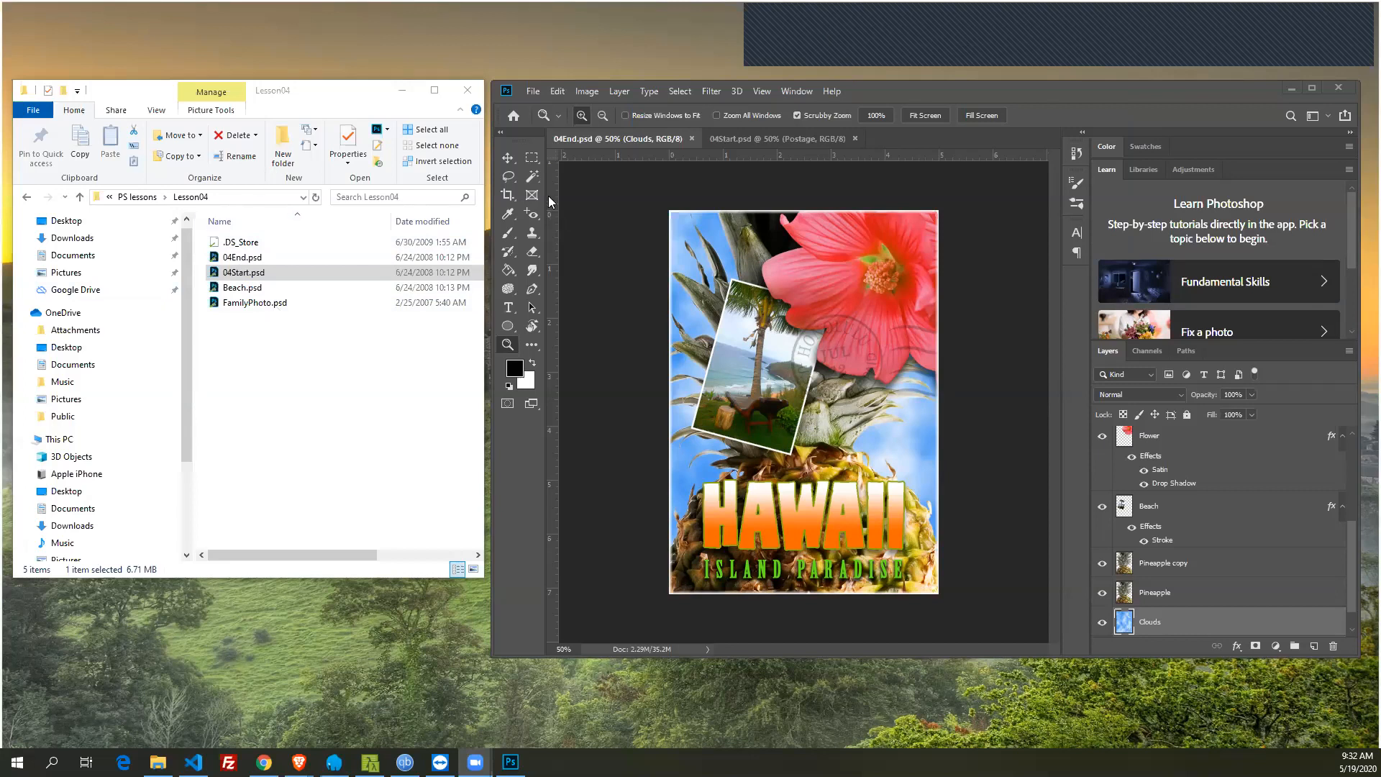
- Activate the Rectangular Marquee, Magic Wand and Lasso tools in turn to review their tool variants
{"action": "left_click", "coordinate": [534, 154]}
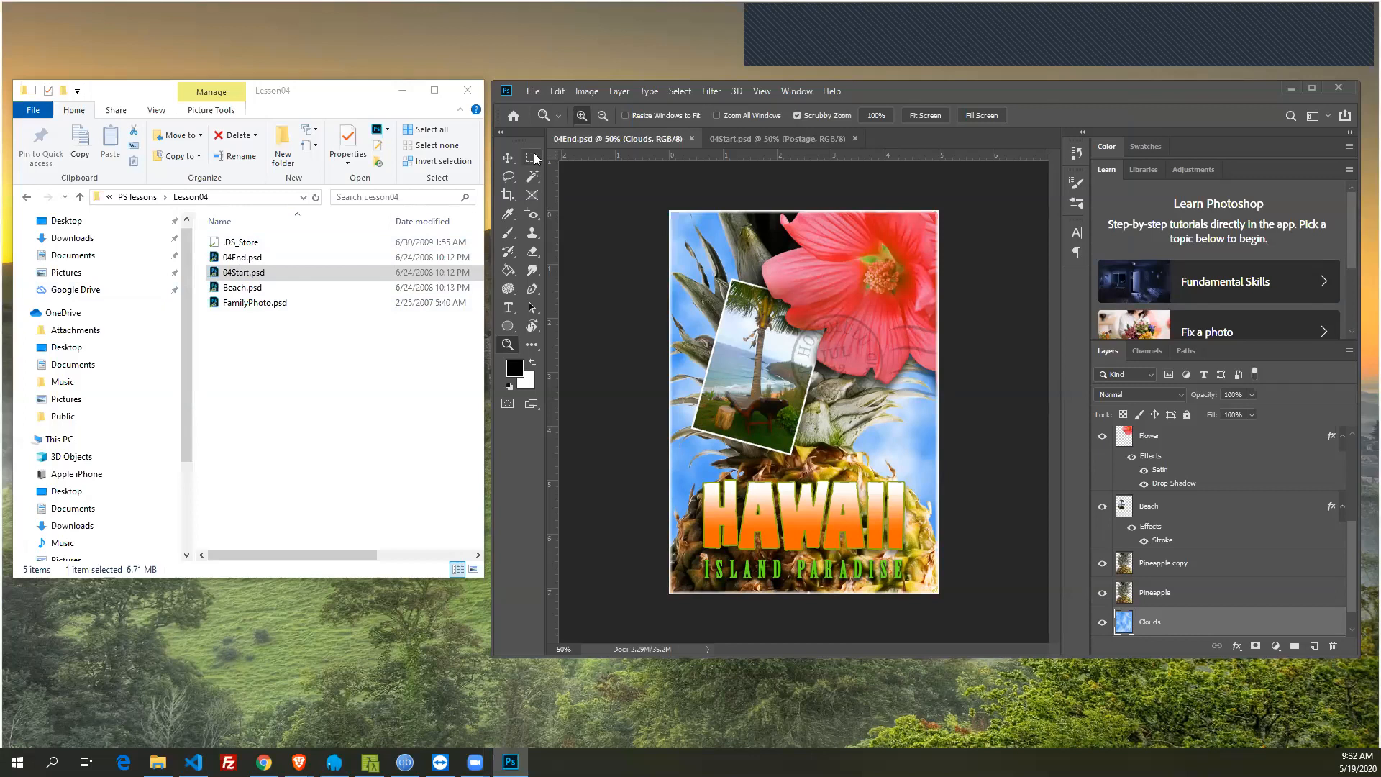
{"action": "left_click", "coordinate": [535, 159]}
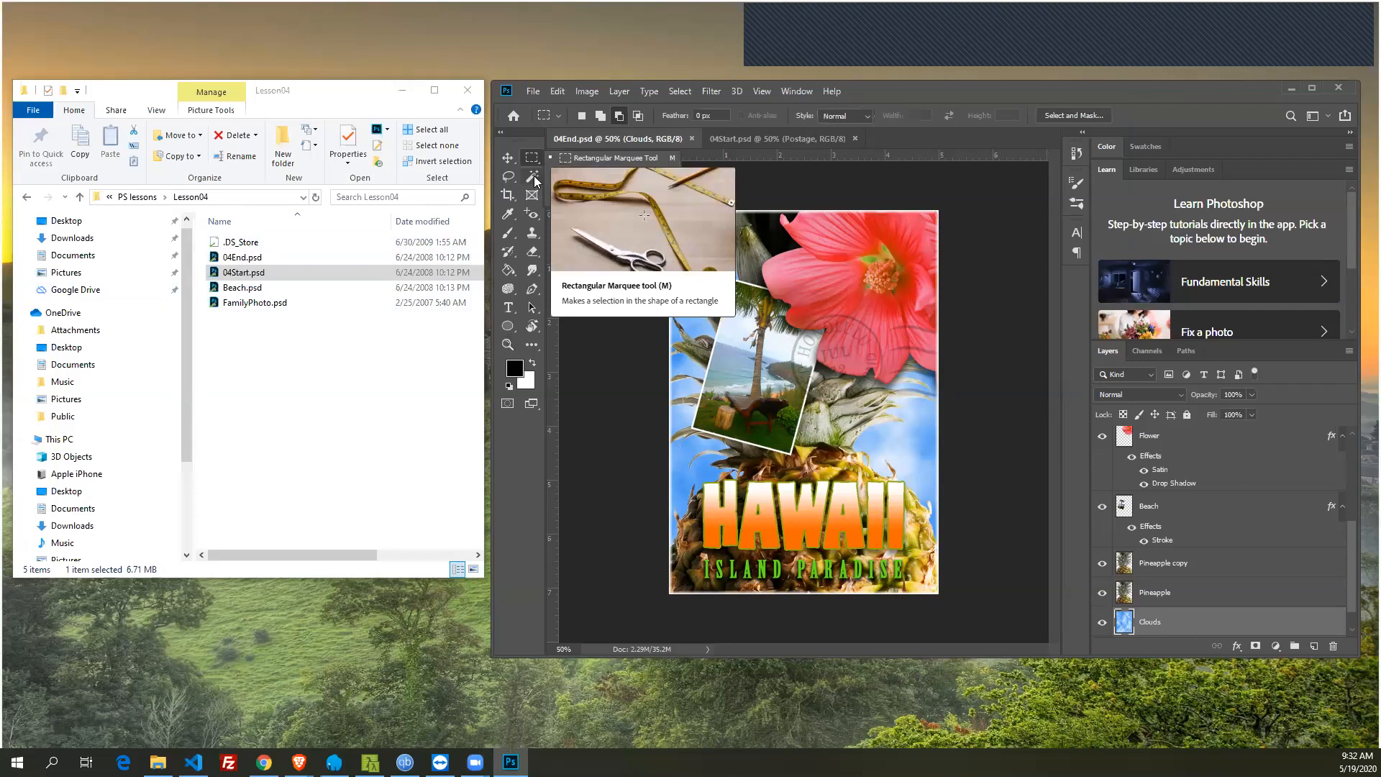
{"action": "left_click", "coordinate": [535, 182]}
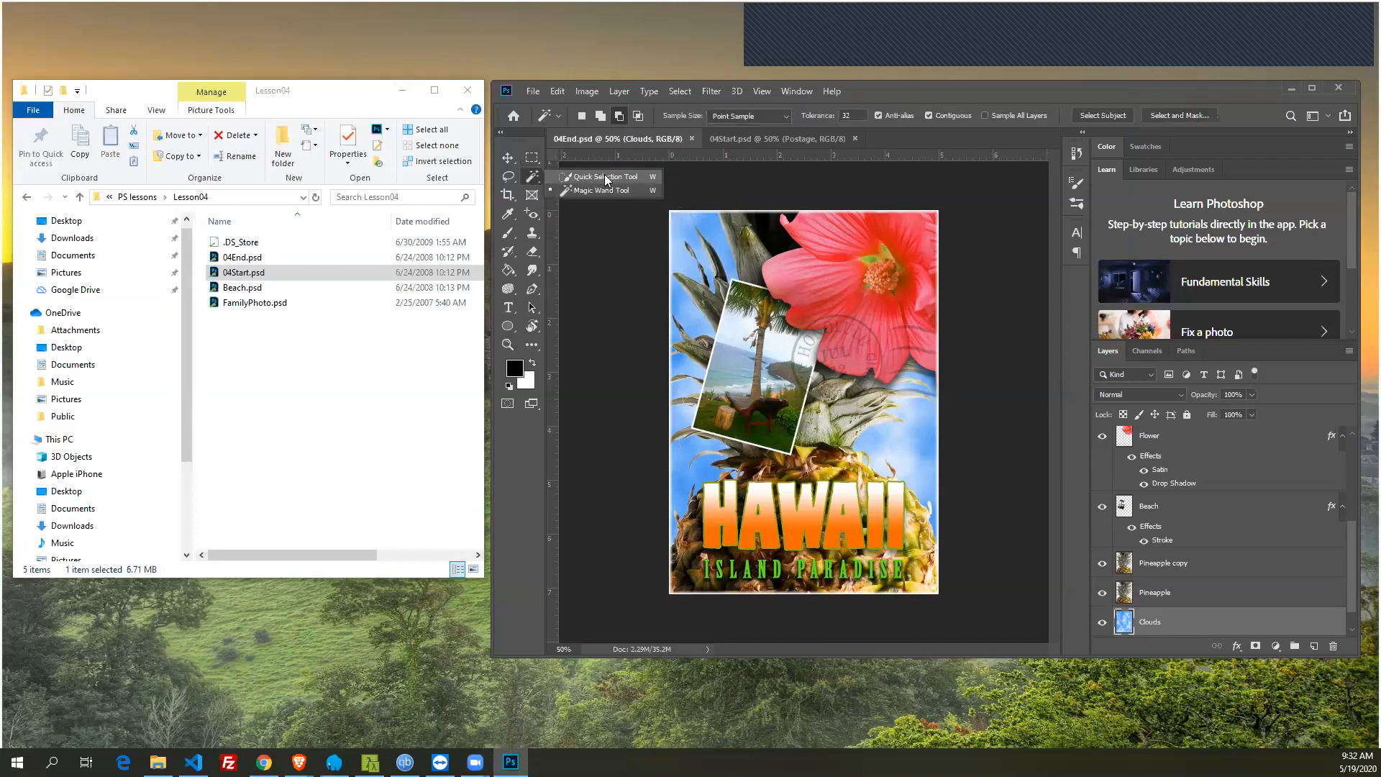
{"action": "left_click", "coordinate": [509, 177]}
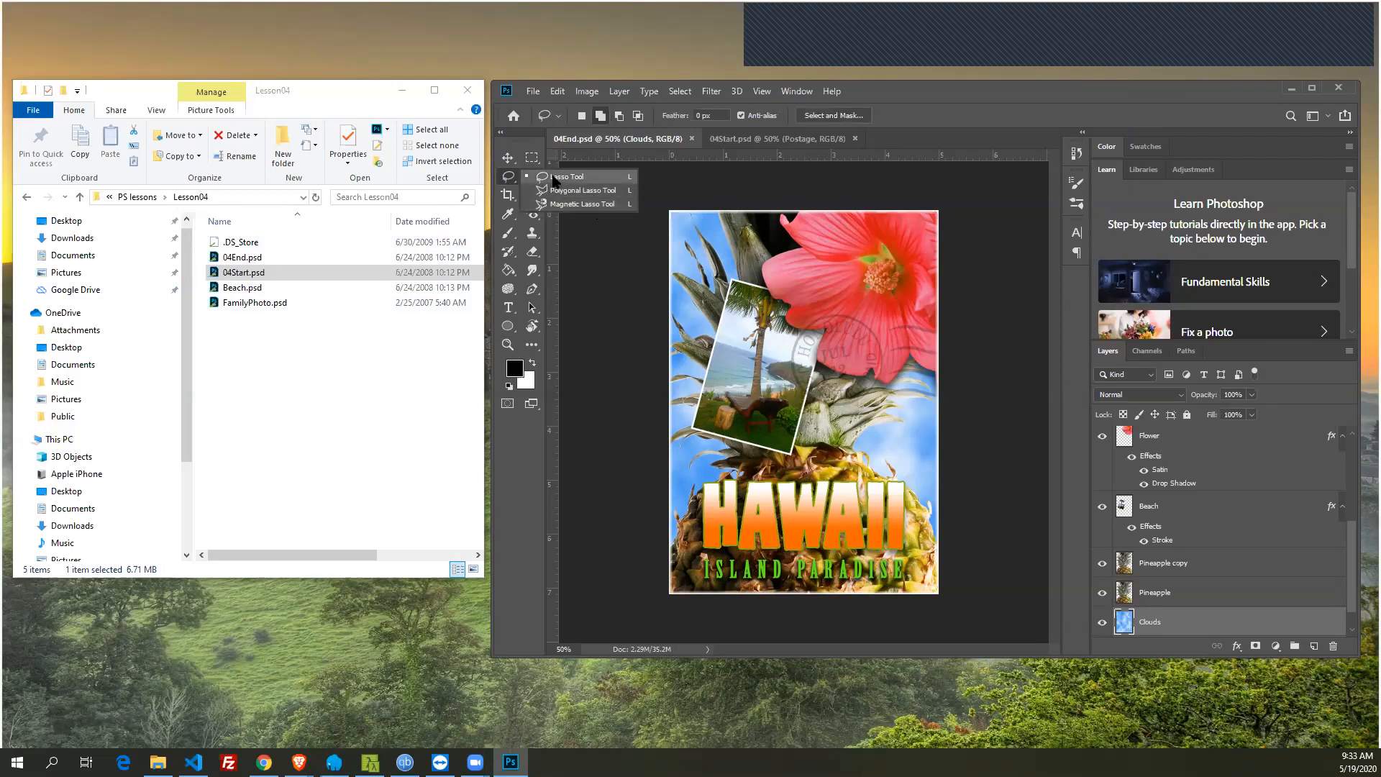
{"action": "left_click", "coordinate": [886, 92]}
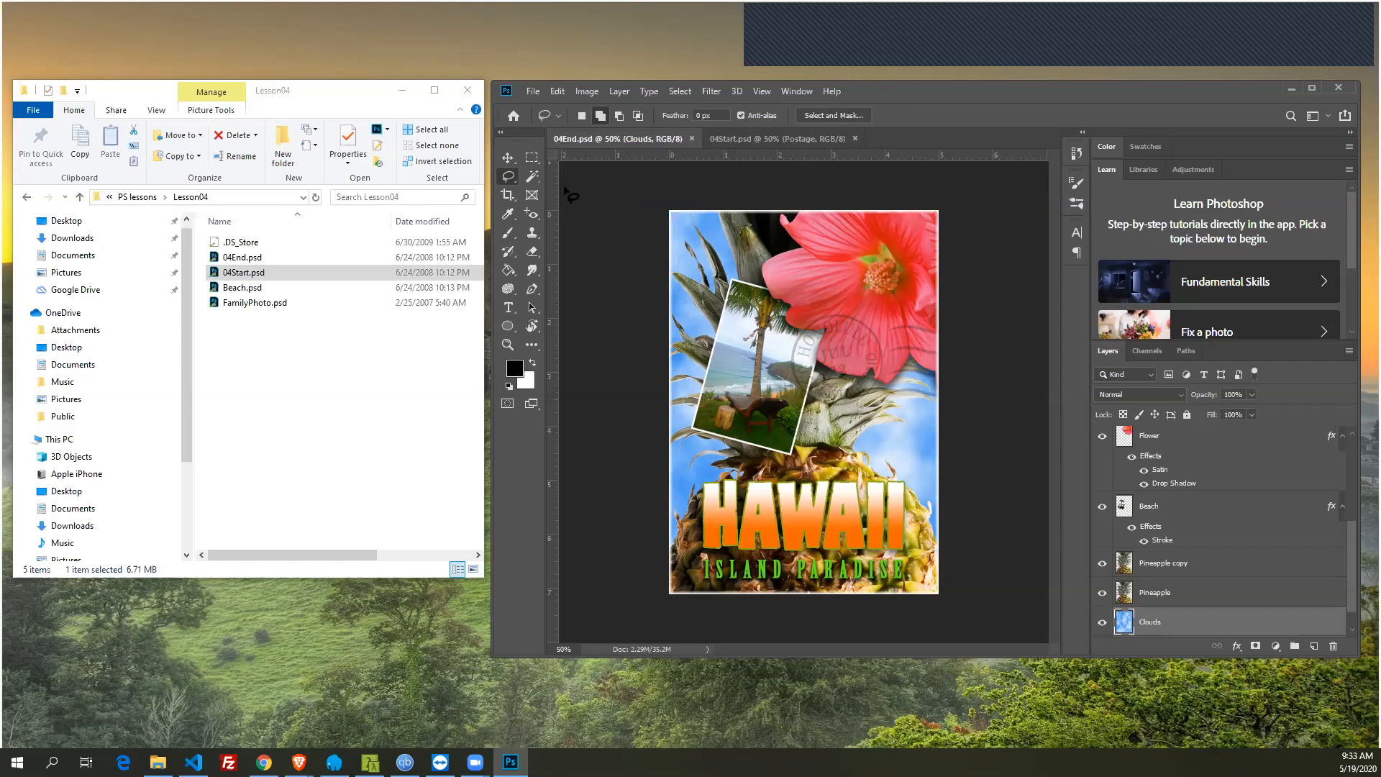
- Switch to File Explorer and select FamilyPhoto.psd and then Beach.psd in the Lesson04 folder
{"action": "left_click", "coordinate": [309, 91]}
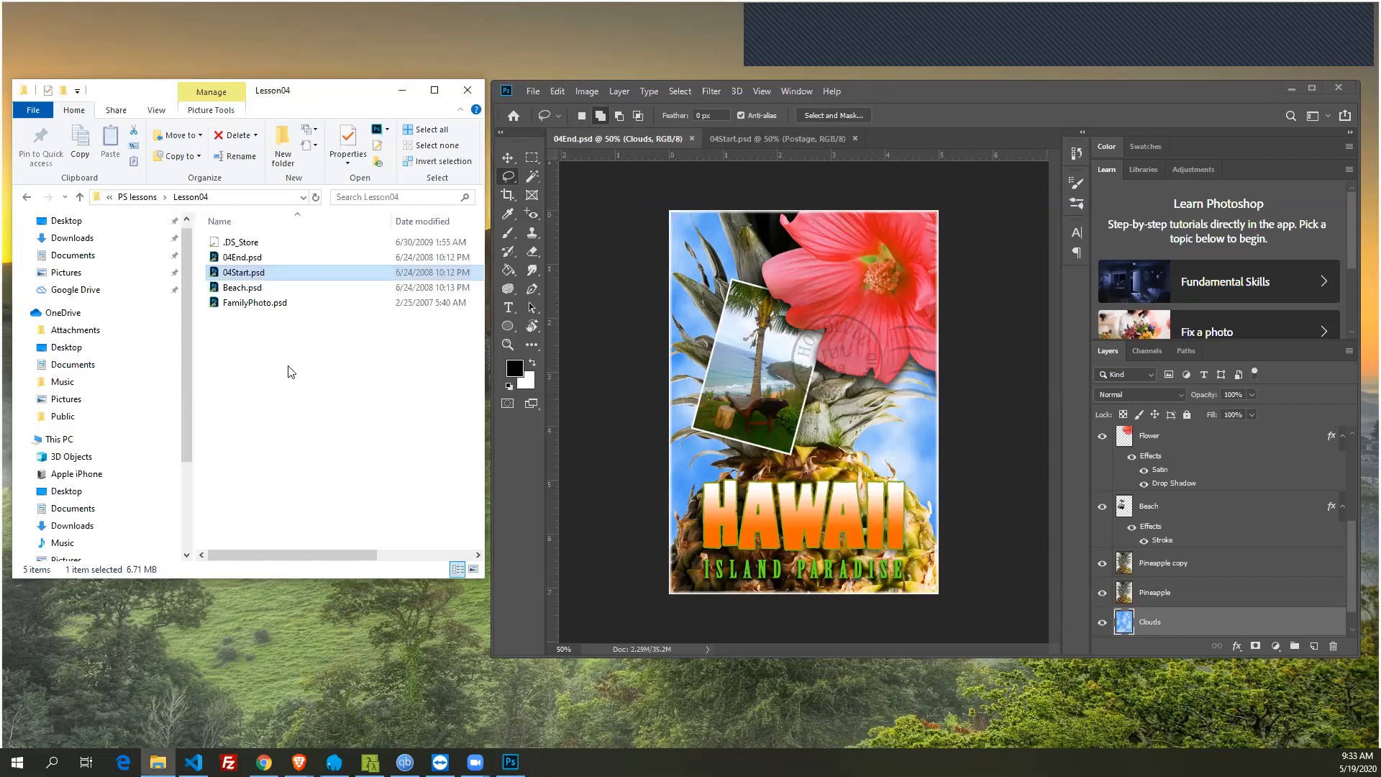
{"action": "left_click", "coordinate": [238, 302]}
{"action": "left_click", "coordinate": [239, 288]}
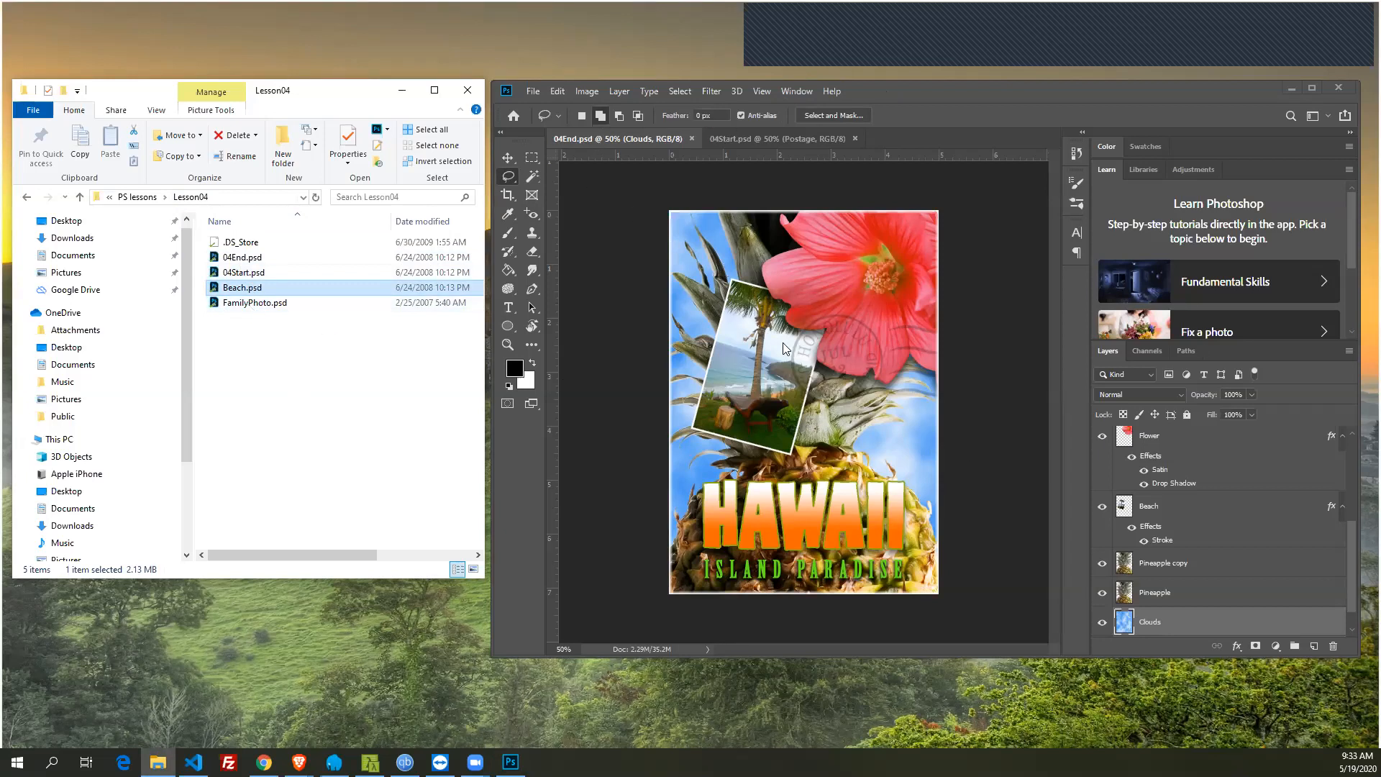
- Switch to 04Start.psd in Photoshop and make the Flower, HAWAII and Postage layers visible
{"action": "left_click", "coordinate": [737, 138]}
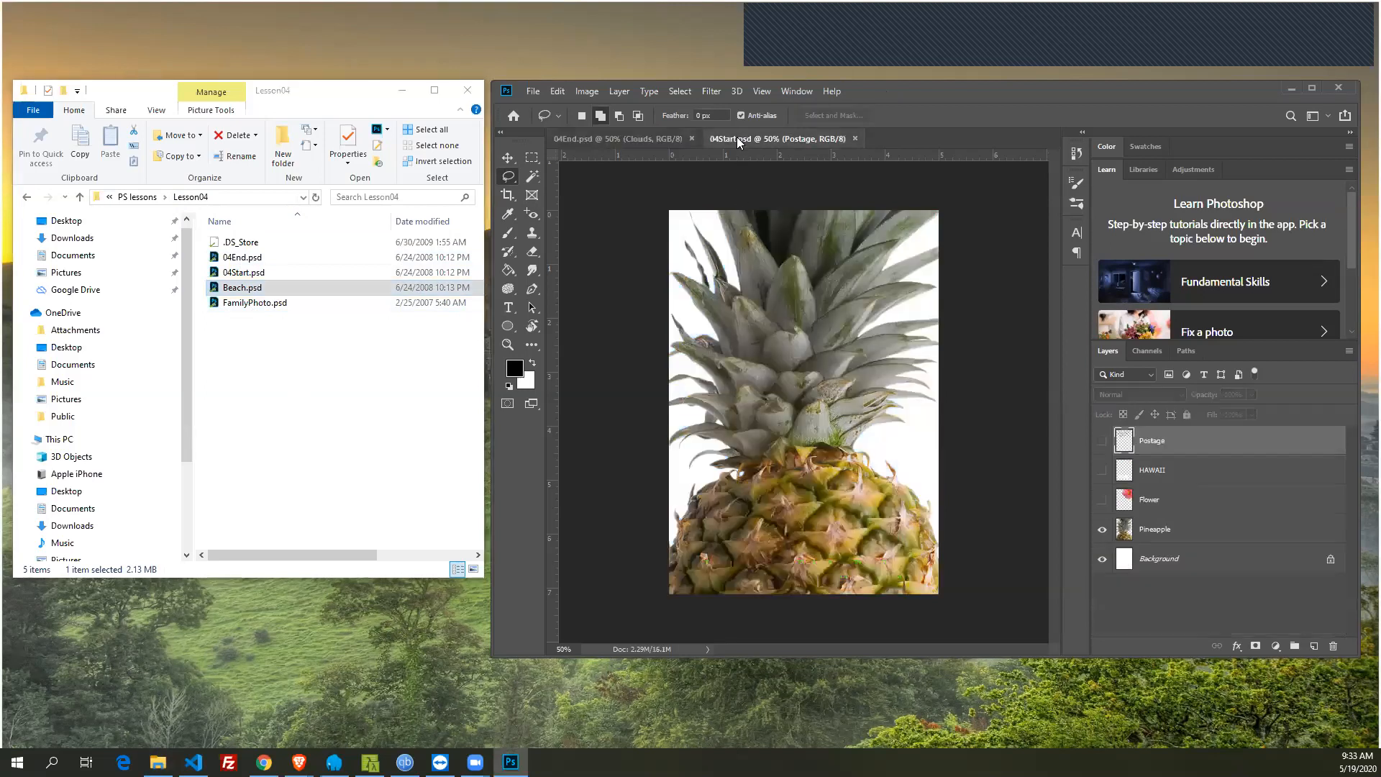
{"action": "left_click", "coordinate": [1101, 499]}
{"action": "left_click", "coordinate": [1102, 470]}
{"action": "left_click", "coordinate": [1101, 441]}
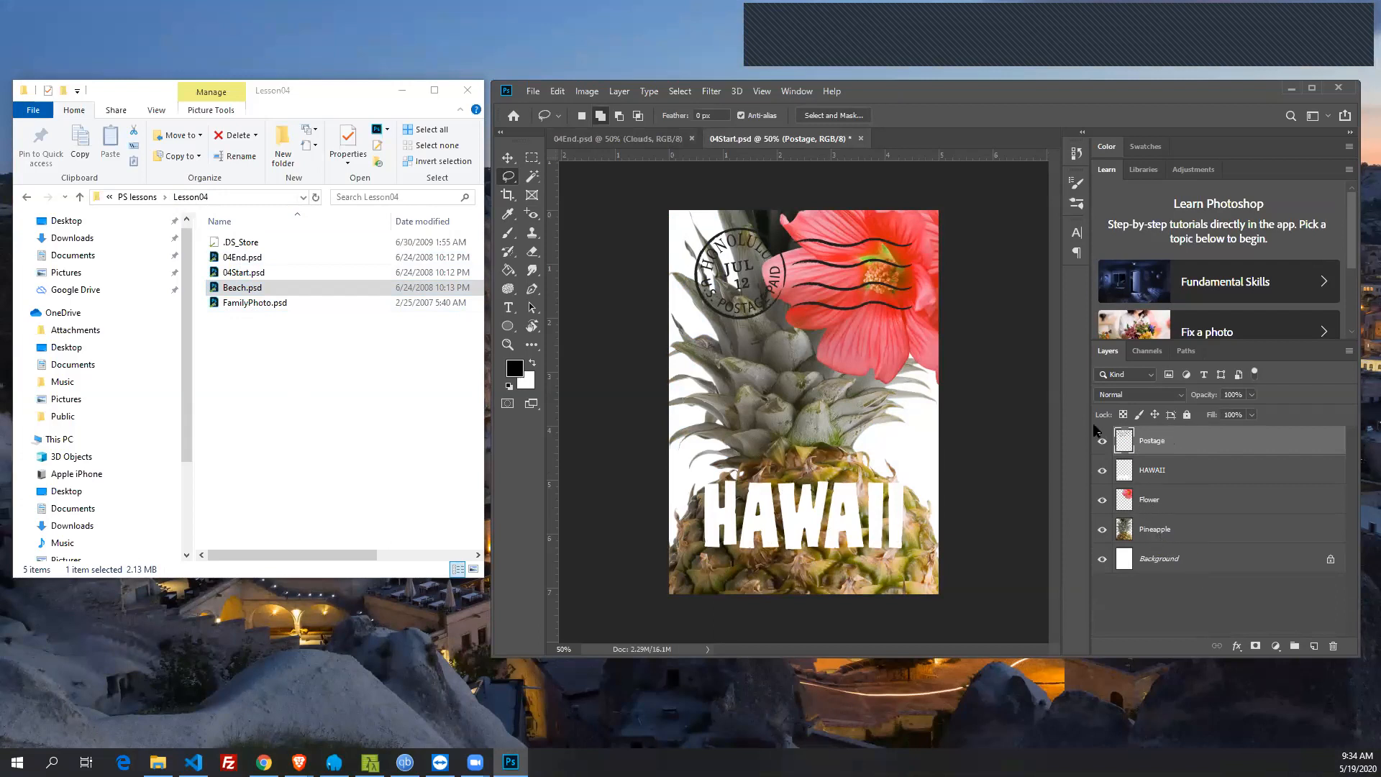
- Switch to 04End.psd and collapse the effects lists of the Flower, Beach, Island Paradise and HAWAII layers
{"action": "left_click", "coordinate": [639, 137]}
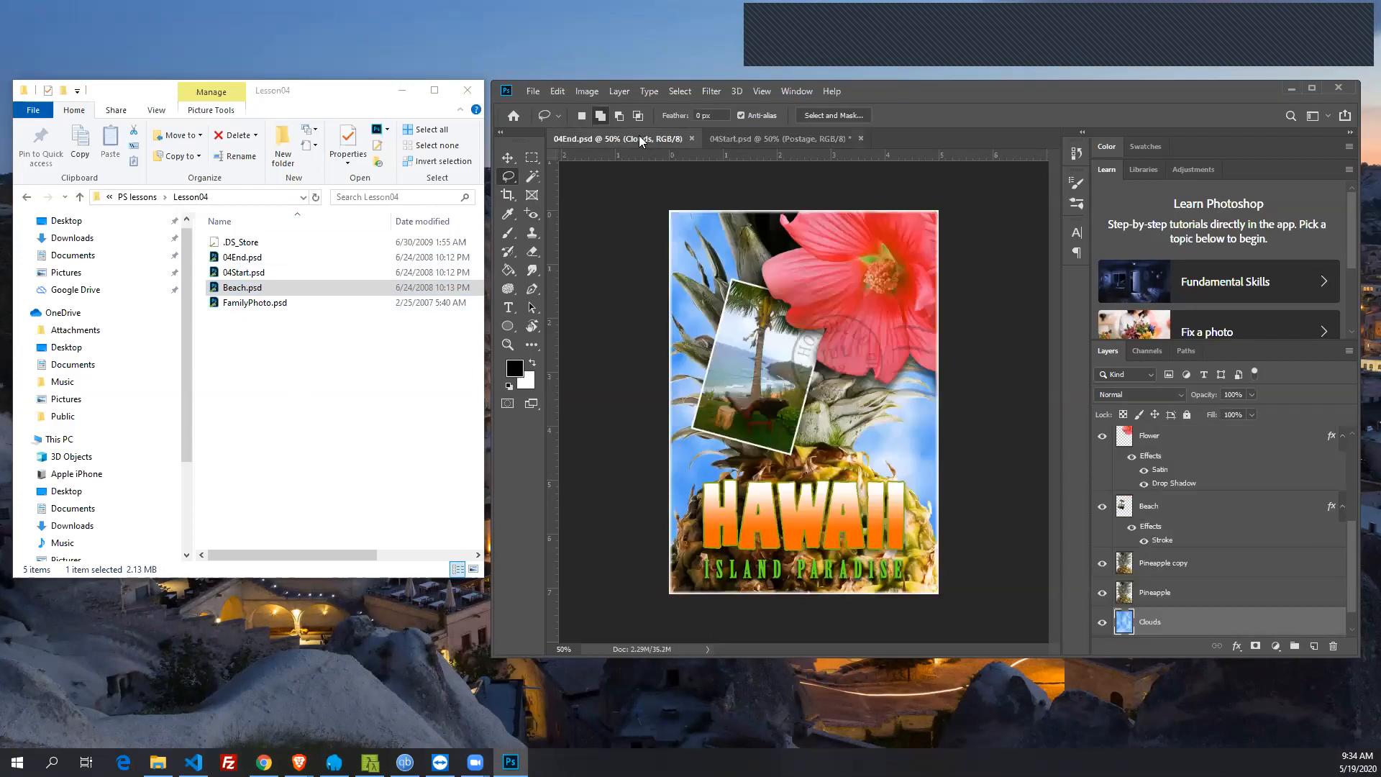
{"action": "left_click", "coordinate": [1342, 436]}
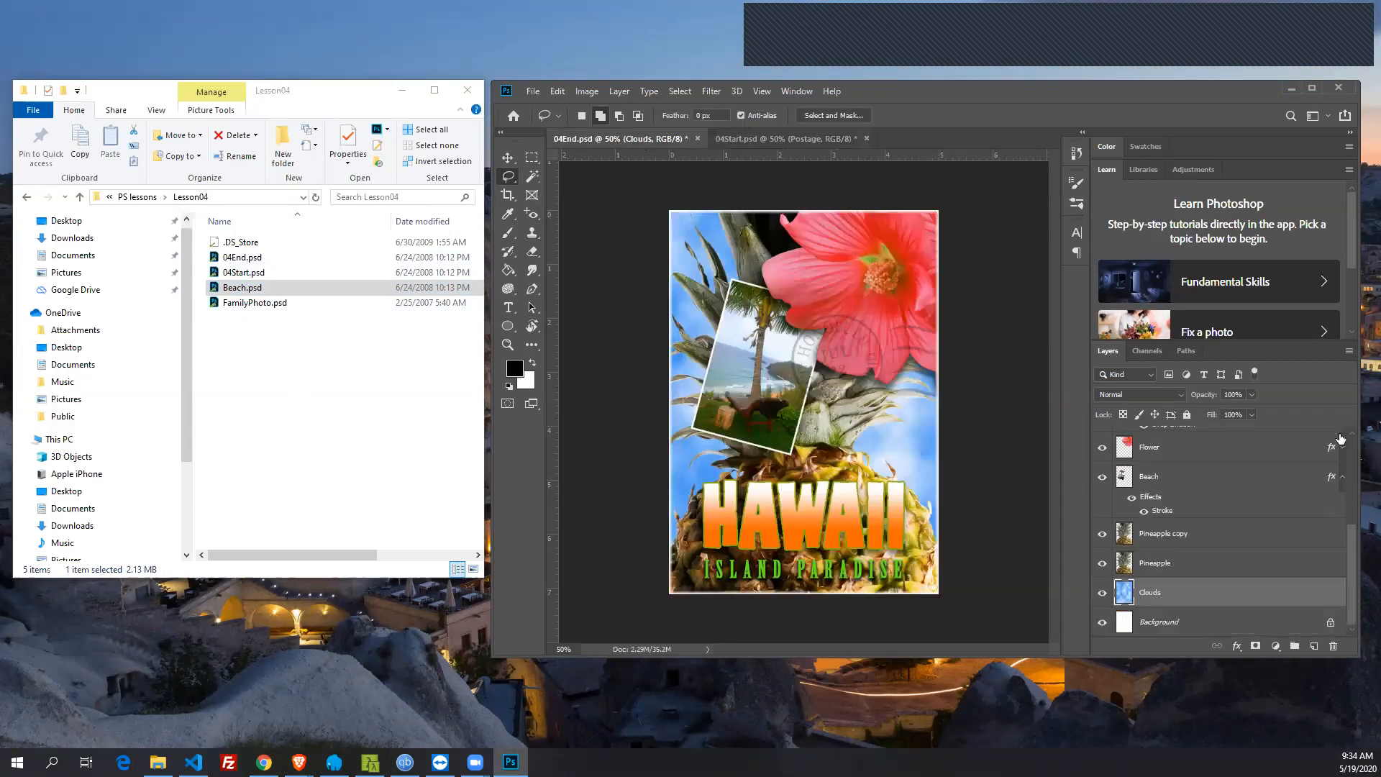
{"action": "left_click", "coordinate": [1342, 477]}
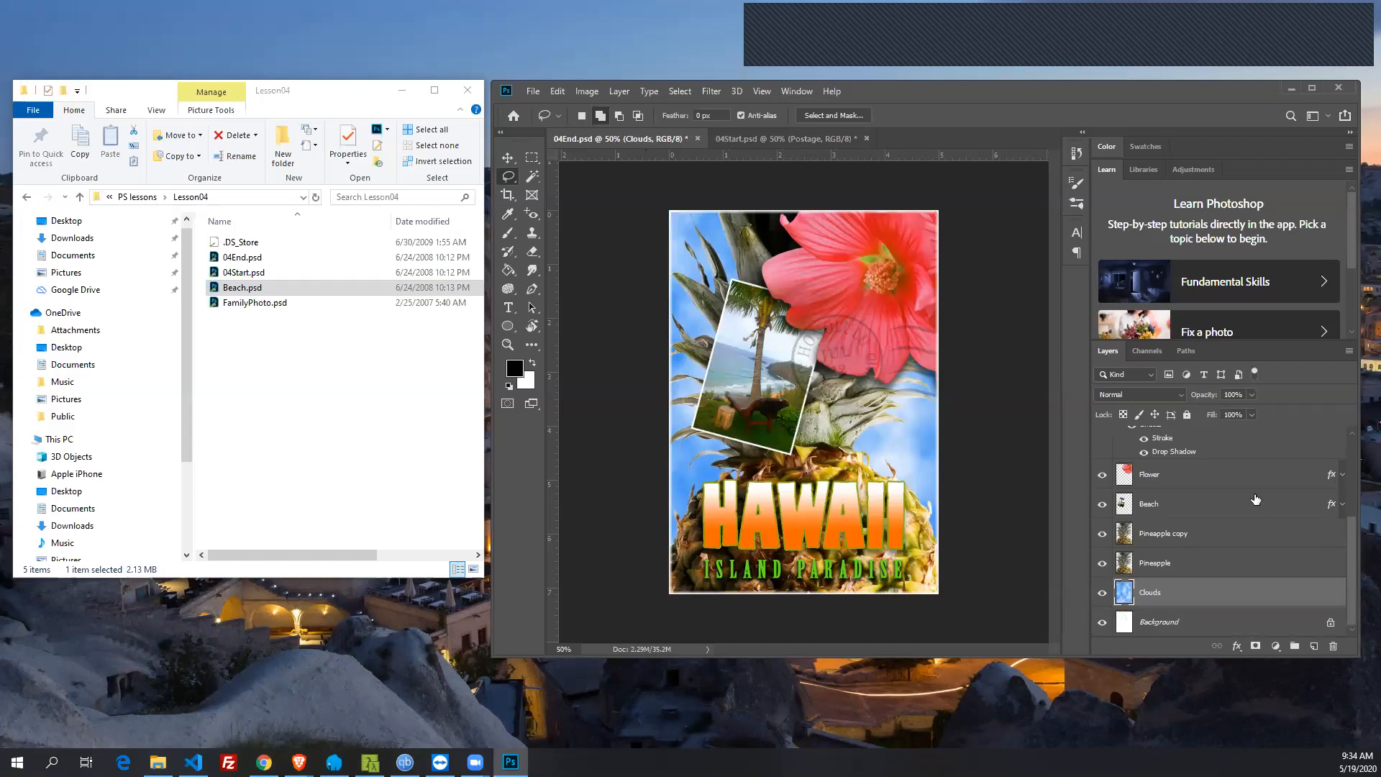
{"action": "scroll", "coordinate": [1285, 484], "scroll_direction": "up", "scroll_amount": 5}
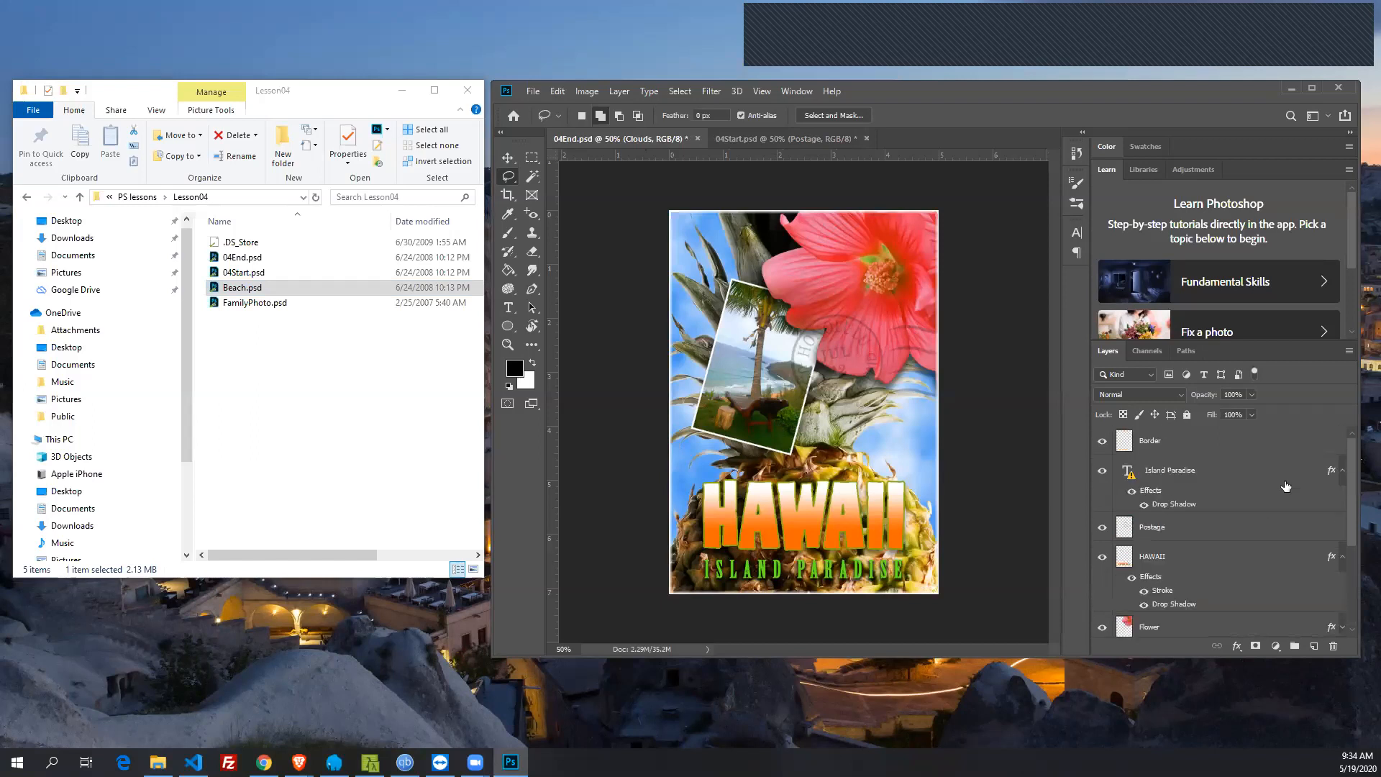
{"action": "left_click", "coordinate": [1342, 471]}
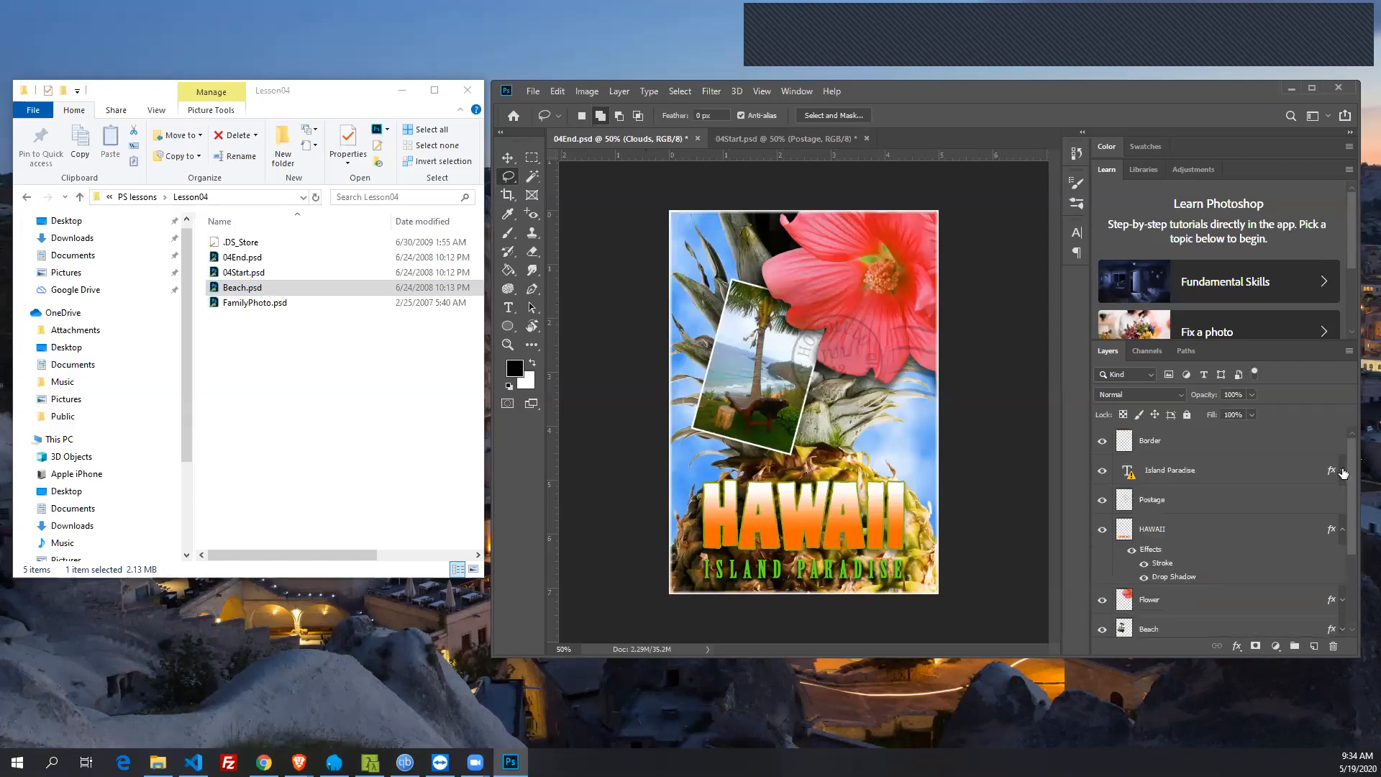
{"action": "left_click", "coordinate": [1342, 533]}
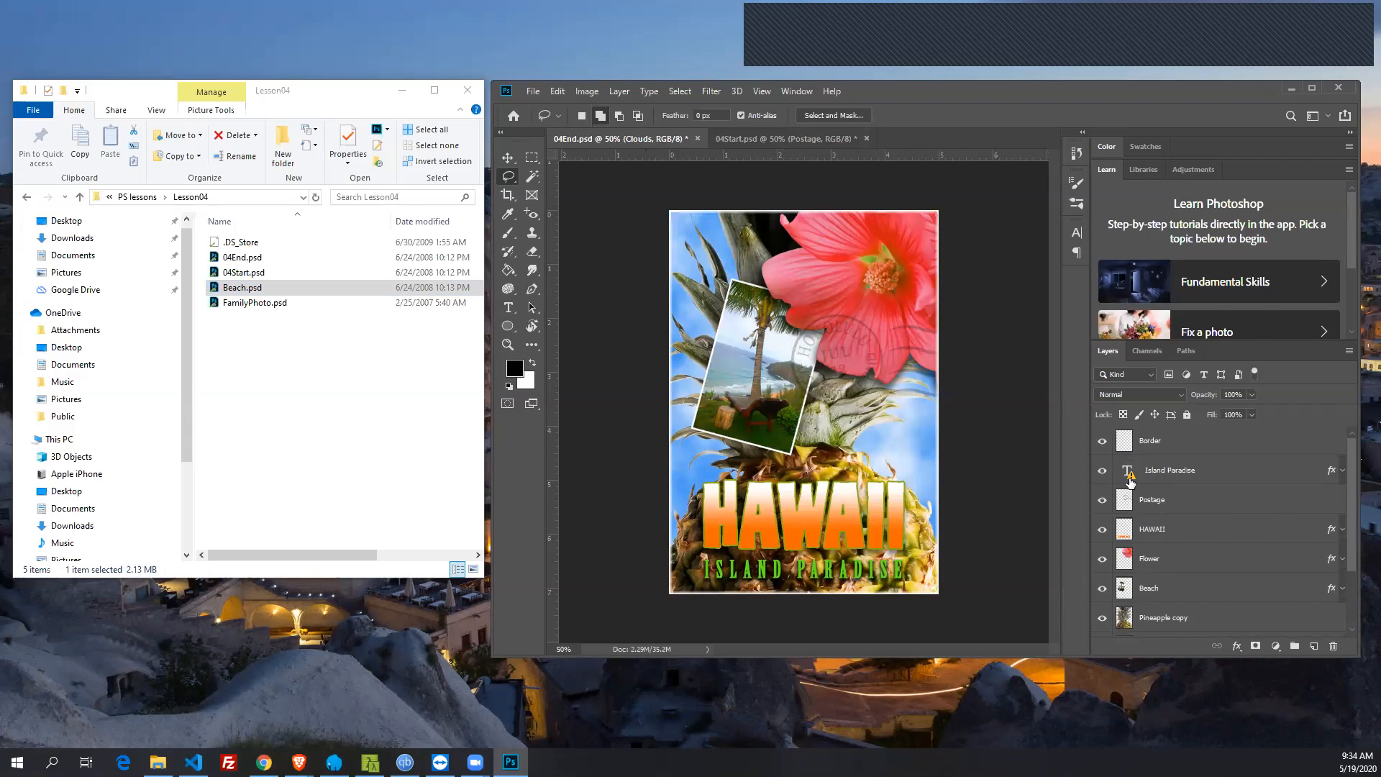
- Hide the Pineapple, Flower, Beach and Pineapple copy layers in 04End.psd
{"action": "mouse_move", "coordinate": [1129, 481]}
{"action": "scroll", "coordinate": [1310, 470], "scroll_direction": "down", "scroll_amount": 3}
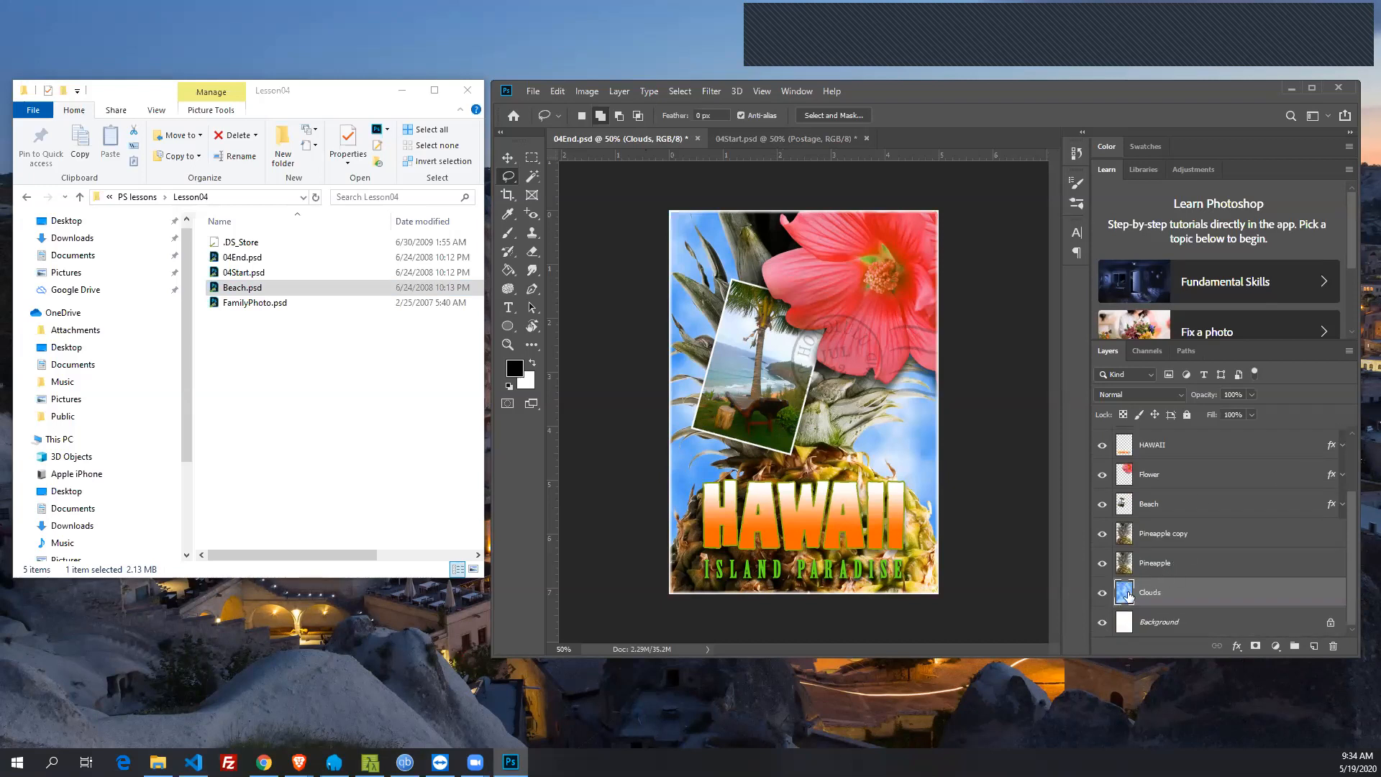
{"action": "left_click", "coordinate": [1102, 564]}
{"action": "left_click_drag", "start_coordinate": [1101, 475], "coordinate": [1101, 534]}
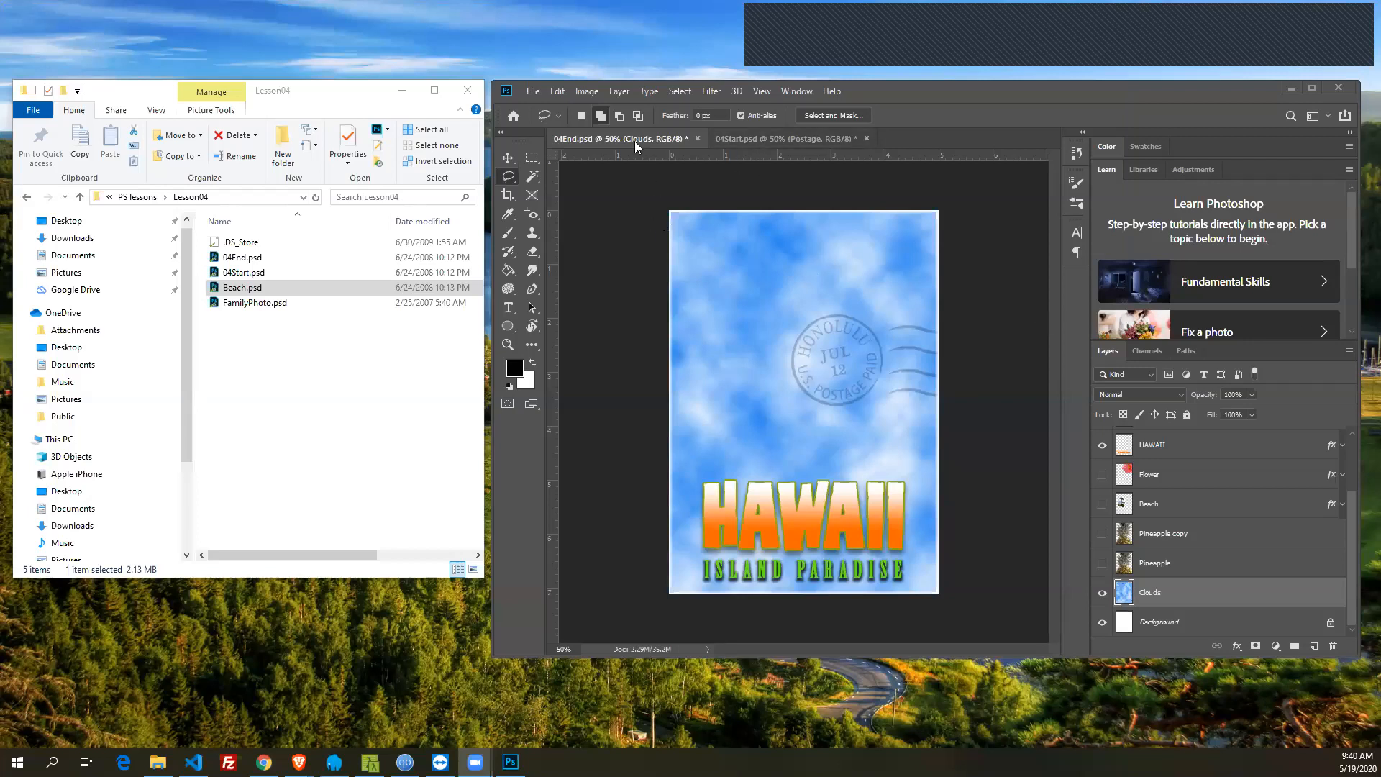
- Compare the background, HAWAII lettering, subtitle and postage stamp between 04Start.psd and 04End.psd
{"action": "left_click", "coordinate": [737, 138]}
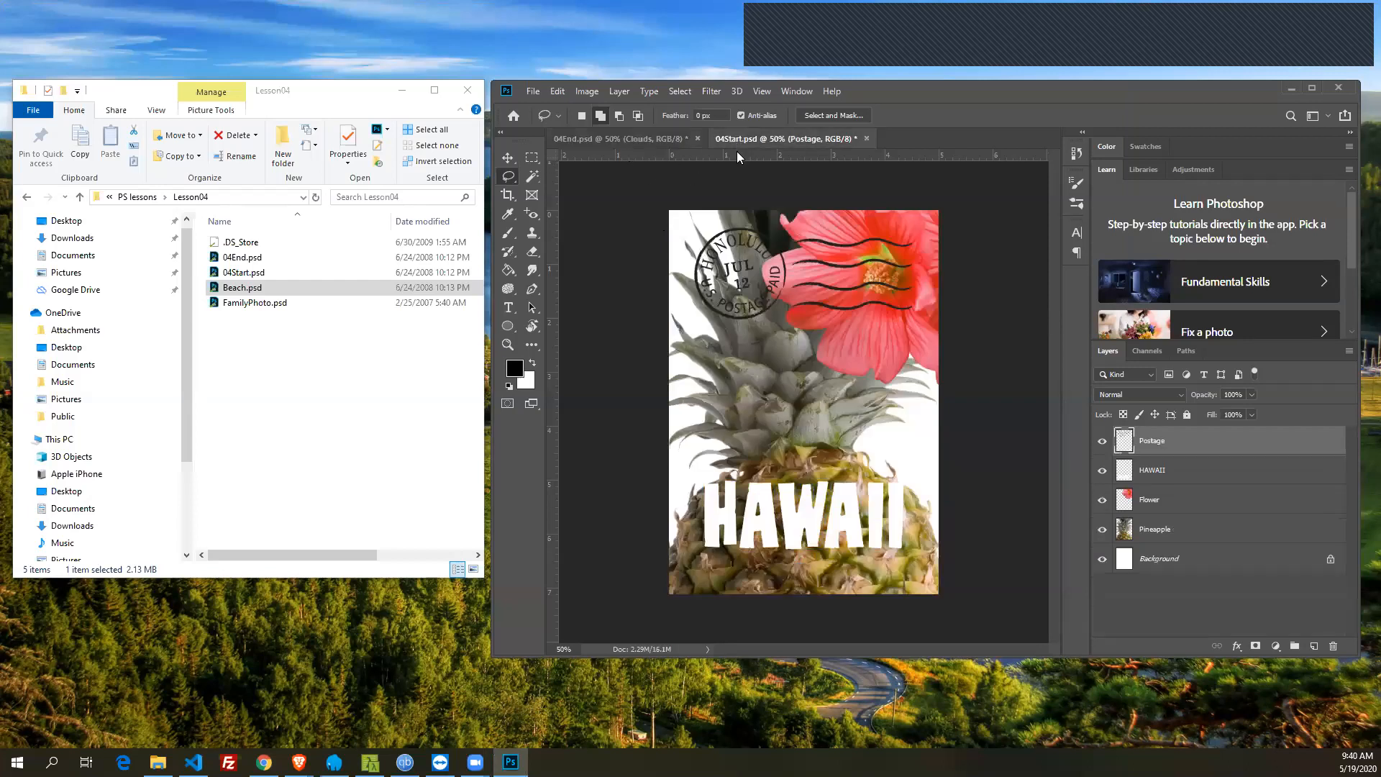
{"action": "left_click", "coordinate": [634, 136]}
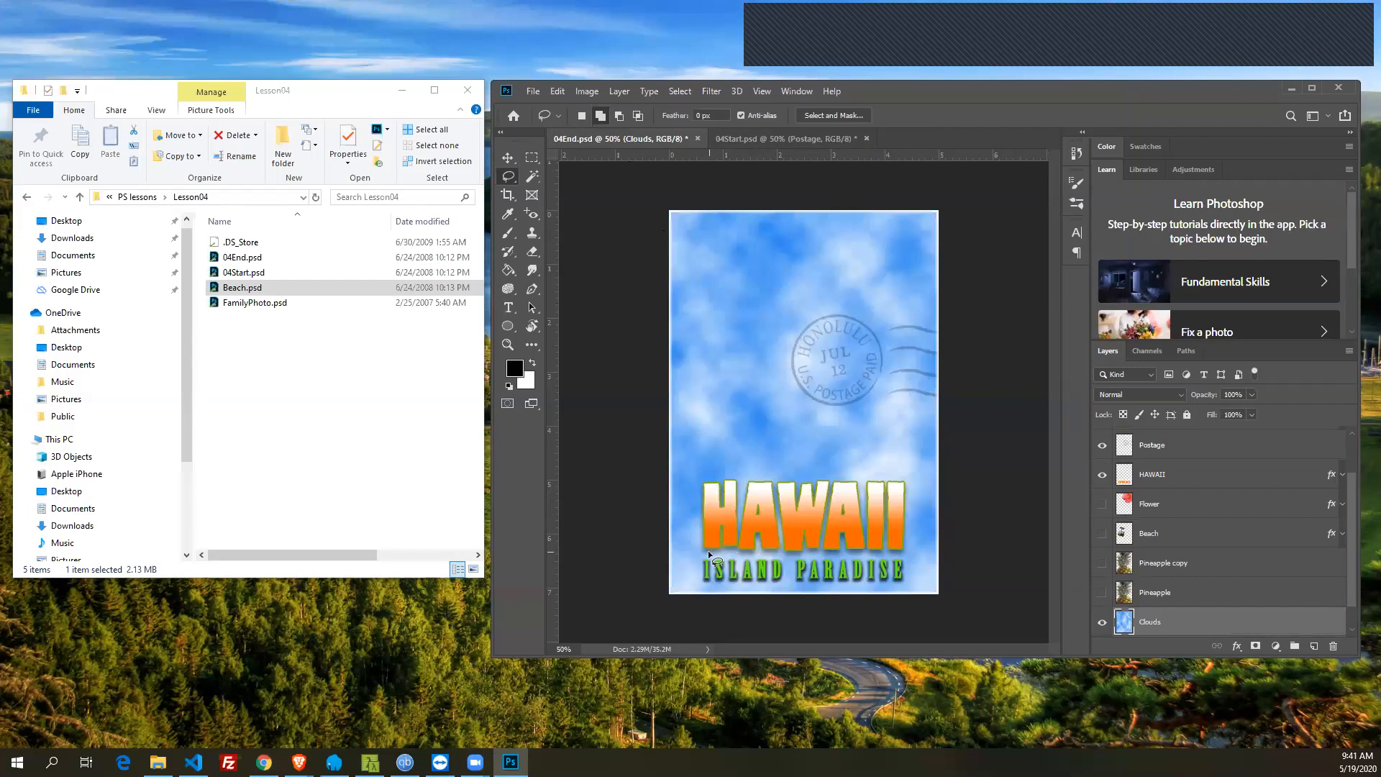
{"action": "left_click", "coordinate": [781, 137]}
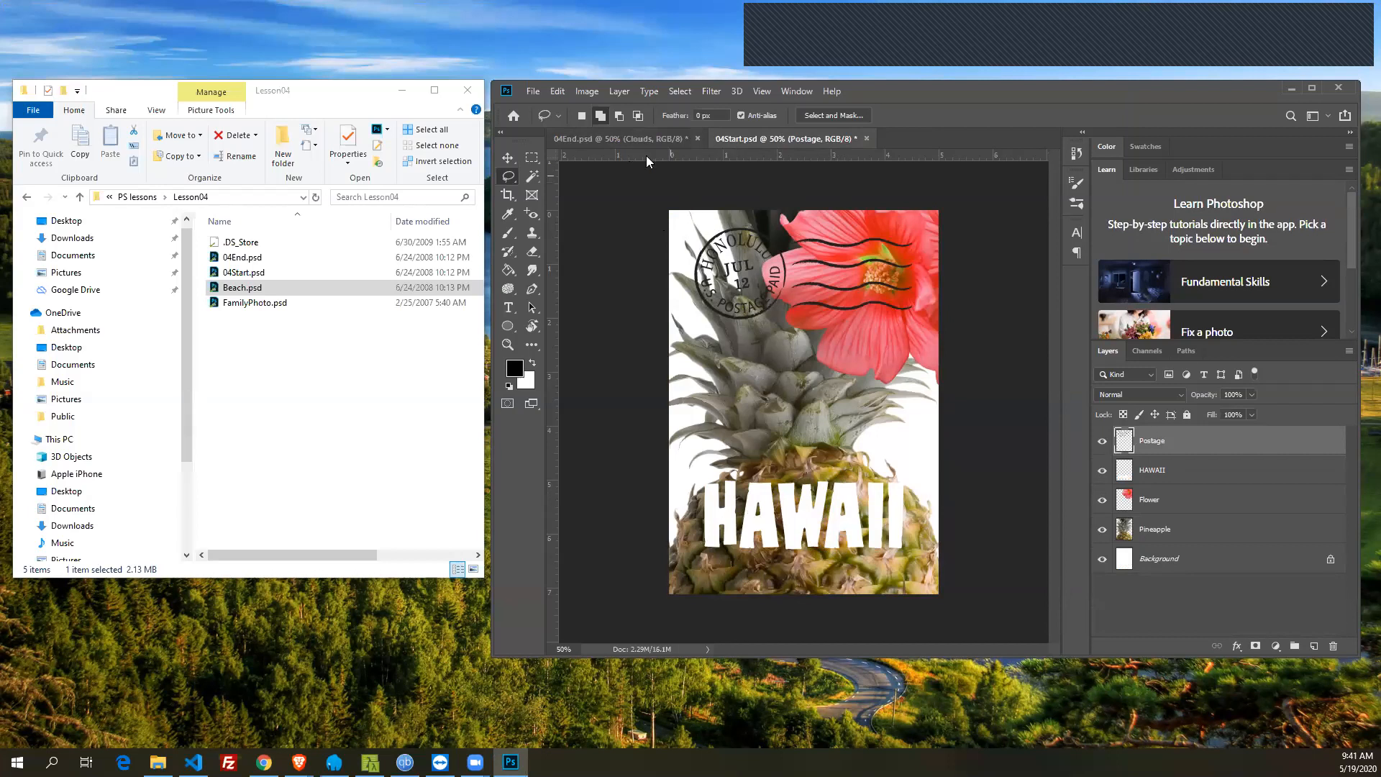
{"action": "left_click", "coordinate": [635, 136]}
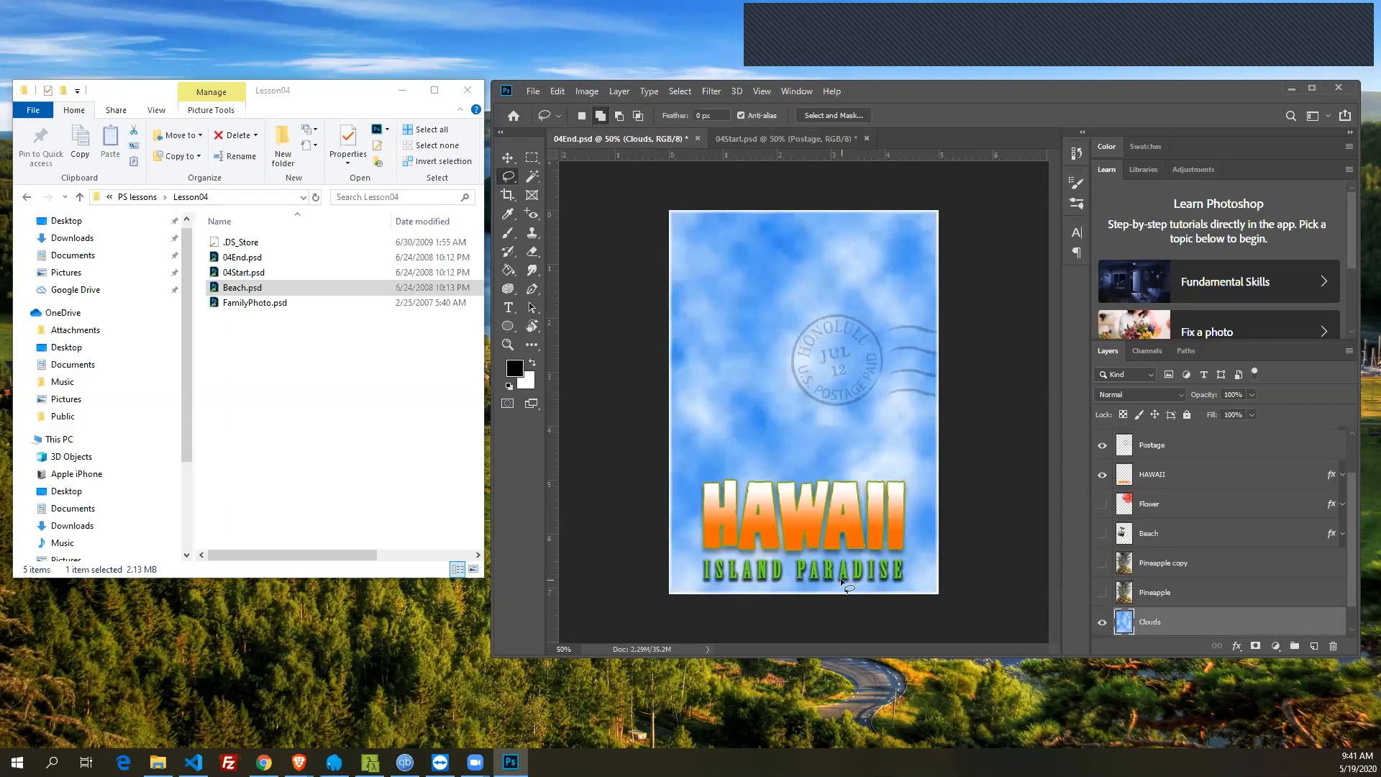
{"action": "left_click", "coordinate": [768, 129]}
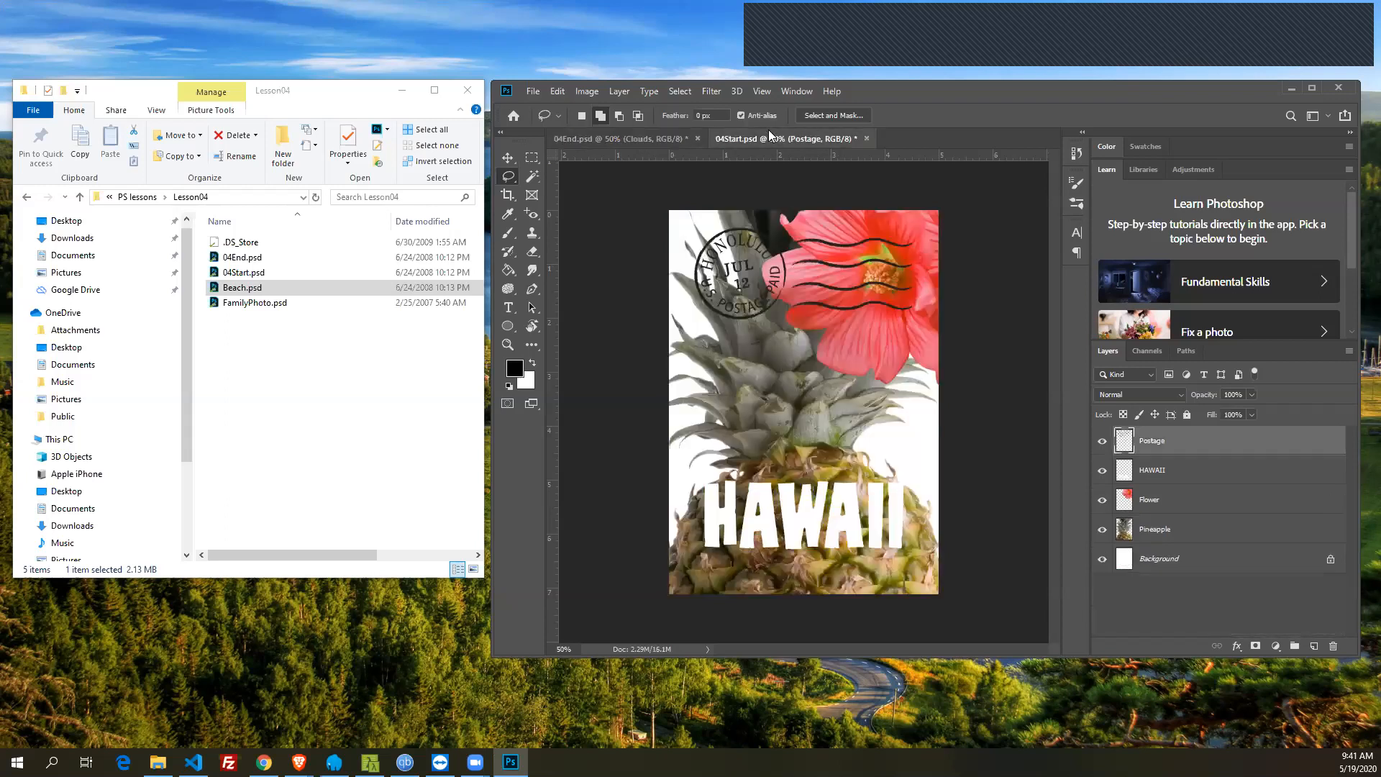
{"action": "left_click", "coordinate": [629, 131]}
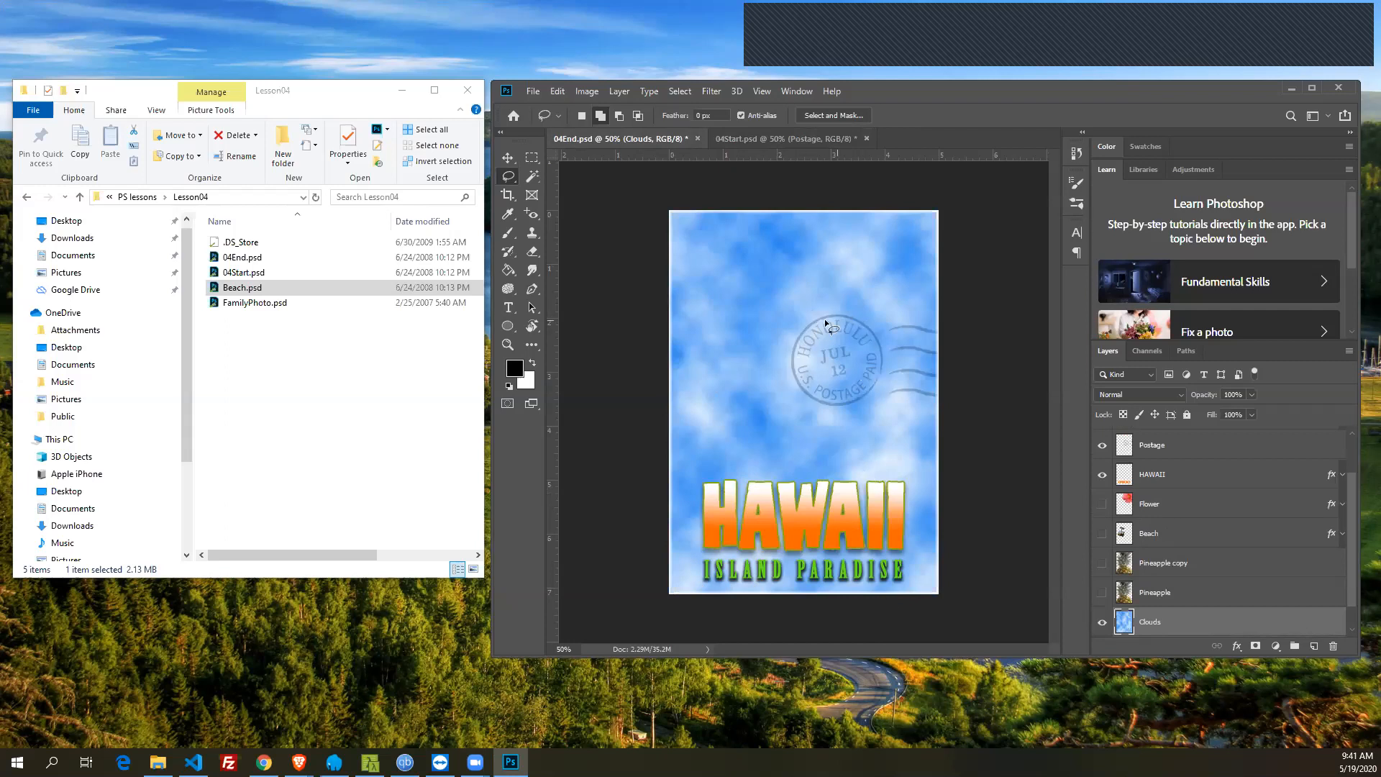
{"action": "left_click", "coordinate": [755, 140]}
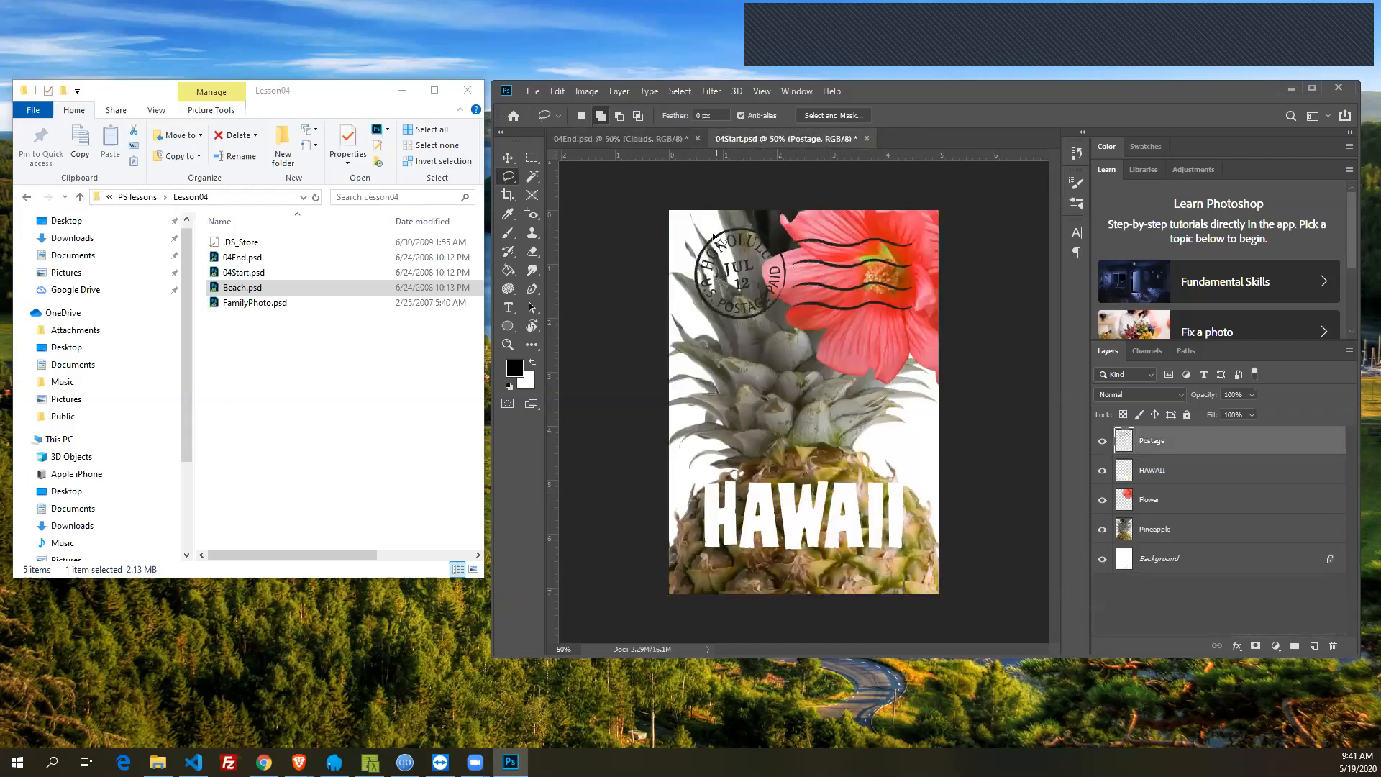
{"action": "left_click", "coordinate": [637, 138]}
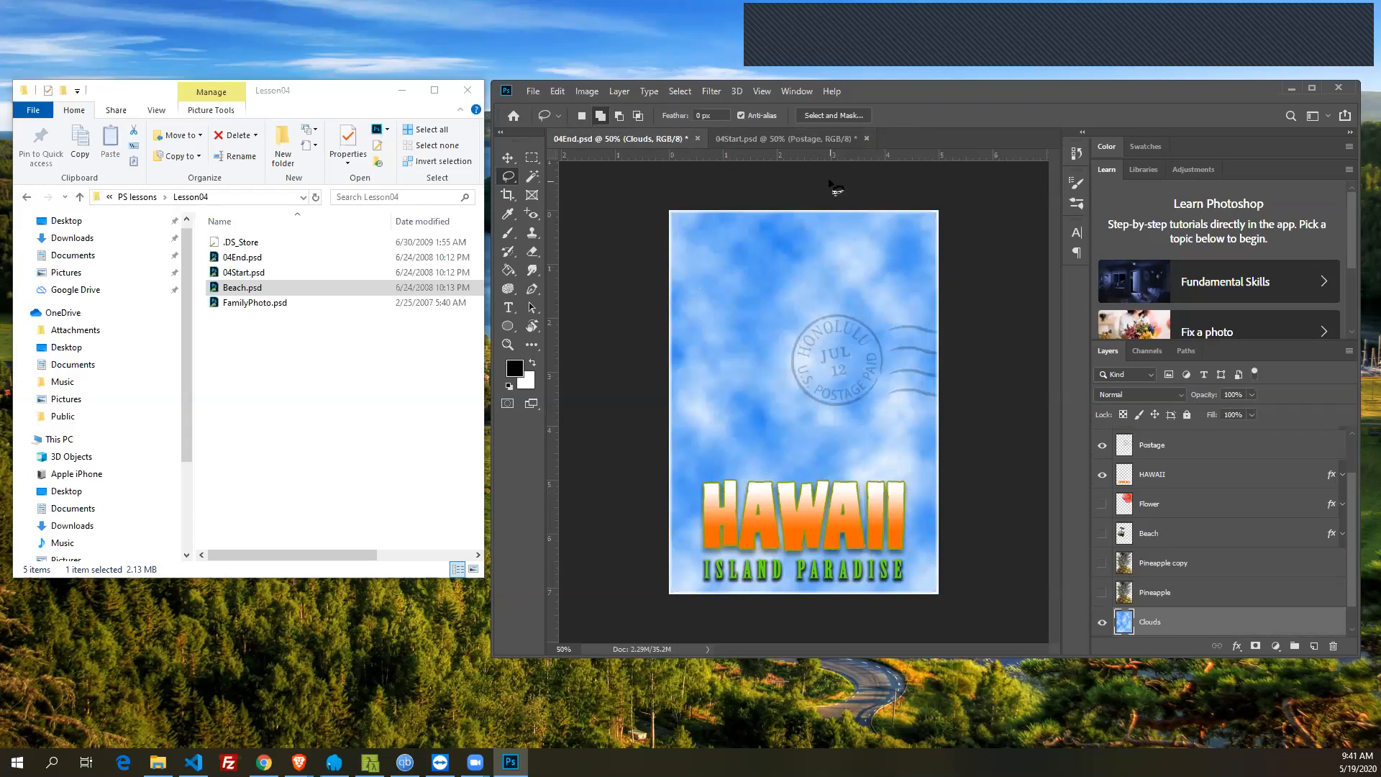
{"action": "left_click", "coordinate": [778, 136]}
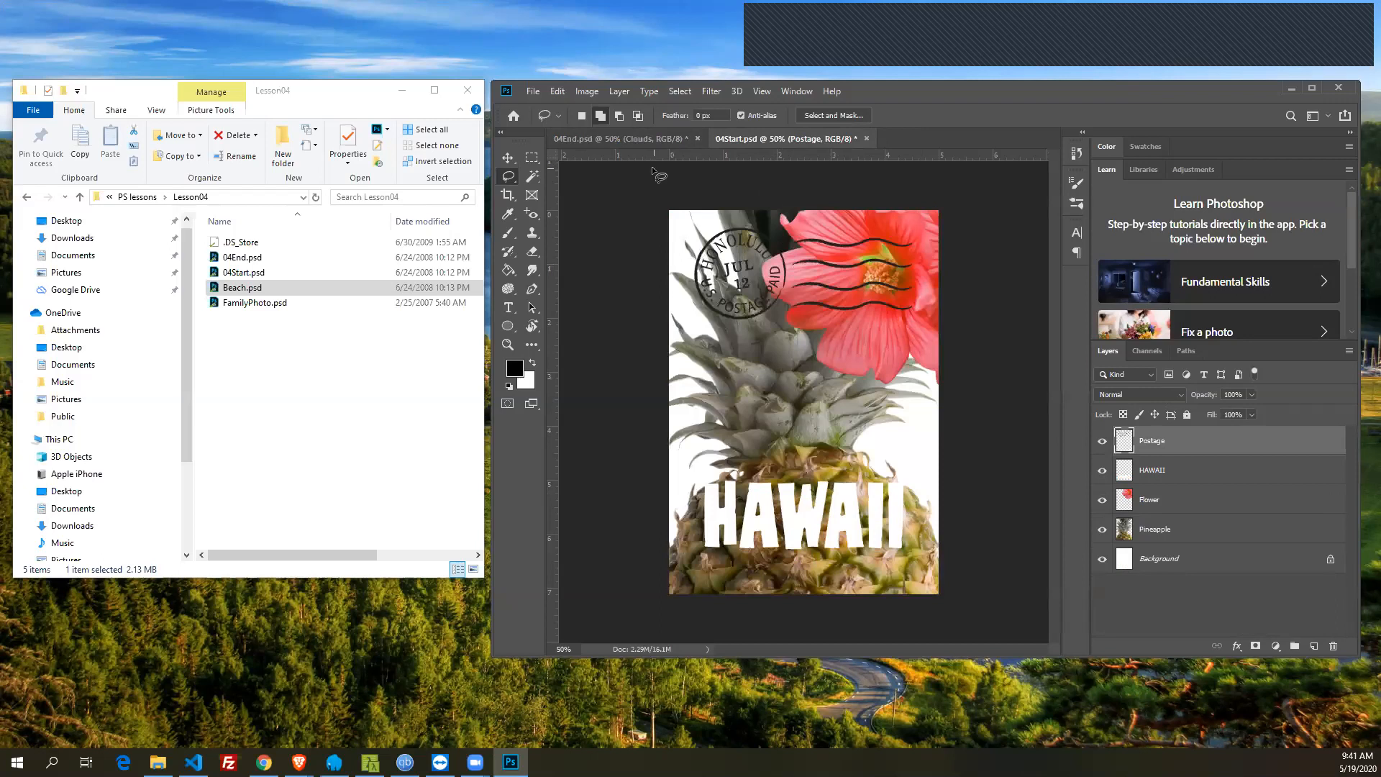
{"action": "left_click", "coordinate": [636, 144]}
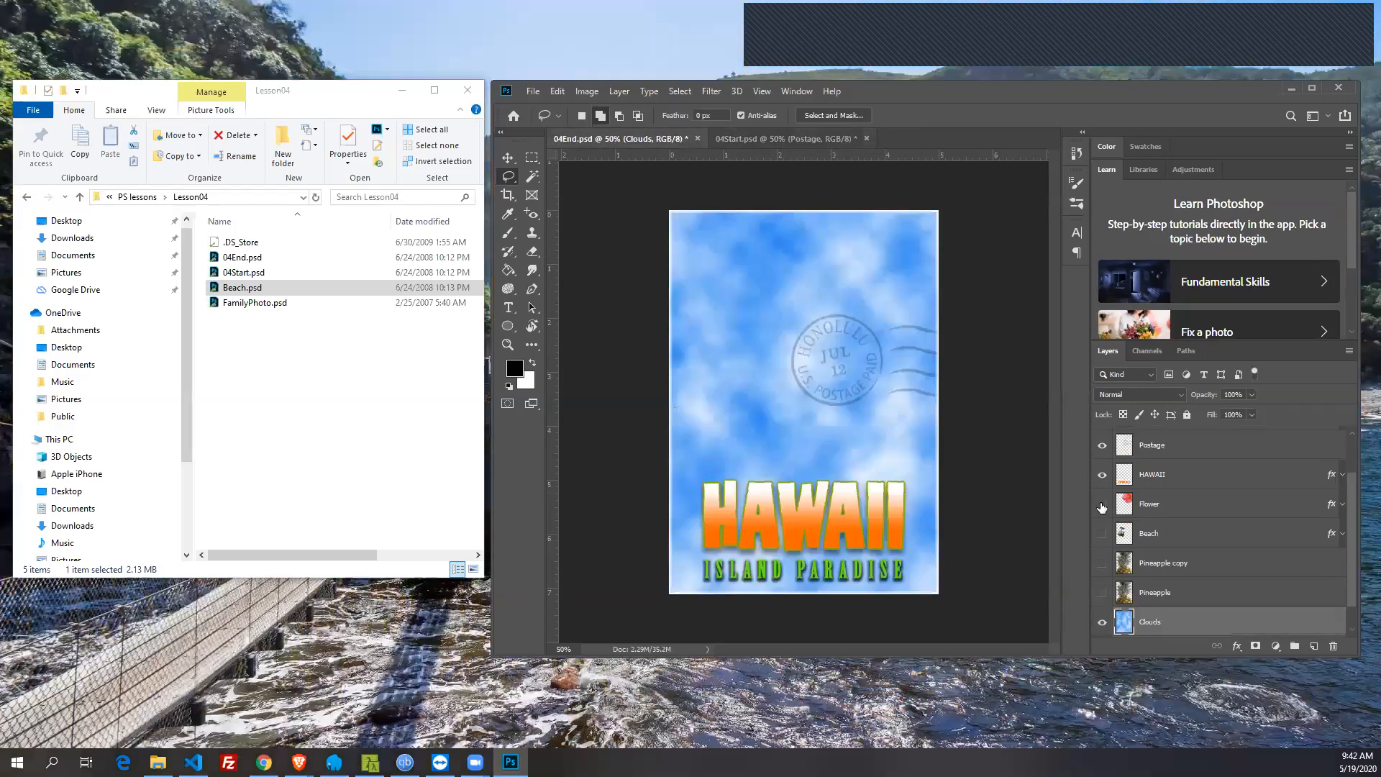
- Show the Flower layer in 04End.psd and compare it with the flower in 04Start.psd
{"action": "left_click", "coordinate": [1101, 505]}
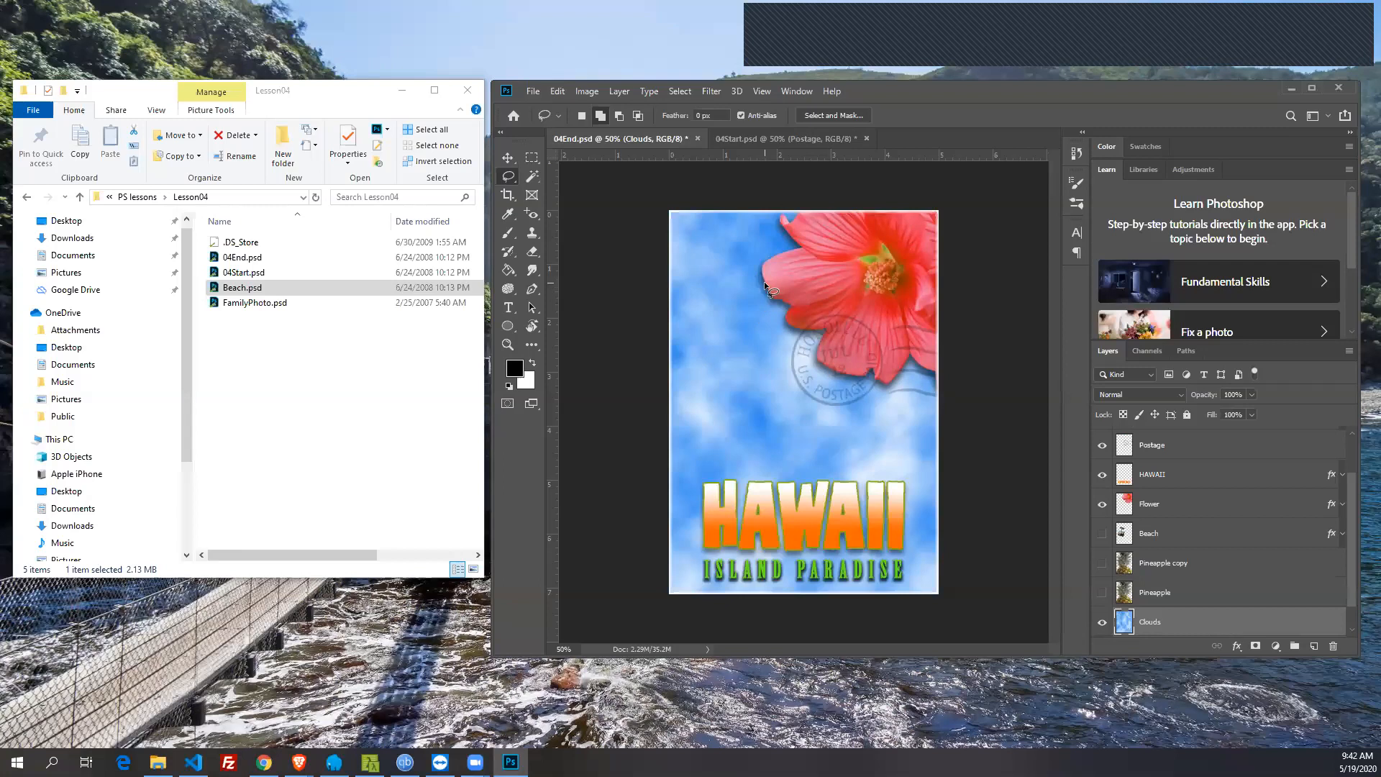
{"action": "left_click", "coordinate": [753, 138]}
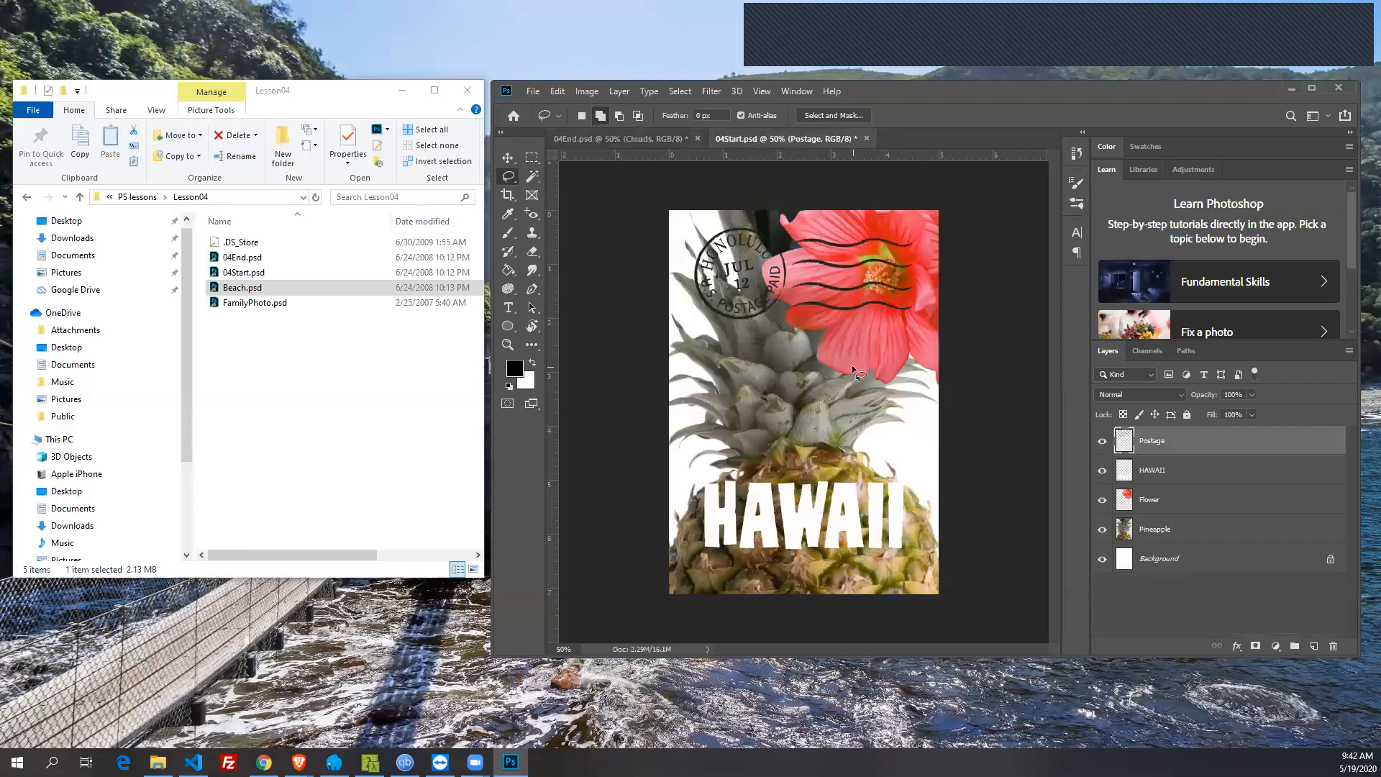
{"action": "left_click", "coordinate": [649, 135]}
- Show the Pineapple copy layer on its own, without the Pineapple layer, and select it to check its blending mode
{"action": "left_click", "coordinate": [1103, 563]}
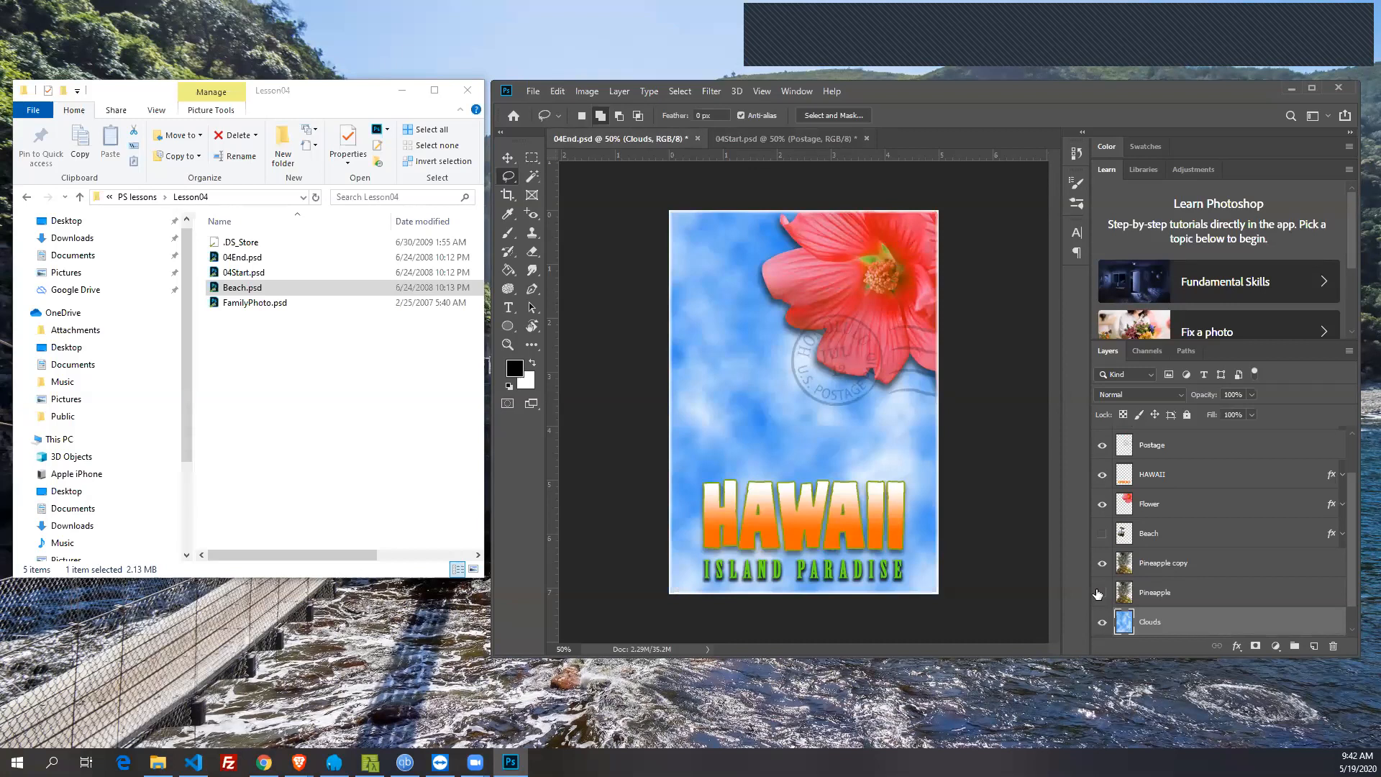
{"action": "left_click", "coordinate": [1098, 593]}
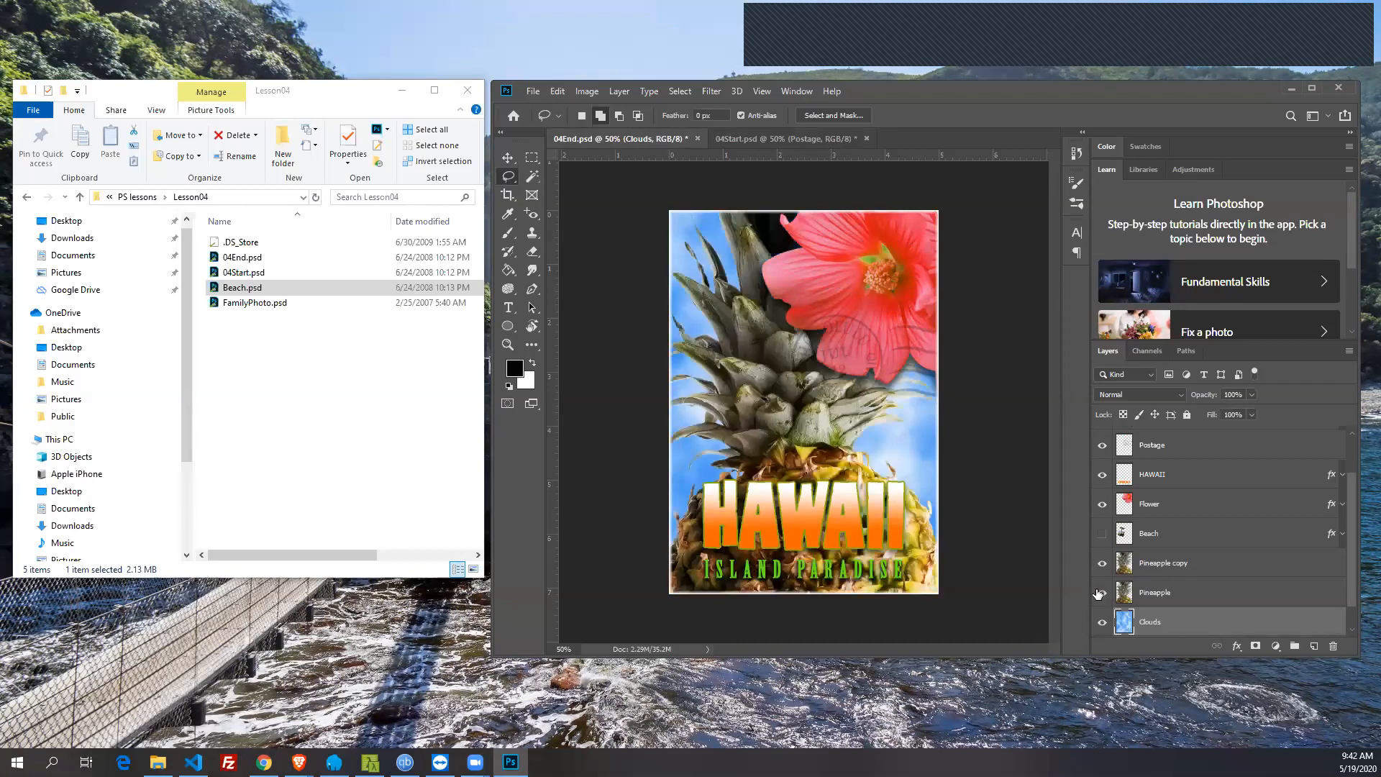
{"action": "left_click", "coordinate": [1098, 594]}
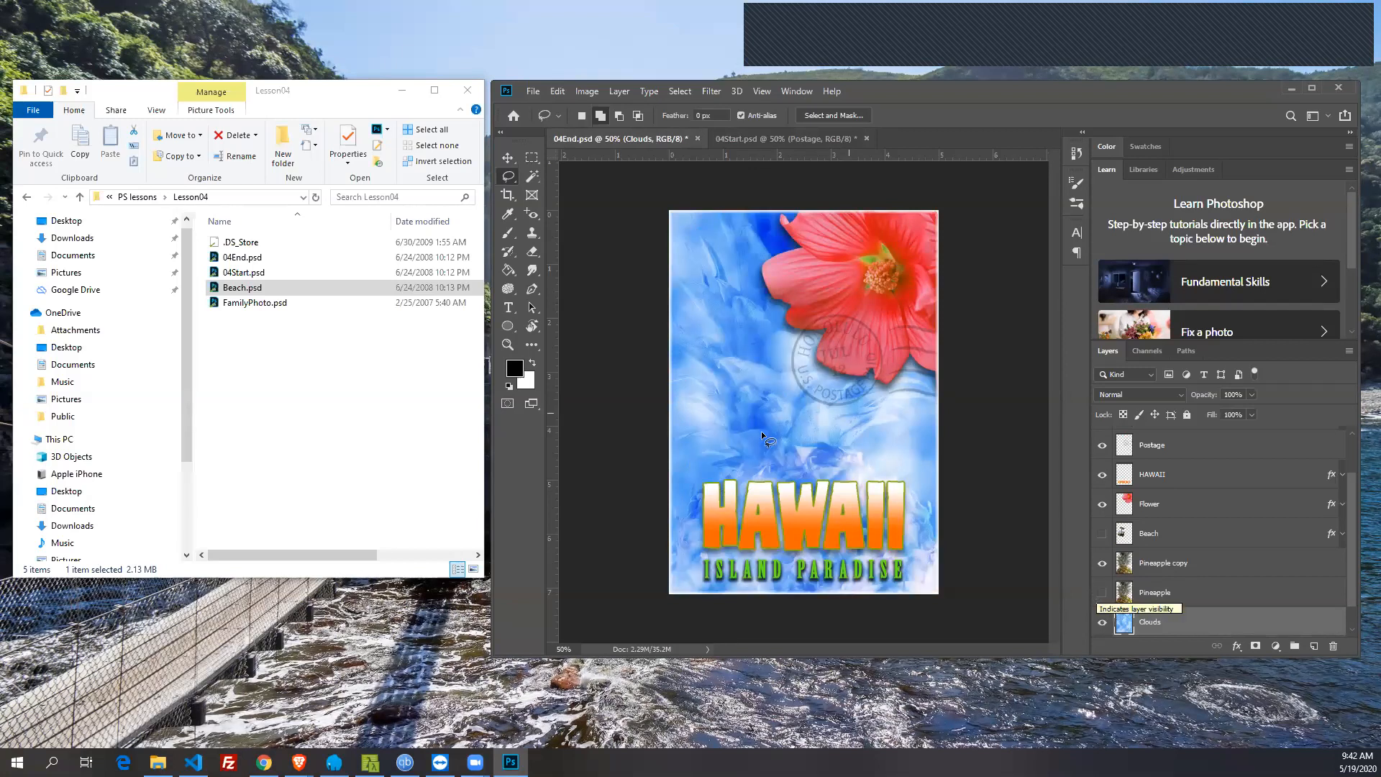
{"action": "left_click", "coordinate": [1180, 563]}
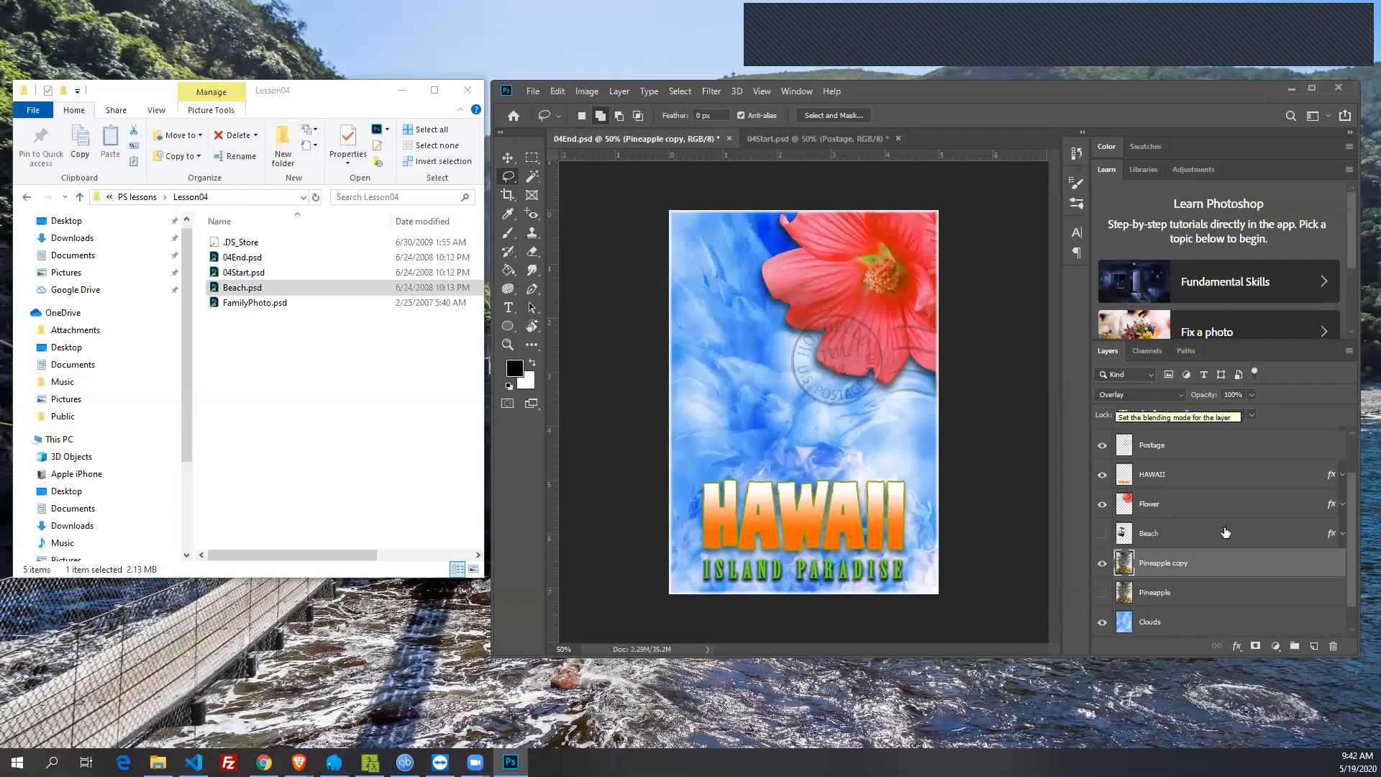
- Show and select the Pineapple layer in 04End.psd, and switch to 04Start.psd for comparison
{"action": "left_click", "coordinate": [1102, 594]}
{"action": "left_click", "coordinate": [1155, 593]}
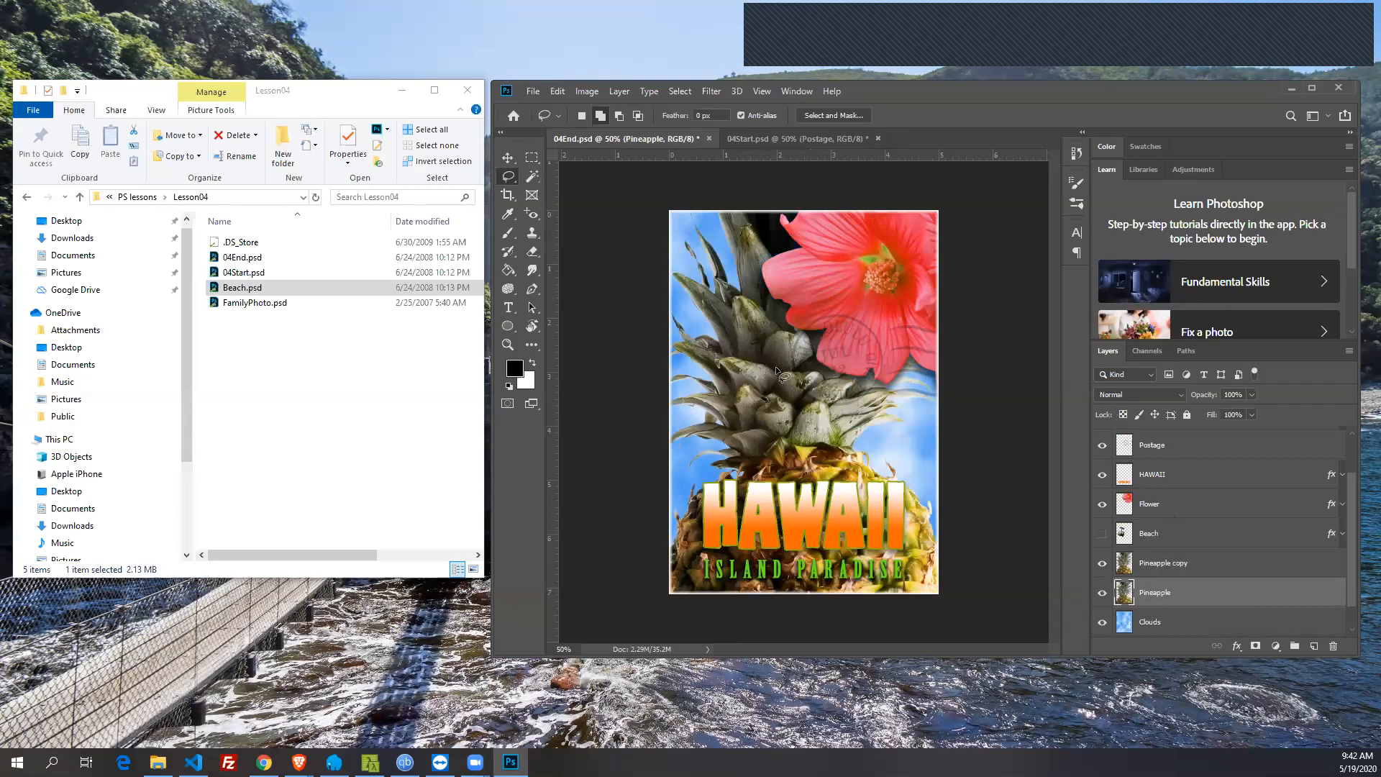
{"action": "left_click", "coordinate": [760, 138]}
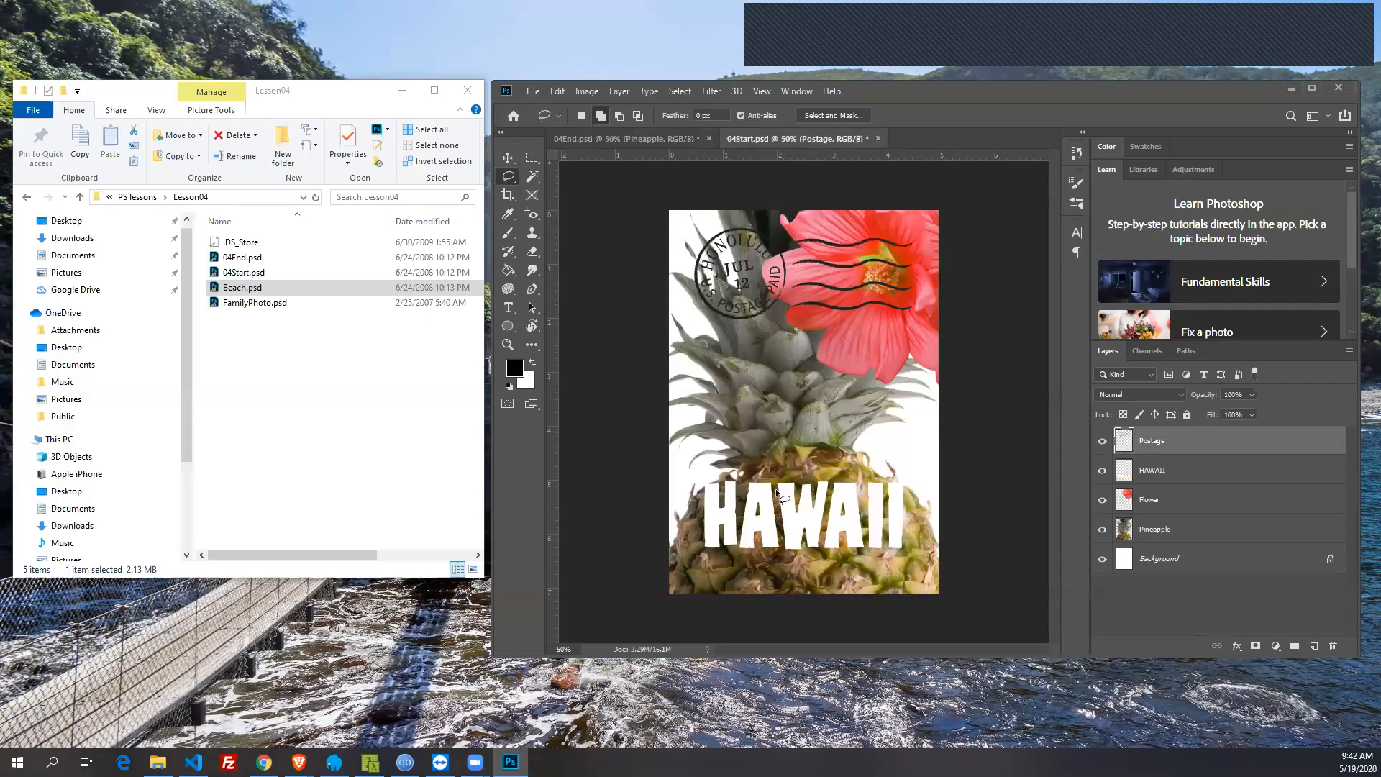
- Select the Pineapple copy layer in 04End.psd to check its blending mode, and compare the pineapple with 04Start.psd
{"action": "left_click", "coordinate": [632, 135]}
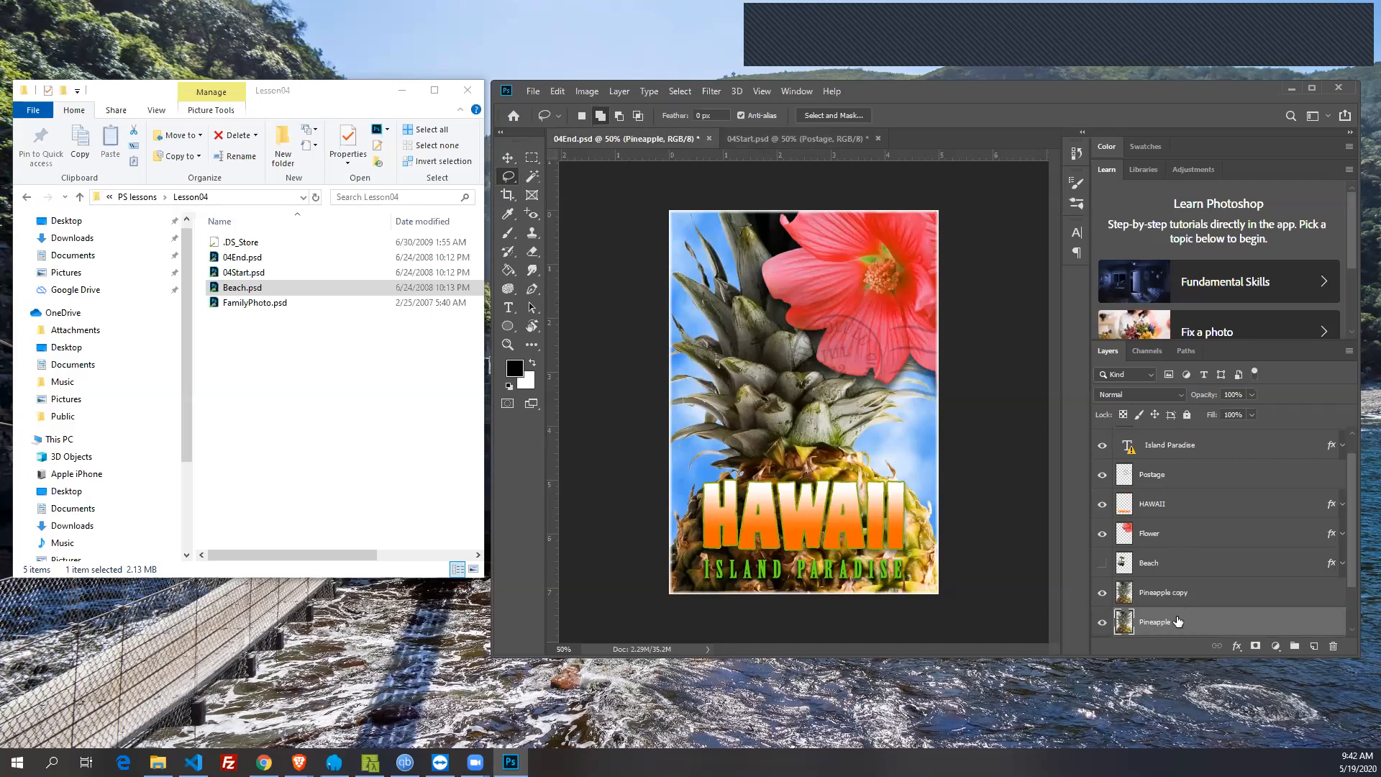
{"action": "left_click", "coordinate": [1177, 596]}
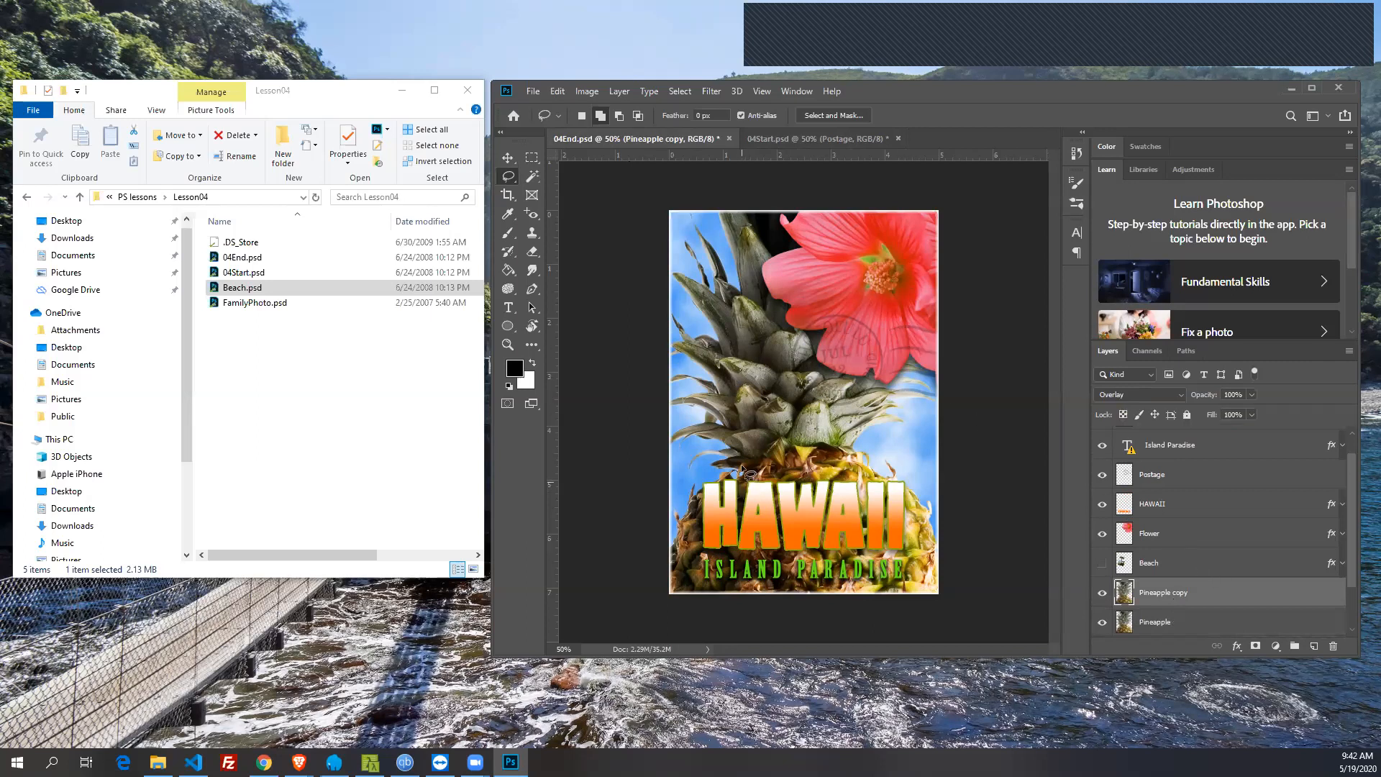
{"action": "left_click", "coordinate": [762, 136]}
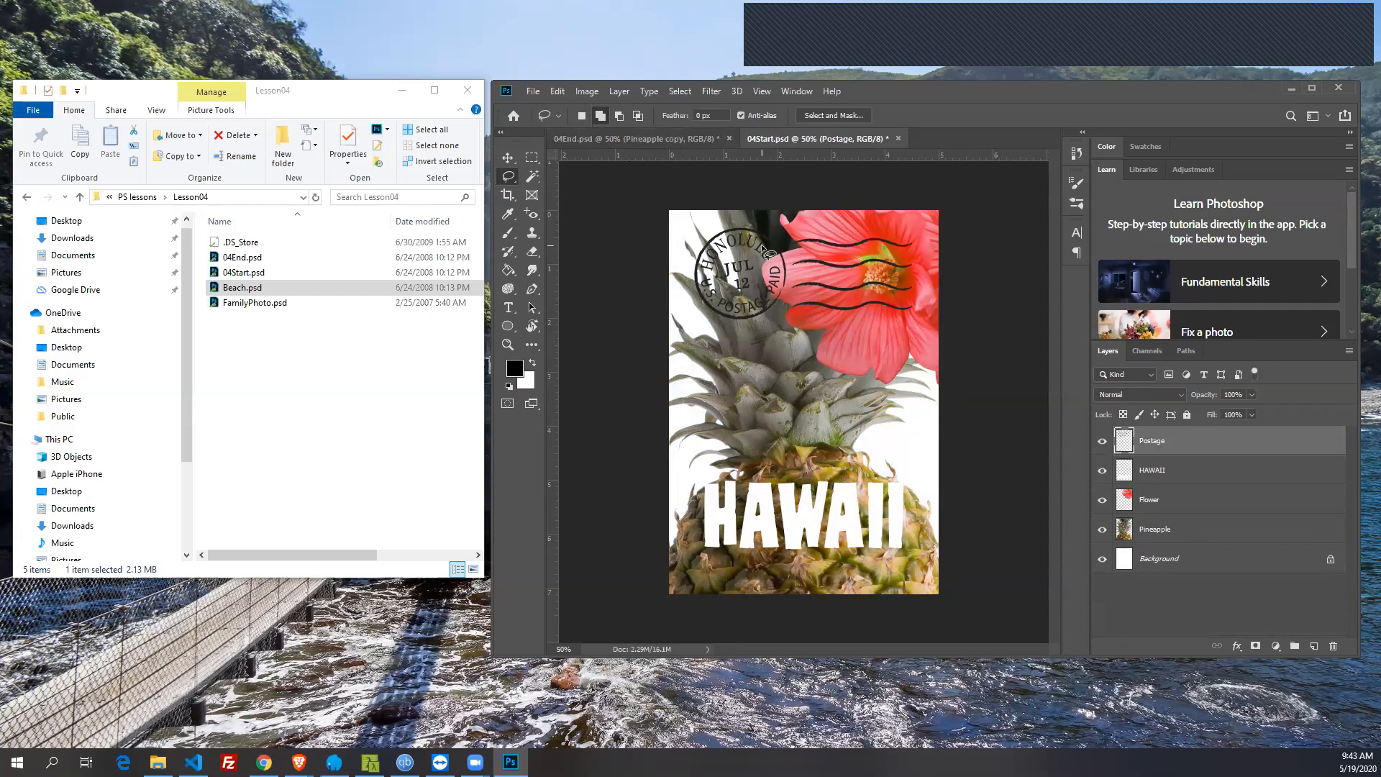
- Show the Beach layer in 04End.psd and switch to 04Start.psd to compare its layers
{"action": "left_click", "coordinate": [647, 138]}
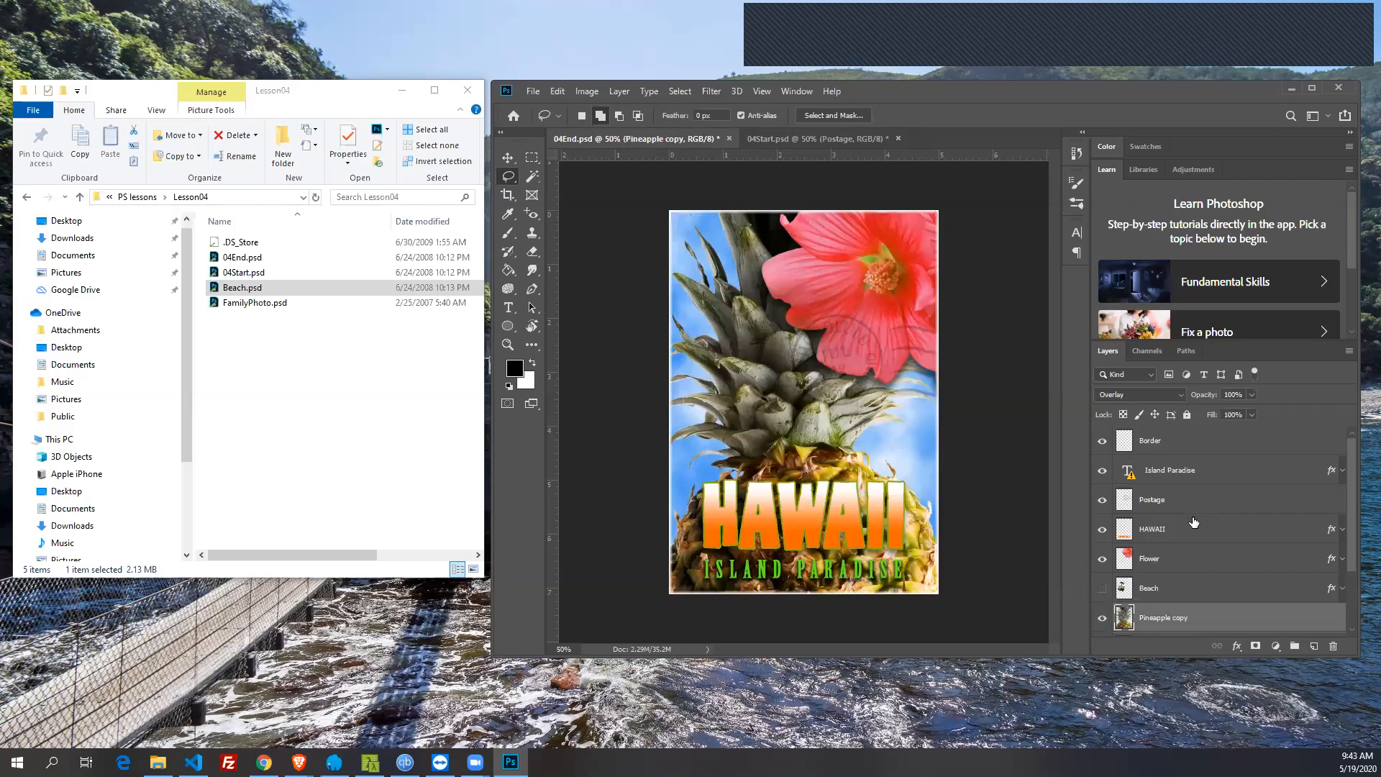
{"action": "scroll", "coordinate": [1193, 522], "scroll_direction": "down", "scroll_amount": 2}
{"action": "left_click", "coordinate": [1101, 530]}
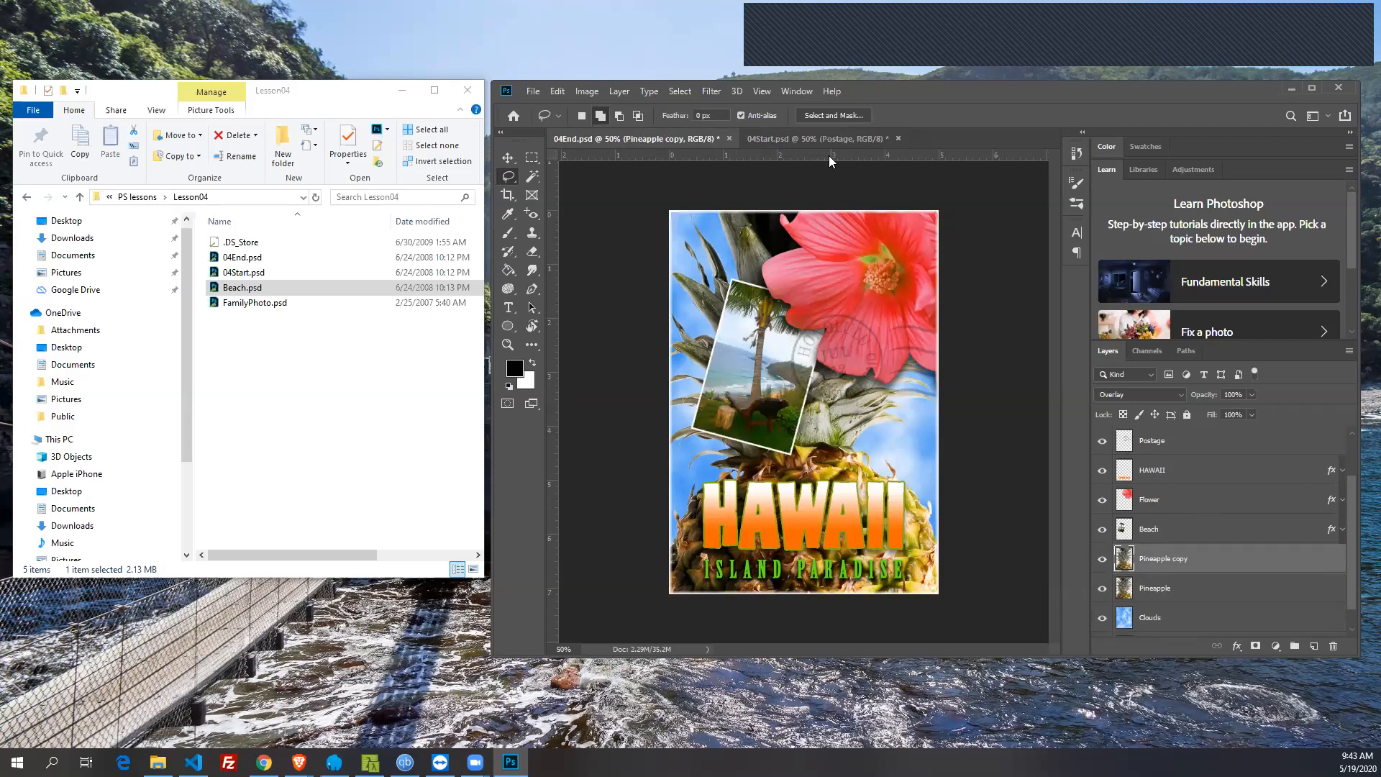
{"action": "left_click", "coordinate": [829, 136]}
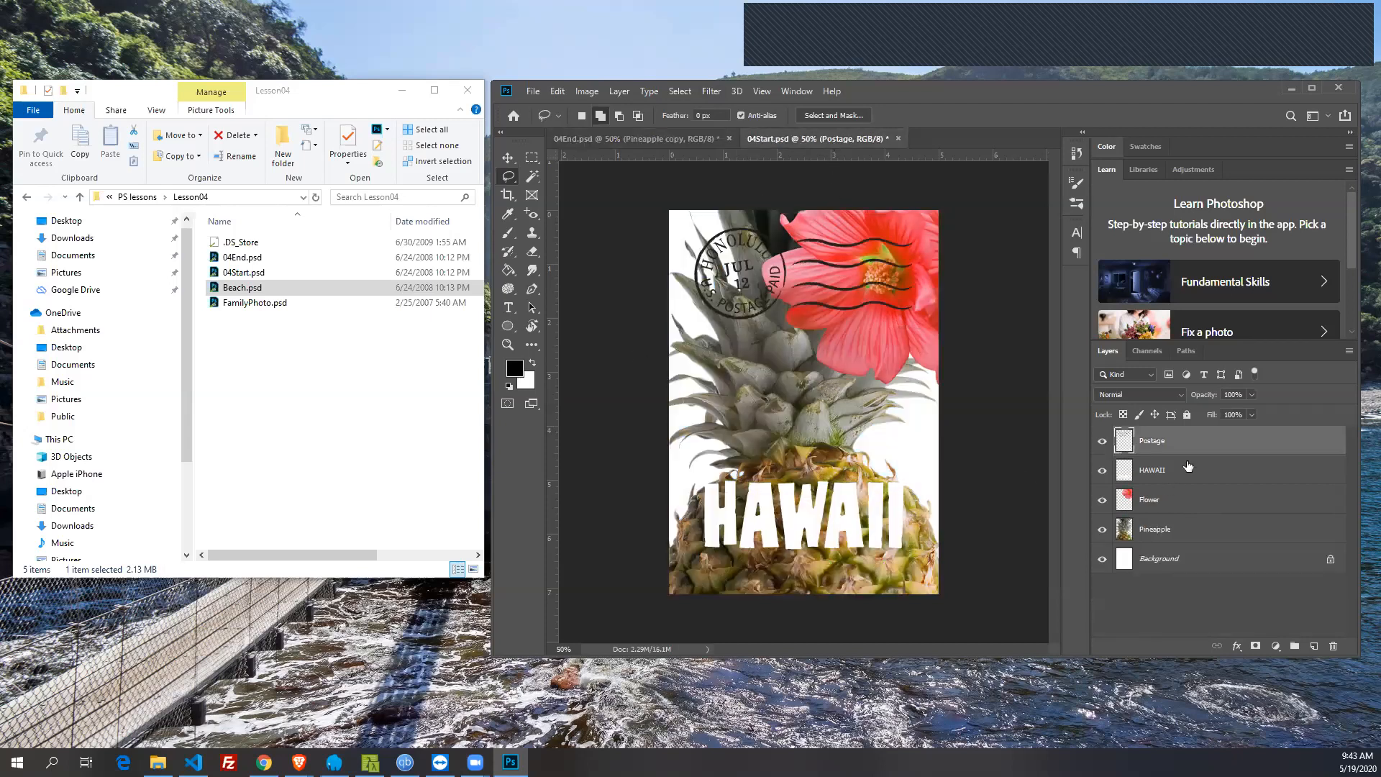
- Open Beach.psd from the Lesson04 folder in Photoshop
{"action": "left_click", "coordinate": [259, 353]}
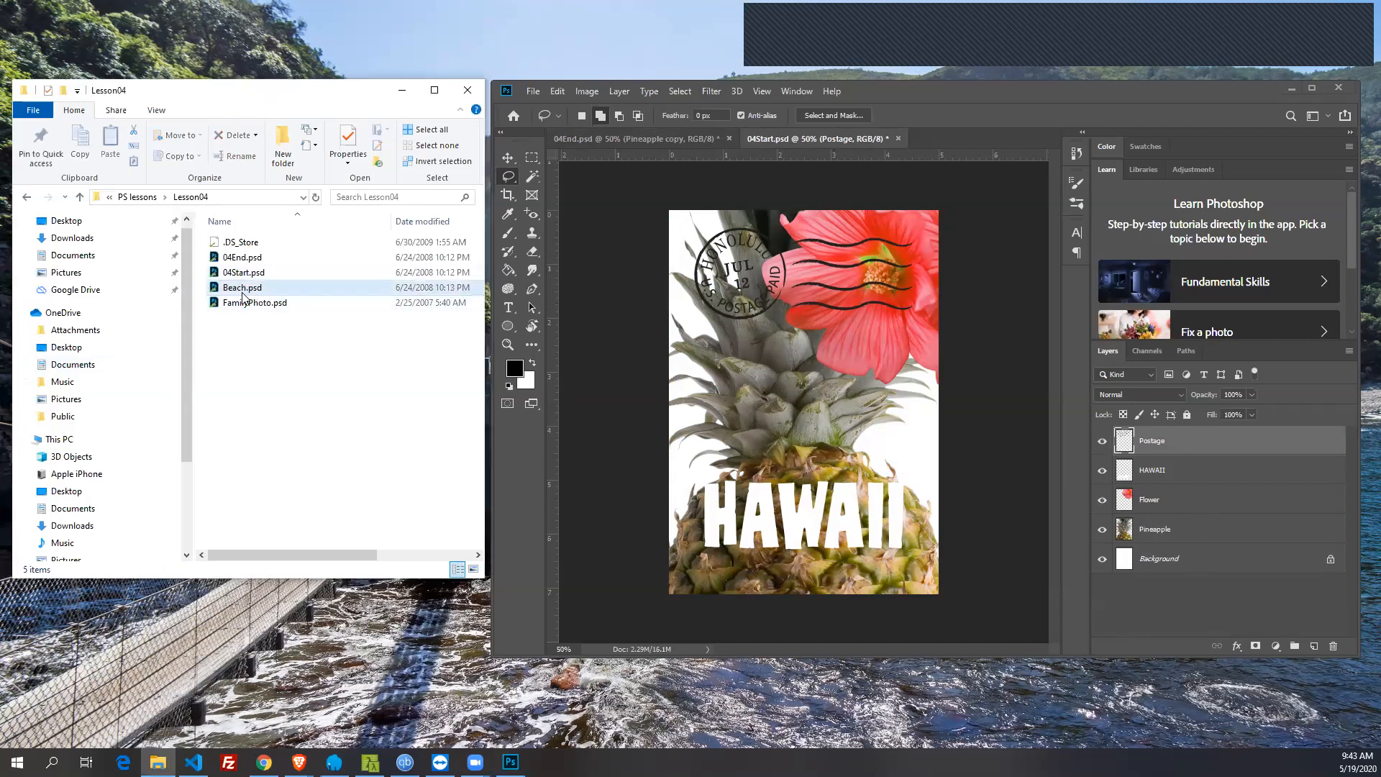
{"action": "left_click", "coordinate": [242, 292]}
{"action": "double_click", "coordinate": [238, 288]}
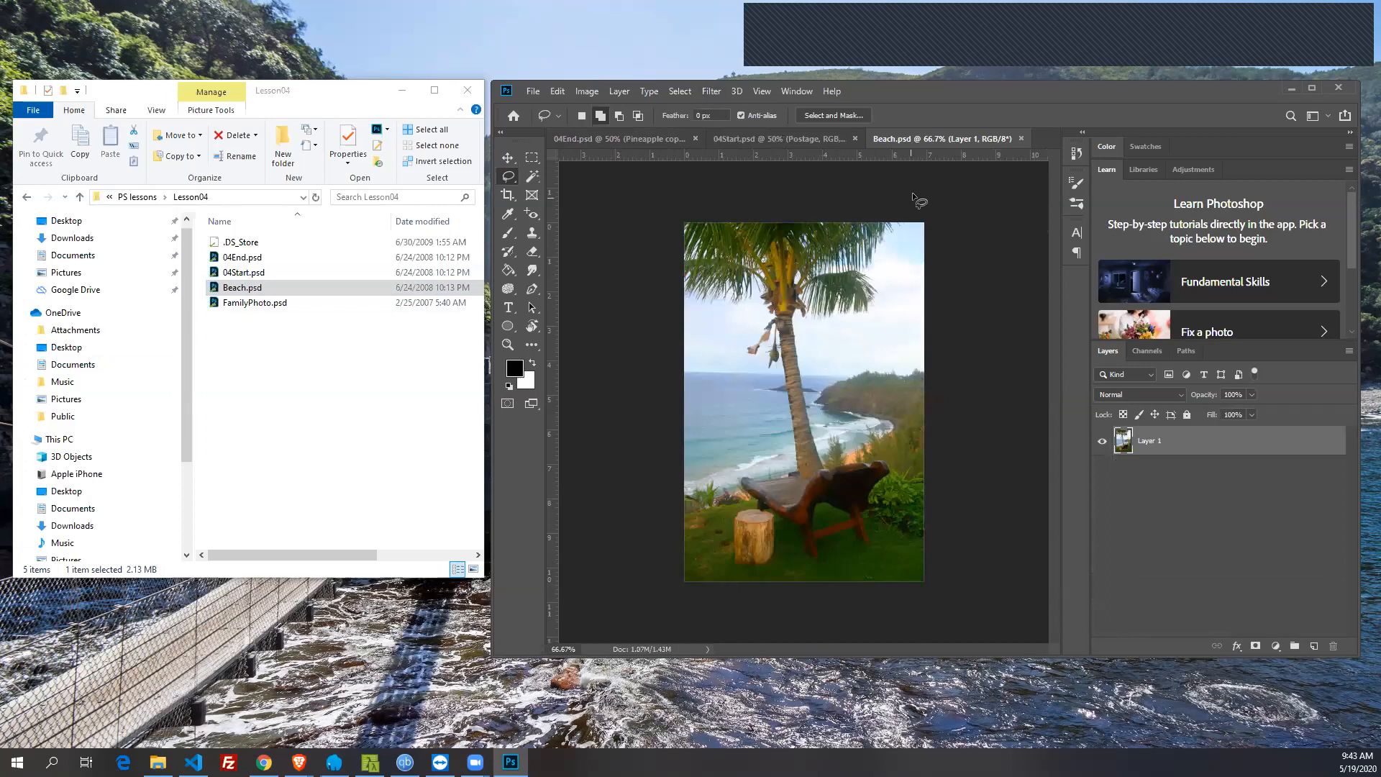
- Compare the Beach.psd photo with 04Start.psd and with the full layer stack of 04End.psd
{"action": "left_click", "coordinate": [756, 139]}
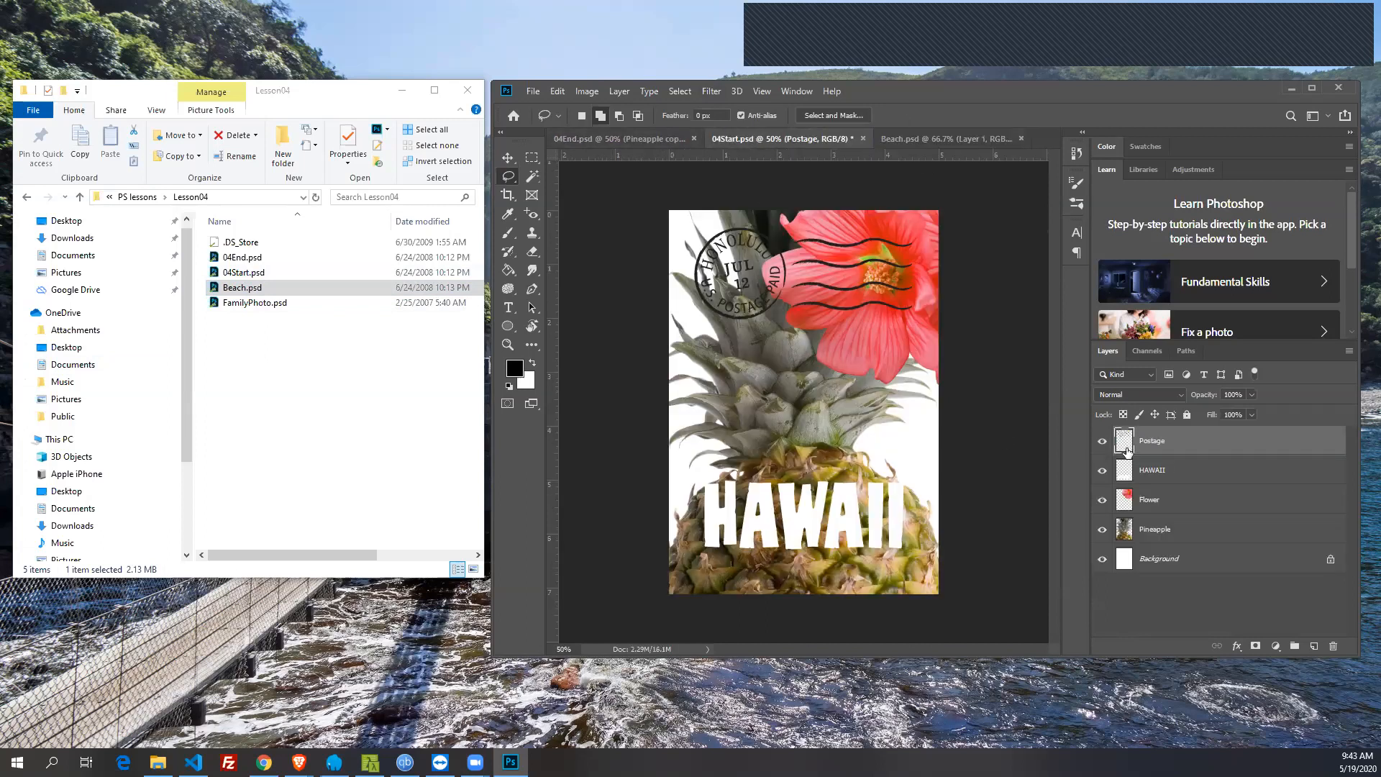
{"action": "left_click", "coordinate": [935, 141]}
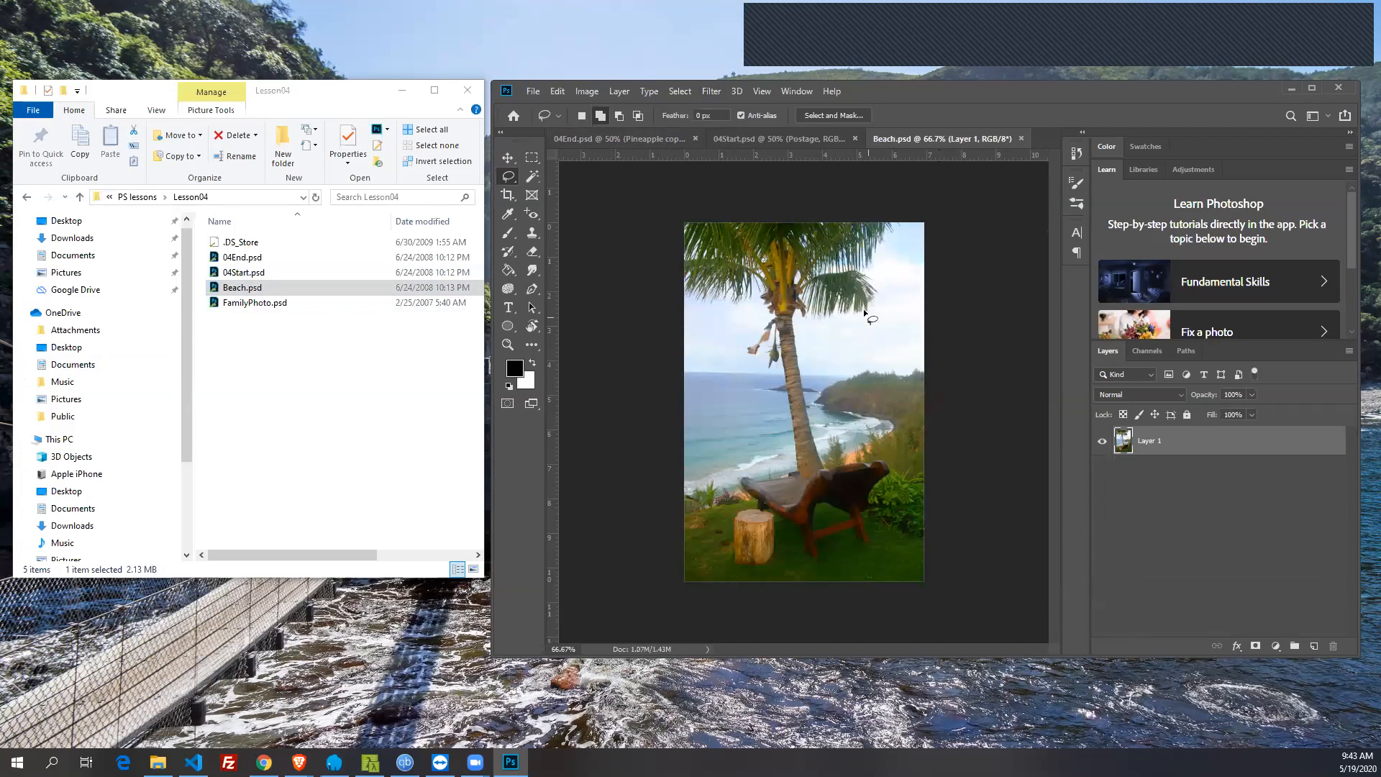
{"action": "left_click", "coordinate": [732, 141]}
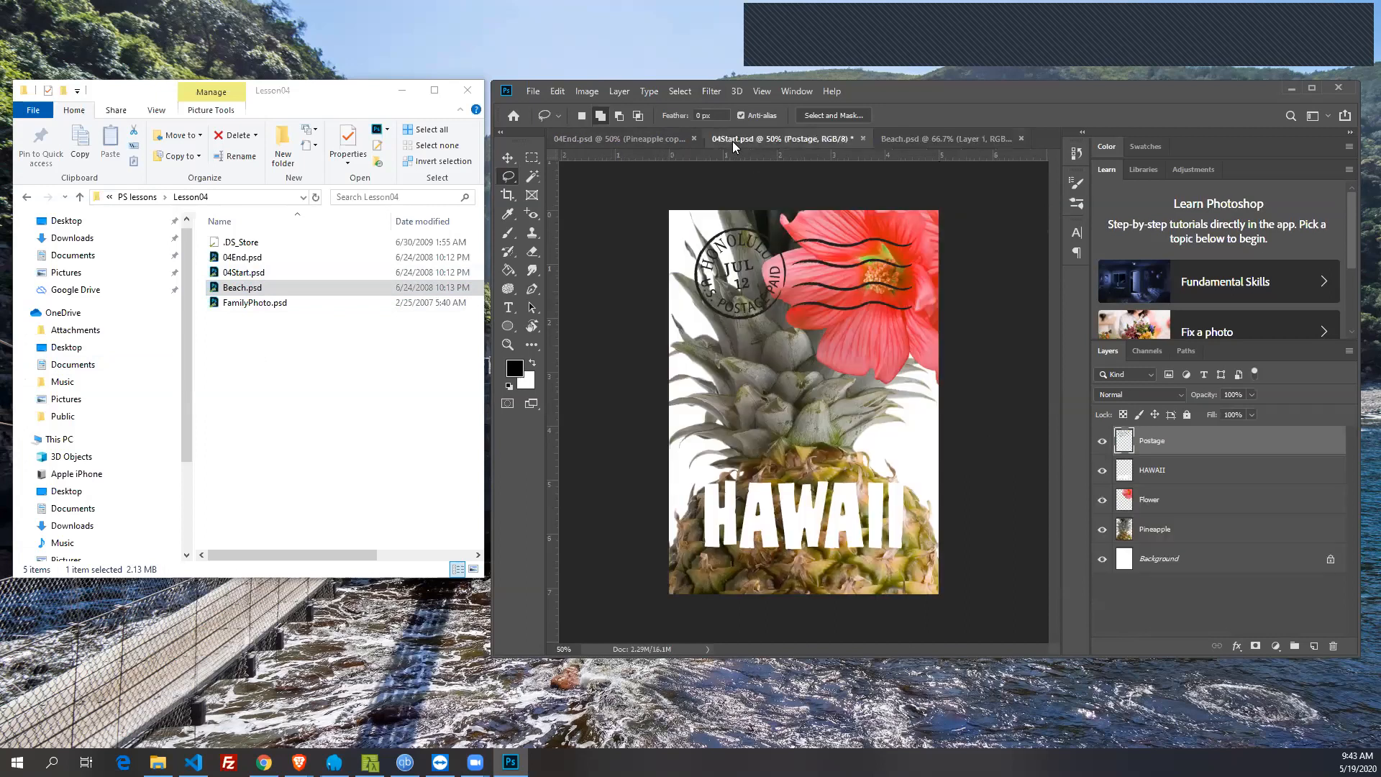
{"action": "left_click", "coordinate": [597, 139]}
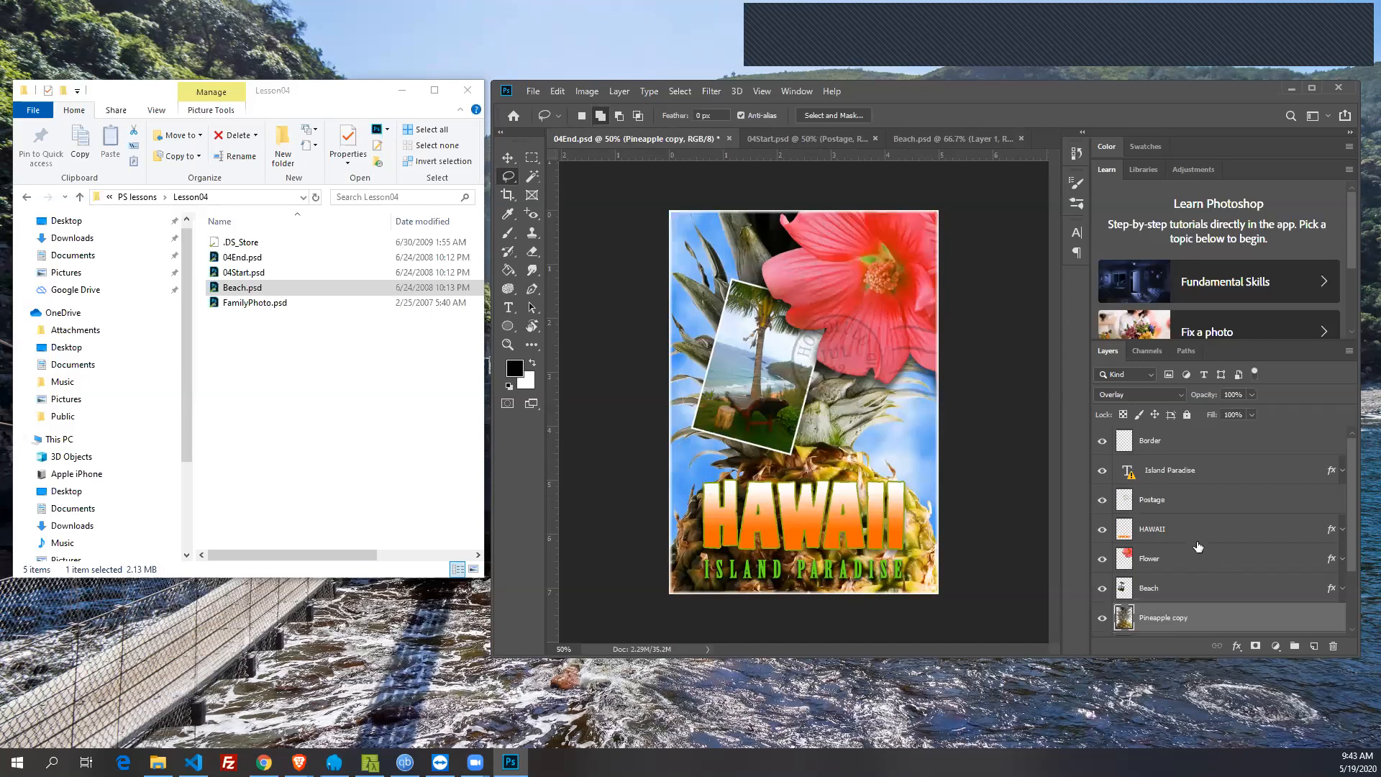
{"action": "scroll", "coordinate": [1197, 507], "scroll_direction": "down", "scroll_amount": 3}
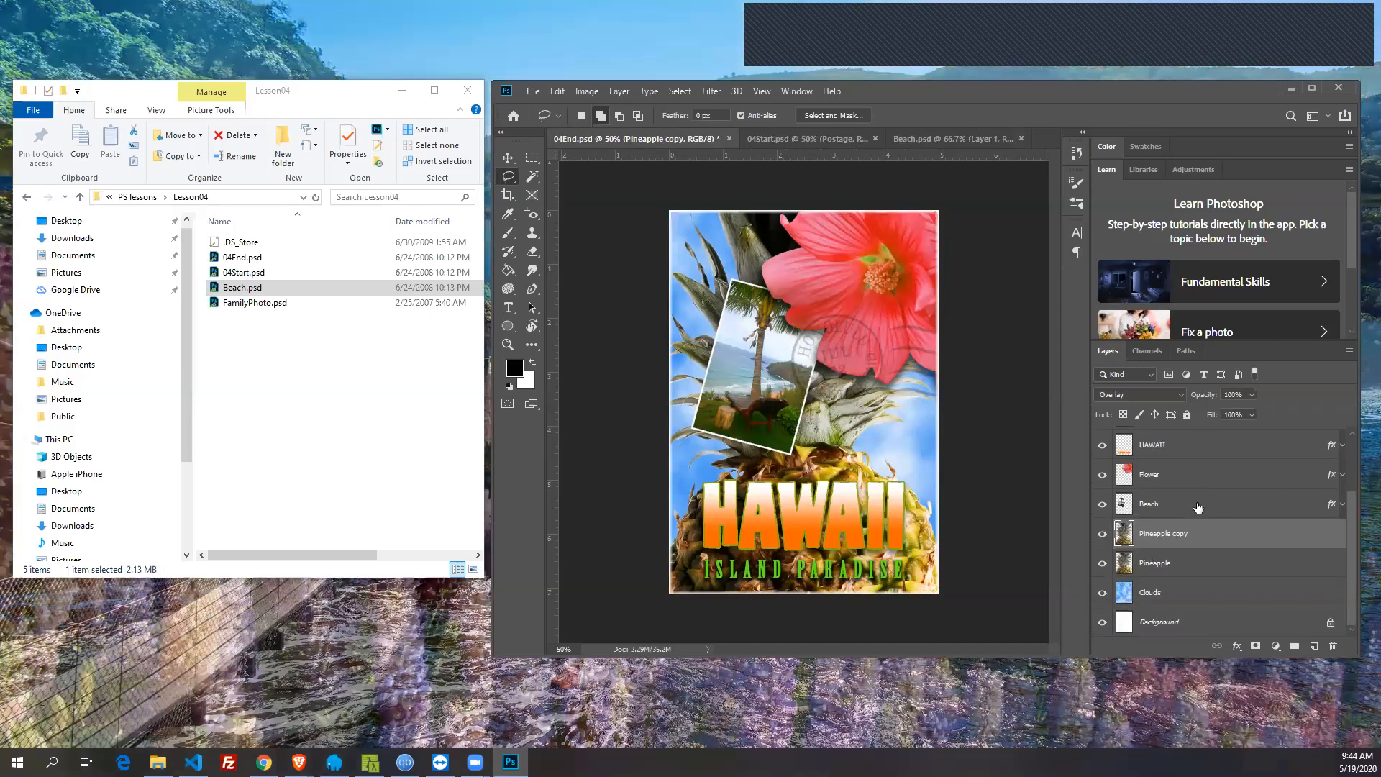
{"action": "scroll", "coordinate": [1198, 507], "scroll_direction": "up", "scroll_amount": 3}
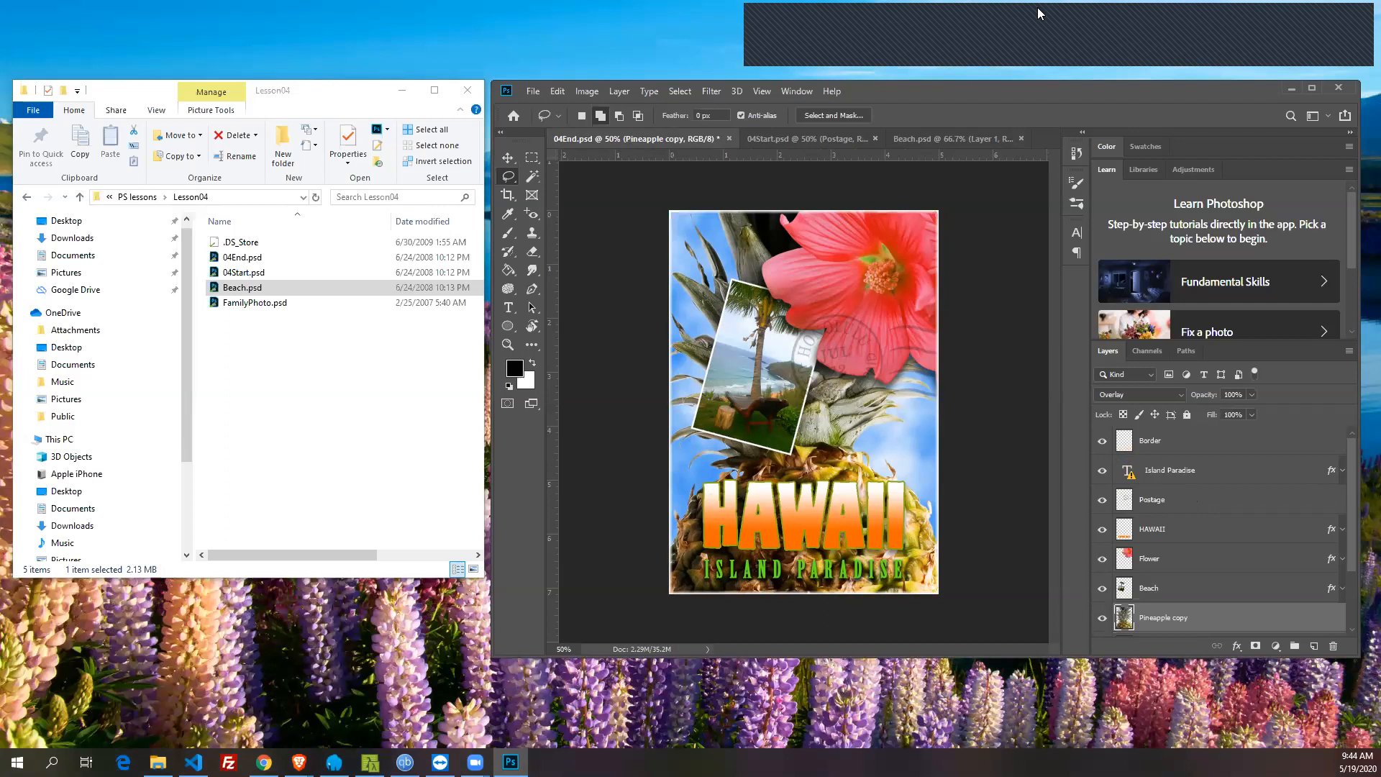
{"action": "left_click", "coordinate": [786, 141]}
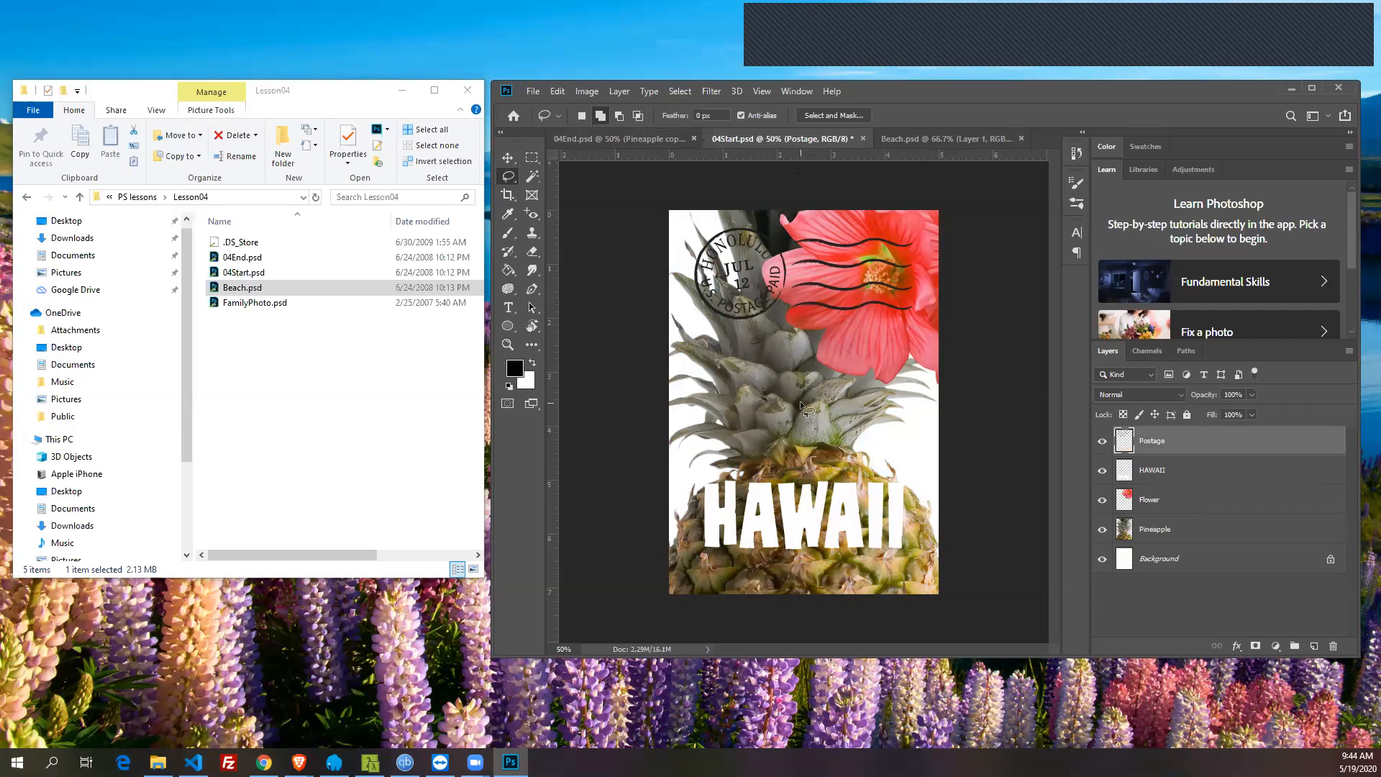
- Open FamilyPhoto.psd from the Lesson04 folder in Photoshop and magnify the people around the hammock to 100%
{"action": "left_click", "coordinate": [237, 306]}
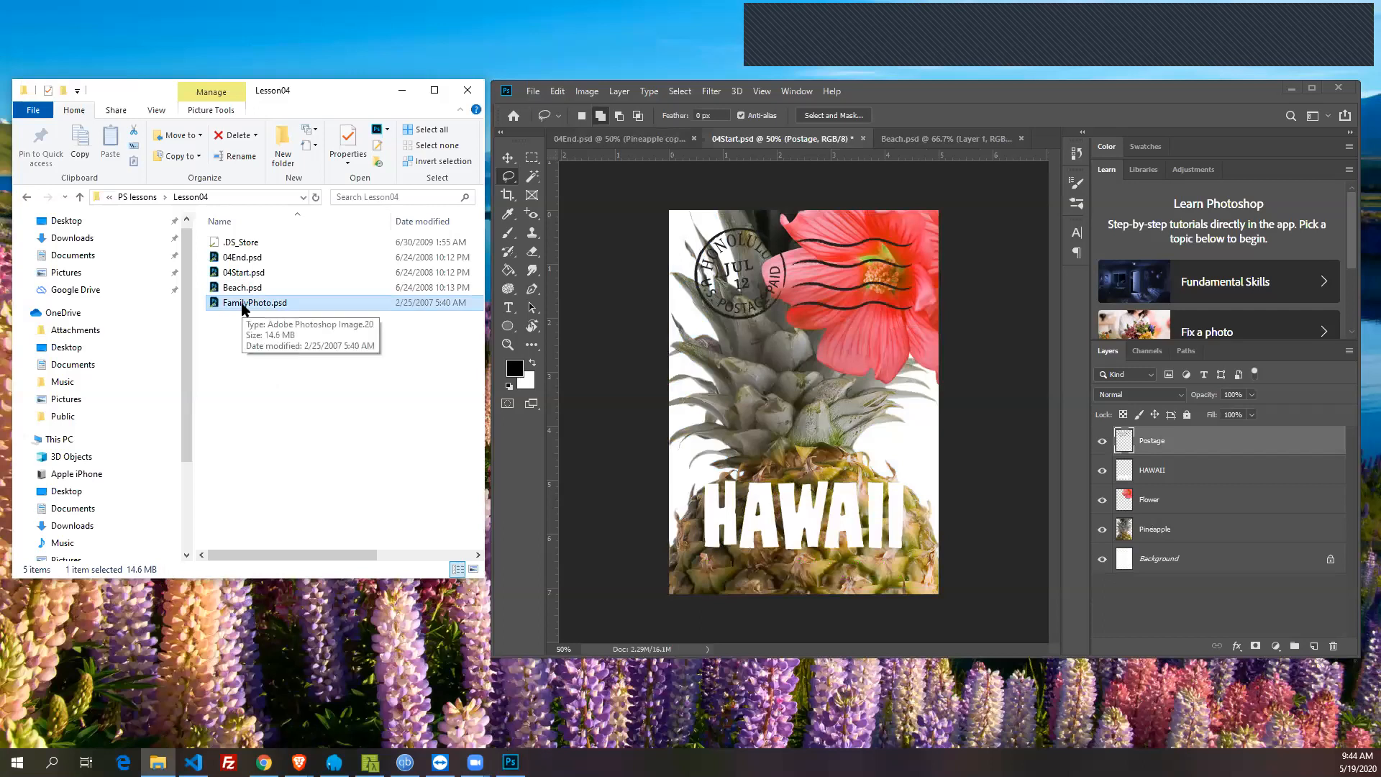
{"action": "left_click_drag", "start_coordinate": [243, 308], "coordinate": [754, 395]}
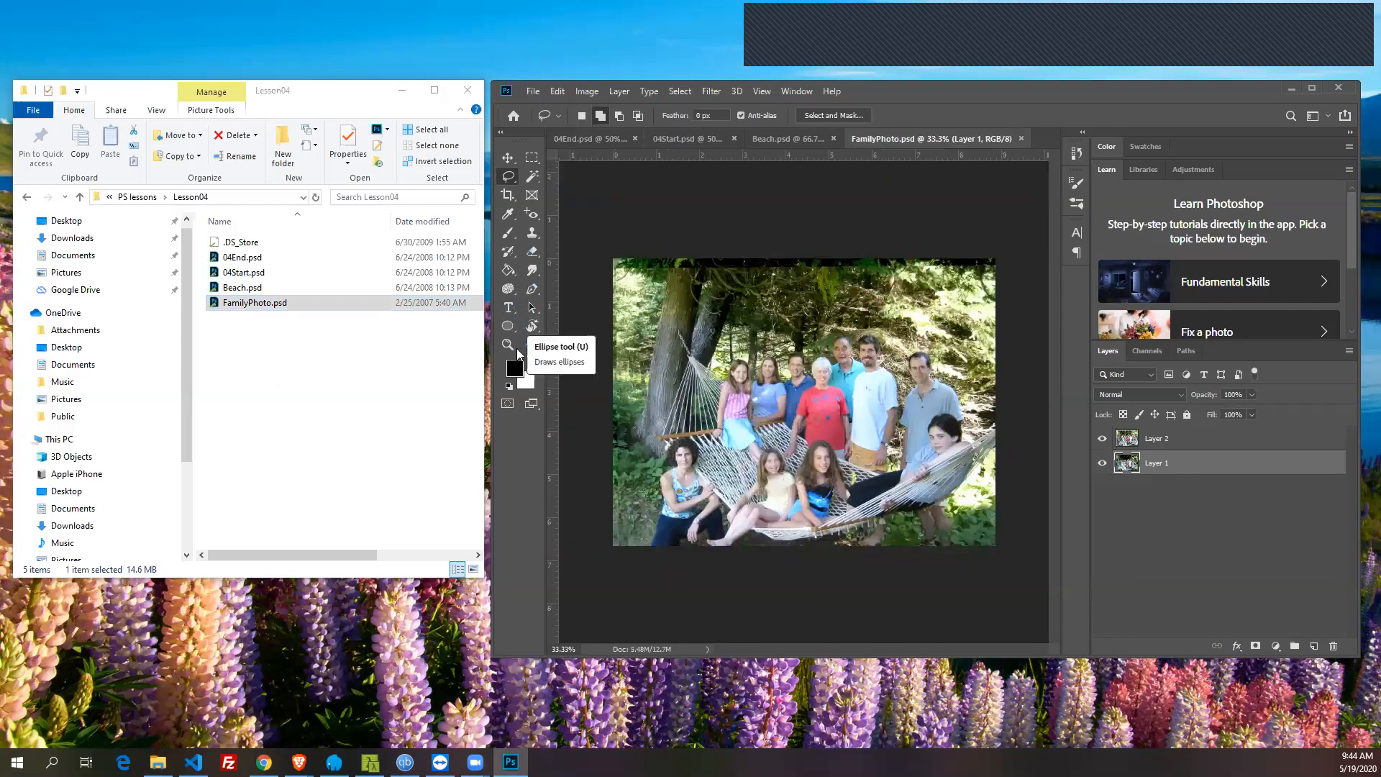
{"action": "left_click", "coordinate": [510, 345]}
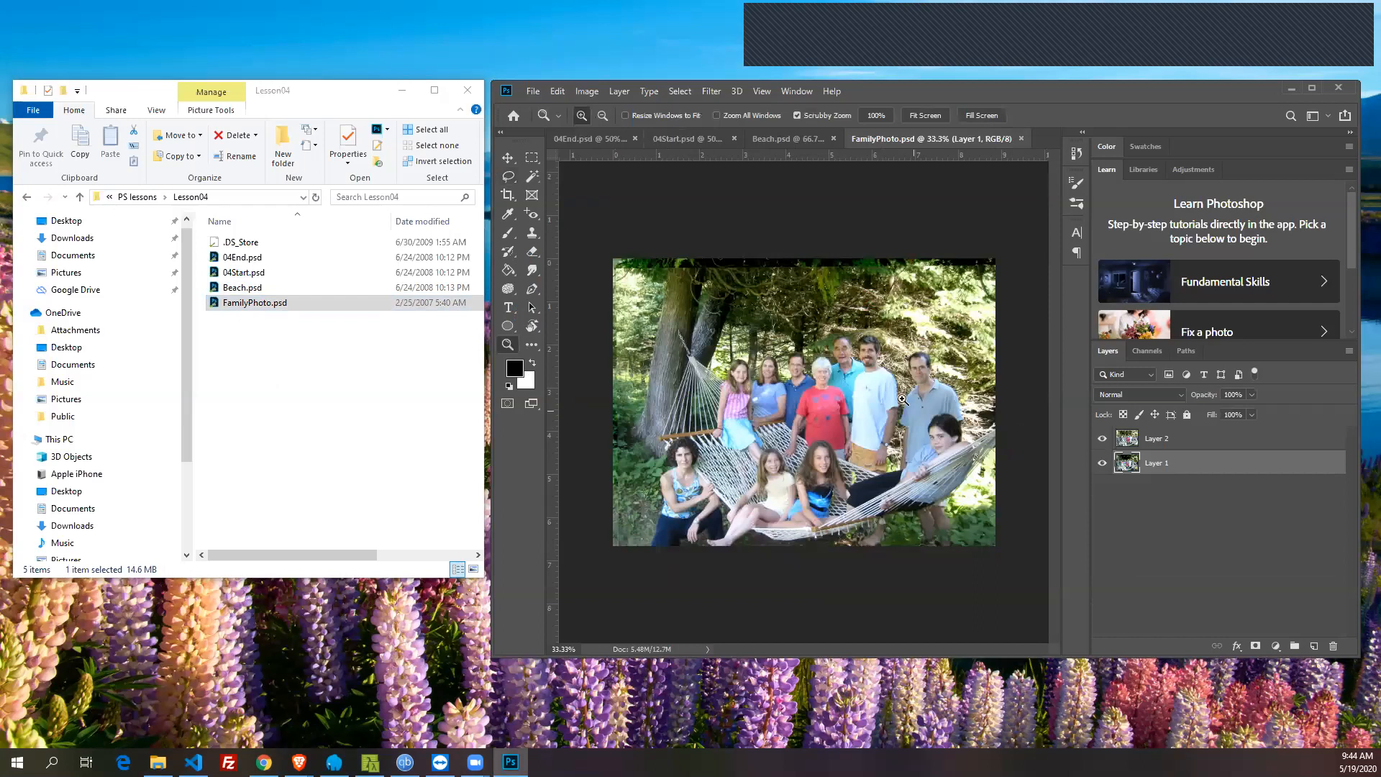
{"action": "left_click", "coordinate": [803, 480]}
{"action": "left_click", "coordinate": [800, 539]}
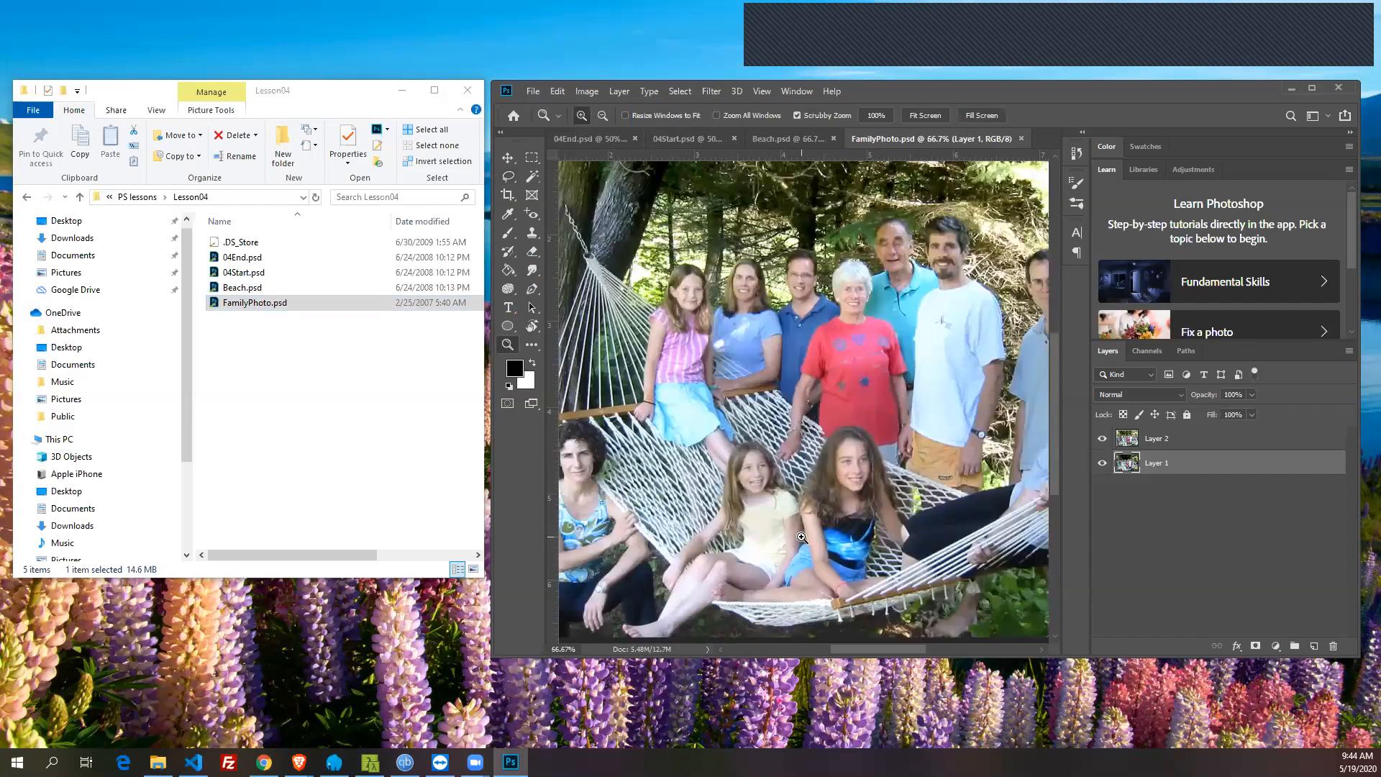
{"action": "left_click", "coordinate": [853, 441]}
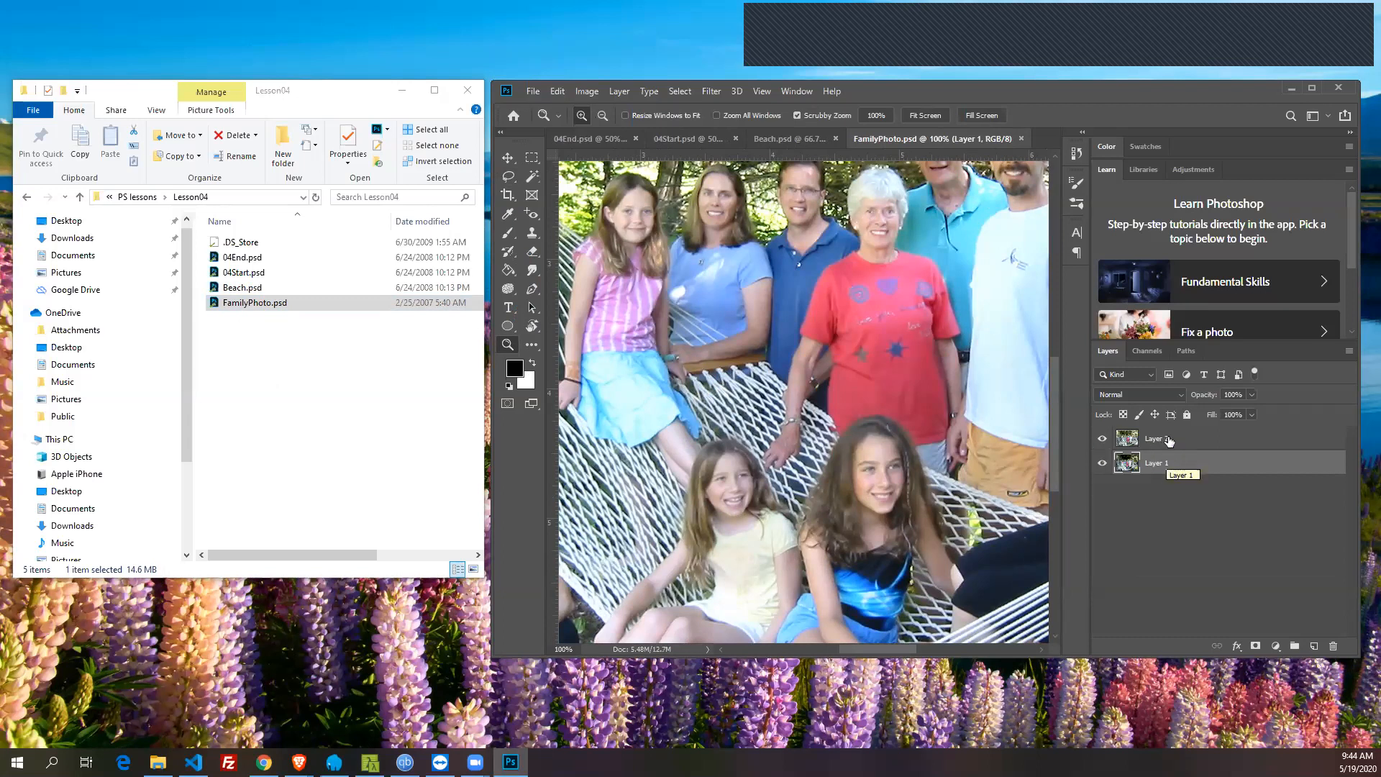
- Hide and show Layer 2 of the family photo to compare the group's faces in both layers
{"action": "left_click", "coordinate": [1101, 439]}
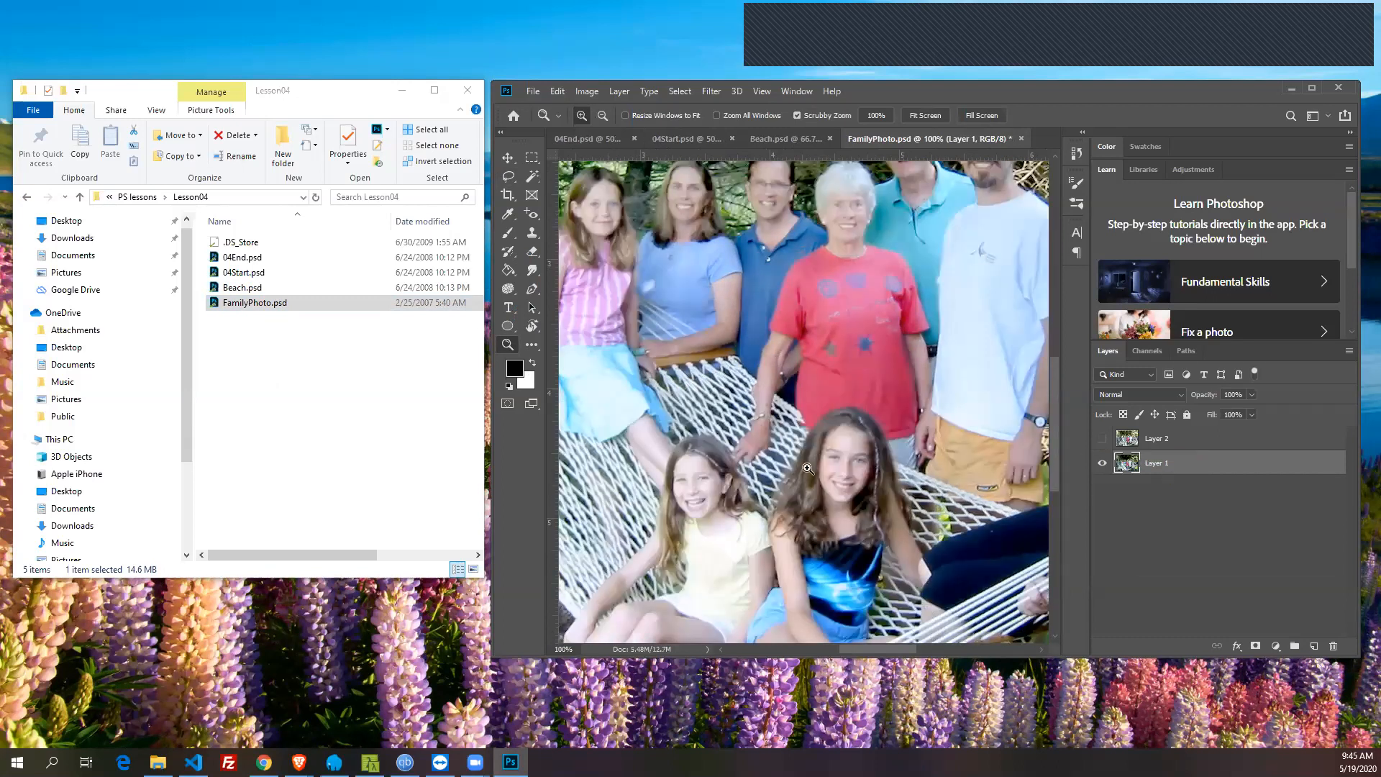
{"action": "left_click_drag", "start_coordinate": [1055, 390], "coordinate": [1060, 369]}
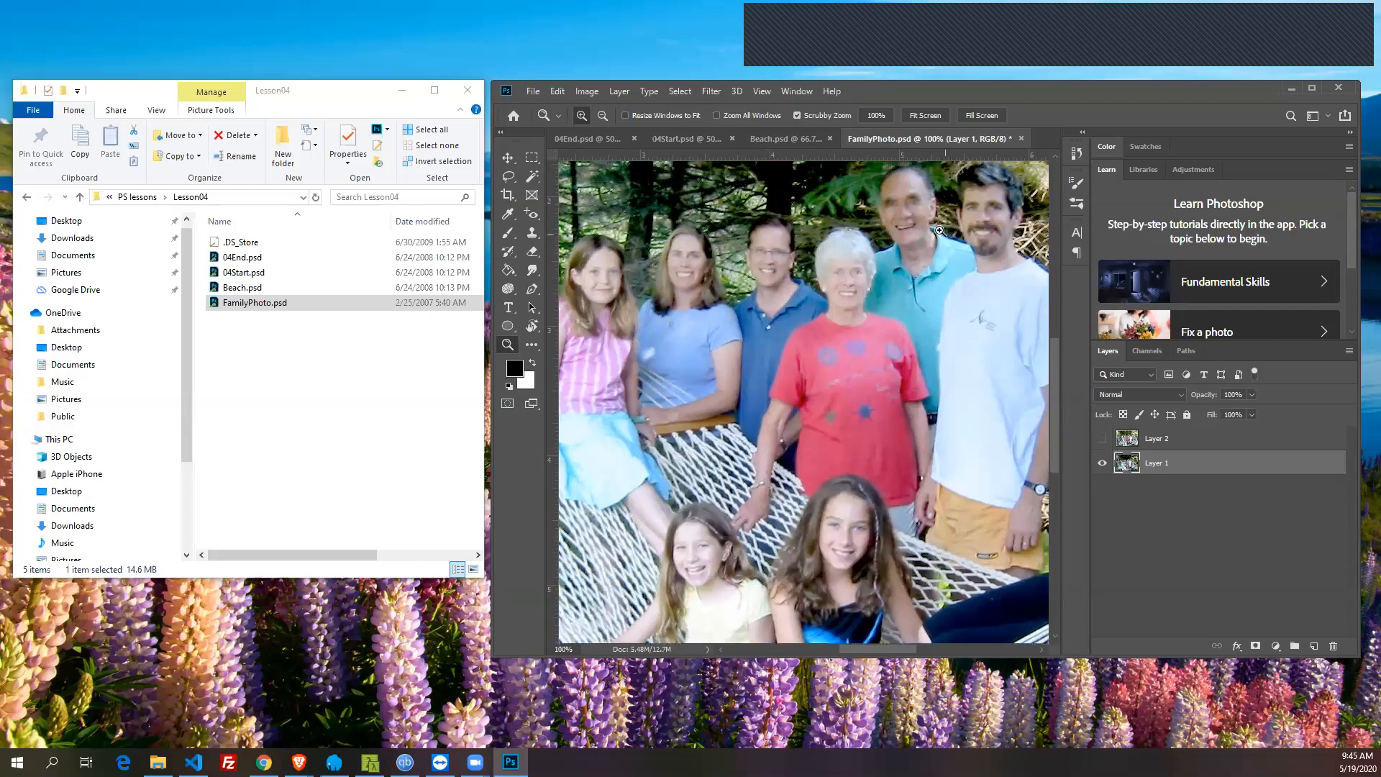
{"action": "left_click", "coordinate": [1099, 439]}
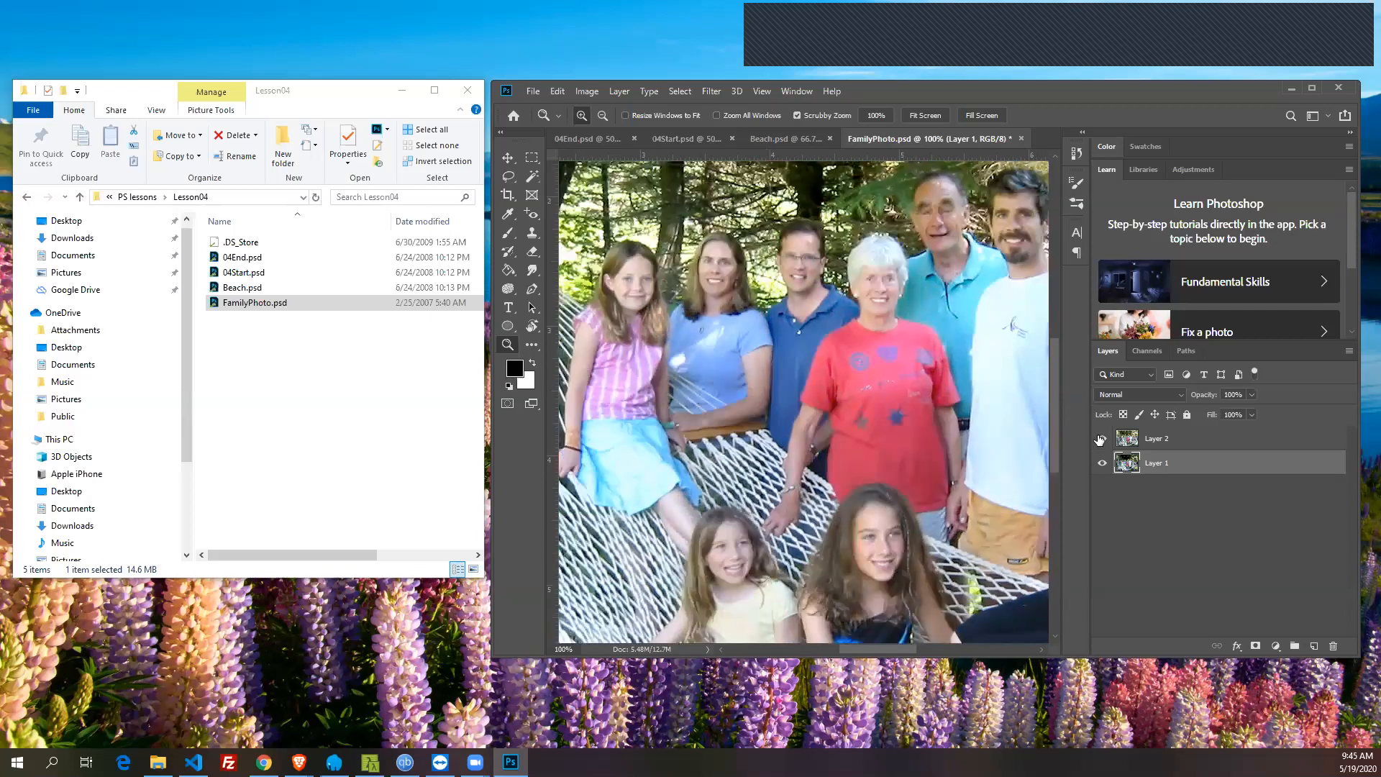
{"action": "left_click", "coordinate": [1099, 439]}
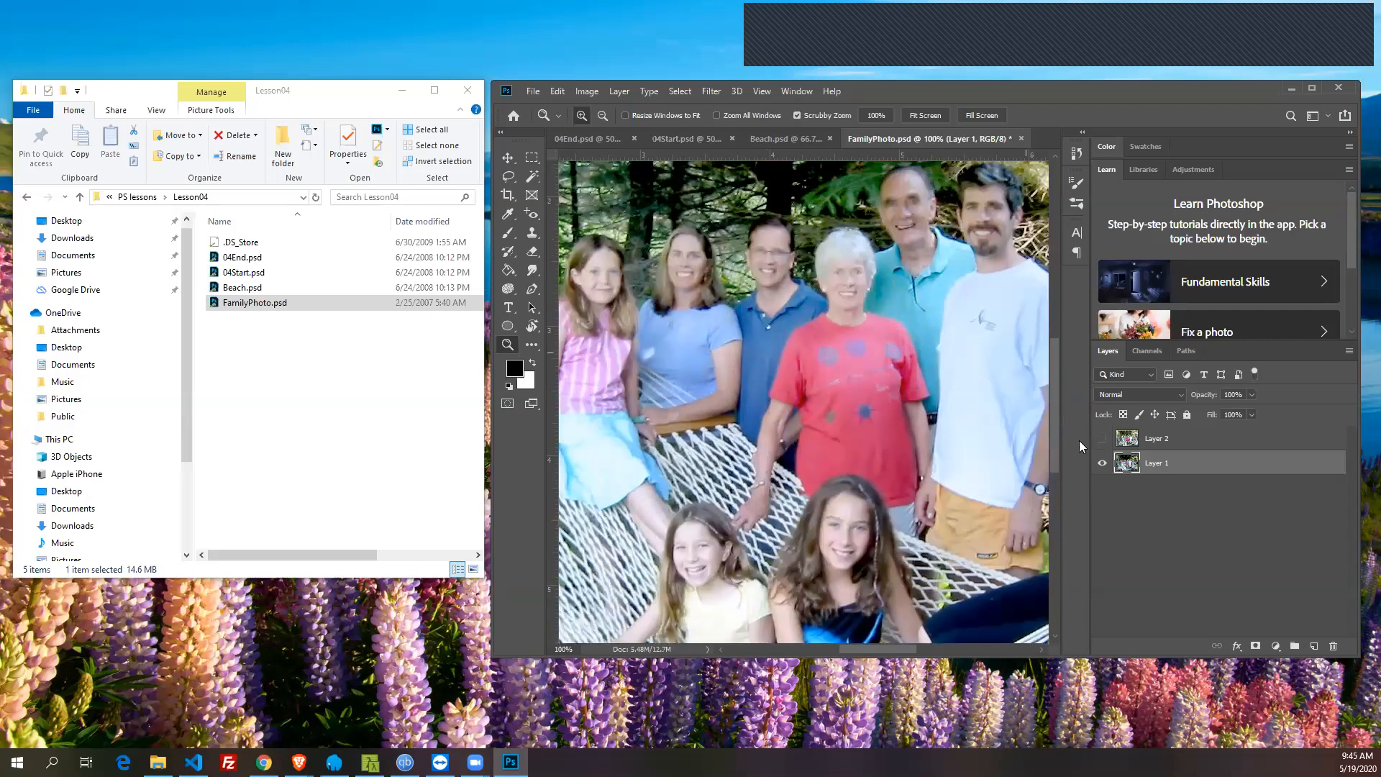
{"action": "left_click", "coordinate": [1101, 439]}
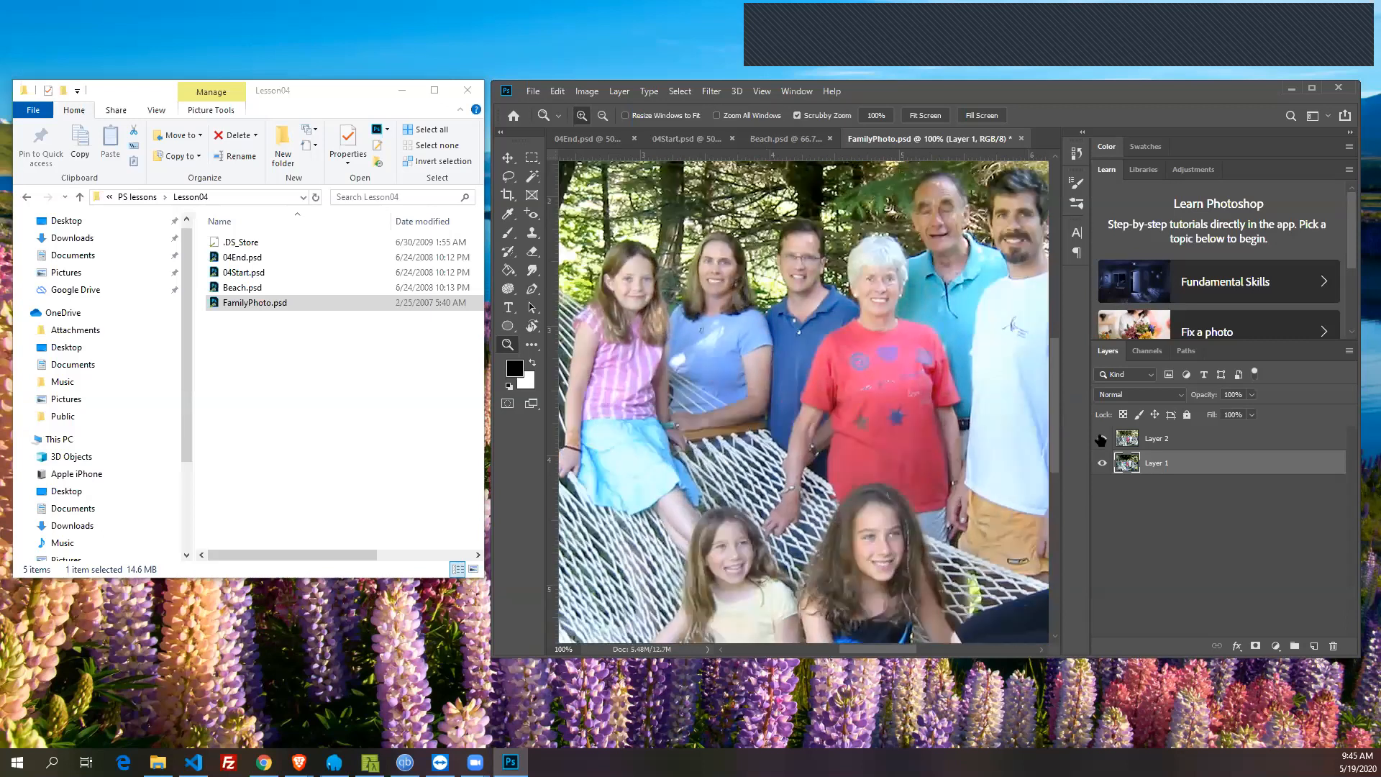
- Magnify the man in the turquoise shirt to 300% and compare his face with Layer 2 hidden and shown
{"action": "left_click", "coordinate": [947, 224]}
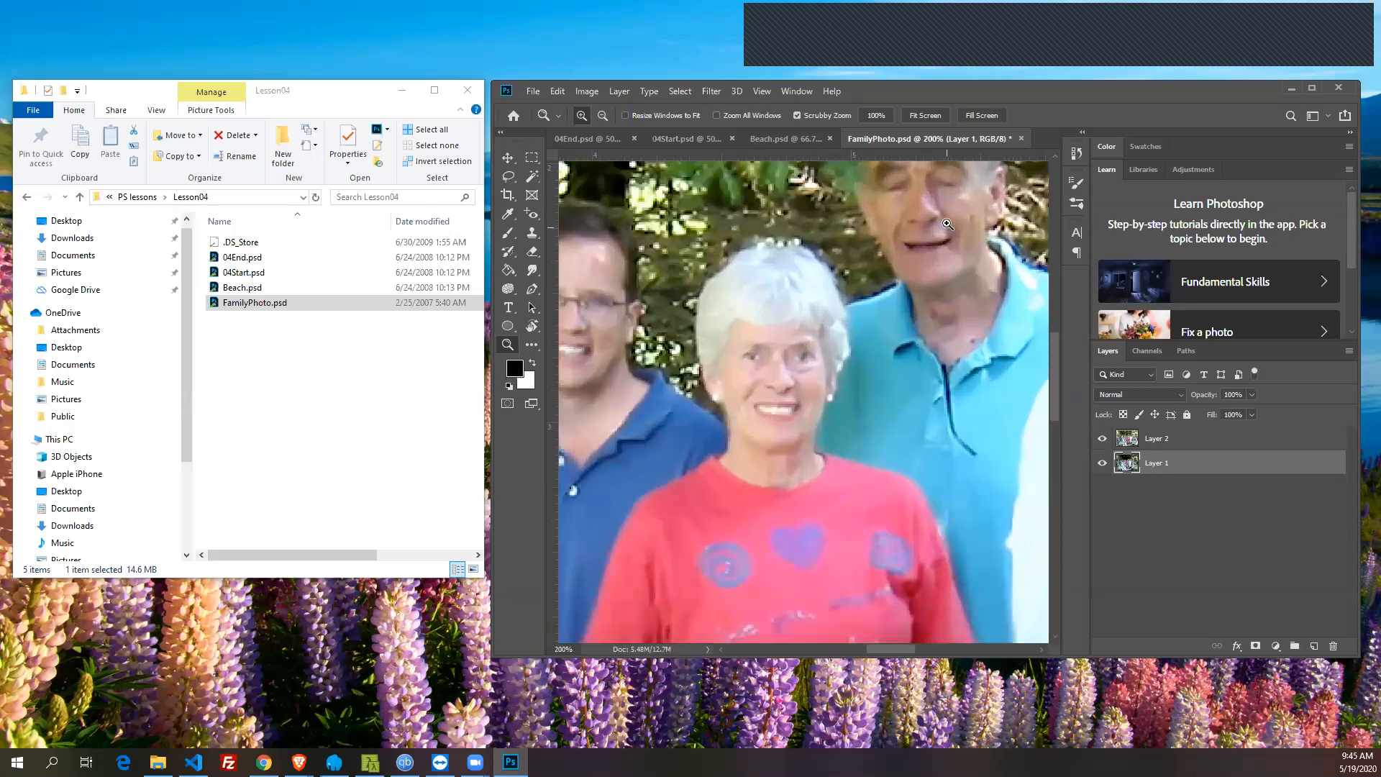
{"action": "left_click", "coordinate": [947, 223]}
{"action": "left_click_drag", "start_coordinate": [1056, 378], "coordinate": [1056, 360]}
{"action": "left_click", "coordinate": [1100, 440]}
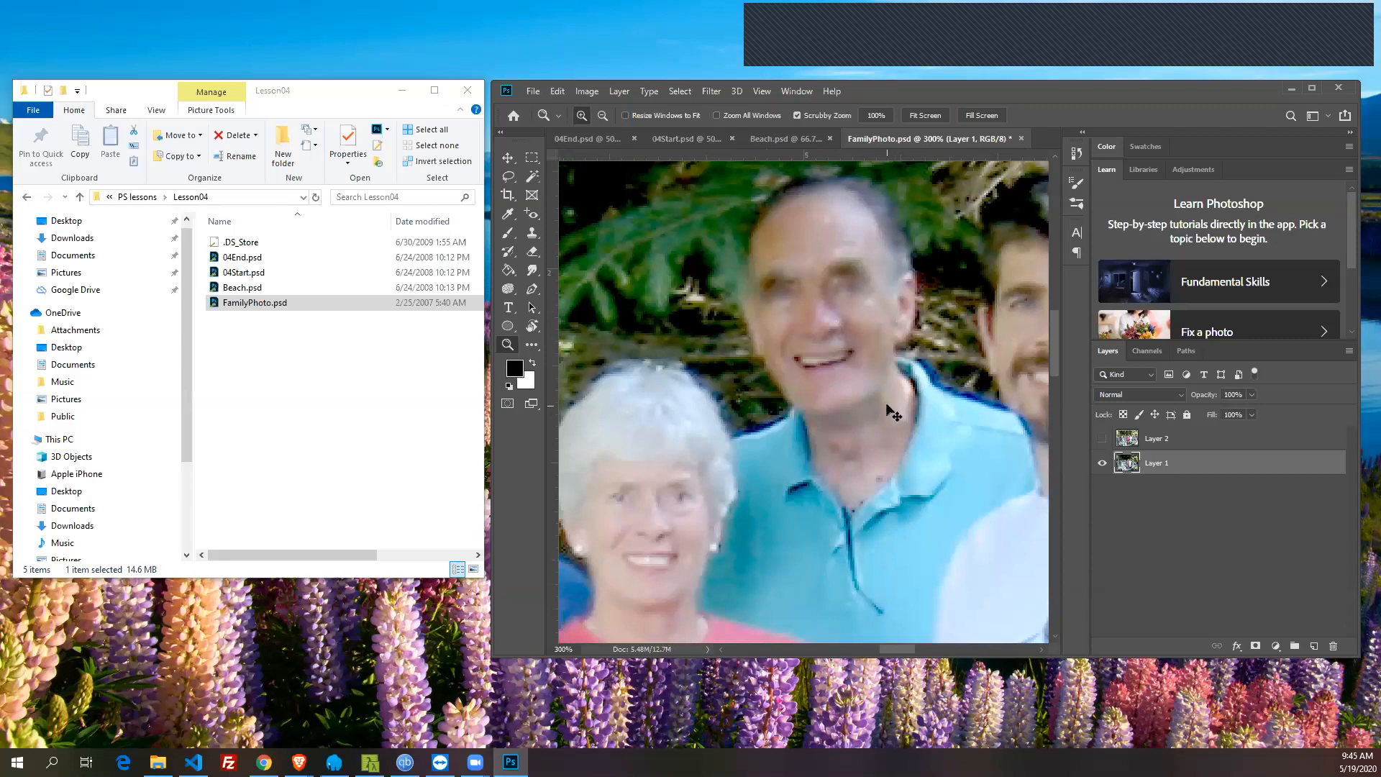
{"action": "left_click", "coordinate": [1100, 441]}
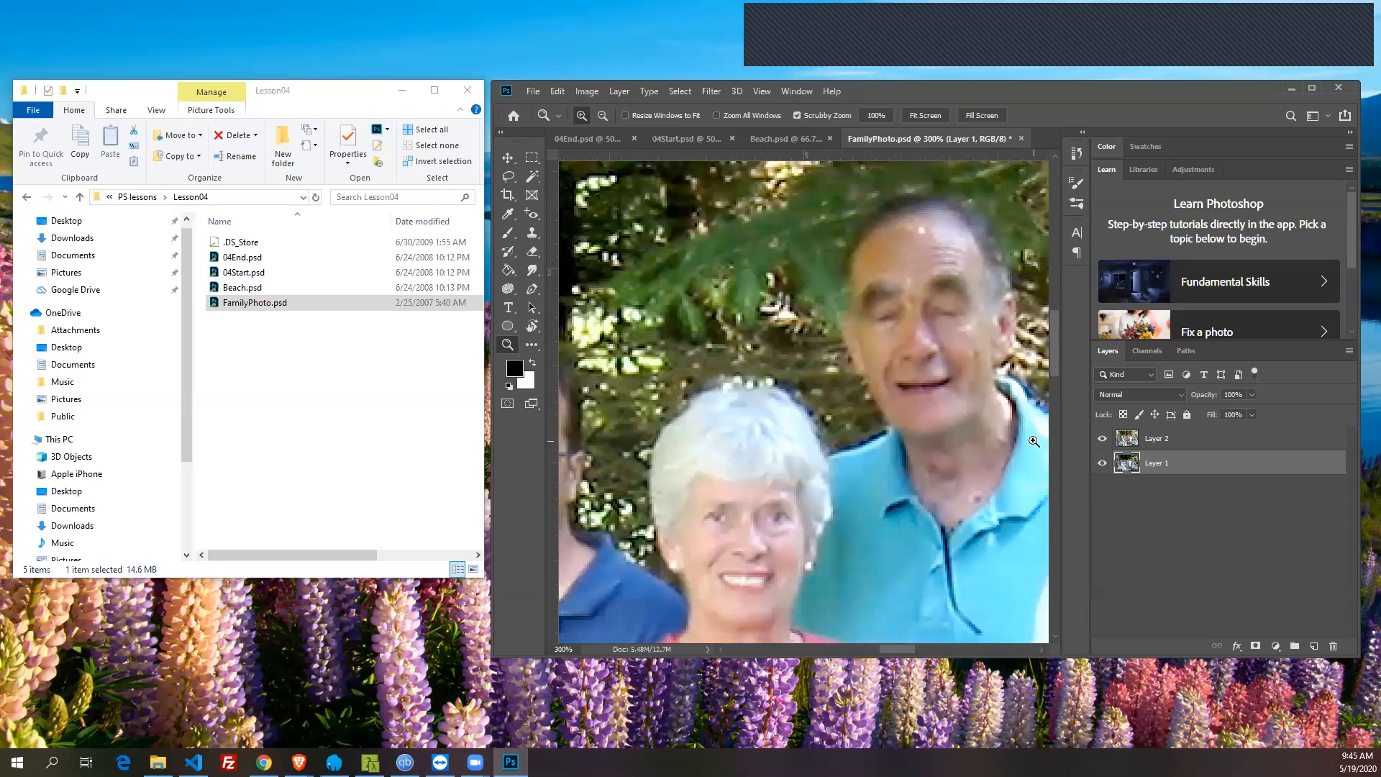
- Fit the whole family photo in view and repeatedly hide and show Layer 2 to compare the two shots
{"action": "key", "text": "ctrl+0"}
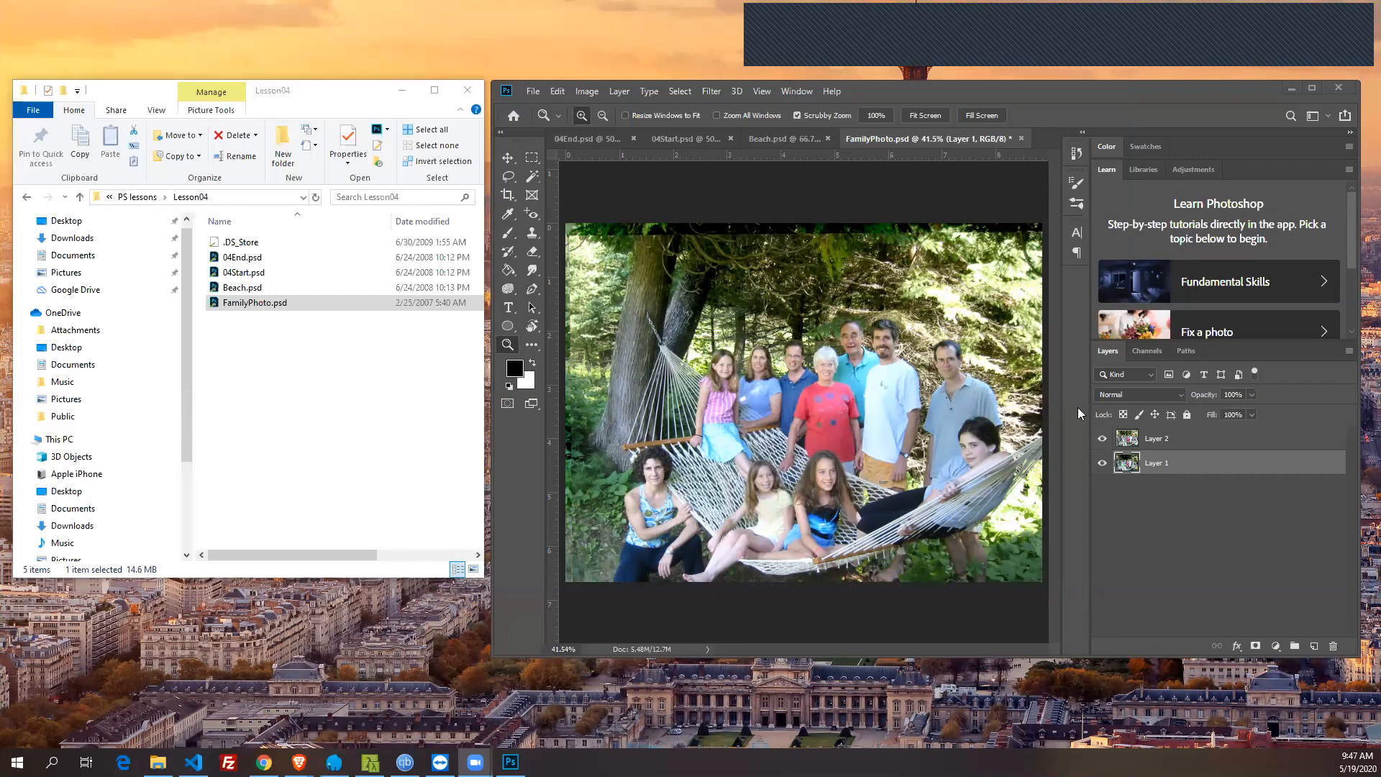
{"action": "left_click", "coordinate": [1101, 439]}
{"action": "left_click", "coordinate": [1101, 438]}
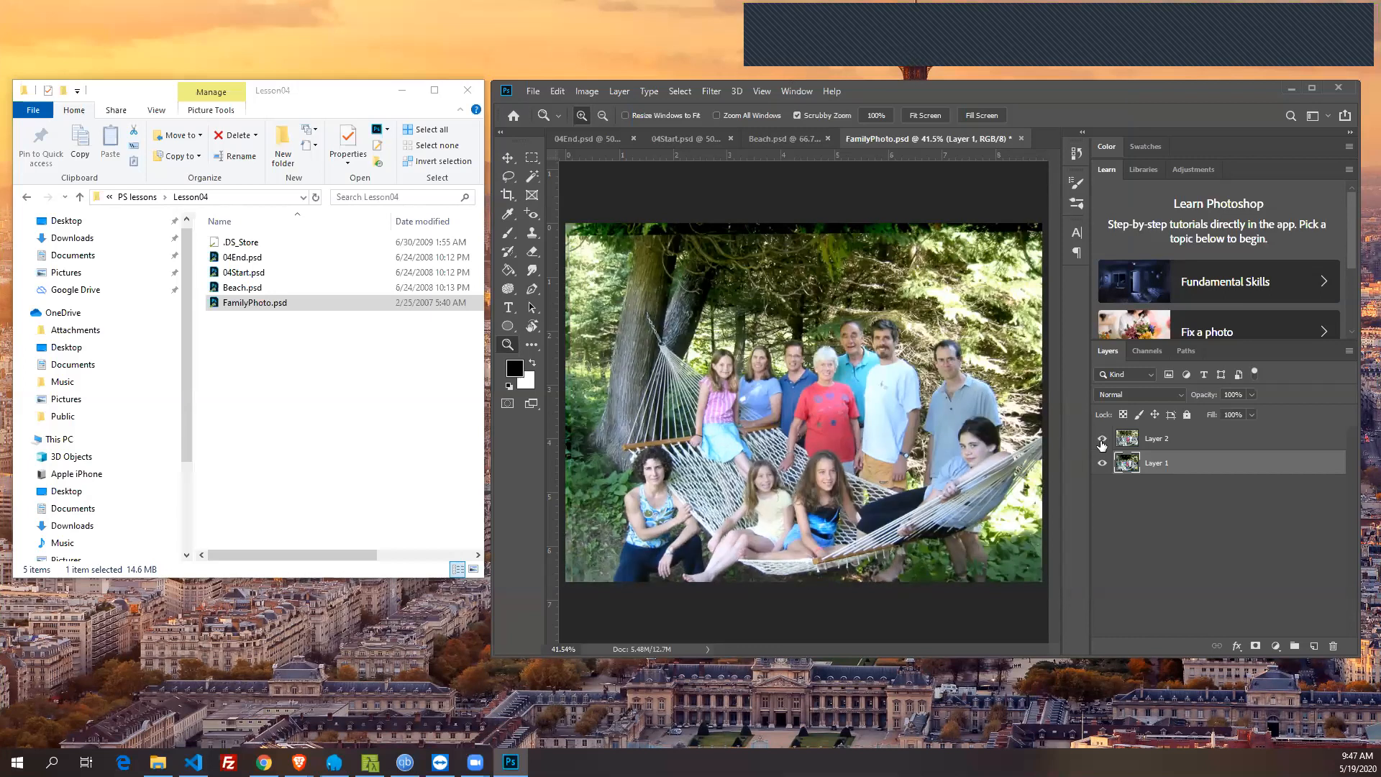
{"action": "left_click", "coordinate": [1101, 439]}
{"action": "left_click", "coordinate": [1101, 440]}
{"action": "left_click", "coordinate": [1101, 440]}
{"action": "left_click", "coordinate": [1101, 440]}
{"action": "left_click", "coordinate": [1101, 440]}
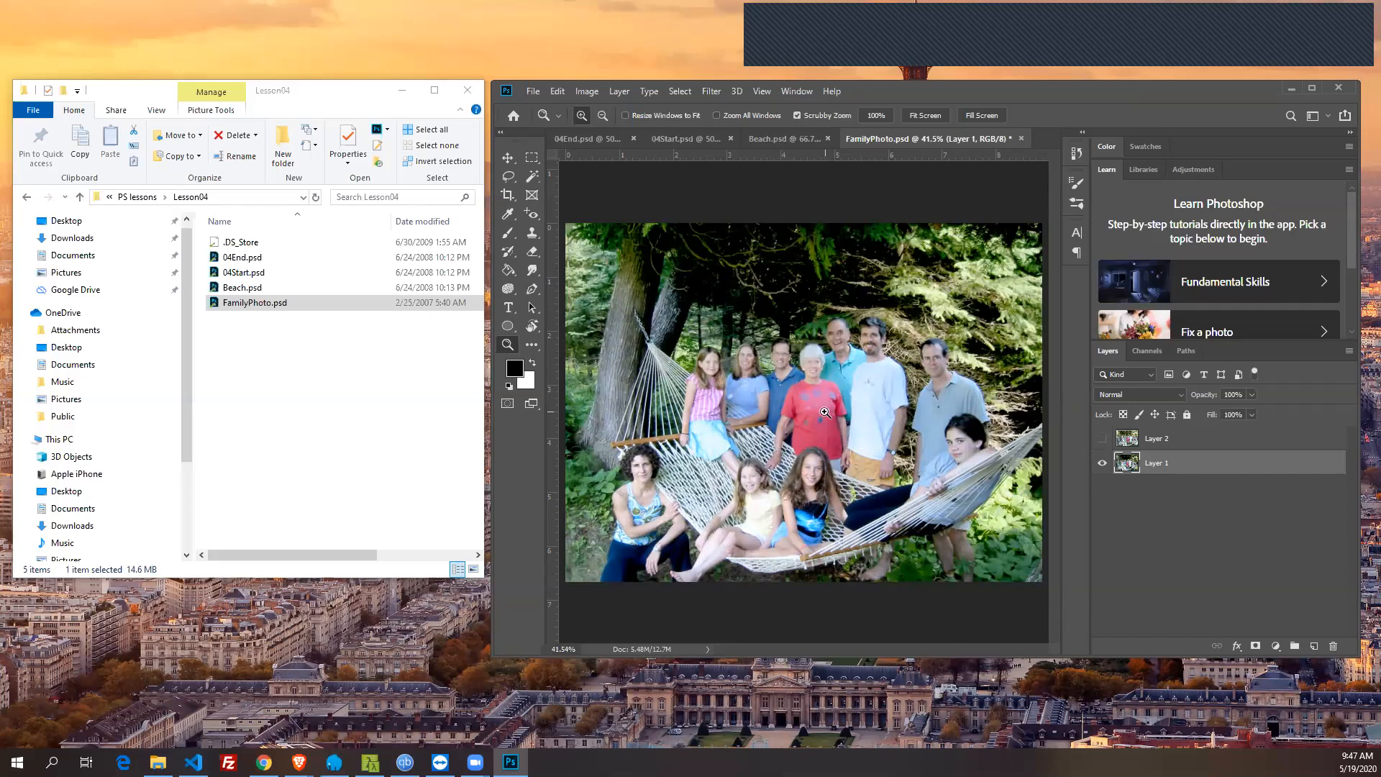
{"action": "left_click", "coordinate": [1101, 440]}
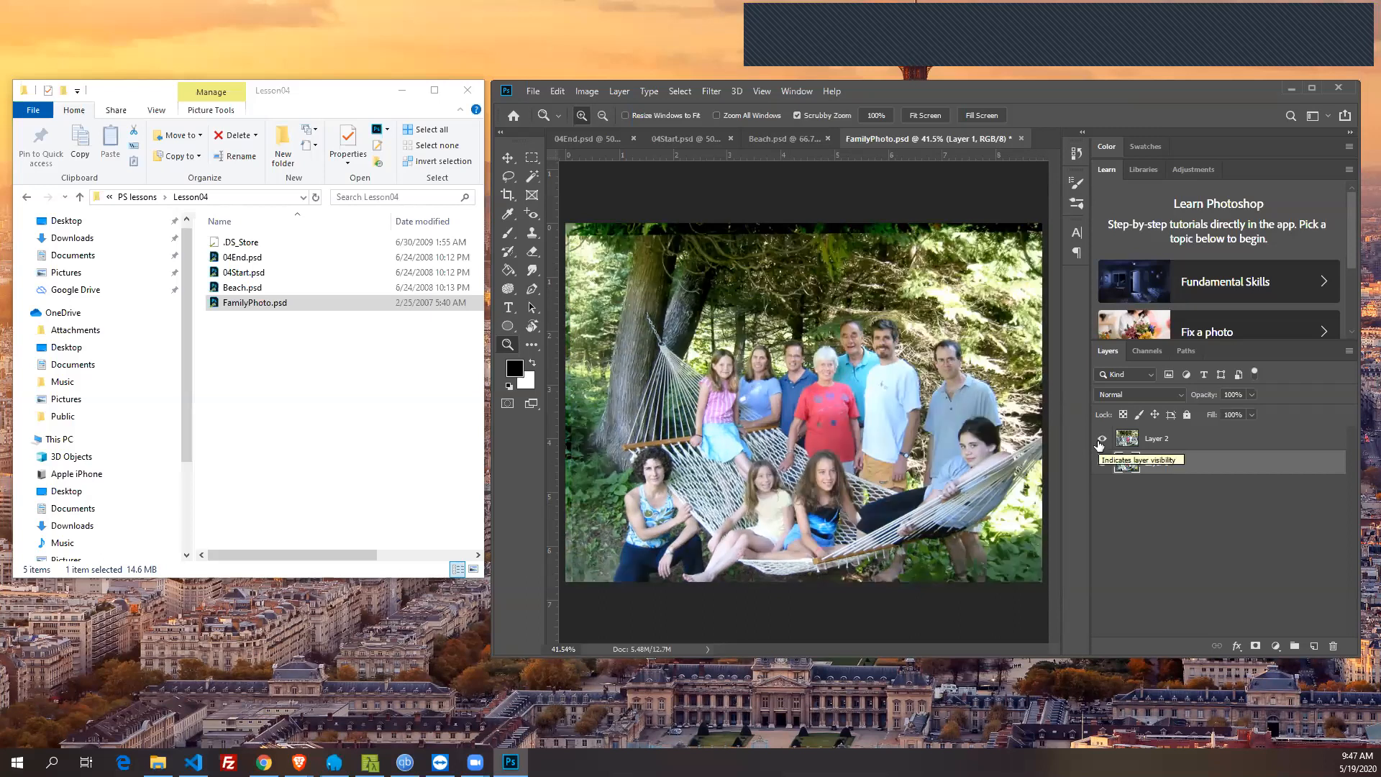
- Close FamilyPhoto.psd without saving its changes
{"action": "left_click", "coordinate": [1020, 140]}
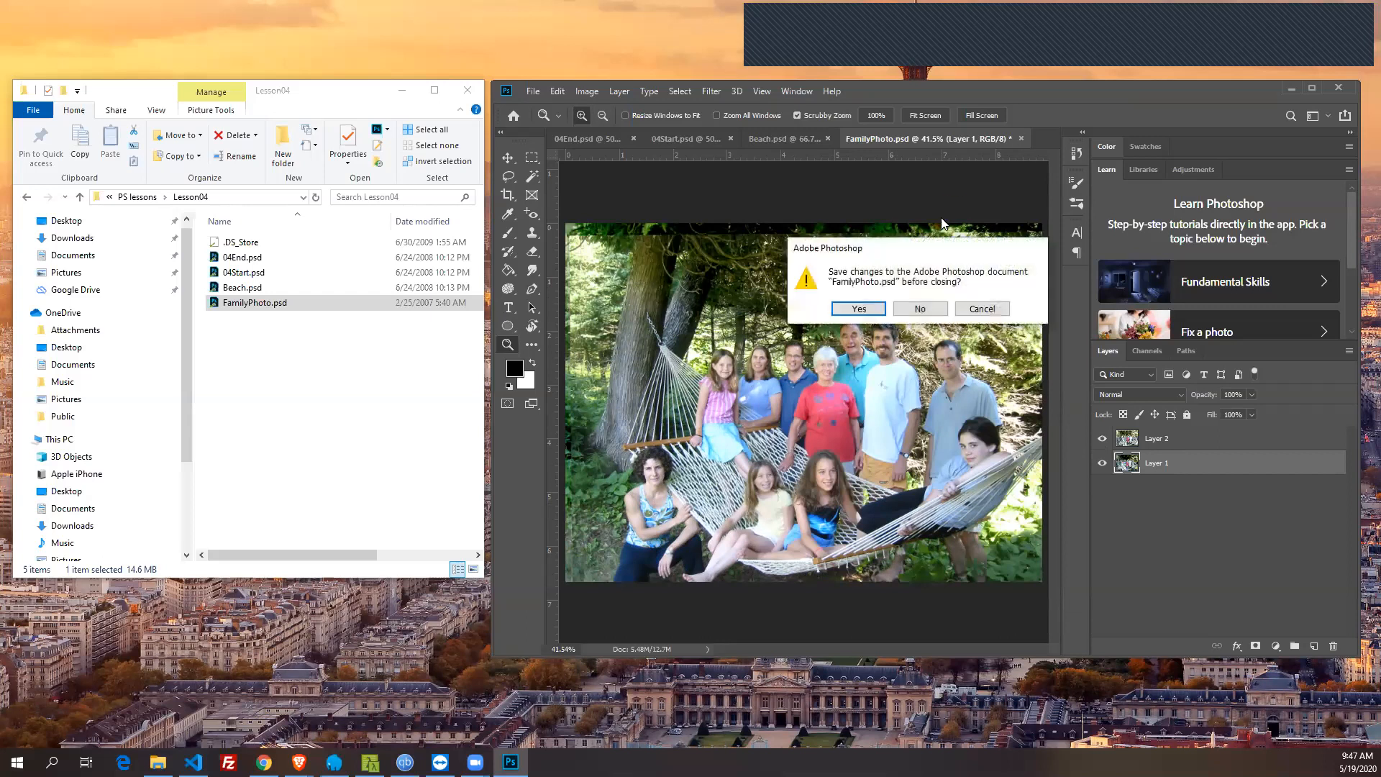
{"action": "left_click", "coordinate": [922, 310]}
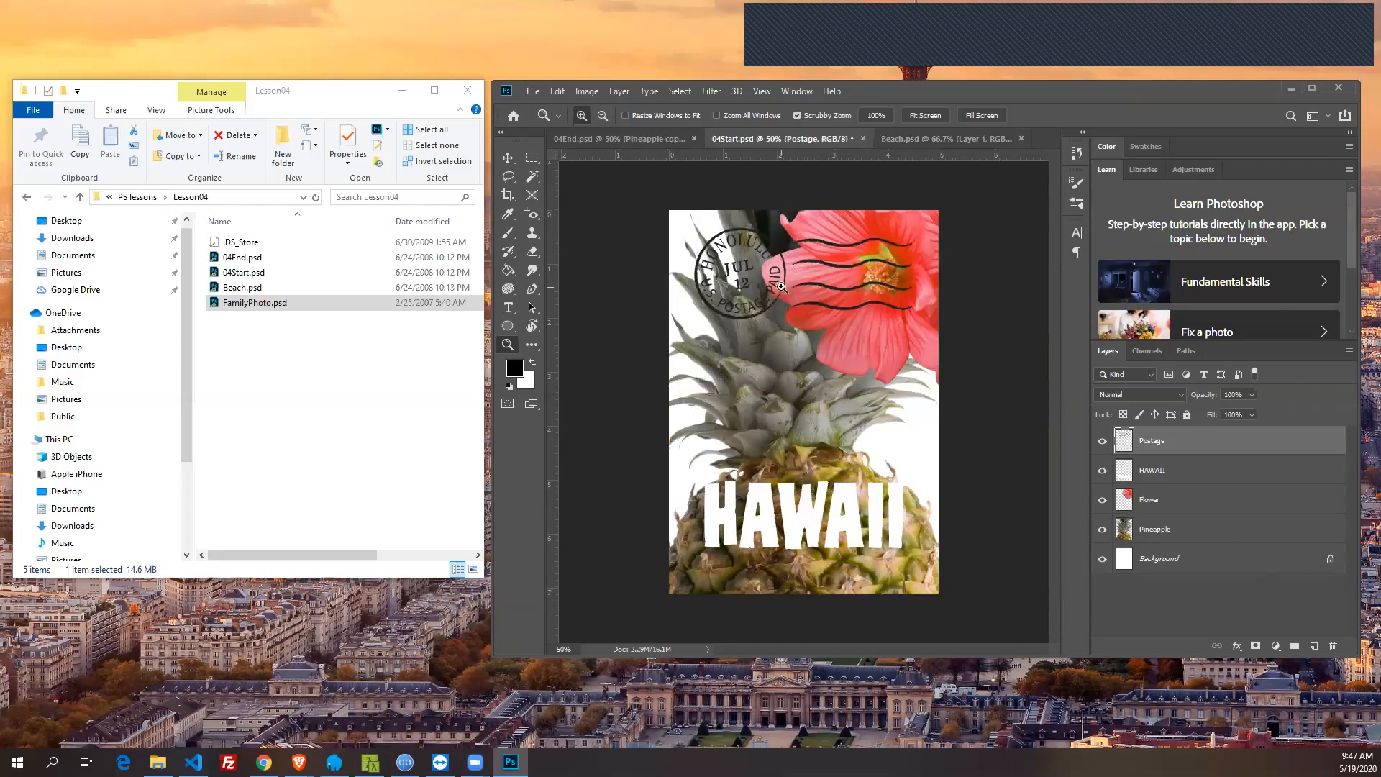
- Save 04Start.psd as a separate working copy in the Lesson04 folder, using the author's own name as the file name
{"action": "left_click", "coordinate": [533, 91]}
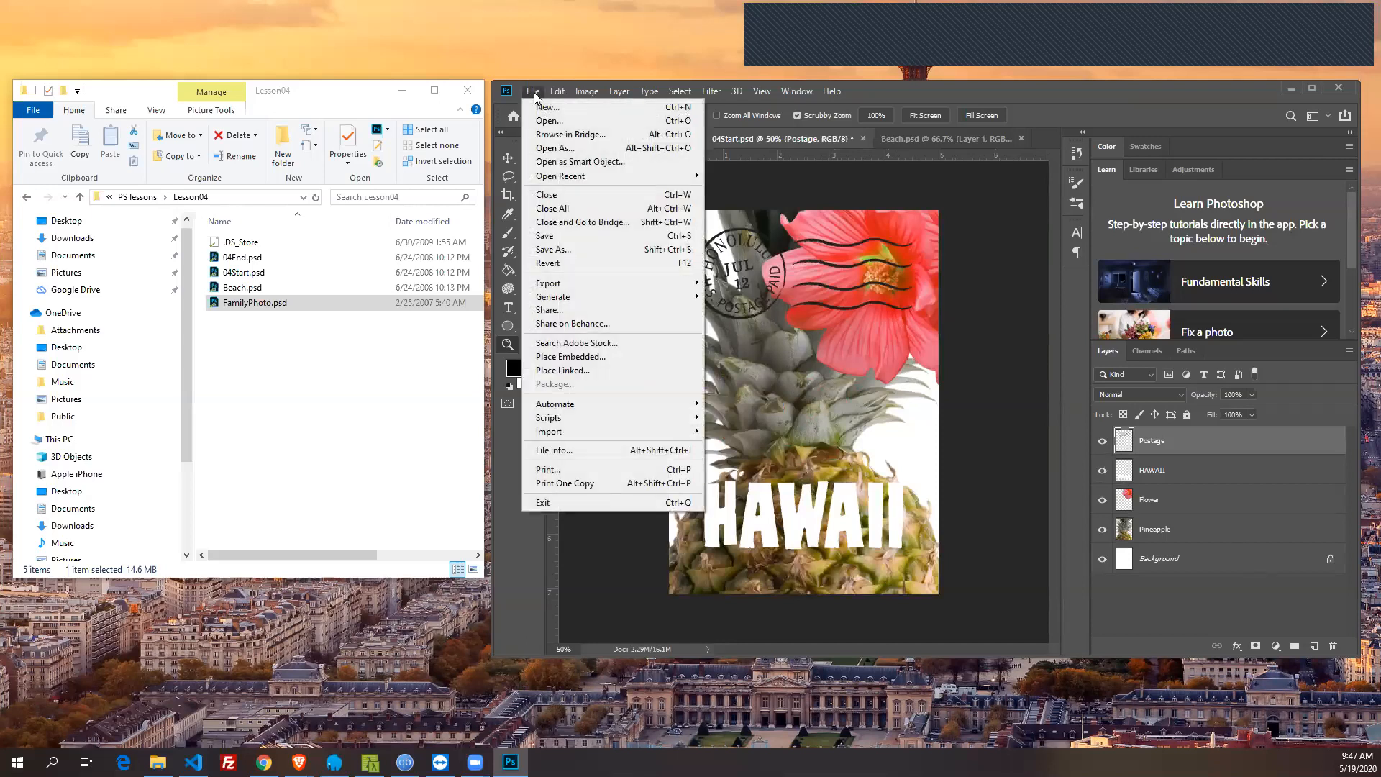
{"action": "left_click", "coordinate": [568, 237]}
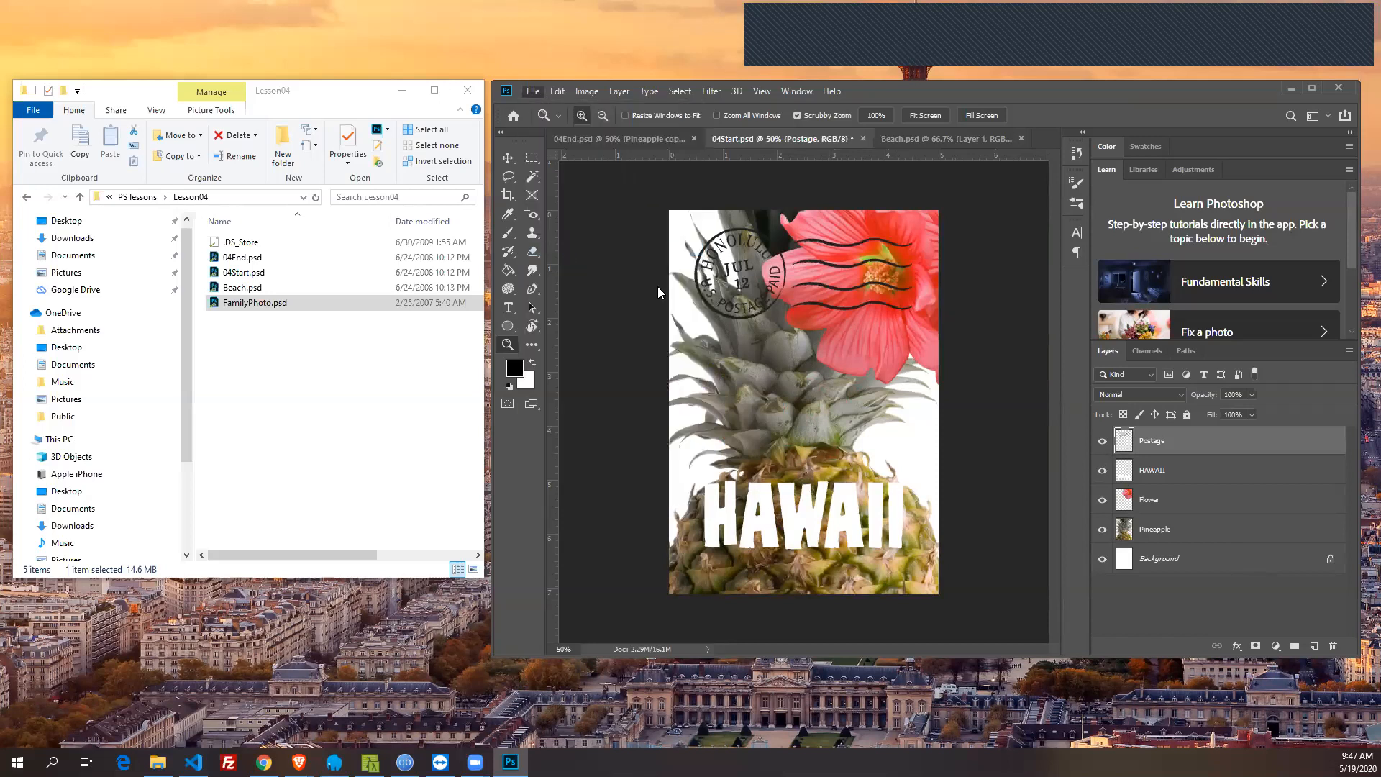
{"action": "key", "text": "Right"}
{"action": "key", "text": "shift+Home"}
{"action": "type", "text": "azmeer"}
{"action": "key", "text": "Return"}
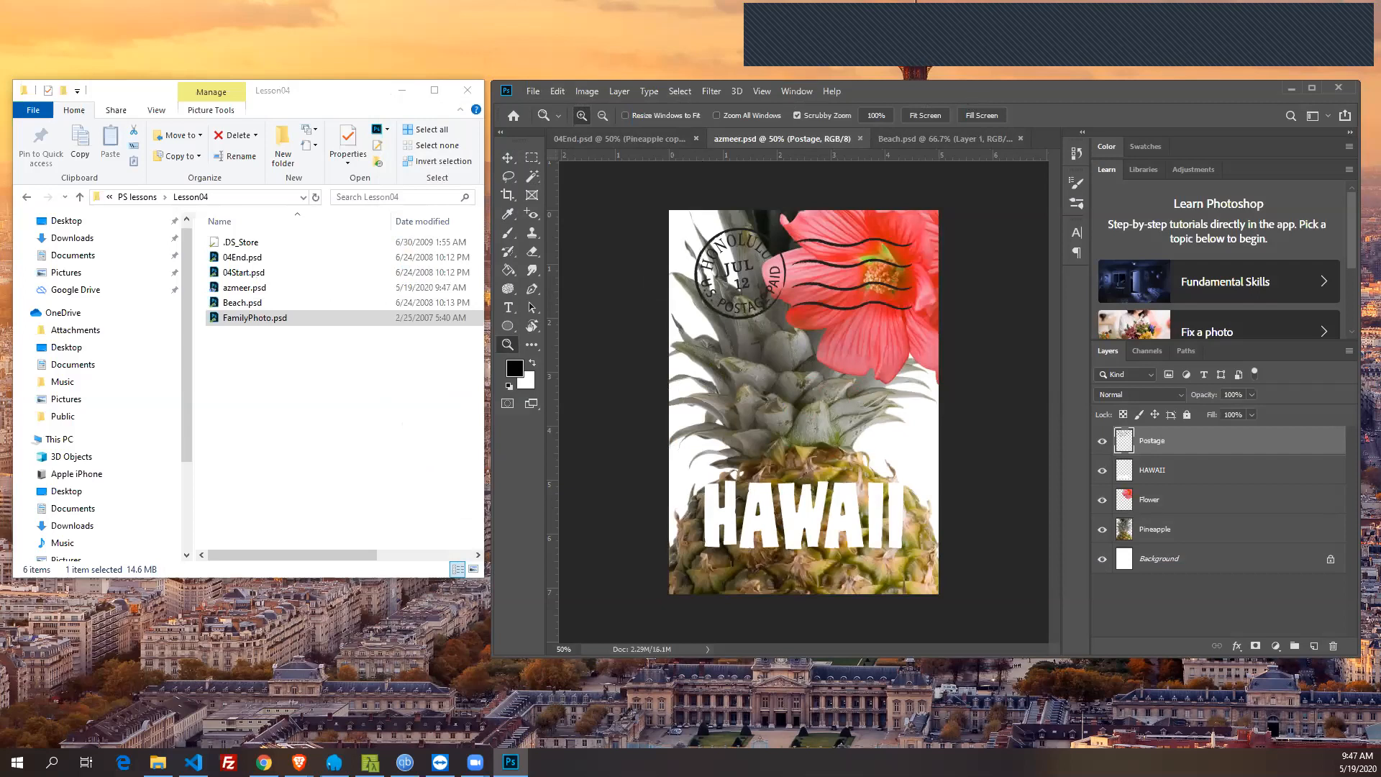
- Move the Photoshop window onto the other display and hide the Flower, HAWAII and Postage layers of the working copy
{"action": "left_click_drag", "start_coordinate": [967, 95], "coordinate": [0, 108]}
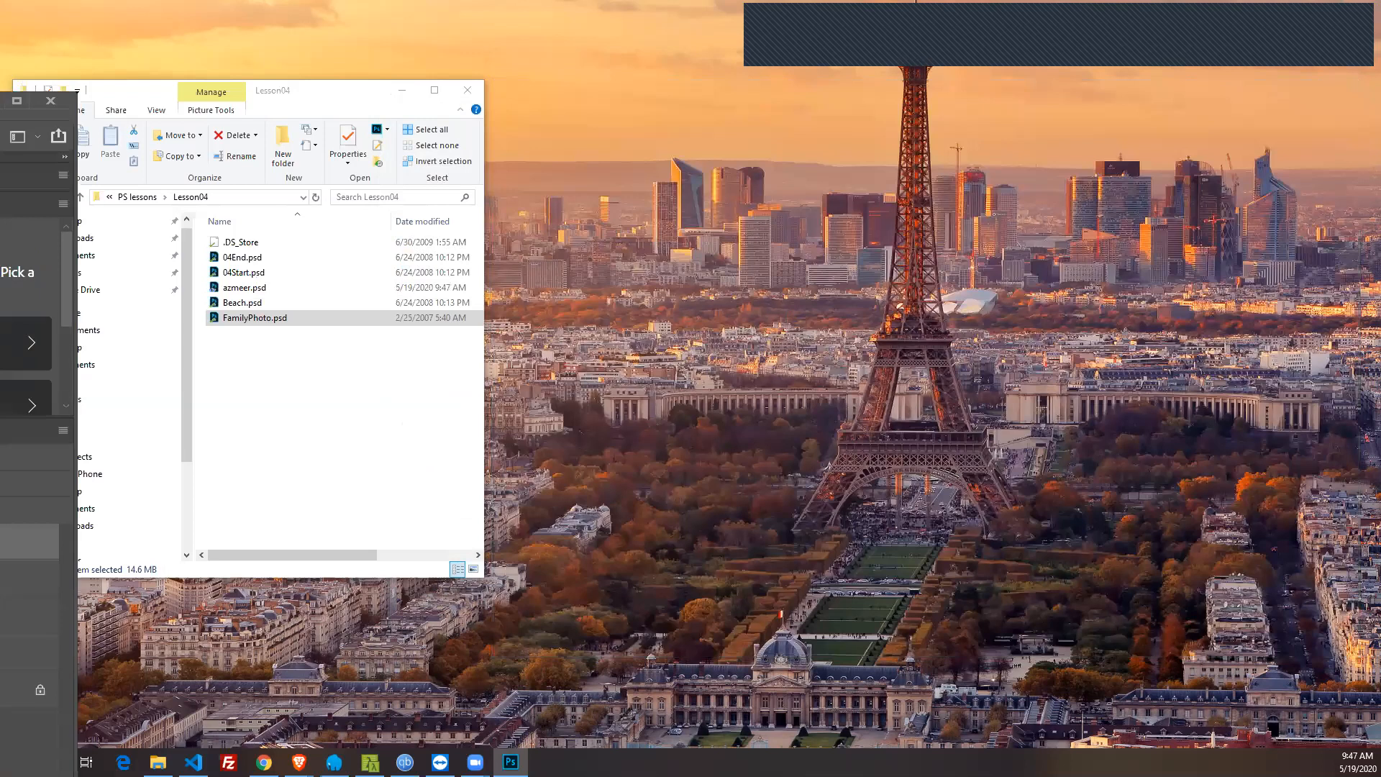
{"action": "left_click_drag", "start_coordinate": [0, 108], "coordinate": [0, 15]}
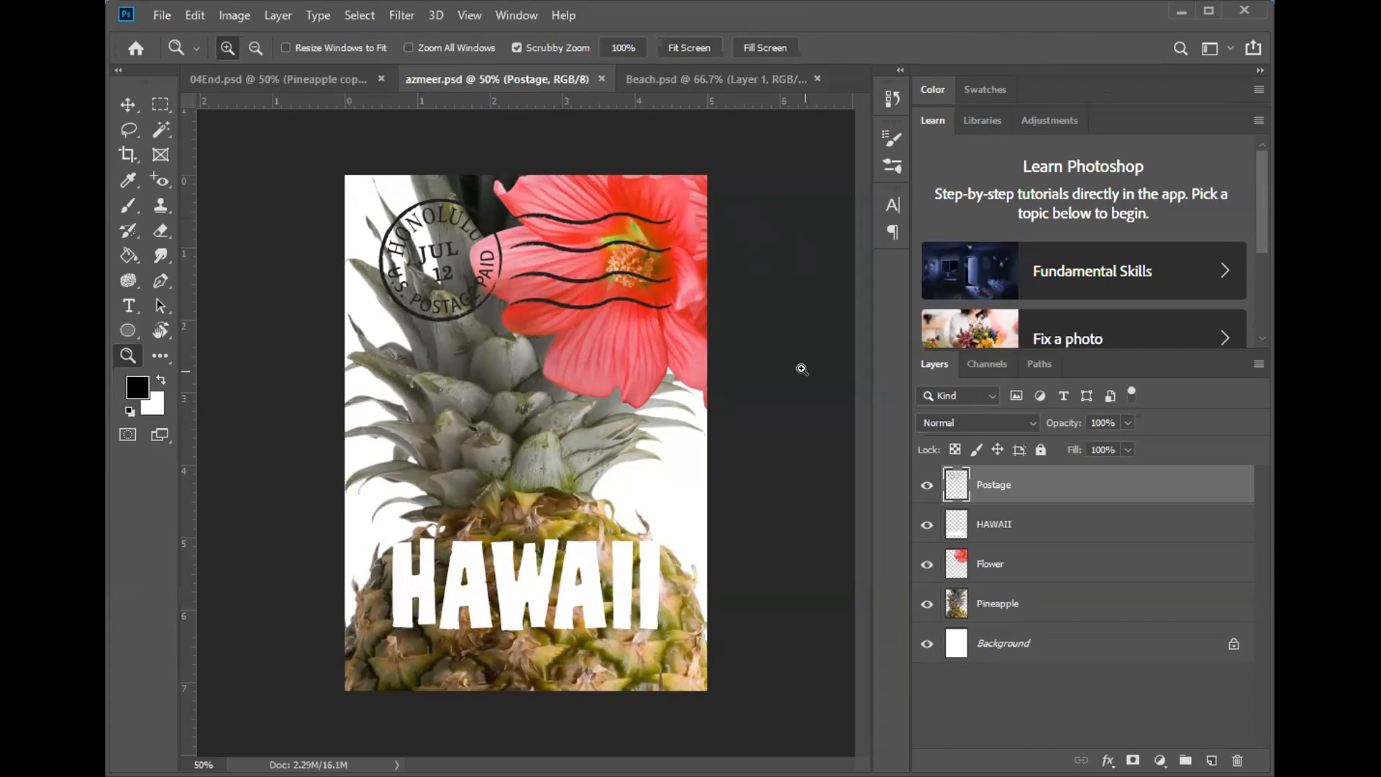
{"action": "left_click", "coordinate": [926, 563]}
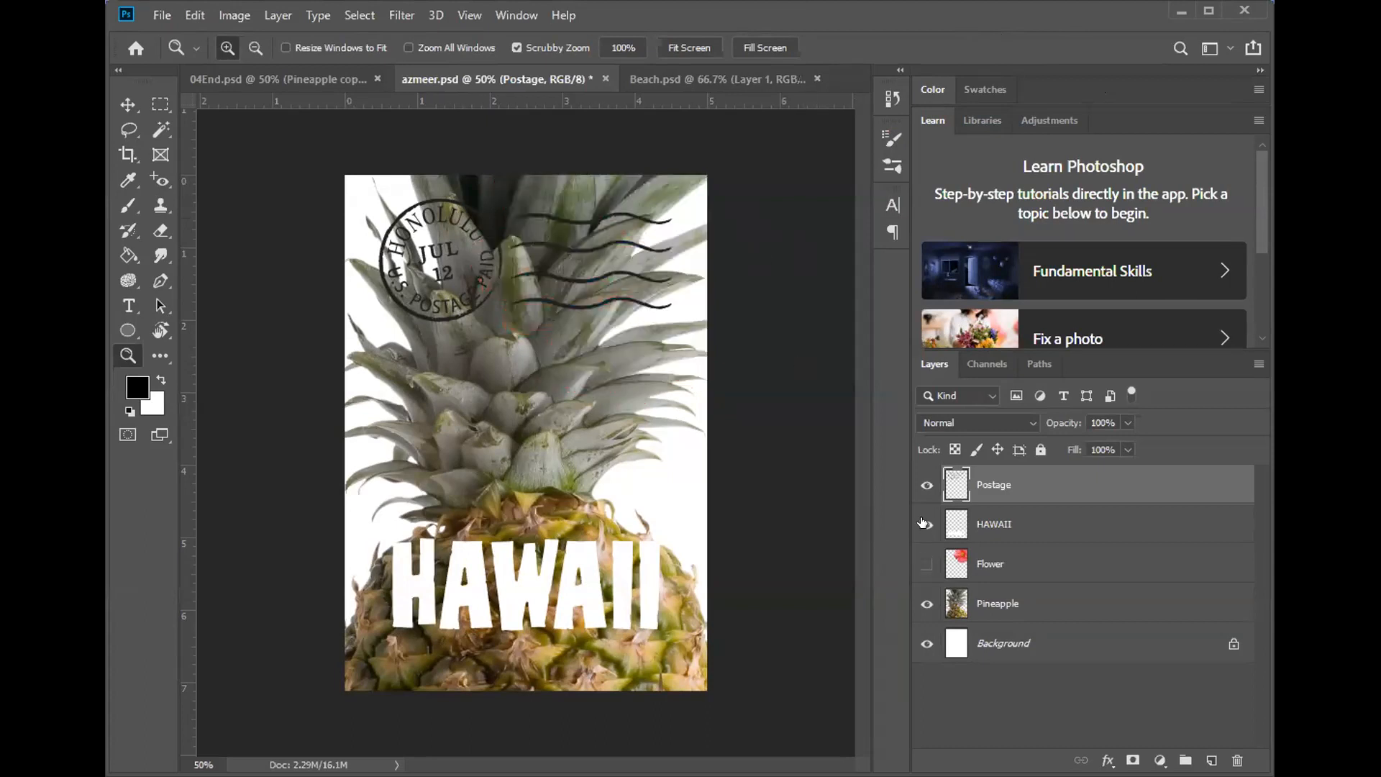
{"action": "left_click", "coordinate": [927, 525]}
{"action": "left_click", "coordinate": [926, 485]}
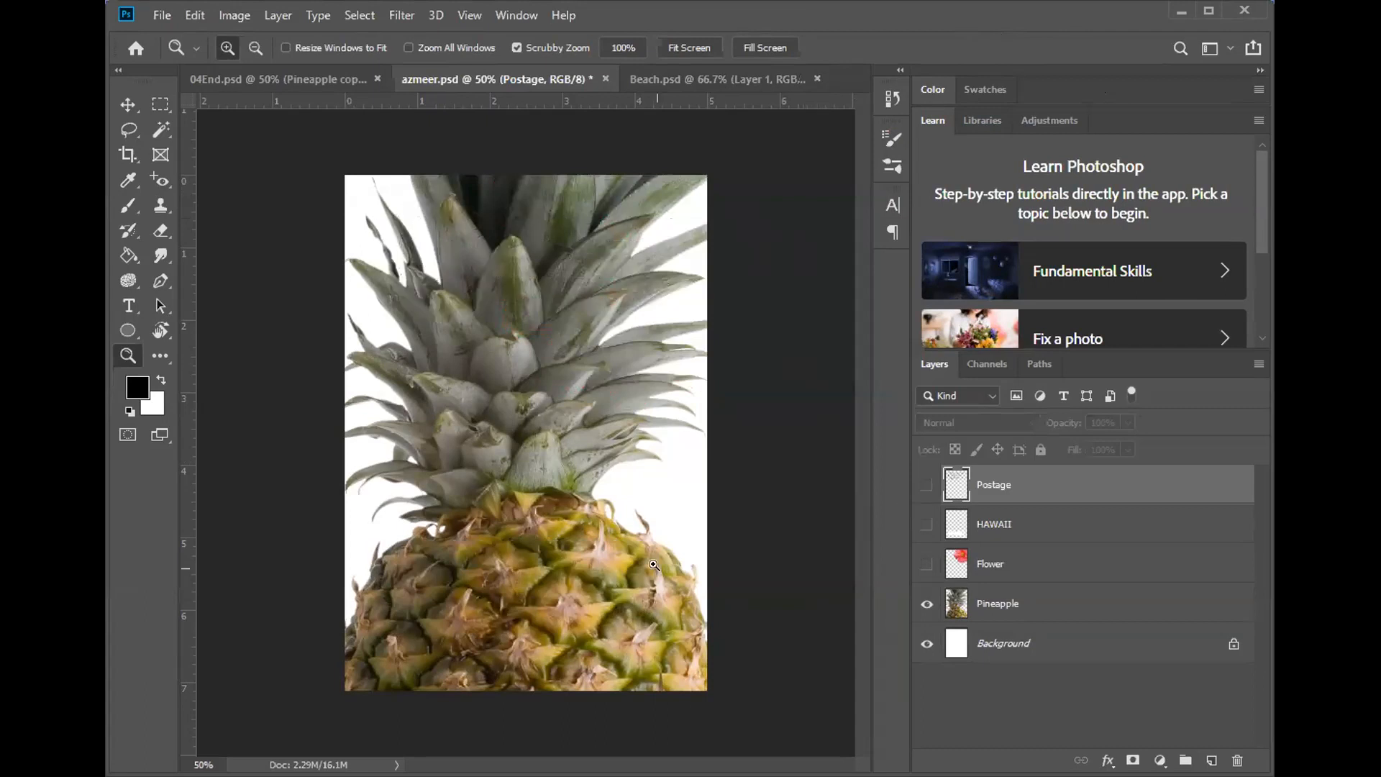
- Check 04End.psd for reference, duplicate the Pineapple layer in the working copy and set the duplicate's blending mode to Overlay
{"action": "left_click", "coordinate": [292, 72]}
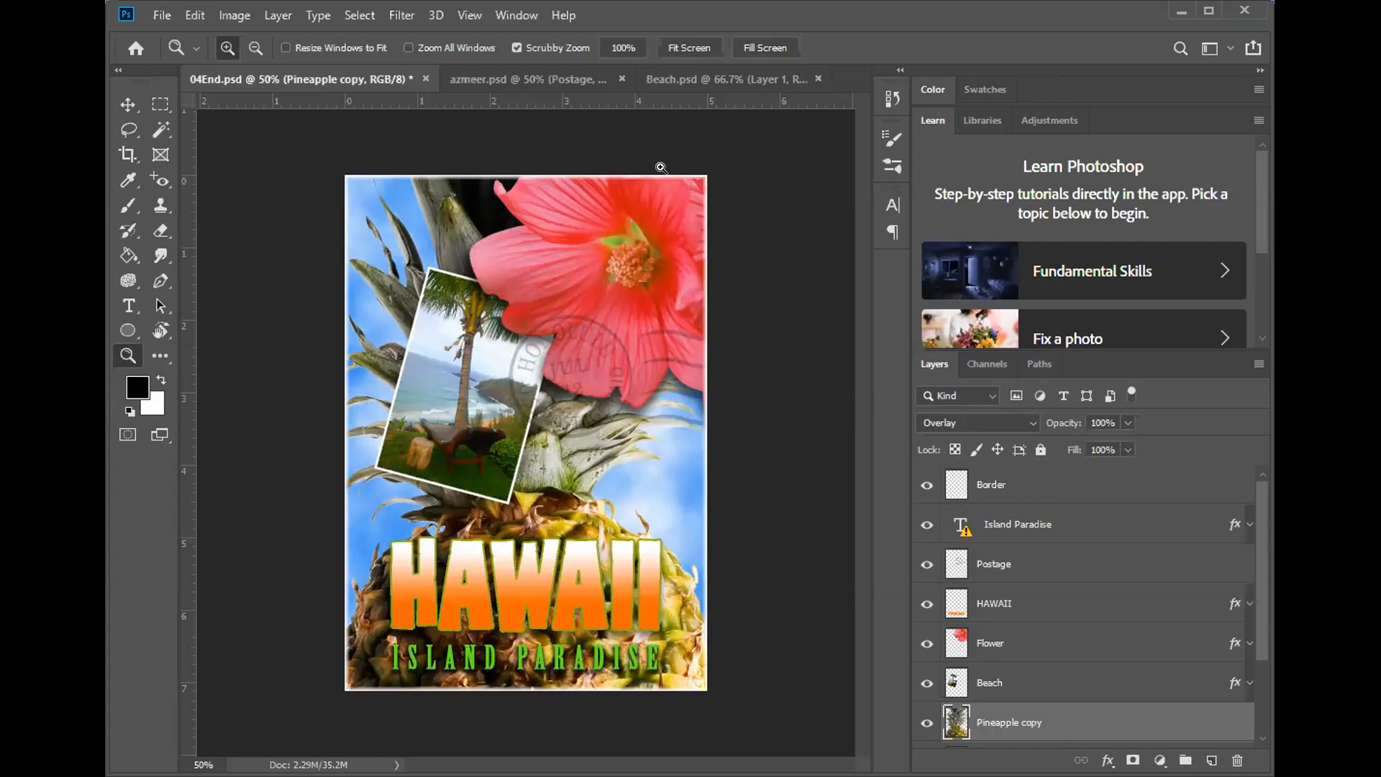
{"action": "left_click", "coordinate": [561, 69]}
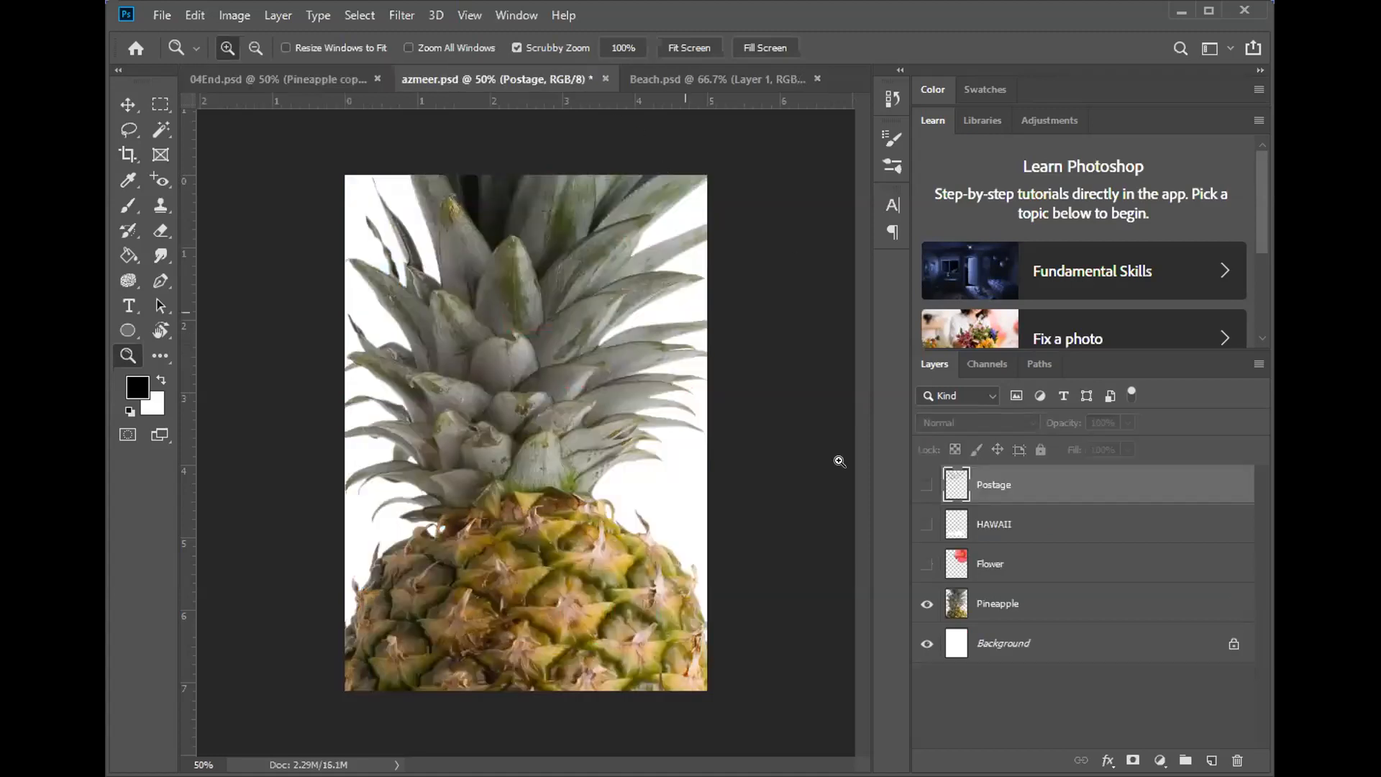
{"action": "left_click", "coordinate": [999, 609]}
{"action": "left_click_drag", "start_coordinate": [1007, 602], "coordinate": [1202, 753]}
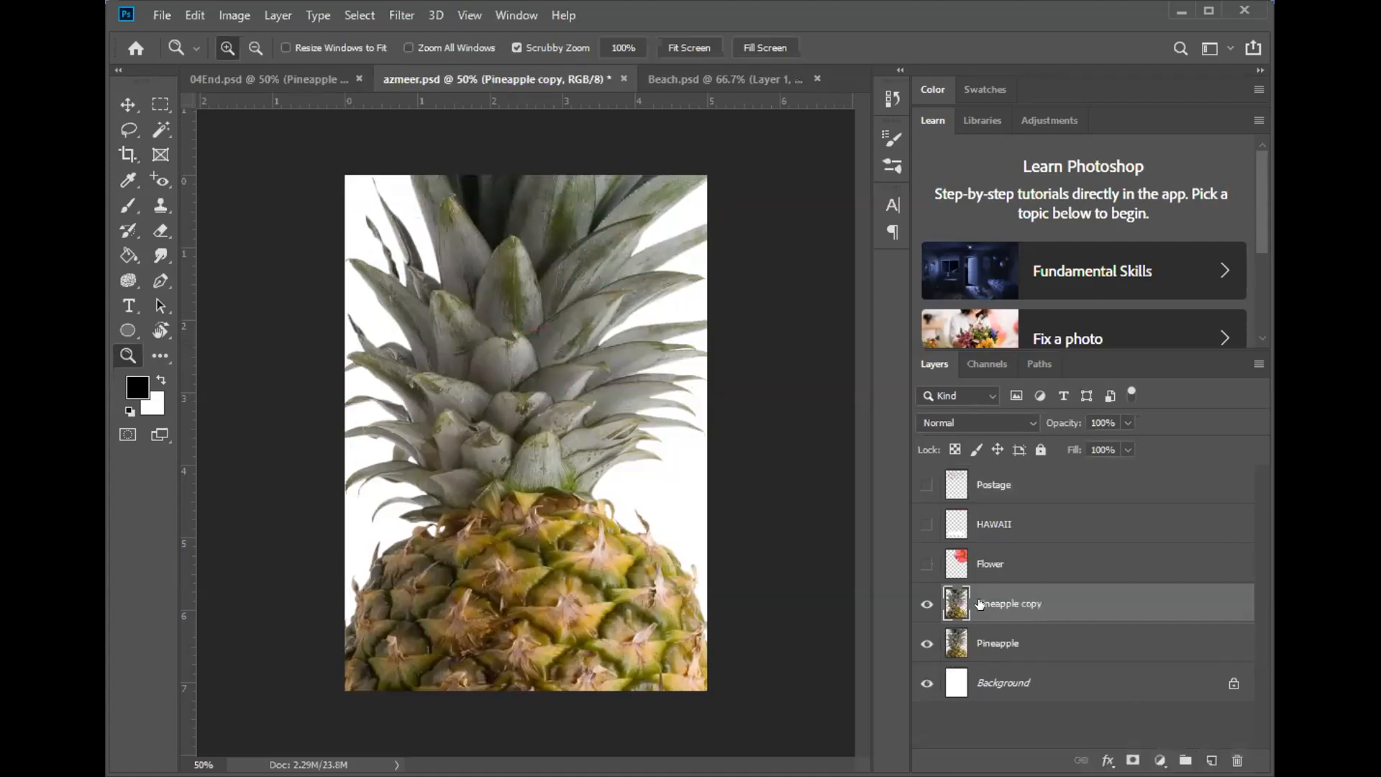
{"action": "left_click", "coordinate": [980, 418]}
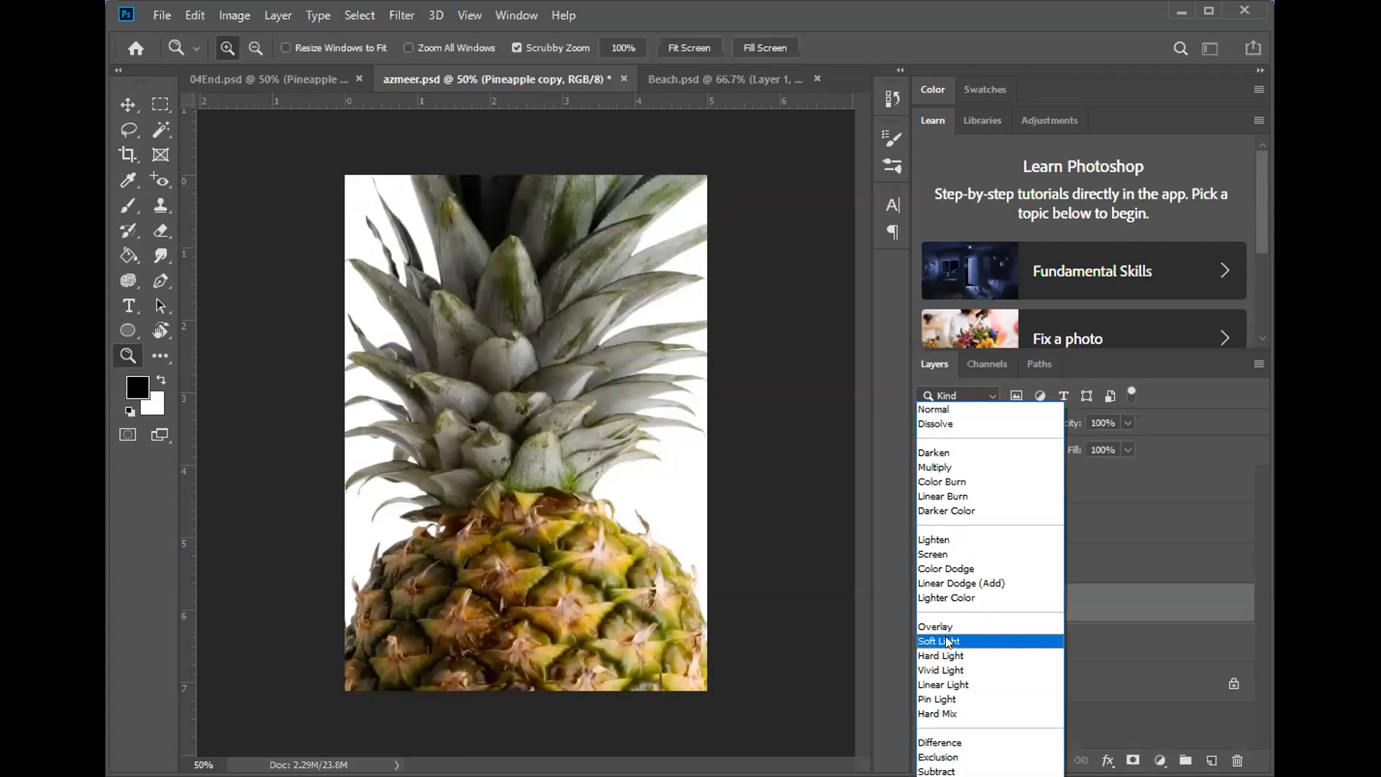
{"action": "left_click", "coordinate": [944, 627]}
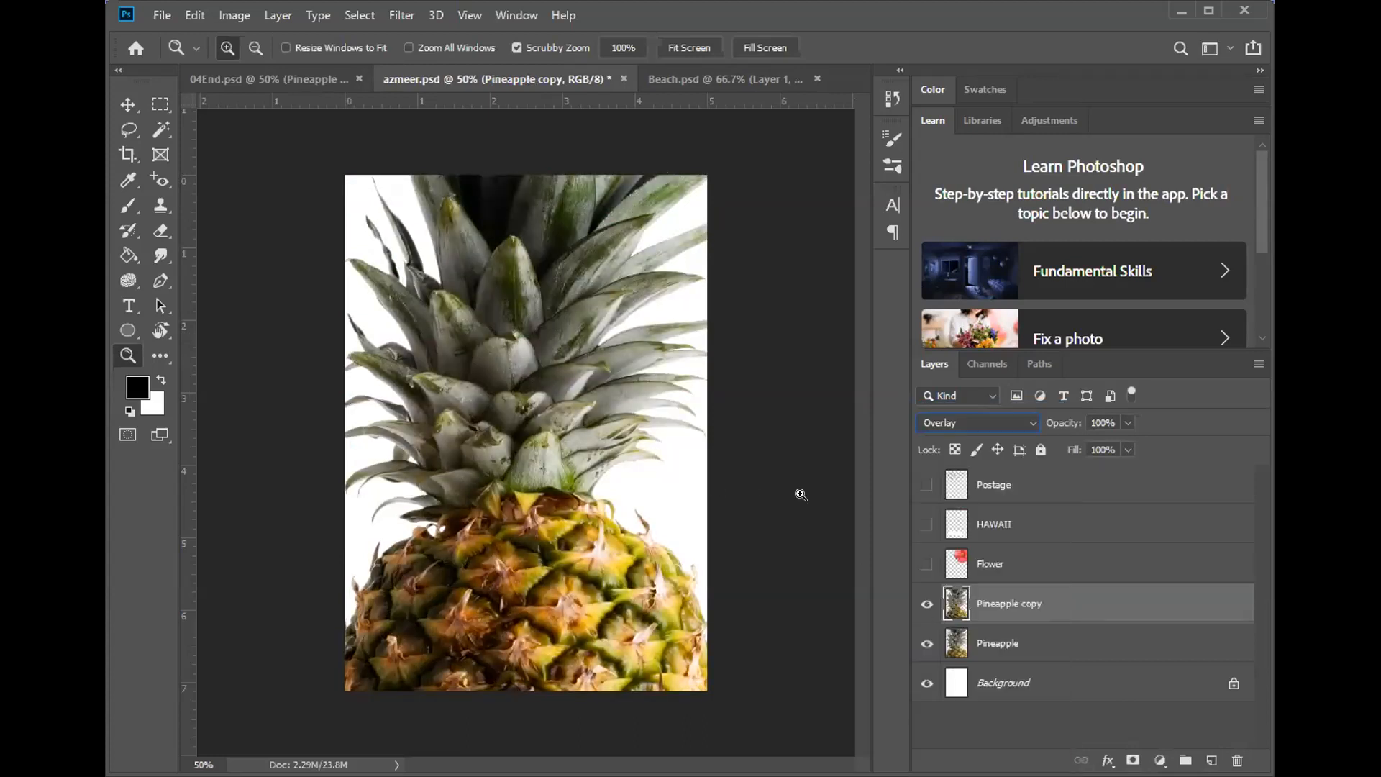
- Compare the pineapple with its Overlay copy hidden and shown and with 04End.psd, and briefly preview the Flower layer
{"action": "left_click", "coordinate": [925, 605]}
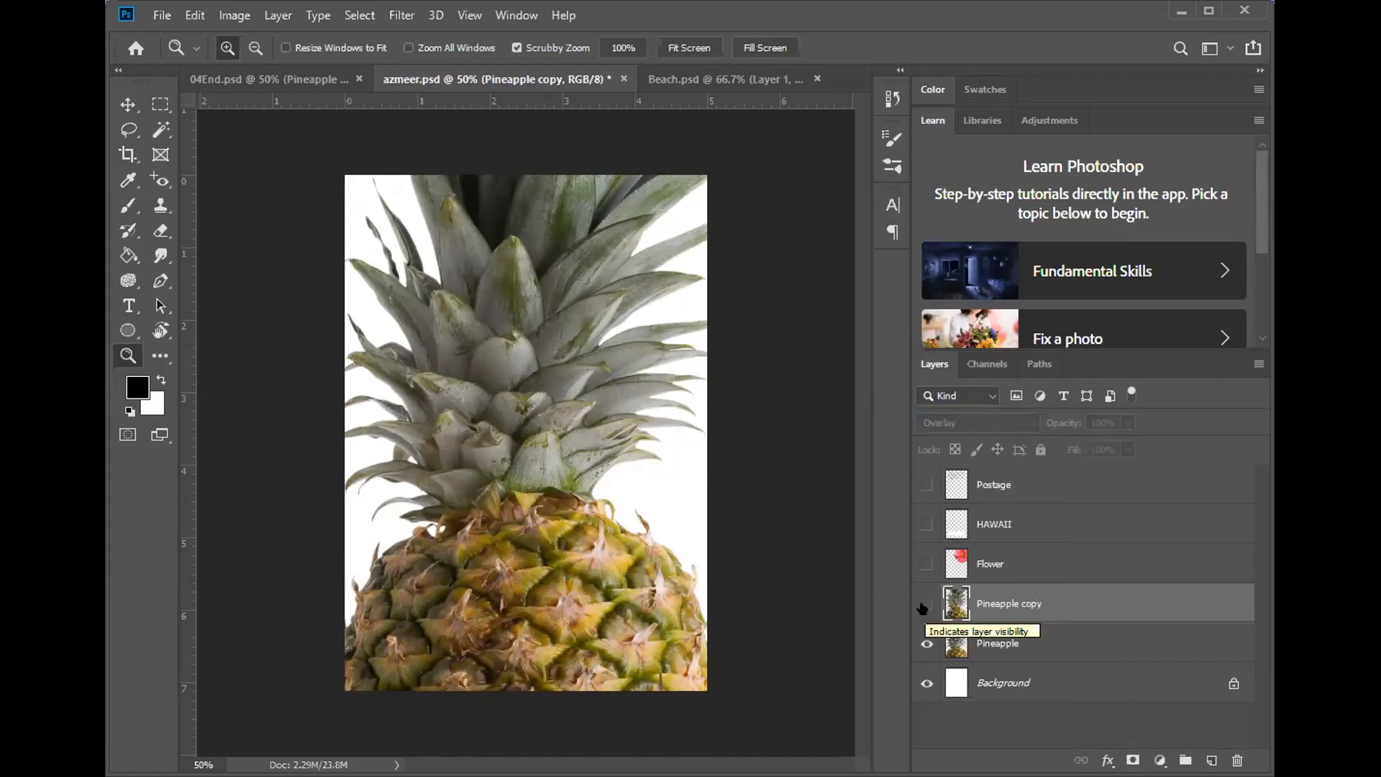
{"action": "left_click", "coordinate": [925, 606]}
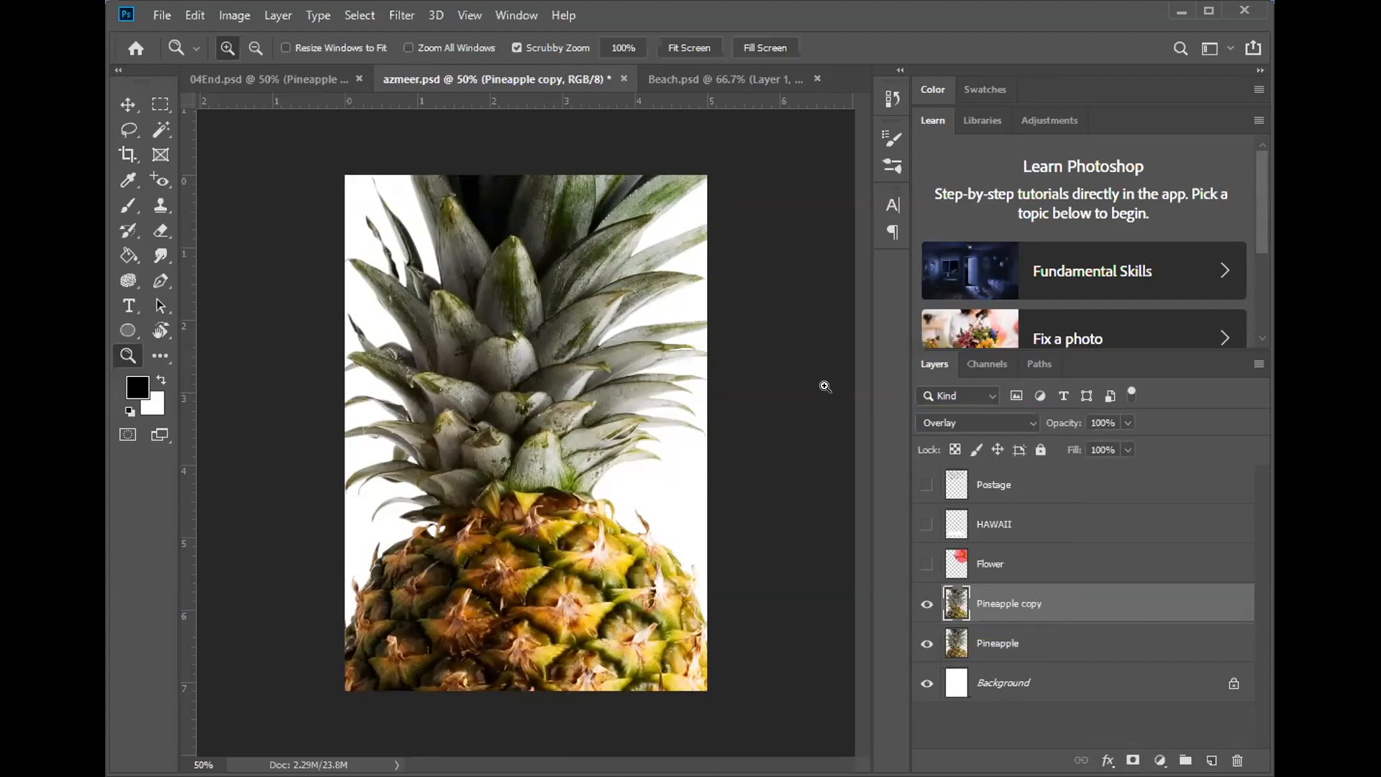
{"action": "left_click", "coordinate": [305, 80]}
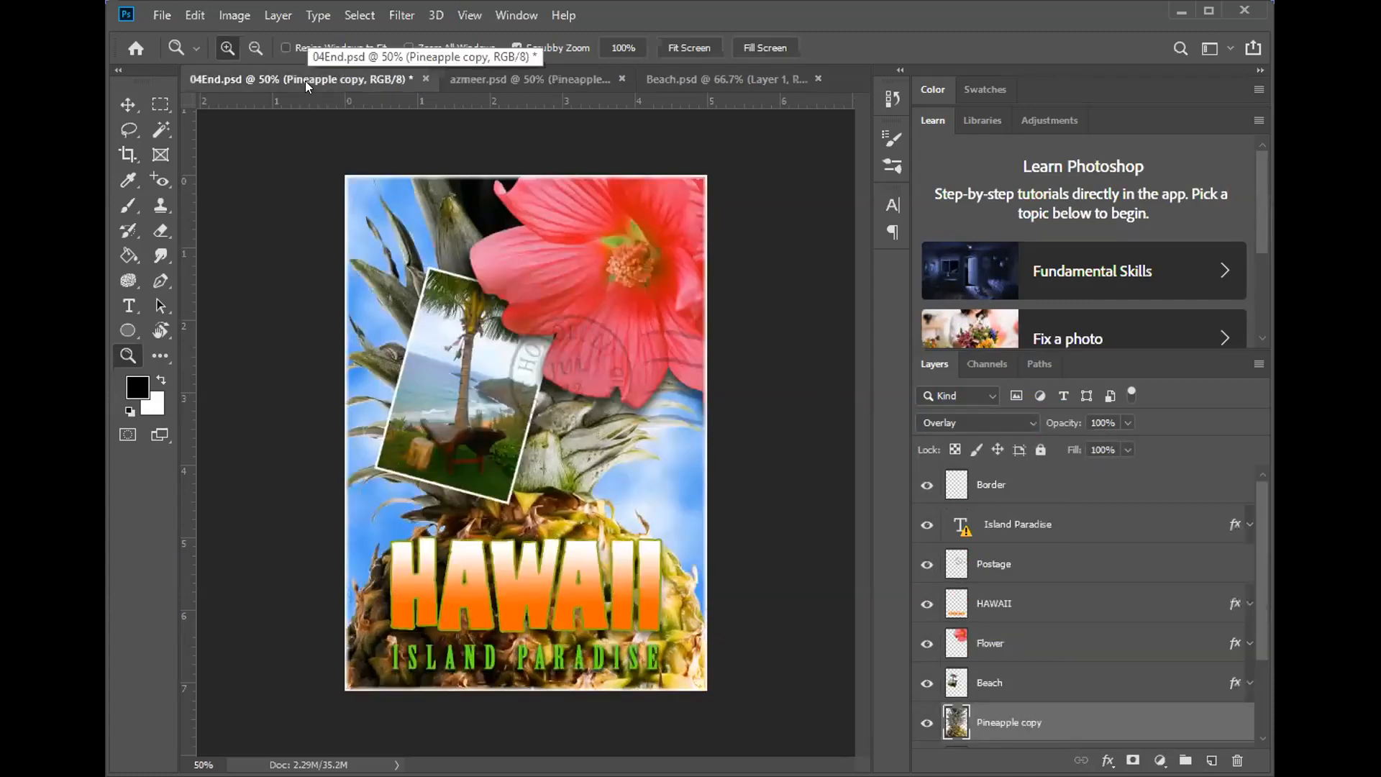
{"action": "left_click", "coordinate": [512, 75]}
{"action": "left_click", "coordinate": [928, 564]}
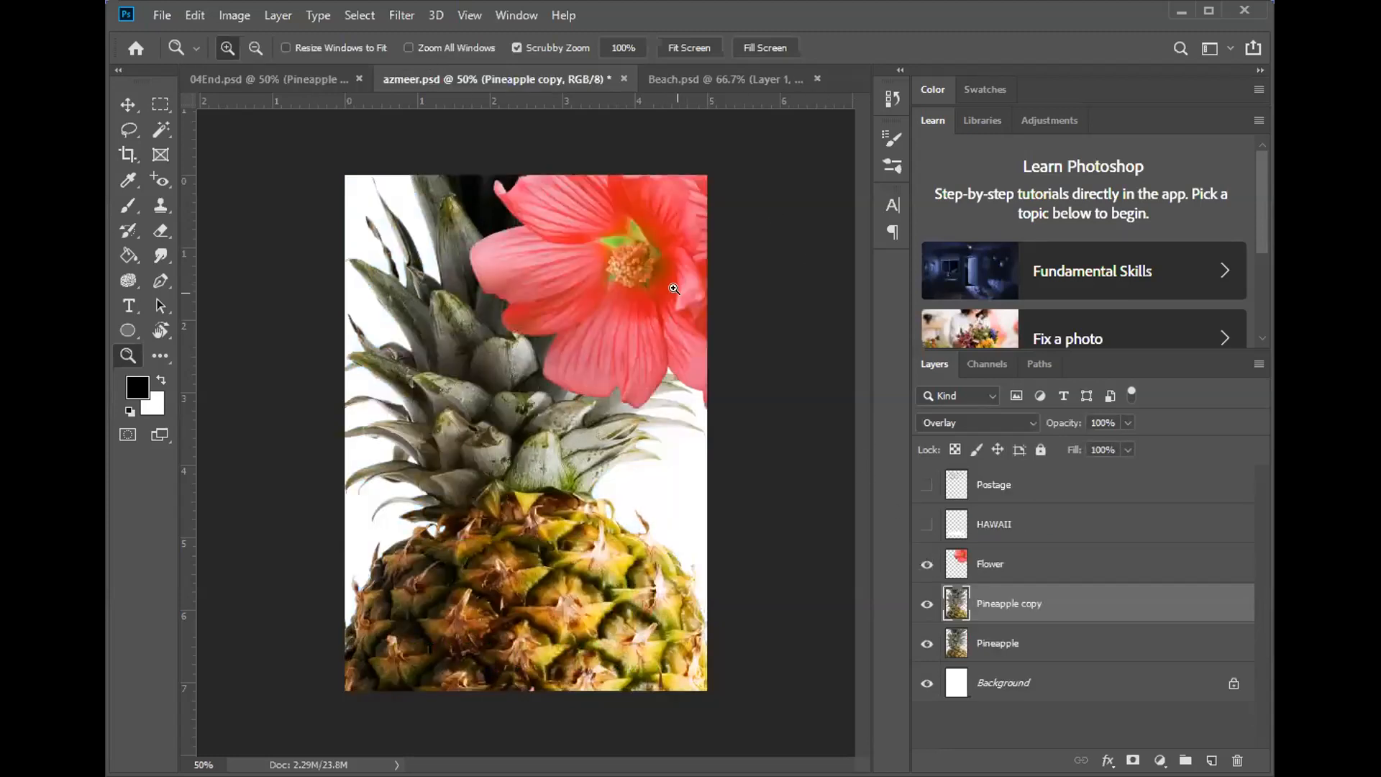
{"action": "left_click", "coordinate": [927, 564]}
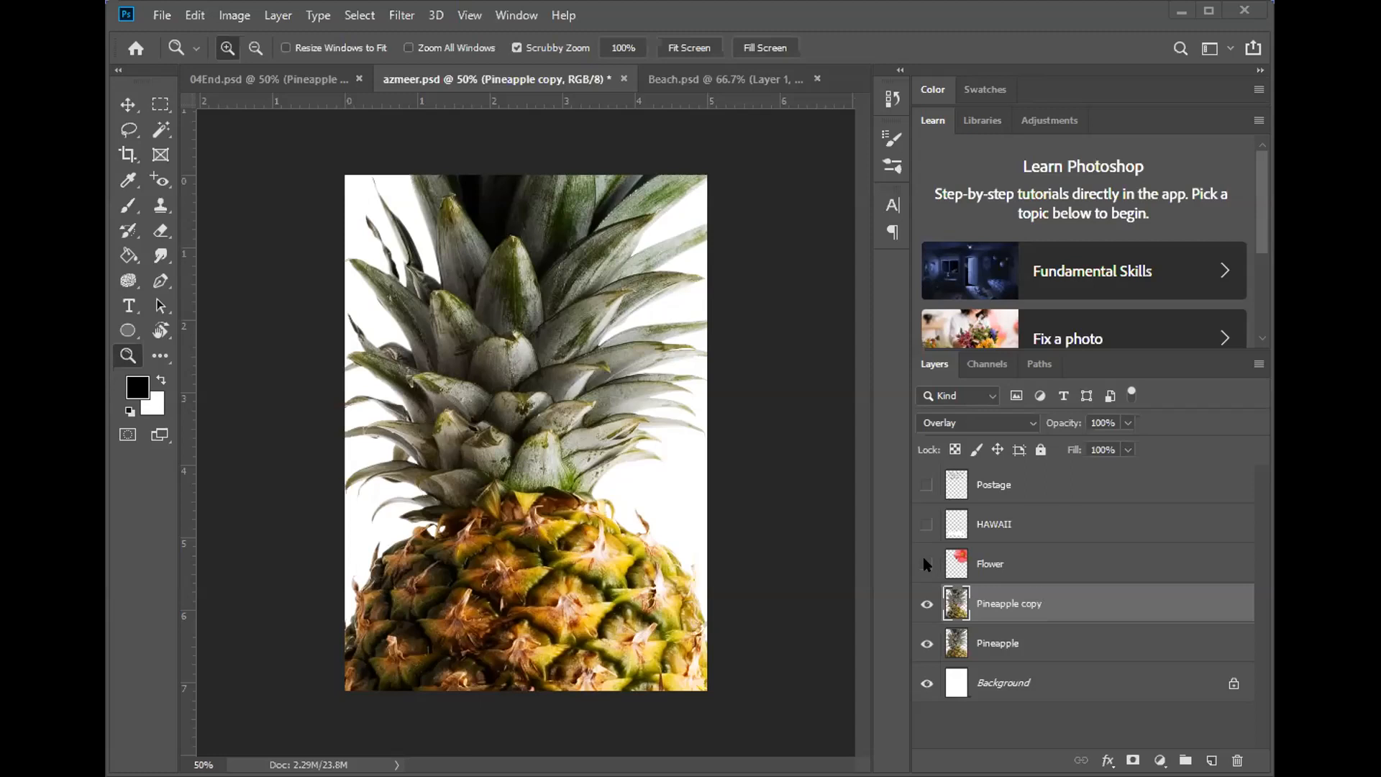
- Select the Postage layer and make the Postage and Flower layers visible in the working copy, checking 04End.psd for reference
{"action": "left_click", "coordinate": [1014, 525]}
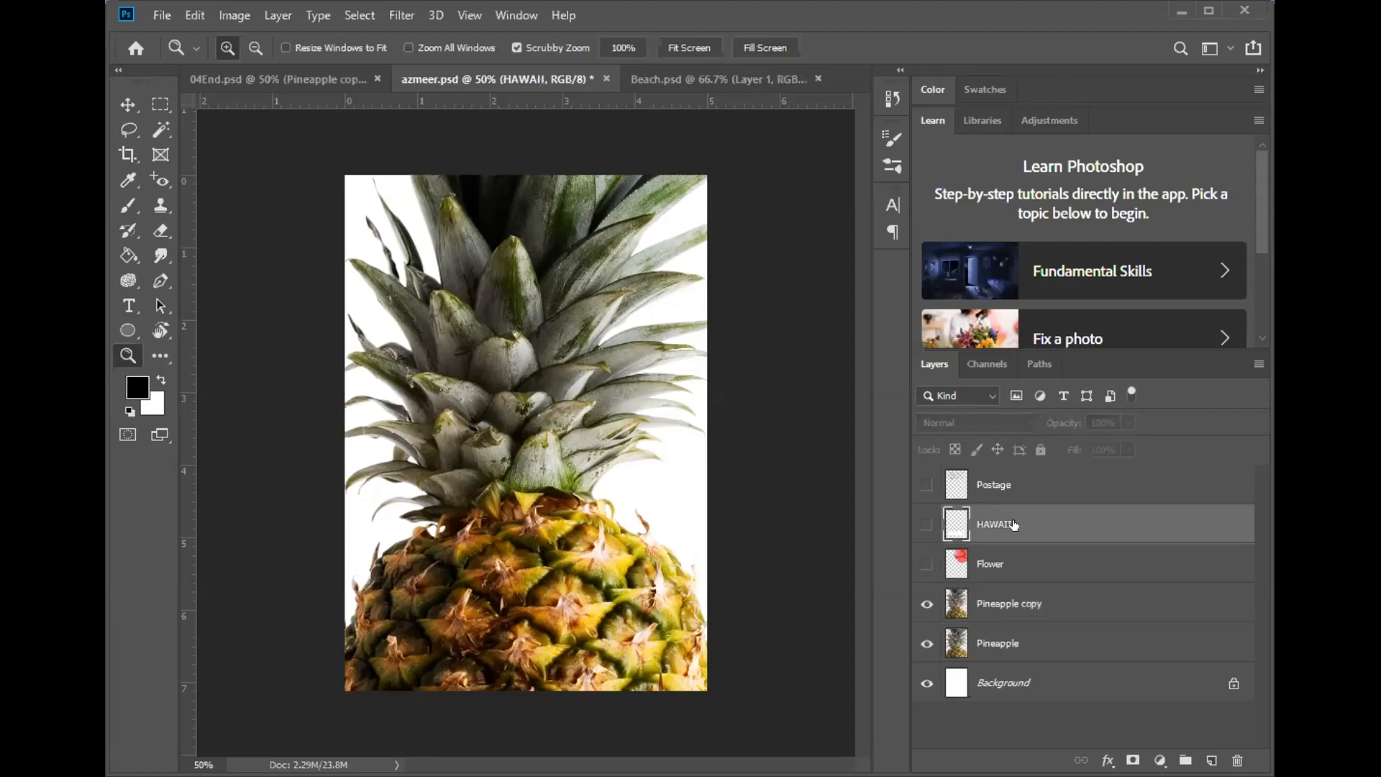
{"action": "left_click", "coordinate": [989, 491]}
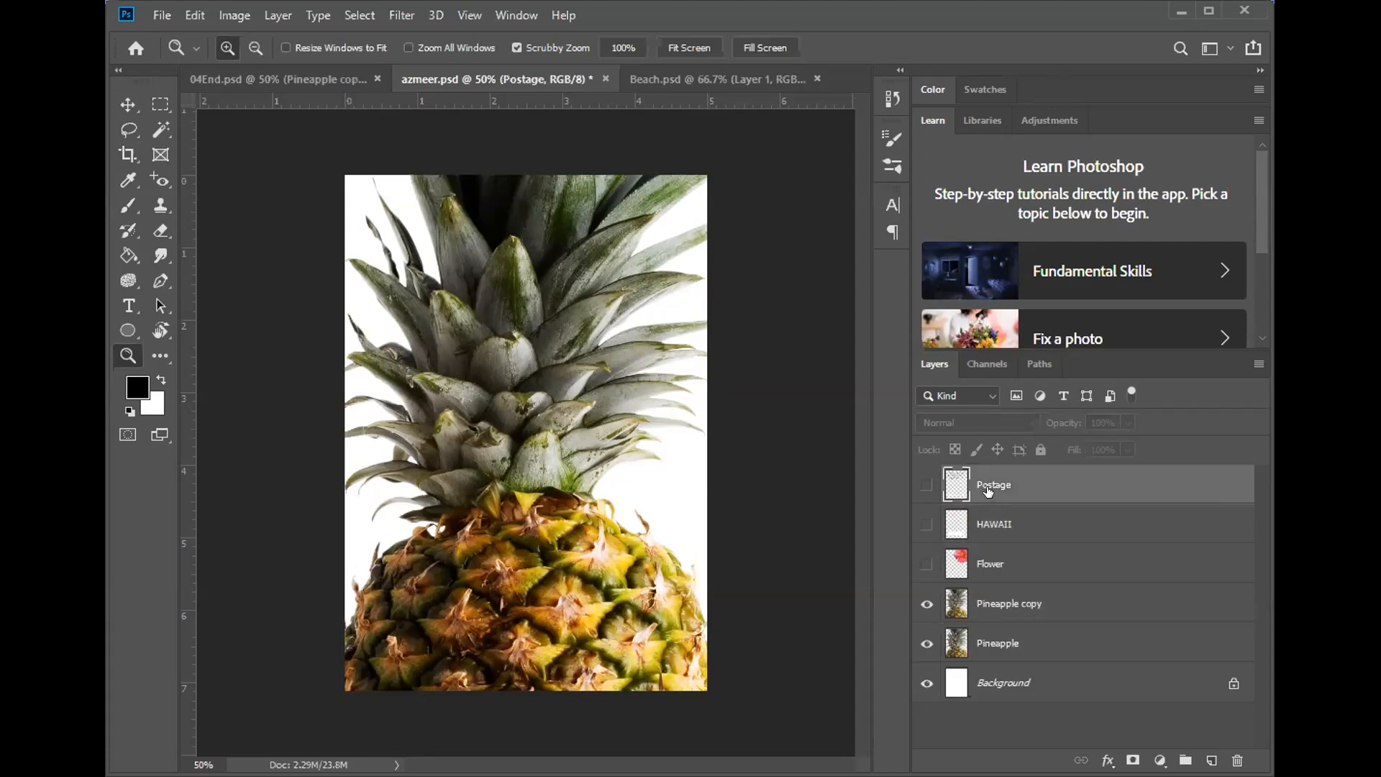
{"action": "left_click", "coordinate": [925, 486]}
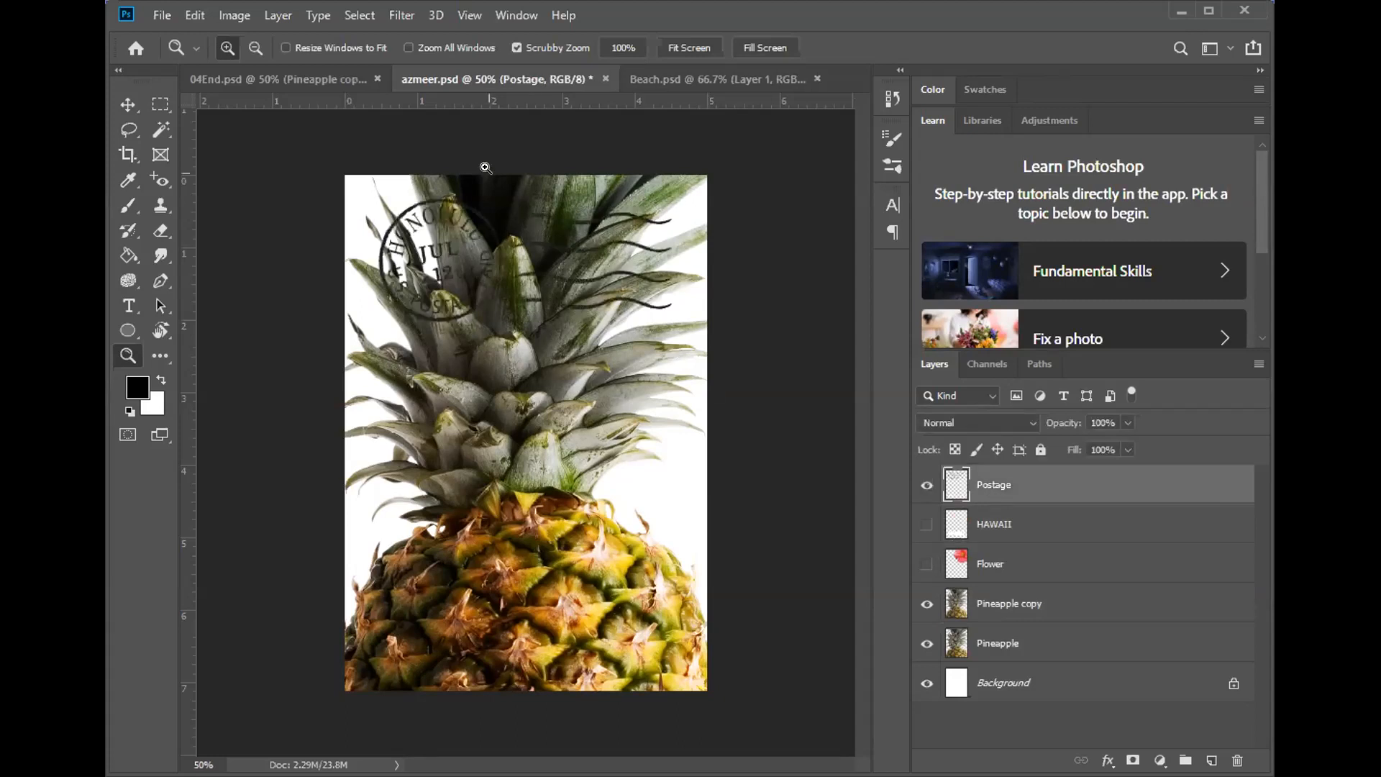
{"action": "left_click", "coordinate": [315, 76]}
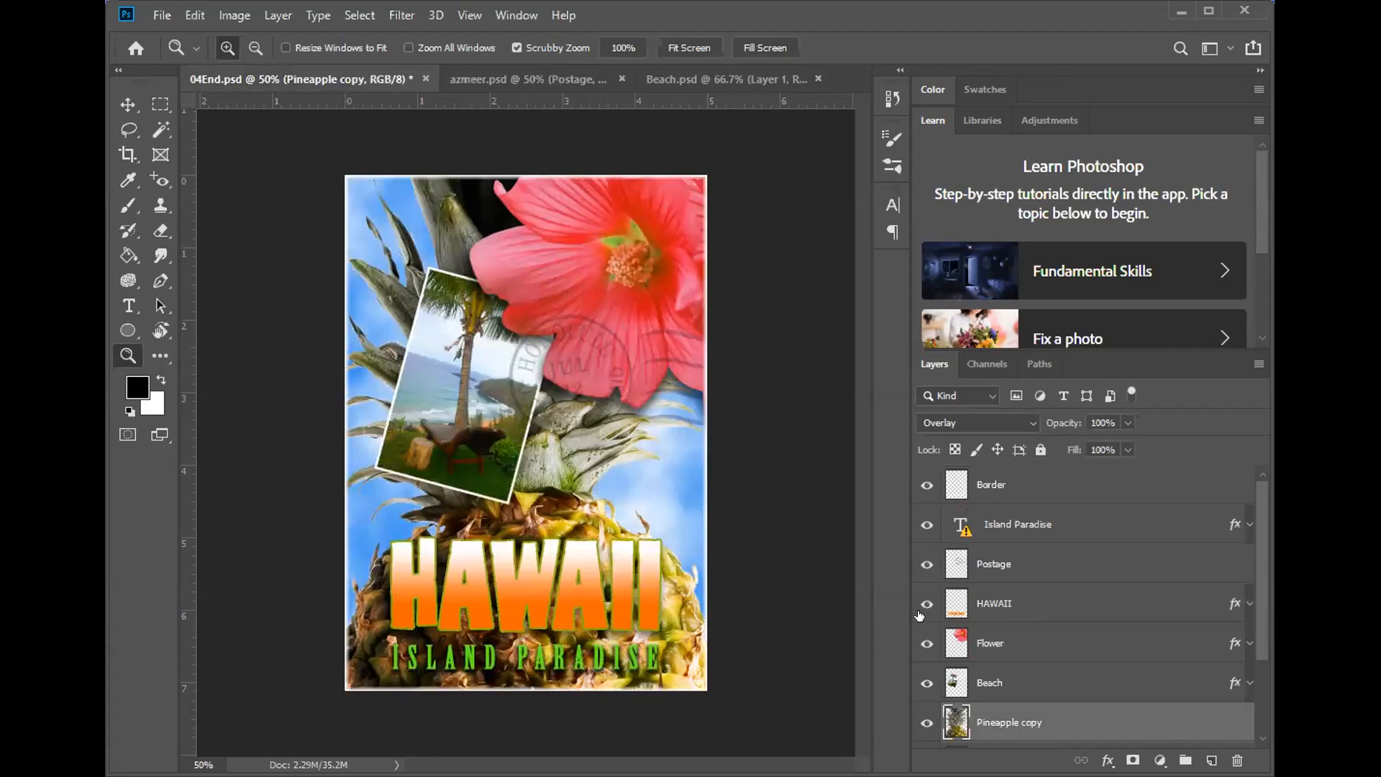
{"action": "left_click", "coordinate": [499, 80]}
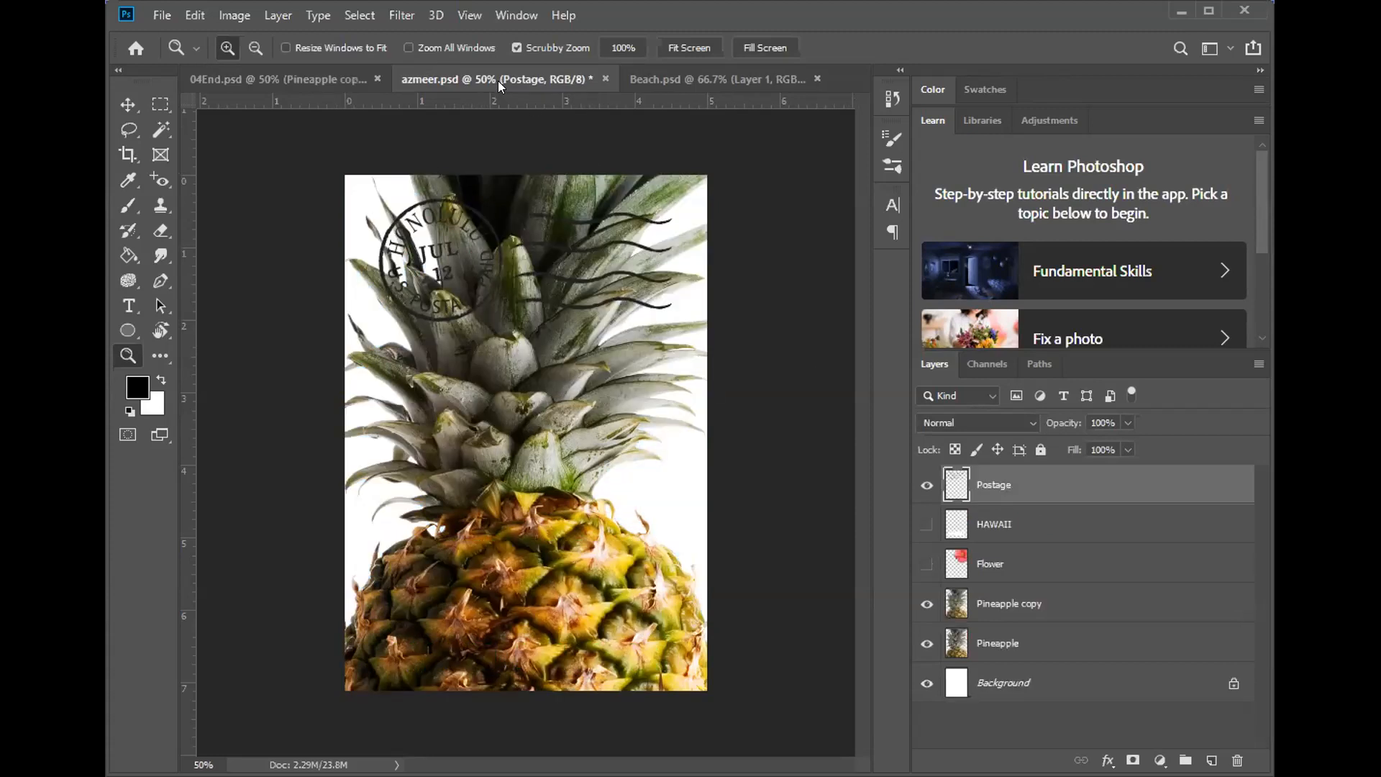
{"action": "left_click", "coordinate": [926, 564]}
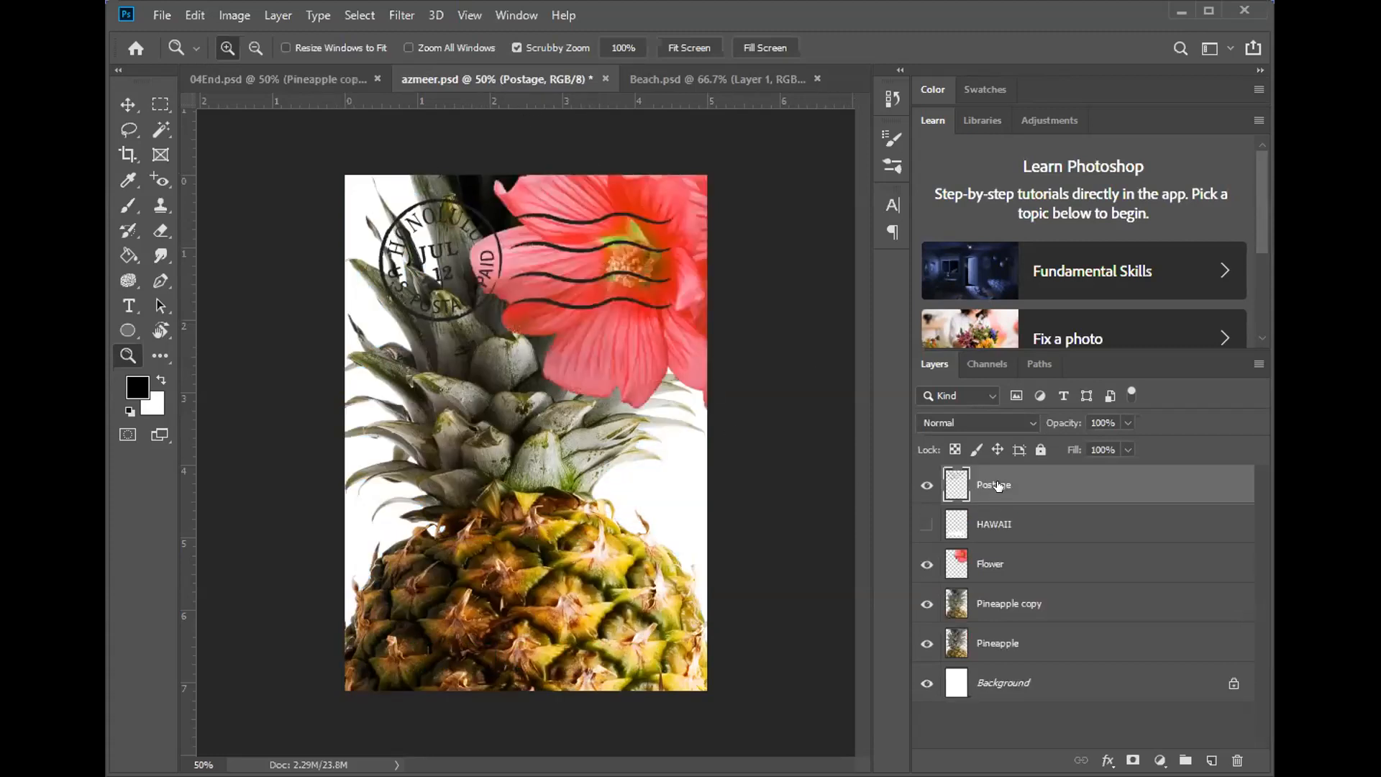
- Turn off Auto-Select for the Move tool and move the Postage stamp down over the flower's lower petals and the pineapple crown
{"action": "left_click", "coordinate": [124, 105]}
{"action": "left_click_drag", "start_coordinate": [433, 258], "coordinate": [512, 377]}
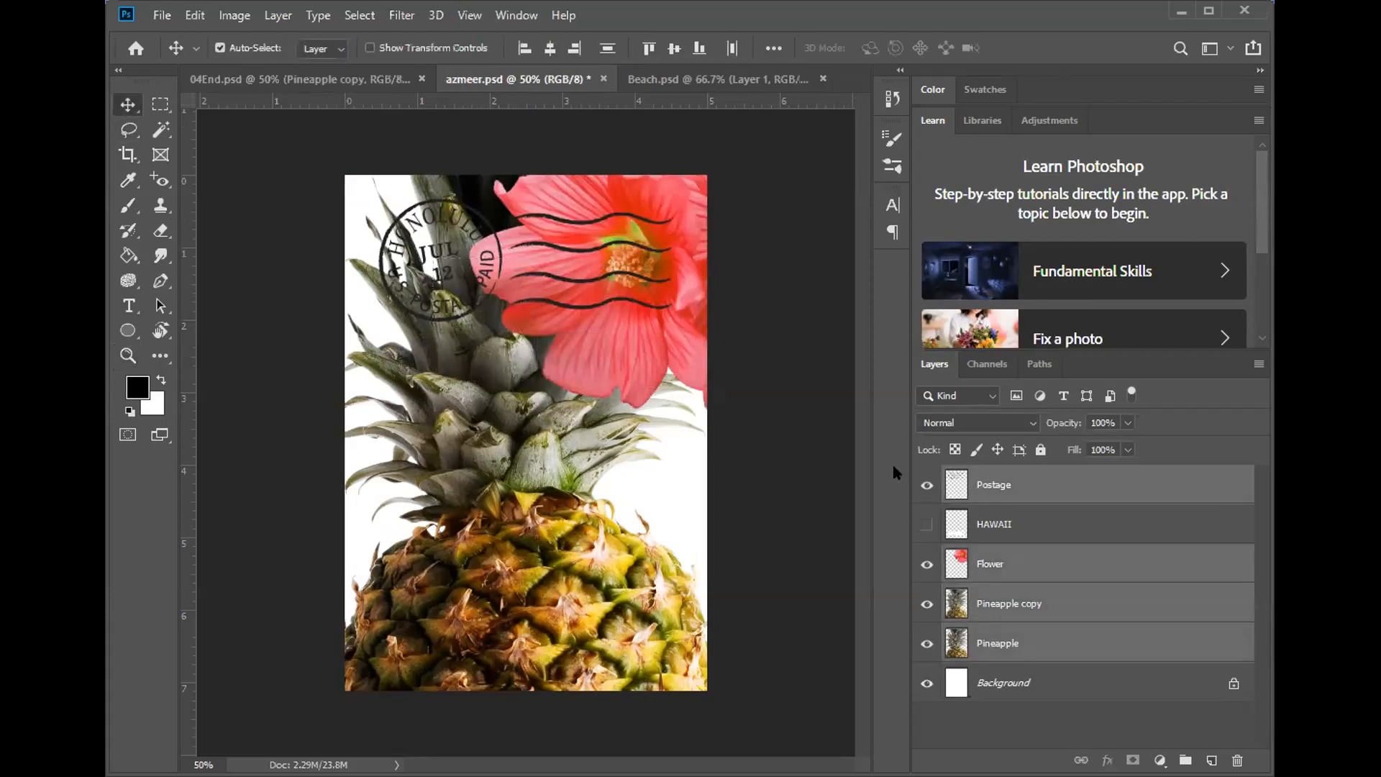
{"action": "left_click", "coordinate": [978, 488]}
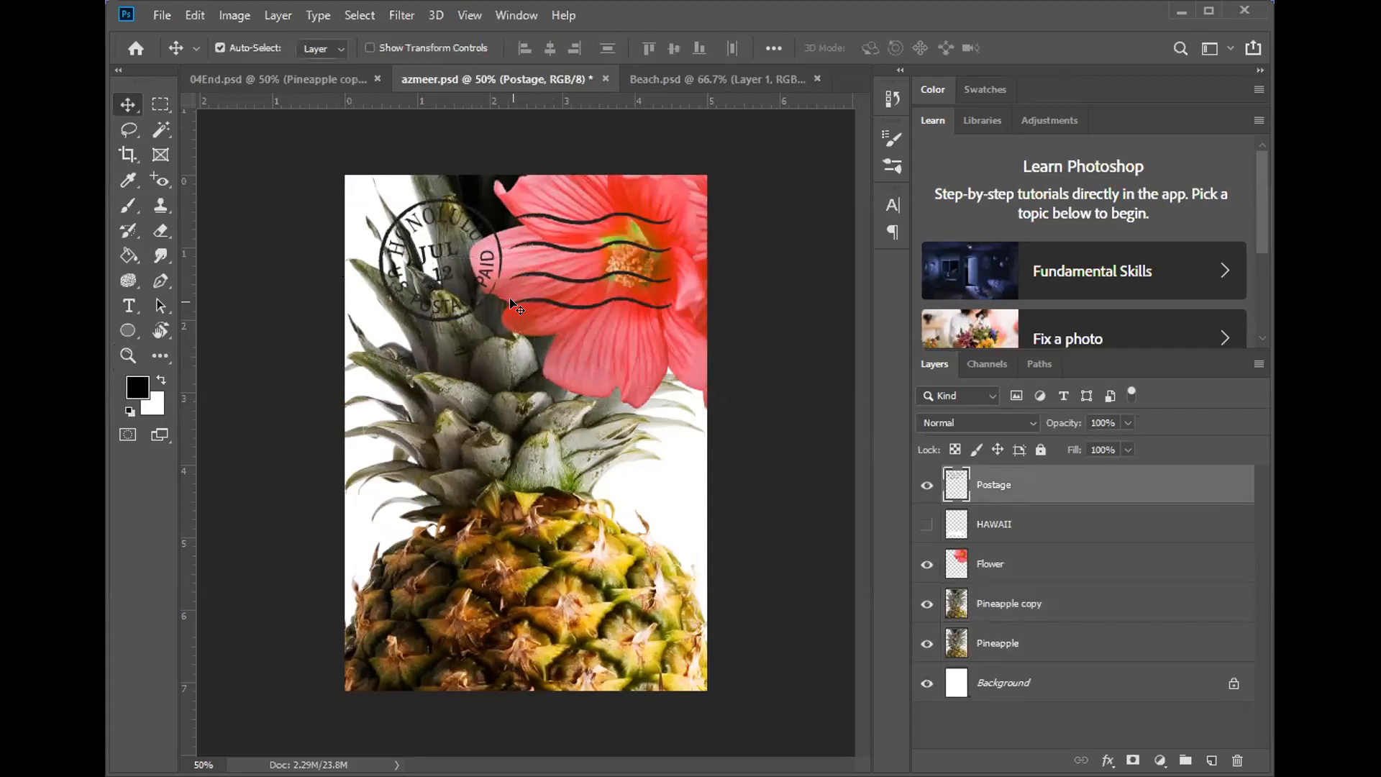
{"action": "left_click", "coordinate": [220, 49]}
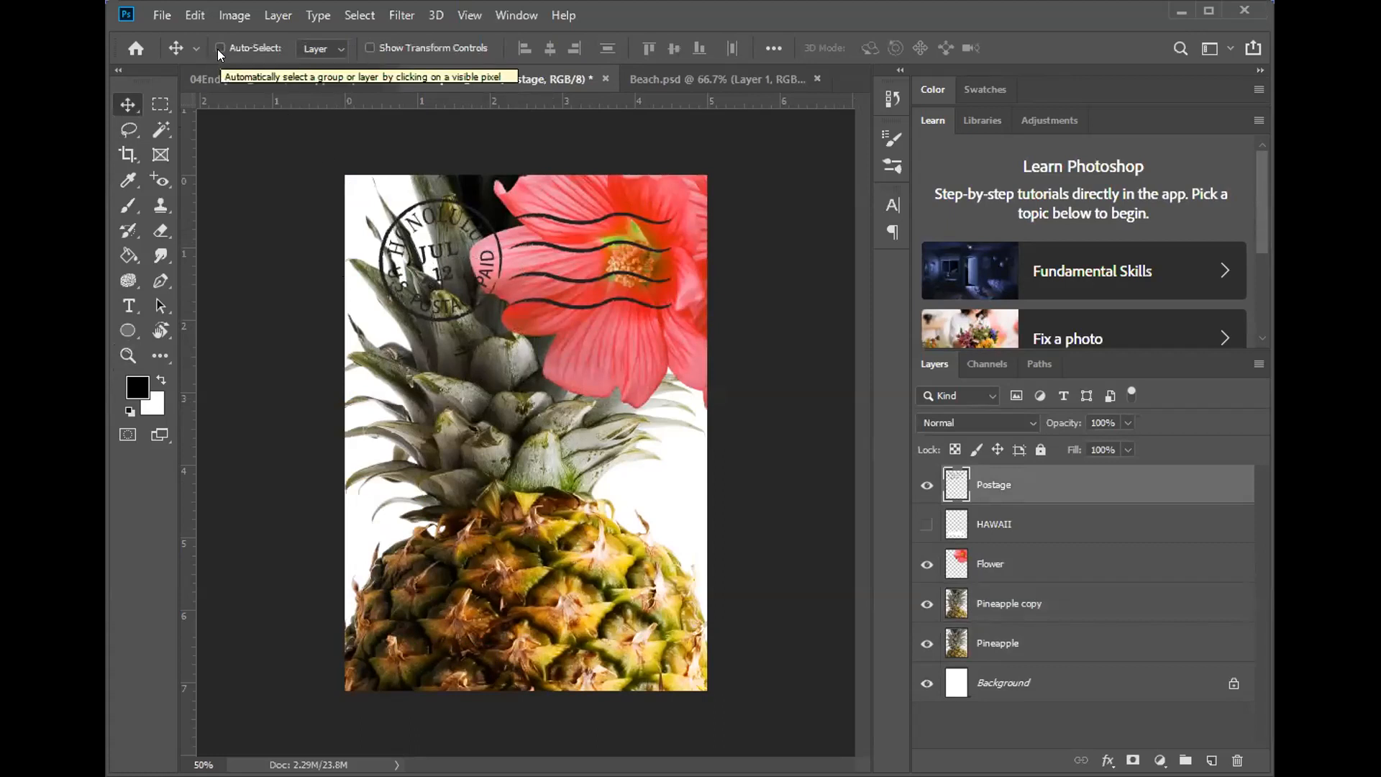
{"action": "left_click_drag", "start_coordinate": [445, 251], "coordinate": [536, 401]}
- Check the Postage layer's settings in 04End.psd and set the working copy's Postage layer to the Multiply blending mode
{"action": "left_click", "coordinate": [285, 76]}
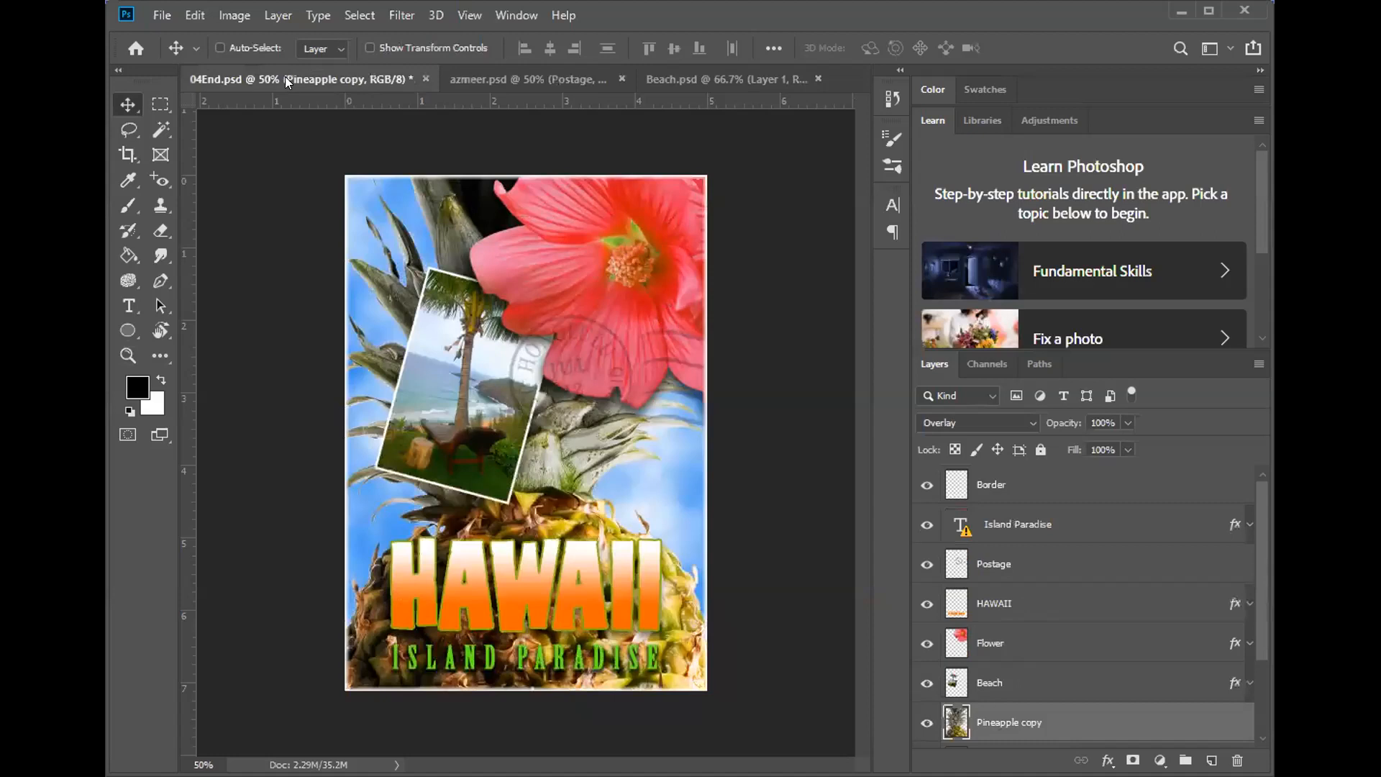
{"action": "left_click", "coordinate": [1009, 568]}
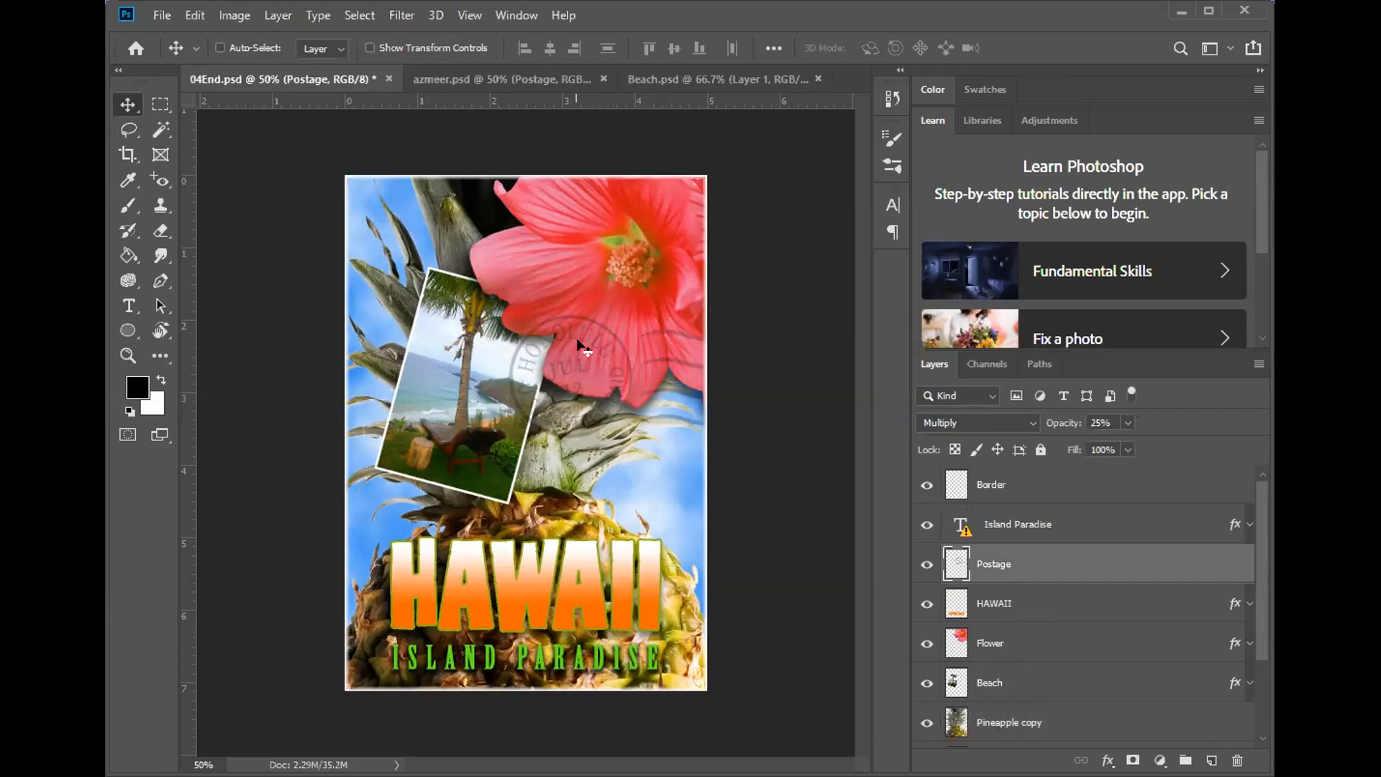
{"action": "left_click", "coordinate": [490, 81]}
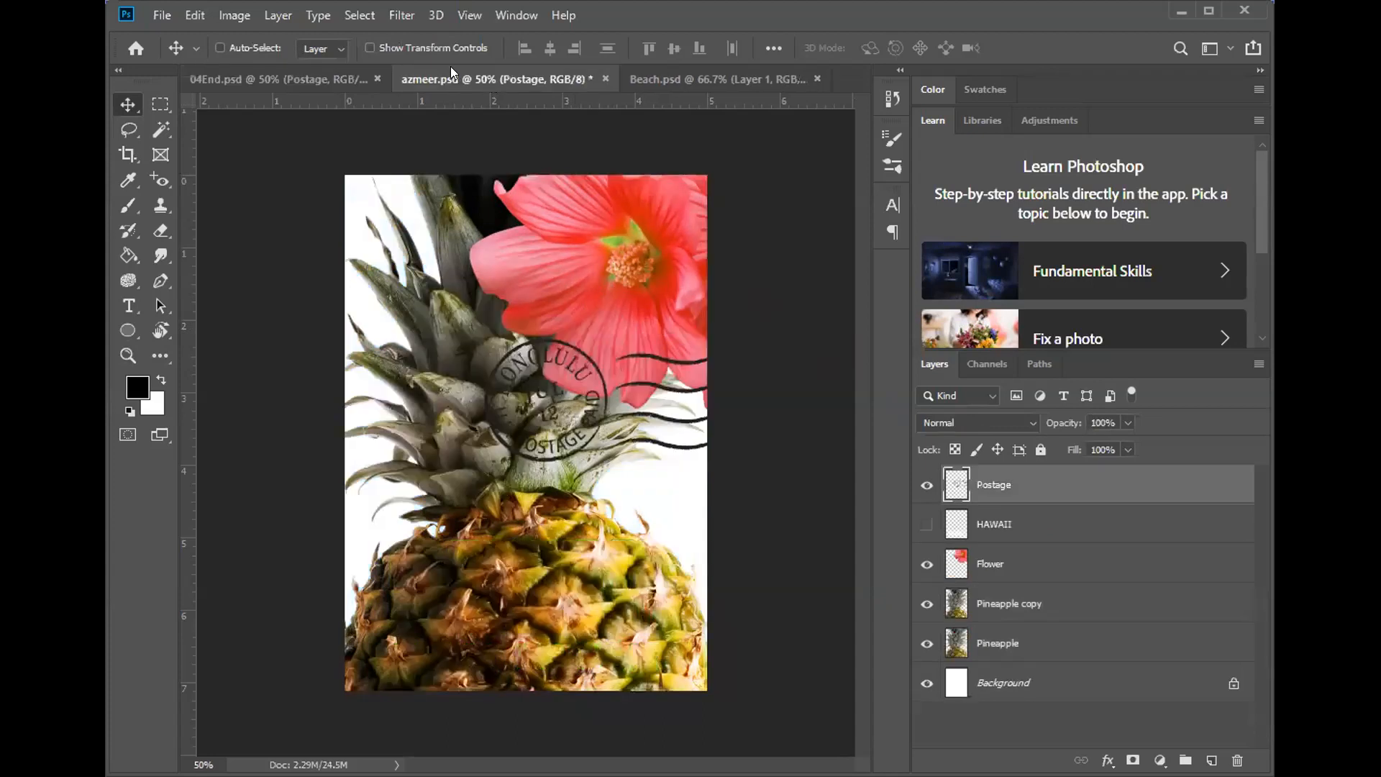
{"action": "left_click", "coordinate": [988, 424]}
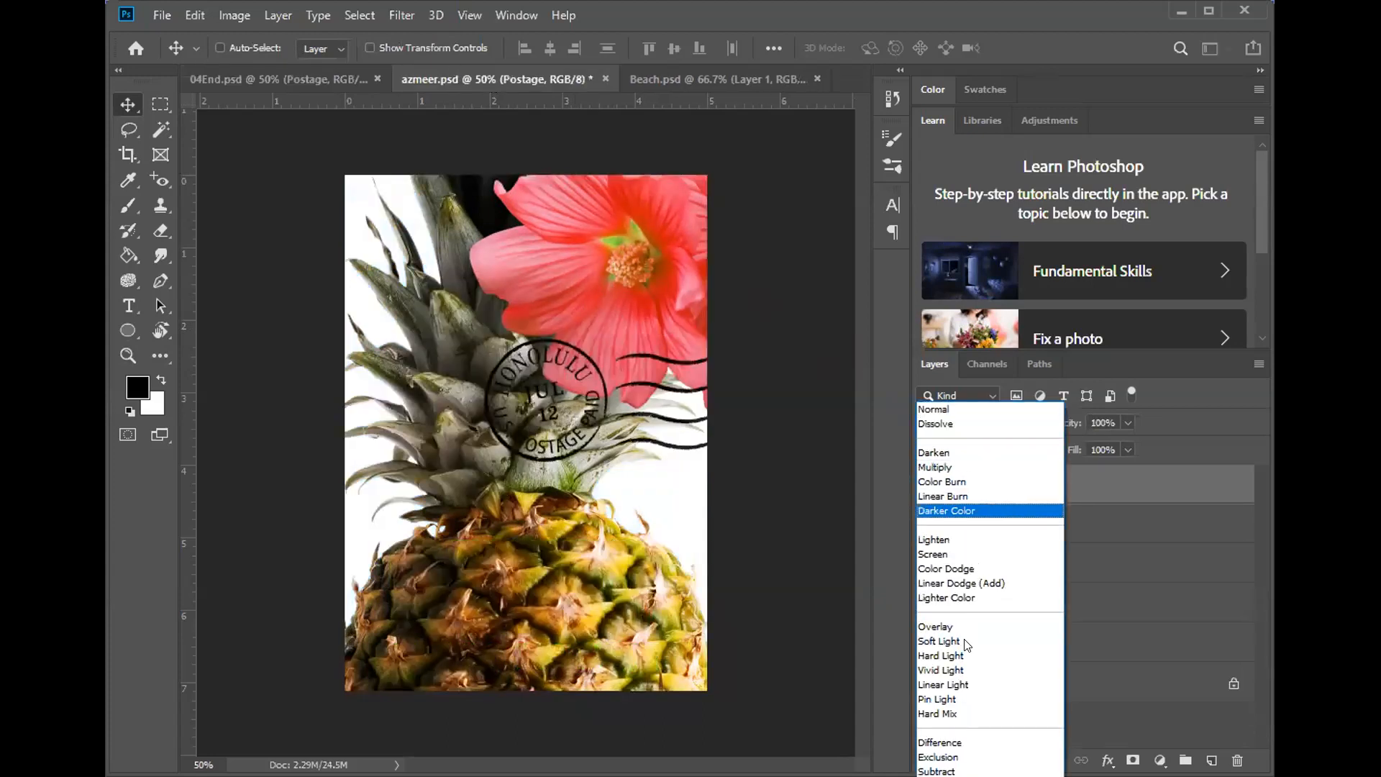
{"action": "left_click", "coordinate": [951, 469]}
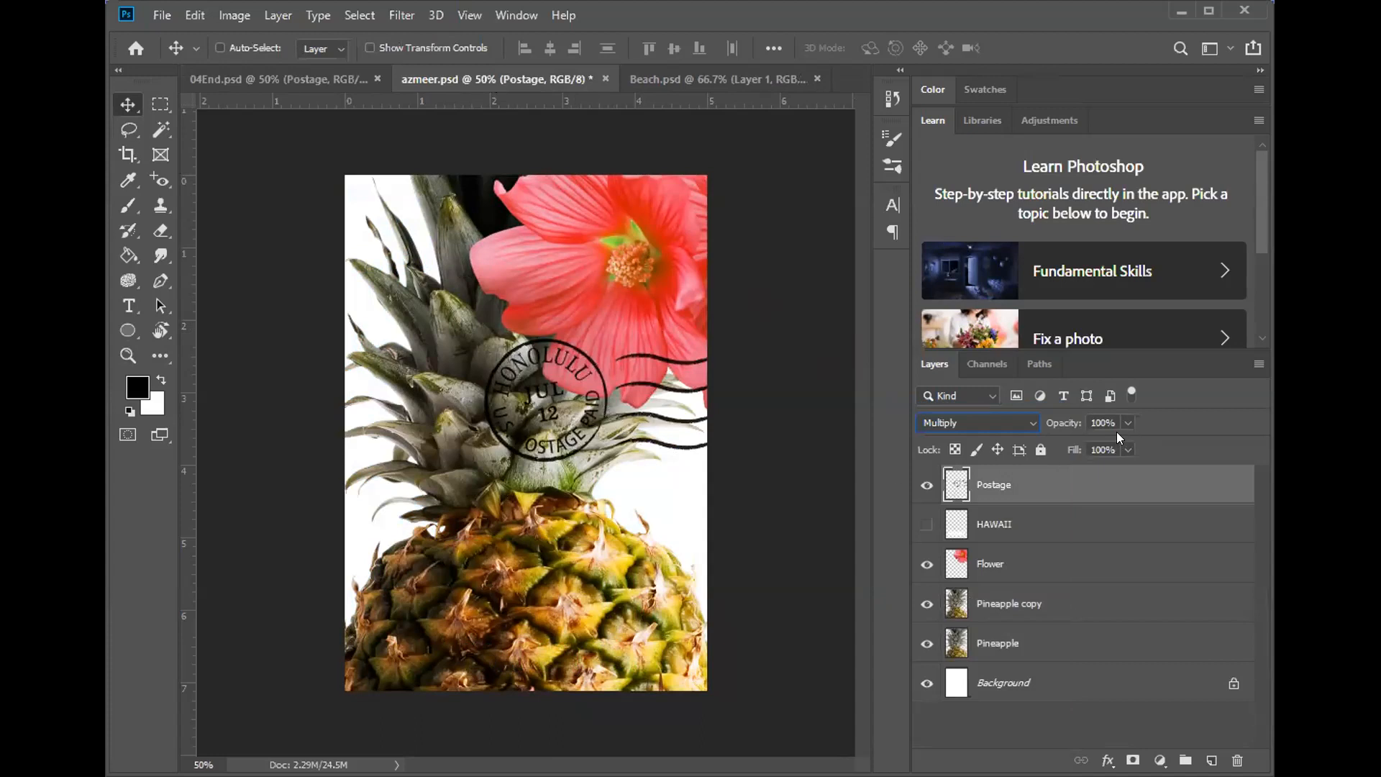
- Check the Postage layer's opacity in 04End.psd and set the working copy's Postage layer to 27% opacity
{"action": "left_click", "coordinate": [283, 76]}
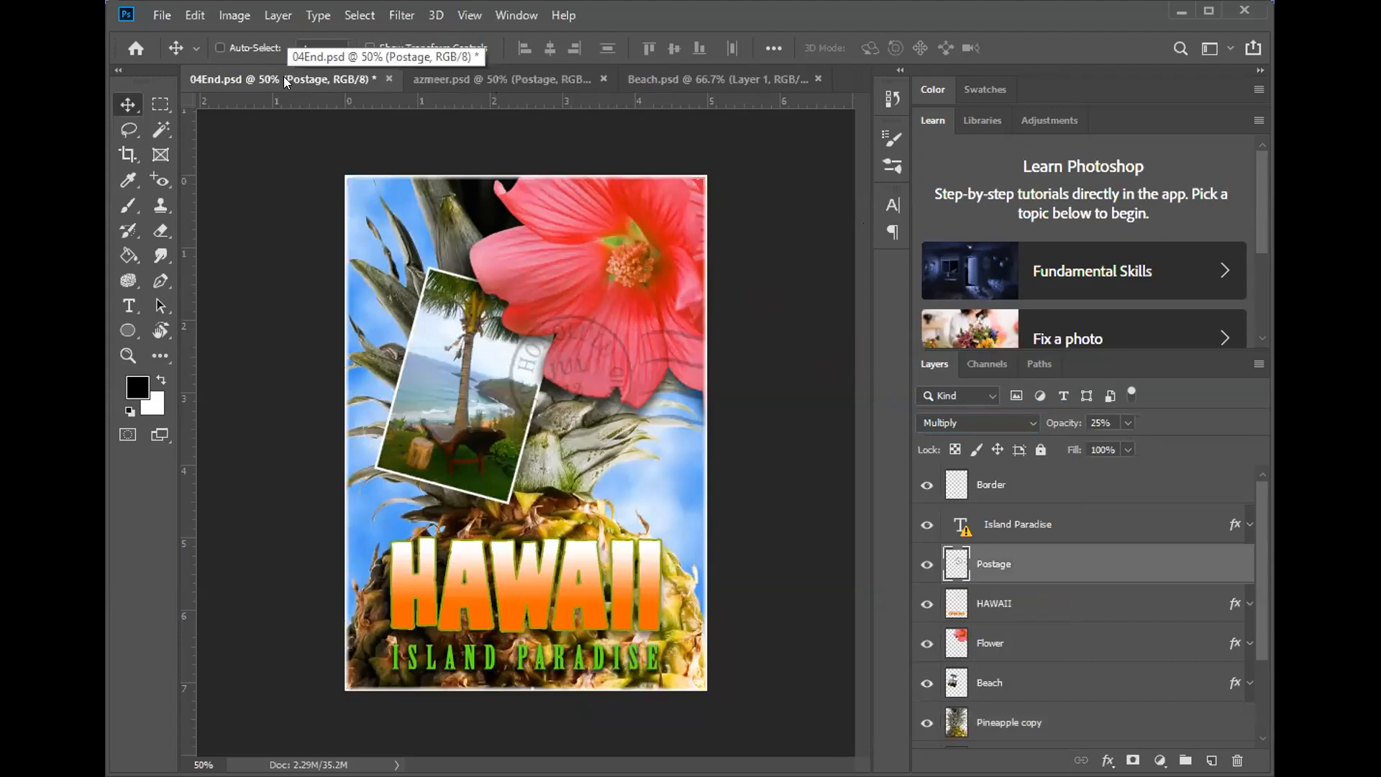
{"action": "left_click", "coordinate": [461, 79]}
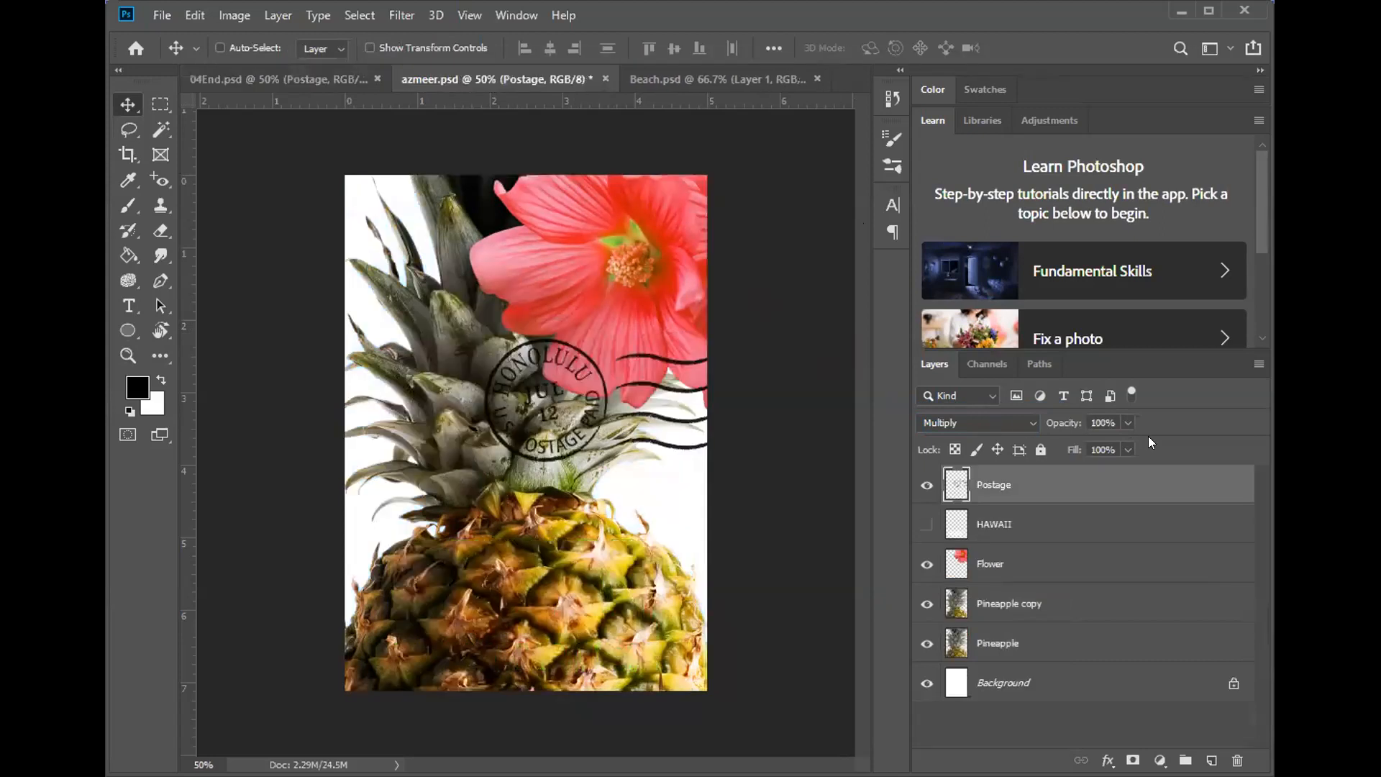
{"action": "left_click", "coordinate": [1127, 423]}
{"action": "left_click", "coordinate": [1059, 443]}
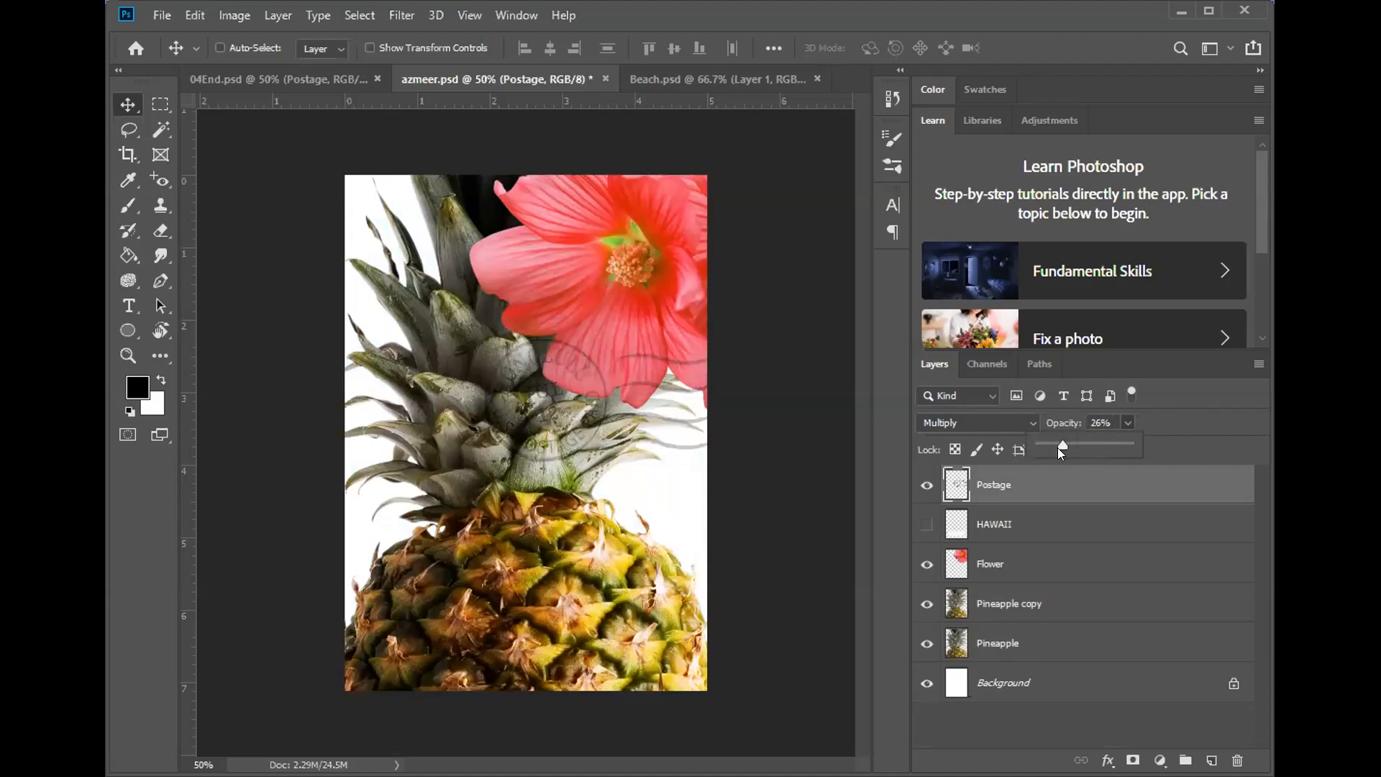
{"action": "left_click_drag", "start_coordinate": [1088, 442], "coordinate": [1052, 449]}
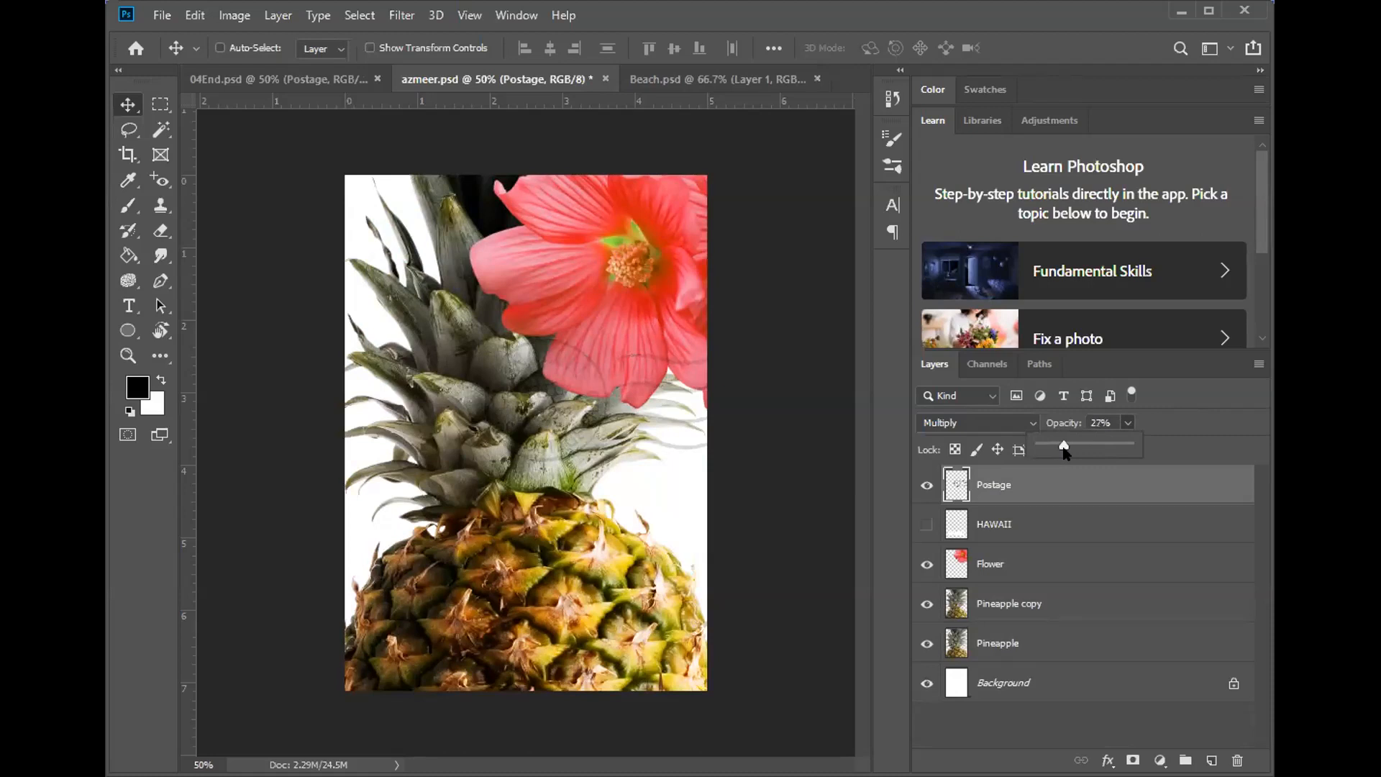
{"action": "left_click", "coordinate": [1211, 406]}
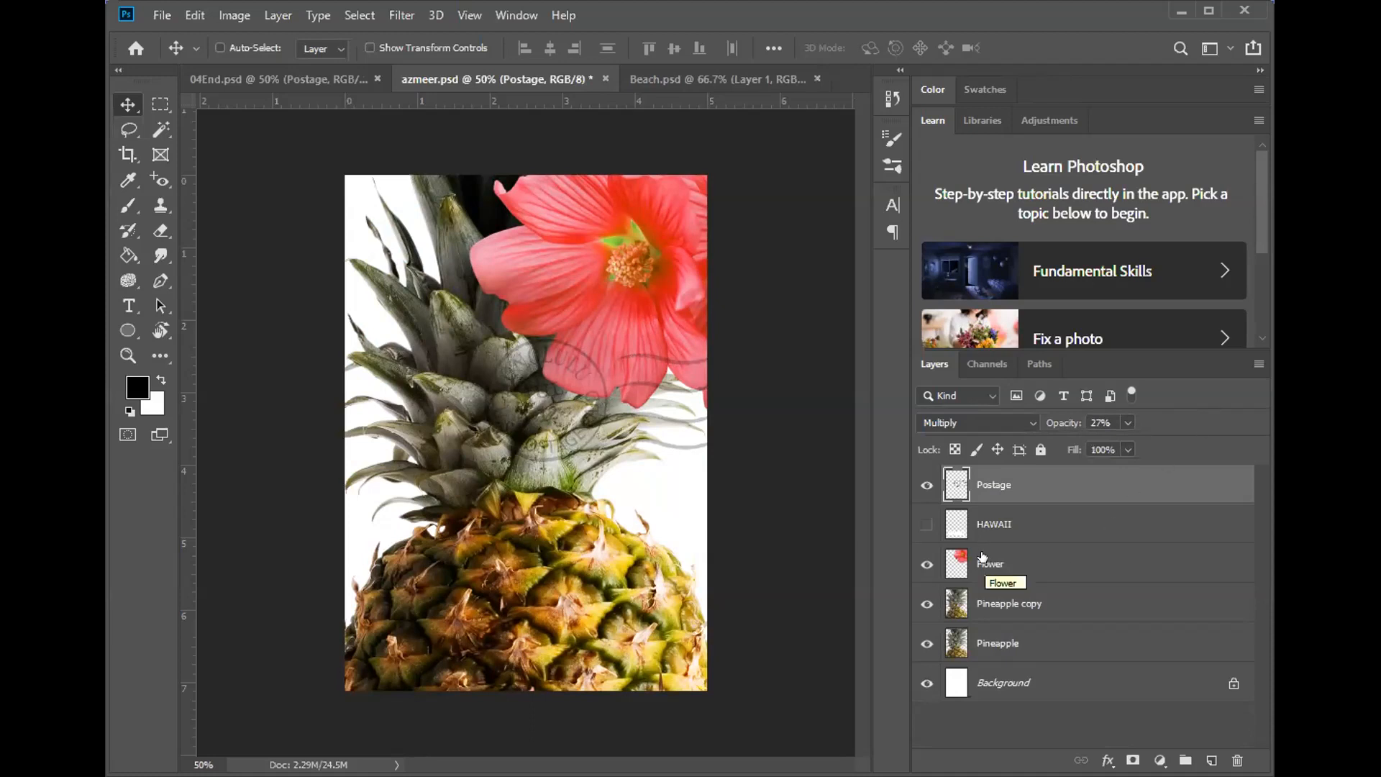
- Compare the beach photo in 04End.psd with Beach.psd and the working copy, and look over the window arrangement options
{"action": "left_click", "coordinate": [310, 77]}
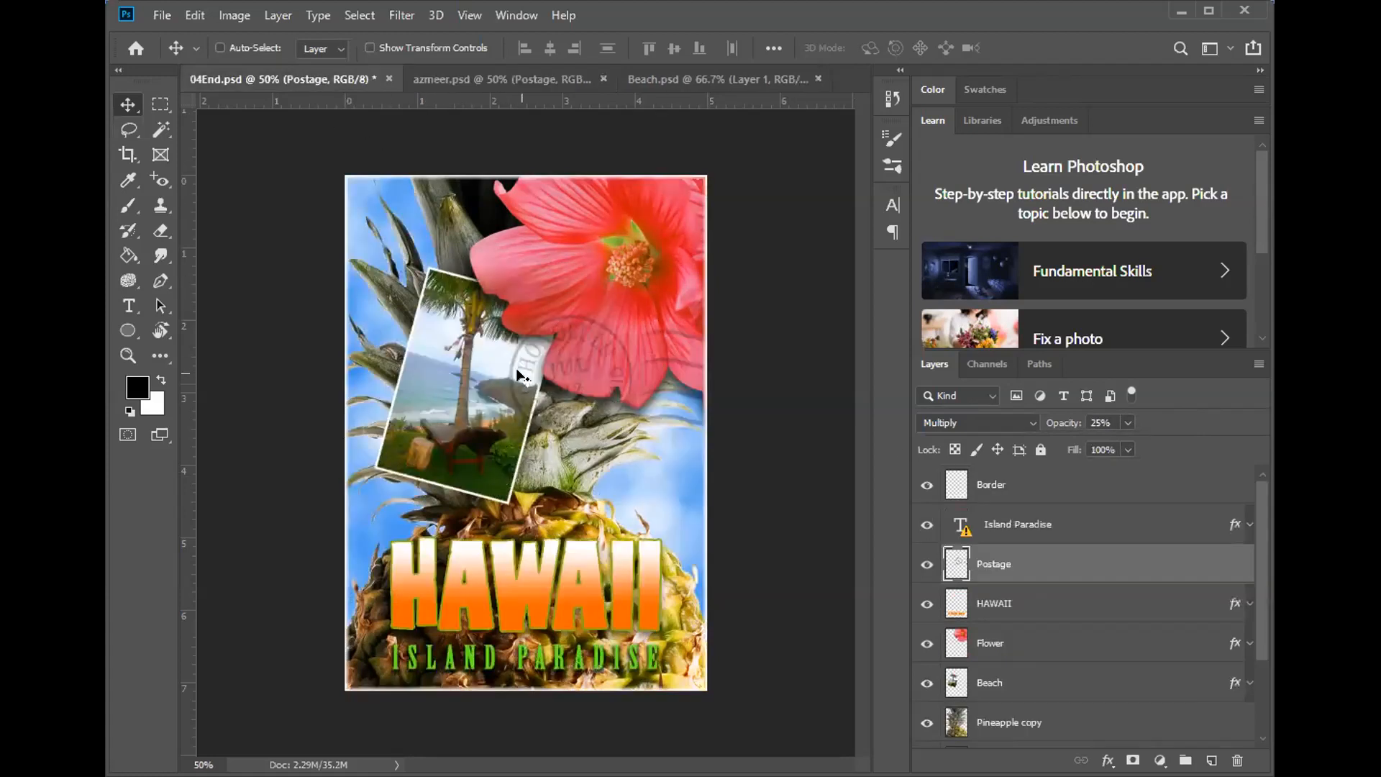
{"action": "left_click", "coordinate": [651, 78]}
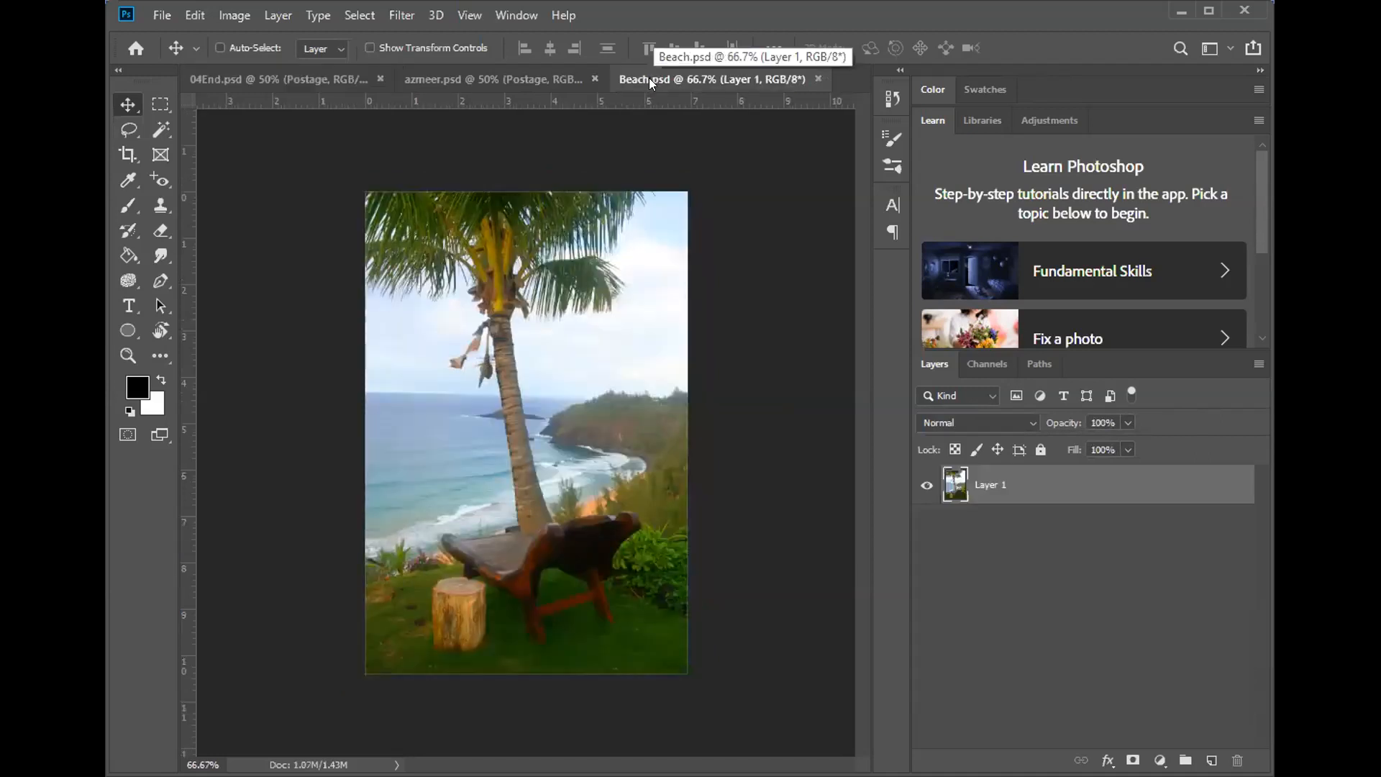
{"action": "left_click", "coordinate": [468, 72]}
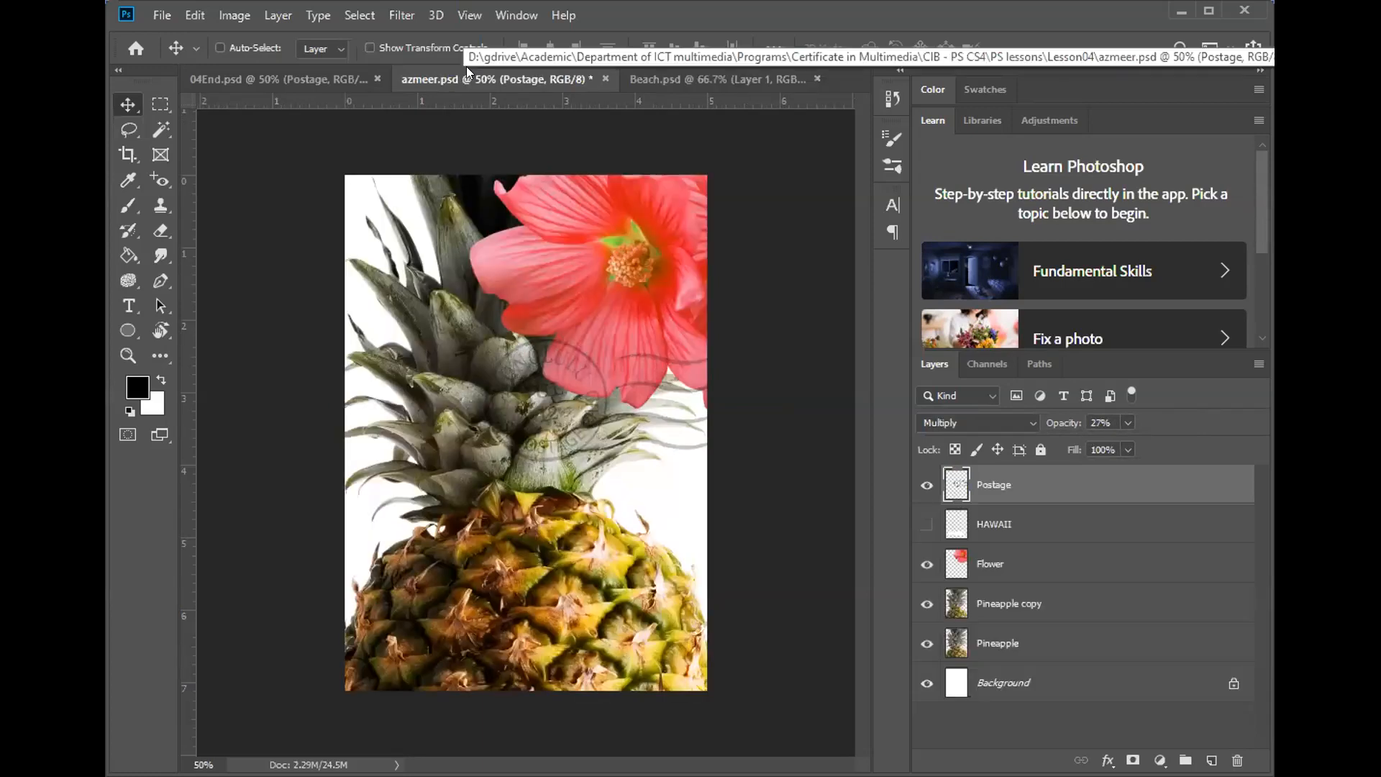
{"action": "left_click", "coordinate": [514, 17]}
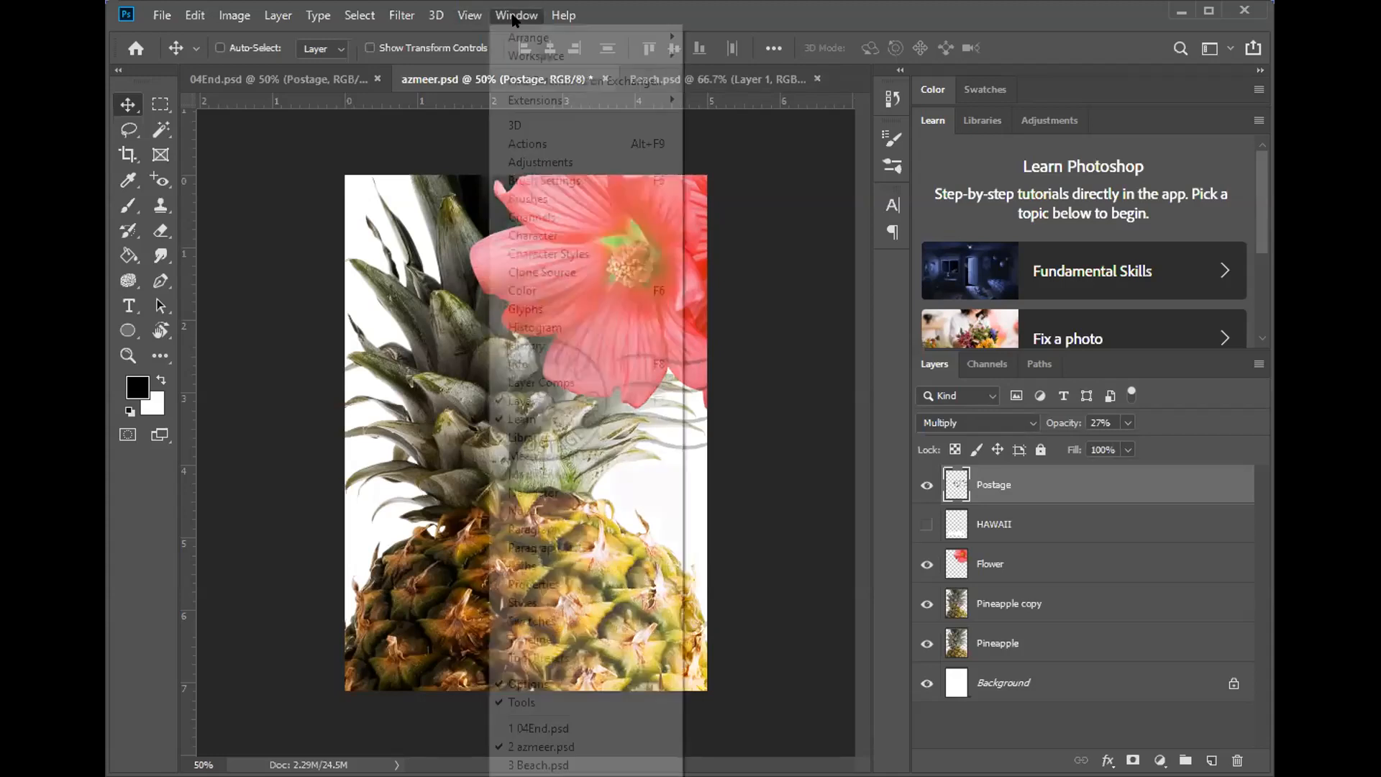
{"action": "mouse_move", "coordinate": [517, 39]}
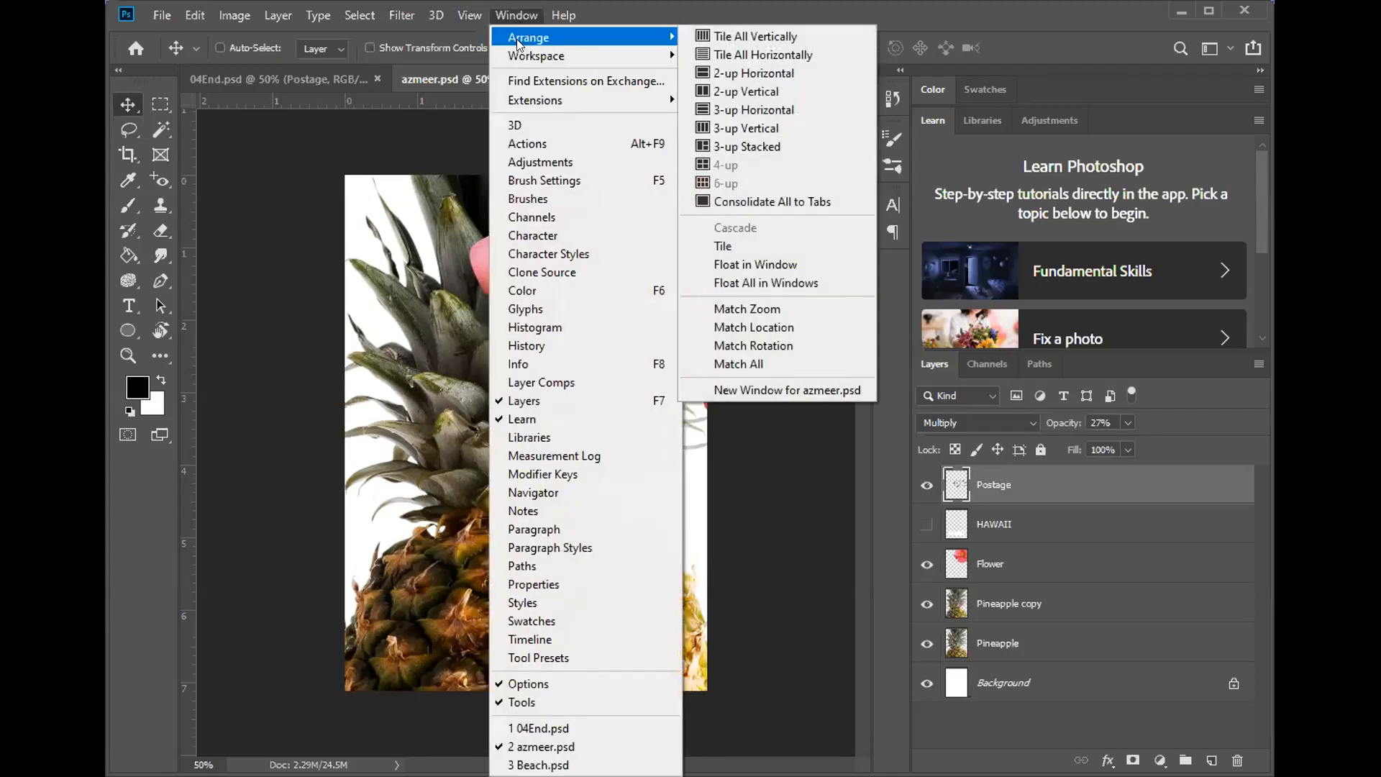
{"action": "key", "text": "Escape"}
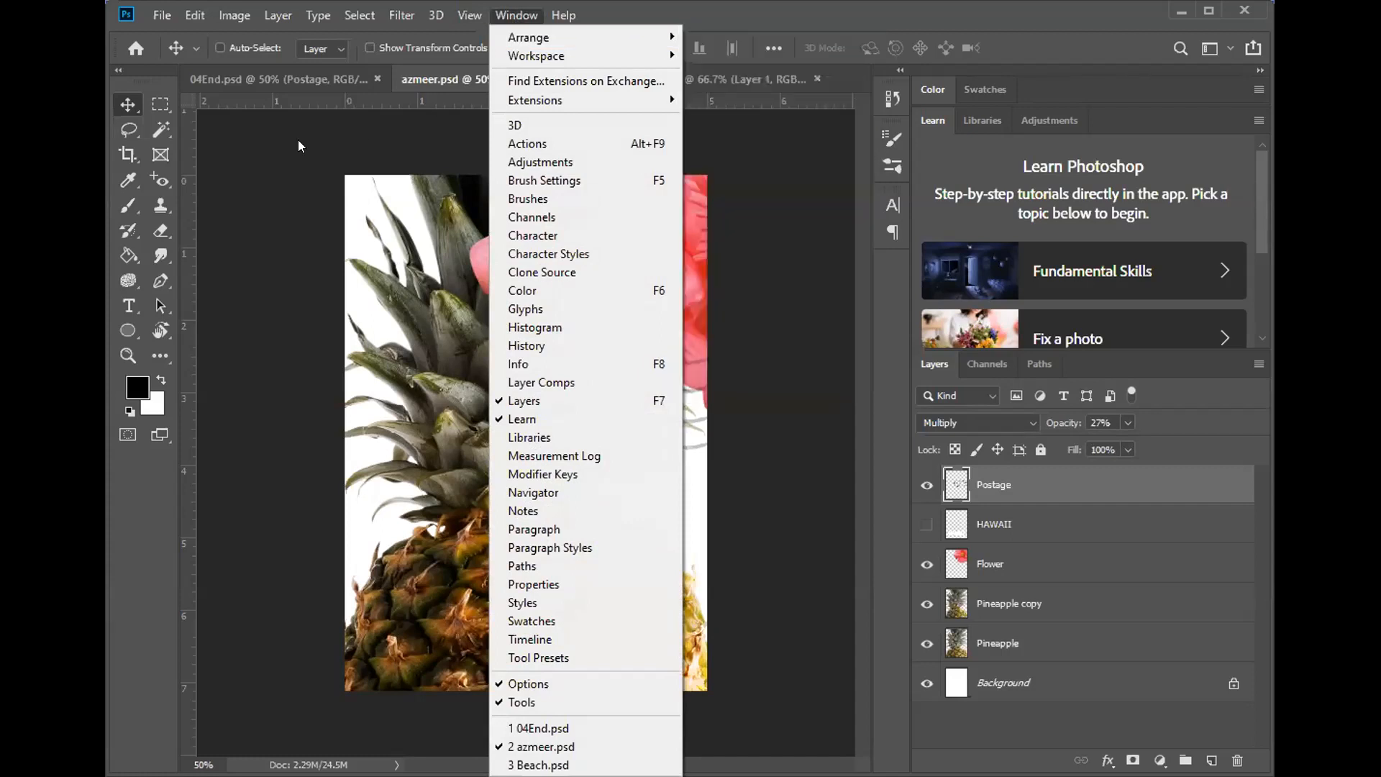
{"action": "key", "text": "Escape"}
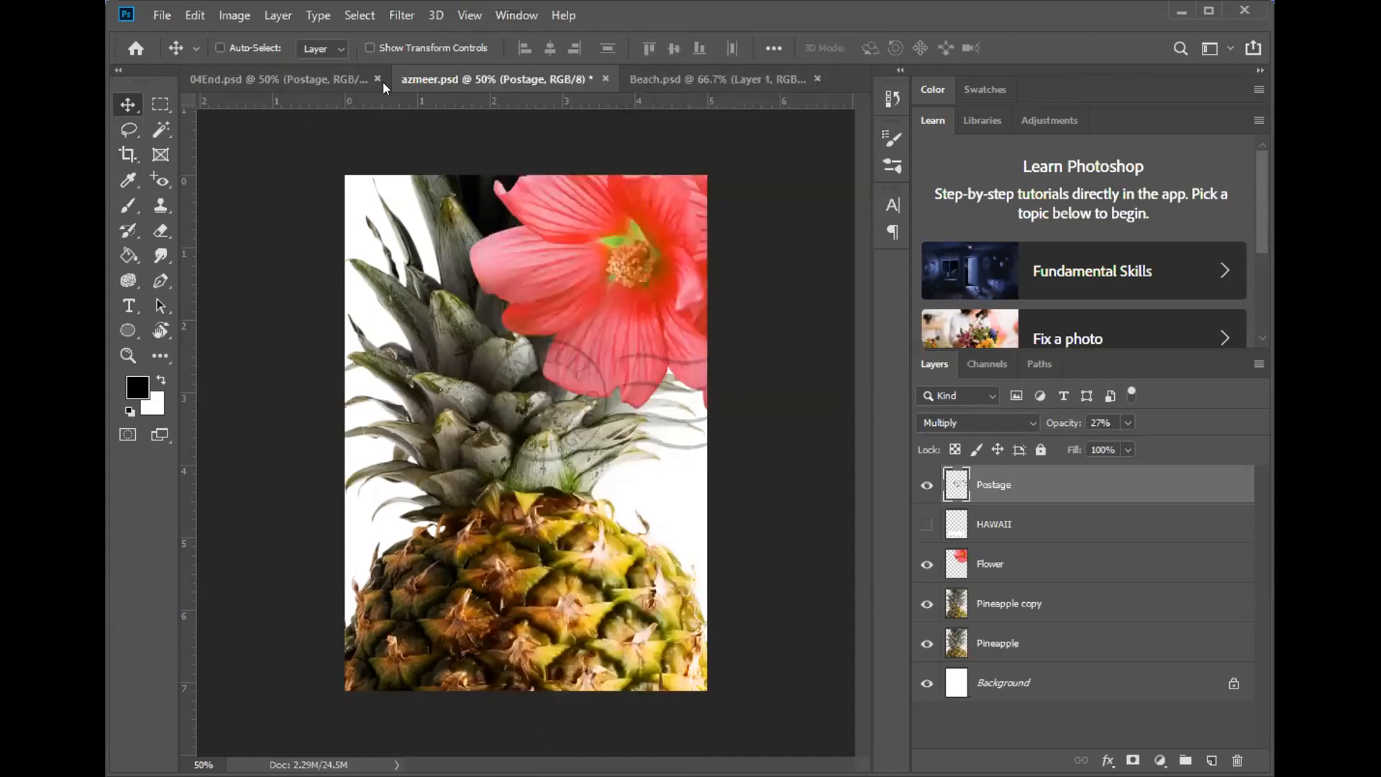
{"action": "left_click", "coordinate": [296, 76]}
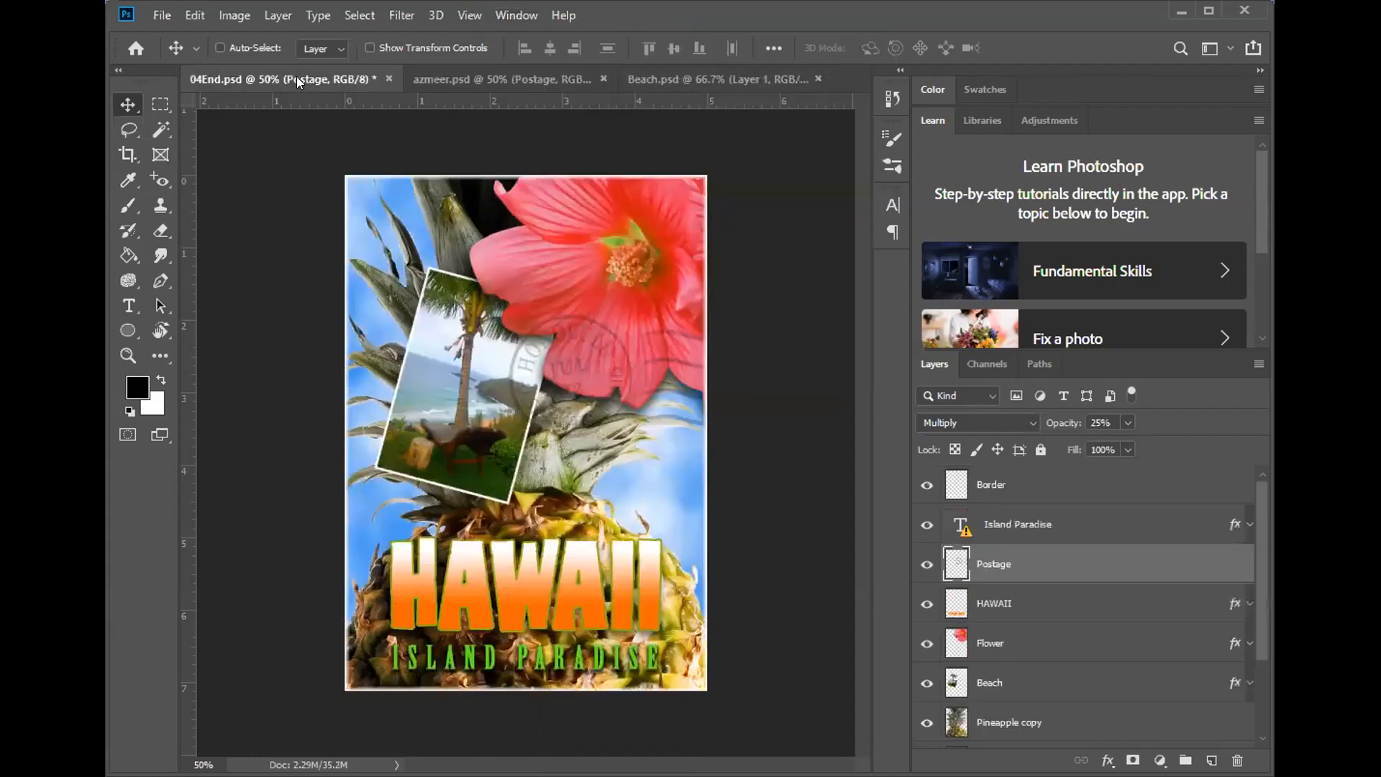
{"action": "left_click", "coordinate": [447, 79]}
{"action": "left_click", "coordinate": [624, 77]}
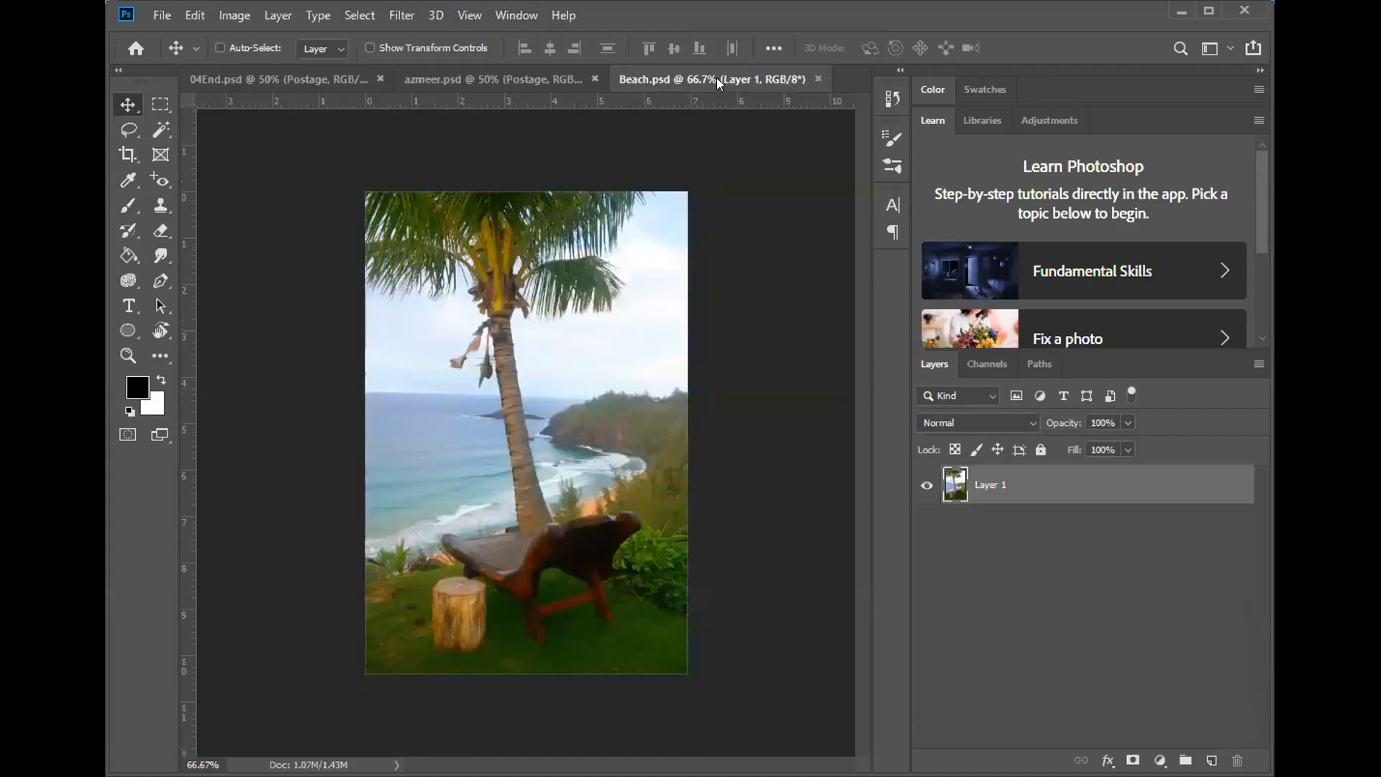
- Tile all open documents vertically and copy the beach photo from Beach.psd into the working copy
{"action": "left_click", "coordinate": [516, 15]}
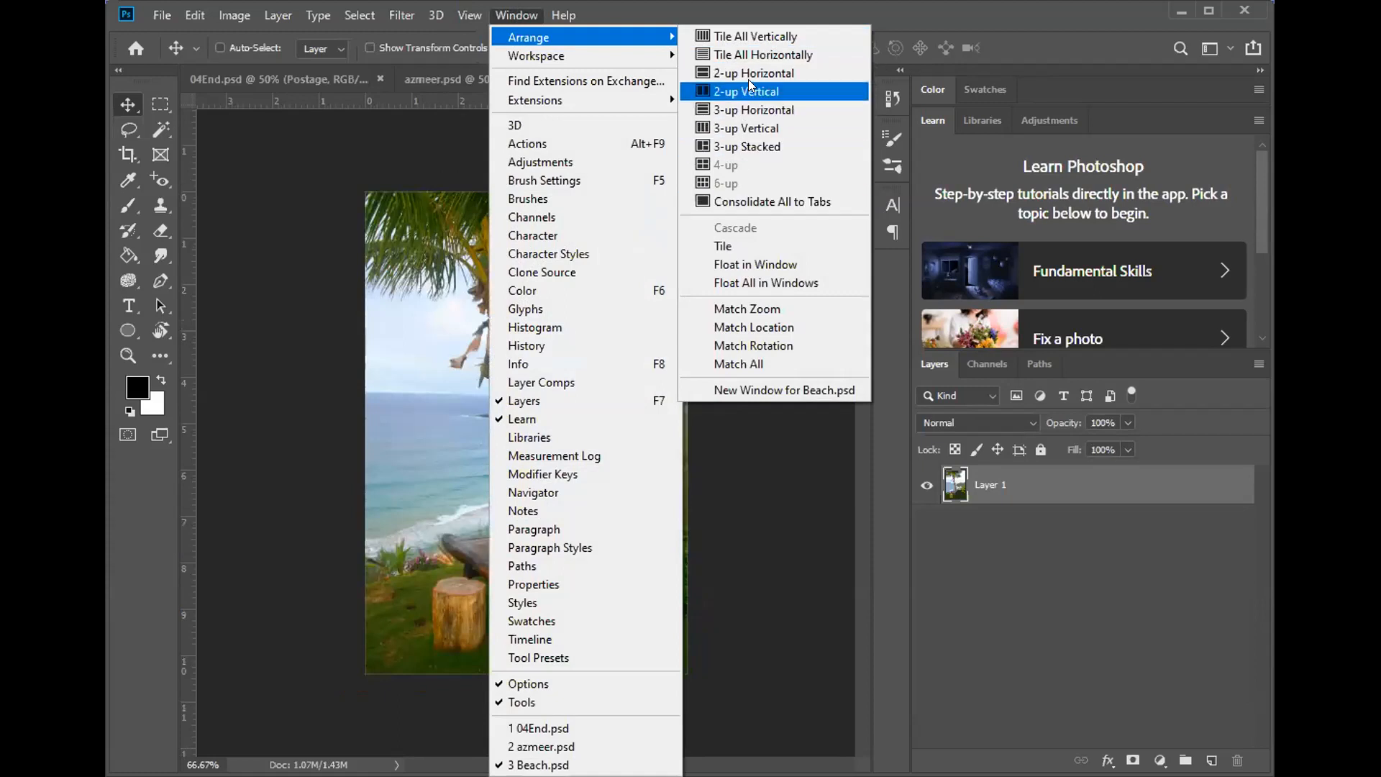
{"action": "left_click", "coordinate": [754, 36]}
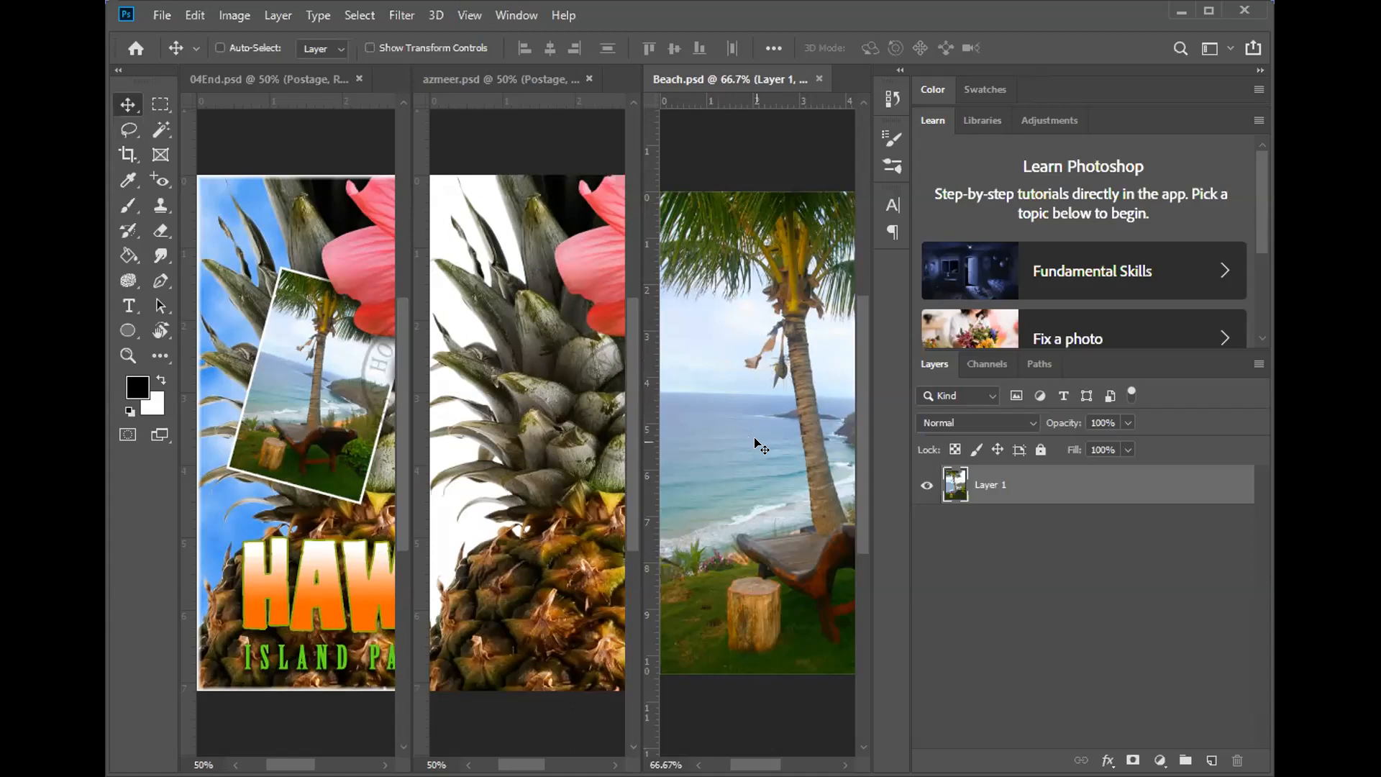
{"action": "left_click_drag", "start_coordinate": [655, 440], "coordinate": [510, 437]}
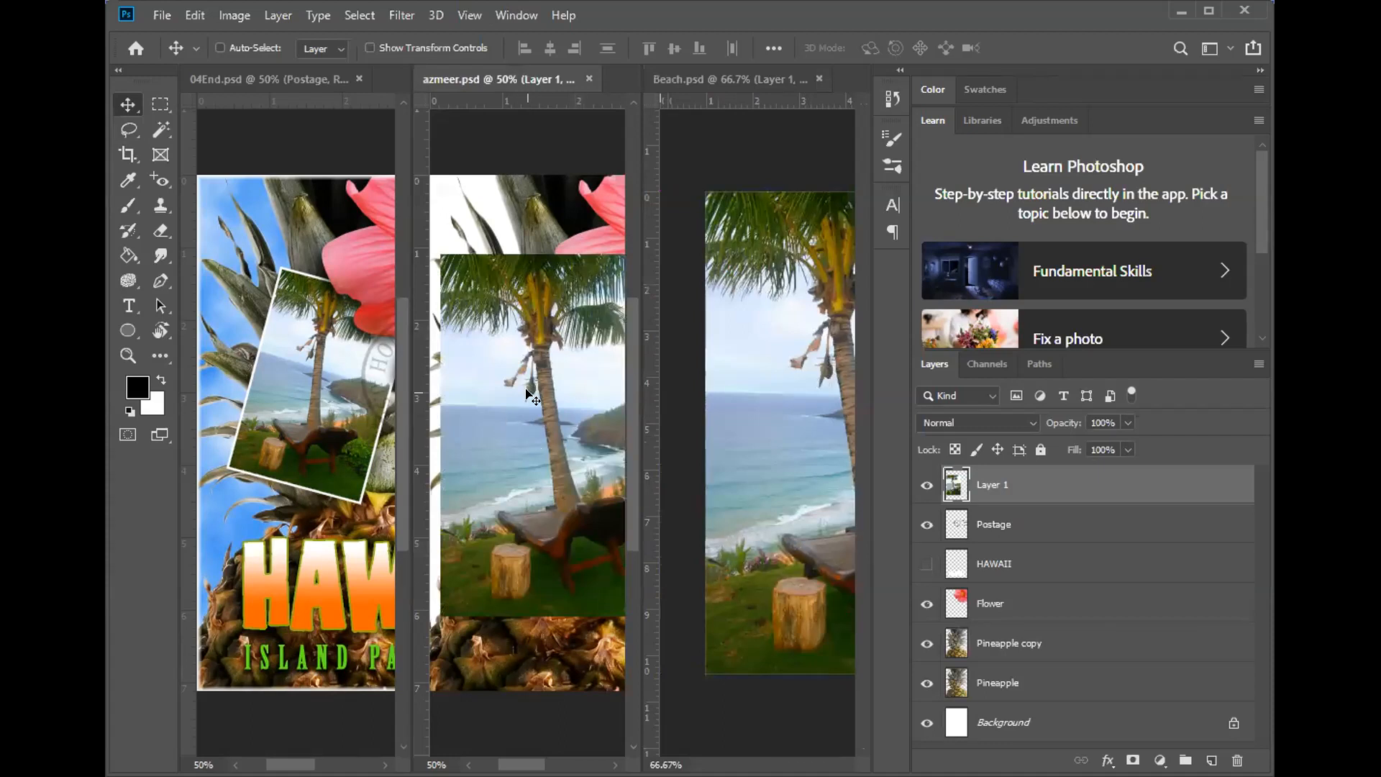
- Close Beach.psd and consolidate the remaining documents into tabs
{"action": "left_click", "coordinate": [818, 79]}
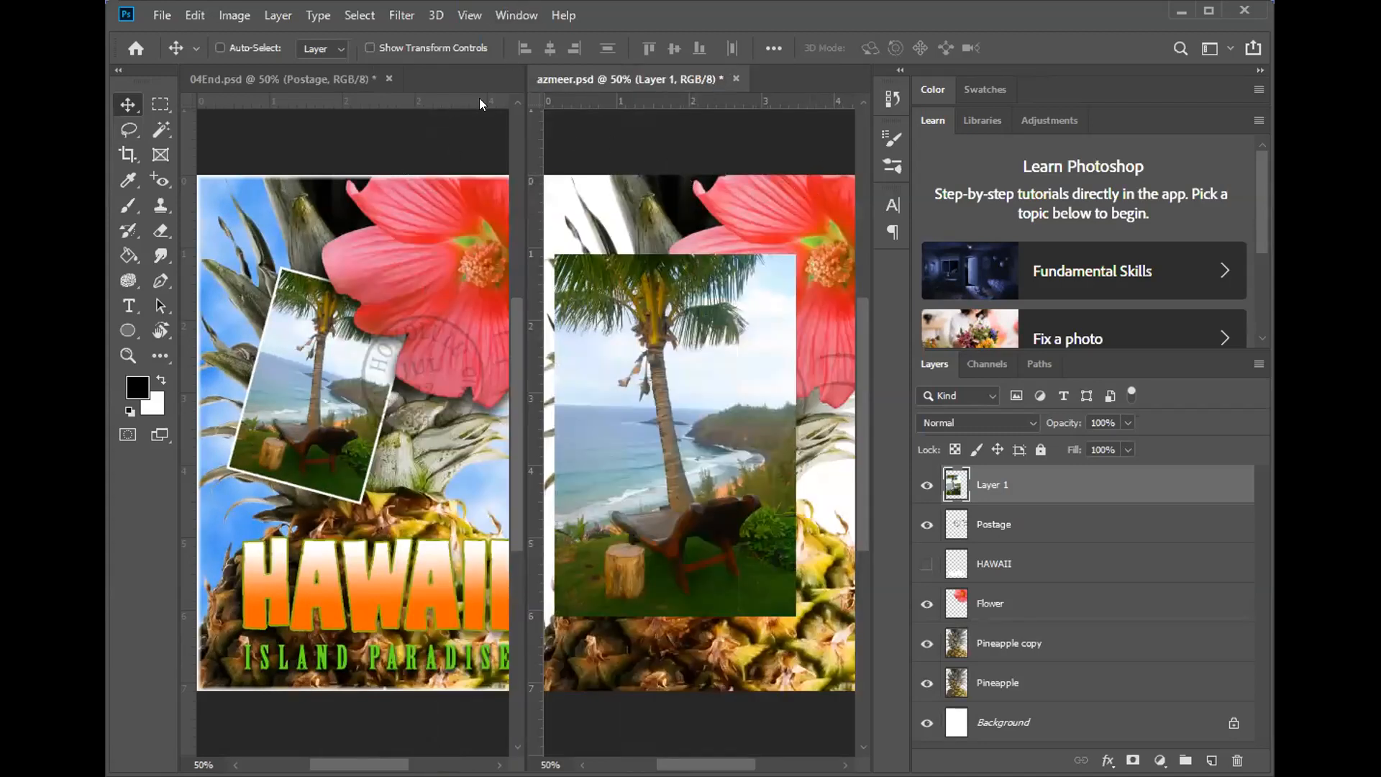
{"action": "left_click", "coordinate": [516, 15]}
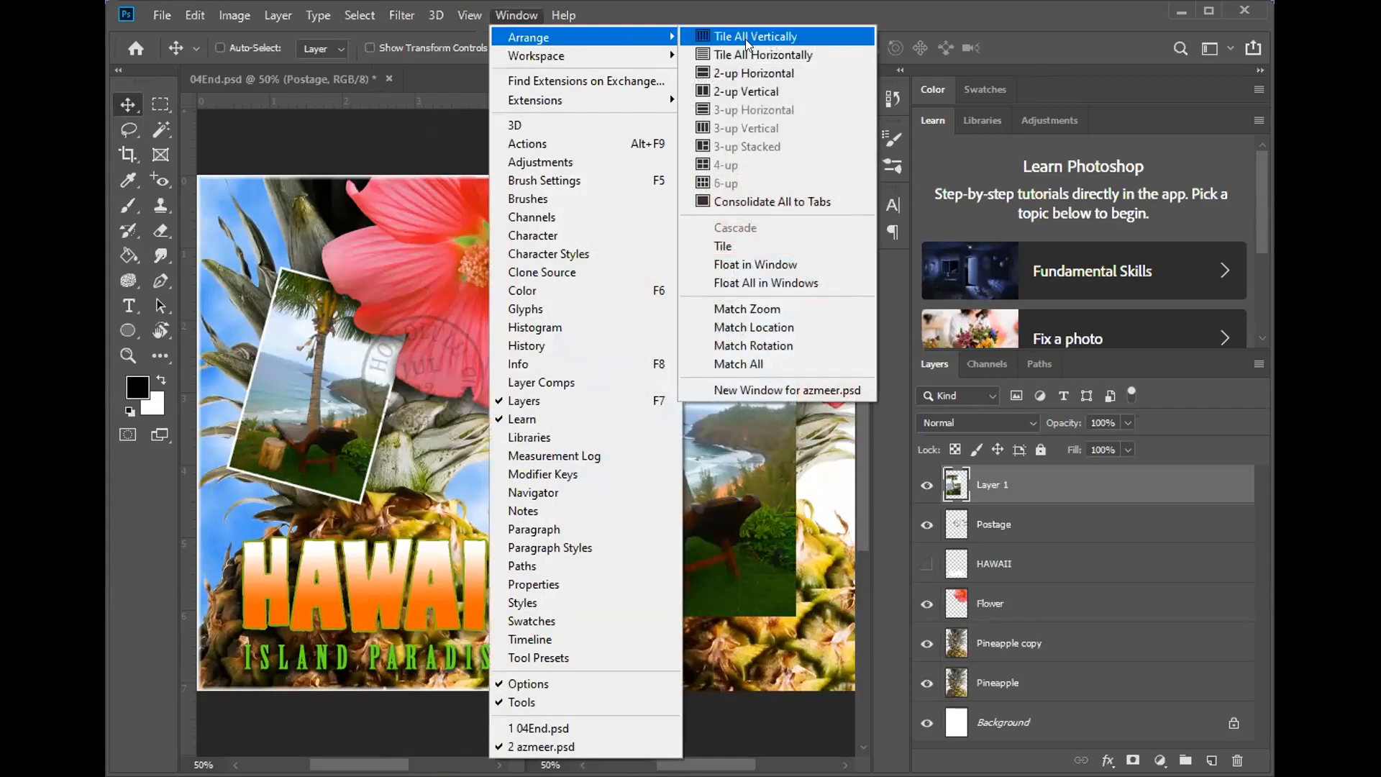
{"action": "left_click", "coordinate": [771, 201]}
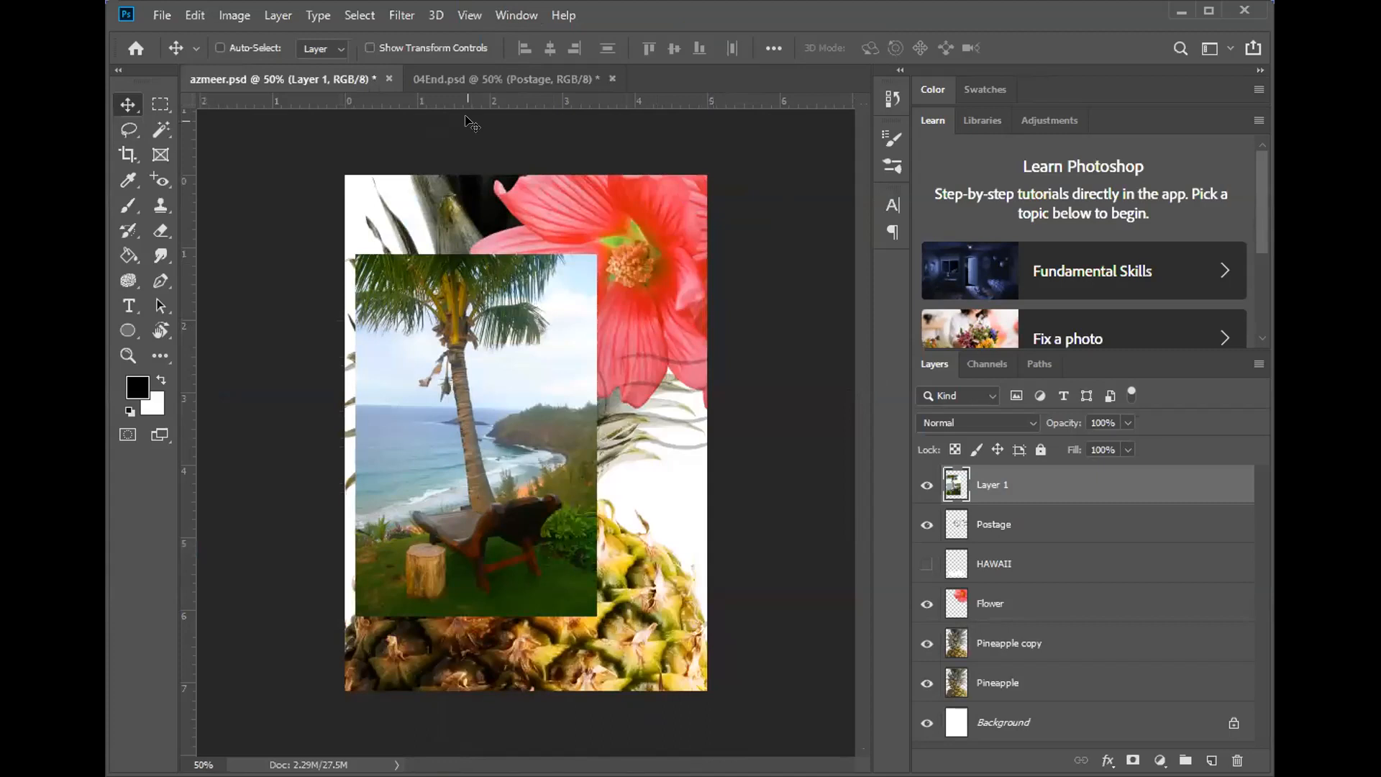
- Move the beach photo right toward the middle of the working copy and rename its layer "beach"
{"action": "left_click", "coordinate": [469, 76]}
{"action": "left_click", "coordinate": [293, 77]}
{"action": "left_click_drag", "start_coordinate": [465, 389], "coordinate": [535, 386]}
{"action": "double_click", "coordinate": [993, 485]}
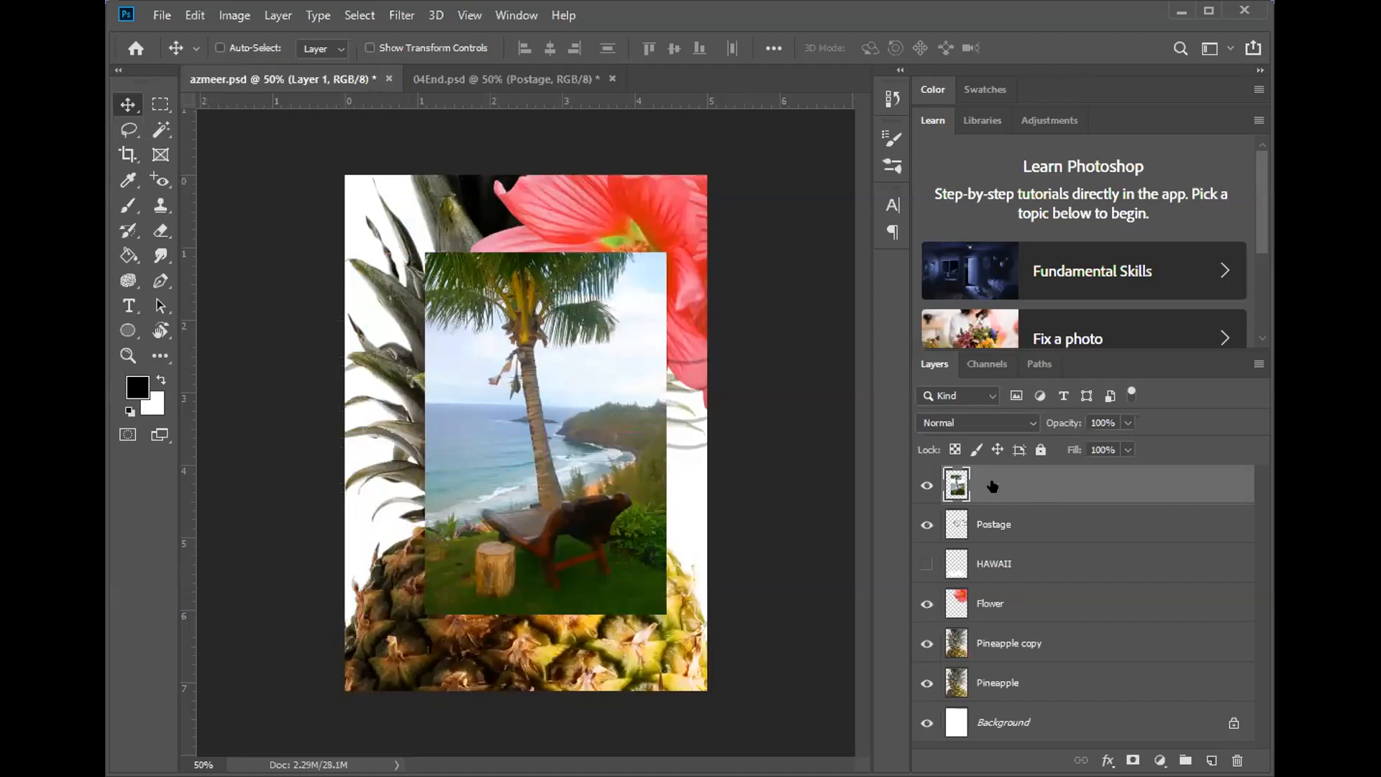
{"action": "type", "text": "beach"}
{"action": "key", "text": "Return"}
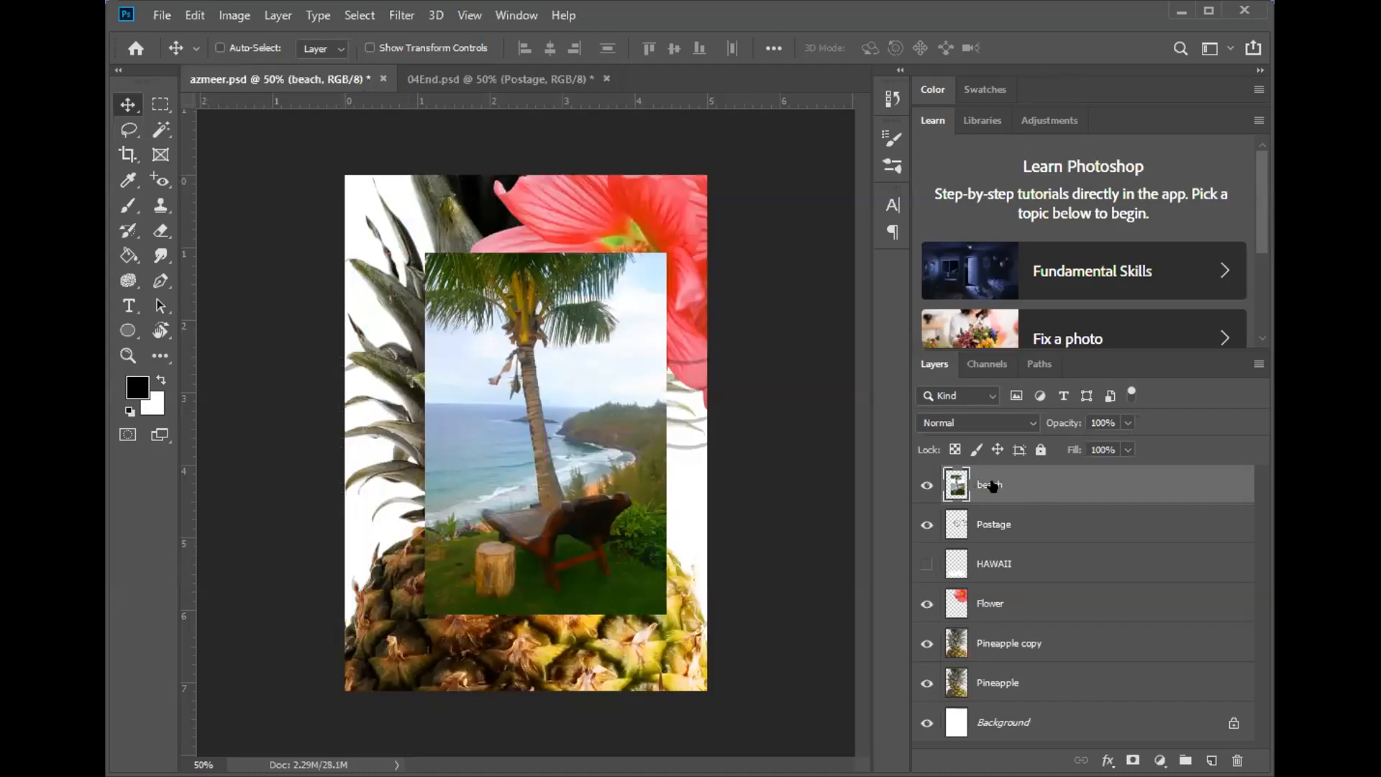
- Using 04End.psd as reference, Free Transform the beach photo to about 52.8% scale and 15.7° clockwise rotation, placing it over the pineapple crown beside the flower
{"action": "left_click", "coordinate": [420, 79]}
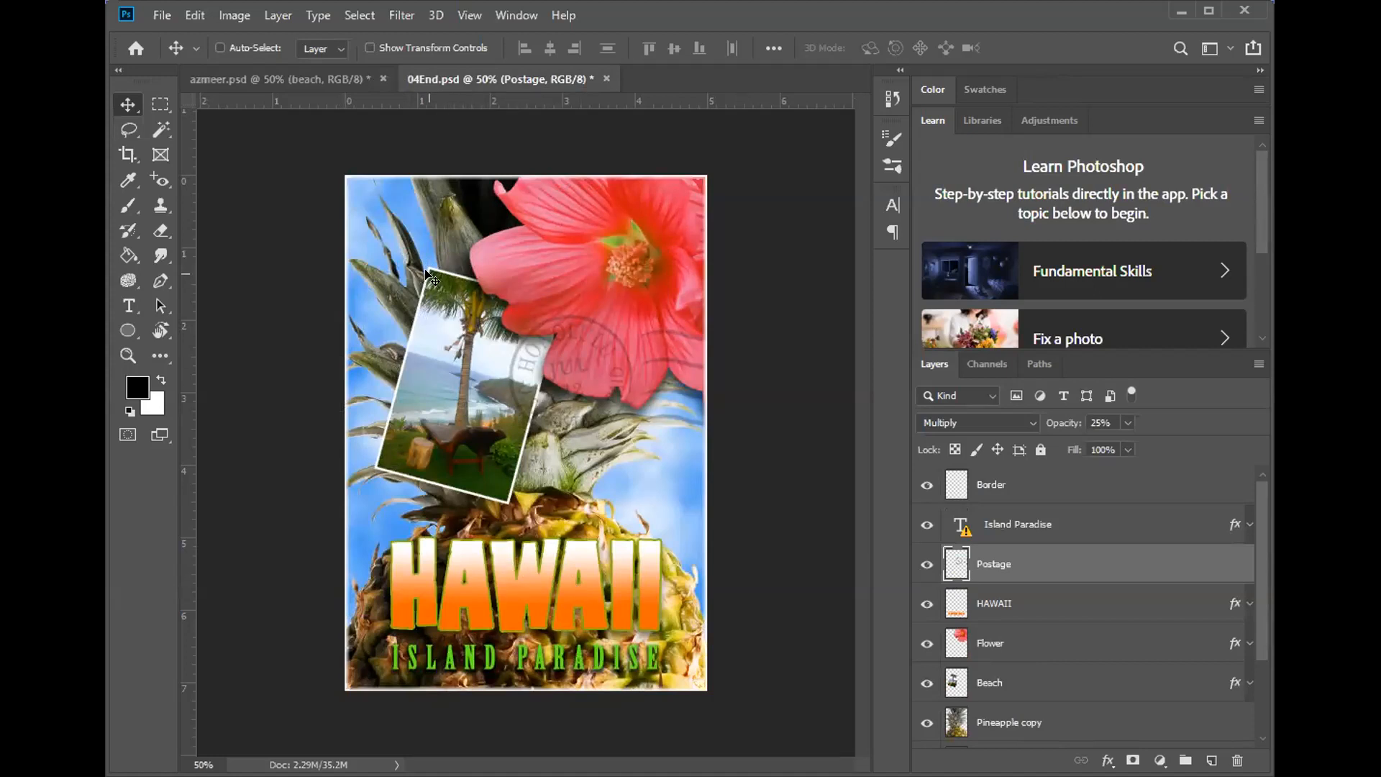
{"action": "left_click", "coordinate": [285, 72]}
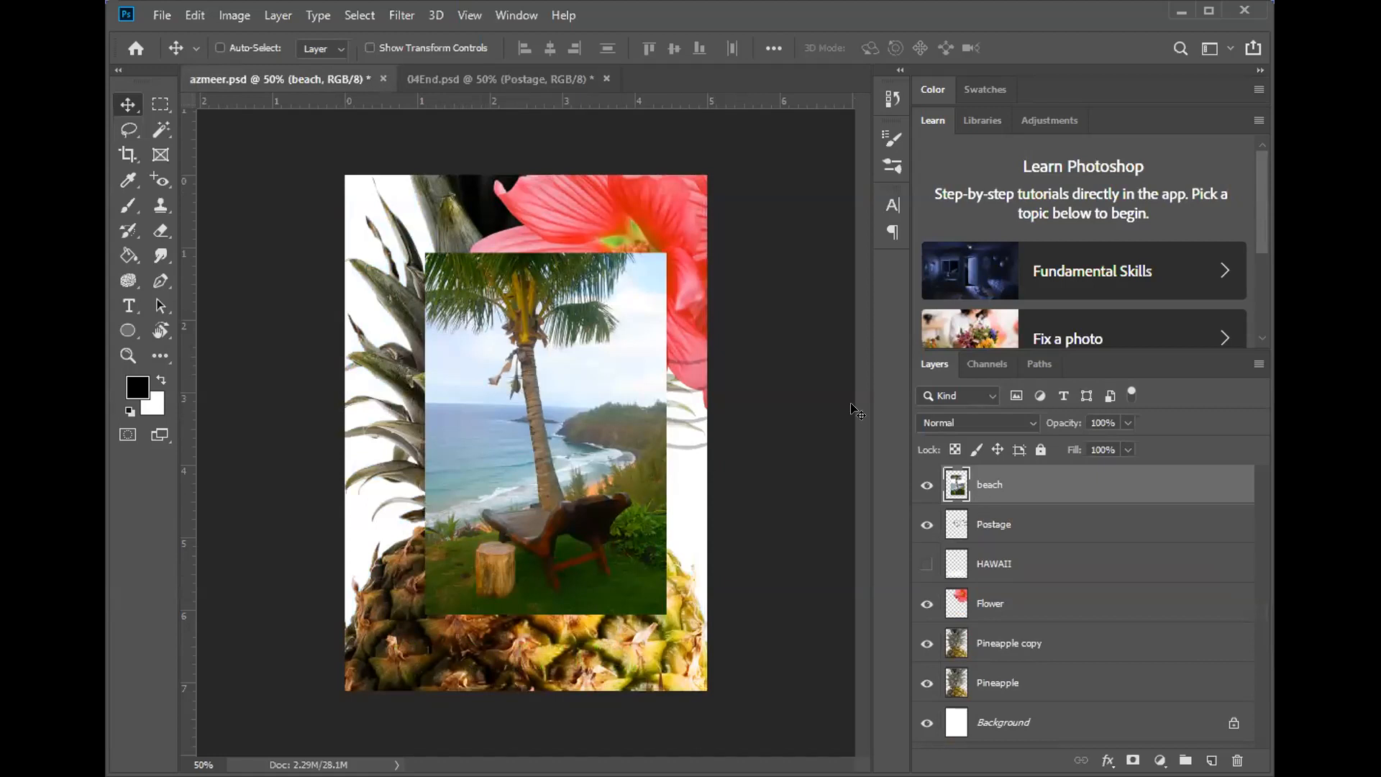
{"action": "left_click", "coordinate": [195, 15]}
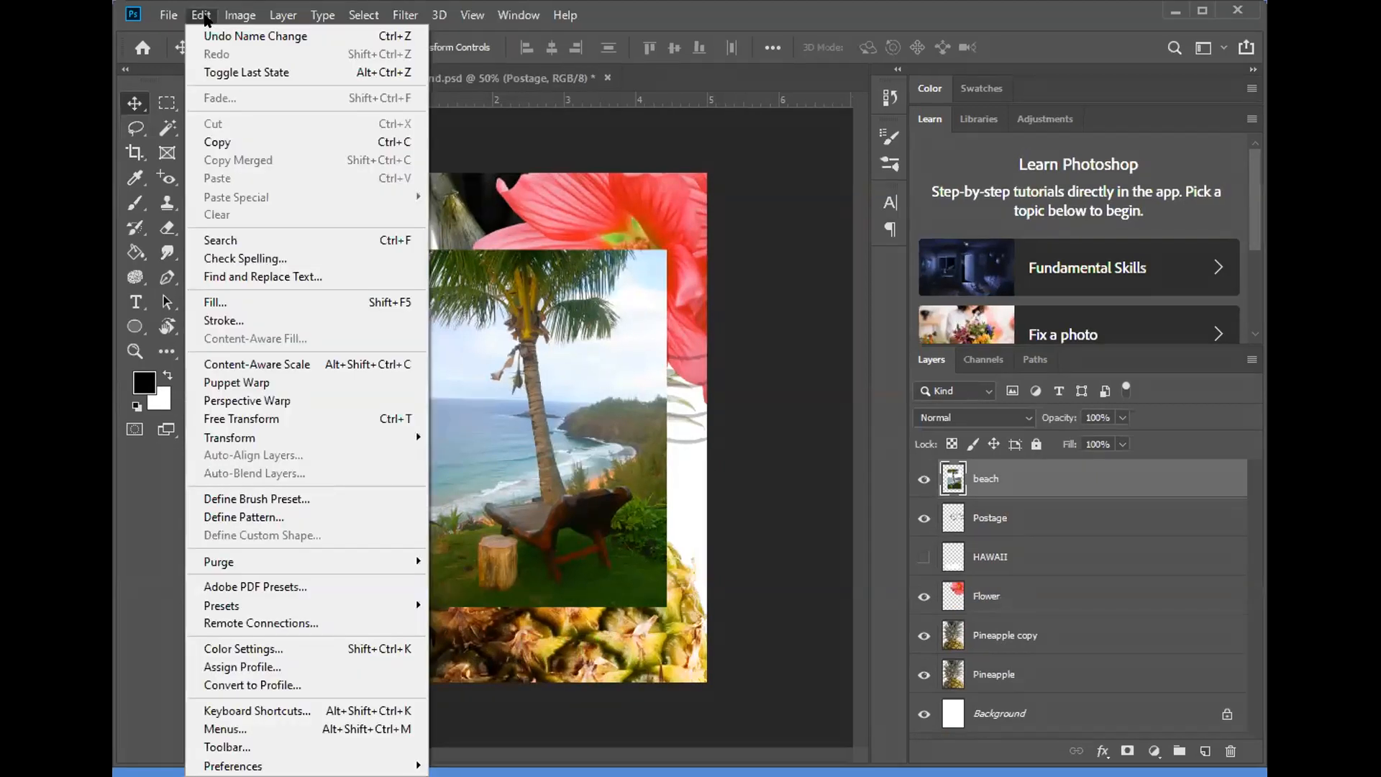
{"action": "left_click", "coordinate": [248, 418]}
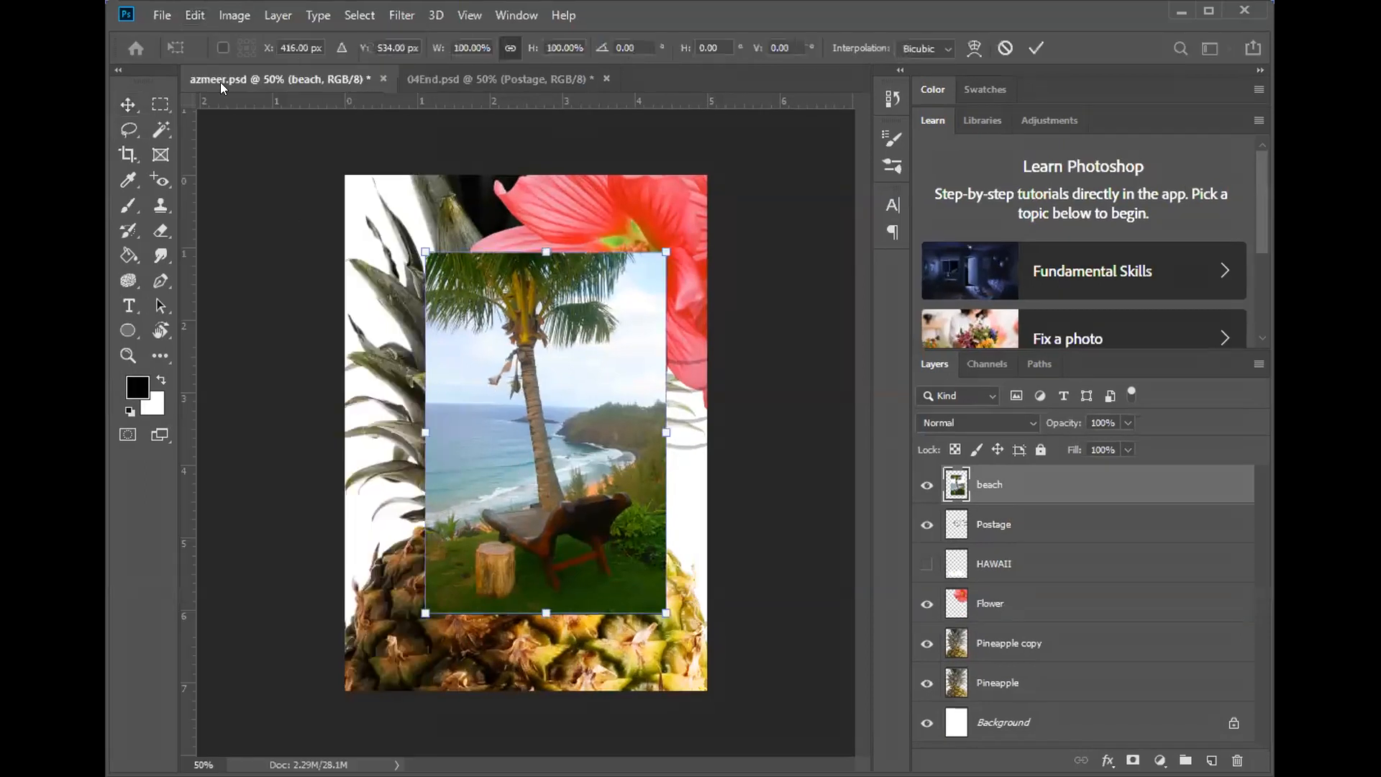
{"action": "left_click", "coordinate": [189, 19]}
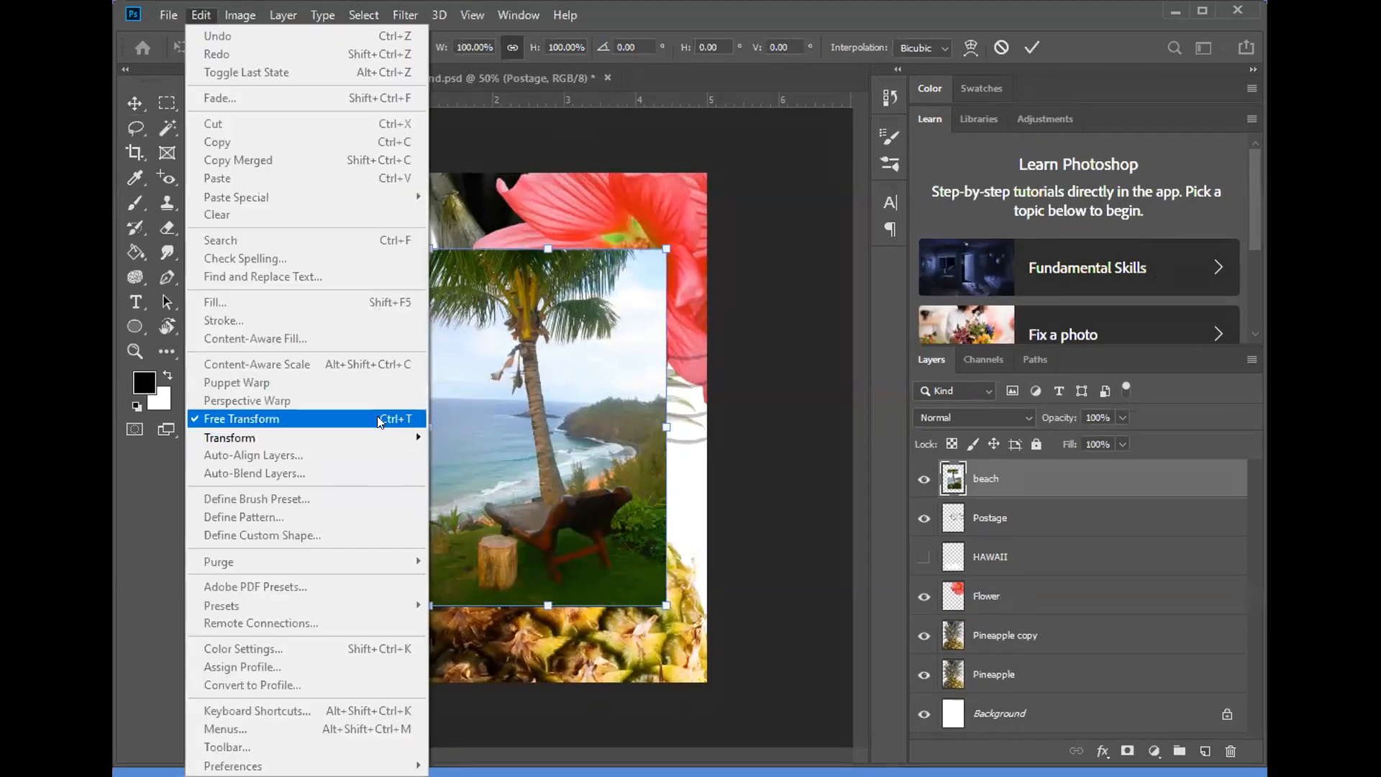
{"action": "left_click", "coordinate": [665, 298]}
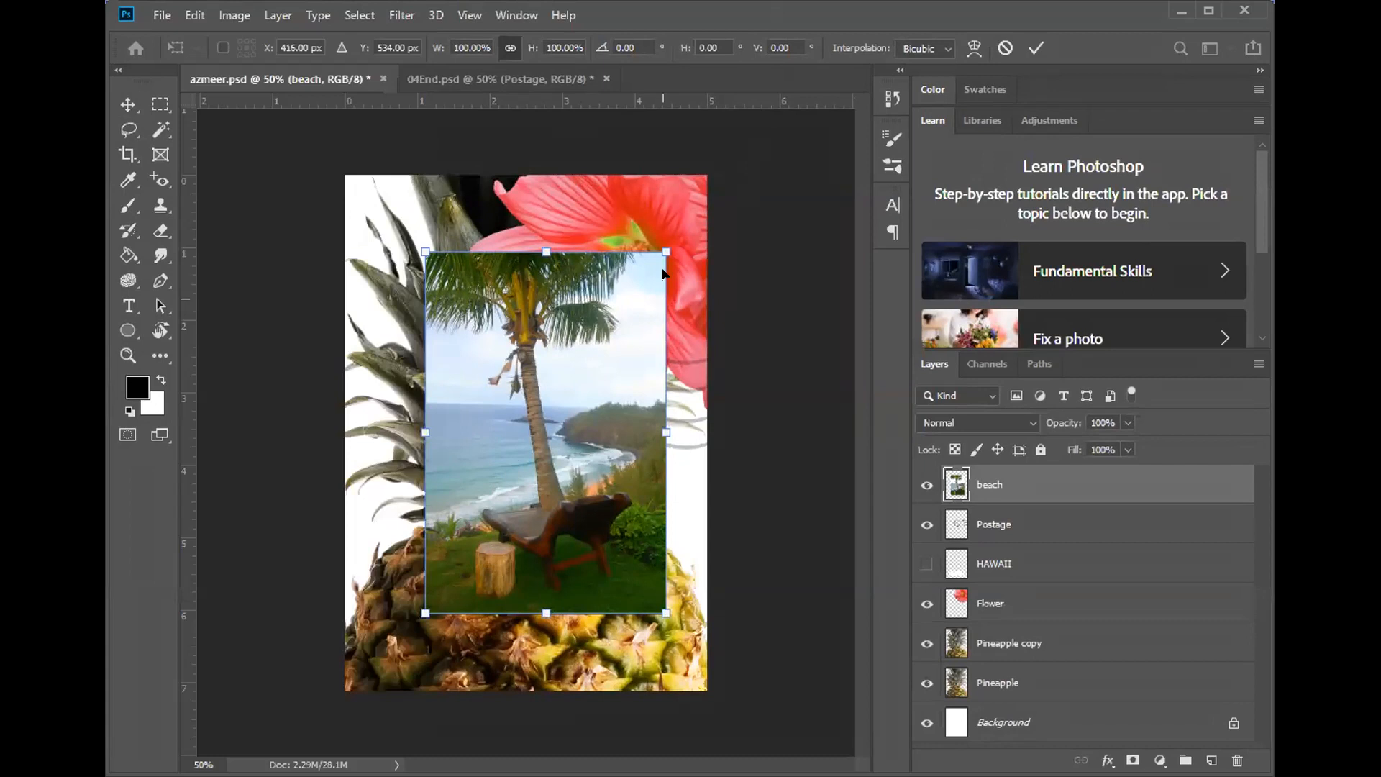
{"action": "left_click_drag", "start_coordinate": [665, 250], "coordinate": [540, 418]}
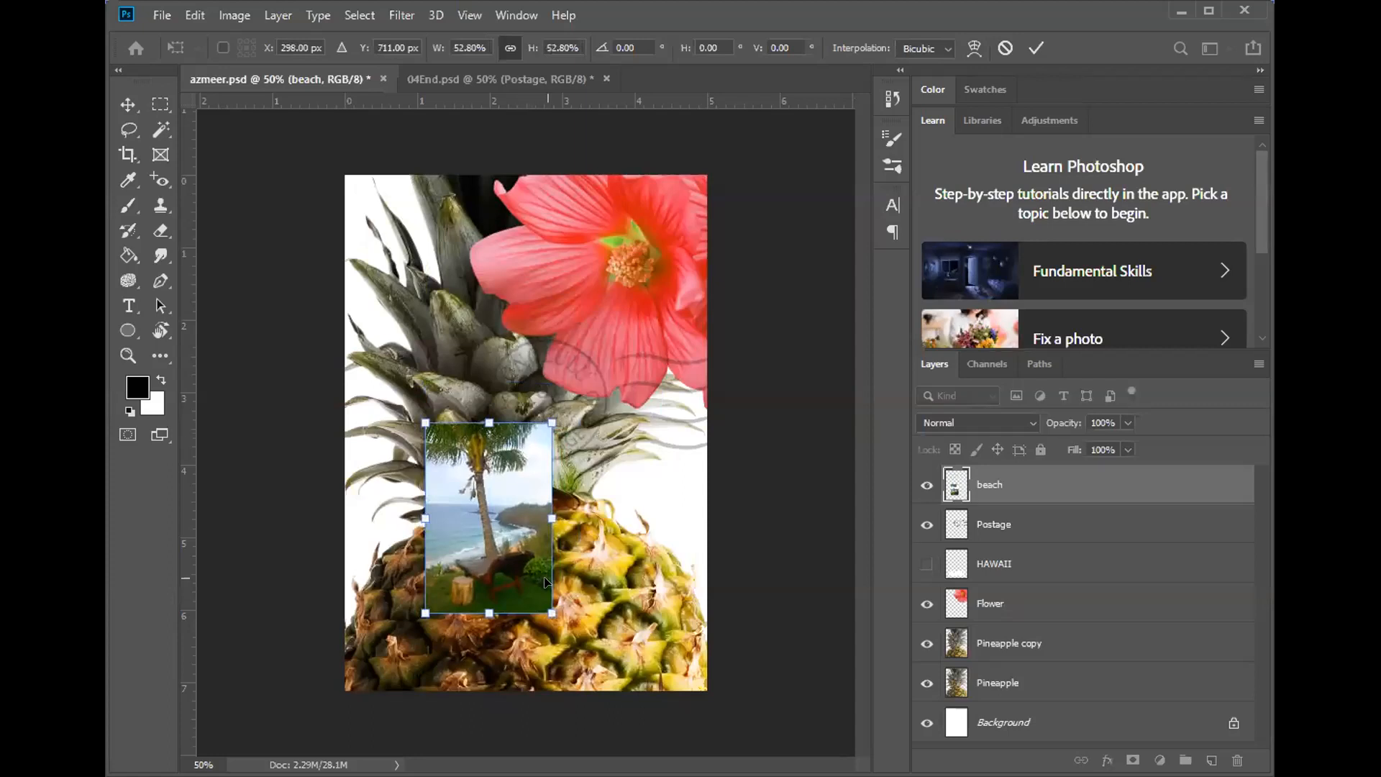
{"action": "left_click_drag", "start_coordinate": [575, 400], "coordinate": [598, 433]}
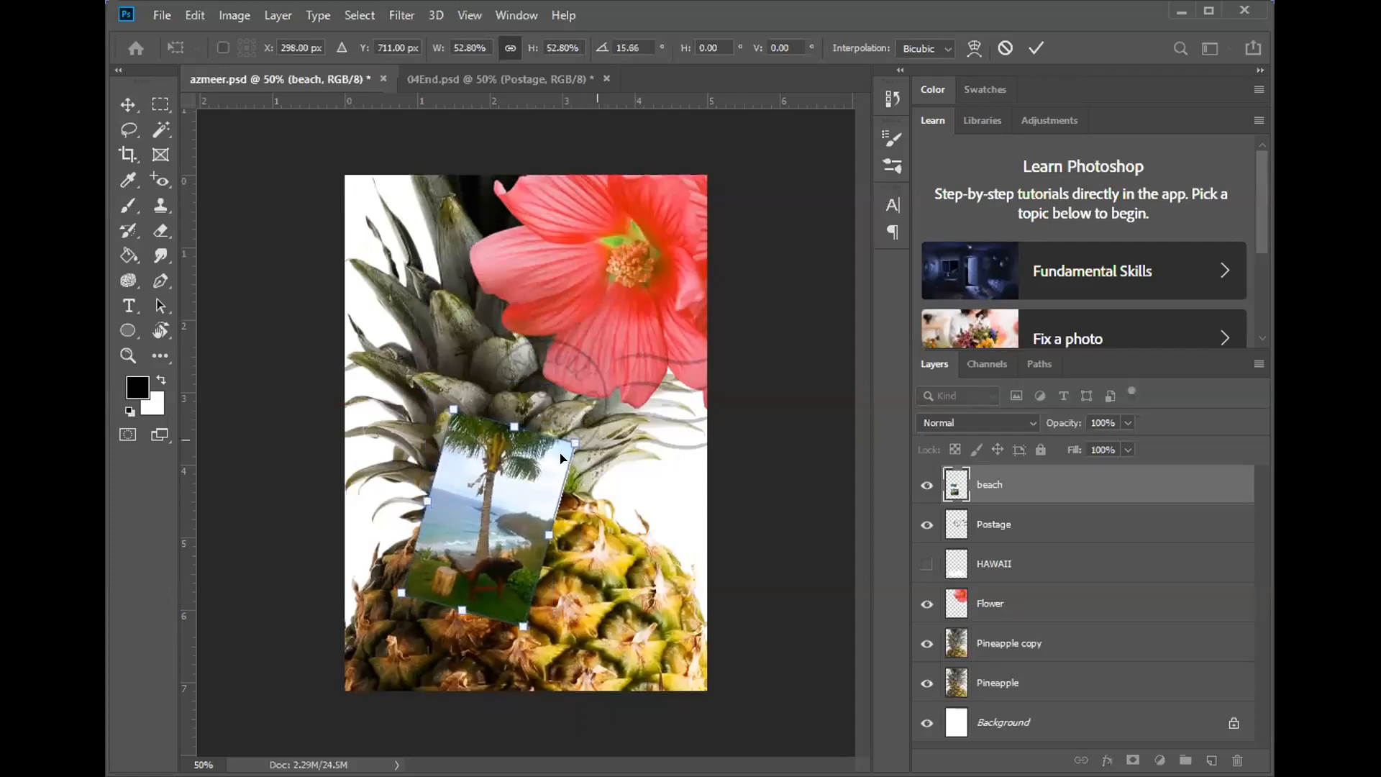
{"action": "left_click_drag", "start_coordinate": [516, 512], "coordinate": [498, 377]}
{"action": "key", "text": "Return"}
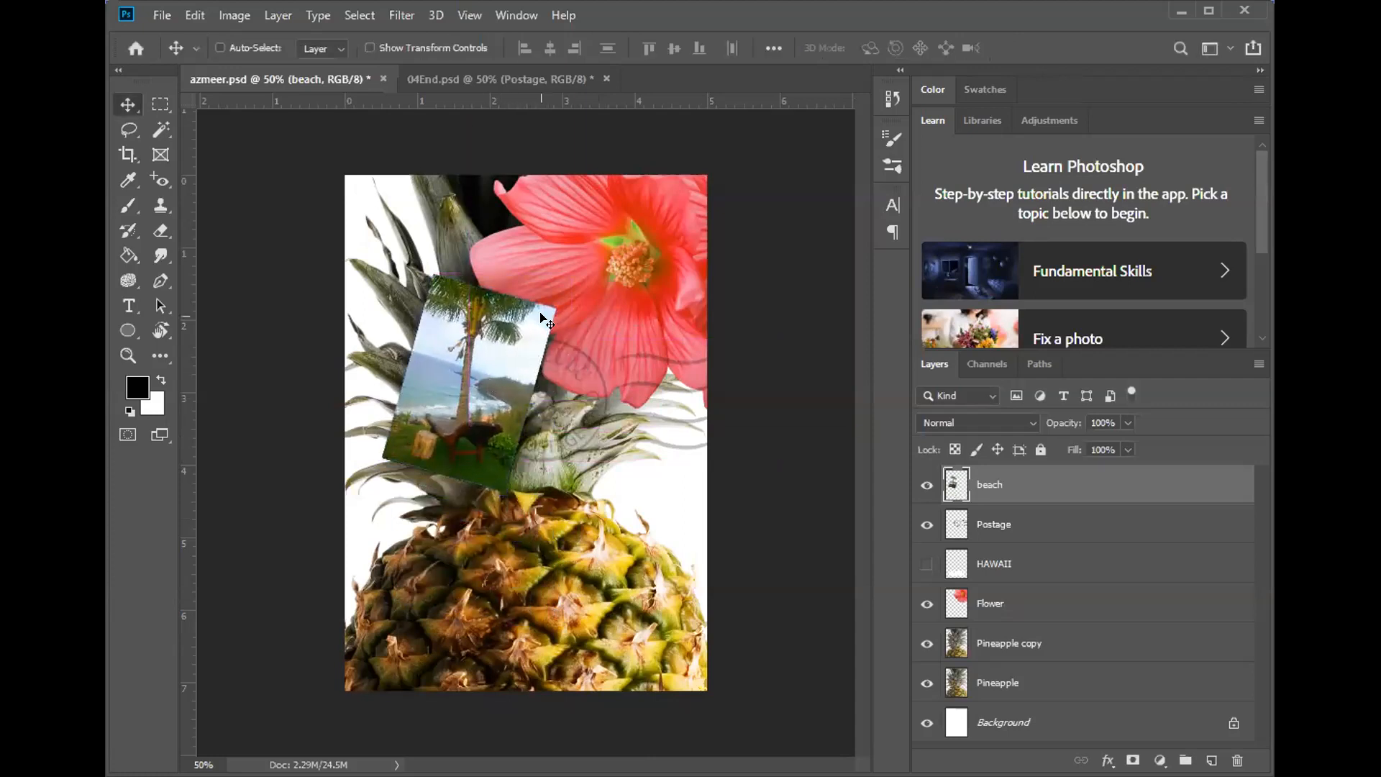
- Check the layer order in 04End.psd, place the beach layer directly below Flower, and shift the photo slightly right and down
{"action": "left_click", "coordinate": [453, 79]}
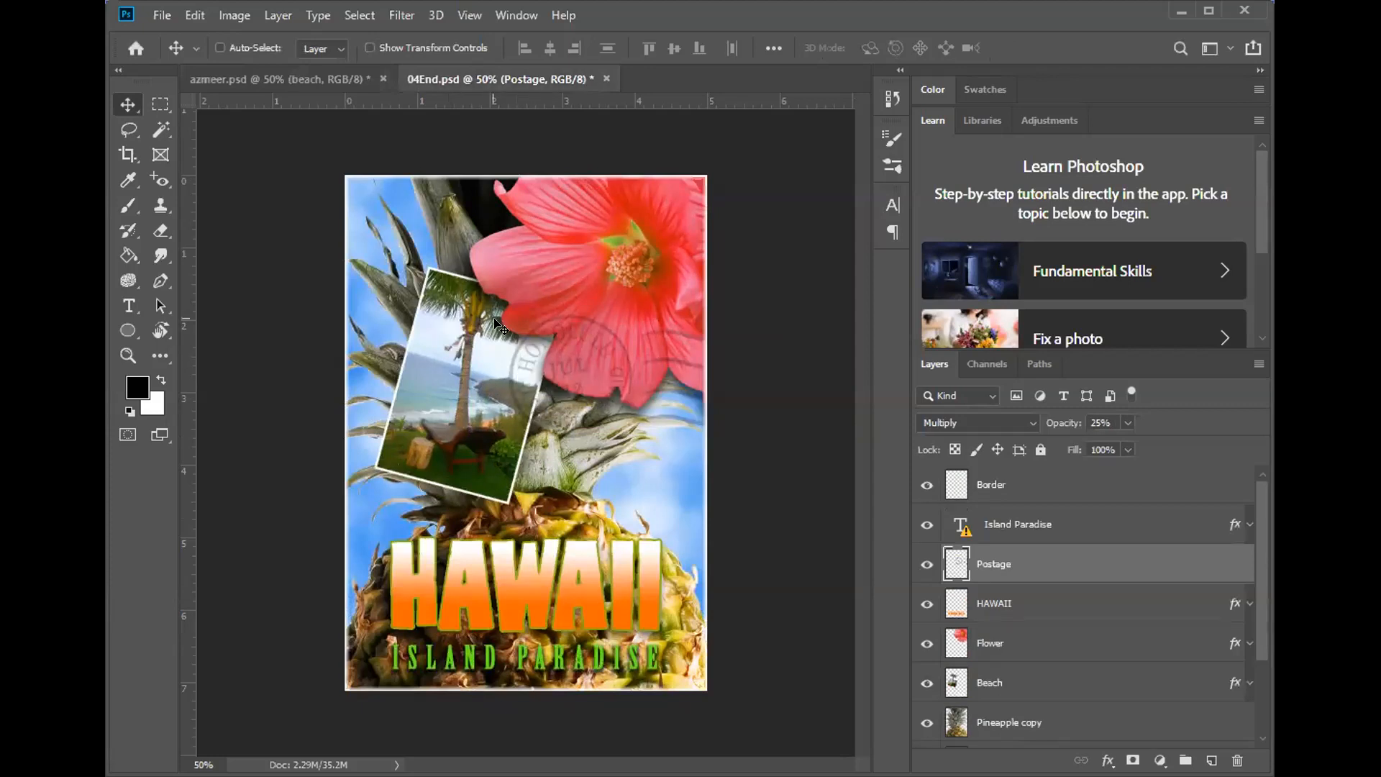
{"action": "left_click", "coordinate": [323, 79]}
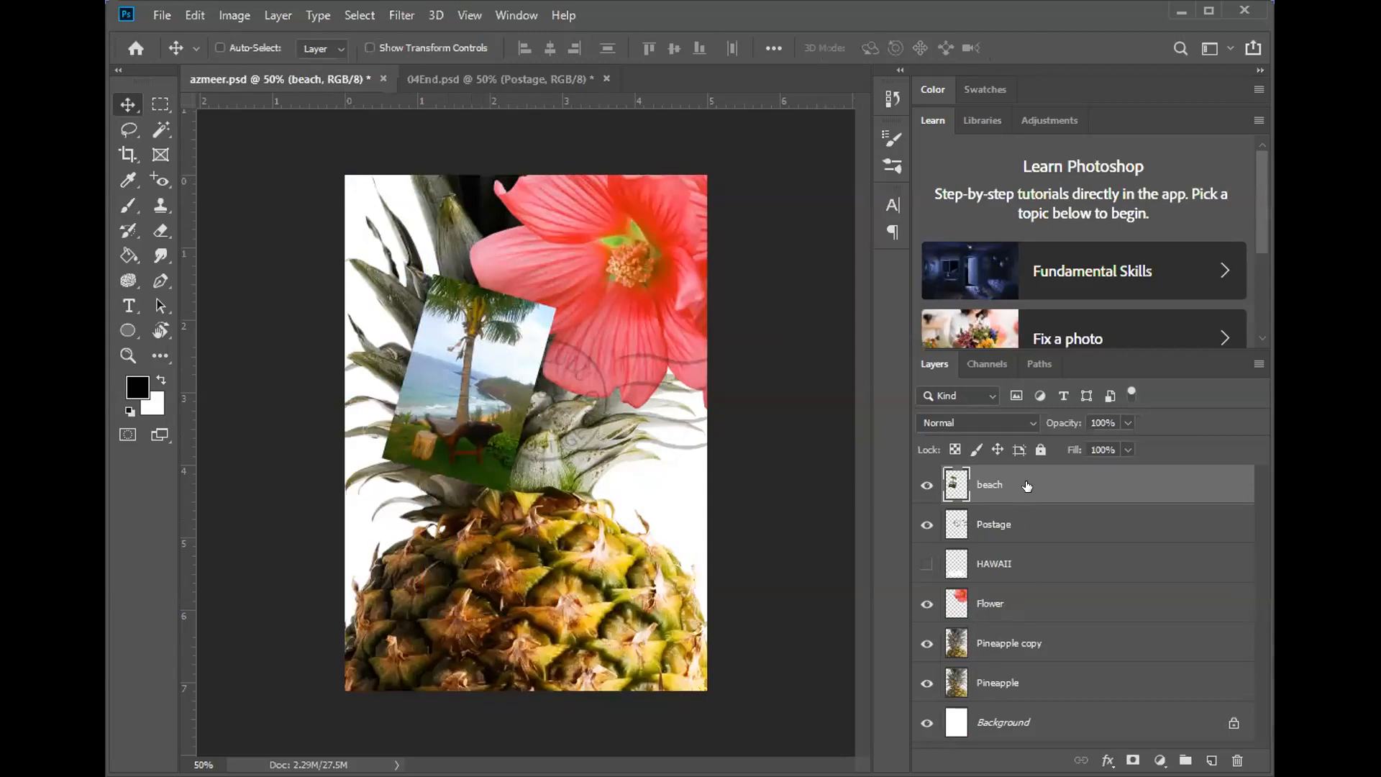
{"action": "left_click_drag", "start_coordinate": [1027, 481], "coordinate": [1028, 609]}
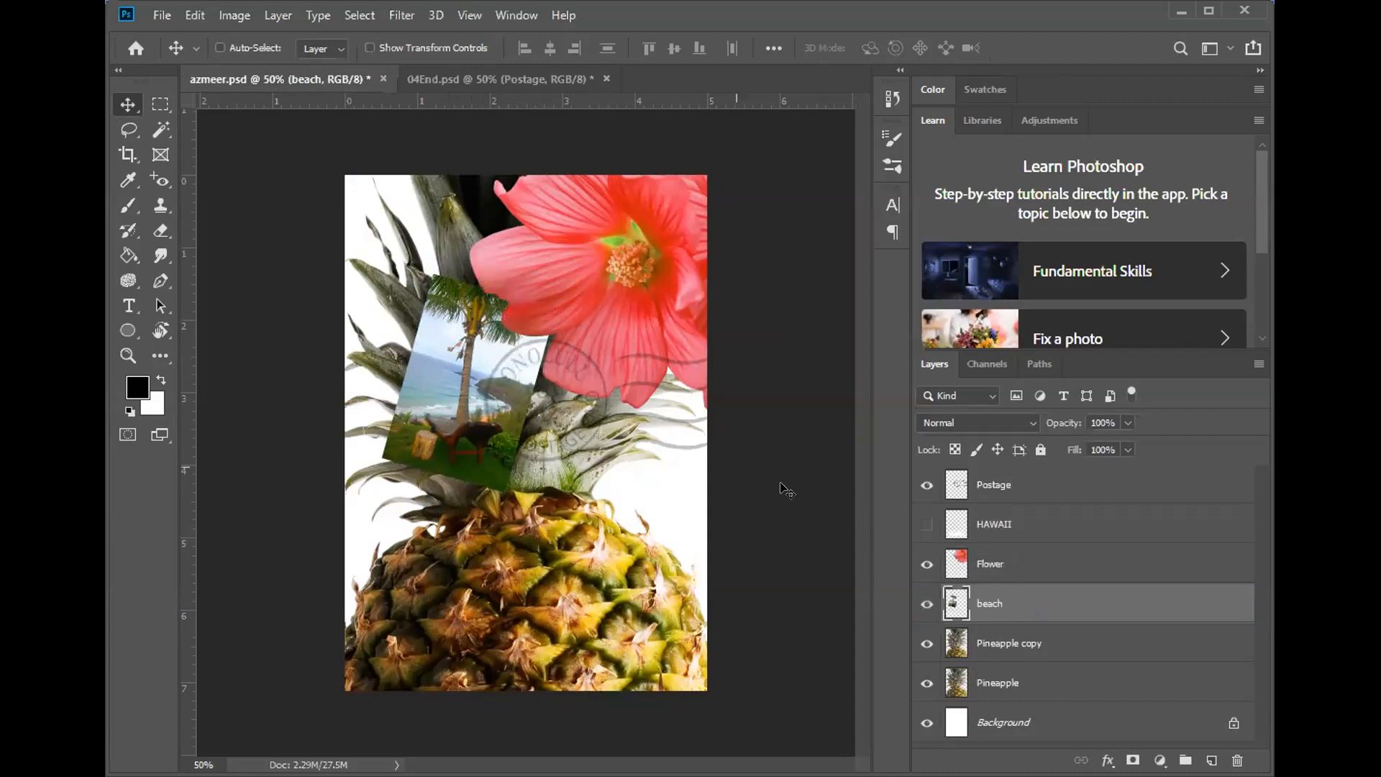
{"action": "left_click_drag", "start_coordinate": [455, 406], "coordinate": [472, 413]}
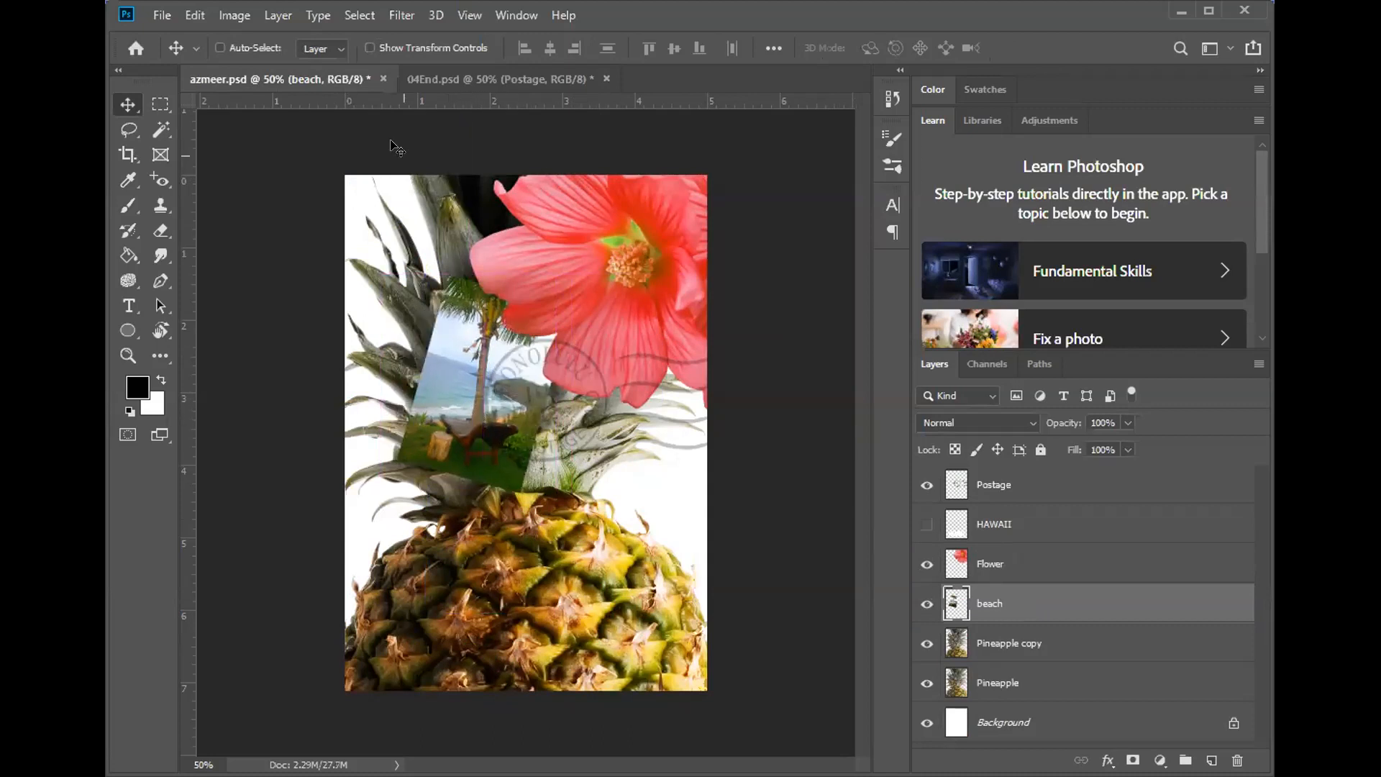
- Using 04End.psd as reference, add a Stroke effect with a white (#ffffff) color to the beach layer
{"action": "left_click", "coordinate": [461, 76]}
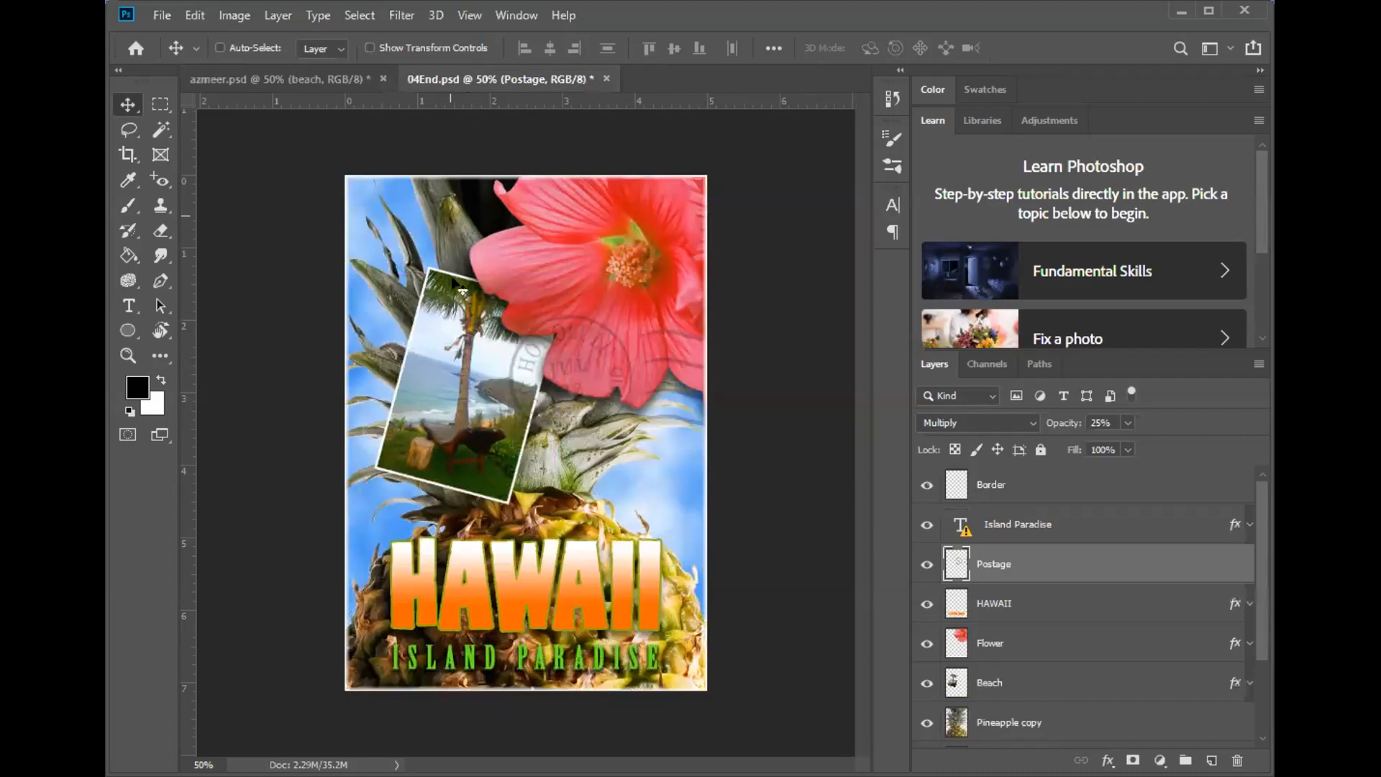
{"action": "left_click", "coordinate": [294, 78]}
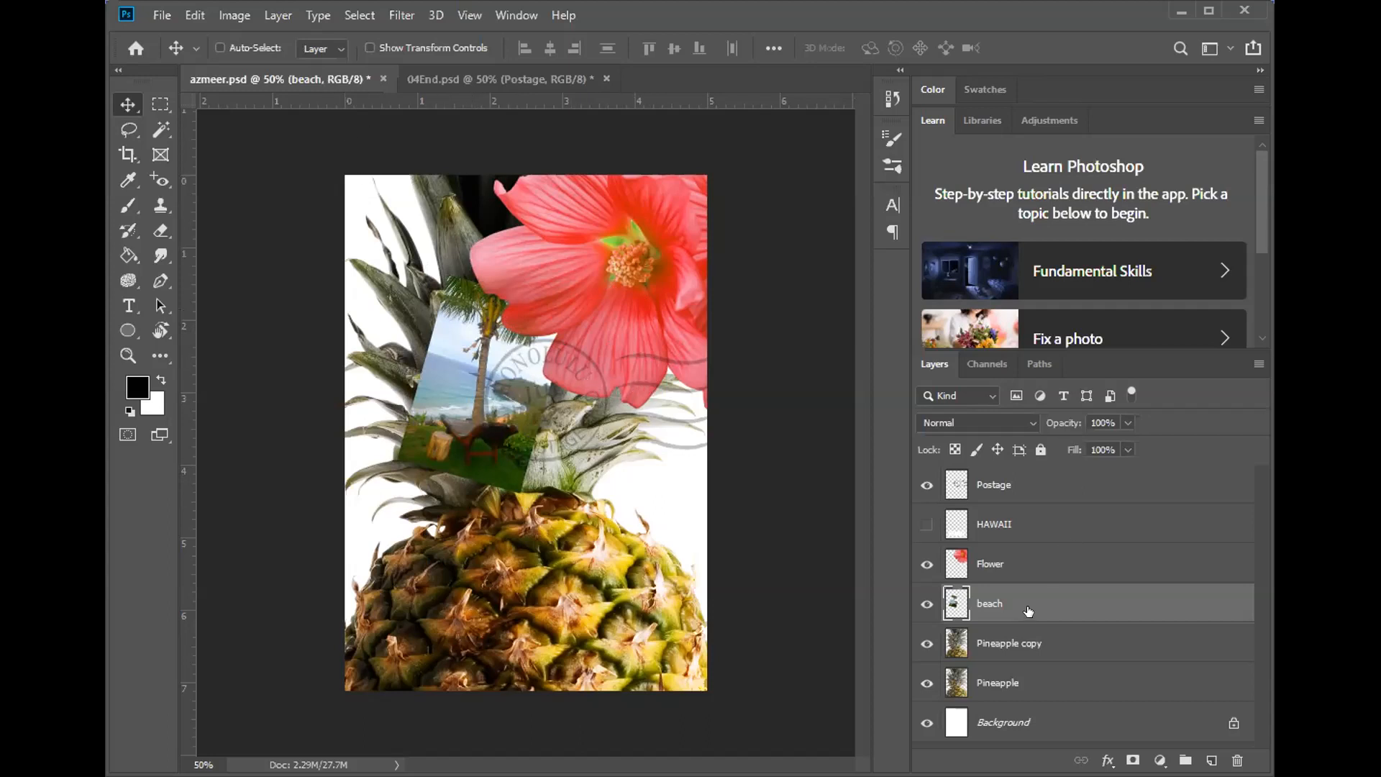
{"action": "left_click", "coordinate": [235, 14]}
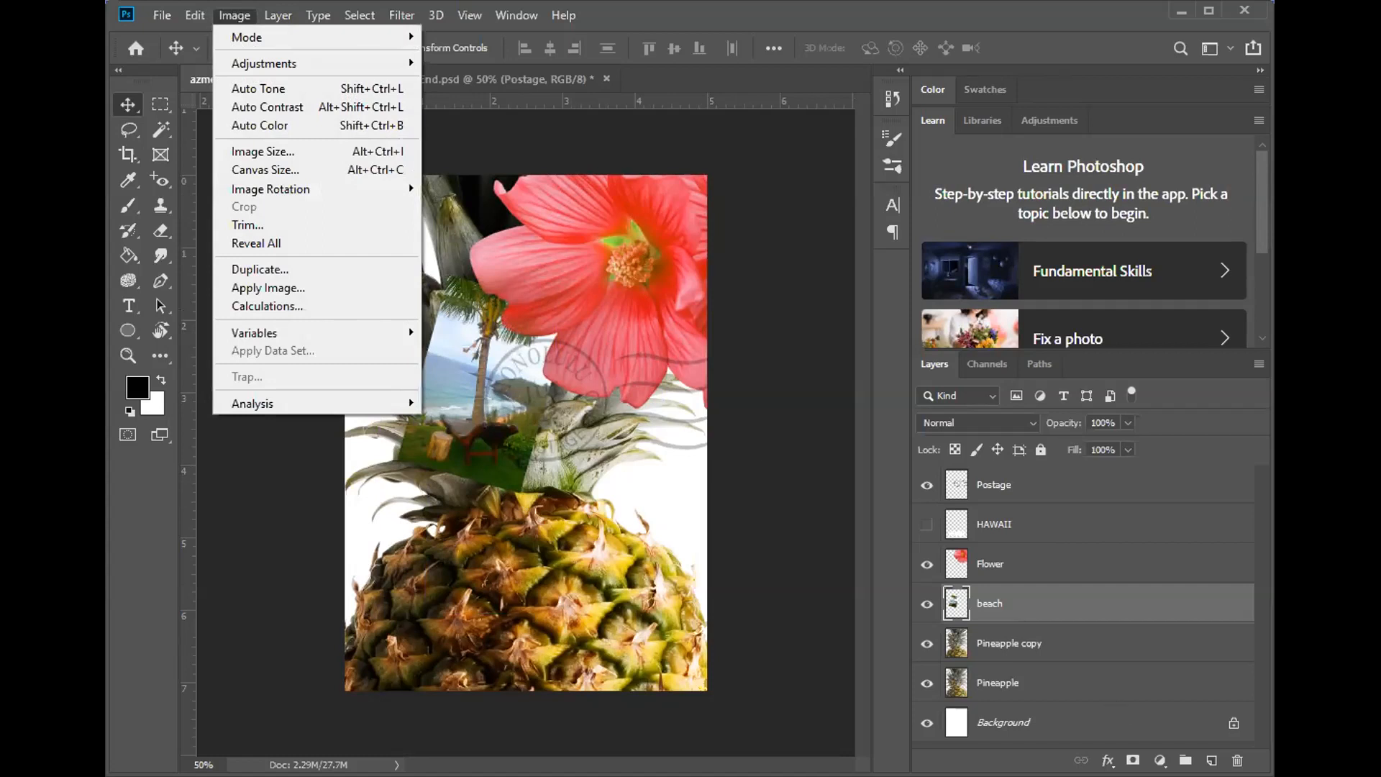
{"action": "left_click", "coordinate": [1108, 760]}
{"action": "left_click", "coordinate": [1108, 760]}
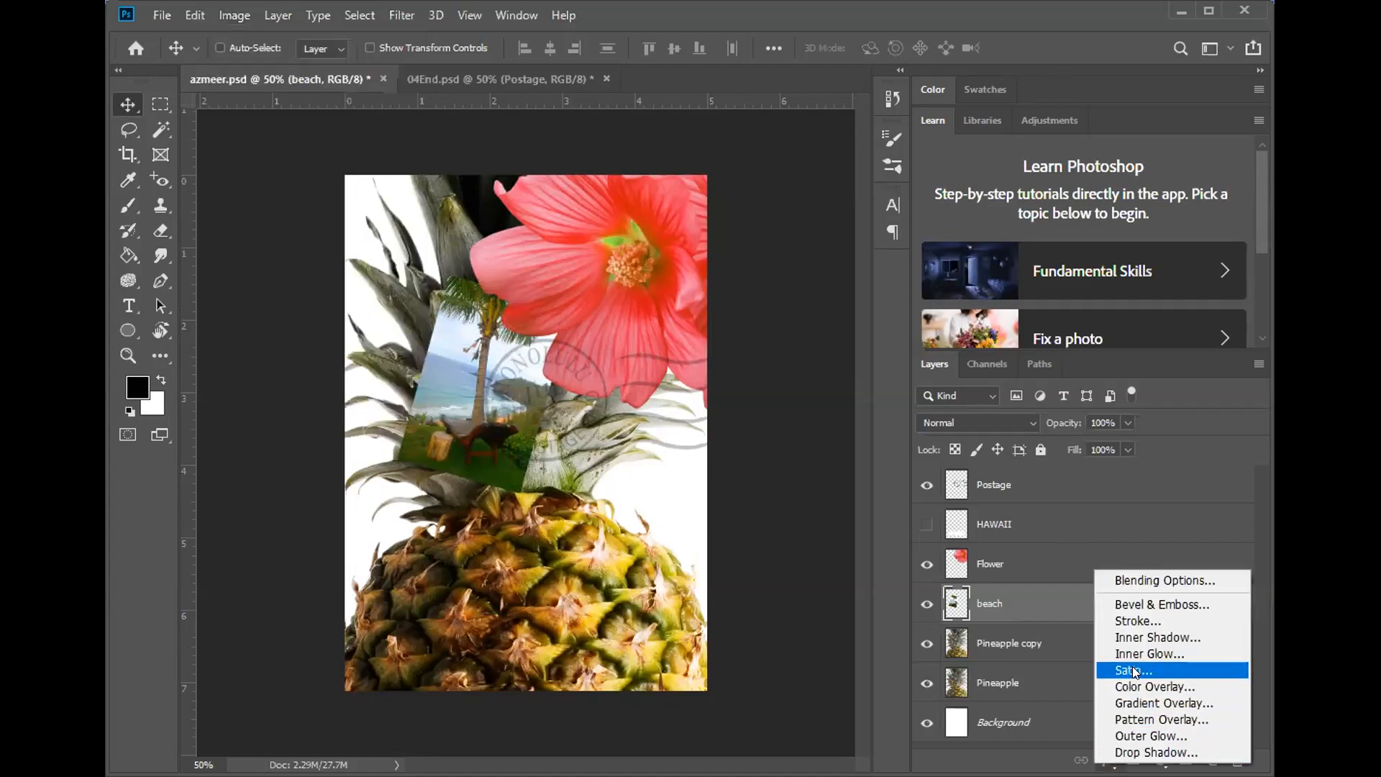
{"action": "left_click", "coordinate": [1158, 619]}
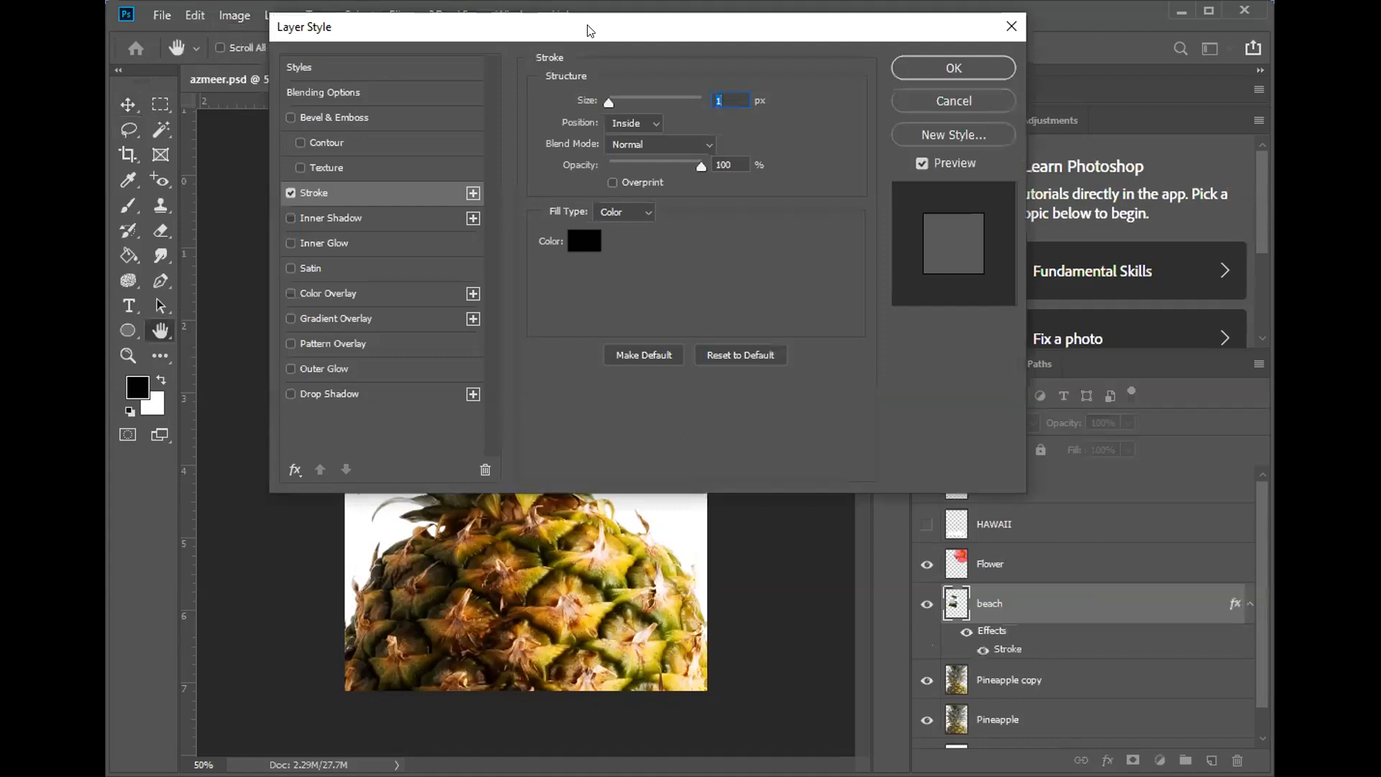
{"action": "left_click_drag", "start_coordinate": [586, 31], "coordinate": [823, 98]}
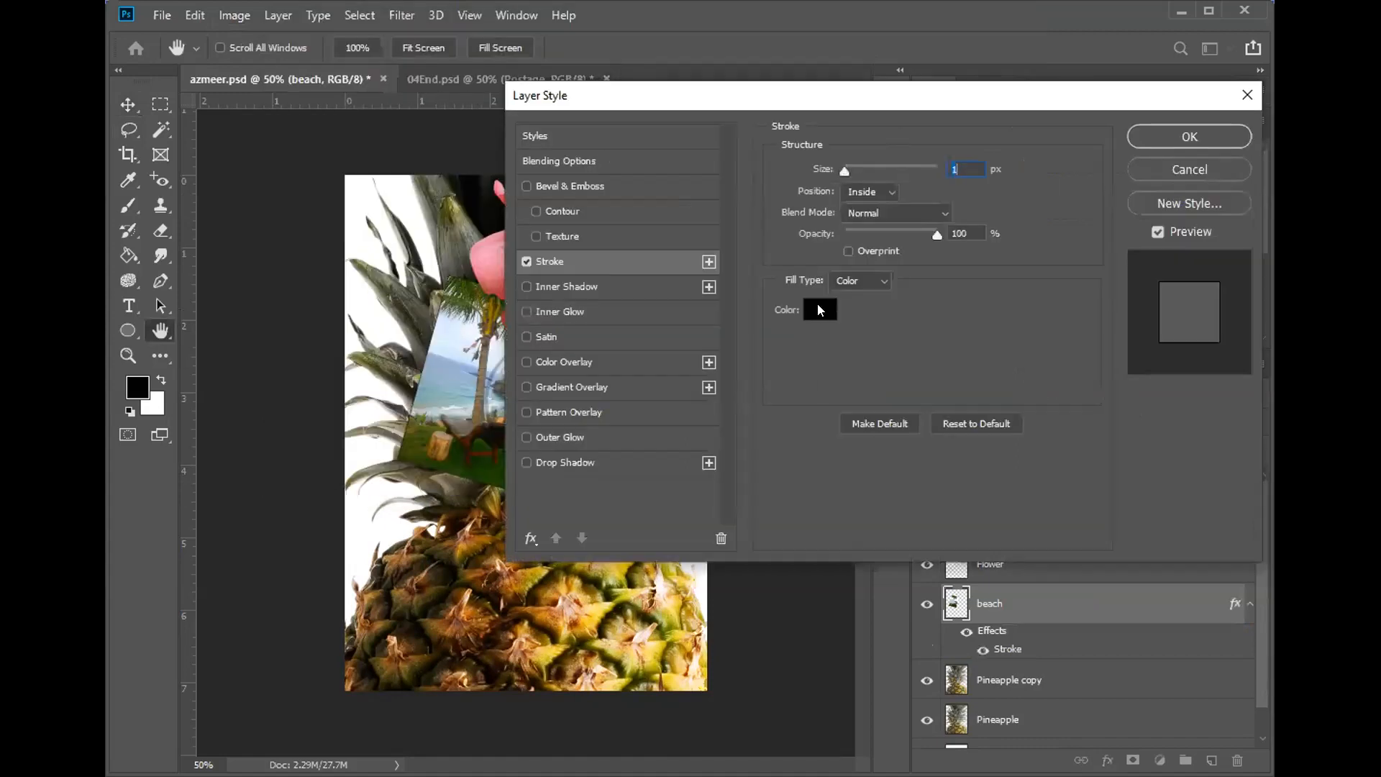
{"action": "left_click", "coordinate": [816, 309]}
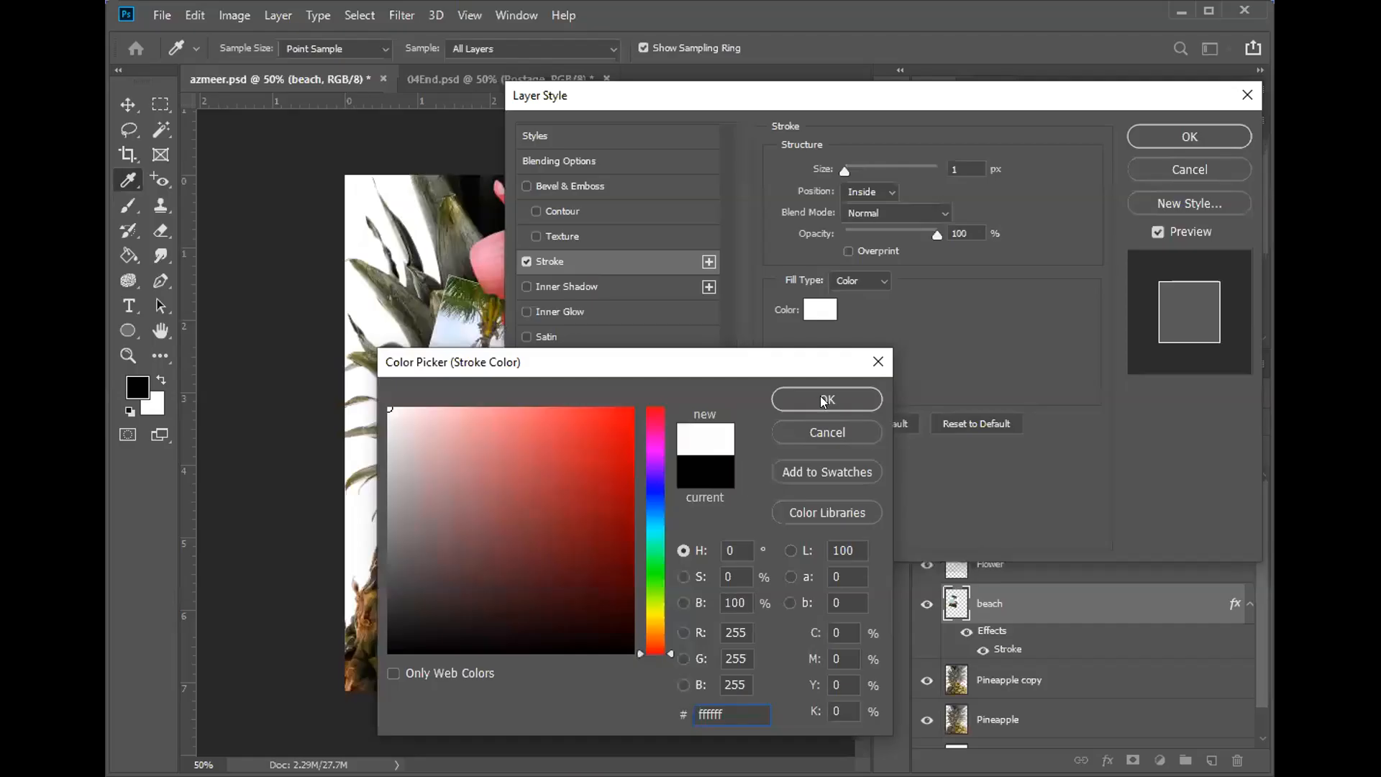
{"action": "left_click", "coordinate": [824, 401]}
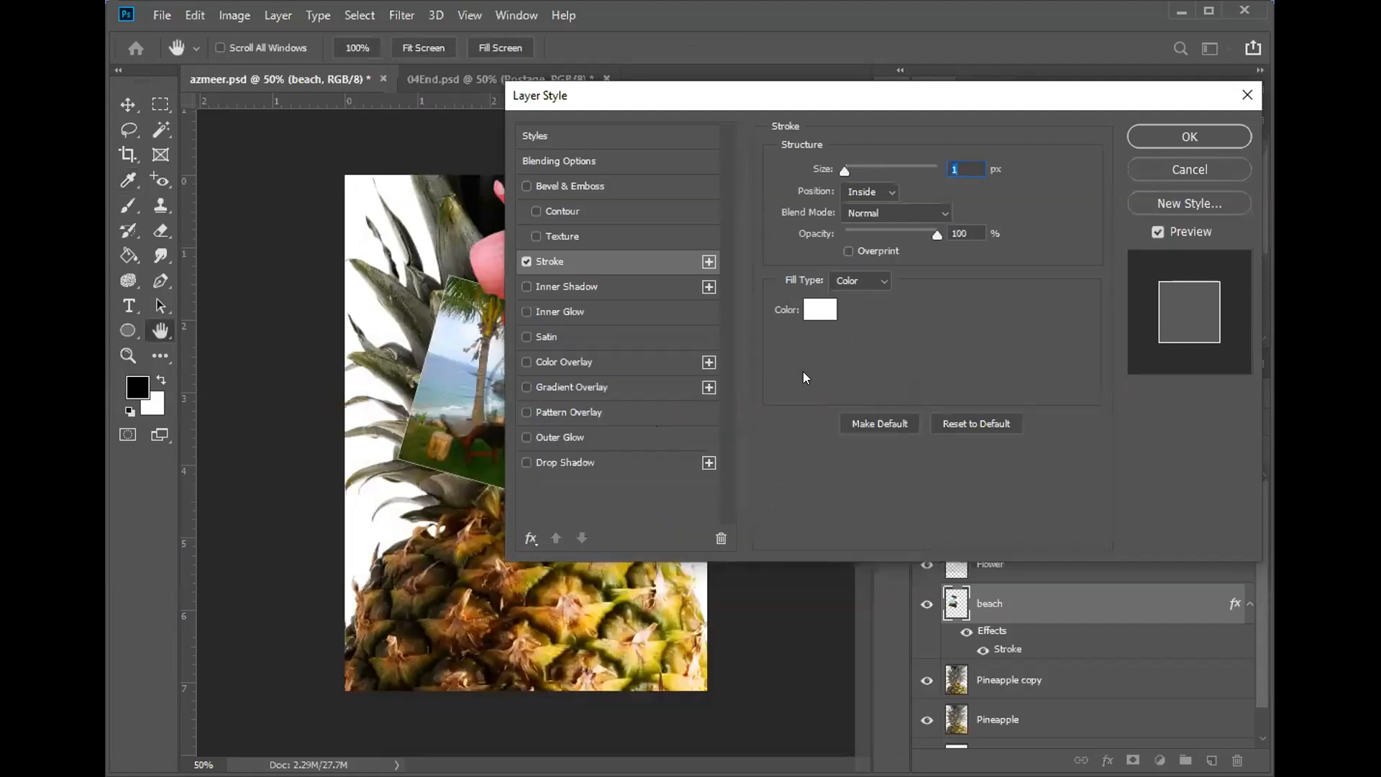
- Set the beach layer's stroke size to 5 px
{"action": "left_click_drag", "start_coordinate": [838, 164], "coordinate": [850, 164]}
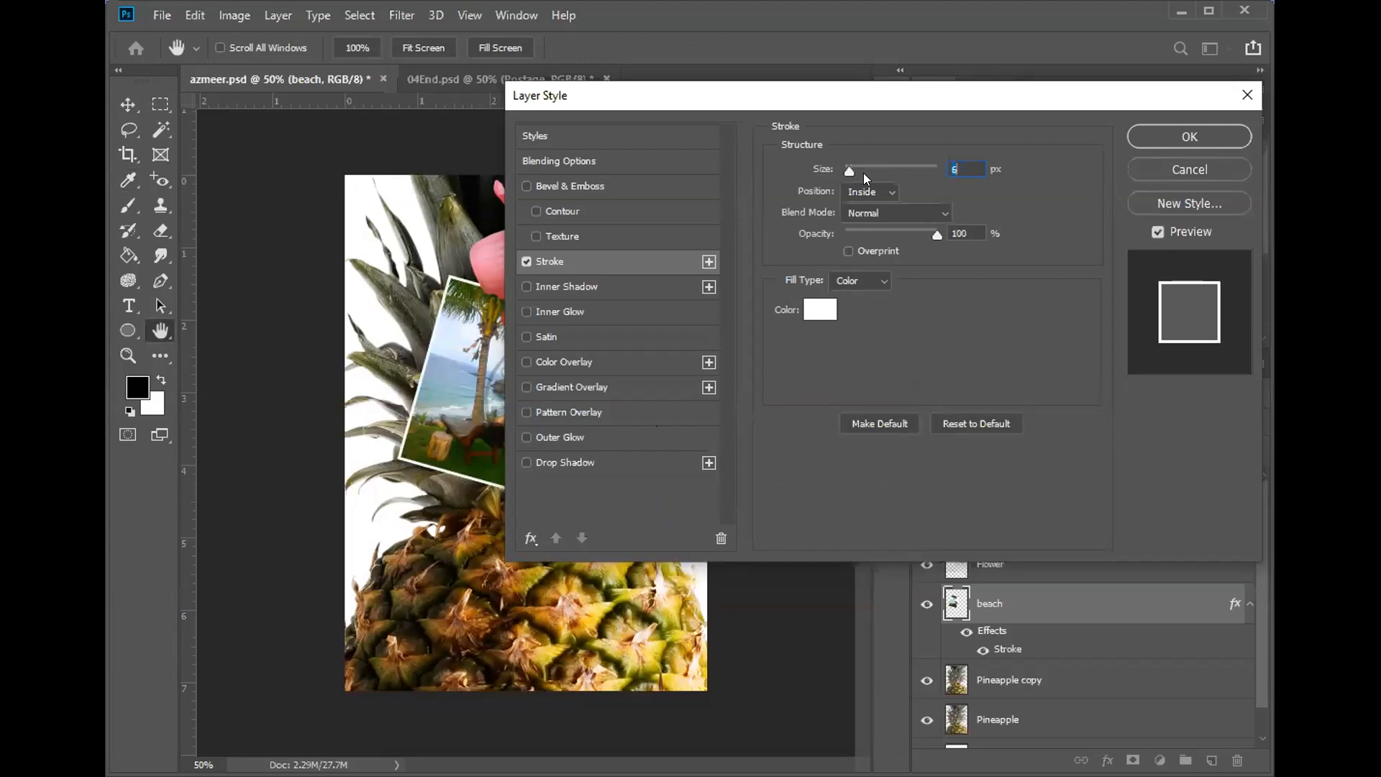
{"action": "double_click", "coordinate": [948, 163]}
{"action": "type", "text": "5"}
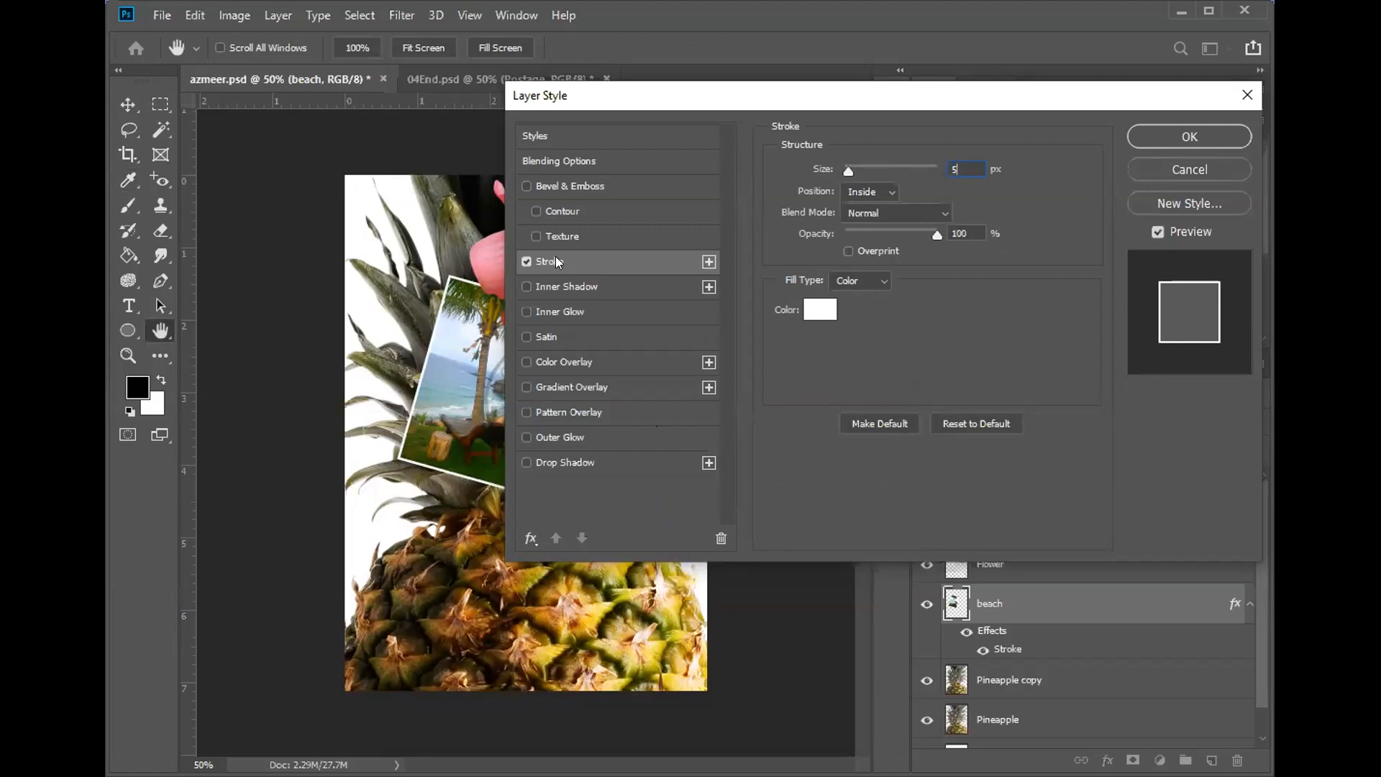
- Add a Drop Shadow to the beach layer with distance 18 px, spread 10% and size 18 px, and apply the layer style
{"action": "left_click", "coordinate": [561, 463]}
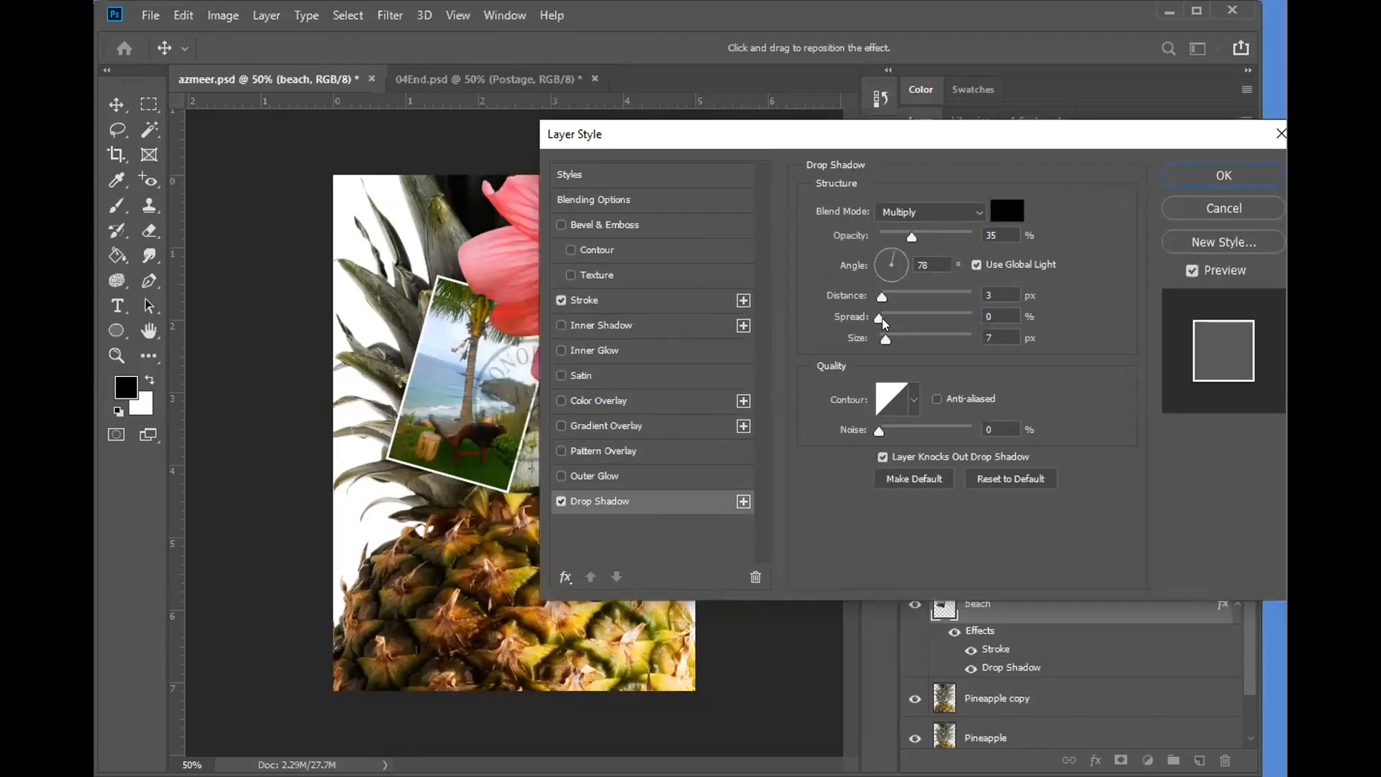
{"action": "left_click_drag", "start_coordinate": [884, 339], "coordinate": [899, 300]}
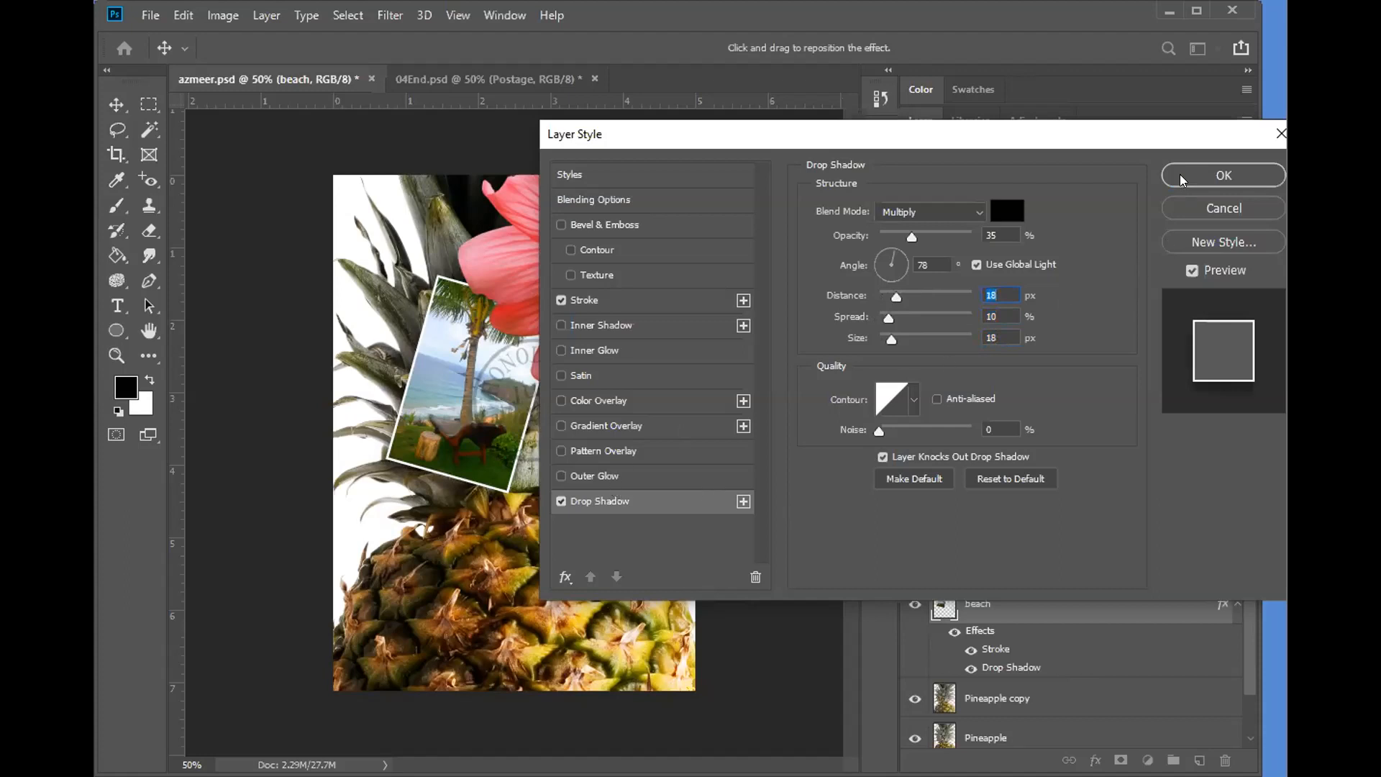
{"action": "left_click", "coordinate": [1180, 179]}
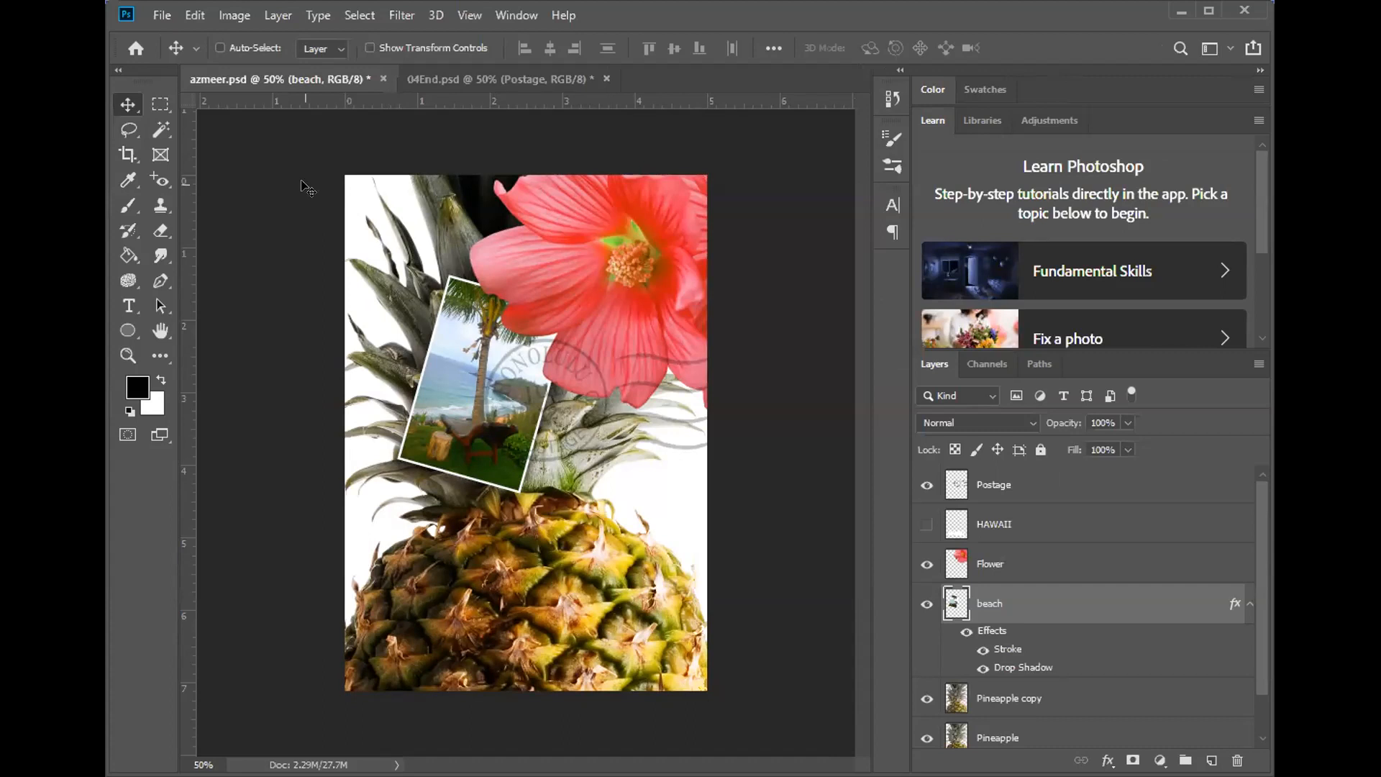
- Compare with 04End.psd and Free Transform the beach photo to about 114.8% scale, extending it toward the lower left
{"action": "left_click", "coordinate": [453, 73]}
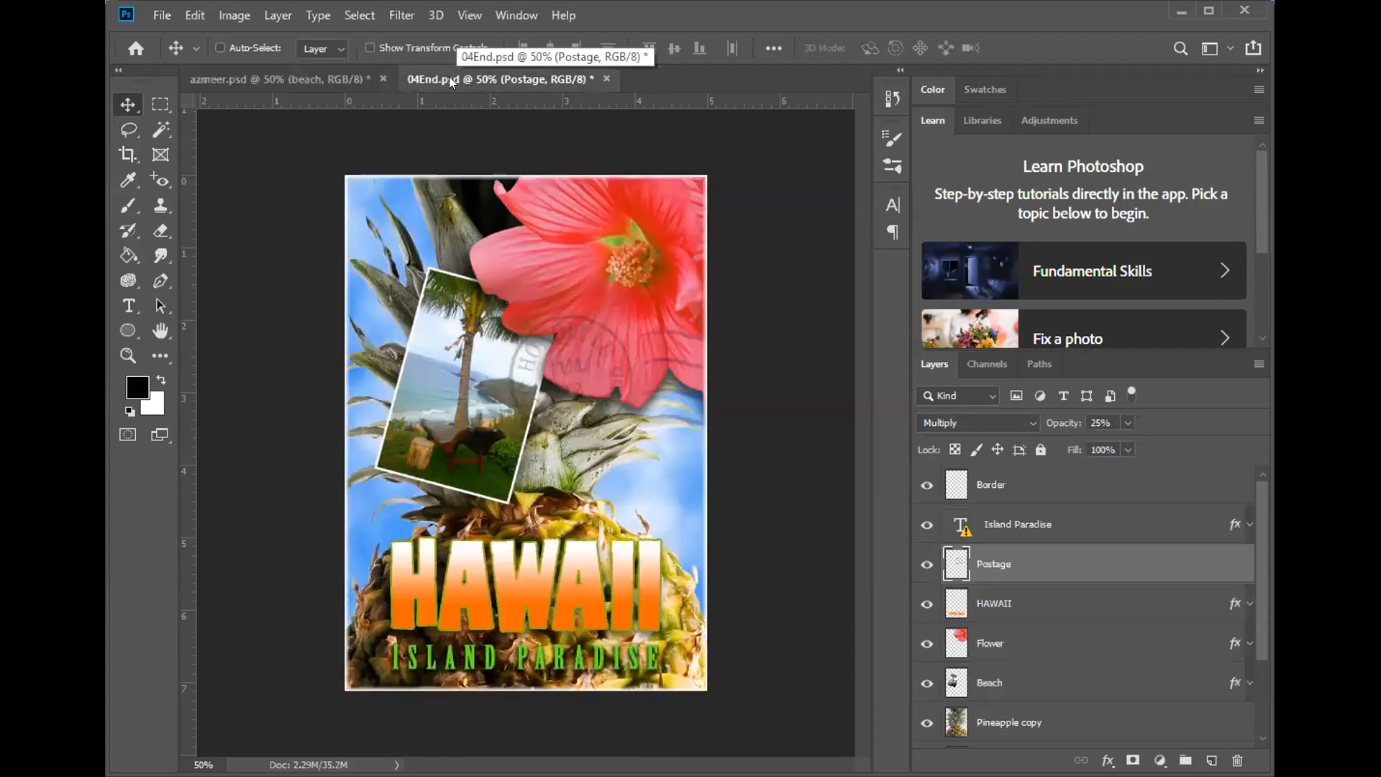
{"action": "left_click", "coordinate": [294, 77]}
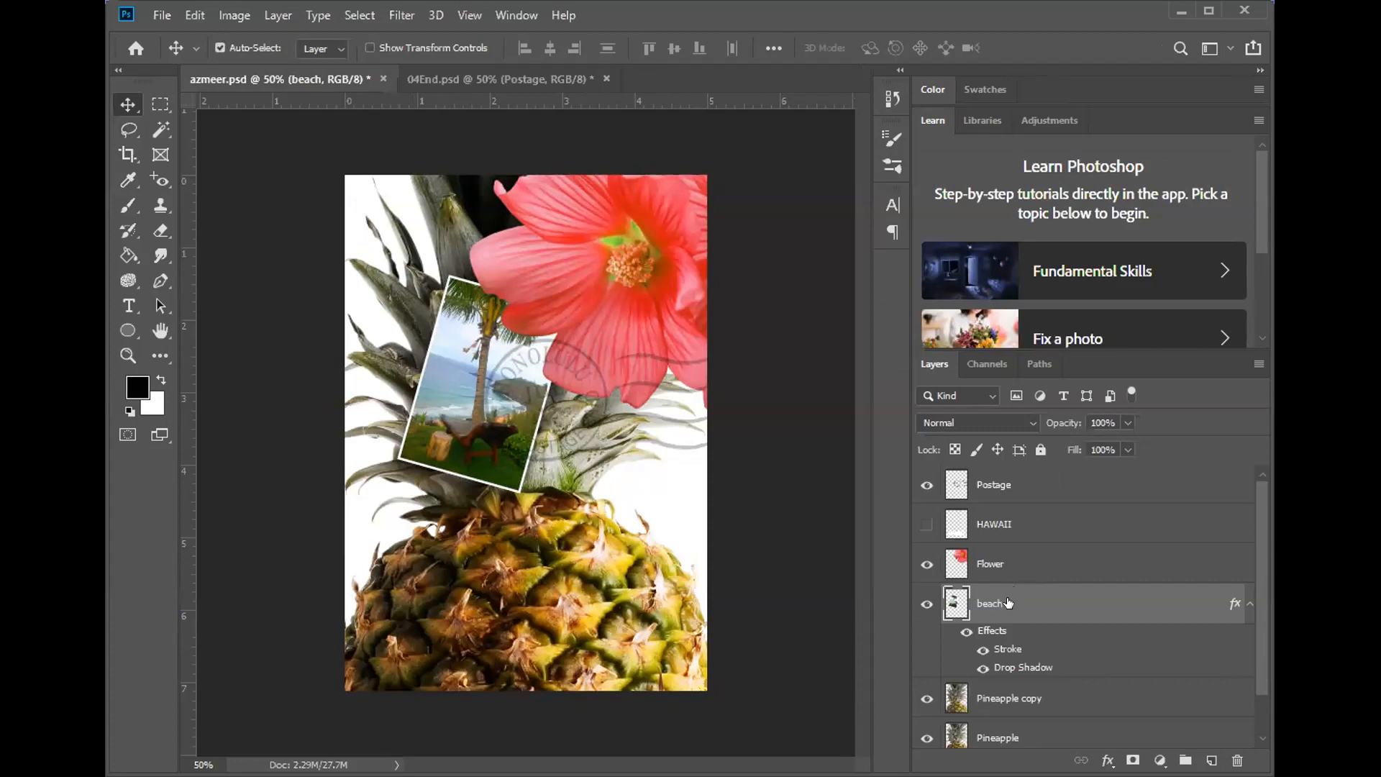
{"action": "key", "text": "ctrl+t"}
{"action": "left_click_drag", "start_coordinate": [394, 491], "coordinate": [365, 520]}
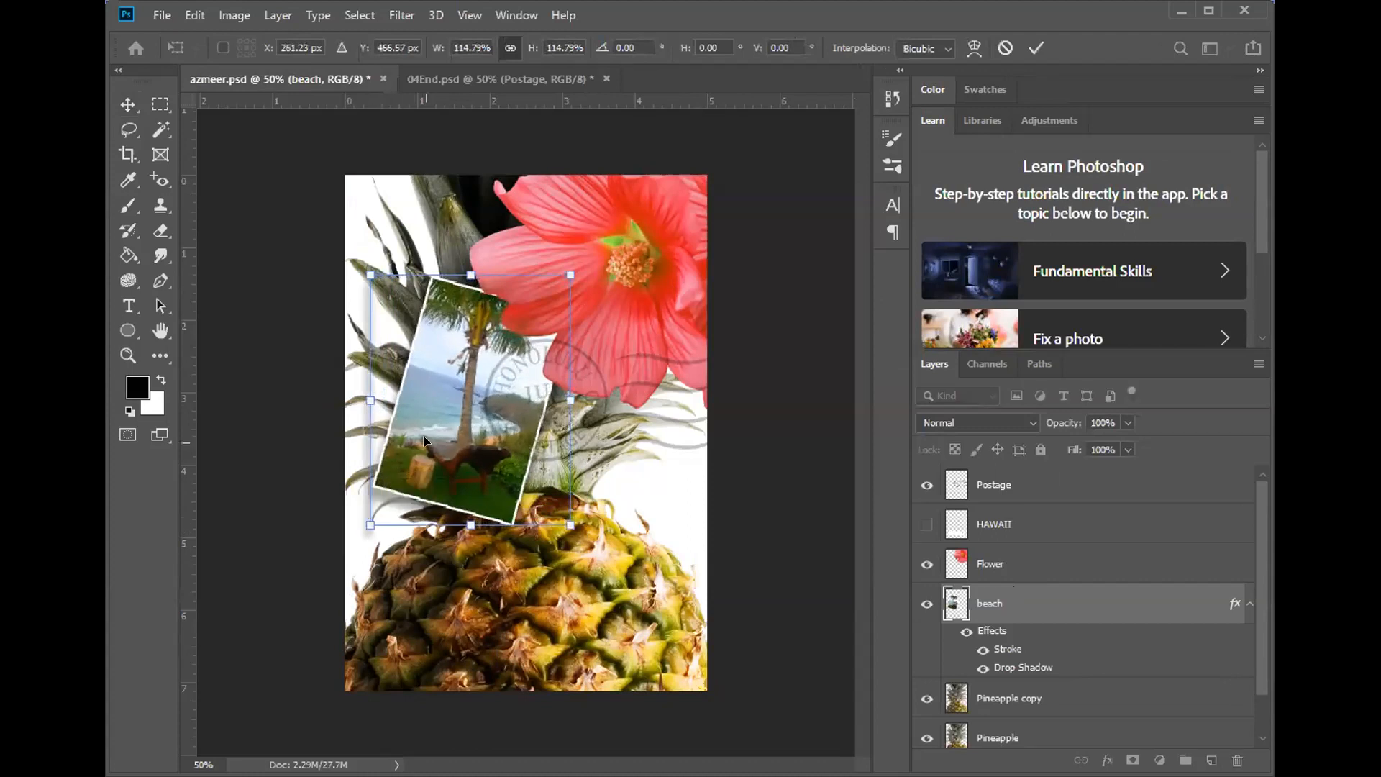
{"action": "key", "text": "Return"}
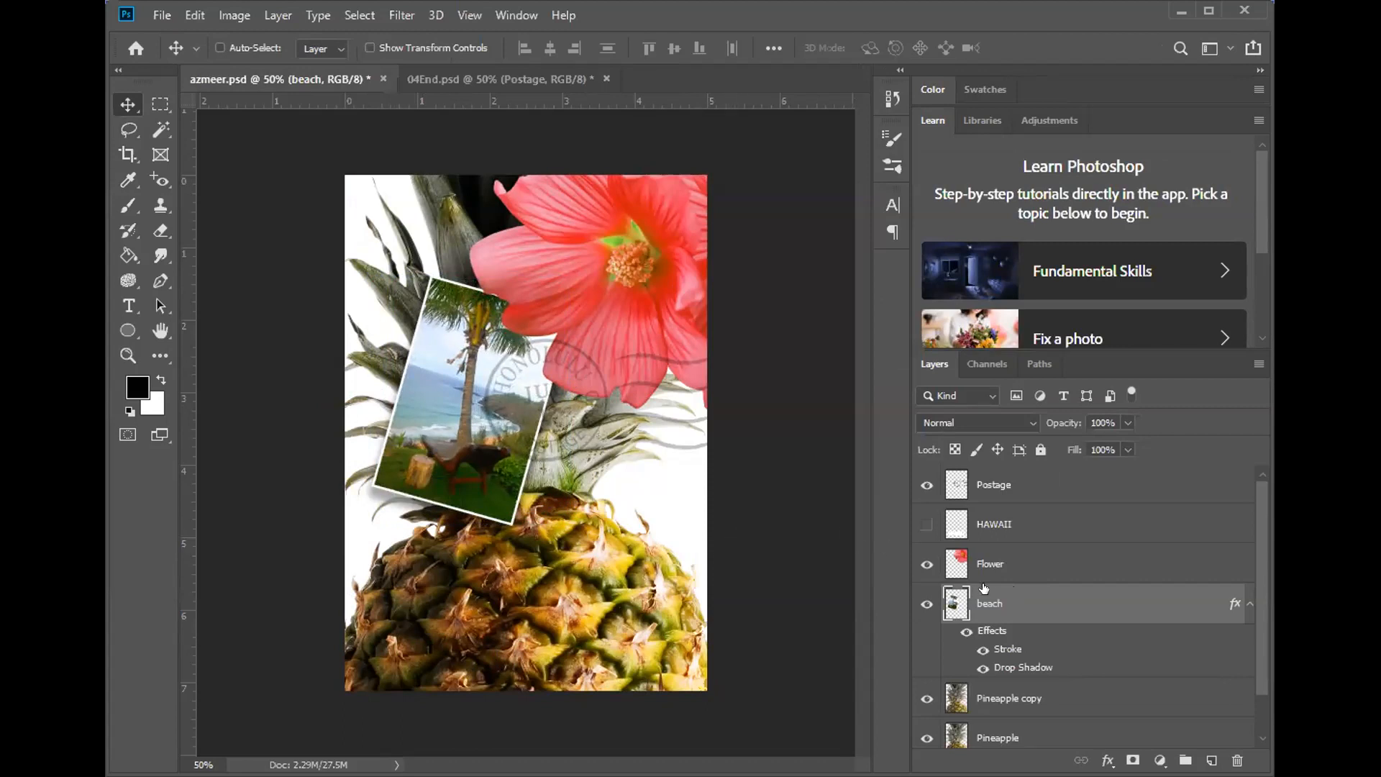
- Collapse the beach layer's effects and add a Drop Shadow to the Flower layer with 35% opacity, 18 px distance, 10% spread and 18 px size
{"action": "left_click", "coordinate": [1248, 604]}
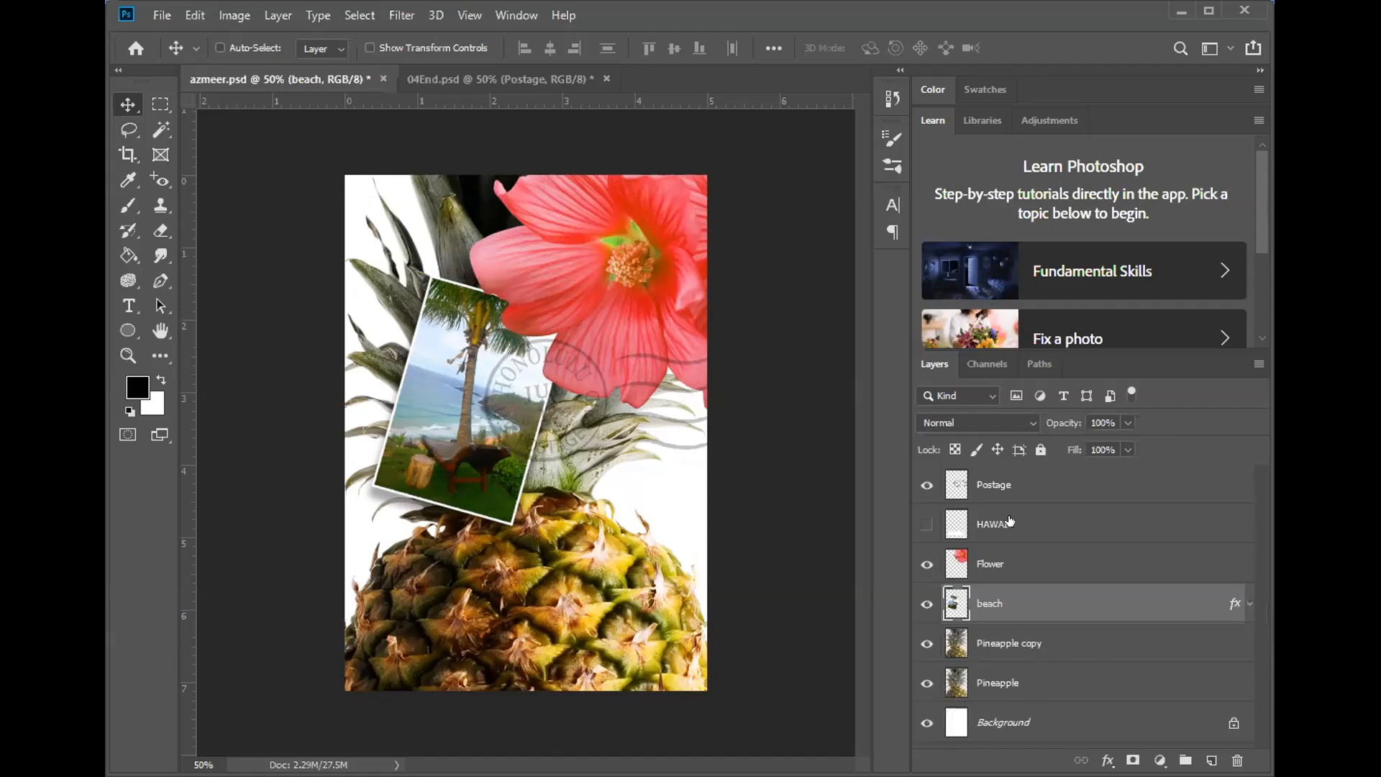
{"action": "left_click", "coordinate": [1000, 485]}
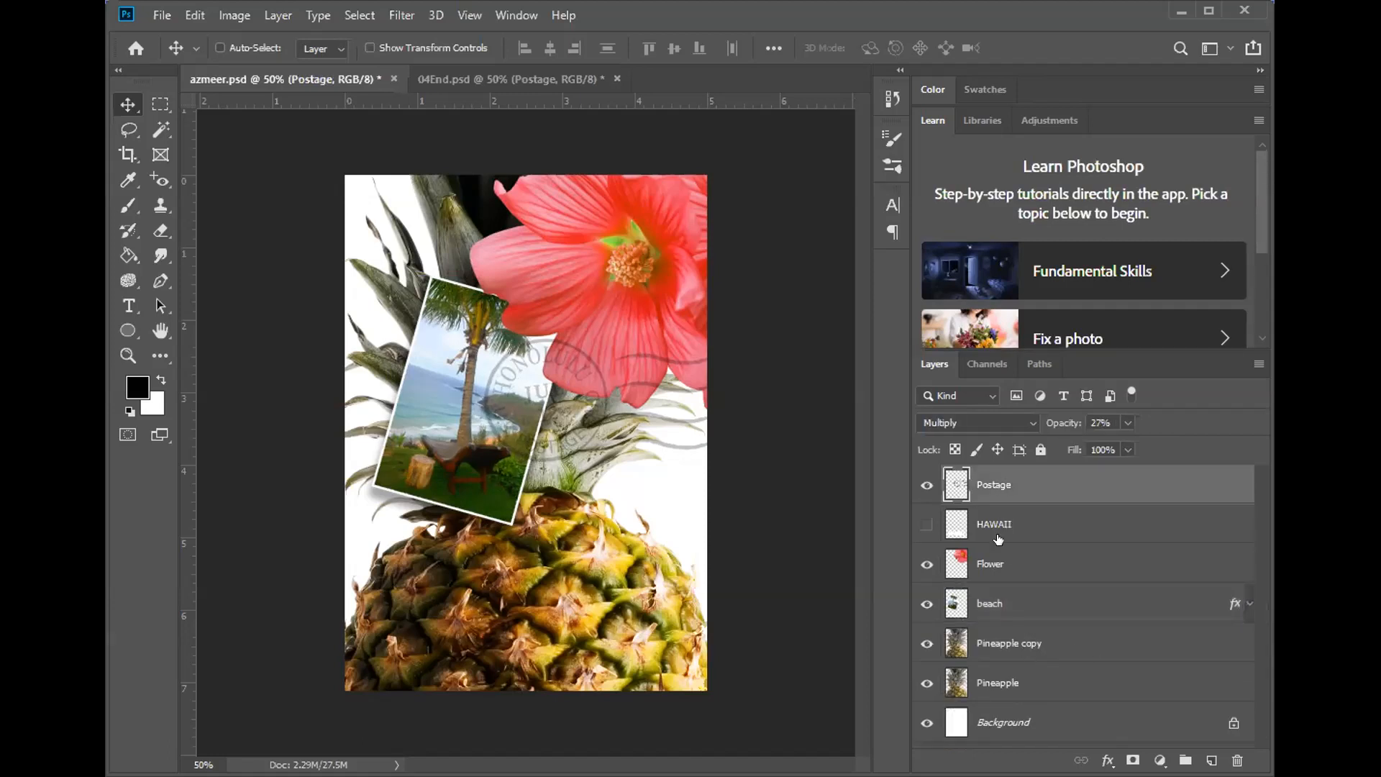
{"action": "left_click", "coordinate": [996, 564]}
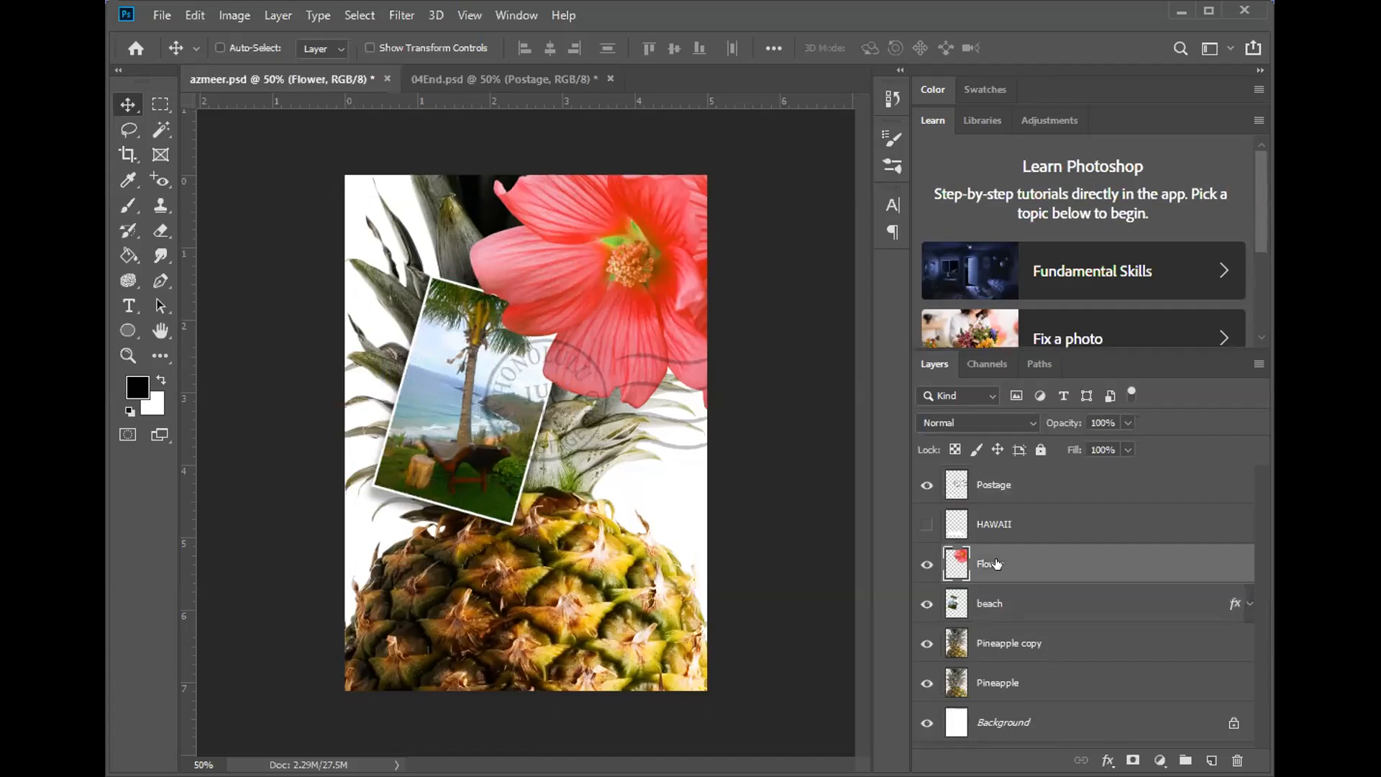
{"action": "left_click", "coordinate": [1107, 760]}
{"action": "left_click", "coordinate": [1113, 742]}
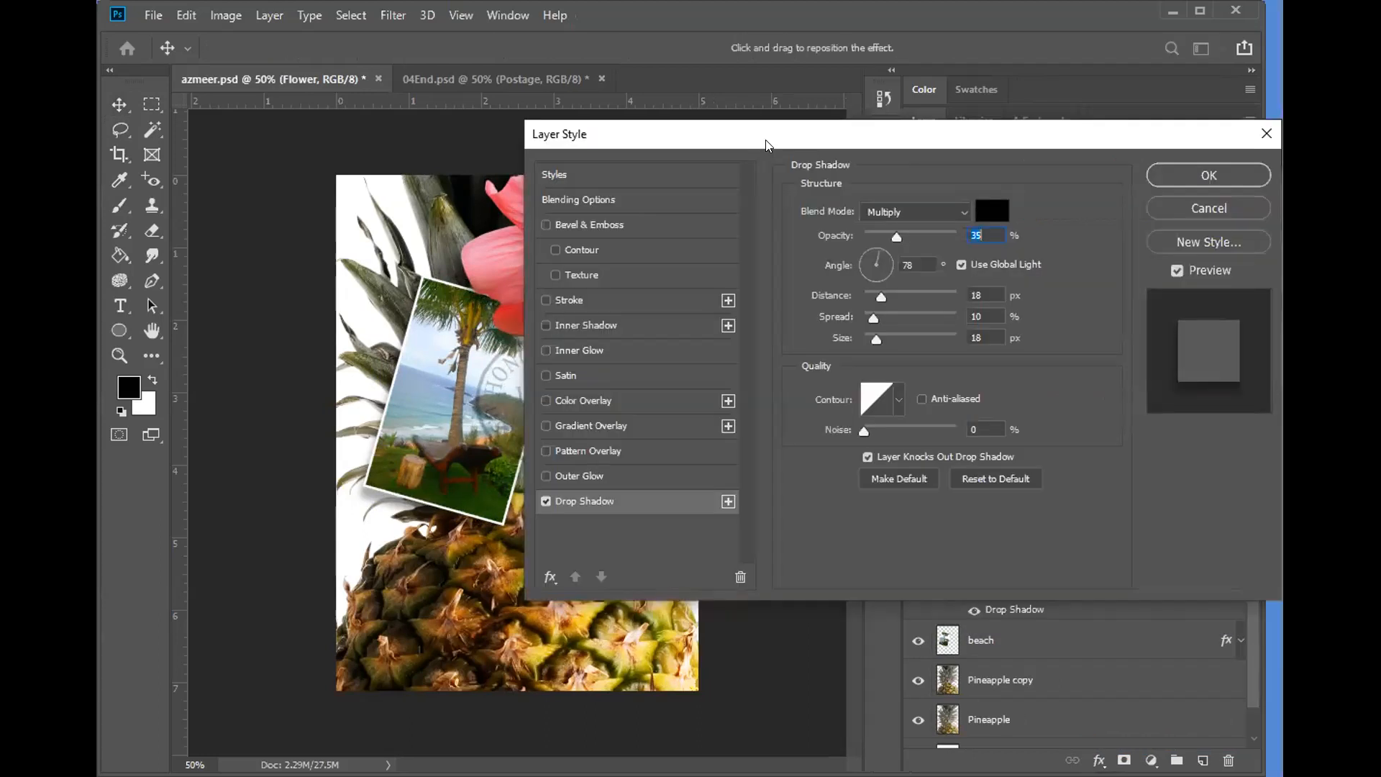
{"action": "left_click_drag", "start_coordinate": [766, 144], "coordinate": [755, 462]}
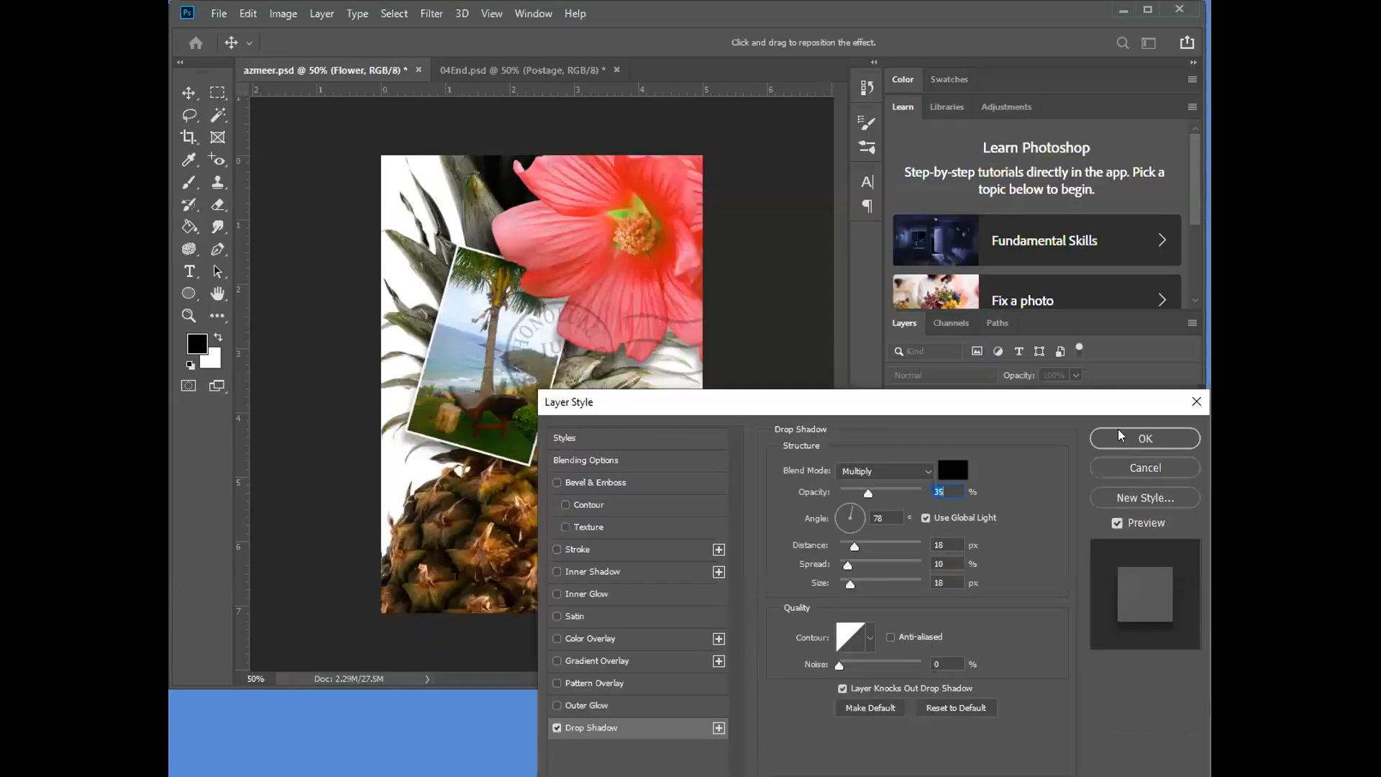
{"action": "left_click", "coordinate": [1119, 435]}
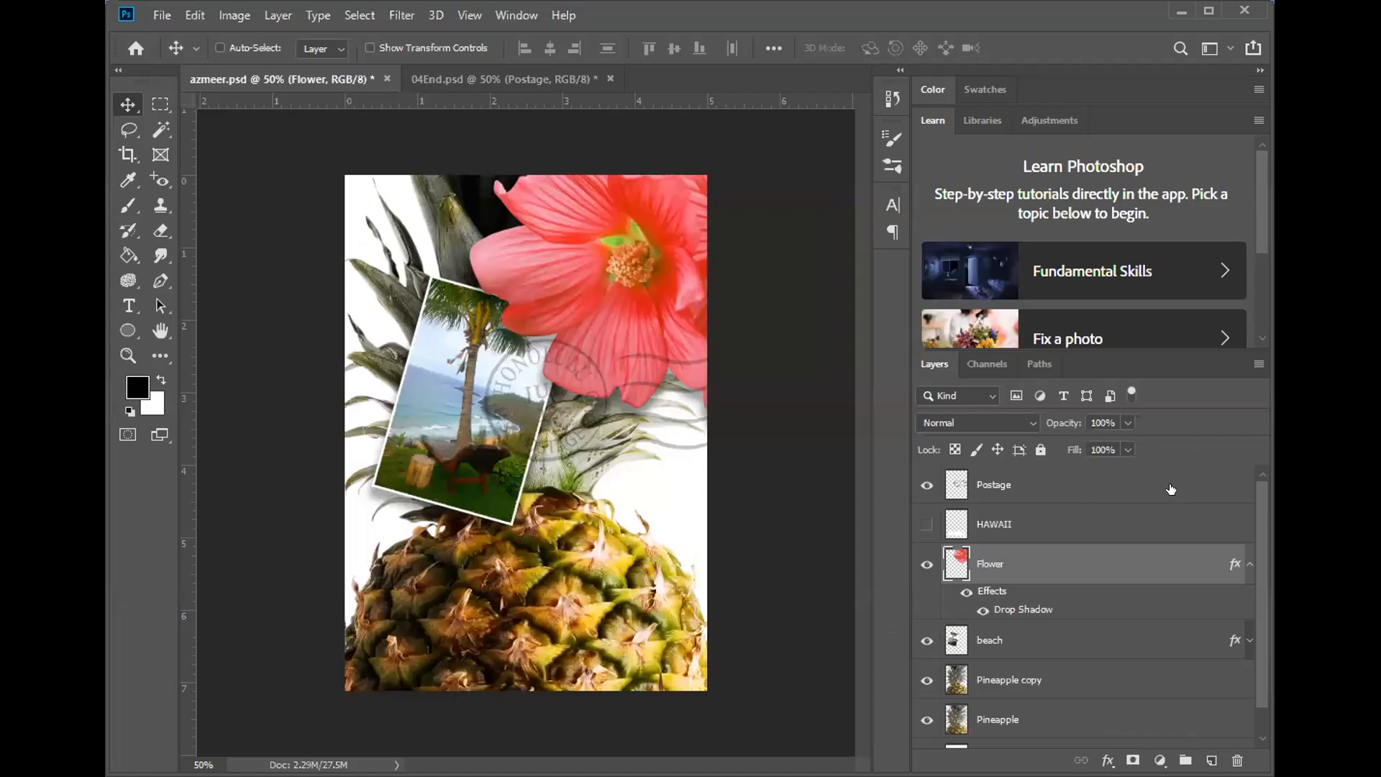
- In 04End.psd, temporarily hide the Pineapple and Pineapple copy layers to examine the Clouds layer beneath, then show both again
{"action": "left_click", "coordinate": [435, 81]}
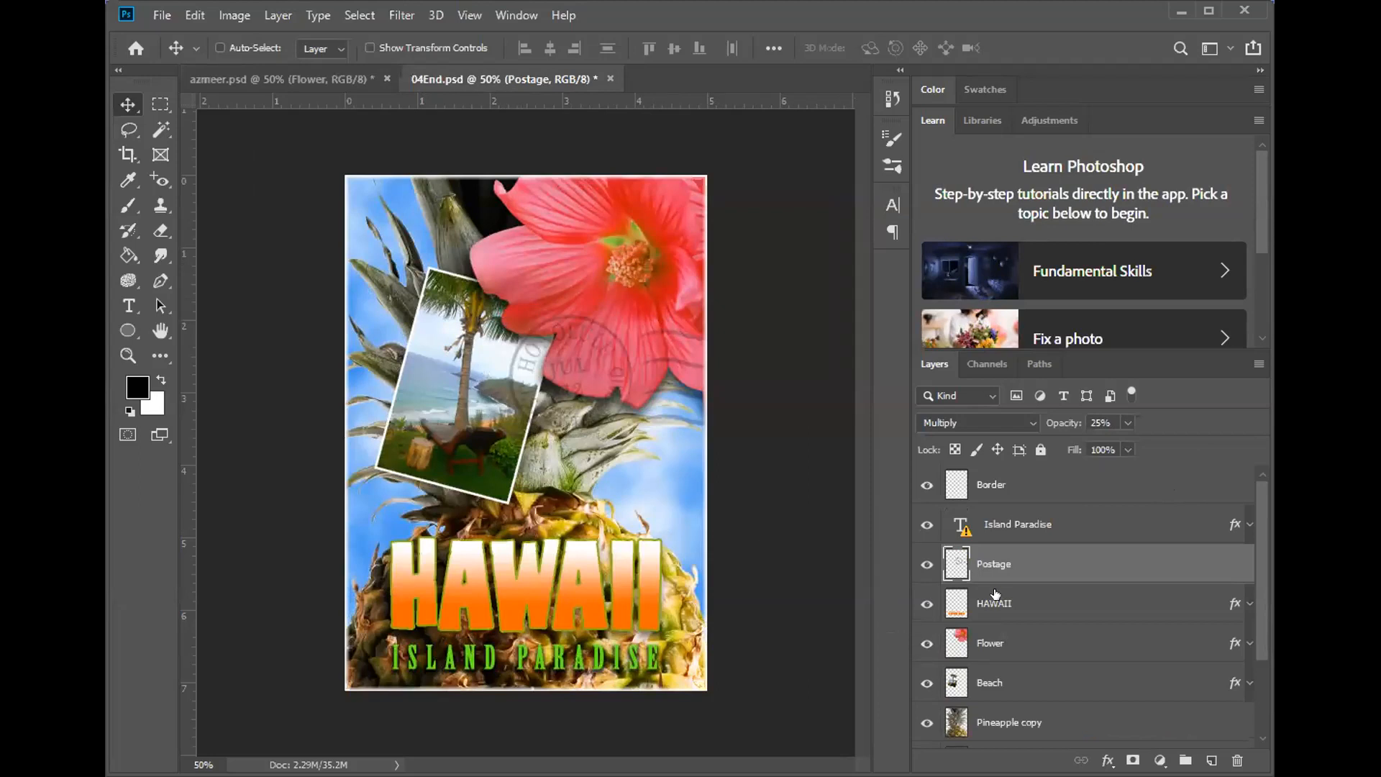
{"action": "scroll", "coordinate": [995, 593], "scroll_direction": "down", "scroll_amount": 3}
{"action": "left_click", "coordinate": [926, 649]}
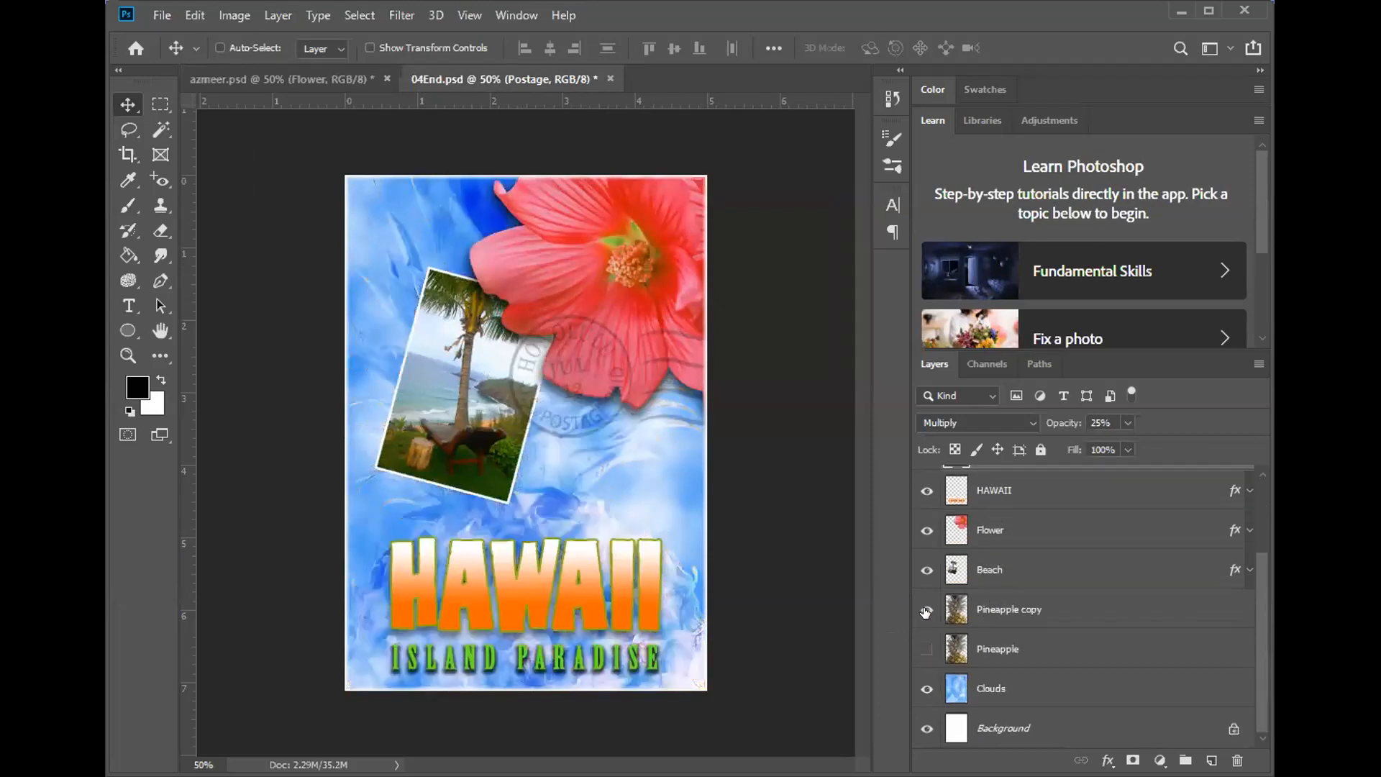
{"action": "left_click", "coordinate": [926, 609]}
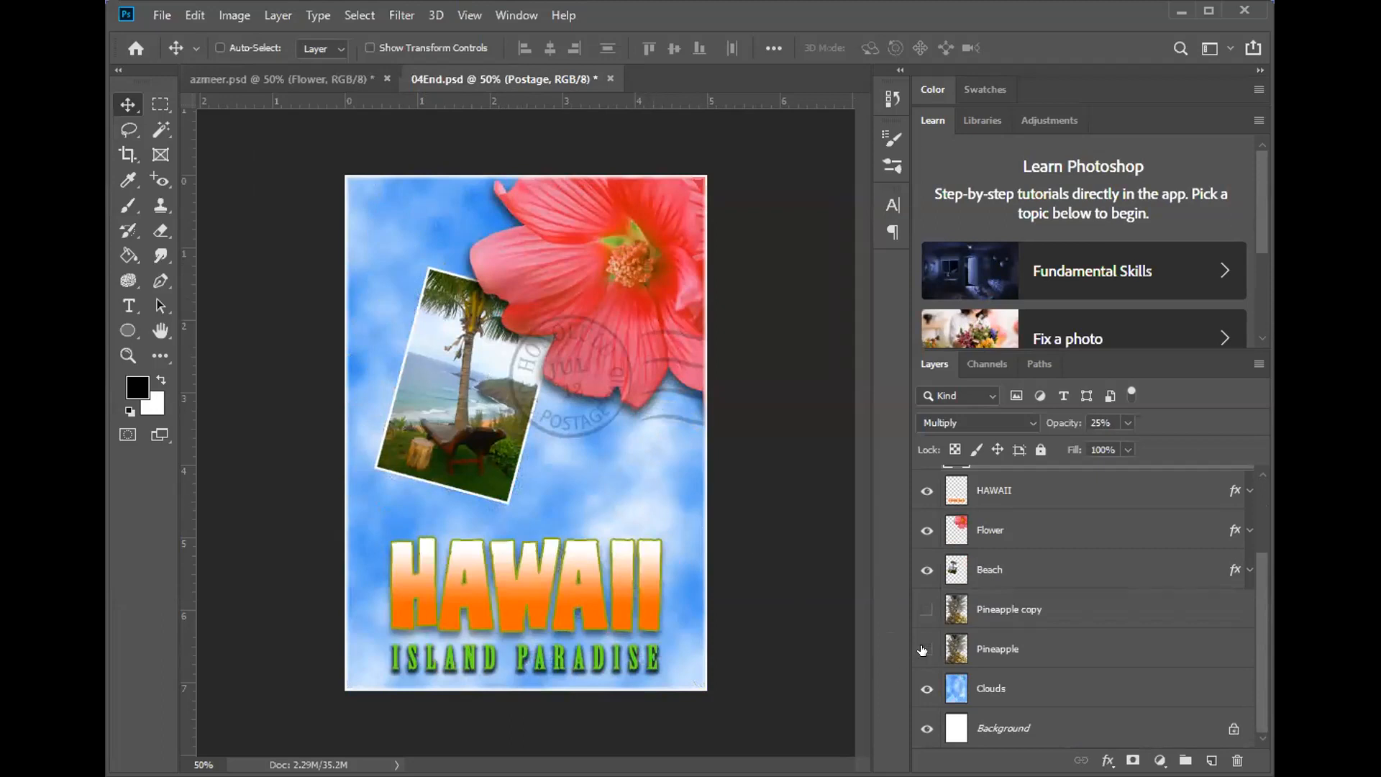
{"action": "left_click", "coordinate": [926, 648]}
{"action": "left_click", "coordinate": [926, 609]}
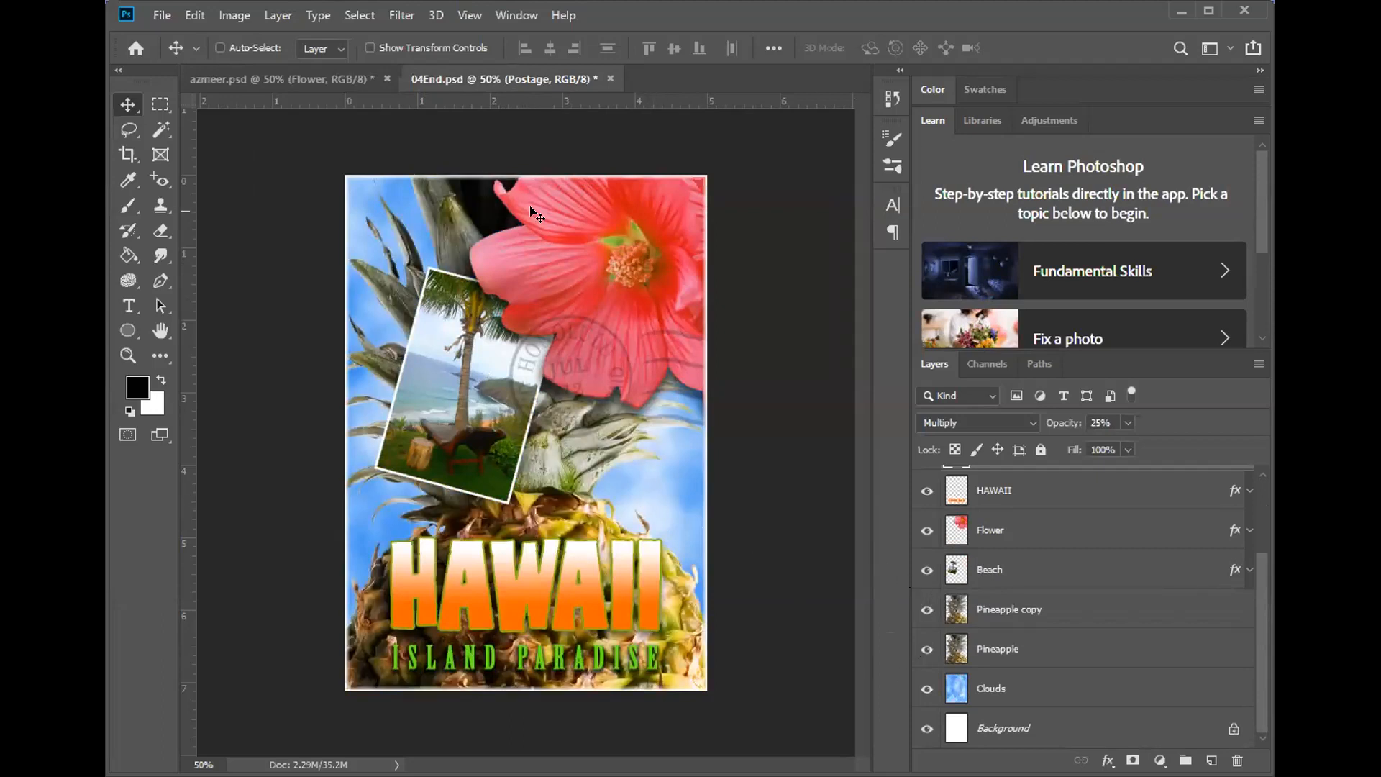
- Return to the working copy azmeer.psd and set the foreground color to a bright sky blue
{"action": "left_click", "coordinate": [251, 74]}
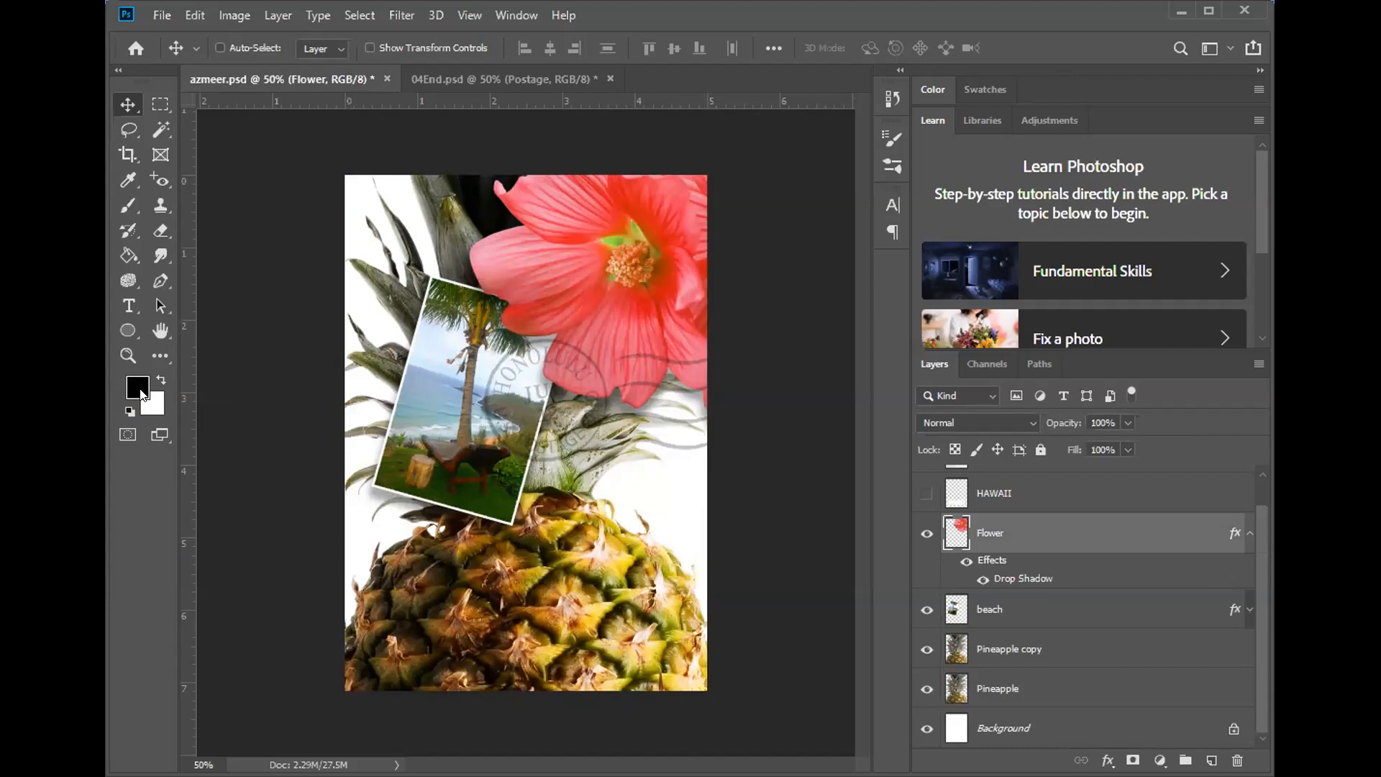
{"action": "left_click", "coordinate": [138, 389]}
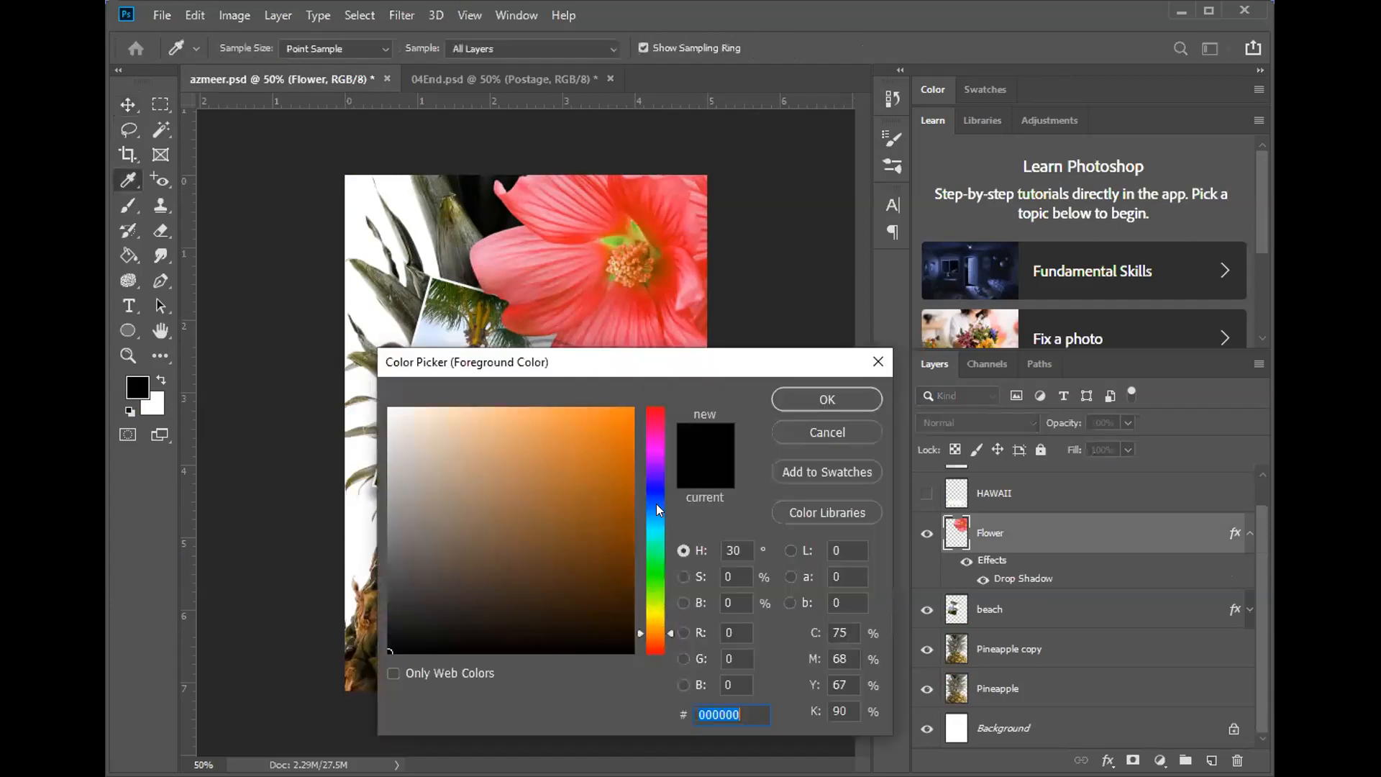
{"action": "left_click", "coordinate": [656, 509]}
{"action": "left_click", "coordinate": [614, 424]}
{"action": "left_click", "coordinate": [611, 421]}
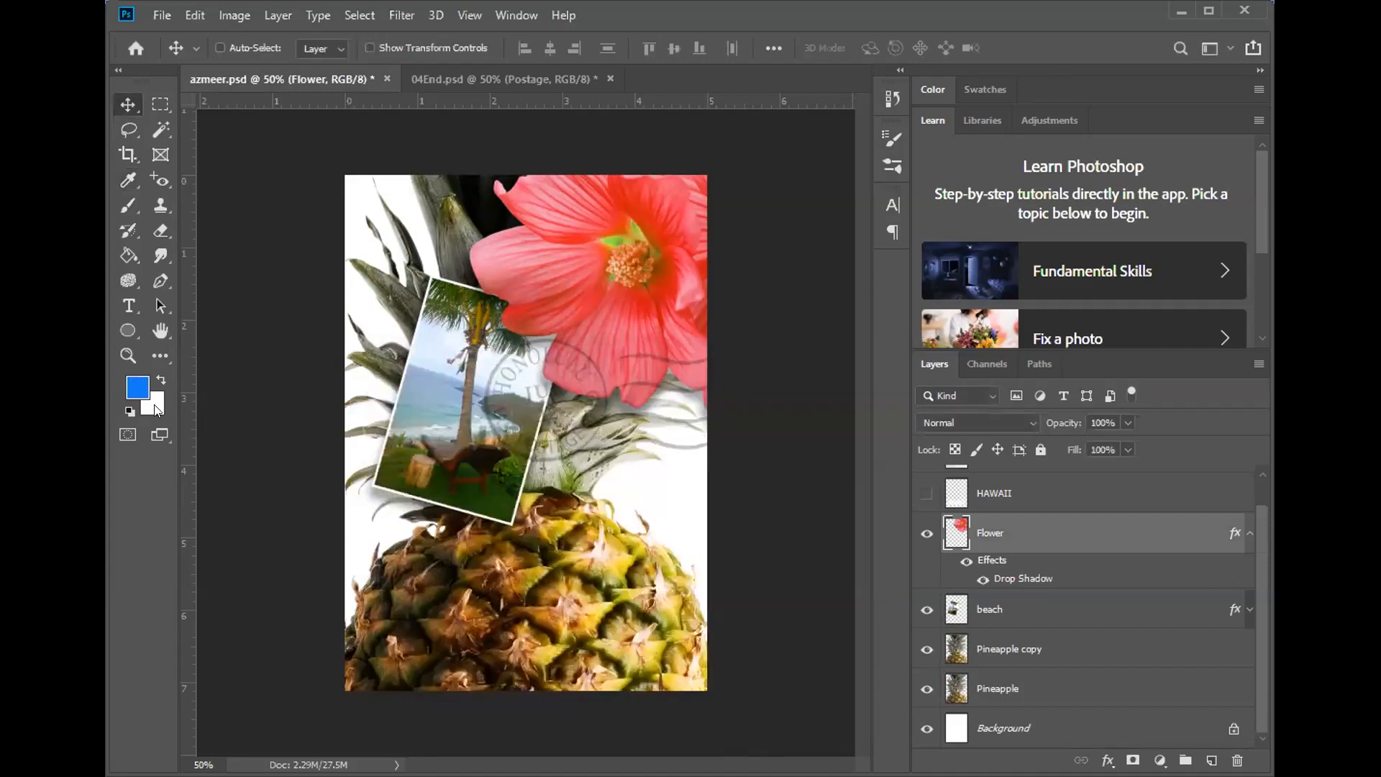
- Set the background color to a very pale blue, about #cbd3fa
{"action": "left_click", "coordinate": [156, 409]}
{"action": "left_click", "coordinate": [450, 415]}
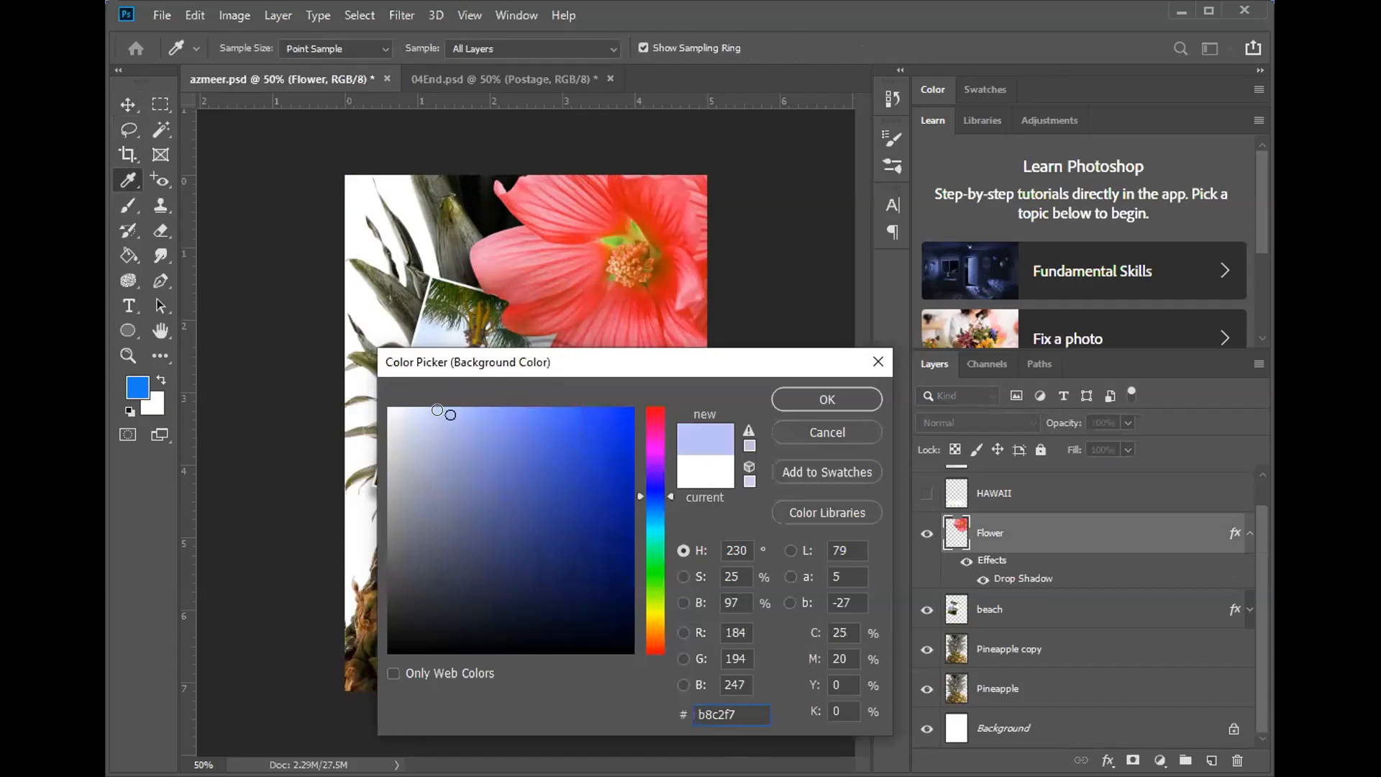
{"action": "left_click", "coordinate": [434, 412]}
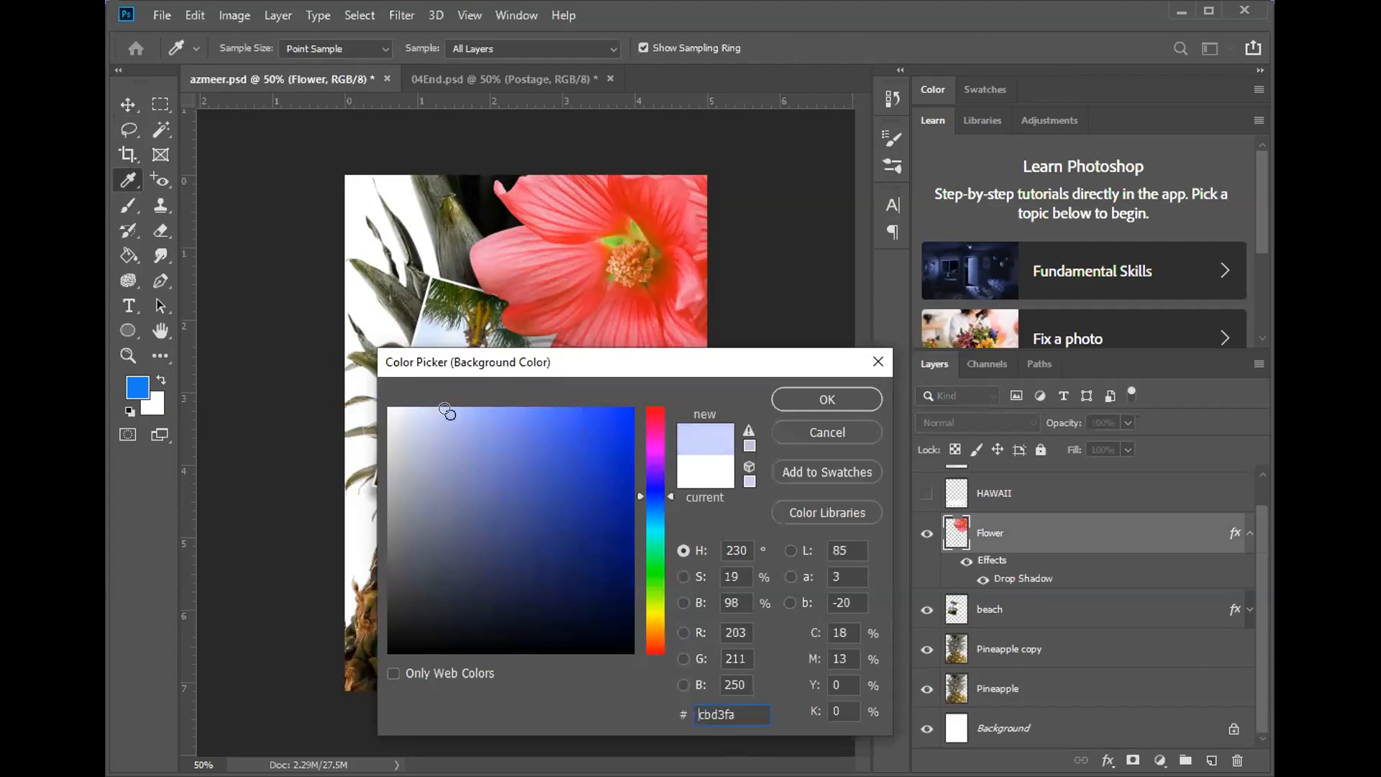
{"action": "left_click", "coordinate": [783, 400]}
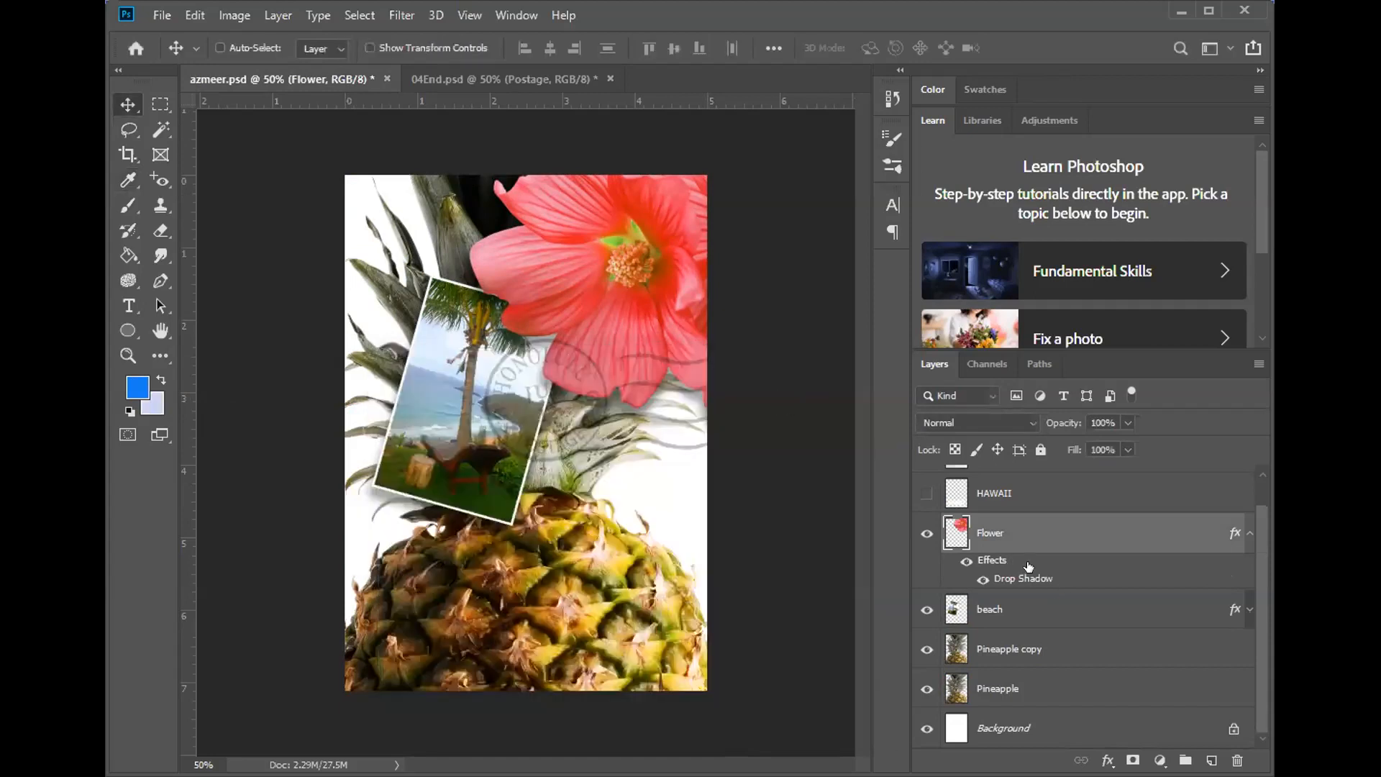
- Add a new empty layer directly above the Background layer
{"action": "left_click", "coordinate": [1006, 728]}
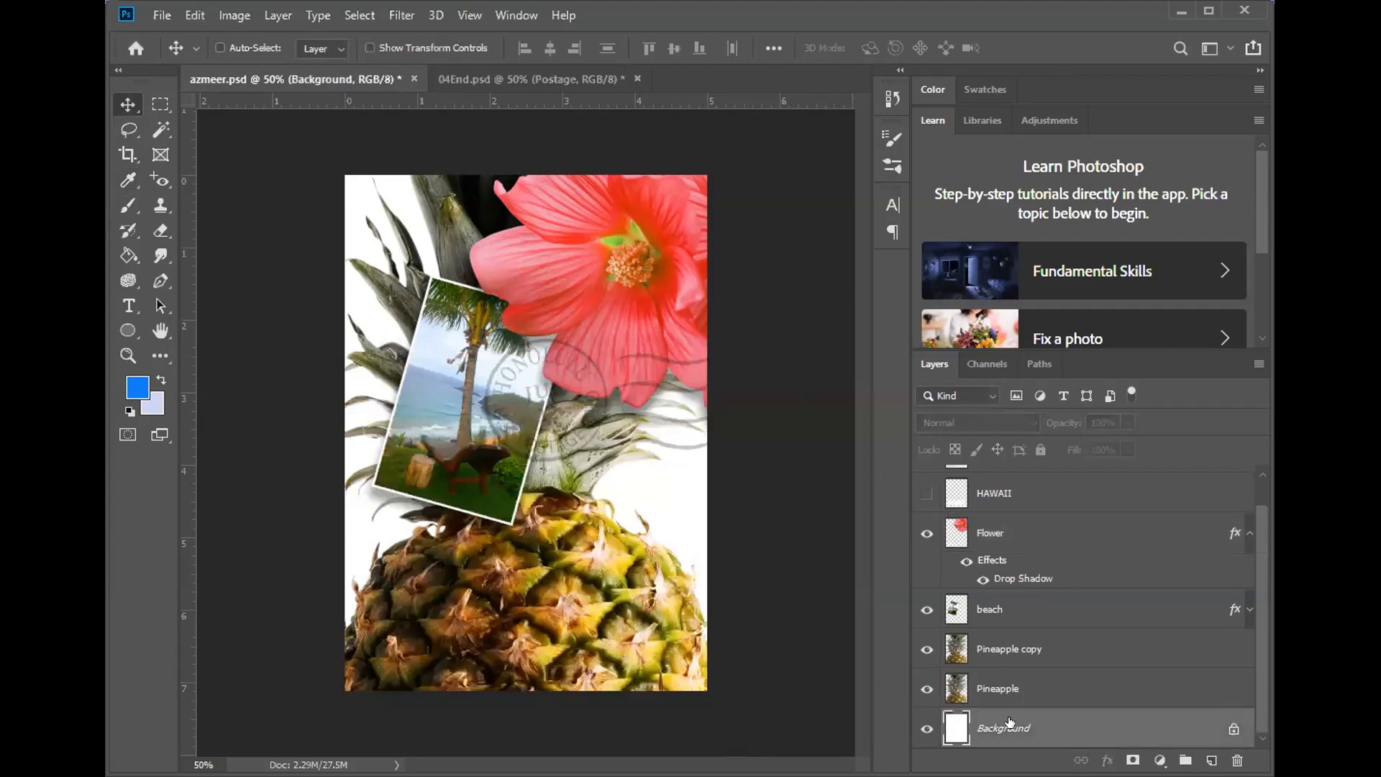
{"action": "left_click", "coordinate": [1211, 760]}
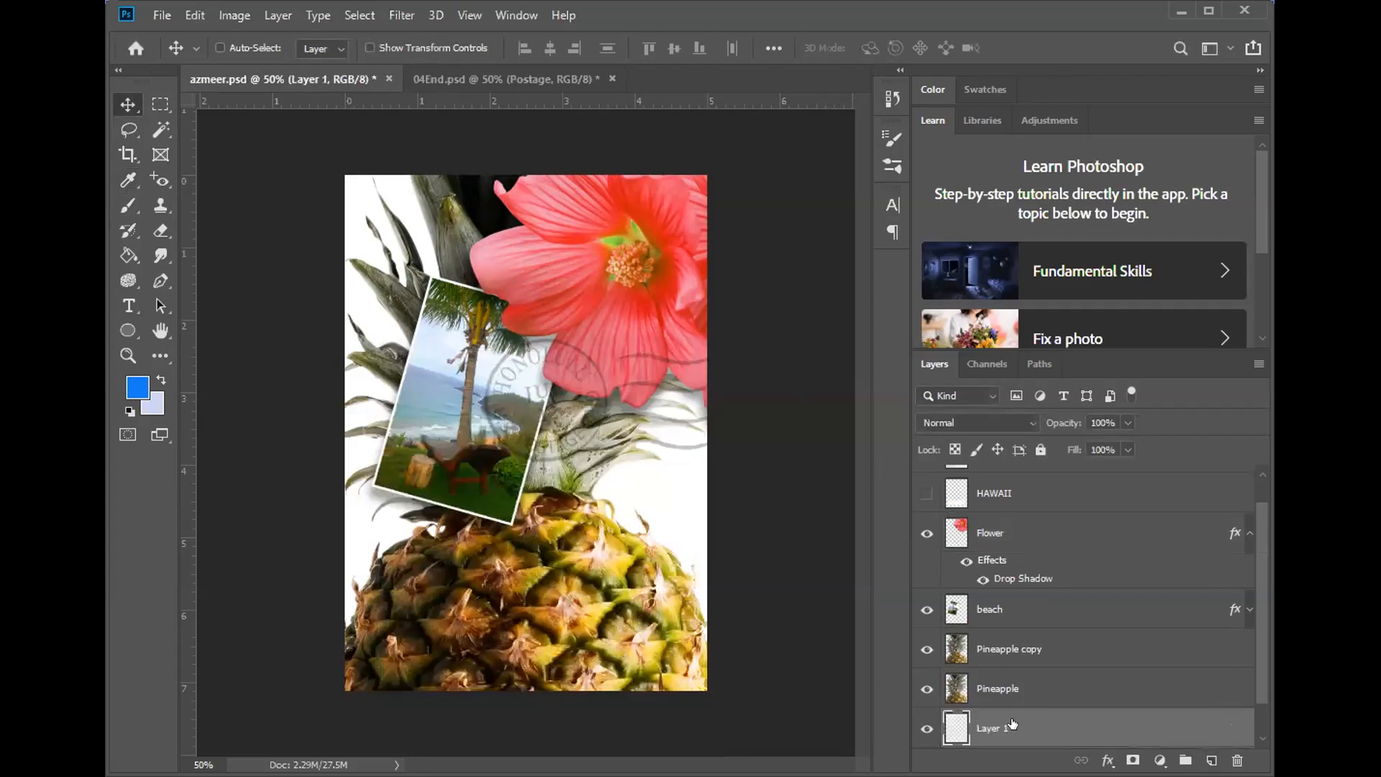
- Rename the new empty layer above the Background as clouds
{"action": "double_click", "coordinate": [987, 689]}
{"action": "type", "text": "clouds"}
{"action": "key", "text": "Return"}
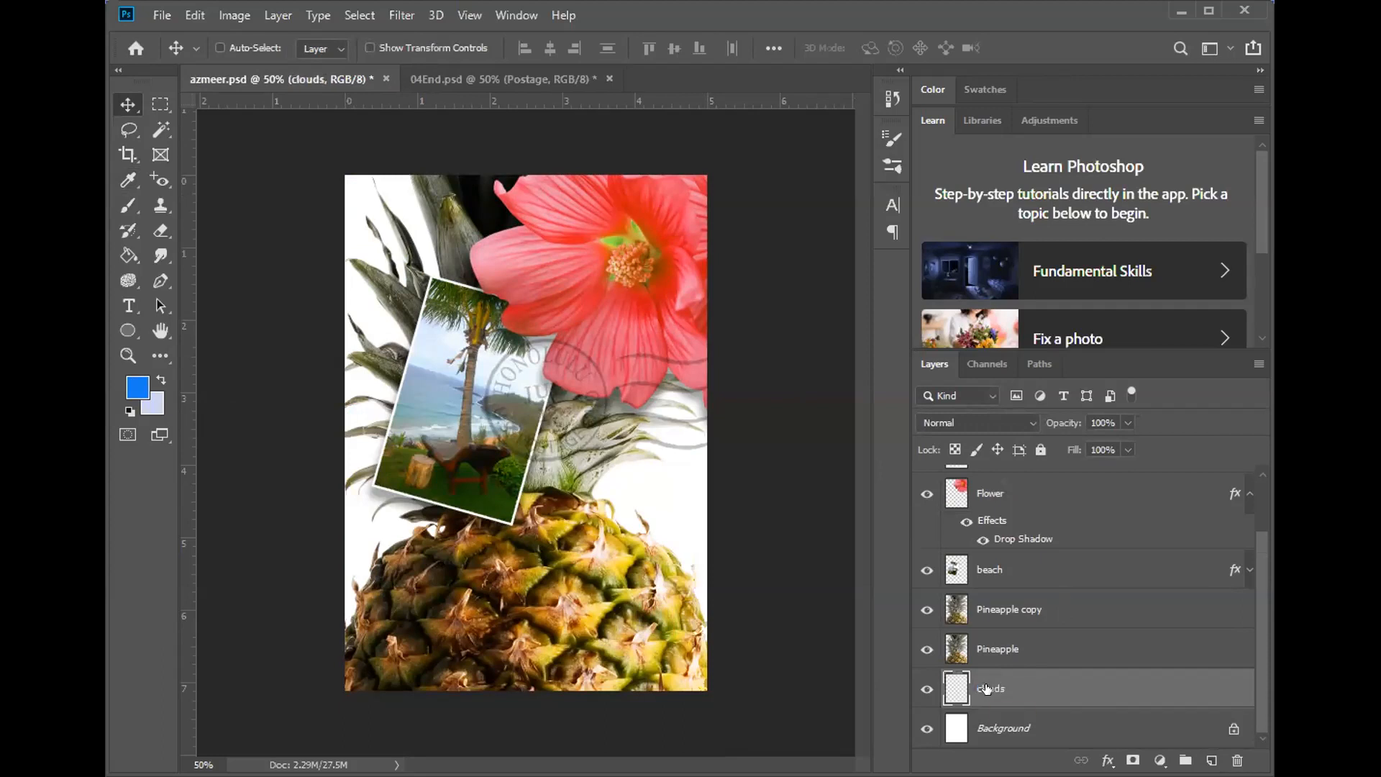
- Hide the Pineapple, Pineapple copy, beach, Flower and Postage layers, leaving only the clouds and Background layers visible
{"action": "left_click_drag", "start_coordinate": [928, 647], "coordinate": [931, 493]}
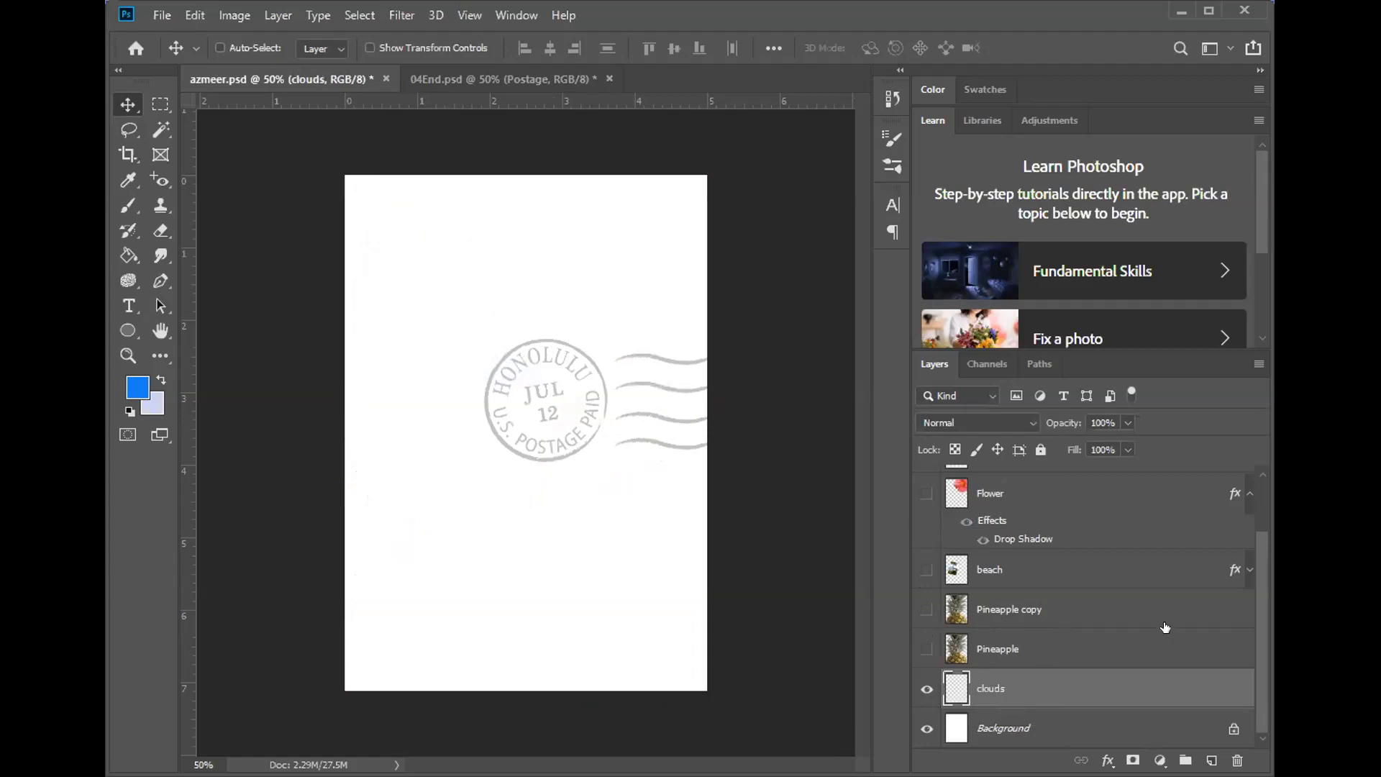
{"action": "scroll", "coordinate": [1164, 630], "scroll_direction": "up", "scroll_amount": 2}
{"action": "left_click", "coordinate": [928, 487]}
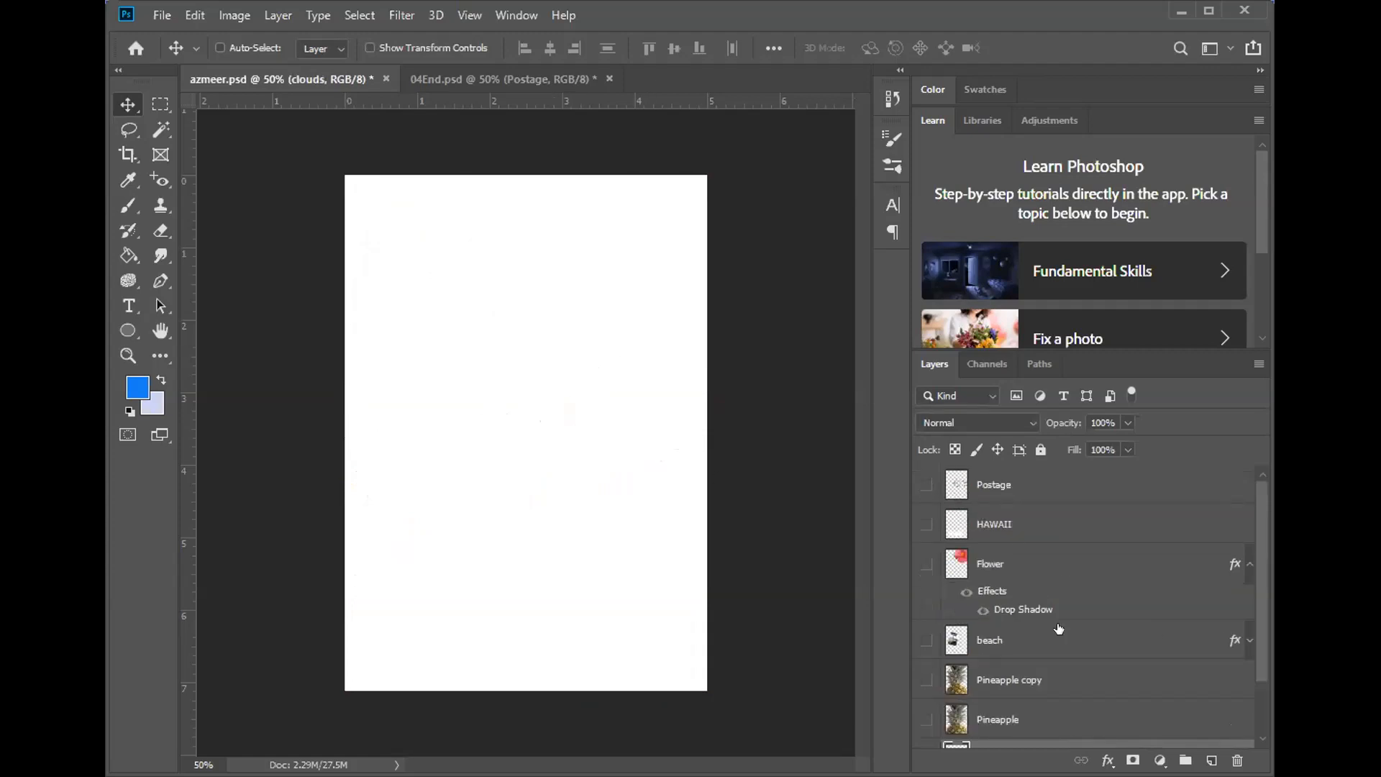
{"action": "scroll", "coordinate": [1063, 626], "scroll_direction": "down", "scroll_amount": 2}
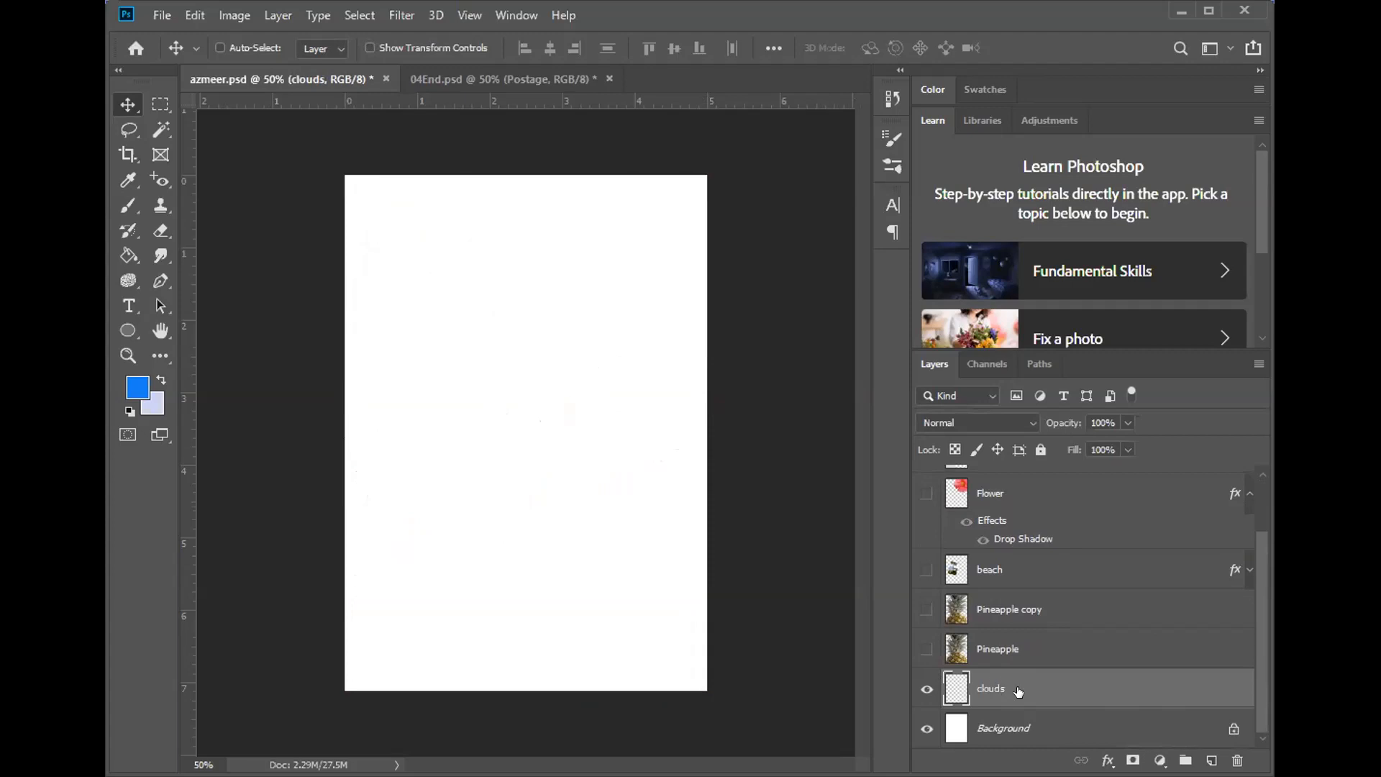
- Fill the clouds layer with the Render Clouds filter using the current blue foreground and pale background colors
{"action": "left_click", "coordinate": [396, 13]}
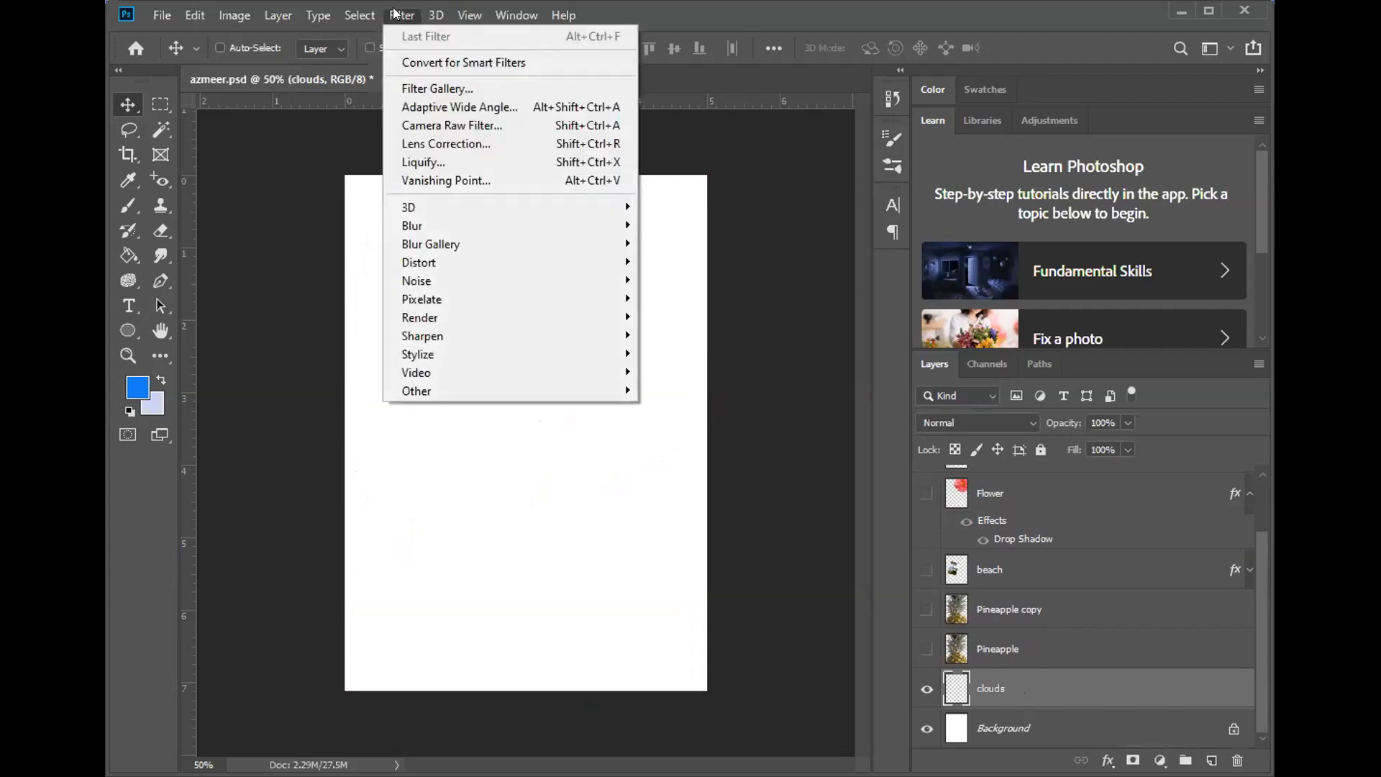
{"action": "mouse_move", "coordinate": [515, 316]}
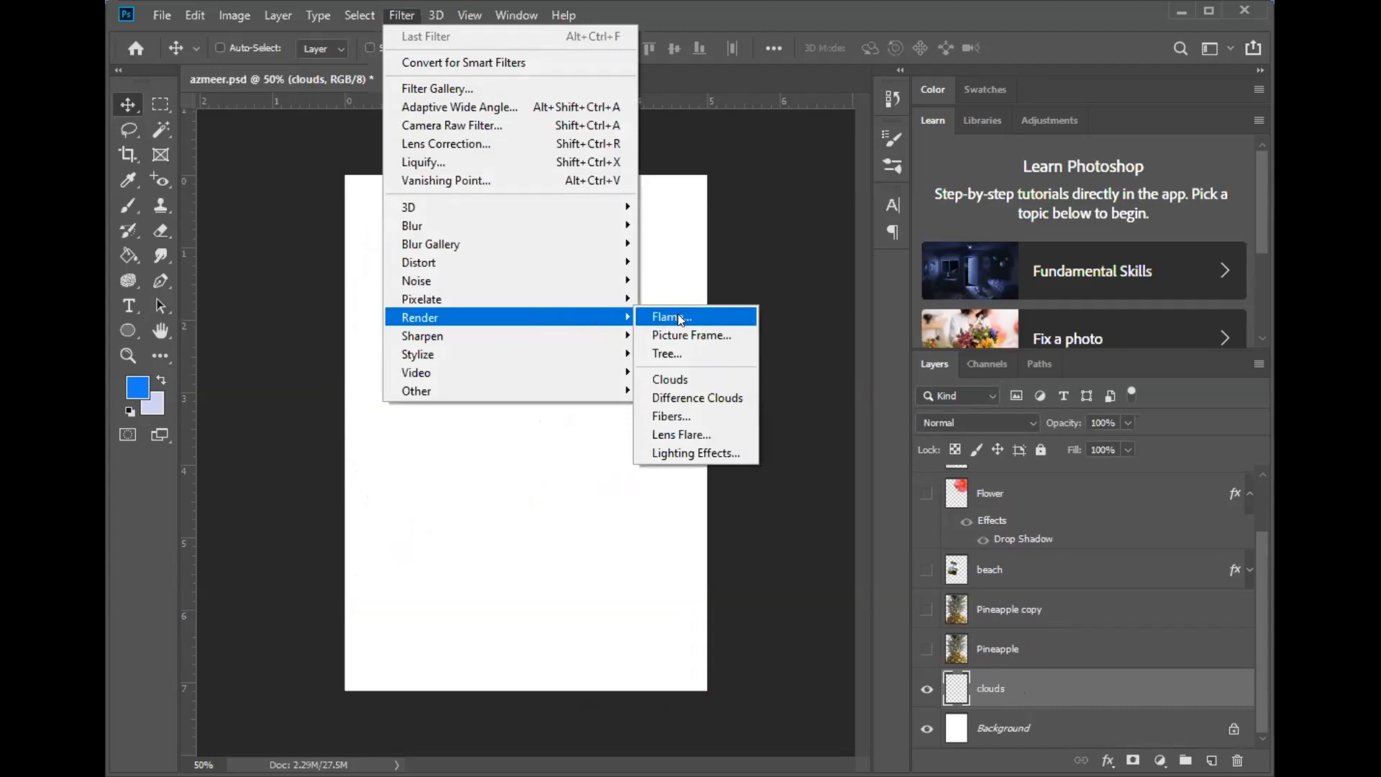
{"action": "left_click", "coordinate": [696, 378]}
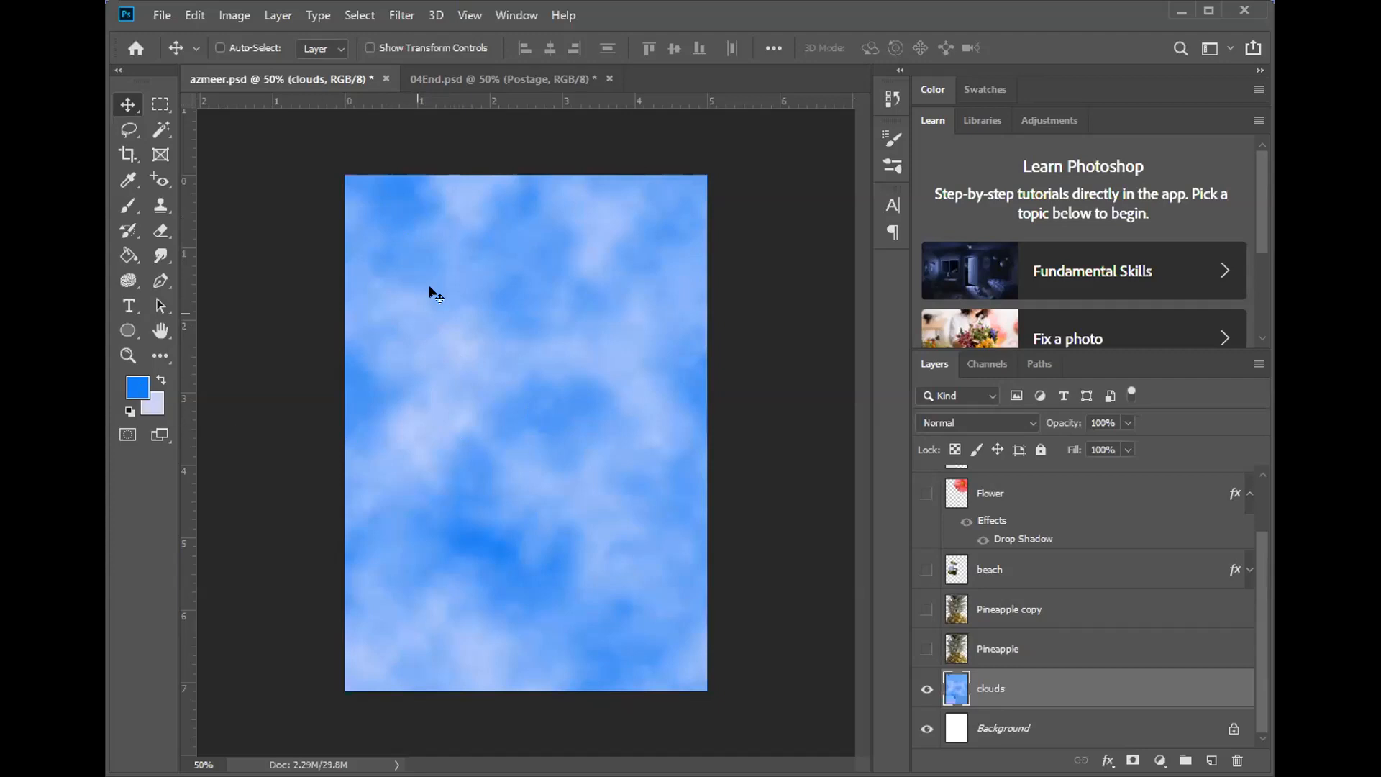
{"action": "left_click", "coordinate": [401, 16]}
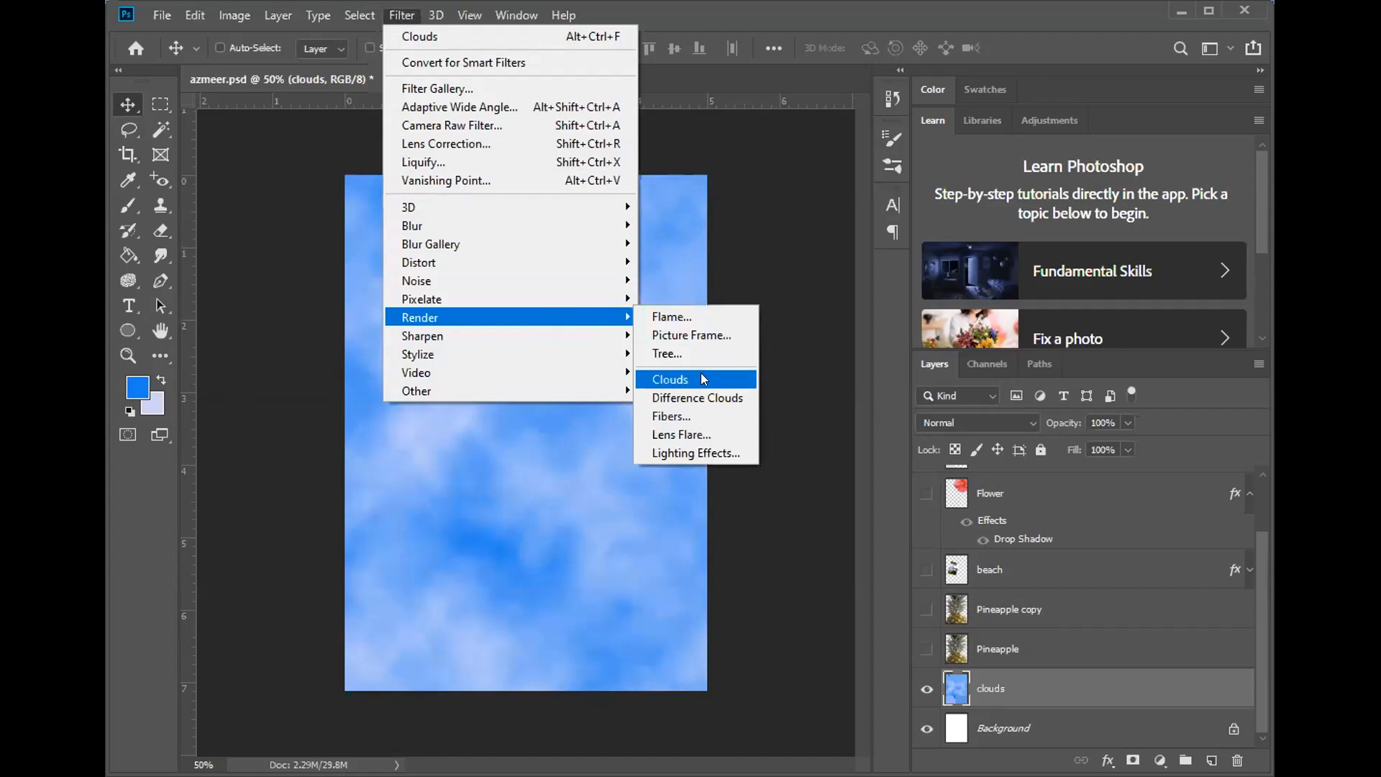
- Show the Pineapple, Pineapple copy, beach, Flower, Postage and HAWAII layers, and compare azmeer.psd with 04End.psd
{"action": "left_click", "coordinate": [931, 650]}
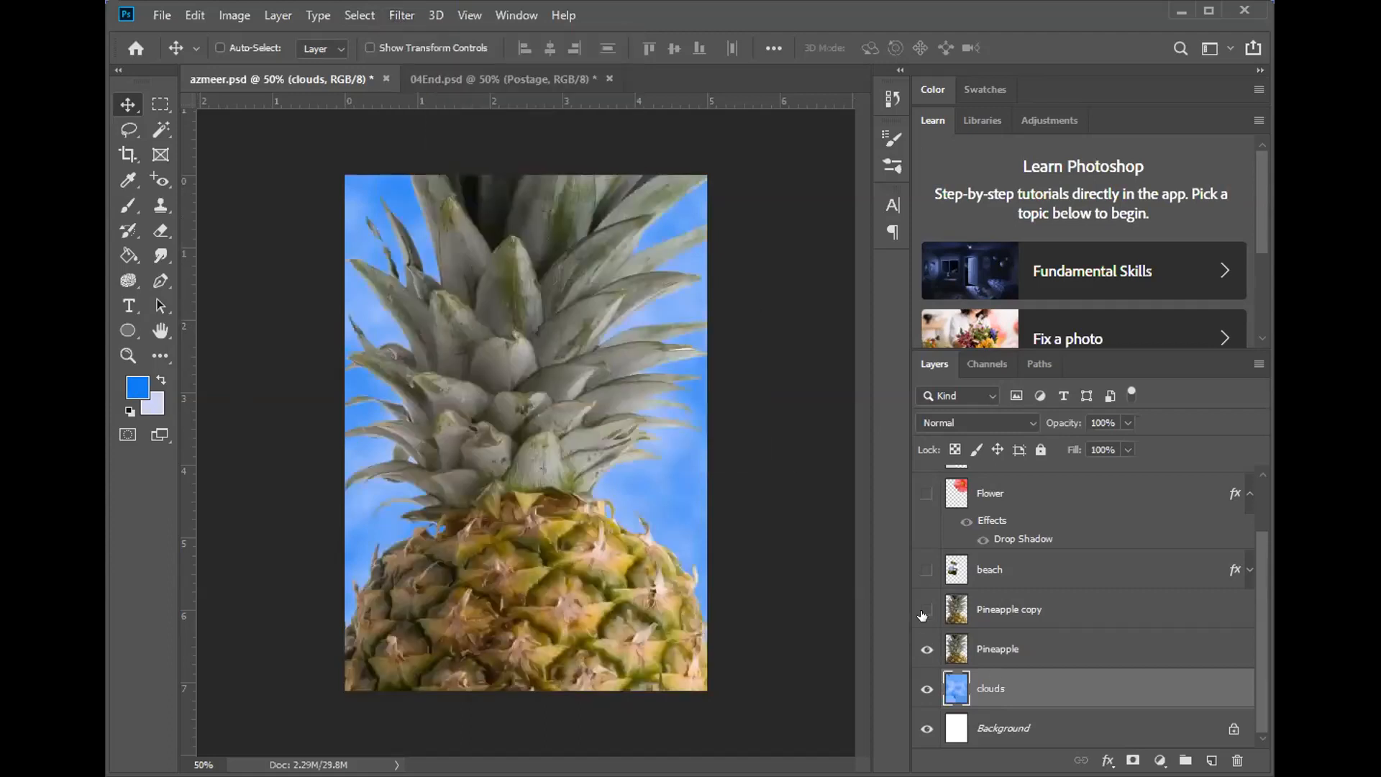
{"action": "left_click", "coordinate": [926, 609]}
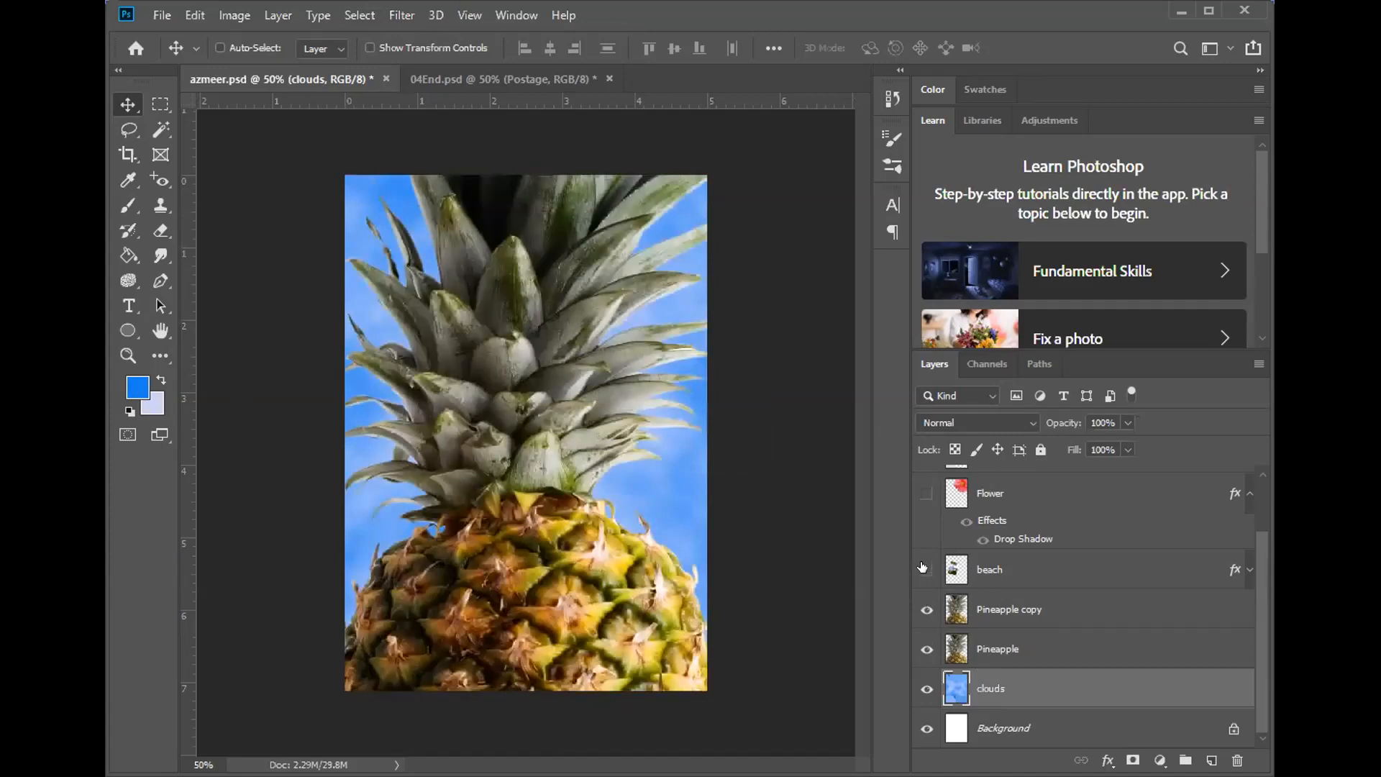
{"action": "left_click", "coordinate": [925, 569]}
{"action": "left_click", "coordinate": [923, 493]}
{"action": "scroll", "coordinate": [922, 493], "scroll_direction": "up", "scroll_amount": 2}
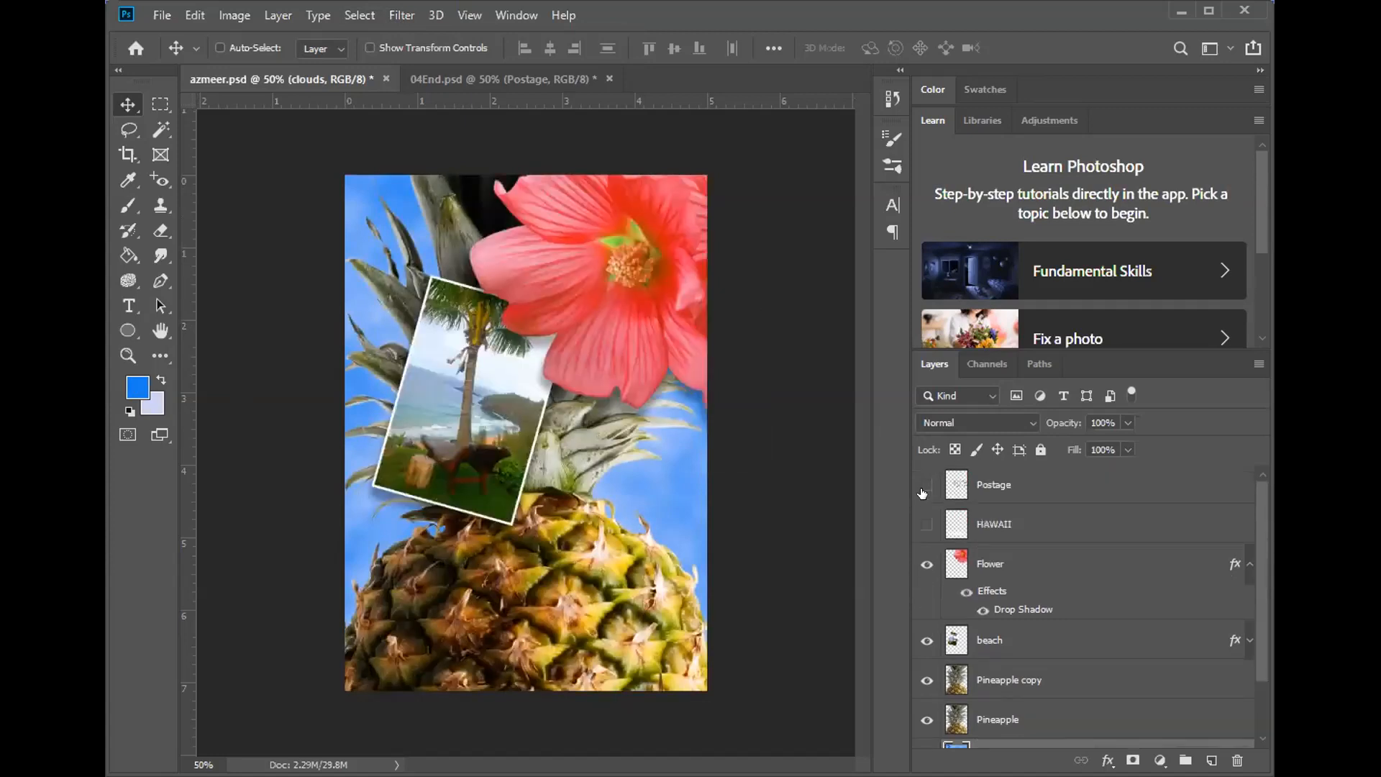
{"action": "left_click", "coordinate": [924, 484]}
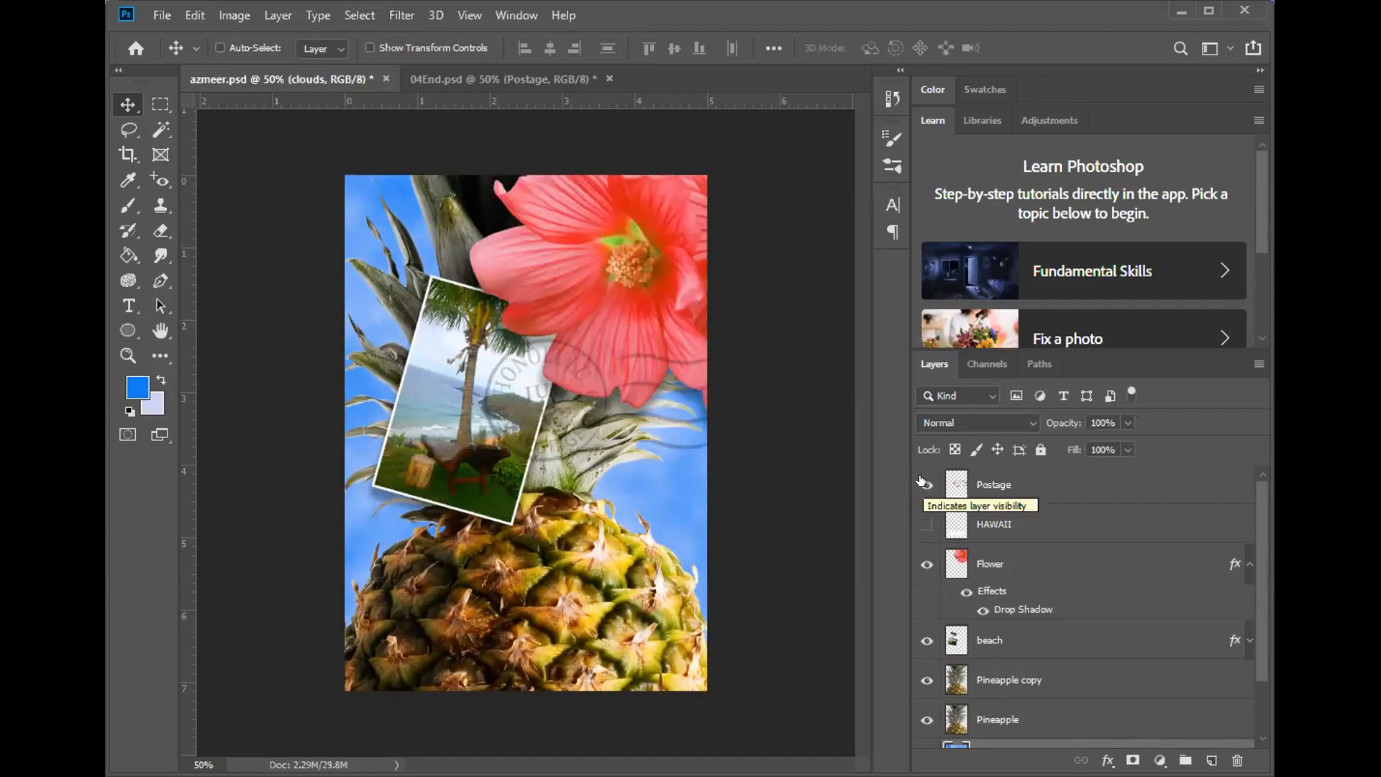
{"action": "left_click", "coordinate": [926, 524]}
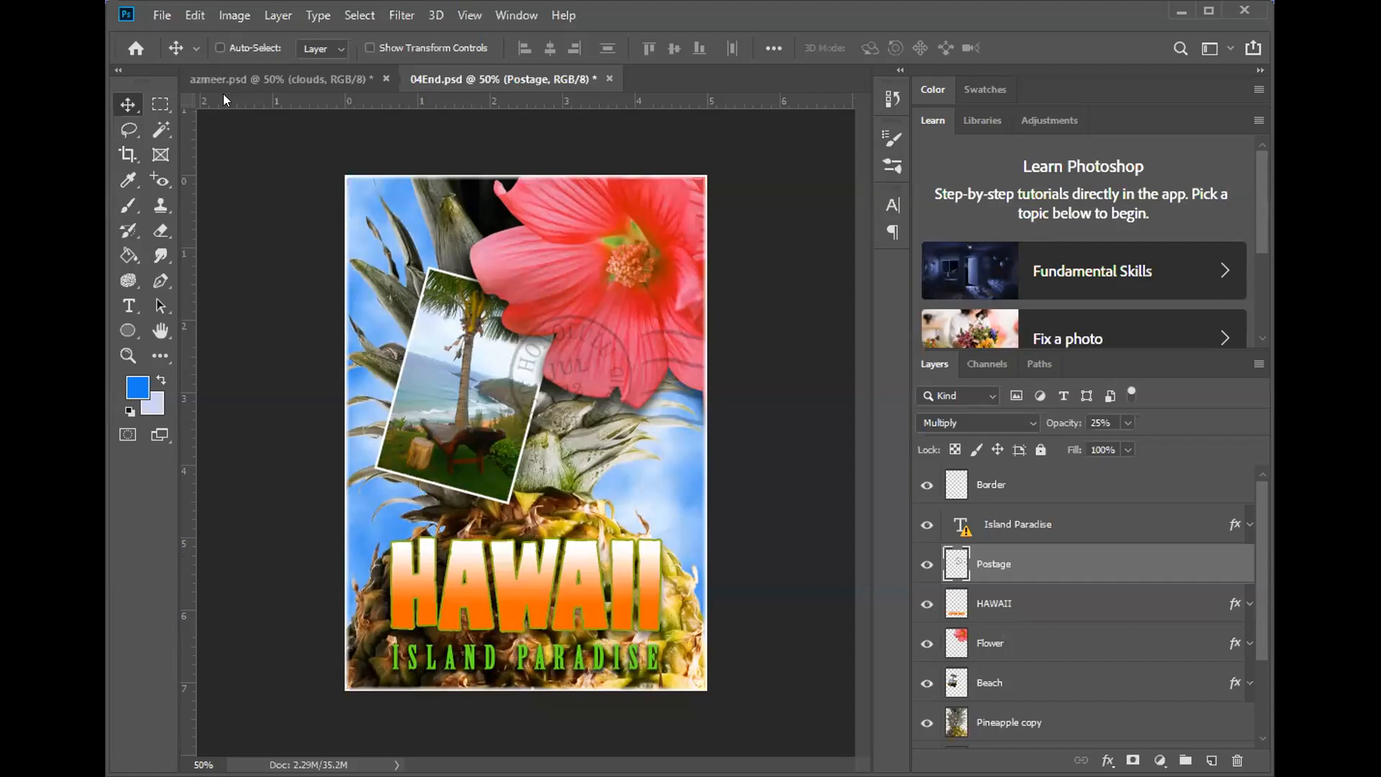
{"action": "left_click", "coordinate": [239, 70]}
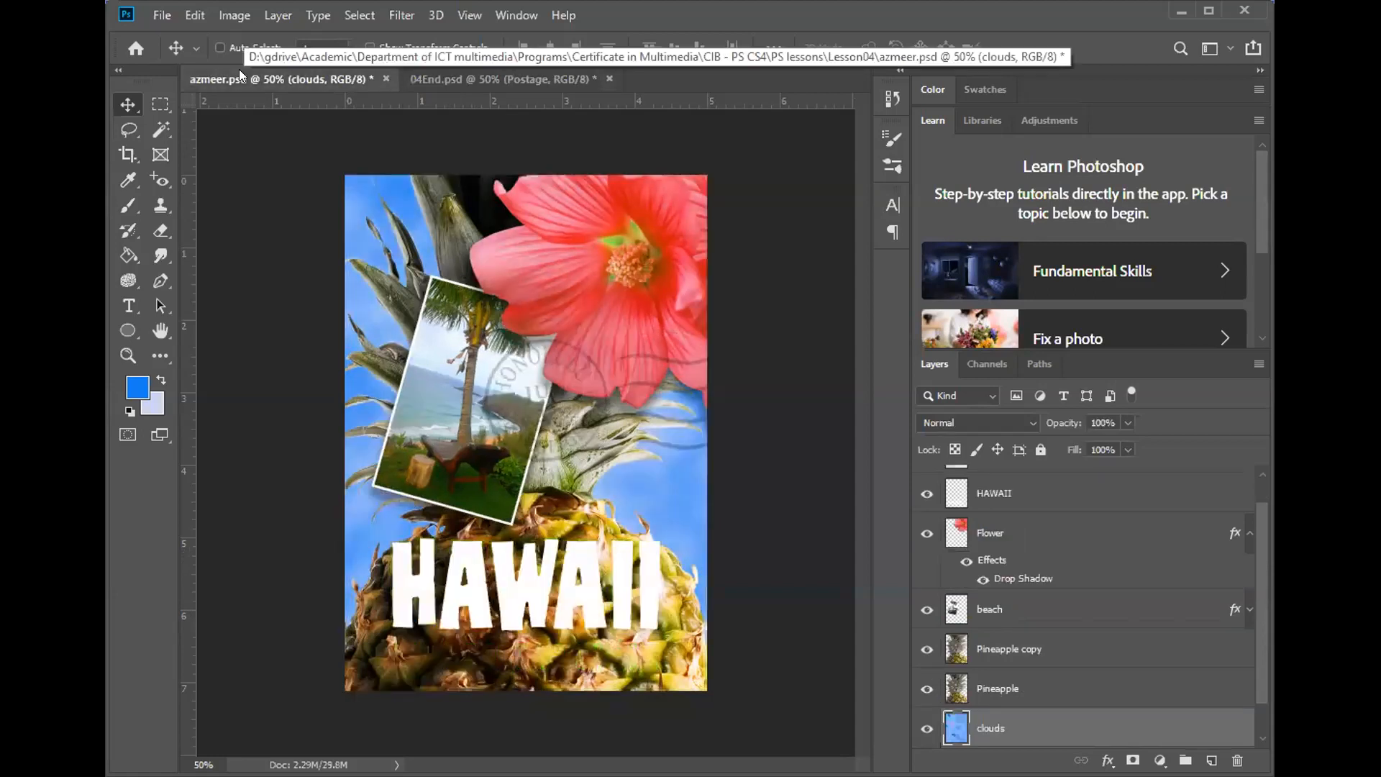
{"action": "left_click", "coordinate": [1025, 492]}
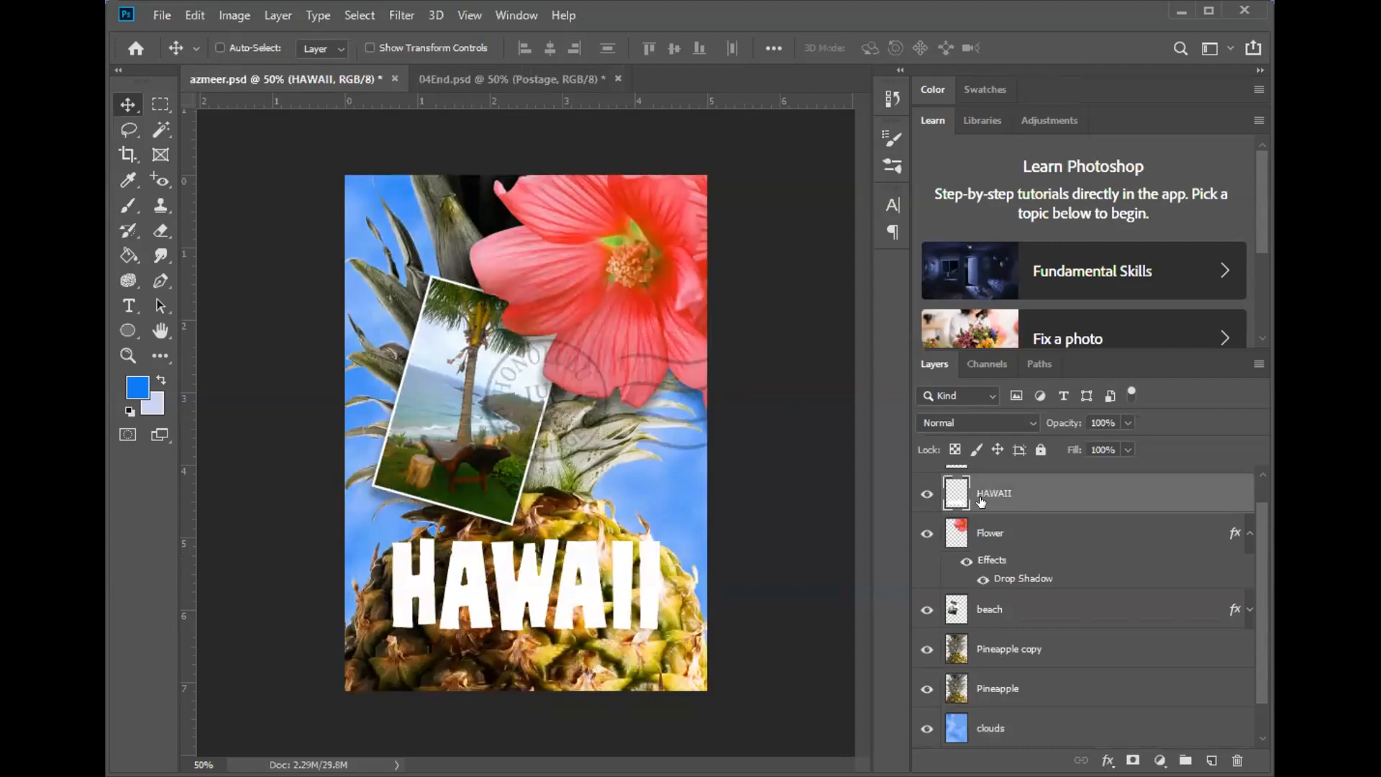
{"action": "key", "text": "h"}
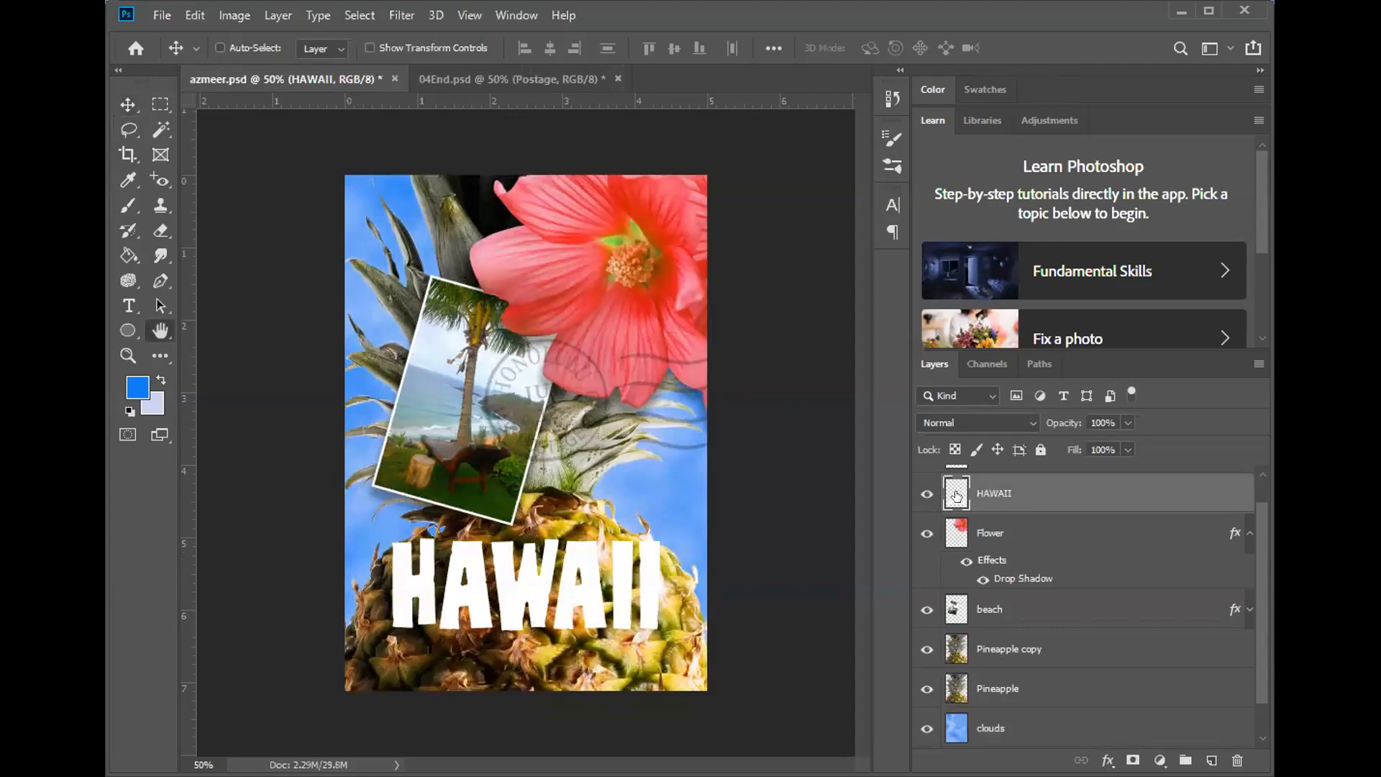
{"action": "double_click", "coordinate": [983, 499]}
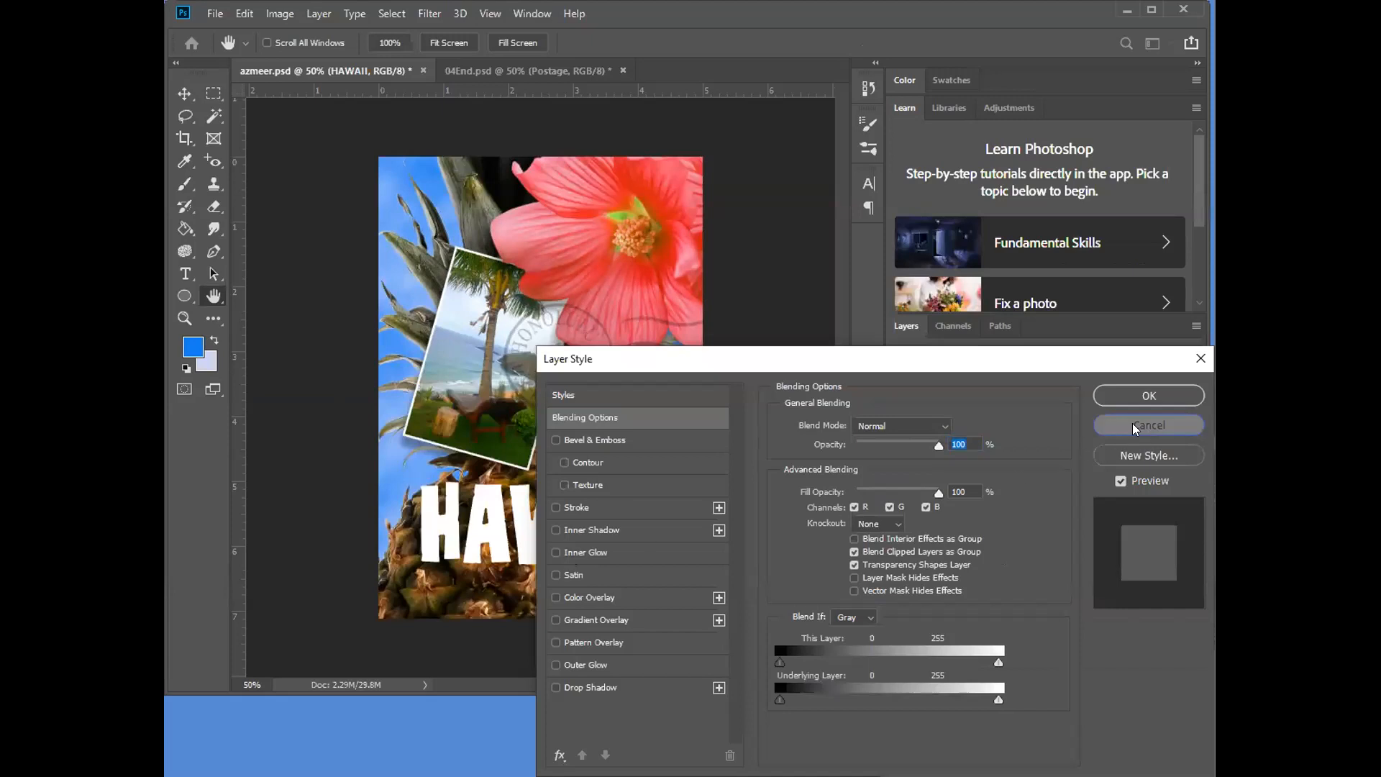
{"action": "left_click", "coordinate": [1134, 426]}
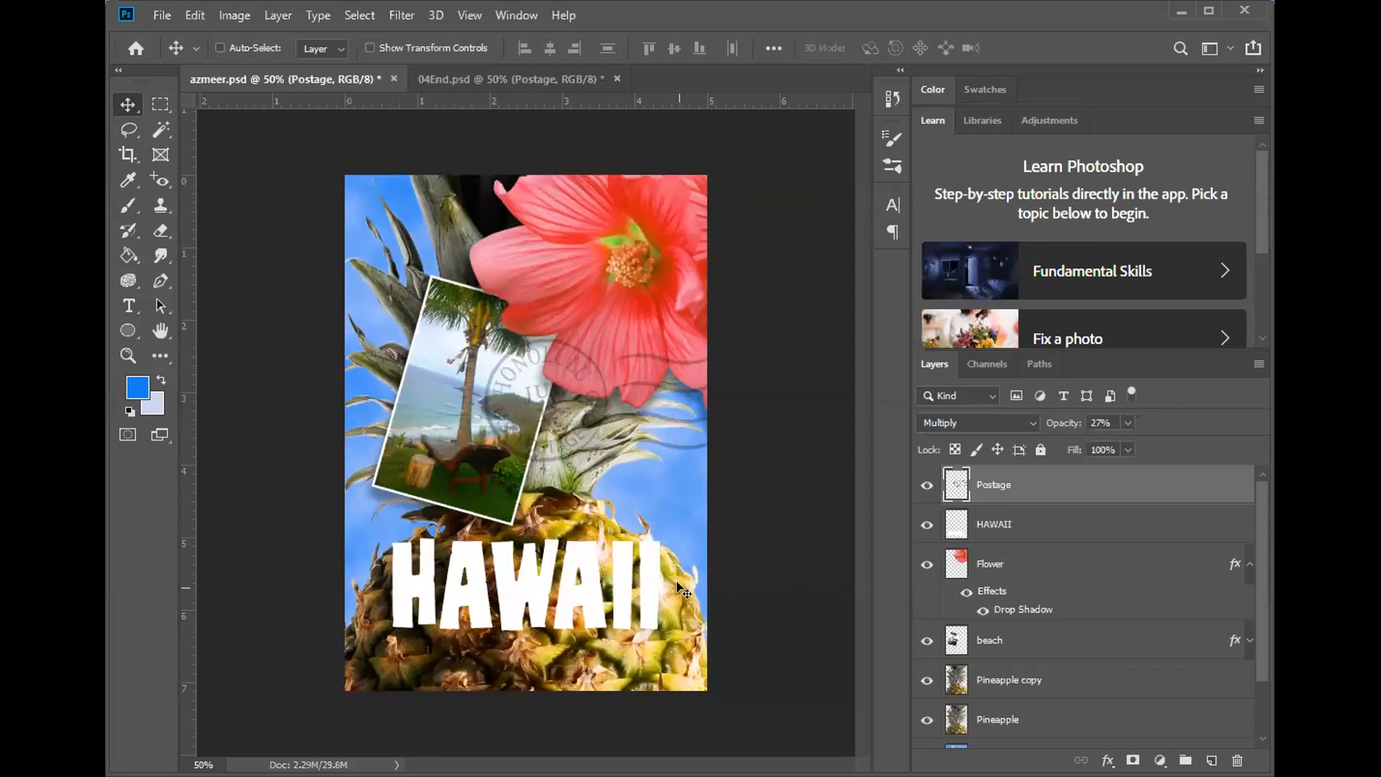
- Load the outline of the lettering on the HAWAII layer as a selection and activate the Gradient tool
{"action": "left_click", "coordinate": [1027, 531]}
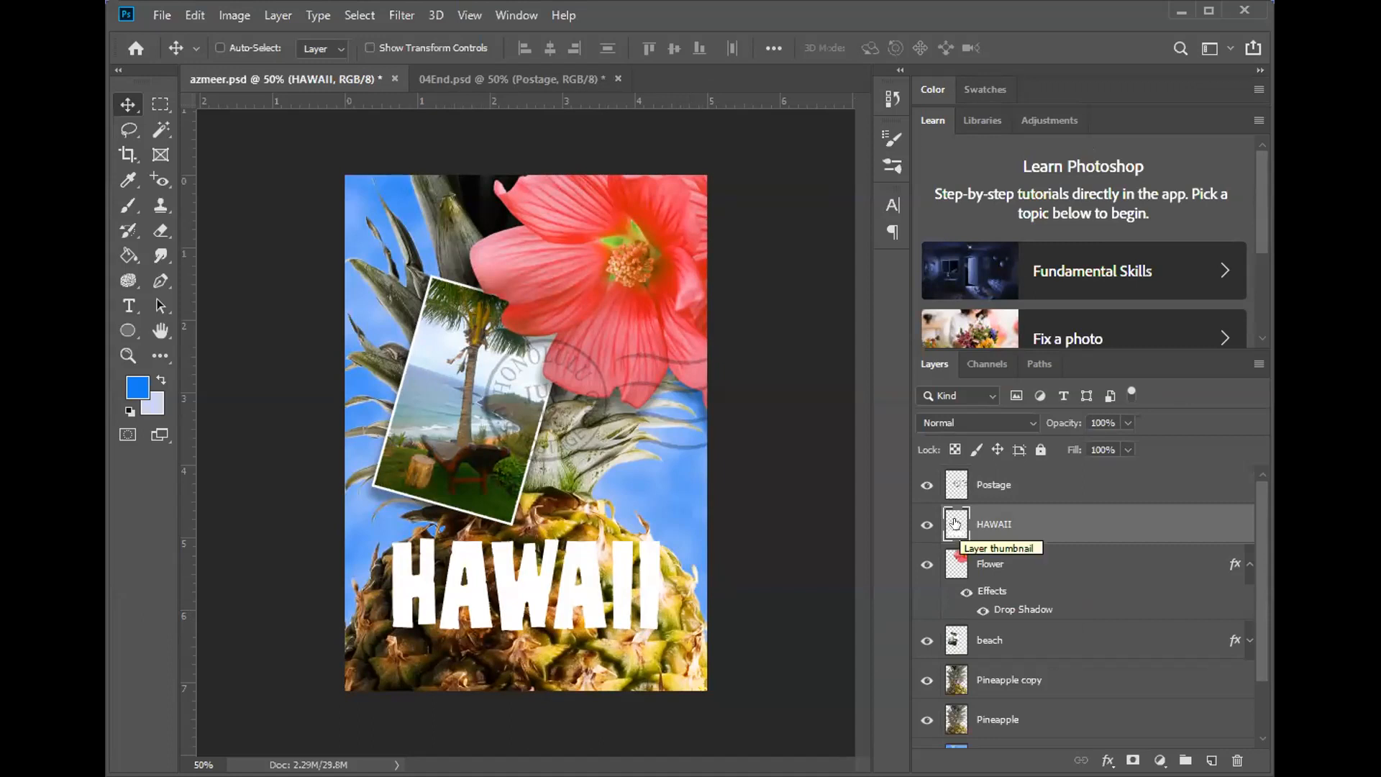
{"action": "key", "text": "ctrl"}
{"action": "left_click", "coordinate": [994, 522], "text": "ctrl"}
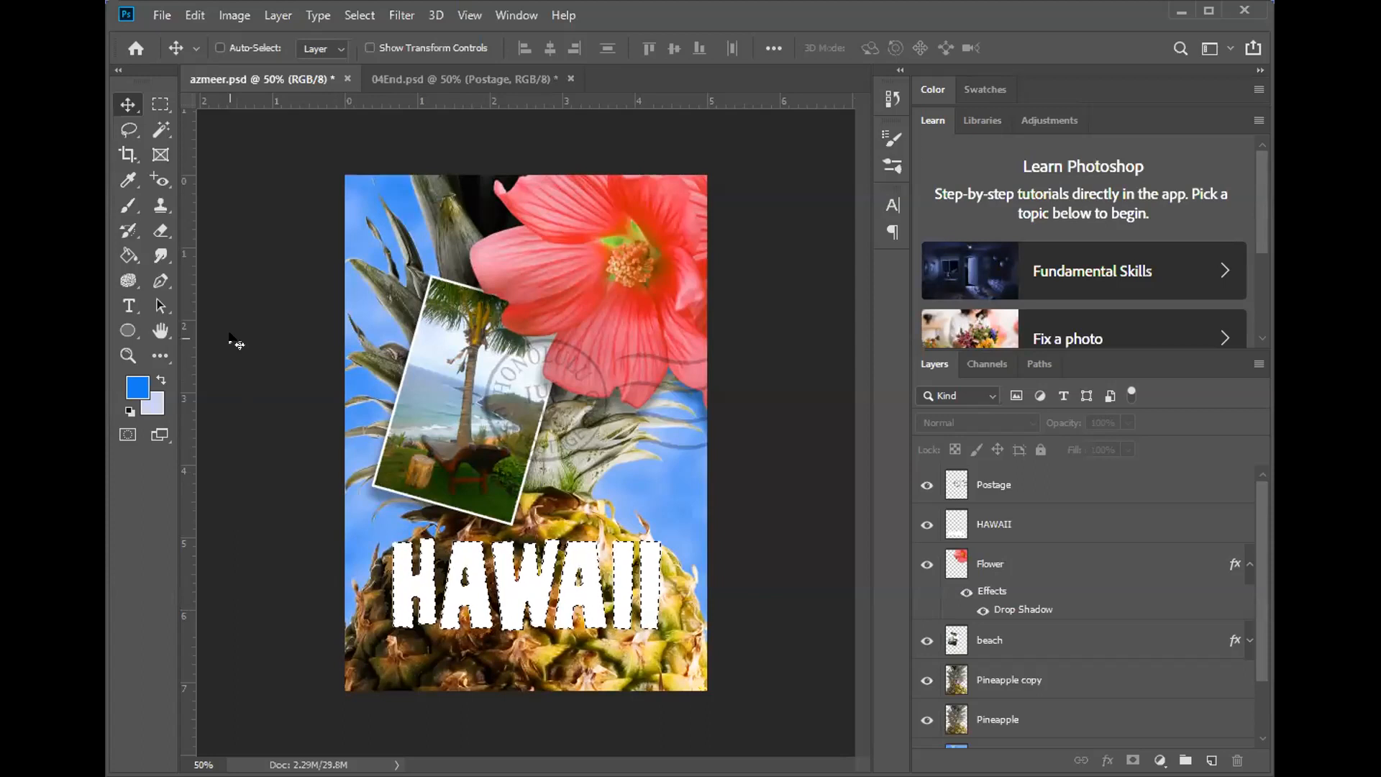
{"action": "left_click", "coordinate": [124, 259]}
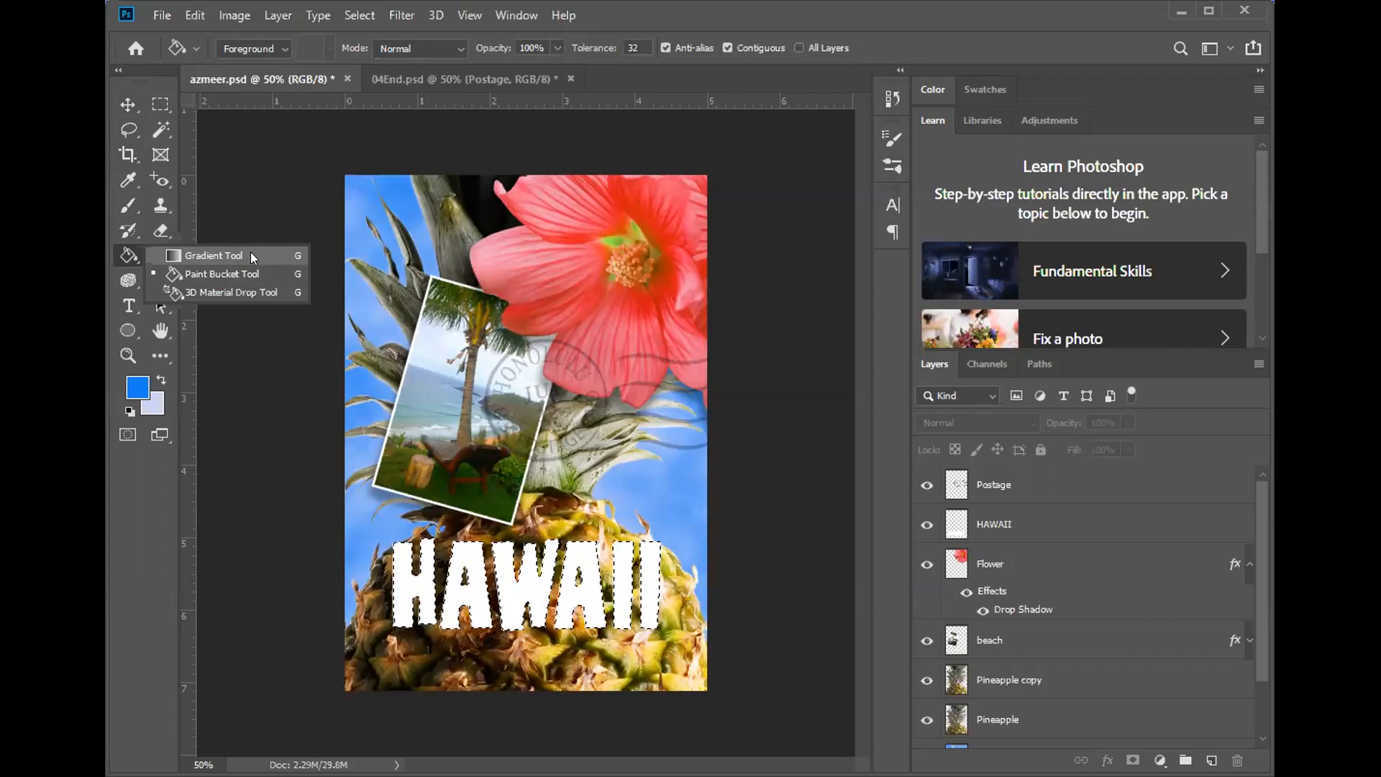
{"action": "left_click", "coordinate": [252, 256]}
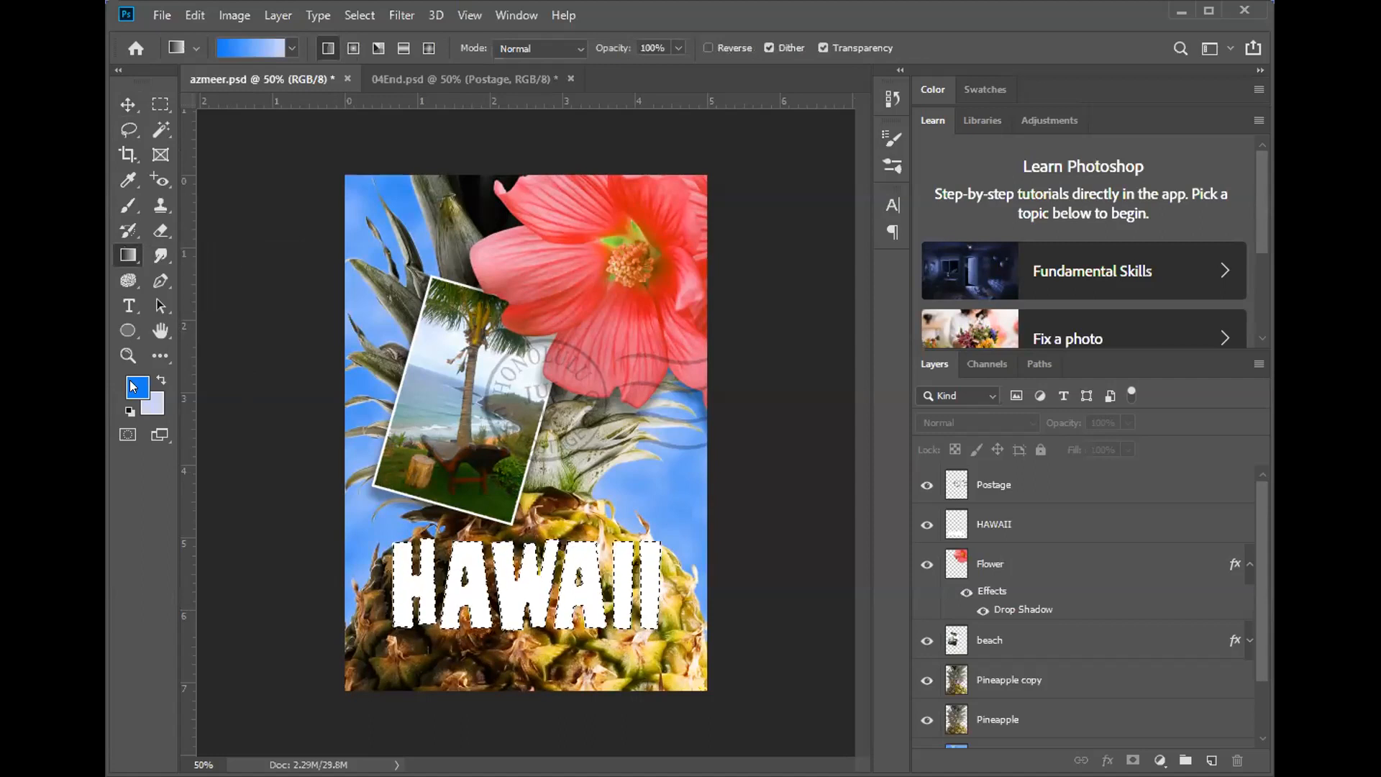
- Sample the orange of the HAWAII lettering in 04End.psd as foreground, set the background to ffffff, and return to azmeer.psd with the Gradient tool
{"action": "left_click", "coordinate": [404, 78]}
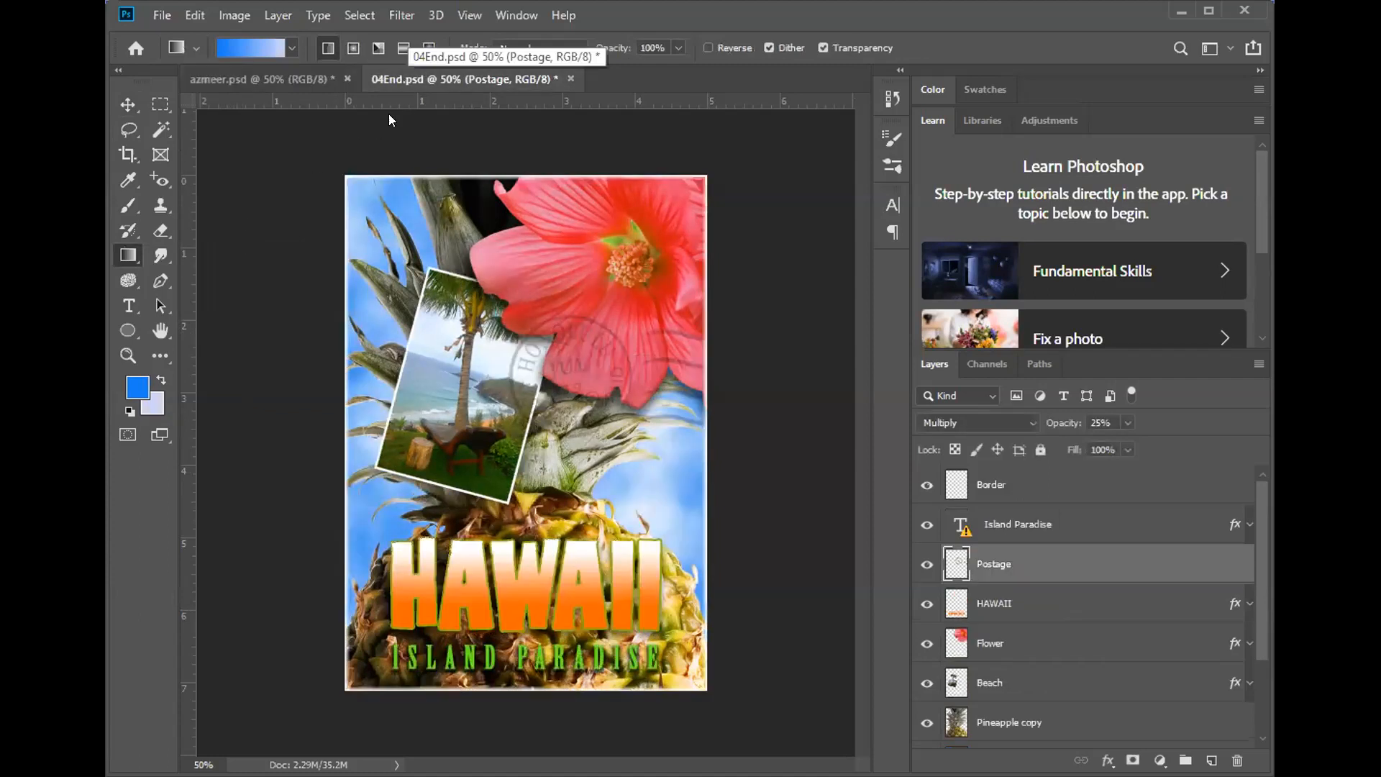
{"action": "left_click", "coordinate": [127, 180]}
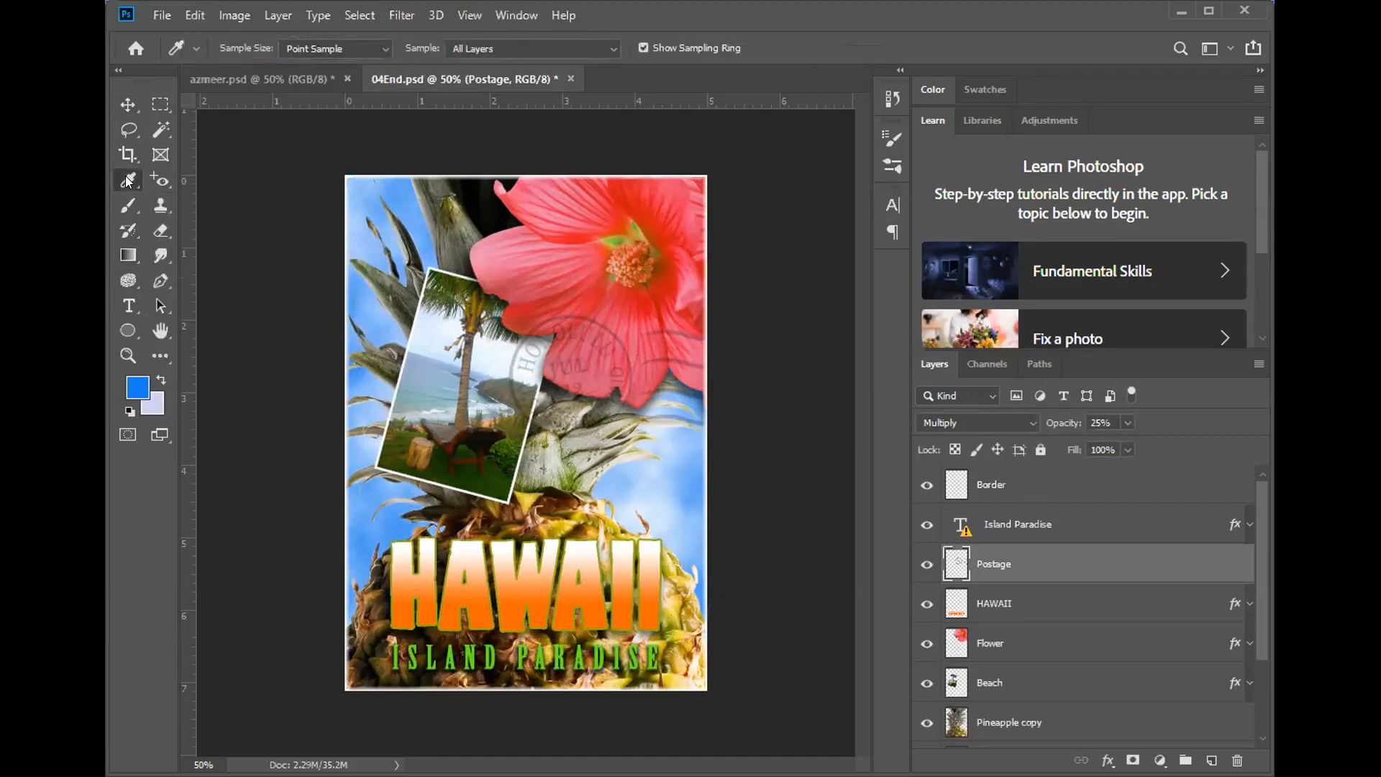
{"action": "left_click", "coordinate": [395, 614]}
{"action": "left_click", "coordinate": [155, 404]}
{"action": "type", "text": "ffffff"}
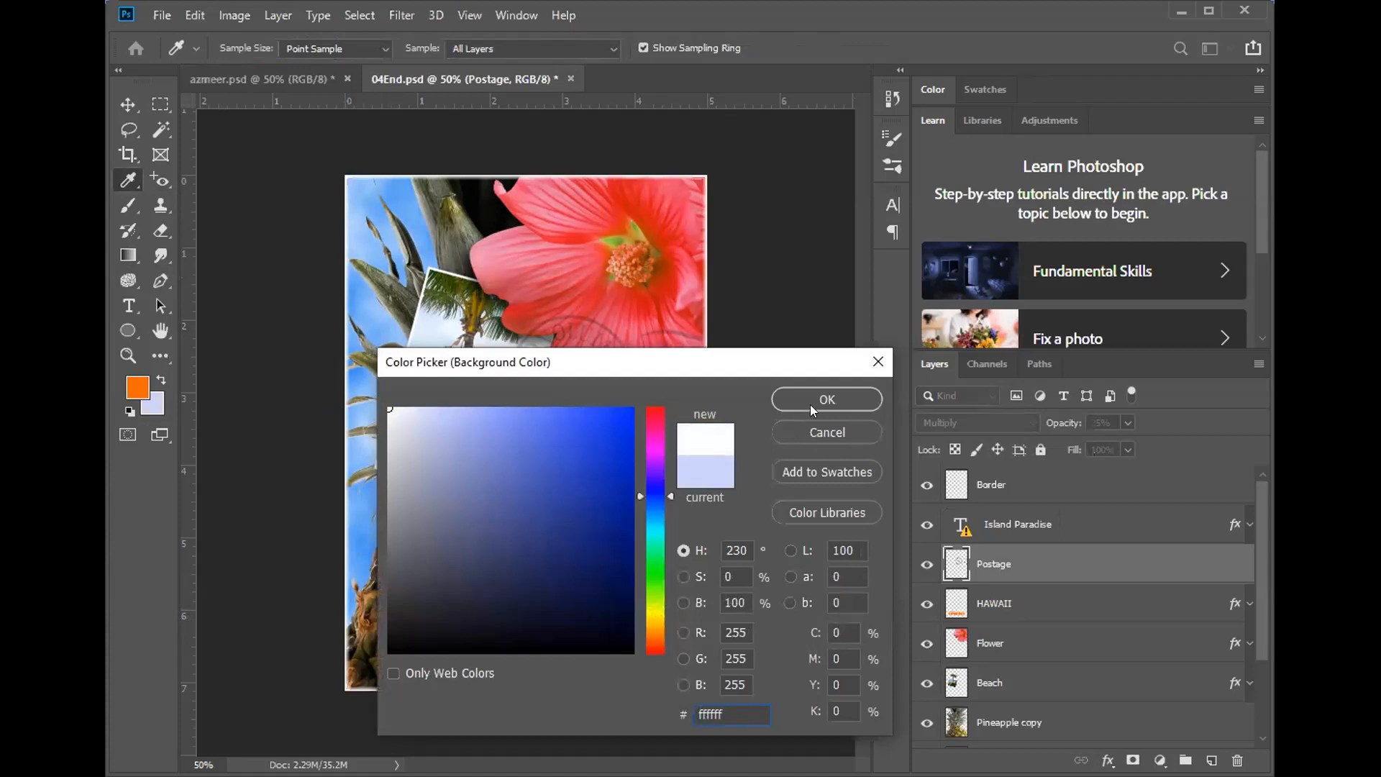
{"action": "left_click", "coordinate": [808, 392]}
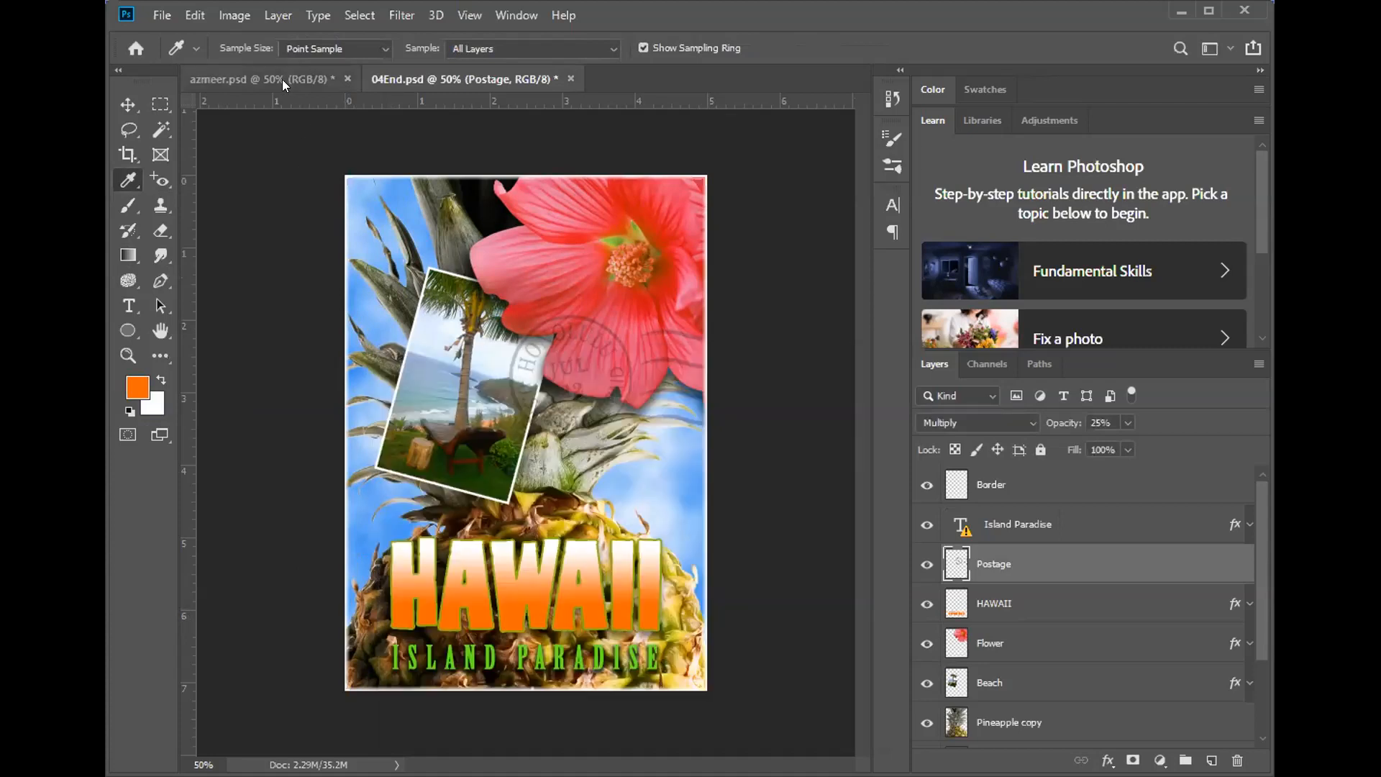
{"action": "left_click", "coordinate": [282, 79]}
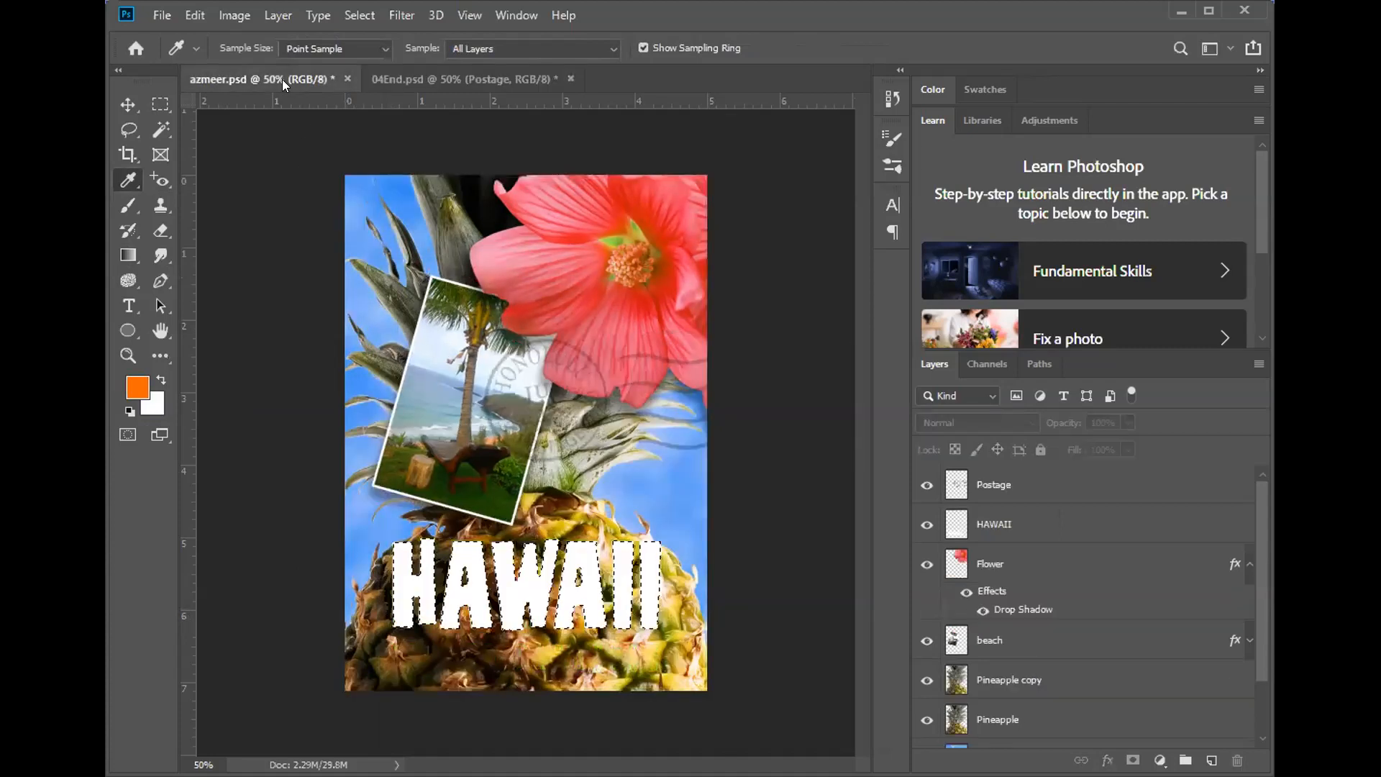
{"action": "left_click", "coordinate": [128, 254]}
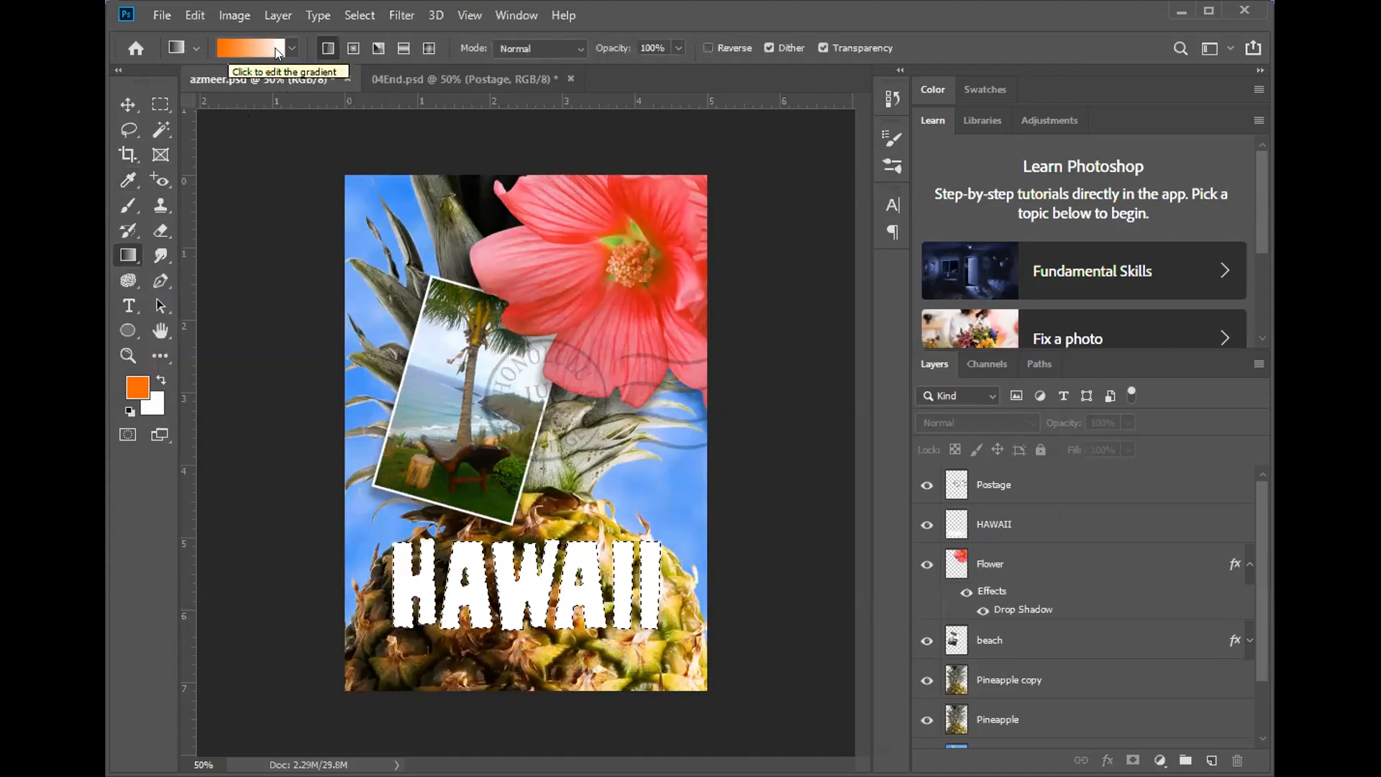
- Fill the selected letters on the HAWAII layer with a vertical linear gradient from orange at the base to white at the top
{"action": "left_click", "coordinate": [1008, 528]}
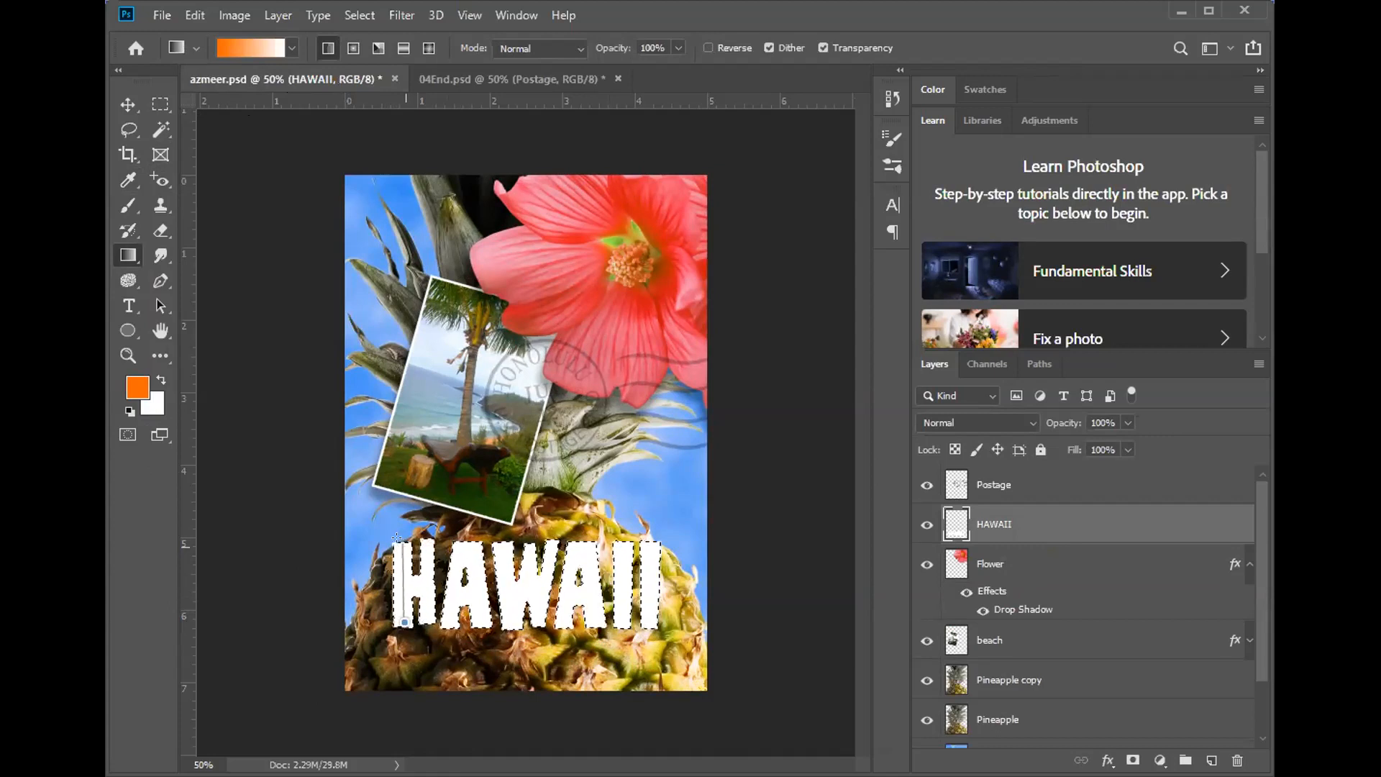
{"action": "left_click_drag", "start_coordinate": [362, 518], "coordinate": [415, 535]}
{"action": "left_click_drag", "start_coordinate": [402, 546], "coordinate": [403, 545]}
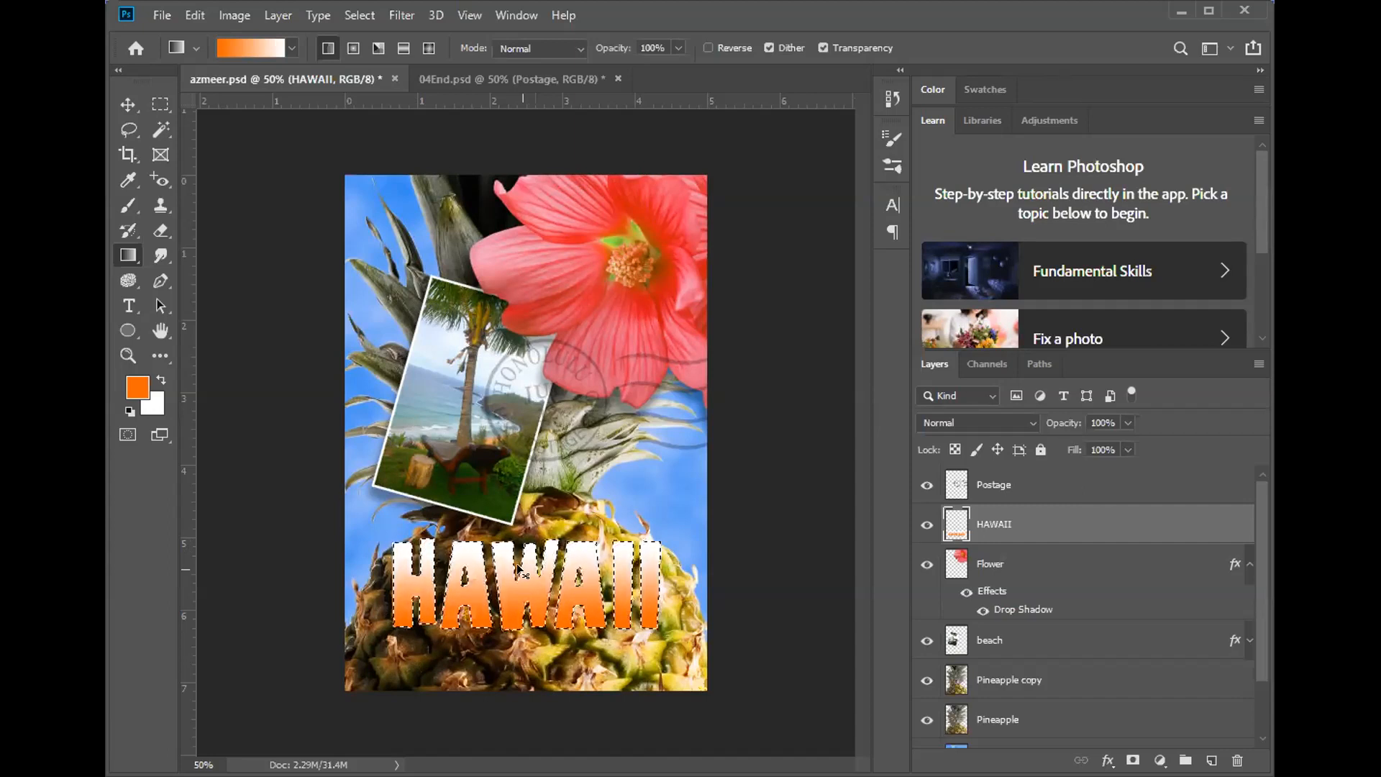
- Undo the gradient fill and the selection, and try the orange-to-white gradient on the HAWAII layer without a selection
{"action": "key", "text": "ctrl+z"}
{"action": "key", "text": "ctrl+z"}
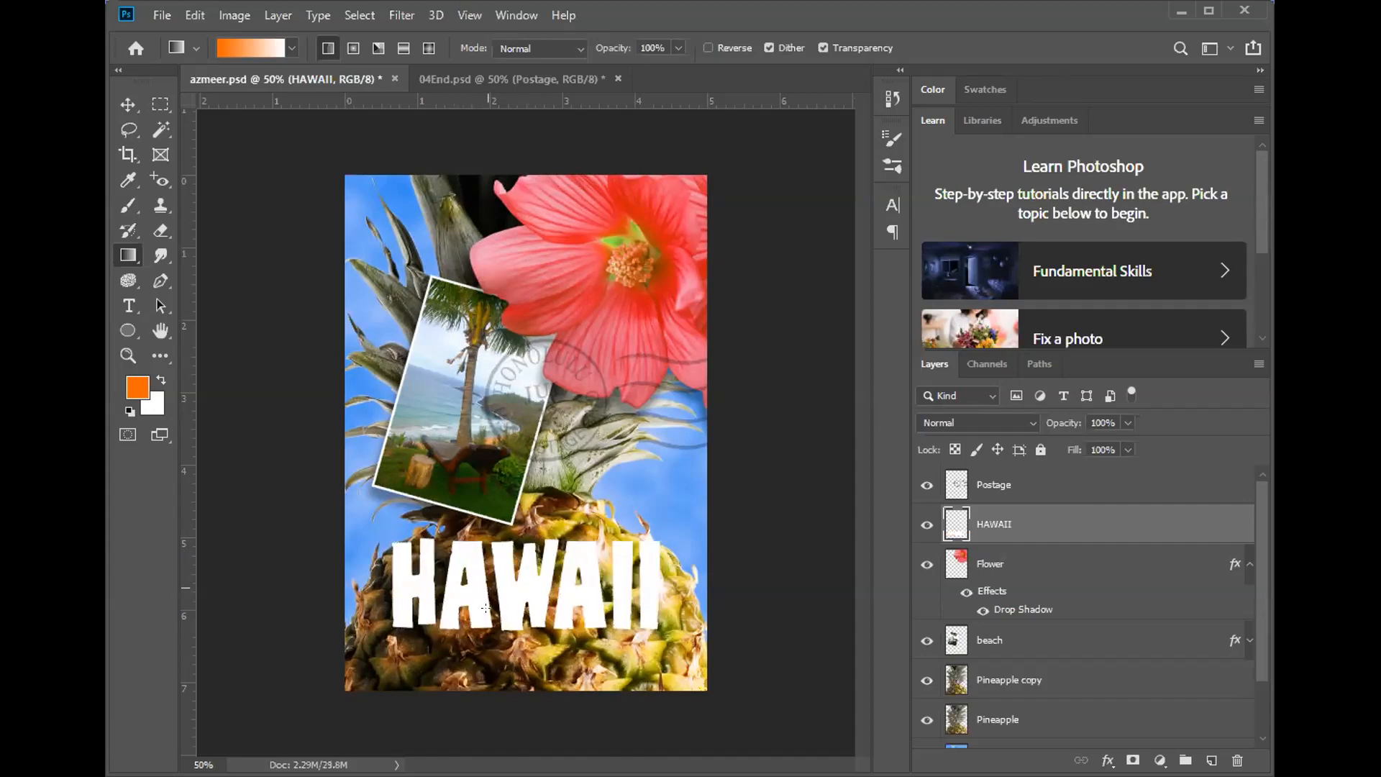
{"action": "left_click_drag", "start_coordinate": [514, 682], "coordinate": [519, 411]}
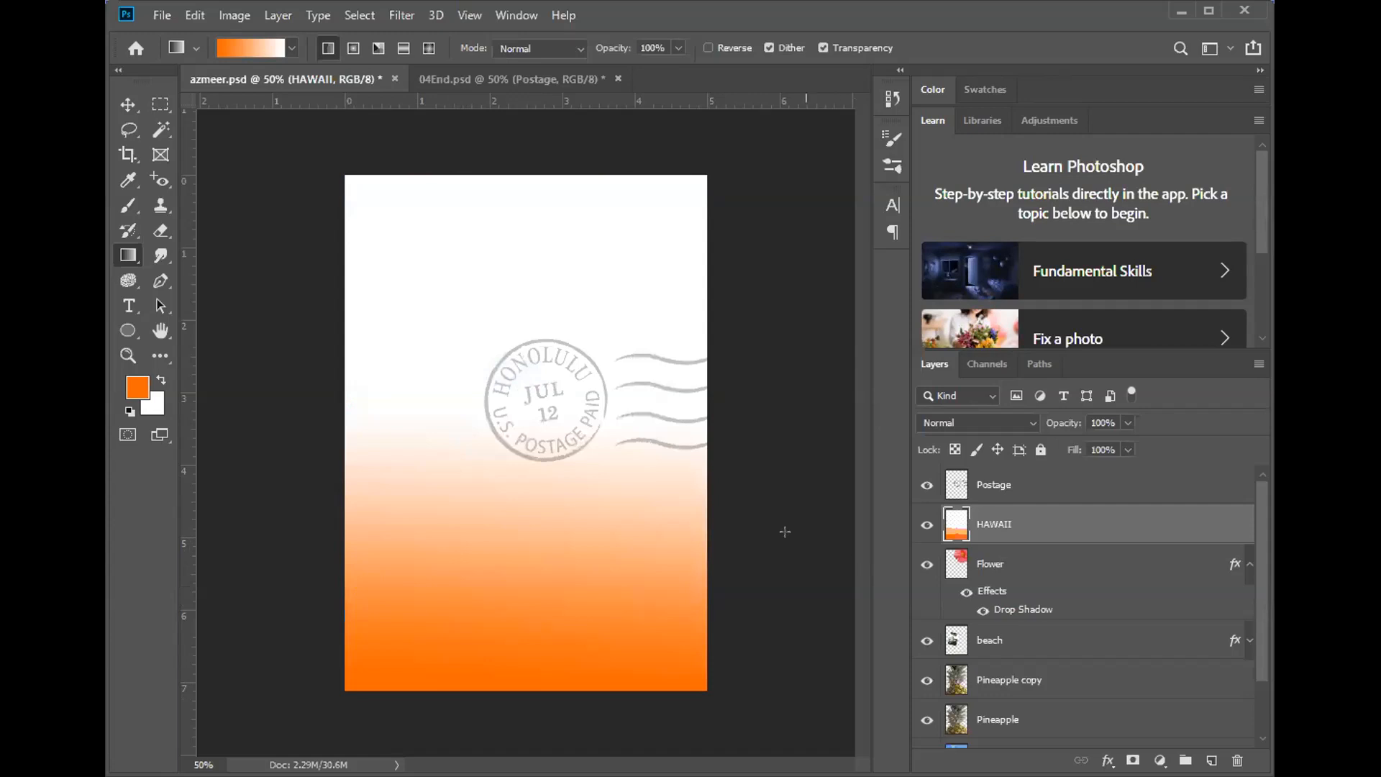
{"action": "key", "text": "ctrl+z"}
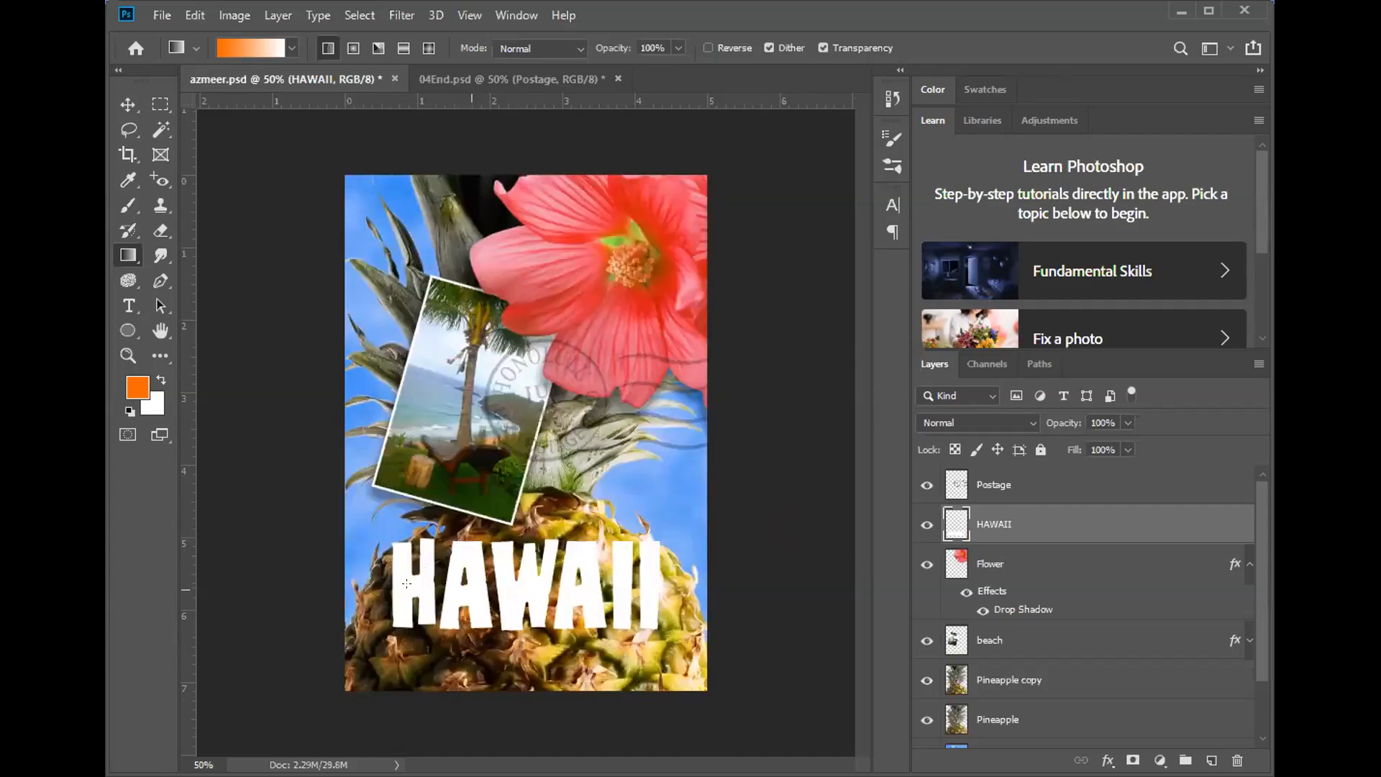
- Reload the HAWAII layer's lettering as a selection
{"action": "left_click", "coordinate": [995, 517], "text": "ctrl"}
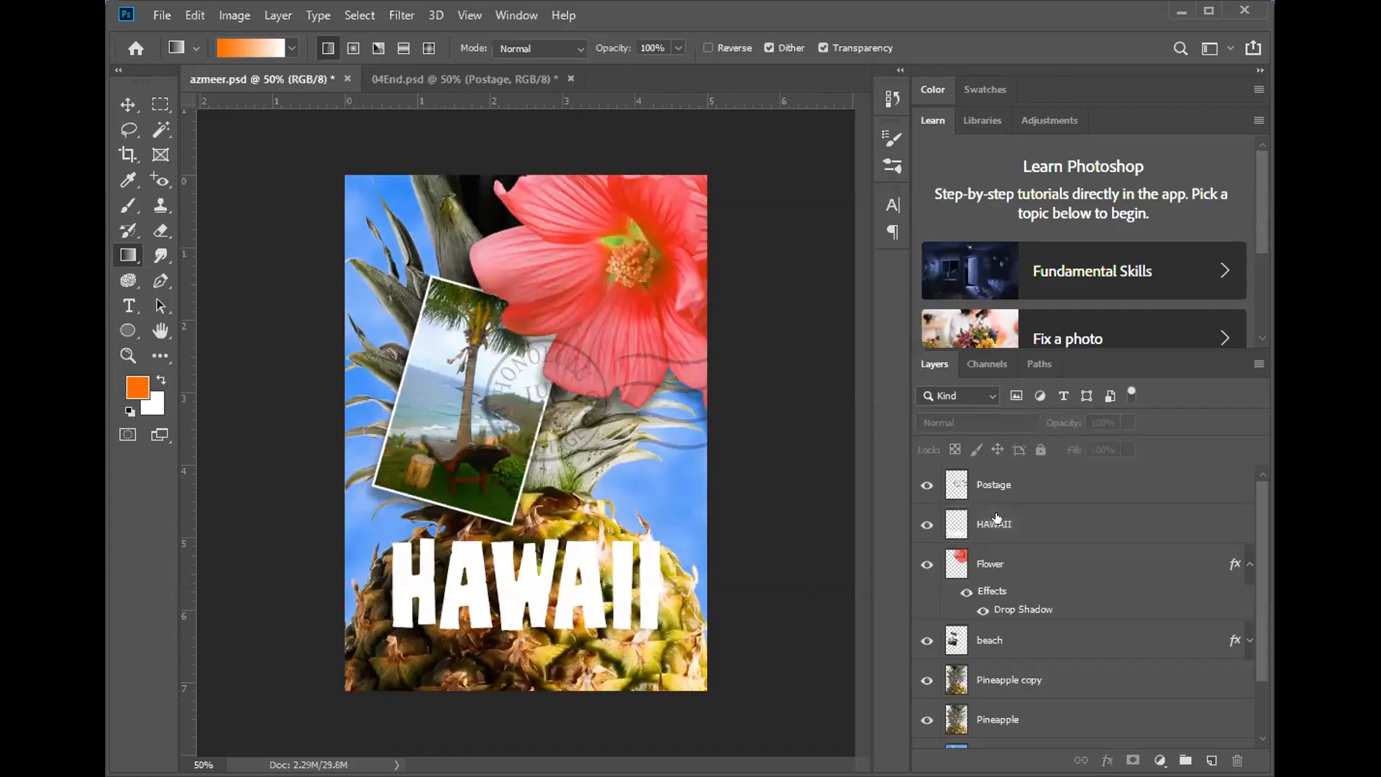
{"action": "left_click", "coordinate": [956, 521], "text": "ctrl"}
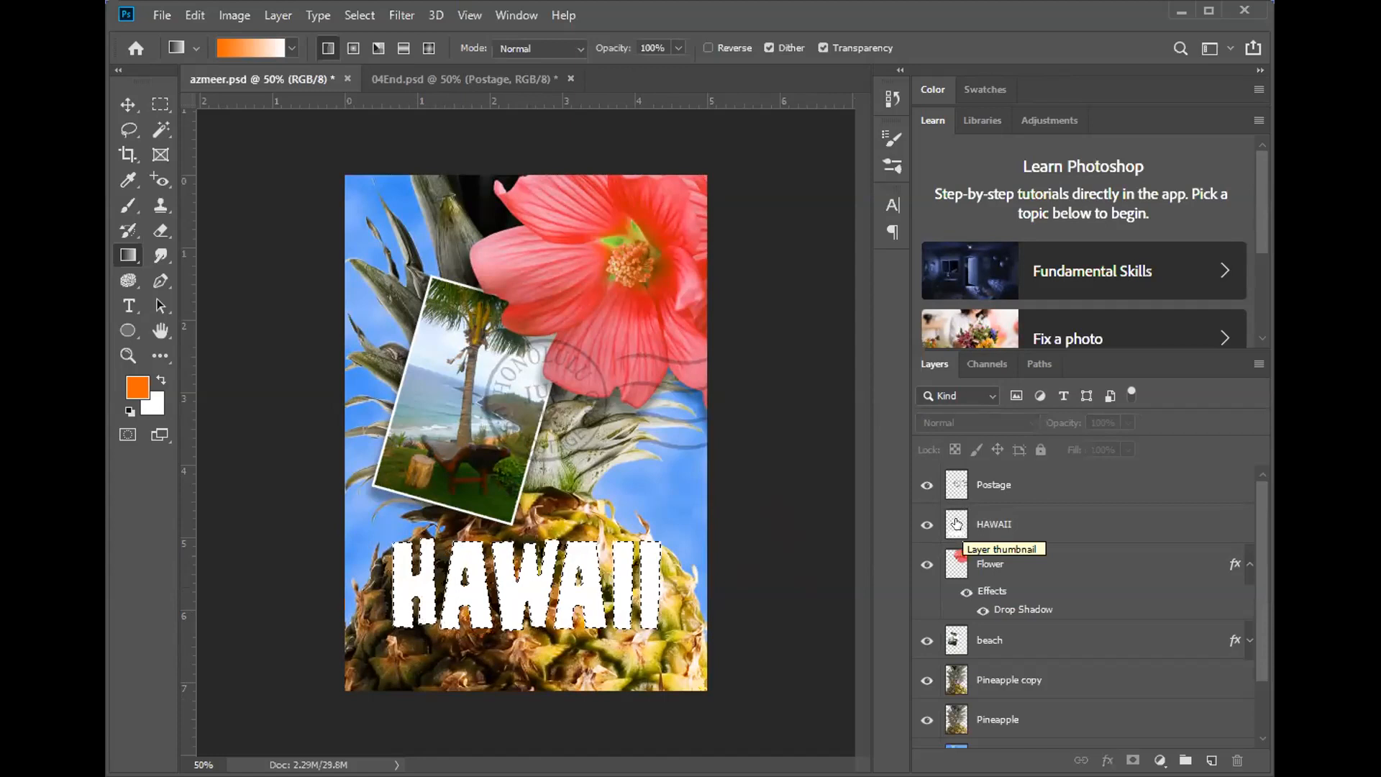
- Fill the selected letters on the HAWAII layer with a vertical orange-to-white gradient and compare the result with 04End.psd
{"action": "left_click", "coordinate": [1025, 534]}
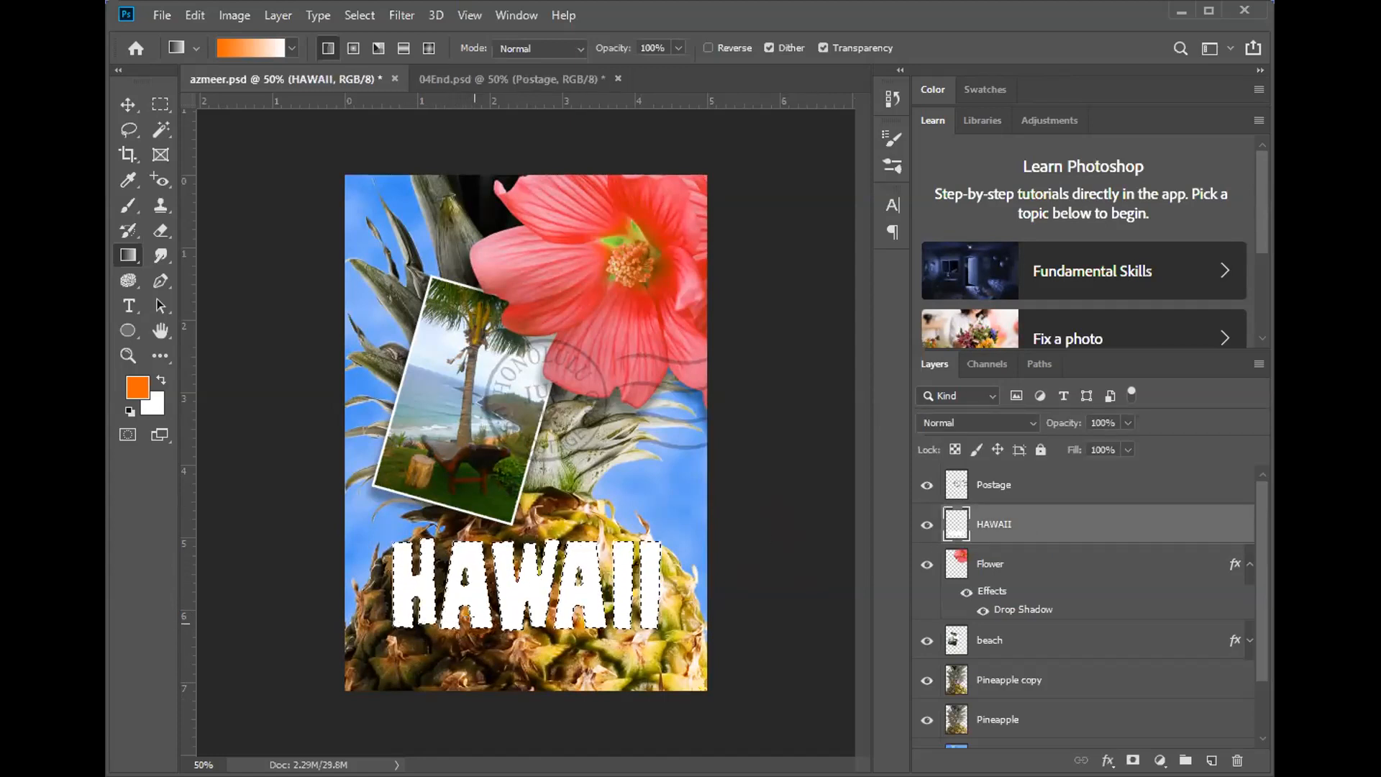
{"action": "left_click_drag", "start_coordinate": [482, 640], "coordinate": [474, 564]}
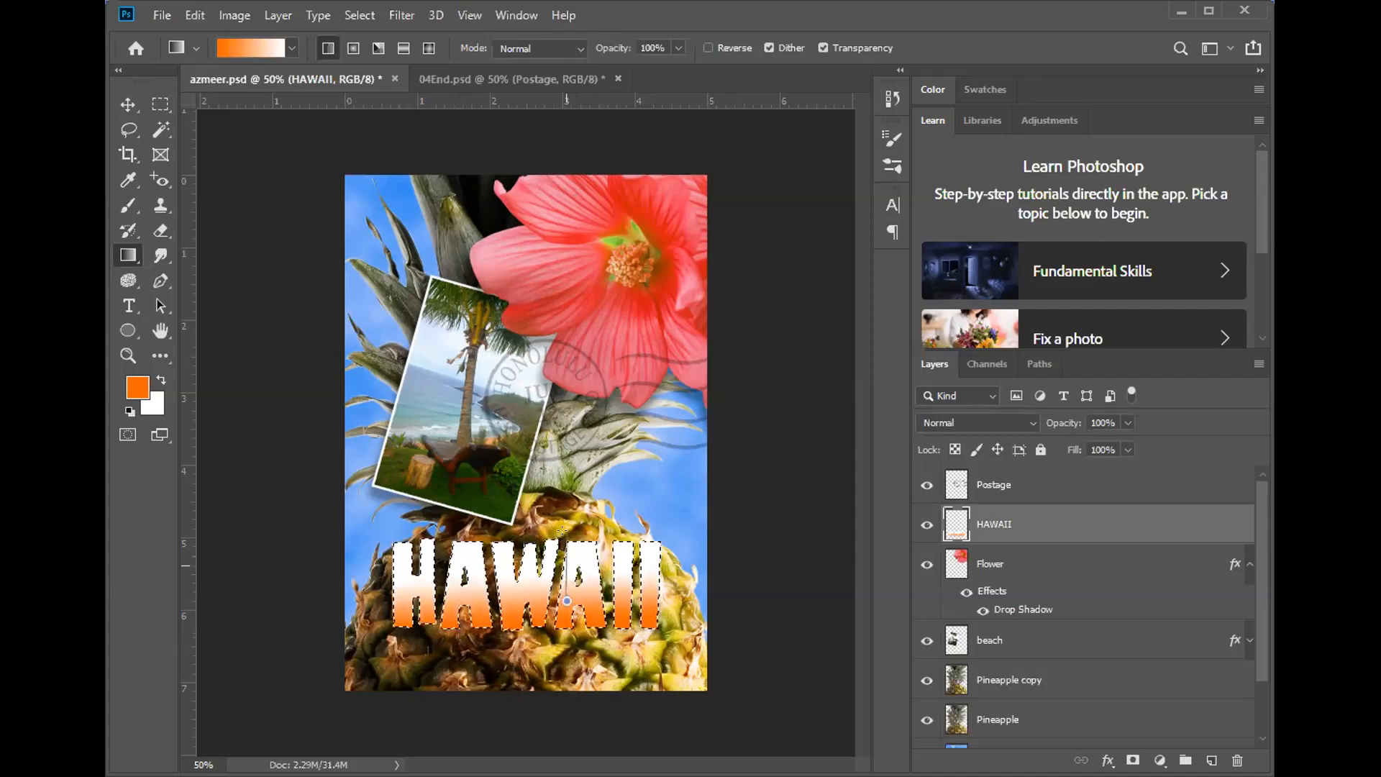
{"action": "left_click_drag", "start_coordinate": [561, 530], "coordinate": [561, 532]}
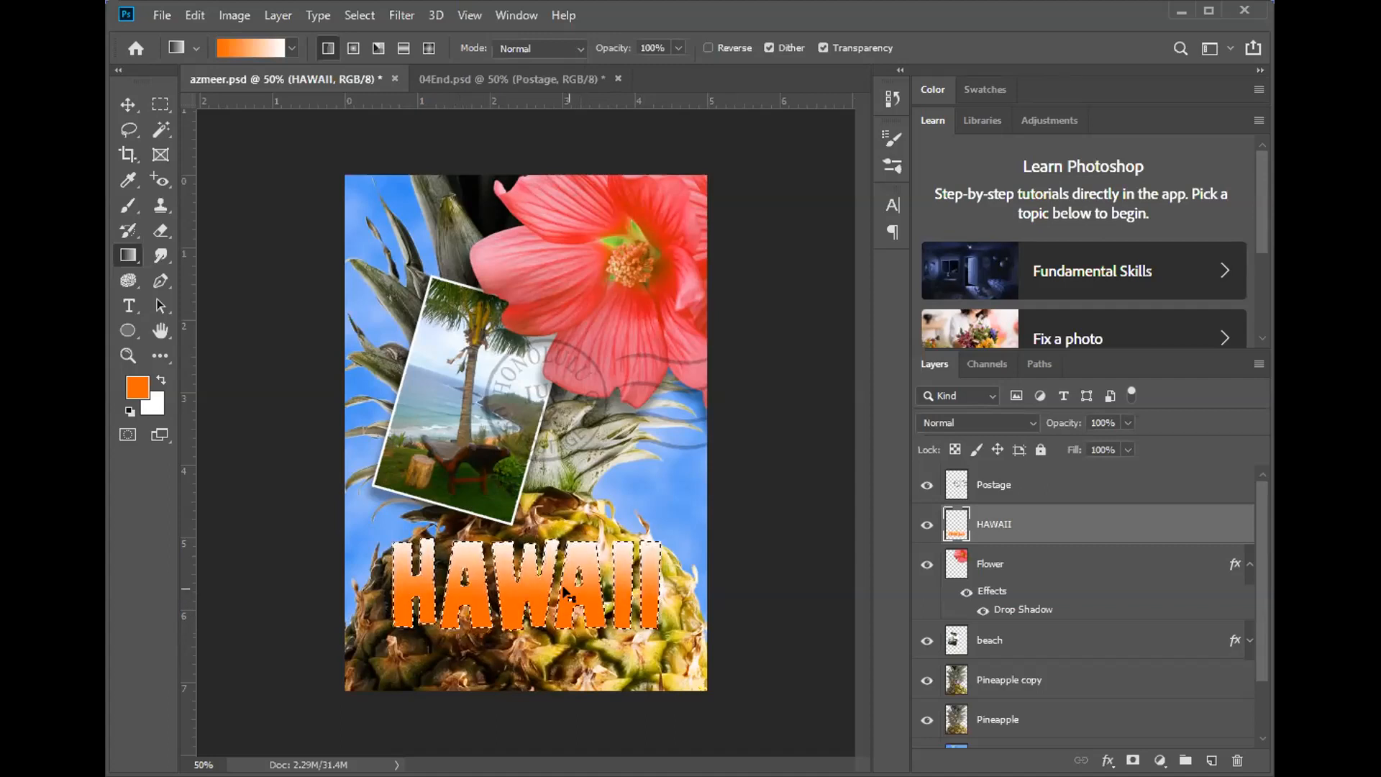
{"action": "left_click", "coordinate": [440, 75]}
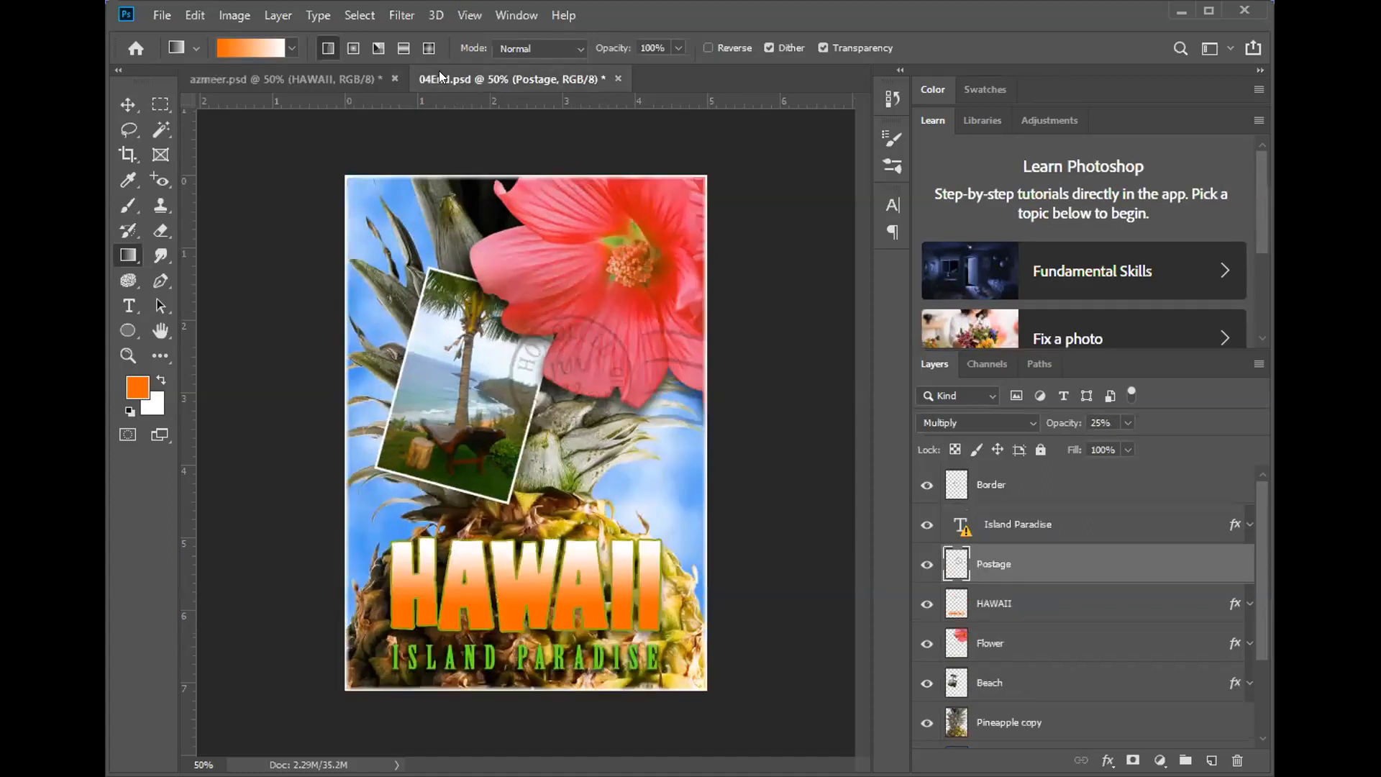
{"action": "left_click", "coordinate": [312, 79]}
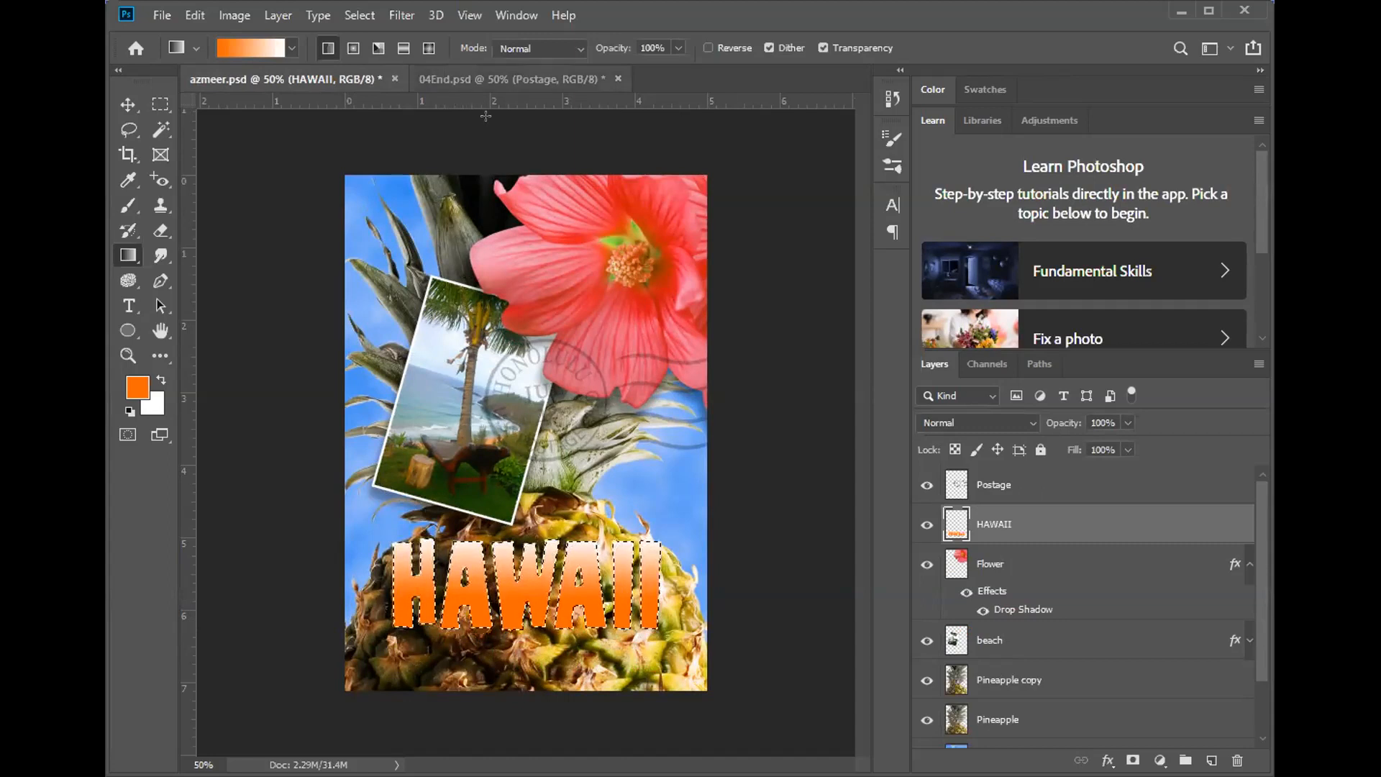
{"action": "left_click", "coordinate": [494, 76]}
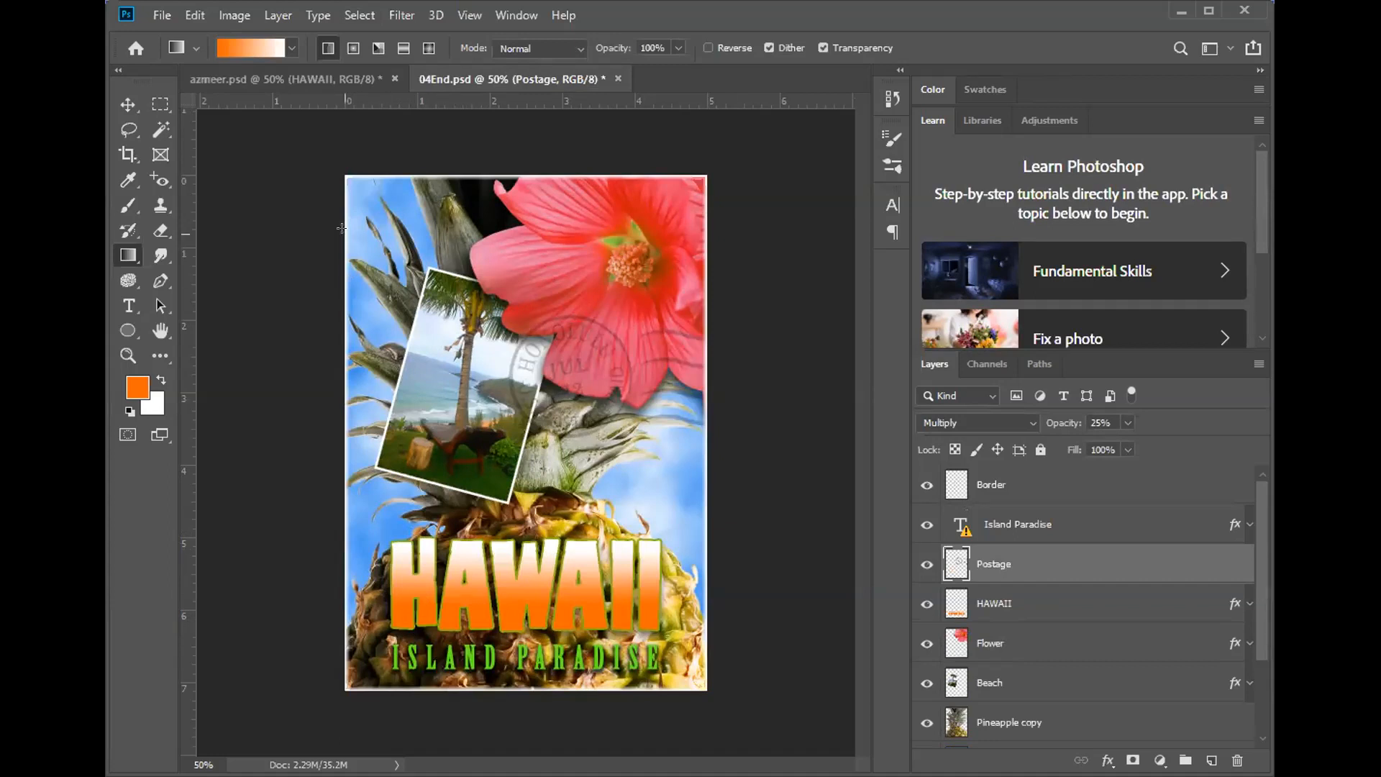
{"action": "left_click", "coordinate": [328, 79]}
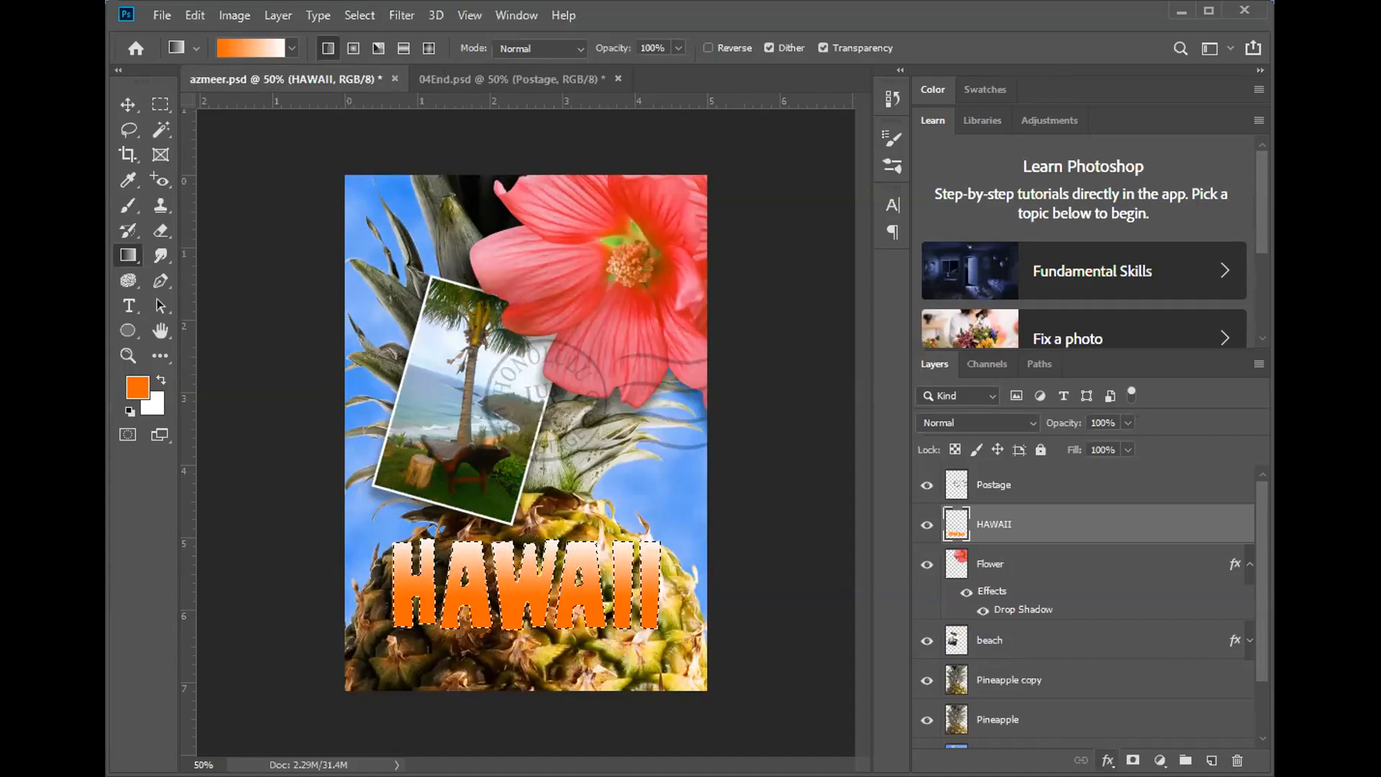
- Add a 5 px inside stroke in green to the HAWAII layer of azmeer.psd
{"action": "left_click", "coordinate": [1107, 760]}
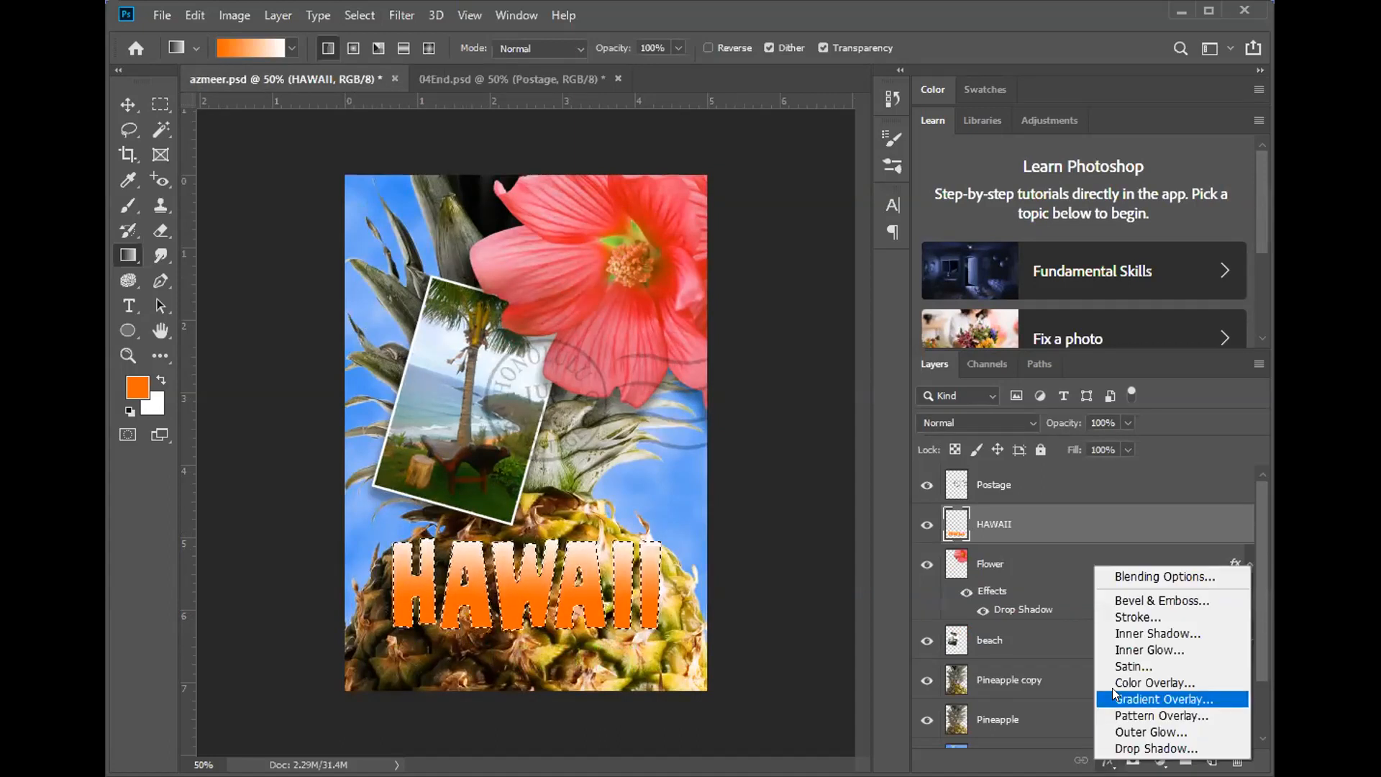
{"action": "left_click", "coordinate": [1126, 616]}
{"action": "key", "text": "h"}
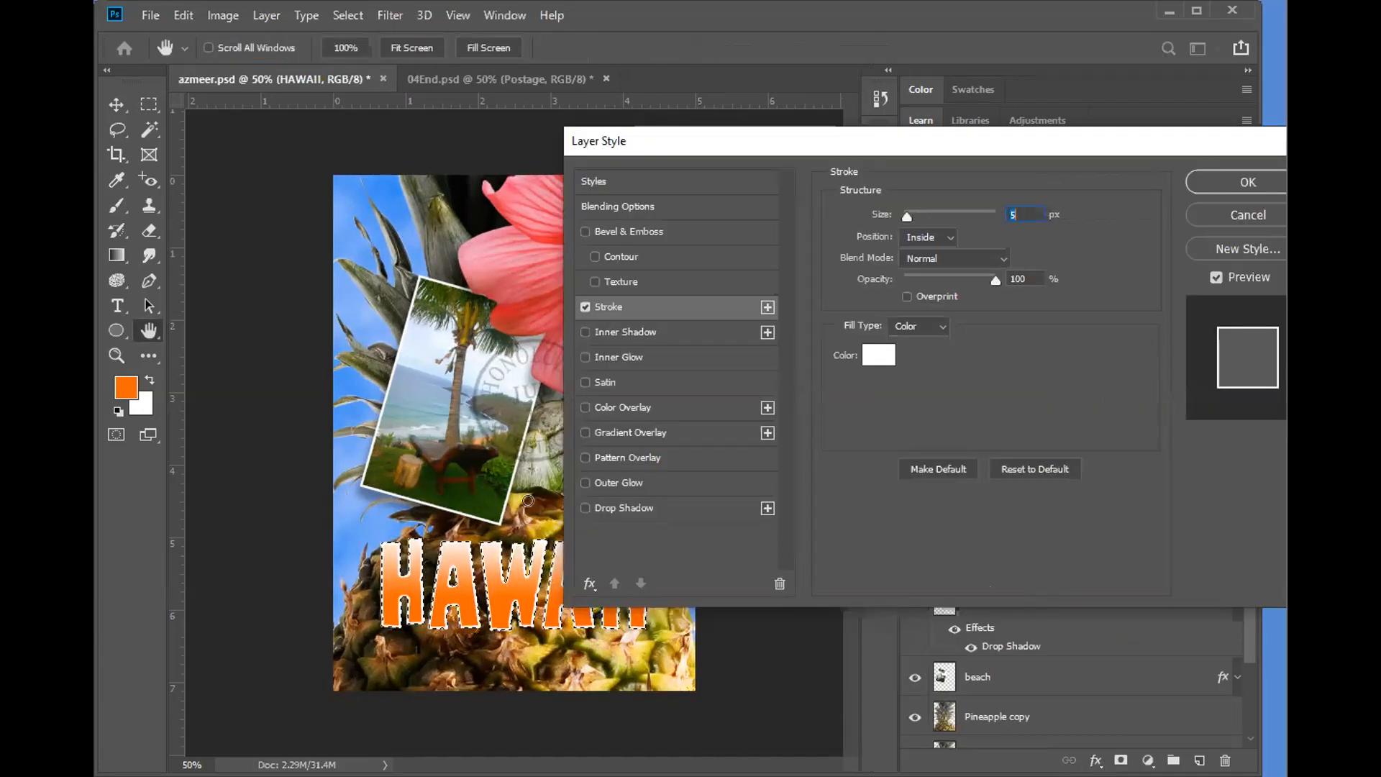
{"action": "left_click_drag", "start_coordinate": [559, 362], "coordinate": [642, 313]}
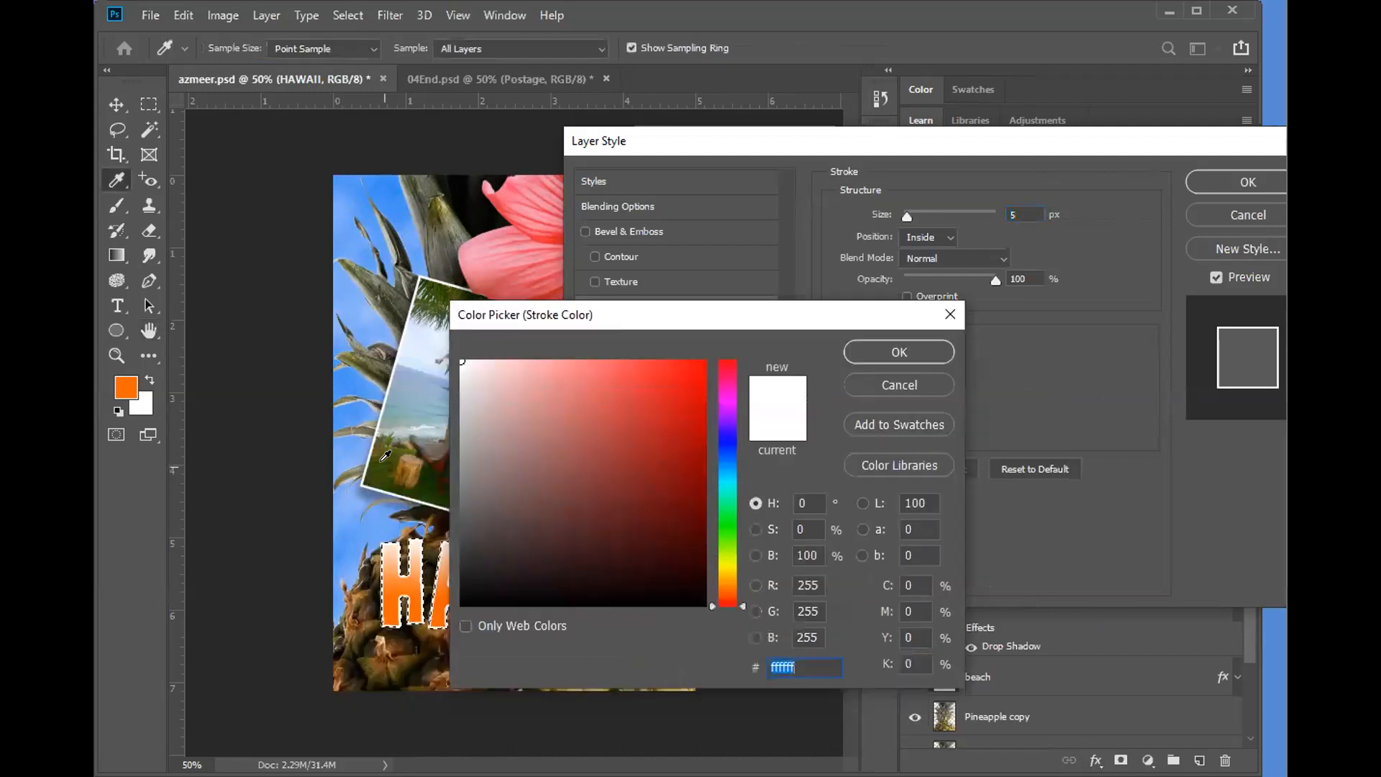
{"action": "left_click", "coordinate": [380, 474]}
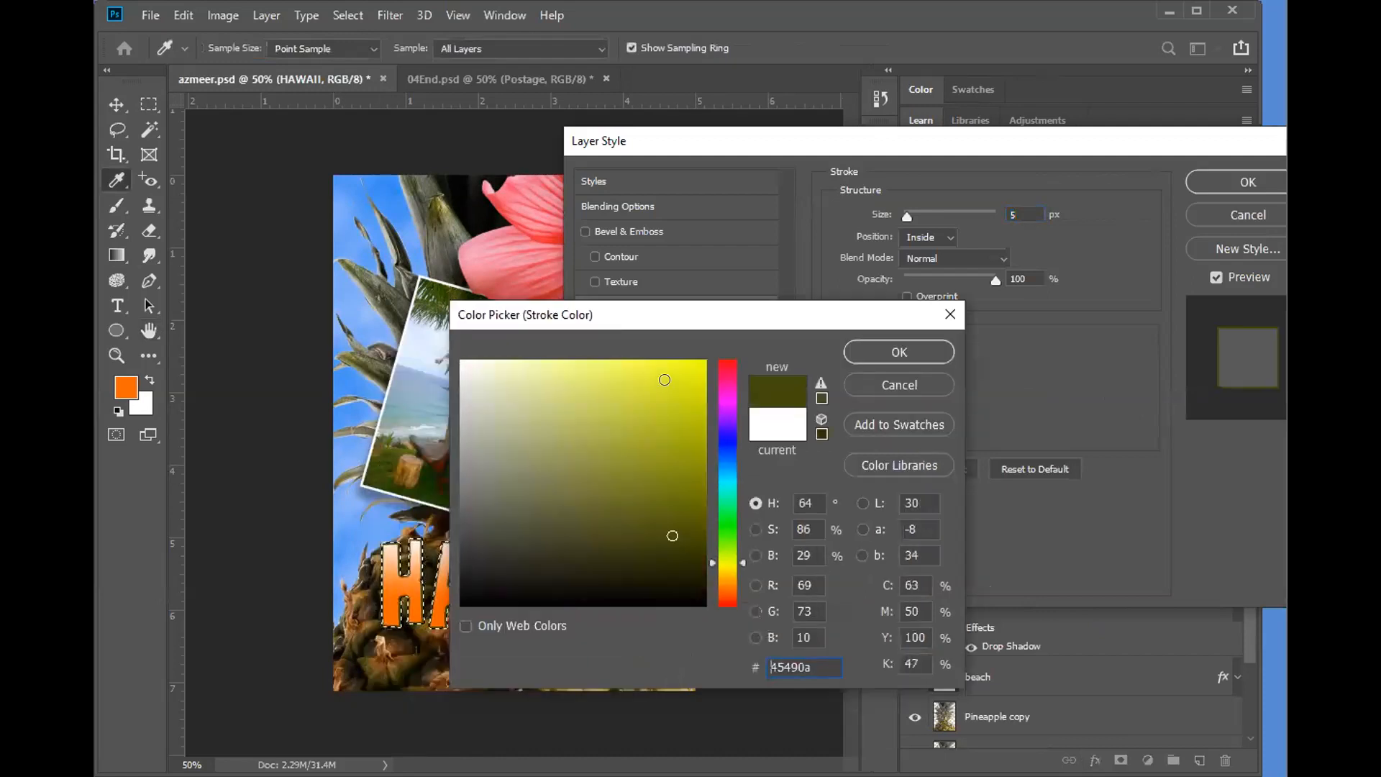
{"action": "left_click", "coordinate": [668, 382]}
{"action": "left_click", "coordinate": [683, 409]}
{"action": "left_click", "coordinate": [683, 443]}
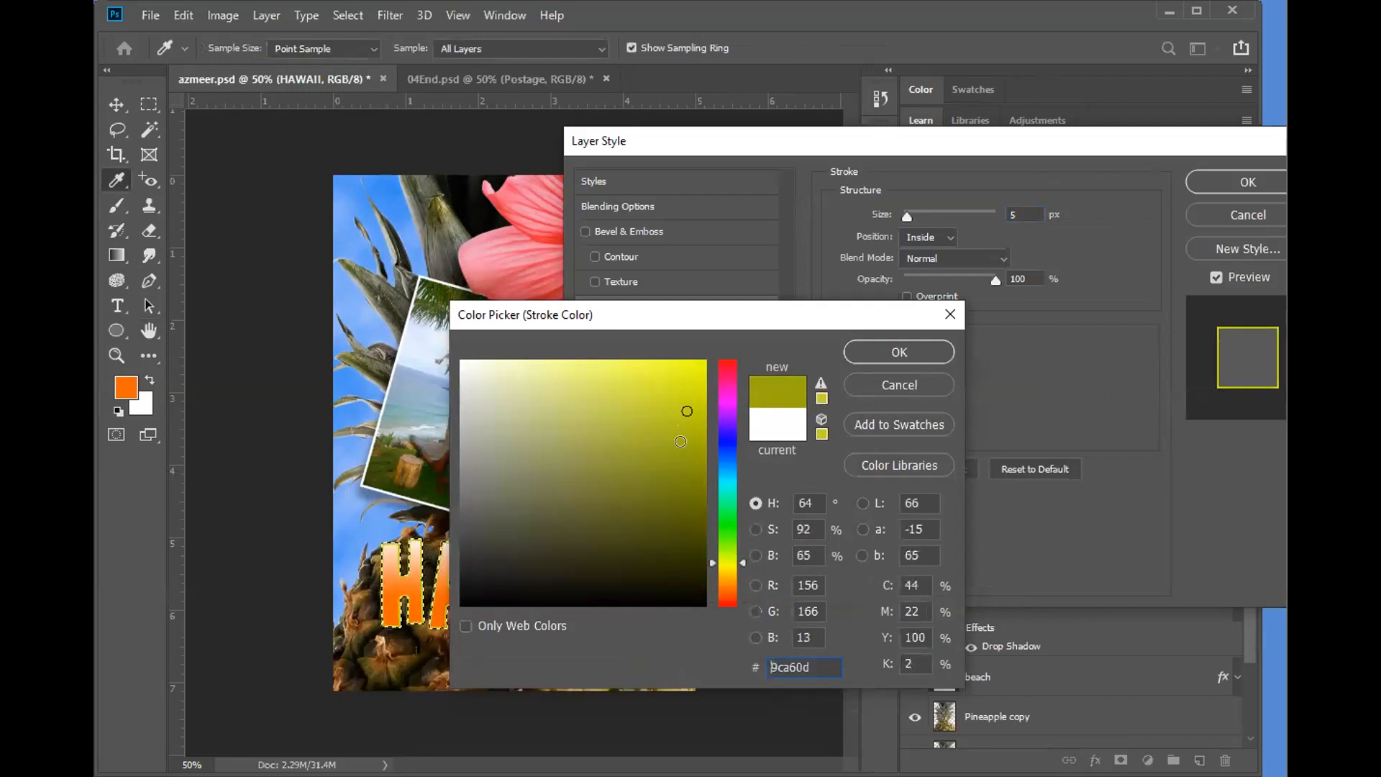
{"action": "left_click_drag", "start_coordinate": [732, 541], "coordinate": [732, 524]}
{"action": "left_click", "coordinate": [688, 433]}
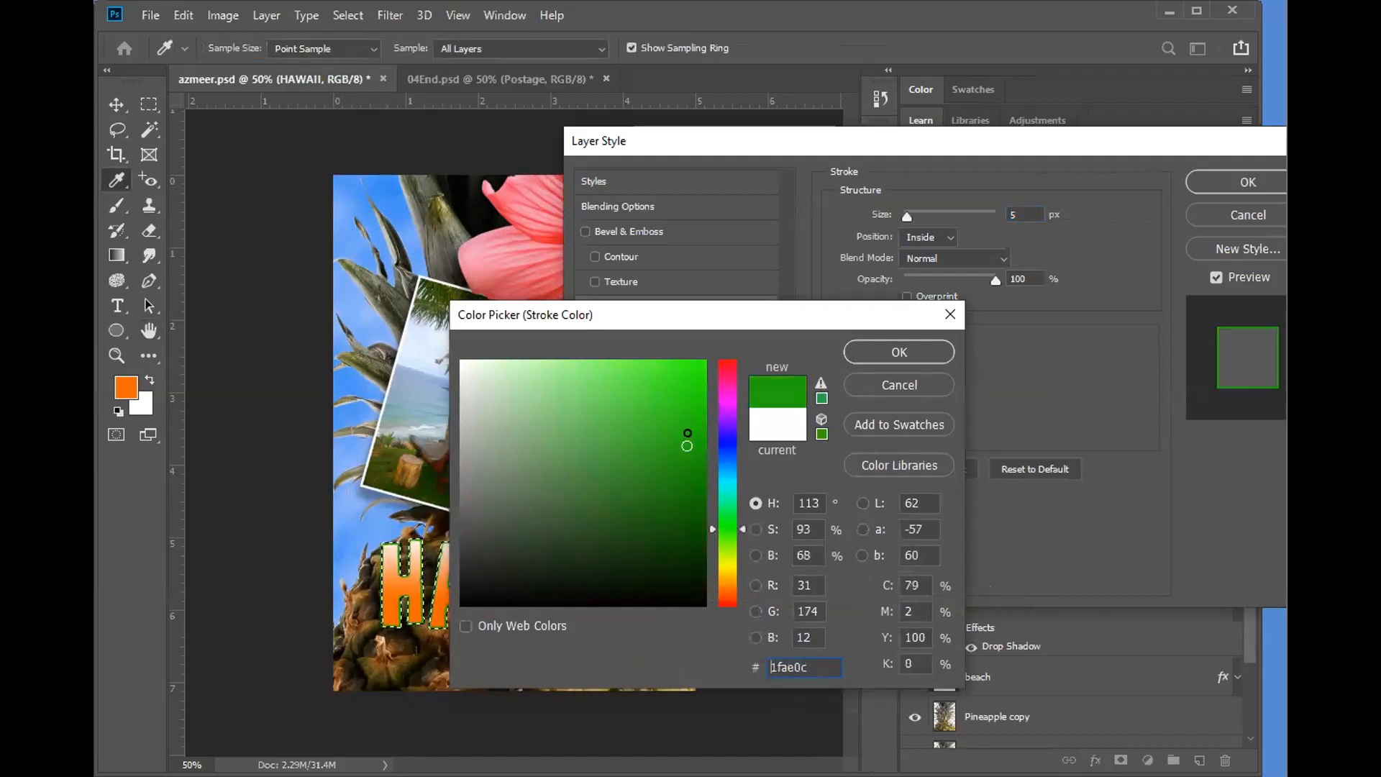
{"action": "left_click", "coordinate": [890, 352]}
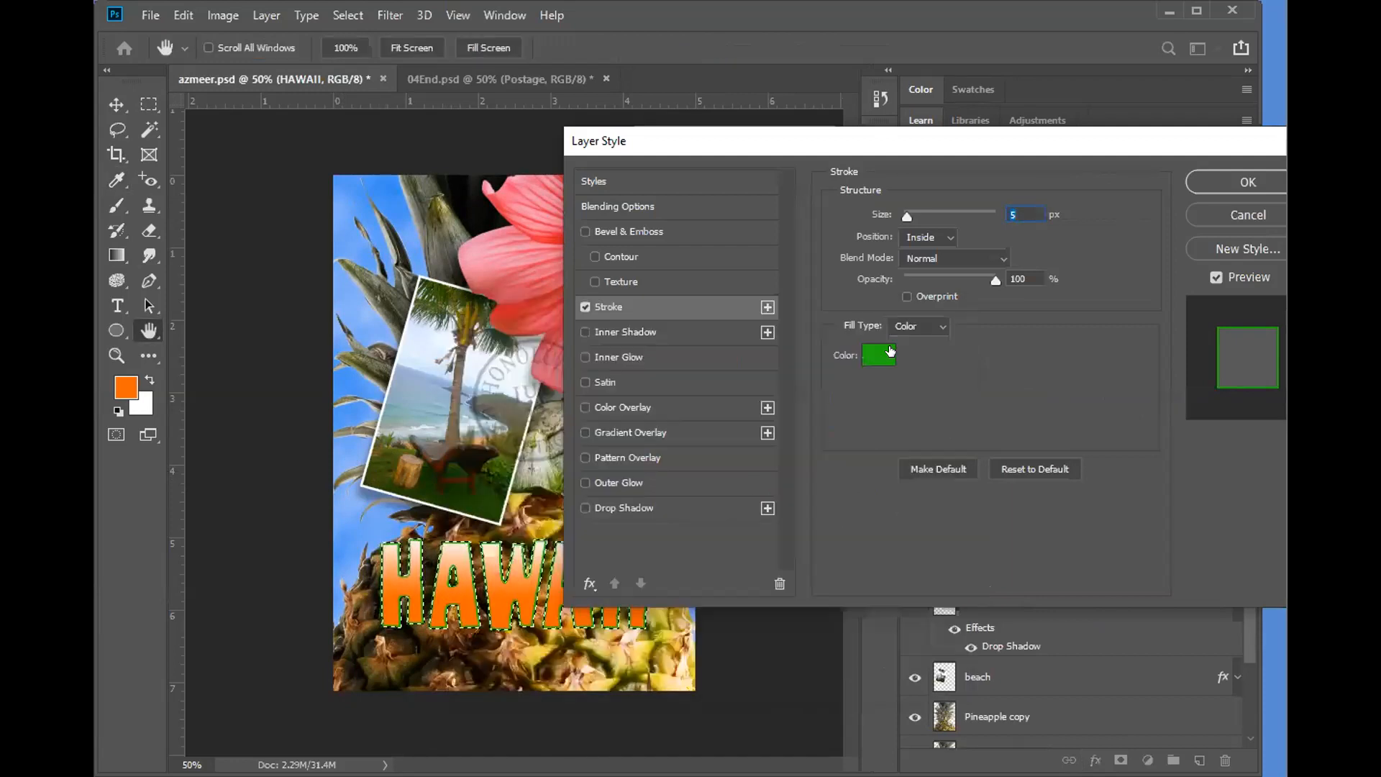
- Add a drop shadow to the HAWAII layer, apply the layer style and clear the selection
{"action": "left_click", "coordinate": [621, 506]}
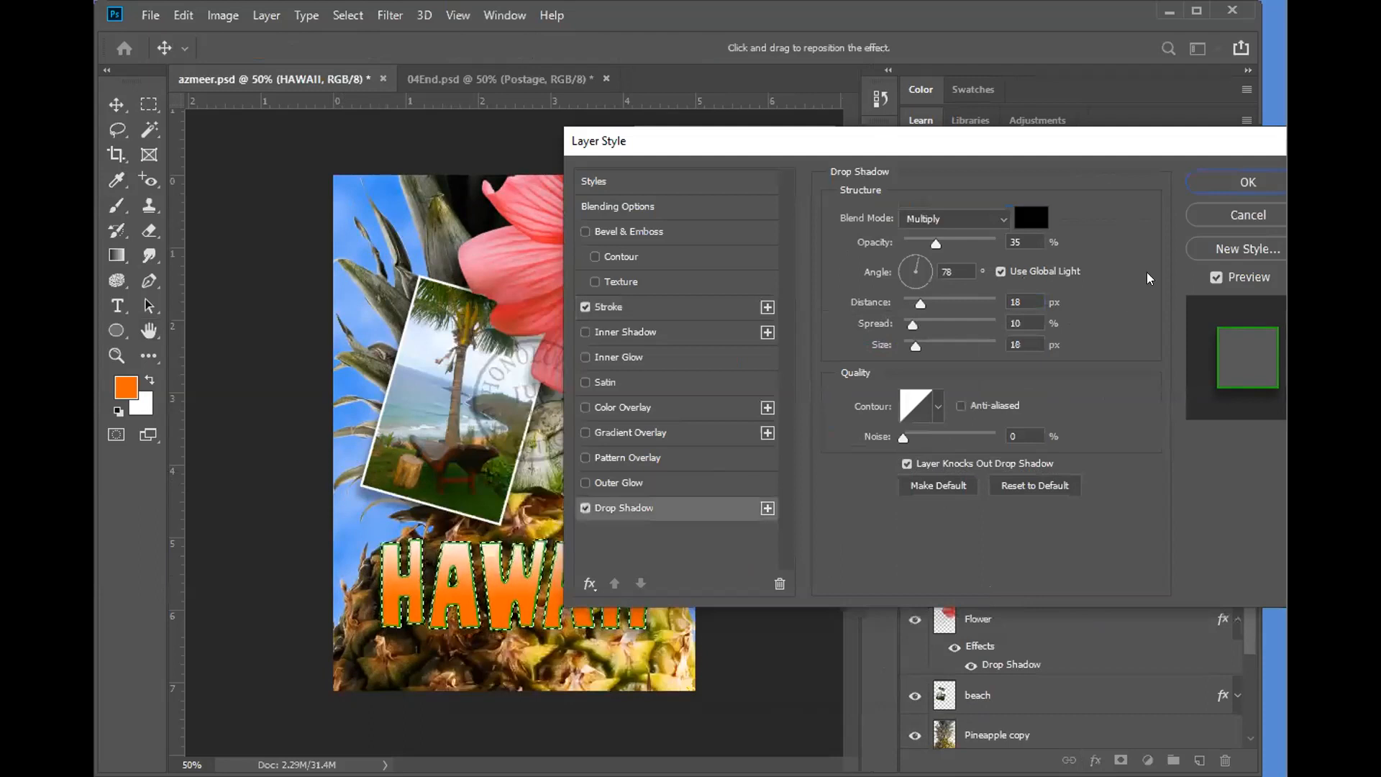
{"action": "left_click", "coordinate": [1231, 183]}
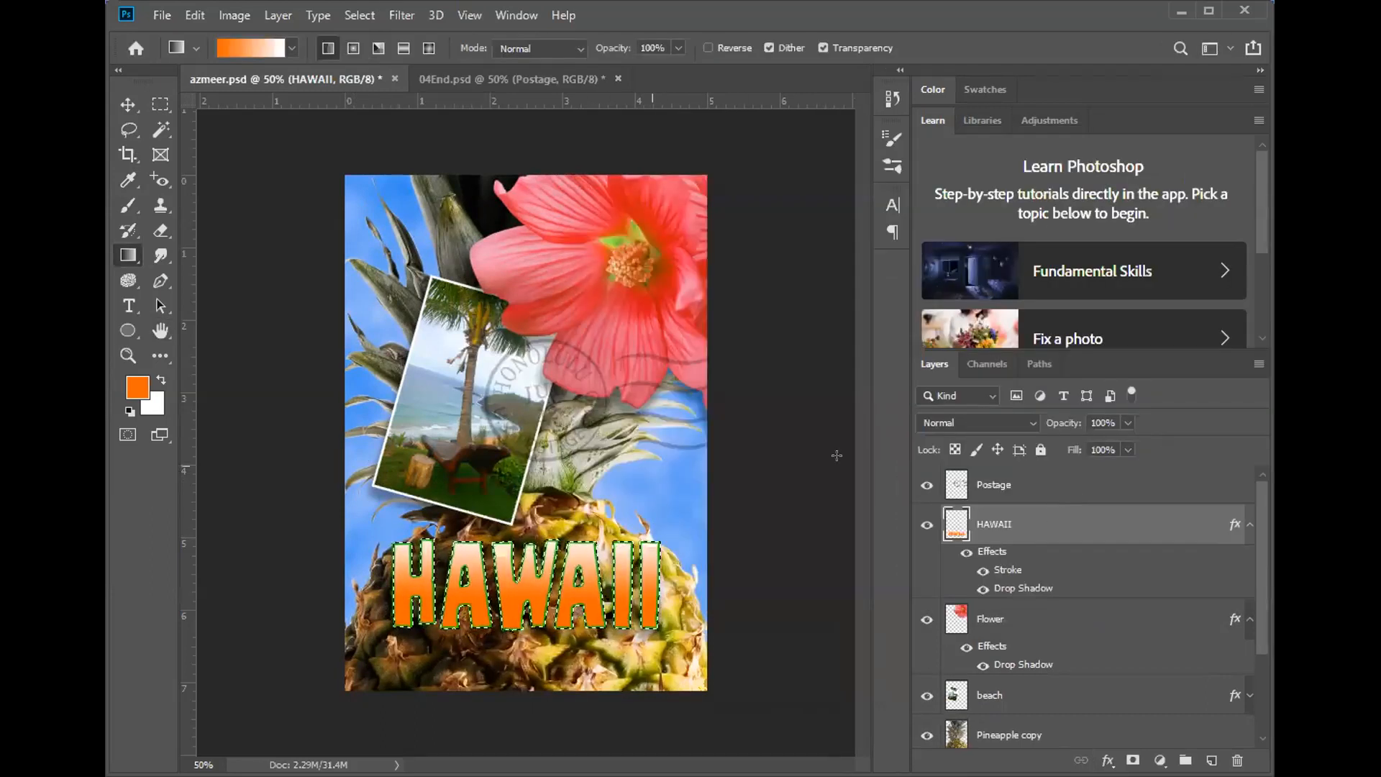
{"action": "key", "text": "ctrl+d"}
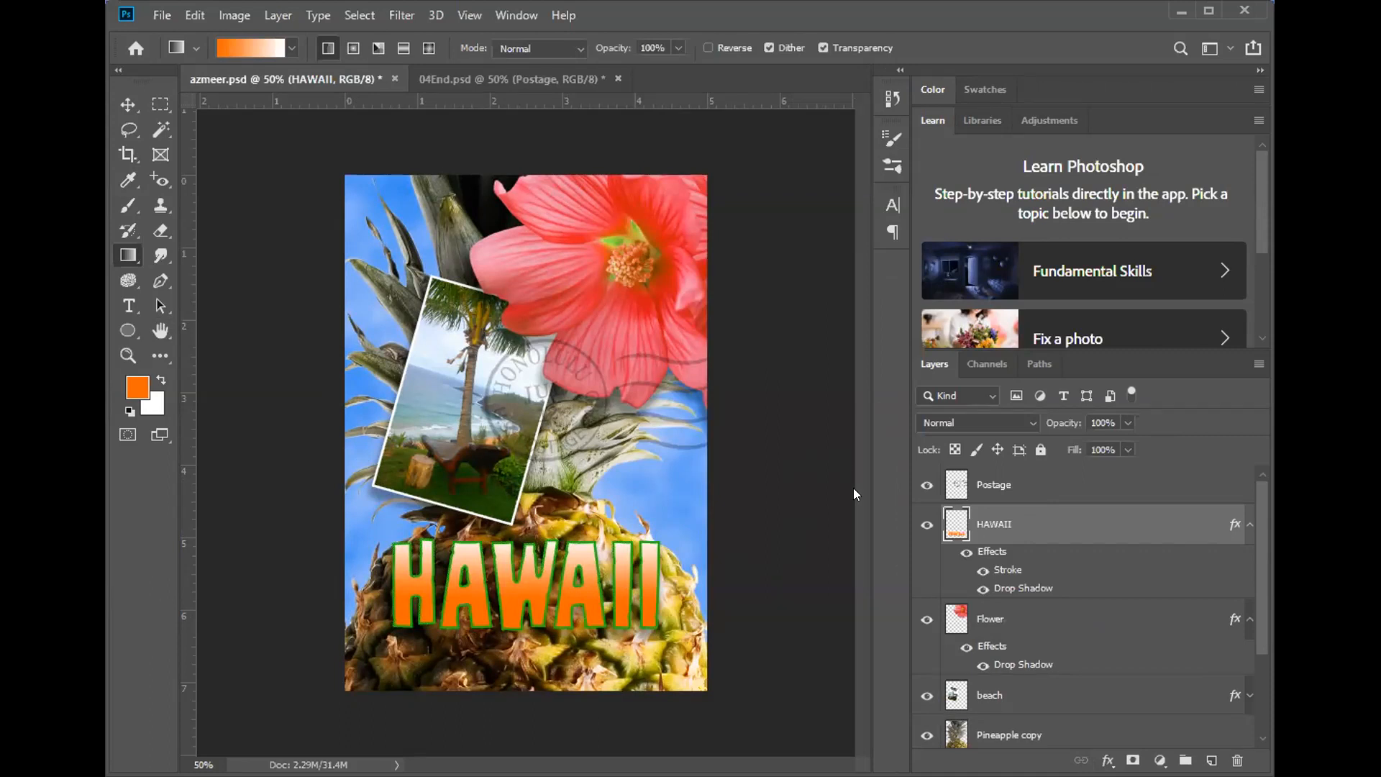
- Open the Island Paradise text layer in 04End.psd for editing with font substitution, and leave the text unedited
{"action": "left_click", "coordinate": [436, 82]}
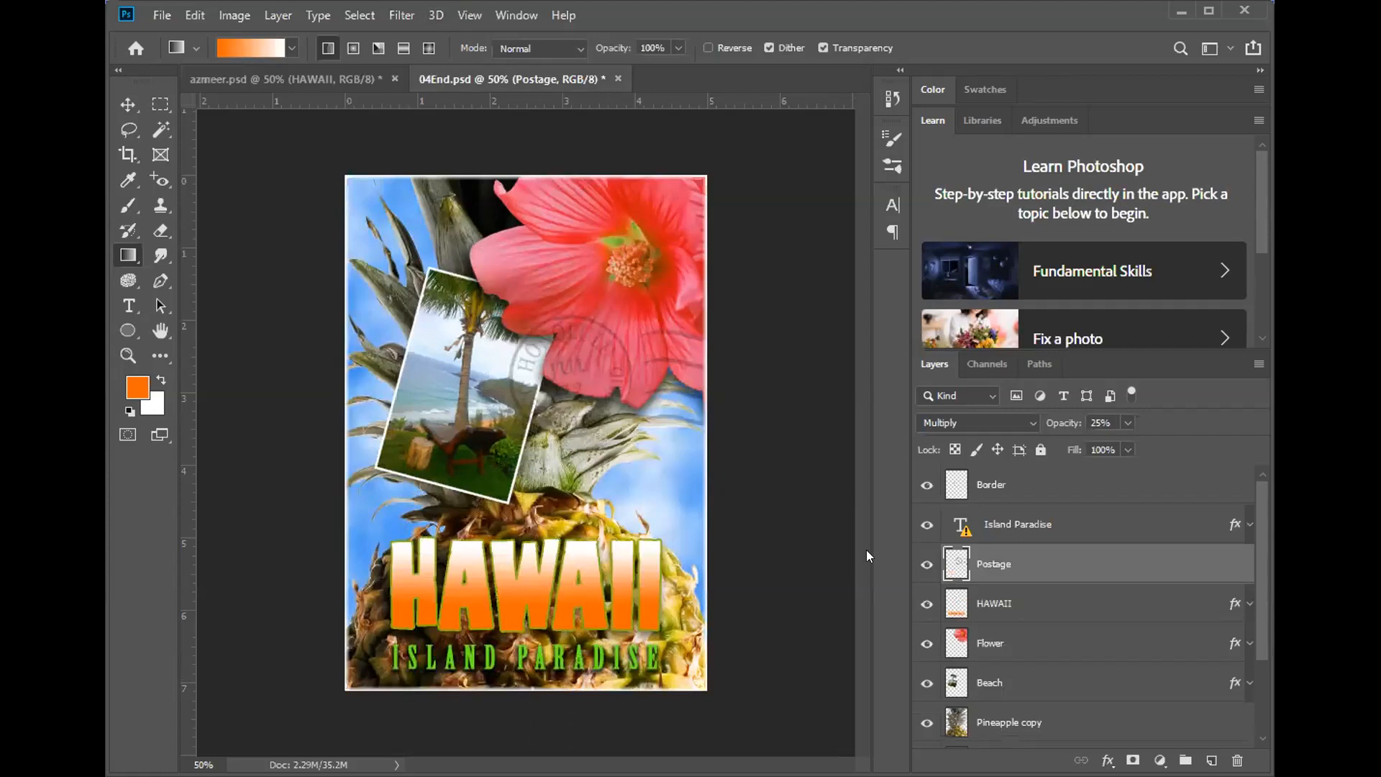
{"action": "left_click", "coordinate": [985, 525]}
{"action": "left_click", "coordinate": [963, 536]}
{"action": "double_click", "coordinate": [963, 535]}
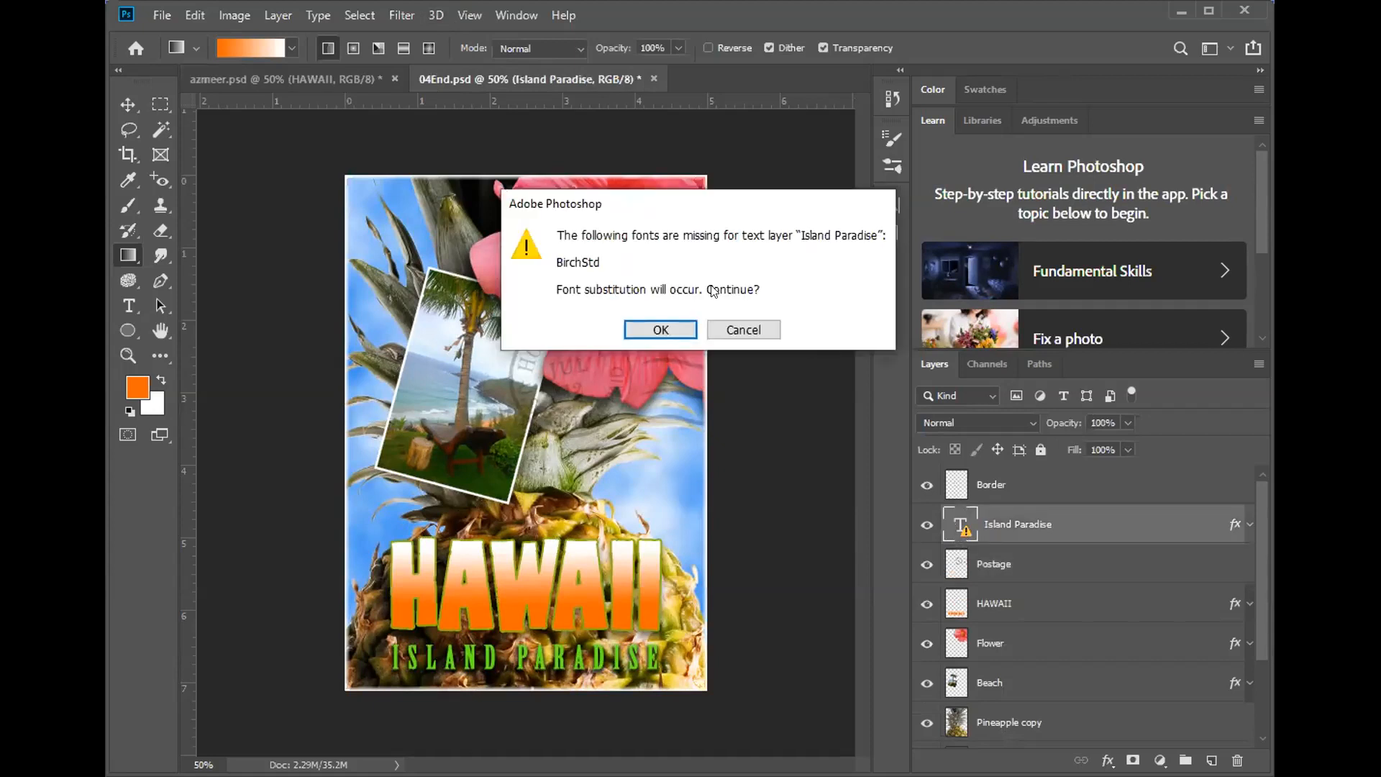
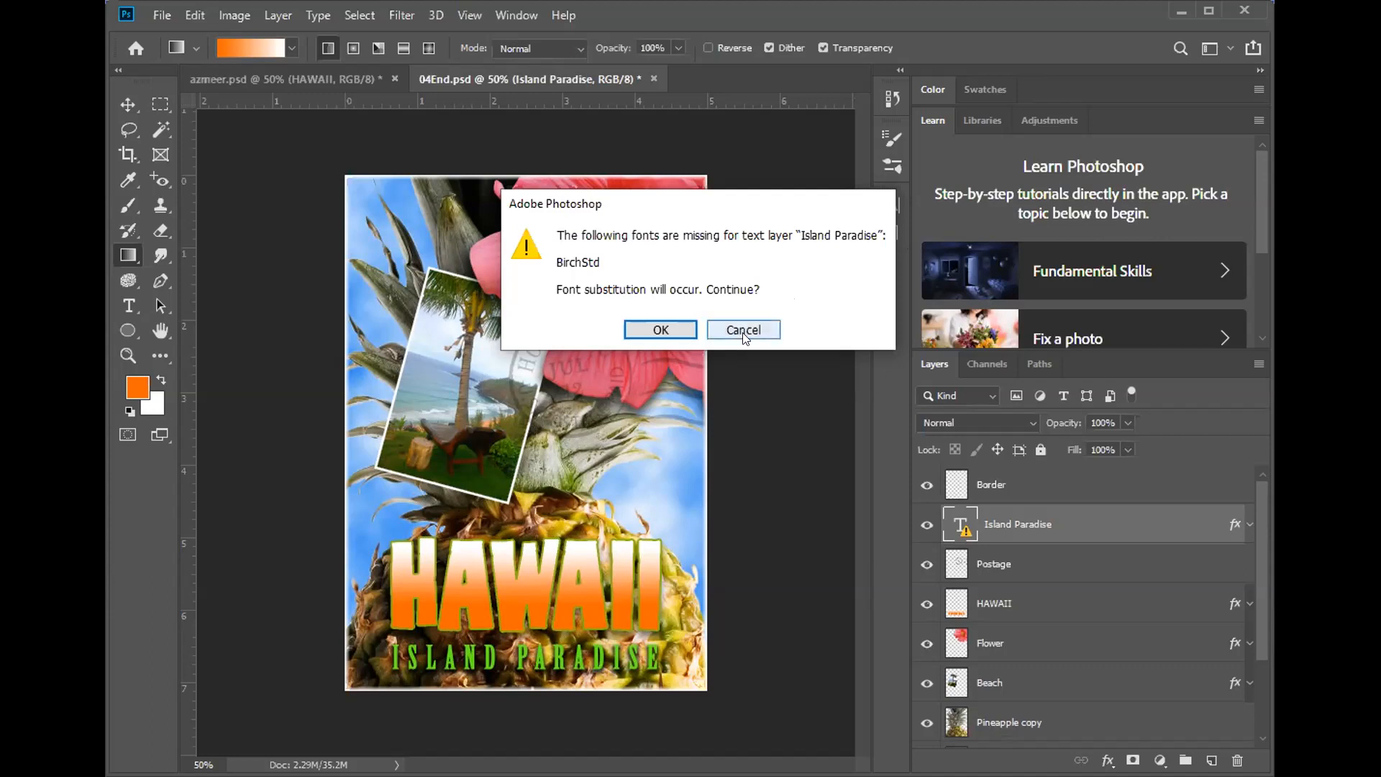
{"action": "left_click", "coordinate": [637, 327]}
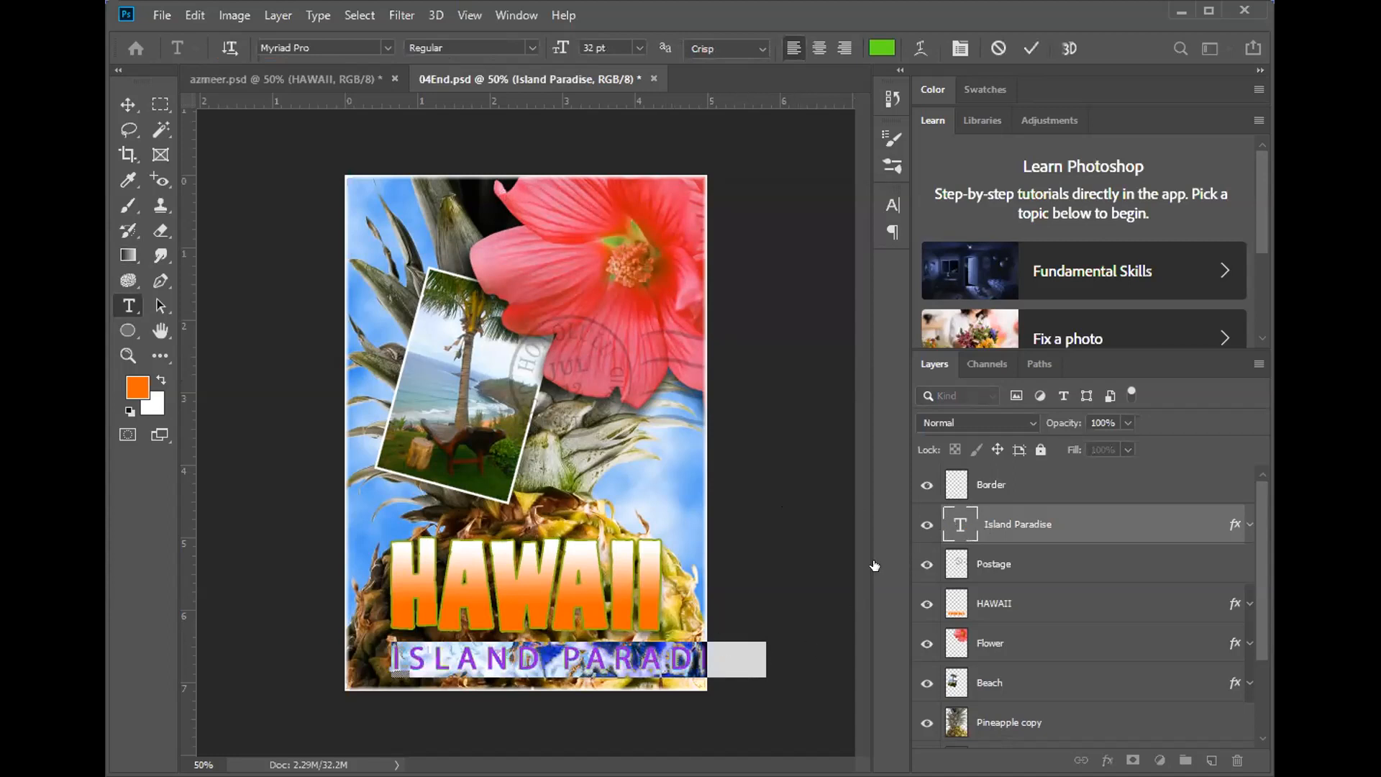
{"action": "key", "text": "Escape"}
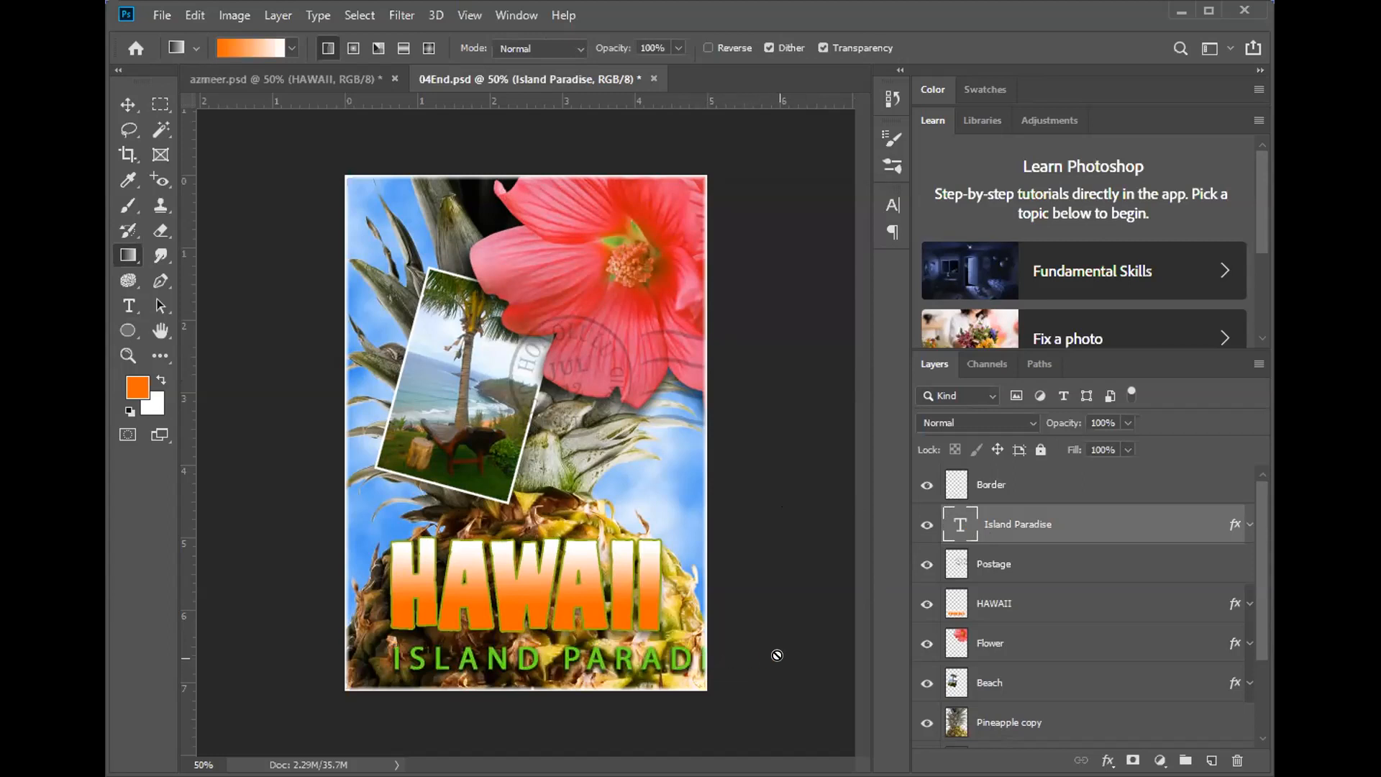
- Reopen the Island Paradise text to check its type settings, leave it, and undo the type layer edit in 04End.psd
{"action": "double_click", "coordinate": [950, 518]}
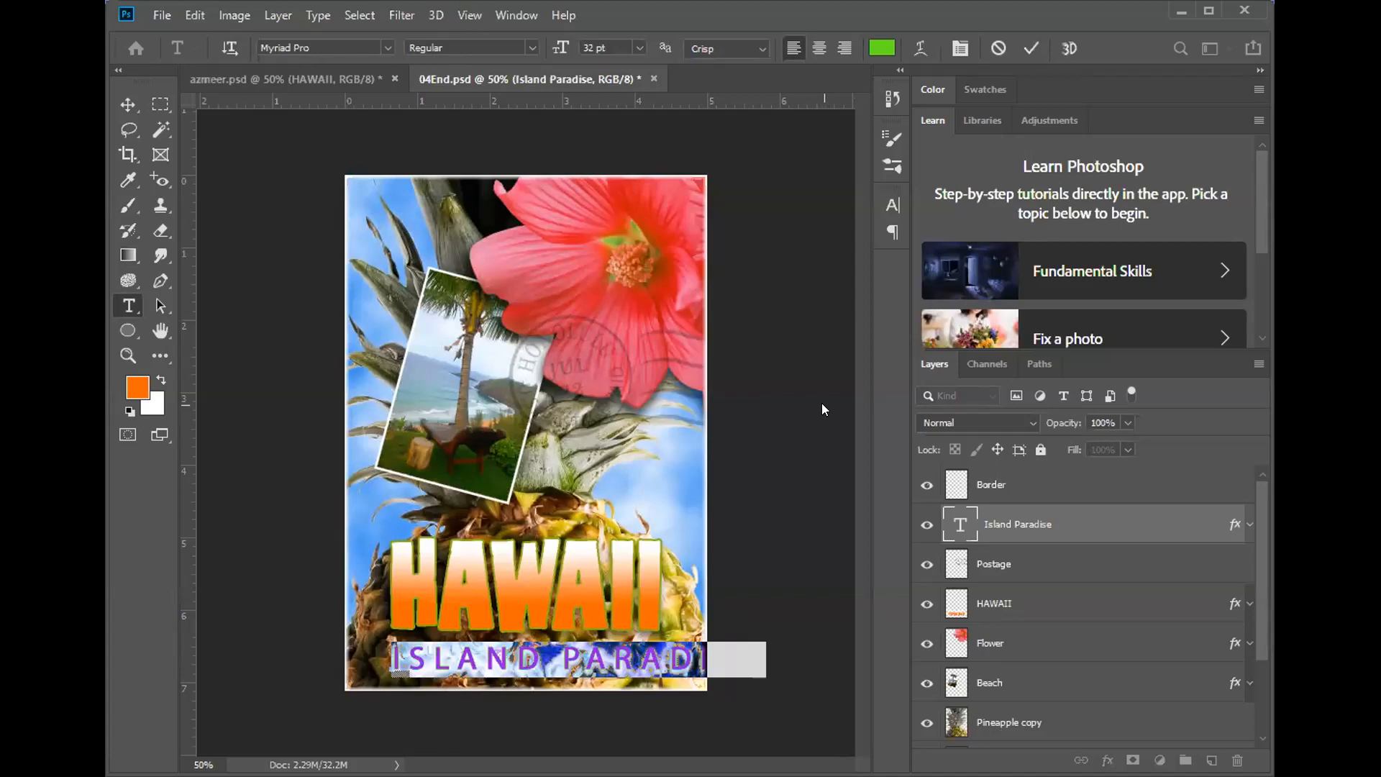
{"action": "left_click", "coordinate": [955, 526]}
{"action": "key", "text": "g"}
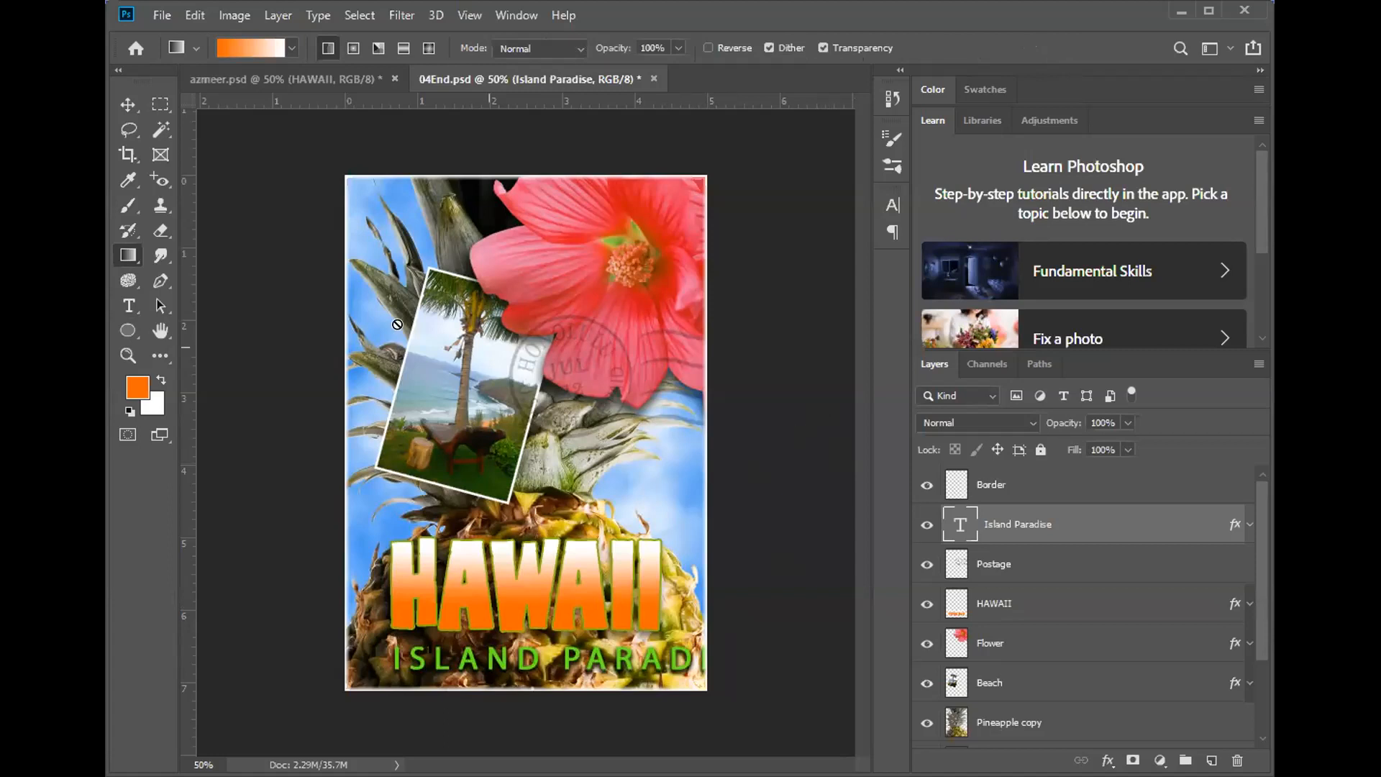
{"action": "left_click", "coordinate": [192, 16]}
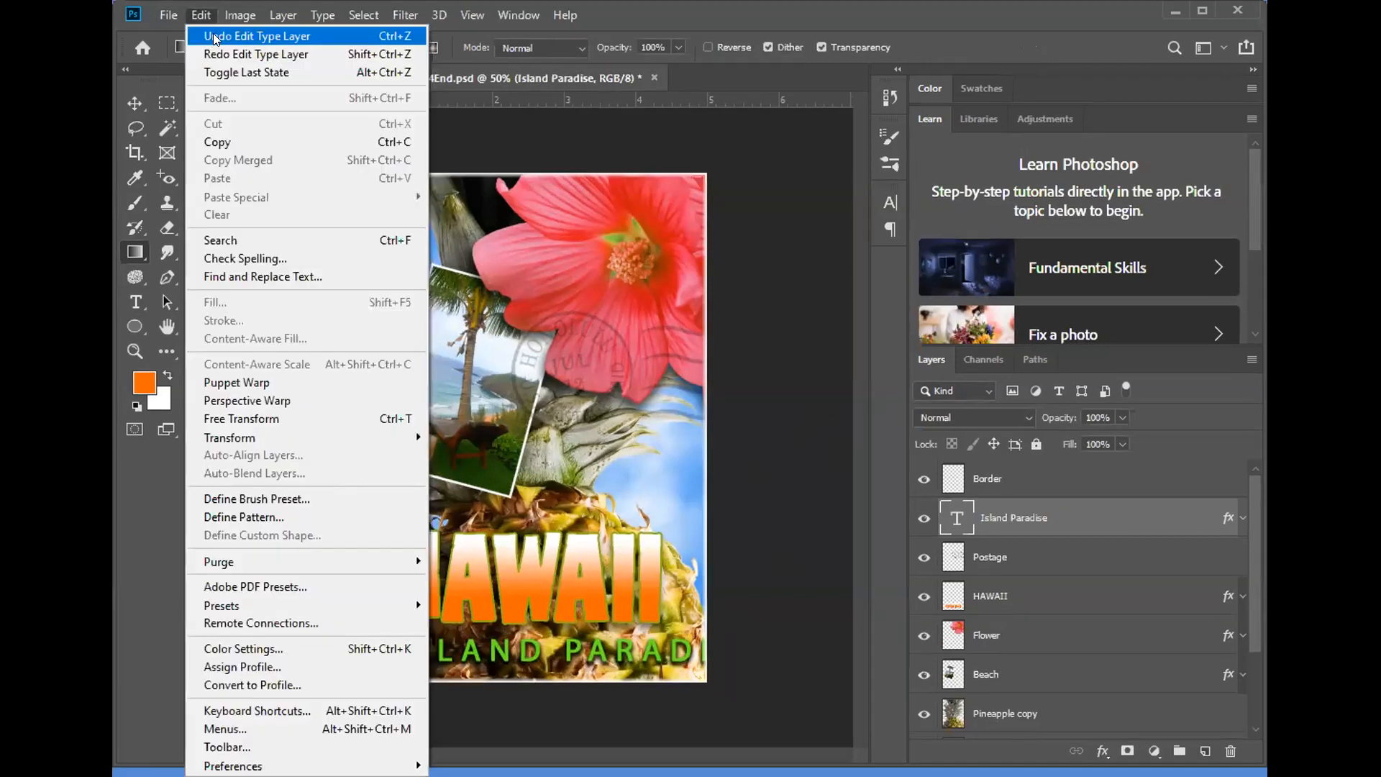
{"action": "left_click", "coordinate": [212, 36]}
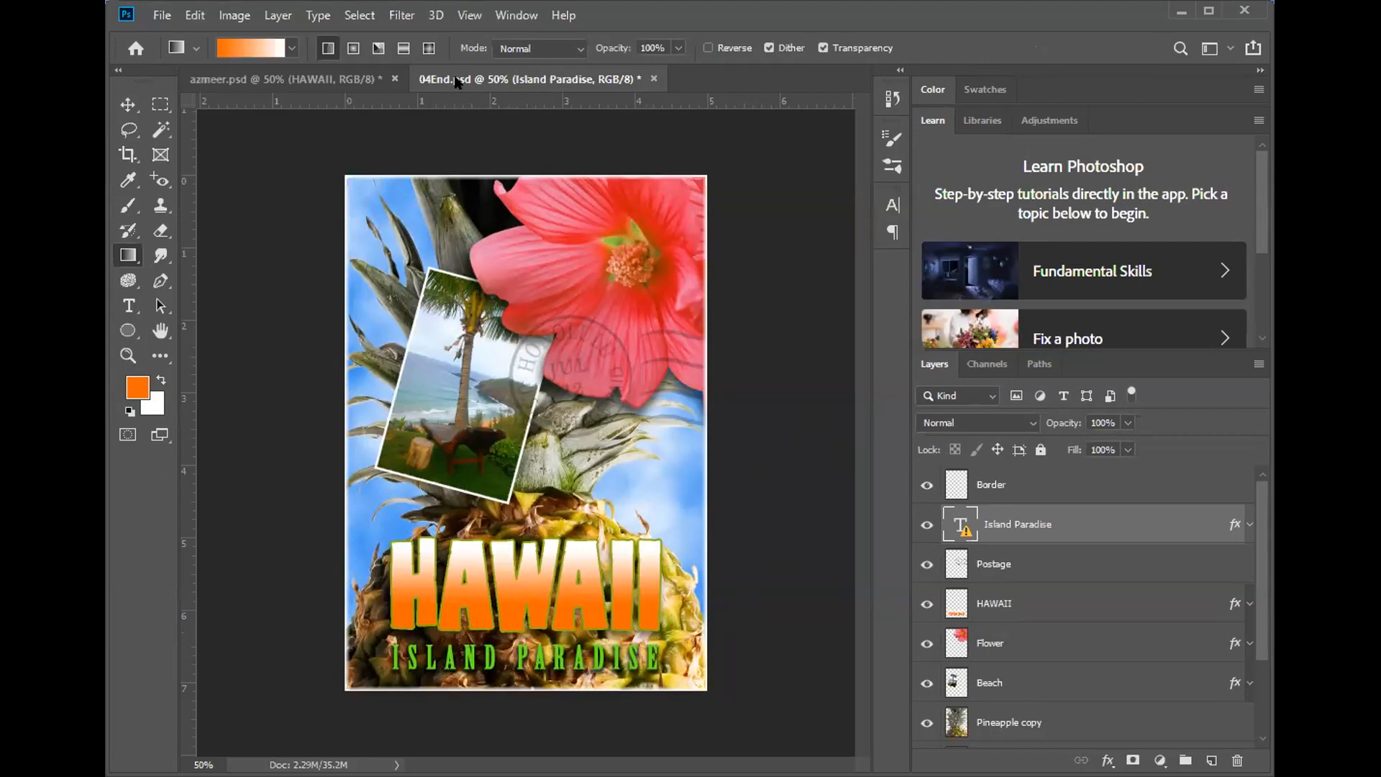
- Return to azmeer.psd after comparing it with 04End.psd and set the foreground colour to green 09d112
{"action": "left_click", "coordinate": [279, 80]}
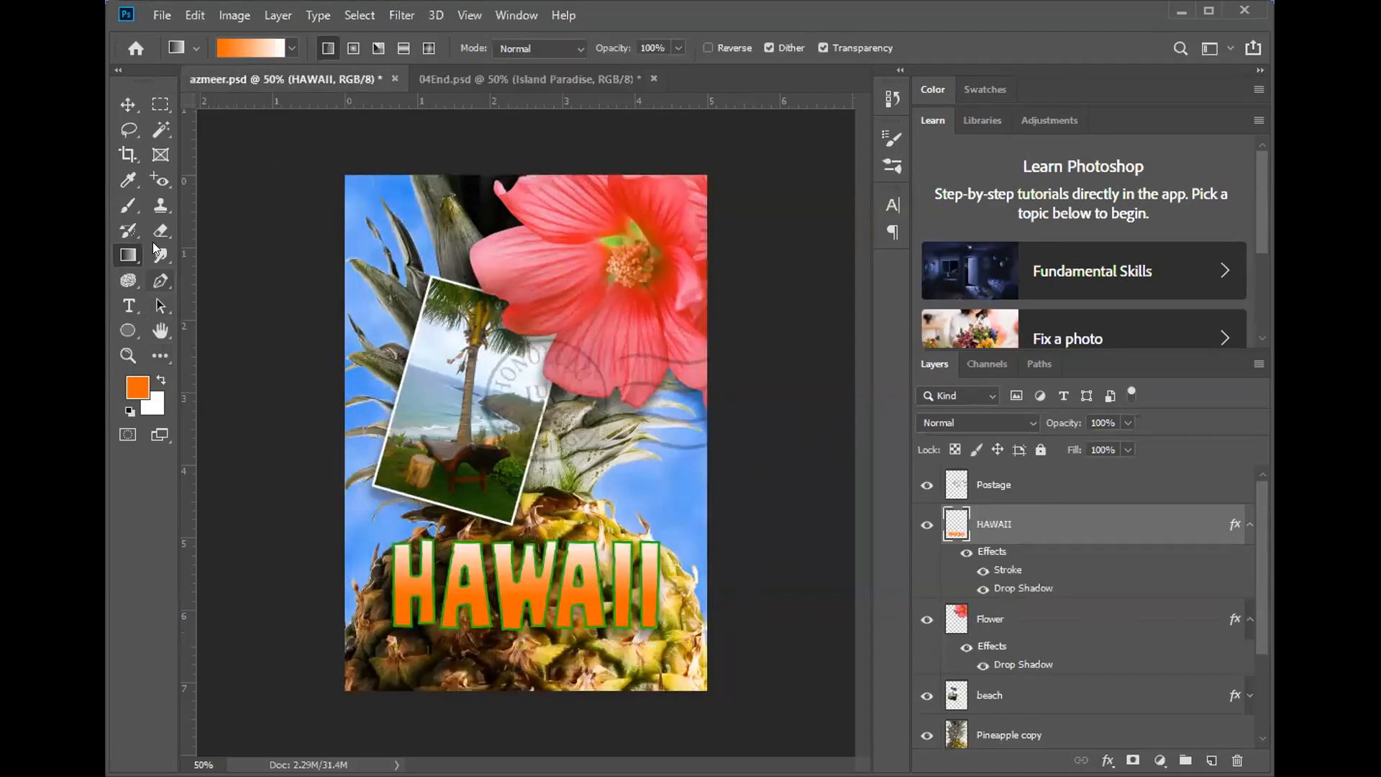
{"action": "left_click", "coordinate": [466, 76]}
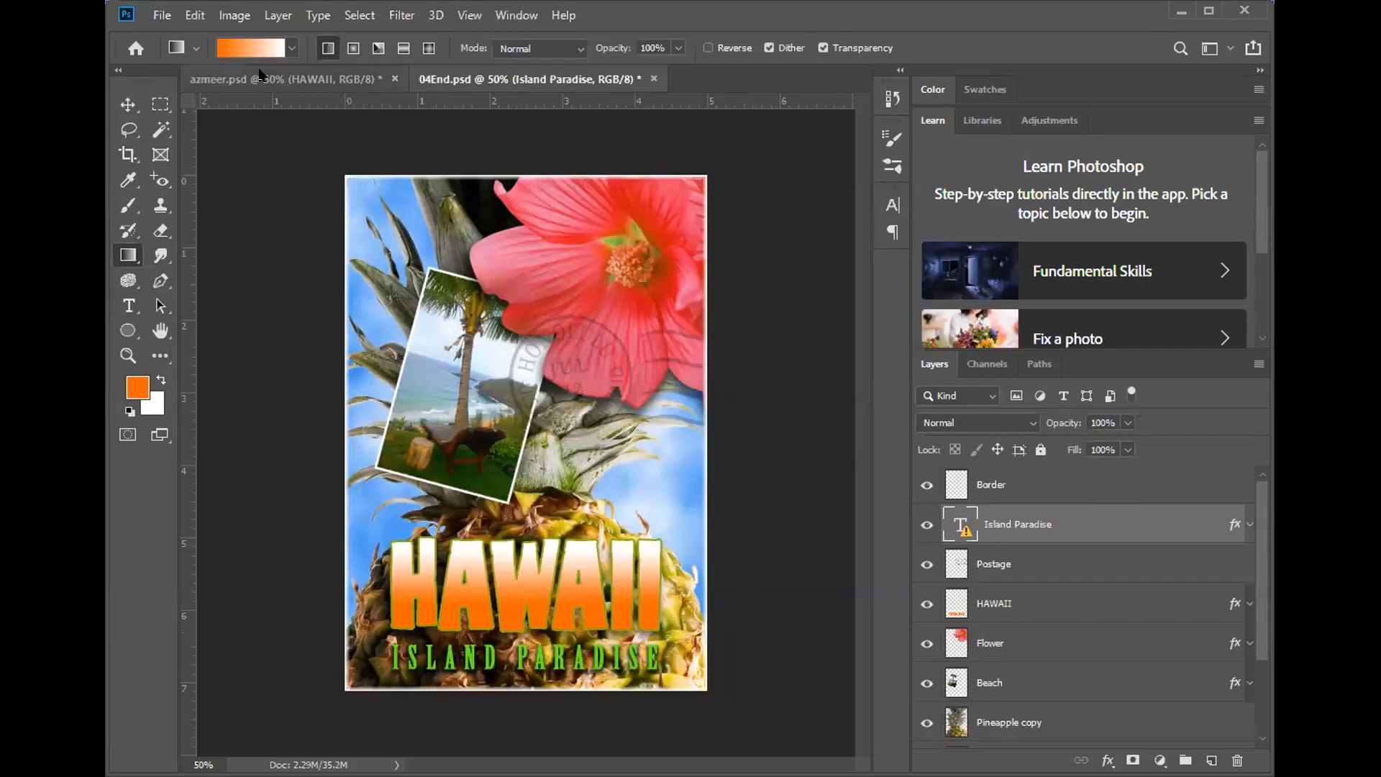
{"action": "left_click", "coordinate": [280, 78]}
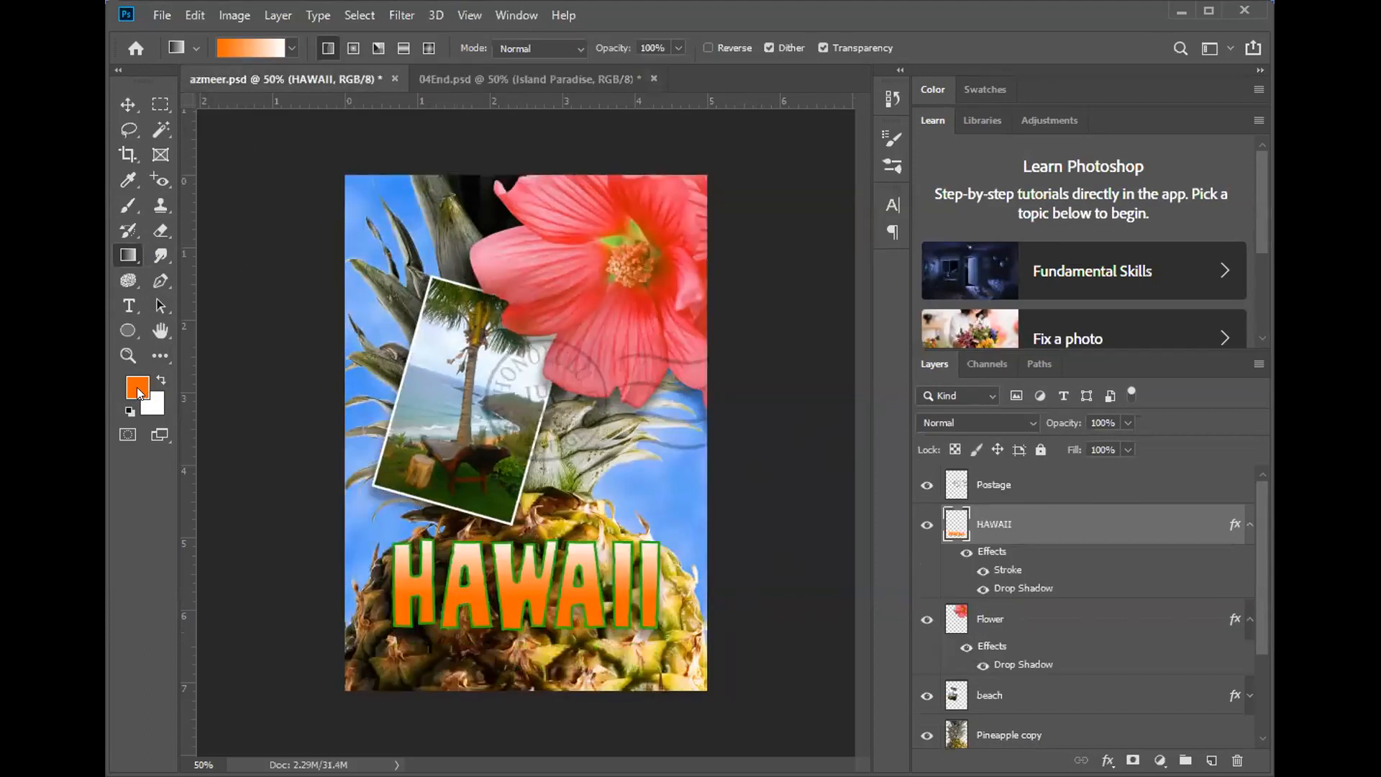
{"action": "left_click", "coordinate": [138, 389]}
{"action": "left_click", "coordinate": [733, 522]}
{"action": "left_click", "coordinate": [703, 399]}
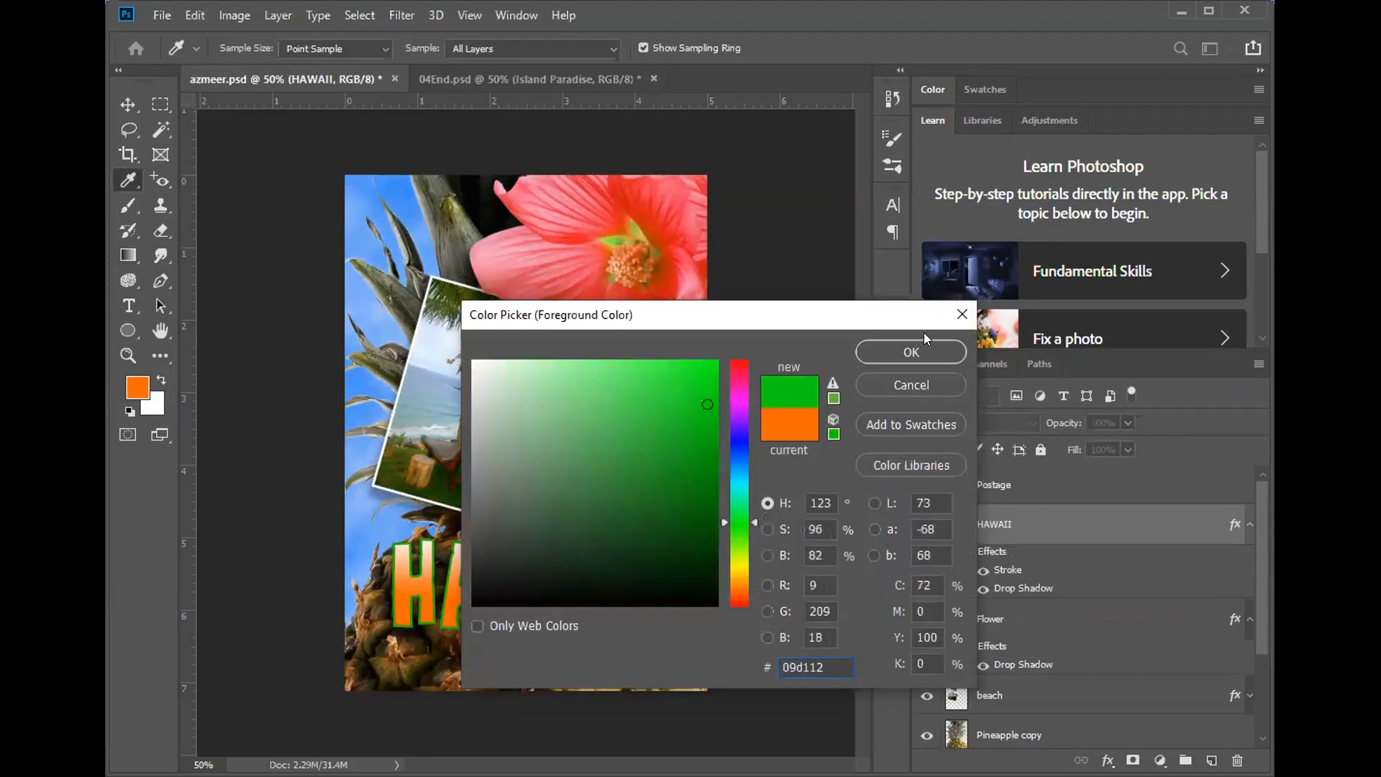
{"action": "left_click", "coordinate": [911, 351]}
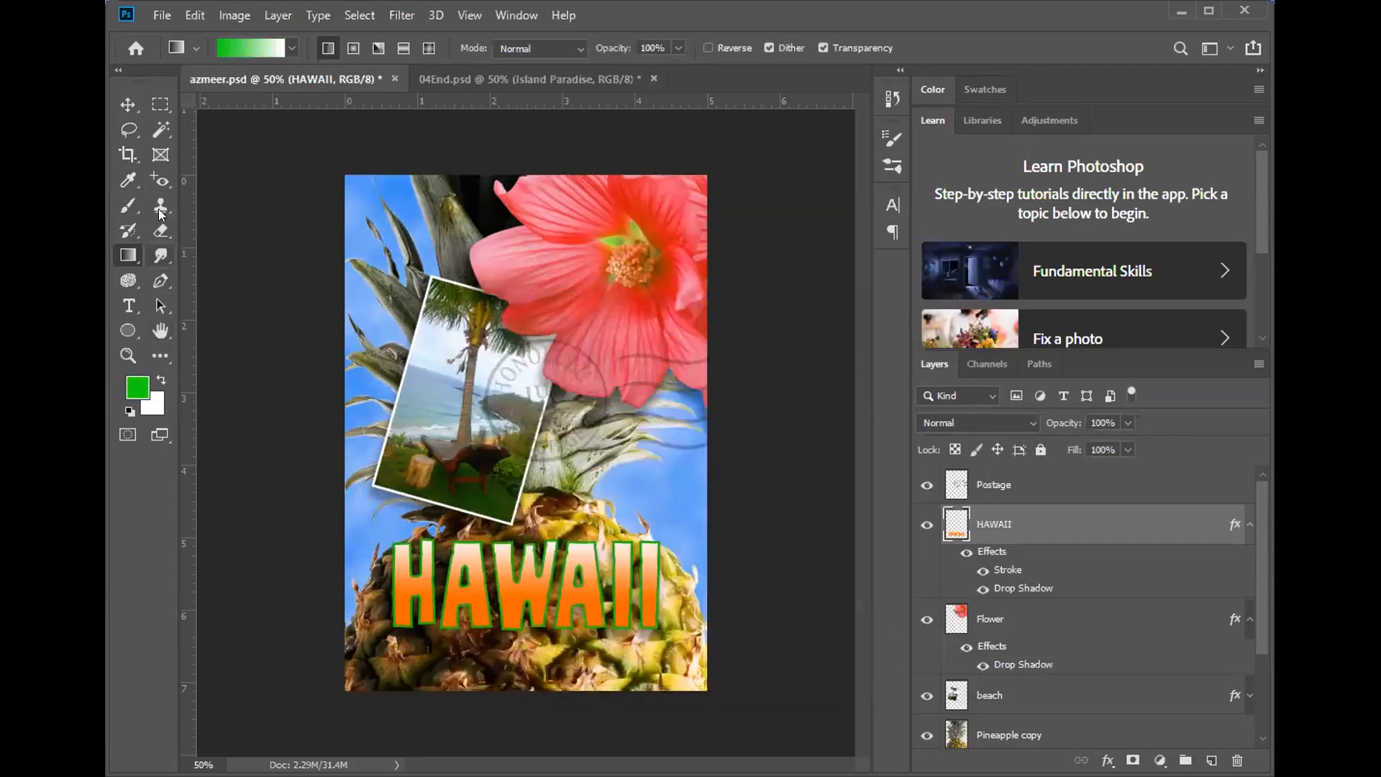
- Add a horizontal text layer reading ISLAND PARADISE above the Postage layer, placed beneath the HAWAII lettering, and commit it
{"action": "left_click", "coordinate": [126, 305]}
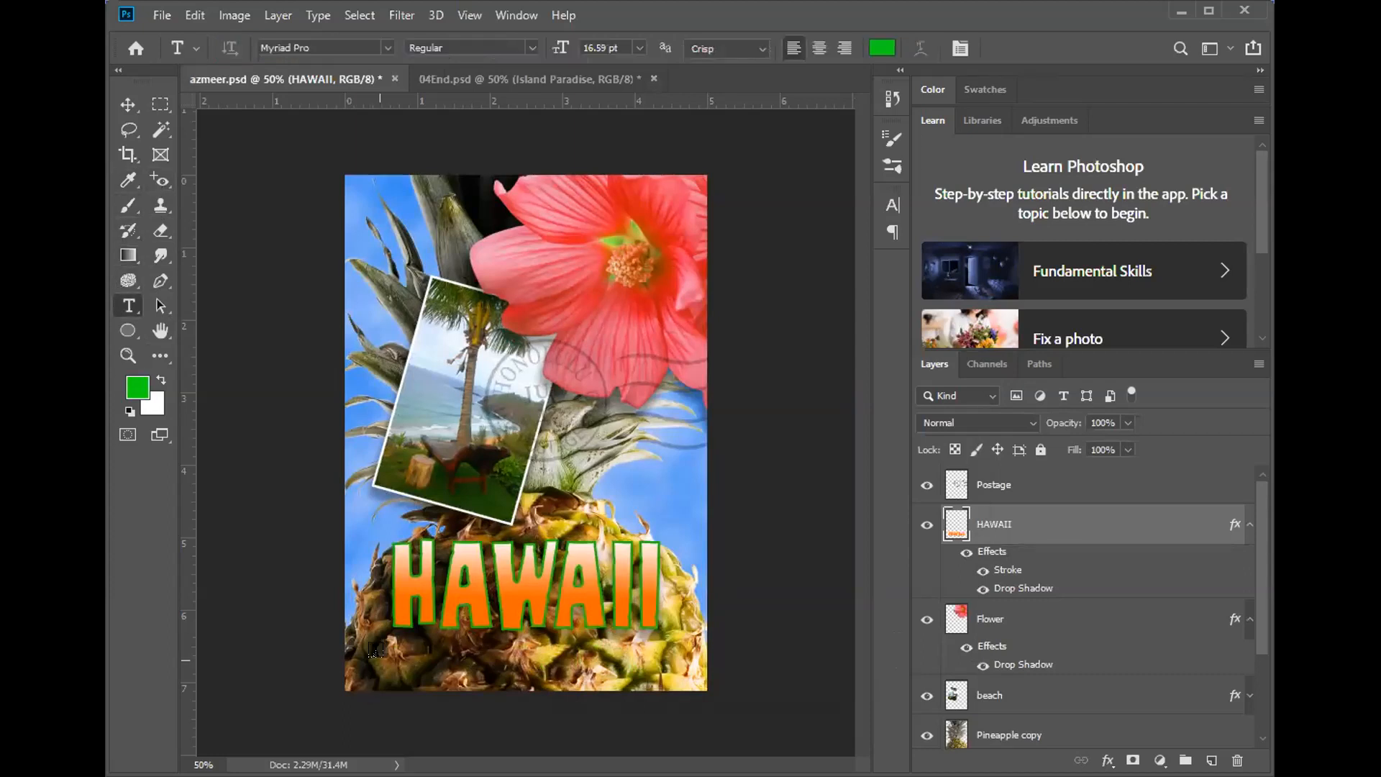
{"action": "left_click", "coordinate": [1012, 478]}
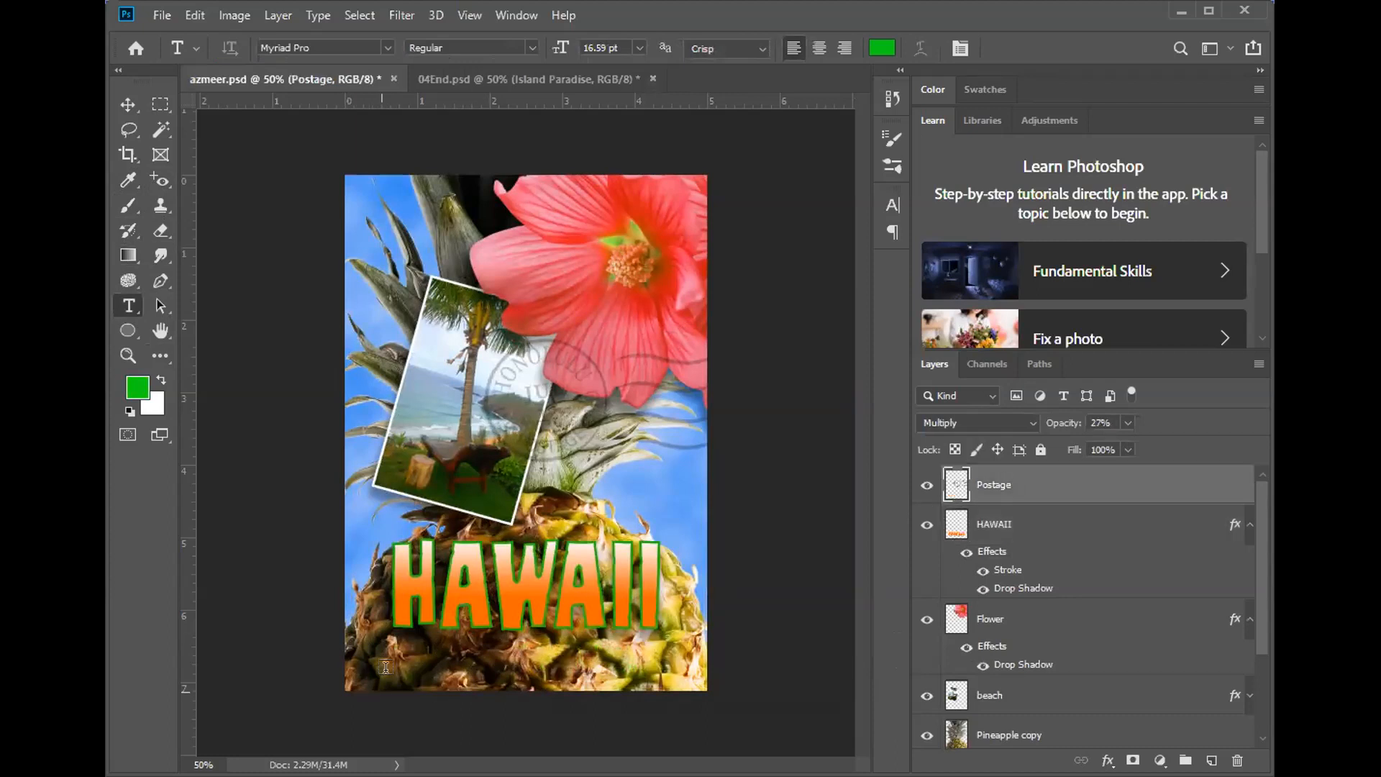
{"action": "left_click", "coordinate": [543, 676]}
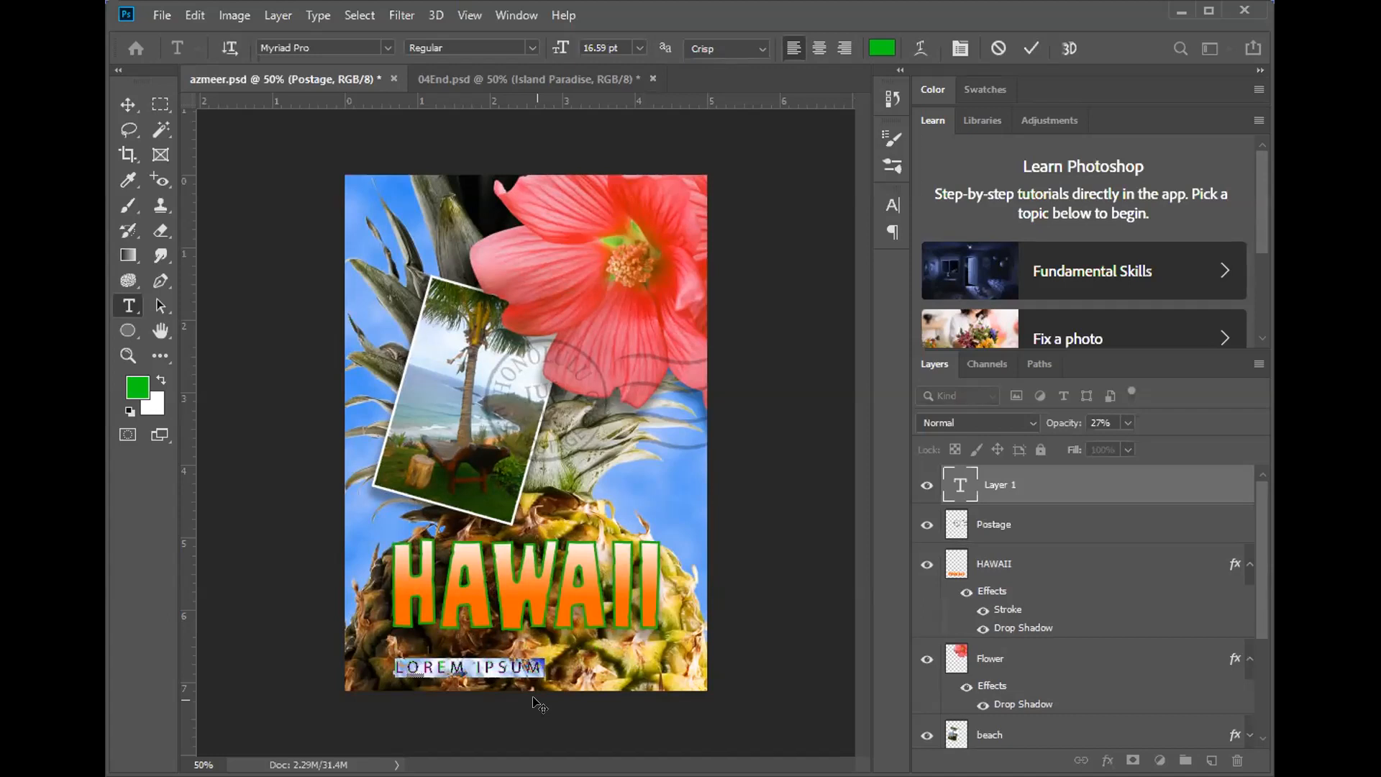
{"action": "type", "text": "ISLAND"}
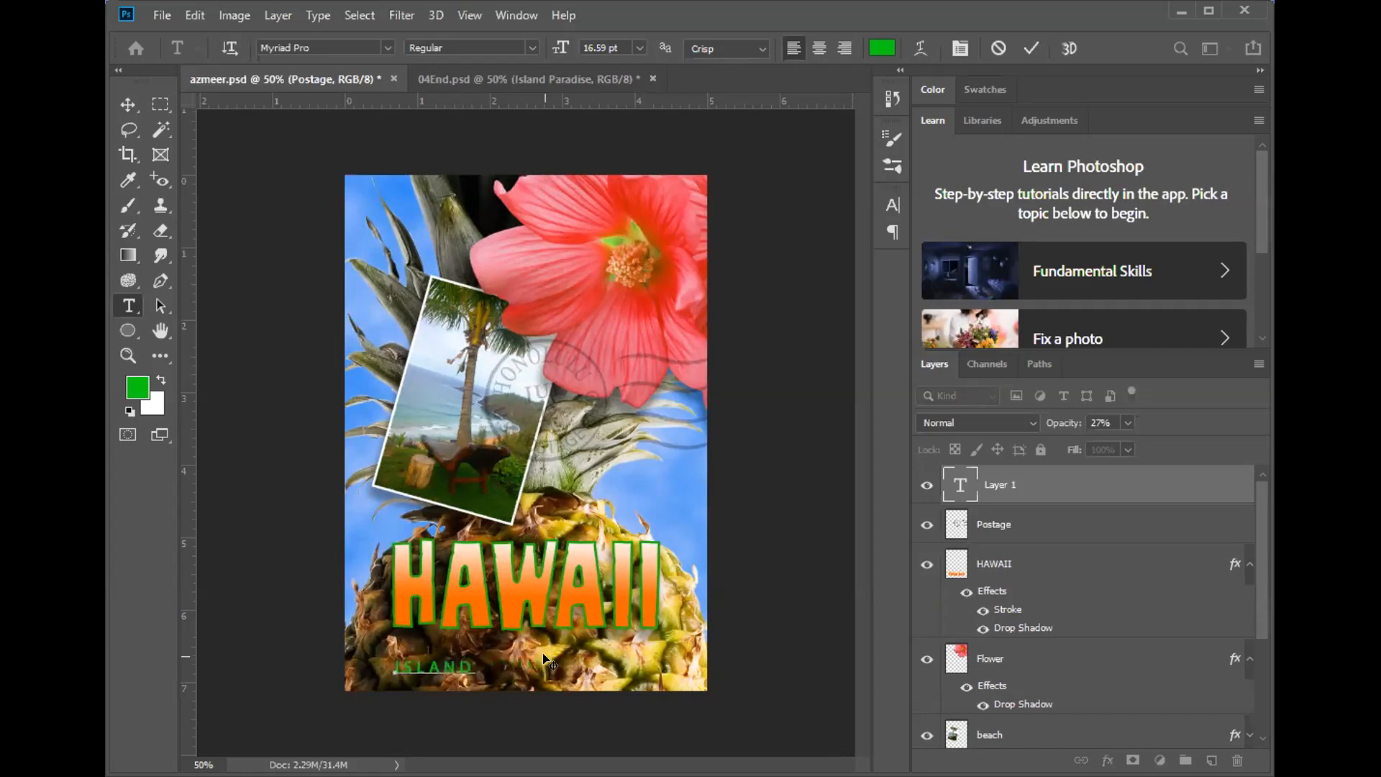
{"action": "type", "text": " PARADISE"}
{"action": "left_click", "coordinate": [953, 492]}
- Set the font size of the whole ISLAND PARADISE text to 24 pt and commit the text
{"action": "double_click", "coordinate": [960, 485]}
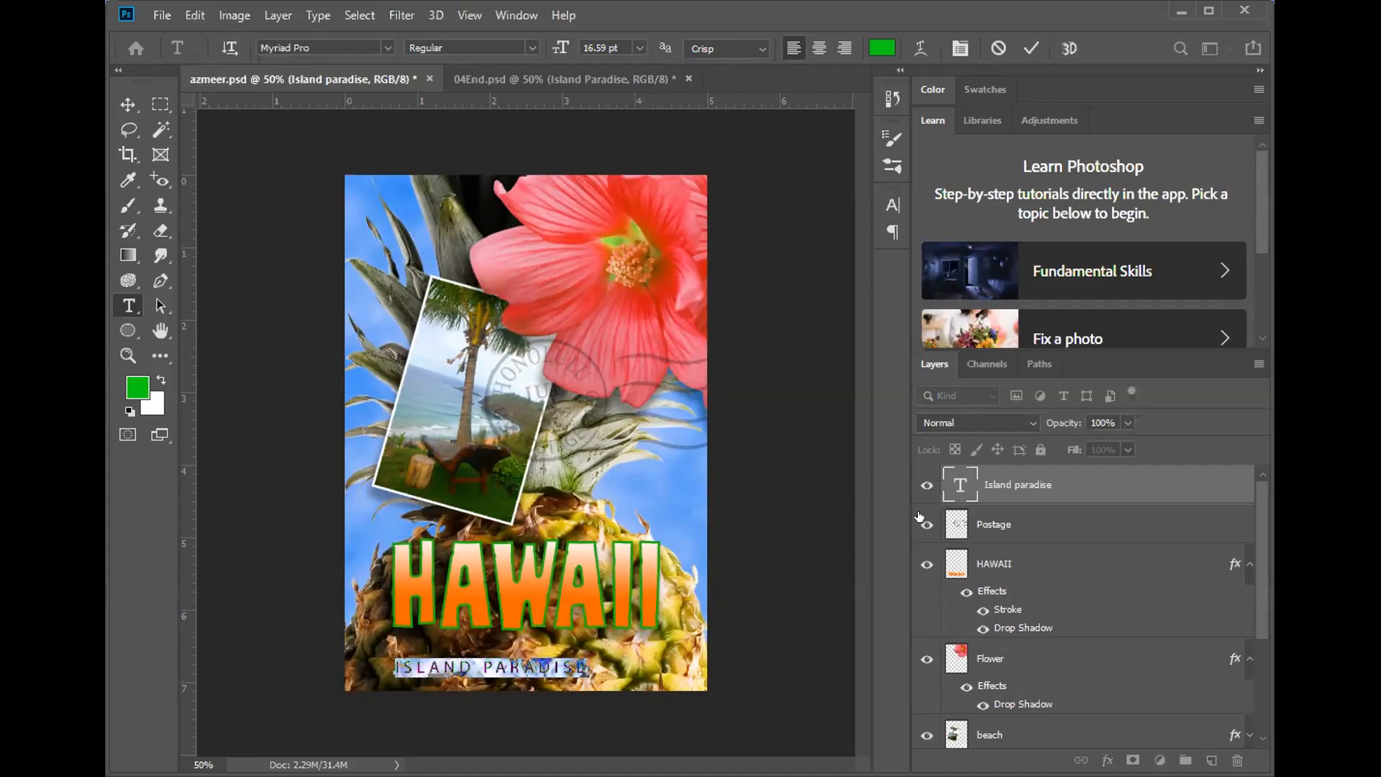
{"action": "left_click", "coordinate": [637, 48]}
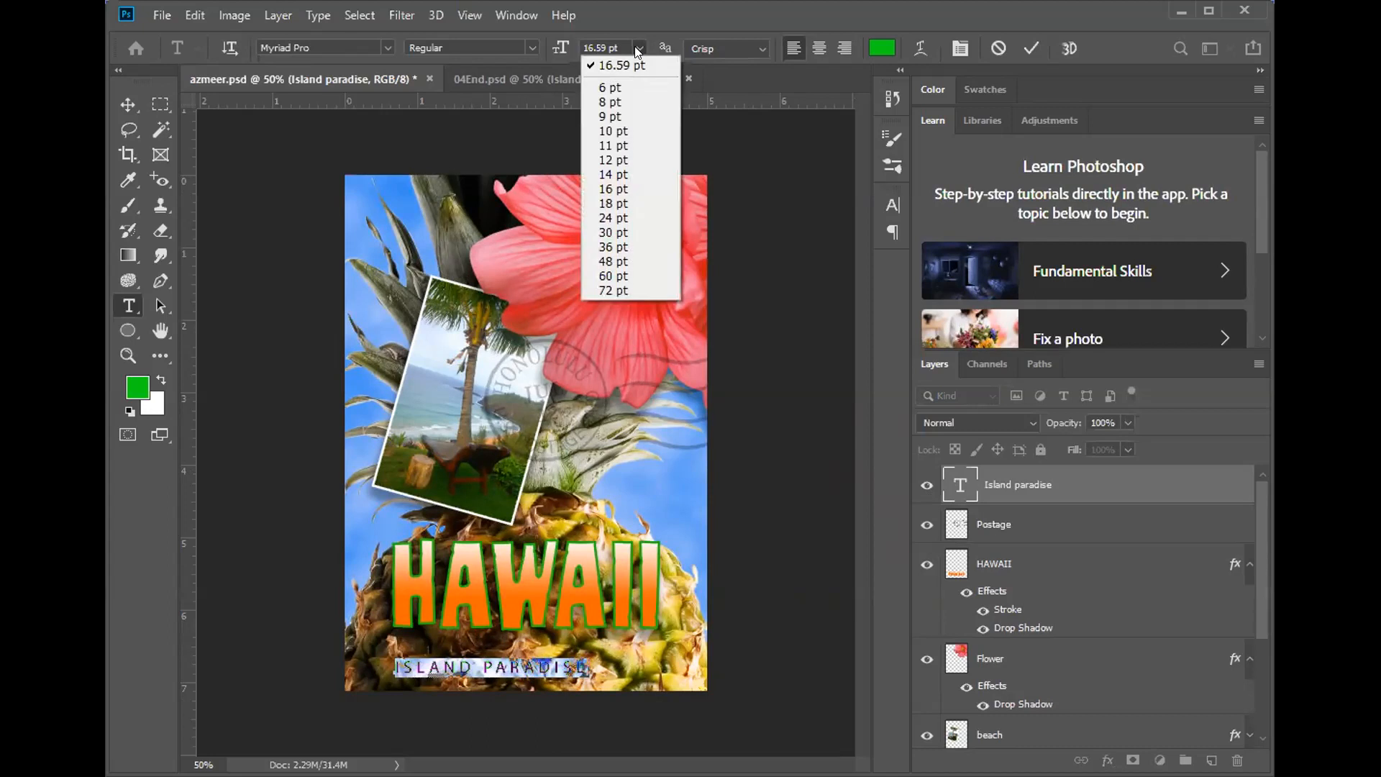
{"action": "left_click", "coordinate": [630, 197]}
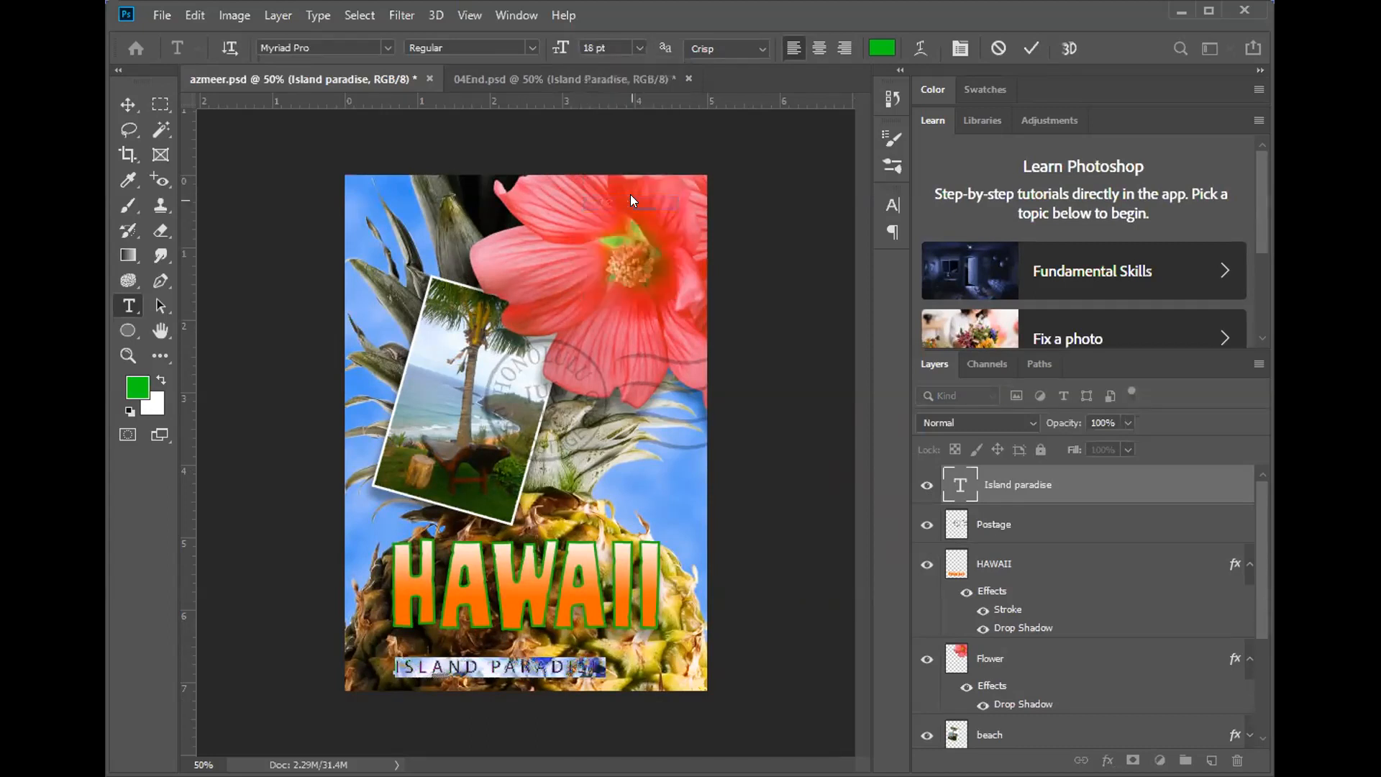
{"action": "left_click", "coordinate": [635, 42]}
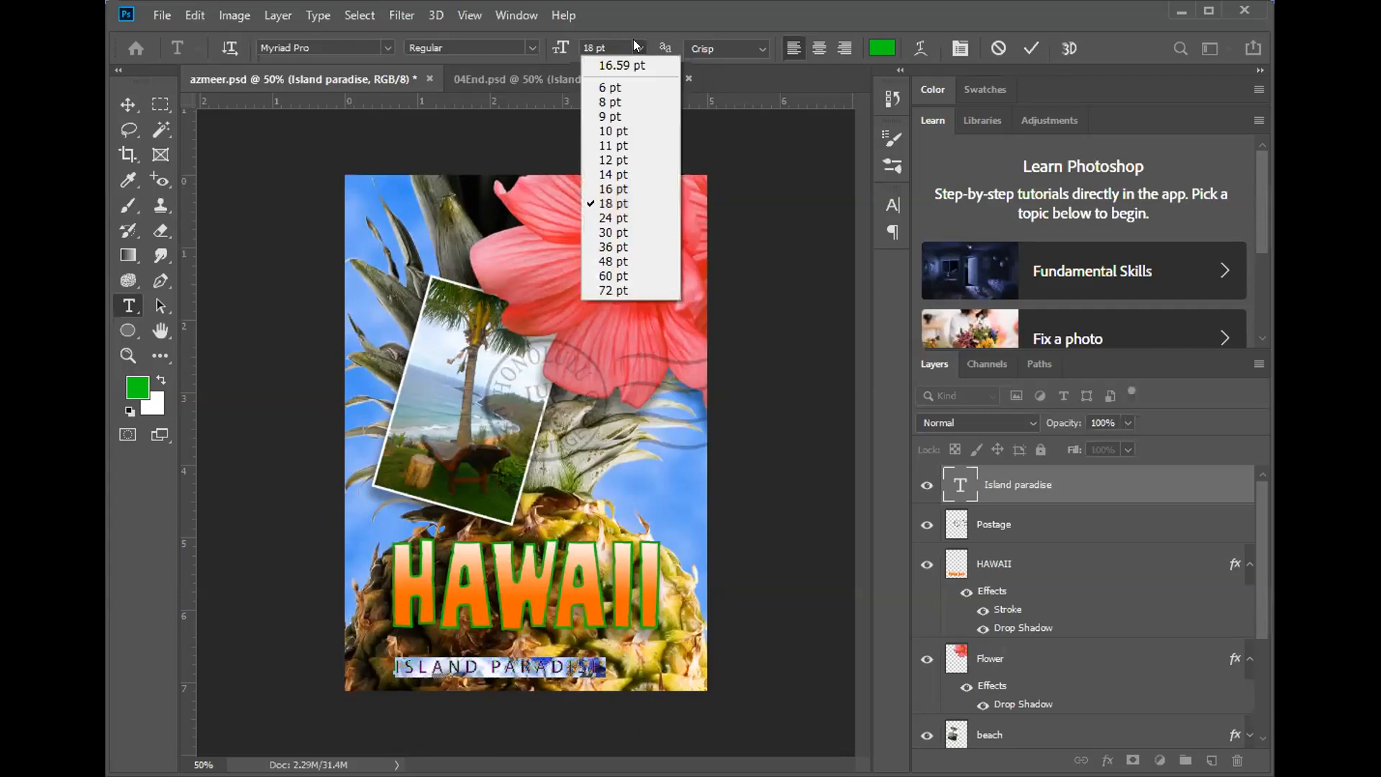
{"action": "left_click", "coordinate": [631, 217]}
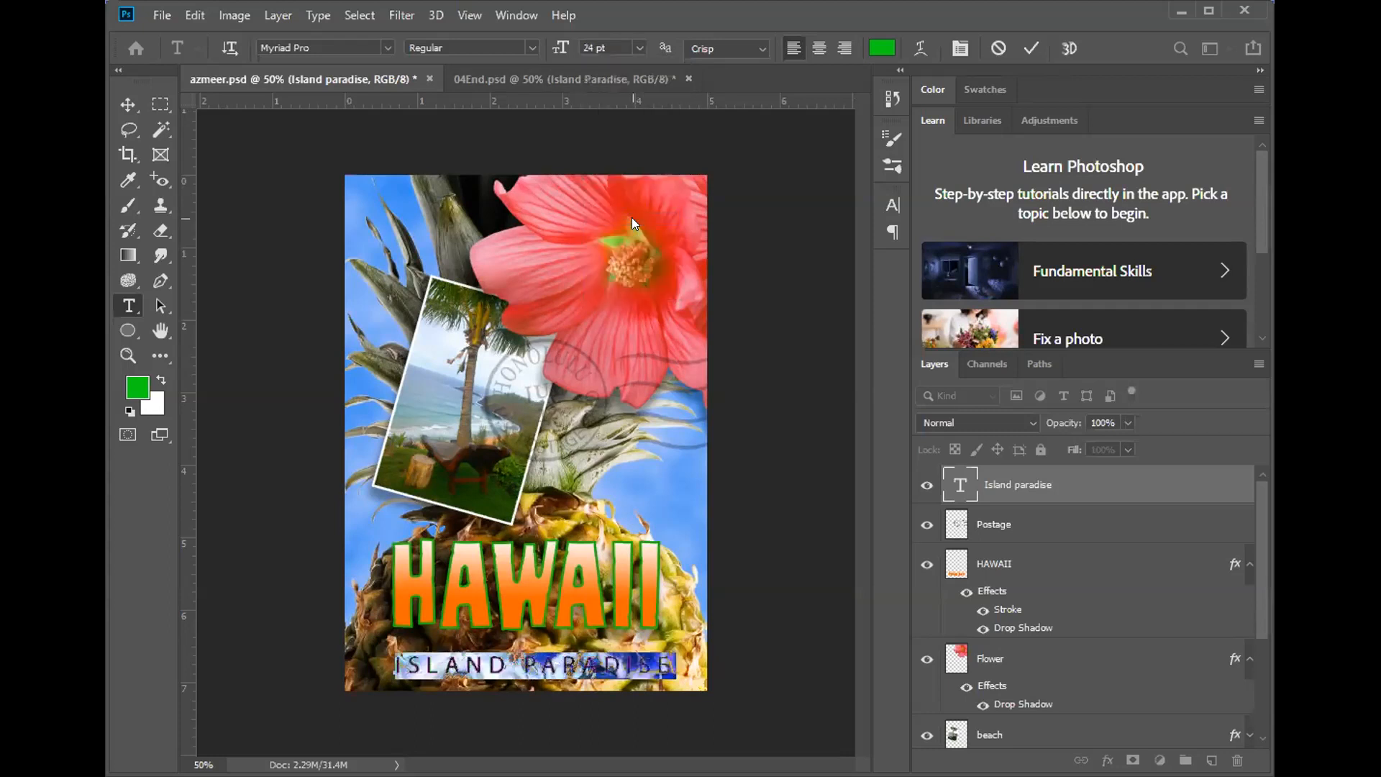
{"action": "left_click", "coordinate": [782, 403]}
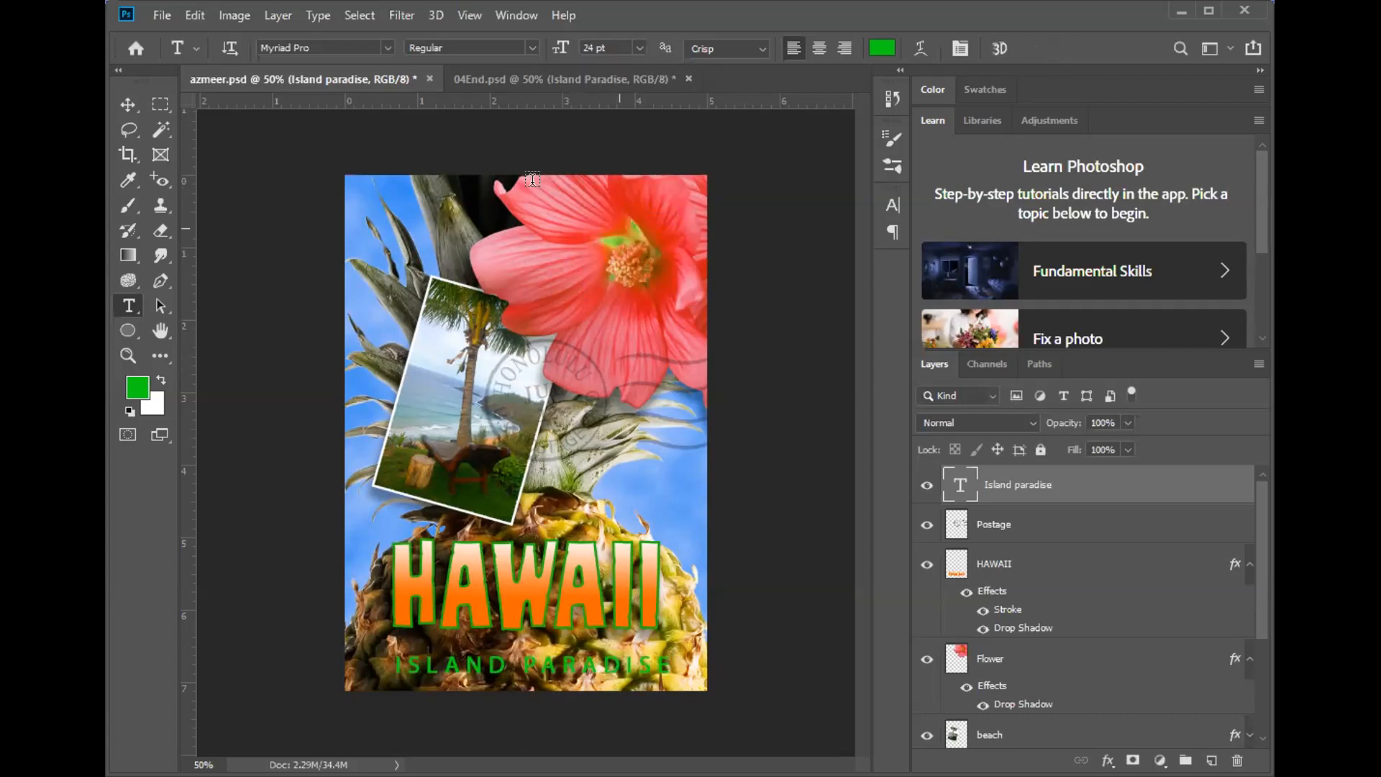
- Compare the lettering with 04End.psd, set the ISLAND PARADISE font in azmeer.psd to Rockwell Condensed and commit the text
{"action": "left_click", "coordinate": [563, 82]}
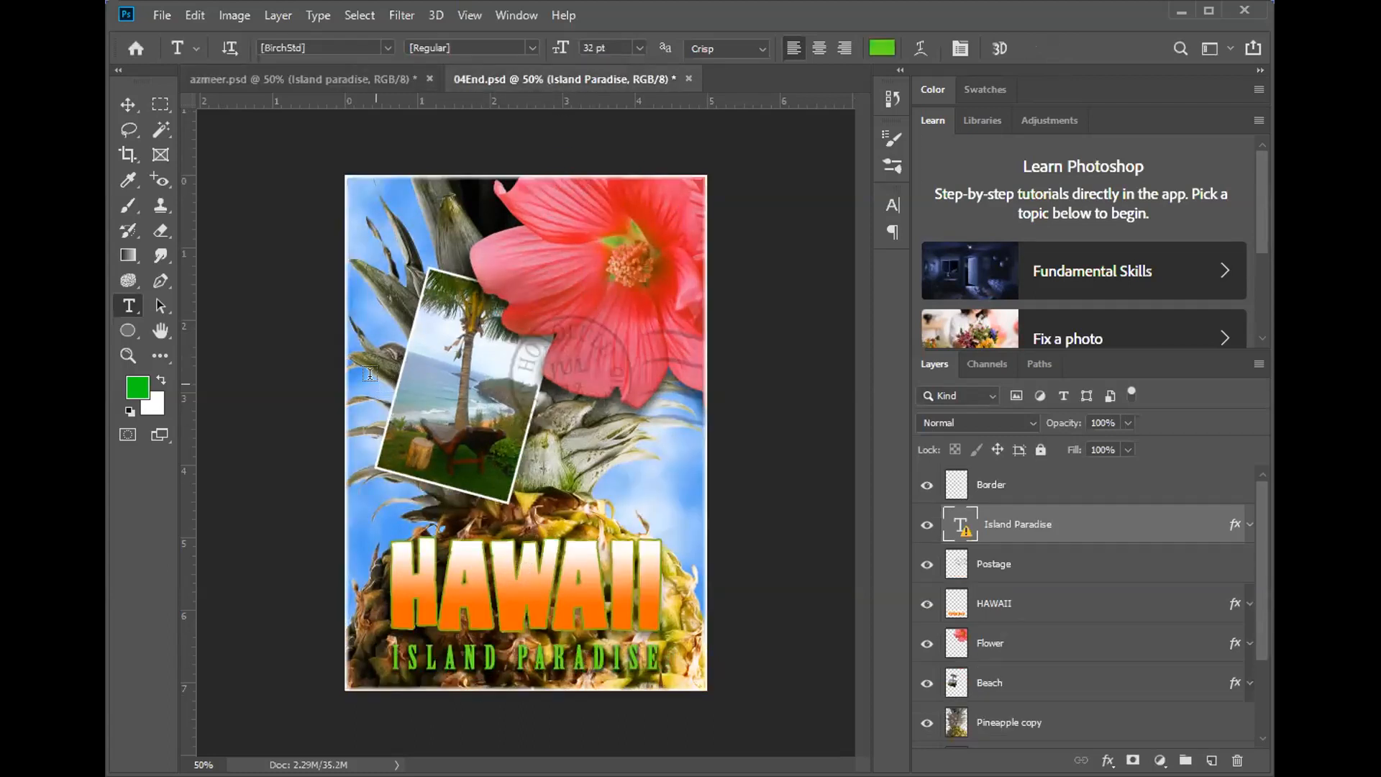
{"action": "left_click", "coordinate": [312, 79]}
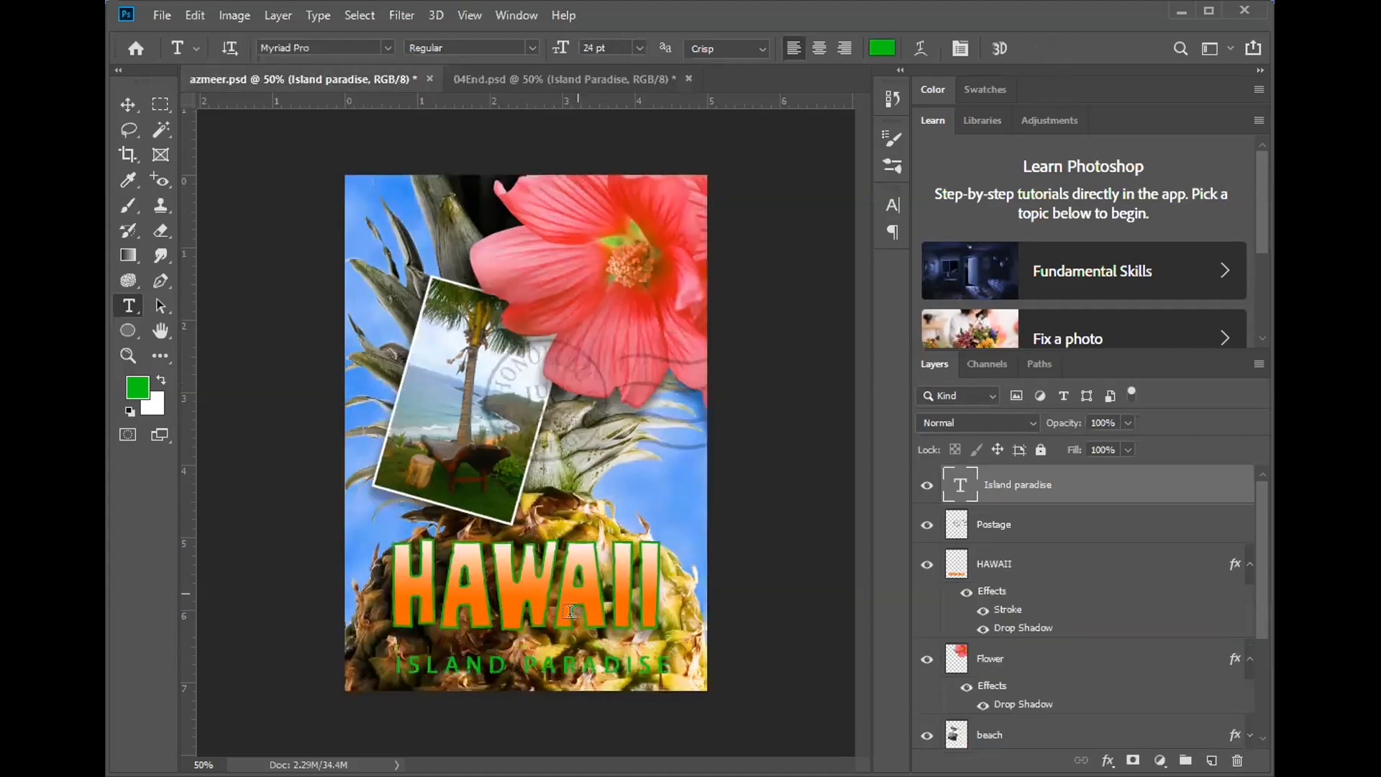
{"action": "key", "text": "Return"}
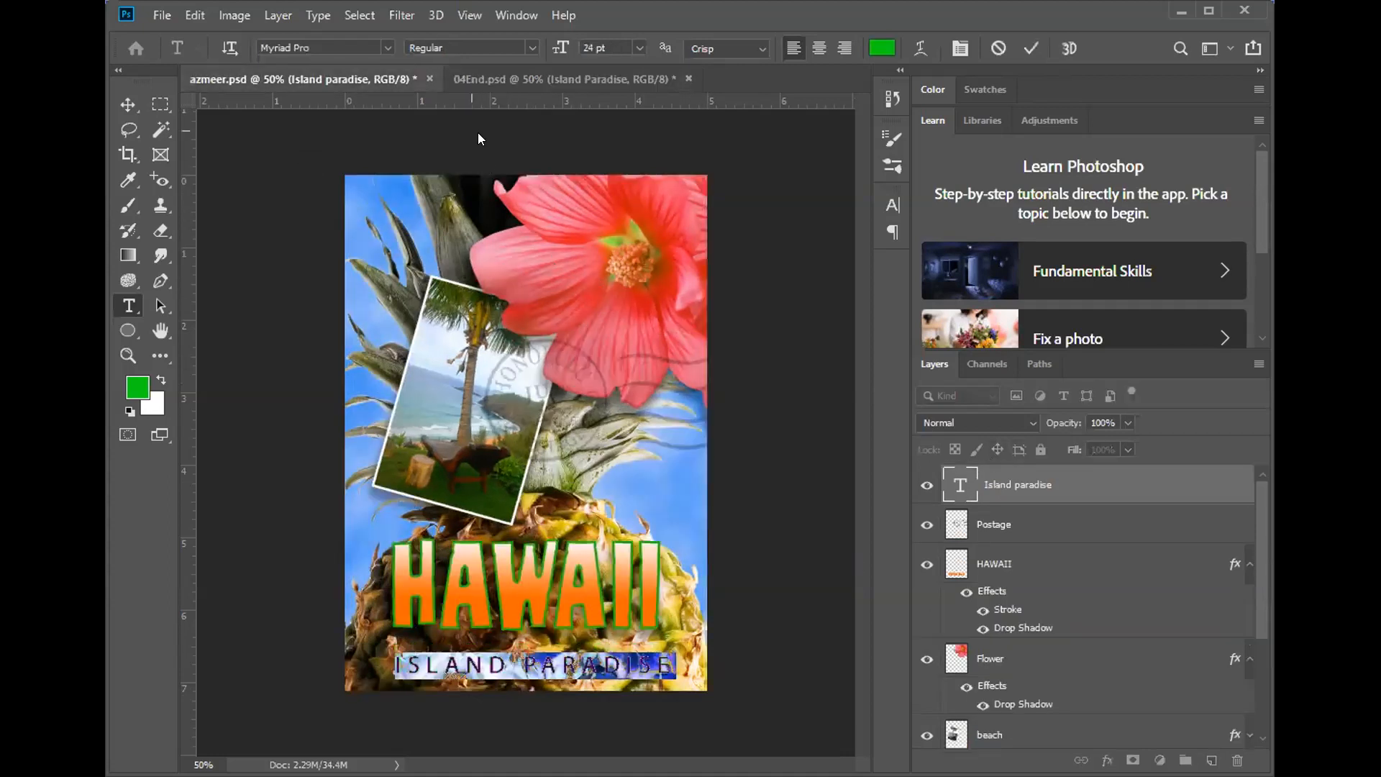
{"action": "left_click", "coordinate": [530, 46]}
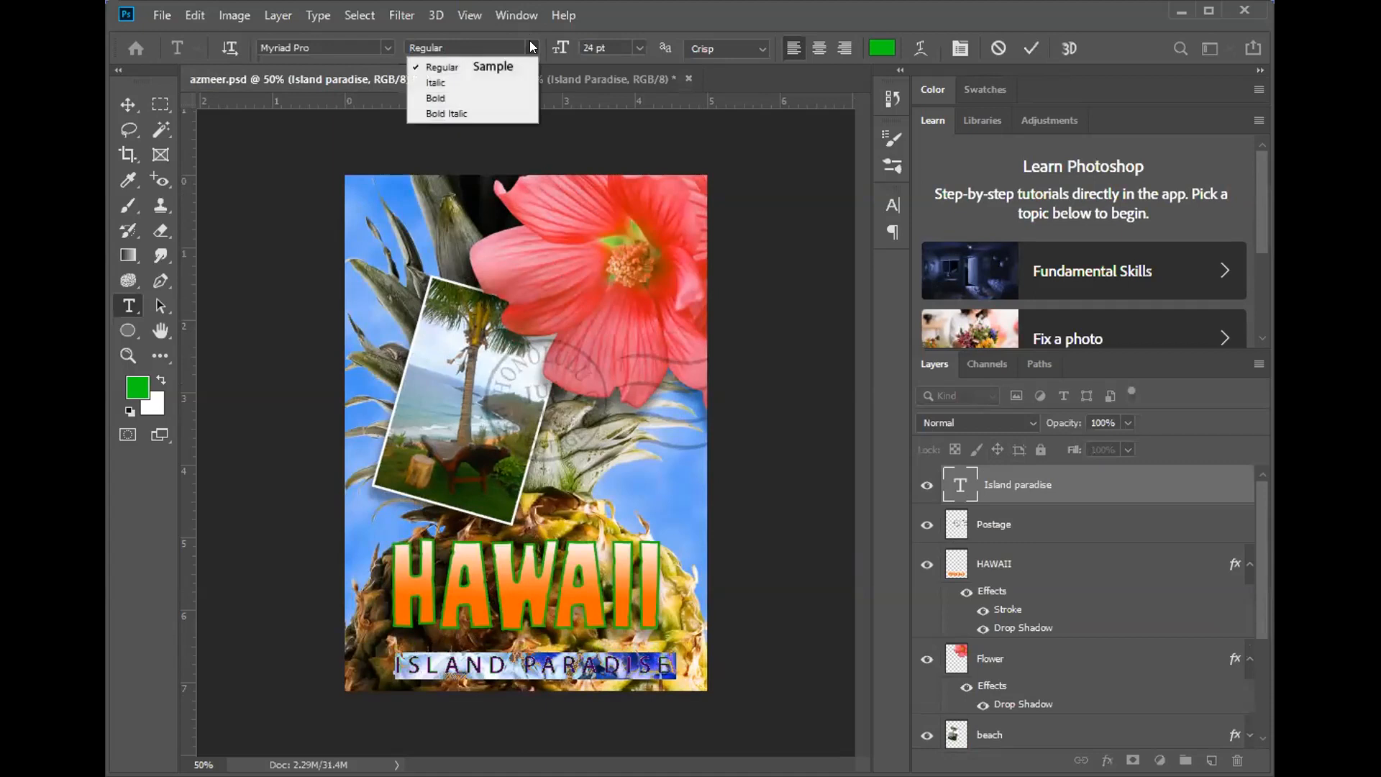
{"action": "left_click", "coordinate": [386, 50]}
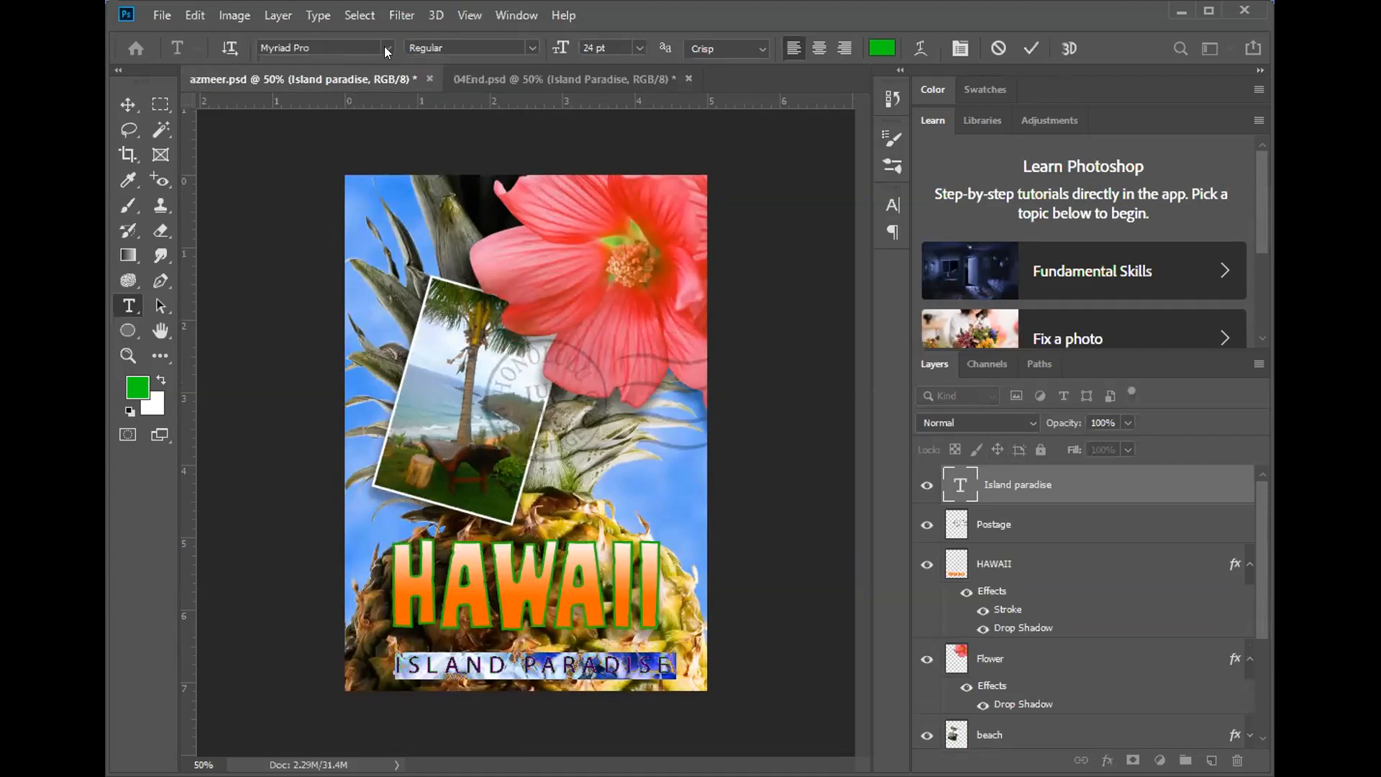
{"action": "left_click", "coordinate": [386, 50]}
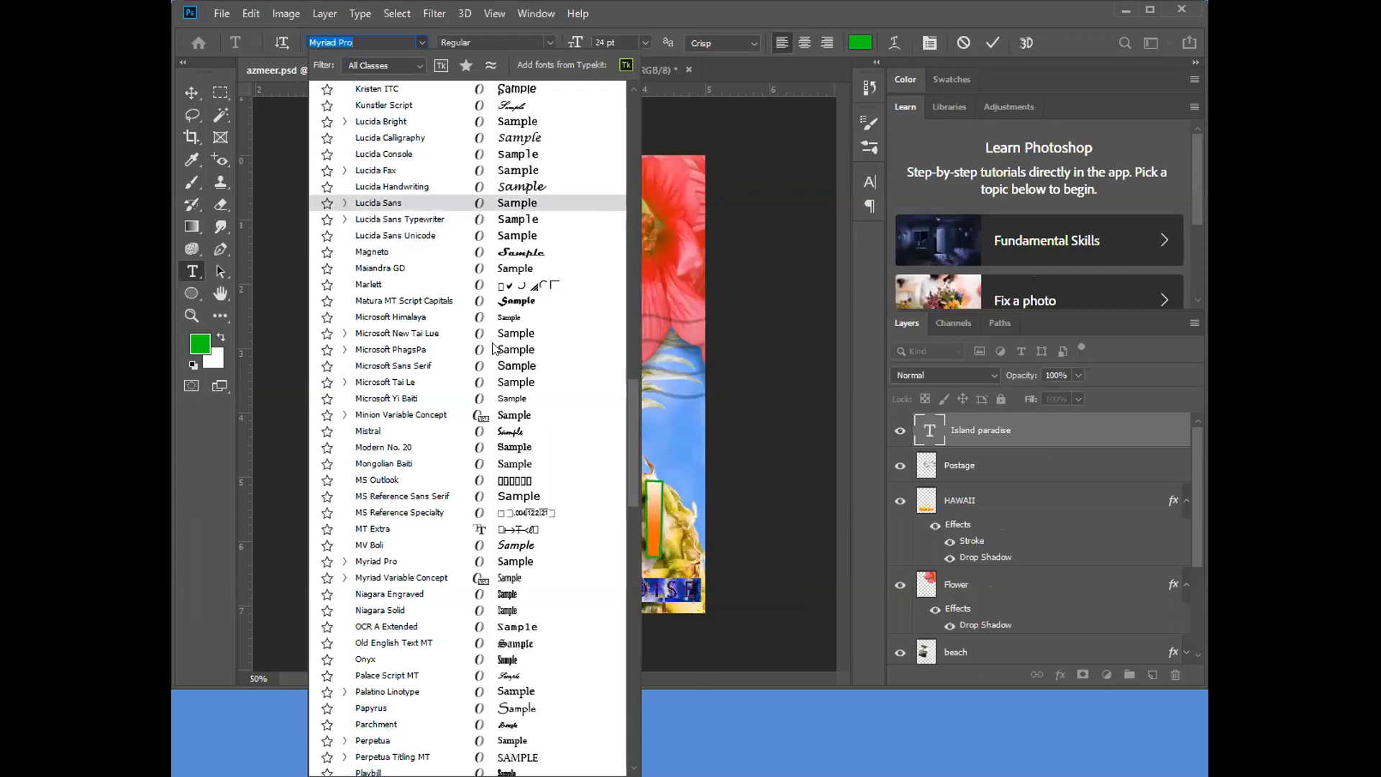
{"action": "scroll", "coordinate": [505, 348], "scroll_direction": "down", "scroll_amount": 3}
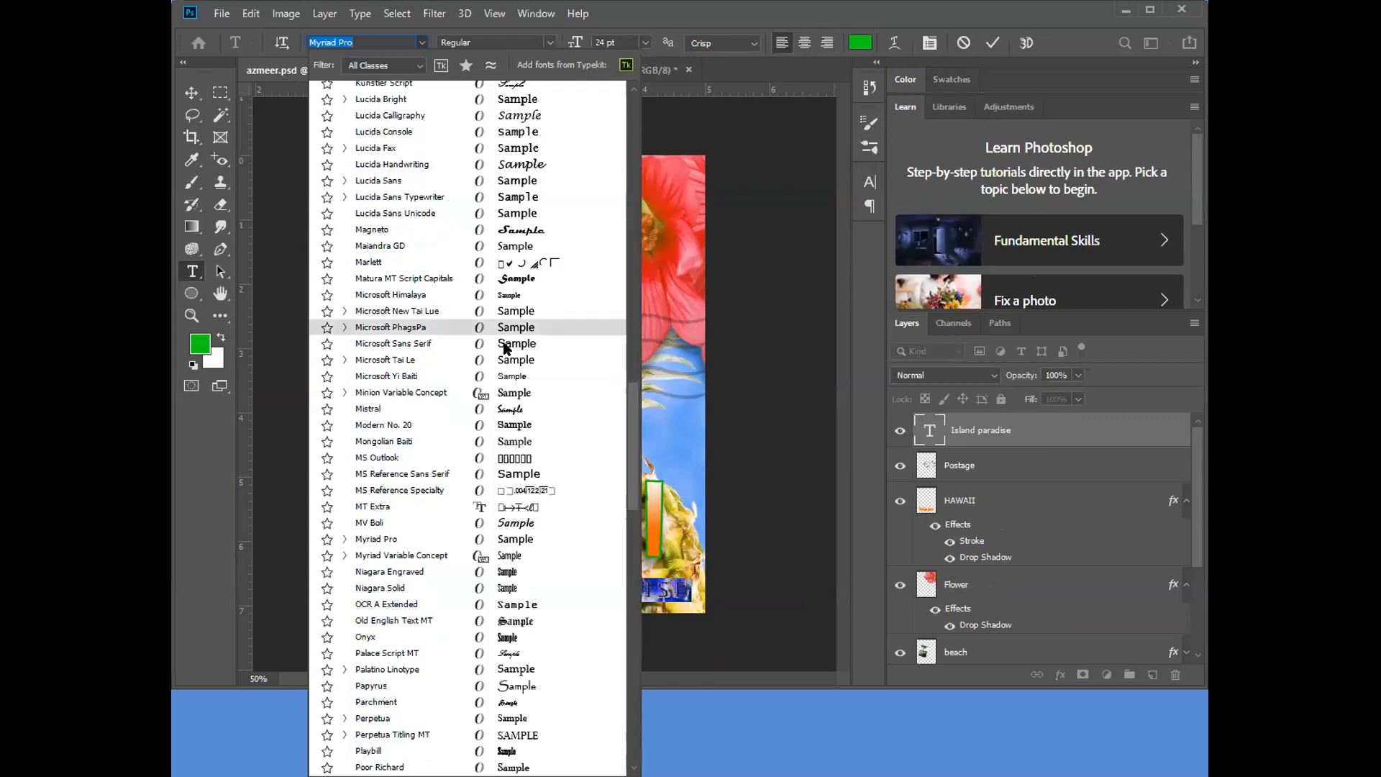
{"action": "scroll", "coordinate": [506, 349], "scroll_direction": "down", "scroll_amount": 1}
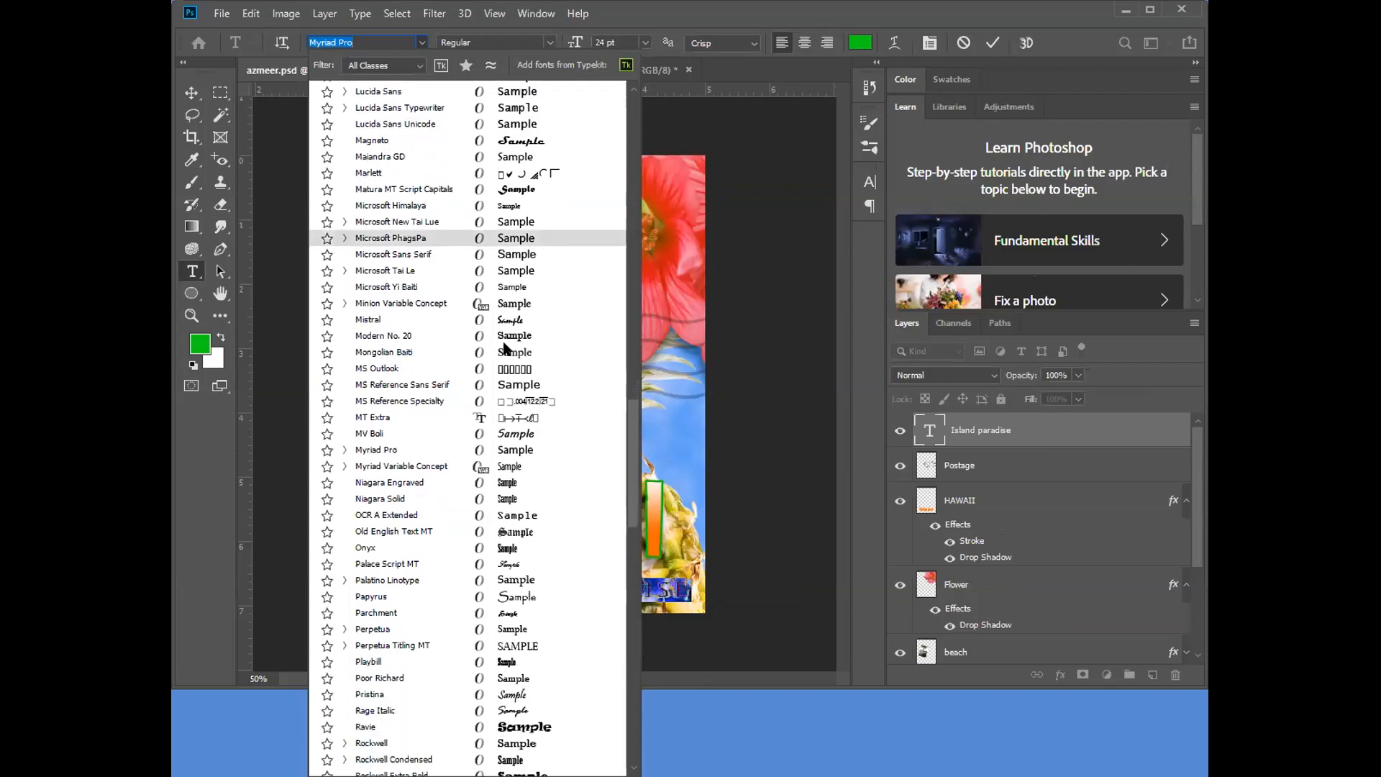
{"action": "scroll", "coordinate": [506, 348], "scroll_direction": "down", "scroll_amount": 1}
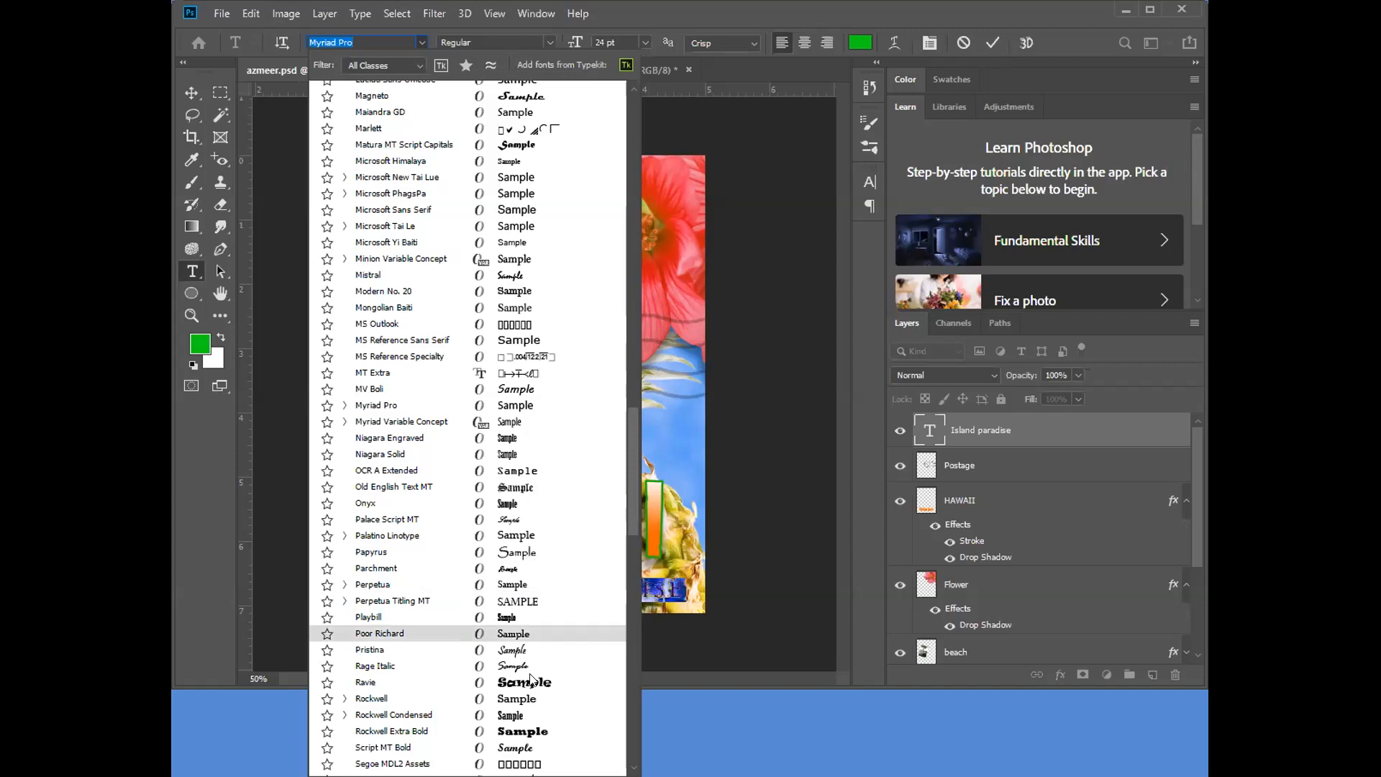
{"action": "left_click", "coordinate": [512, 715]}
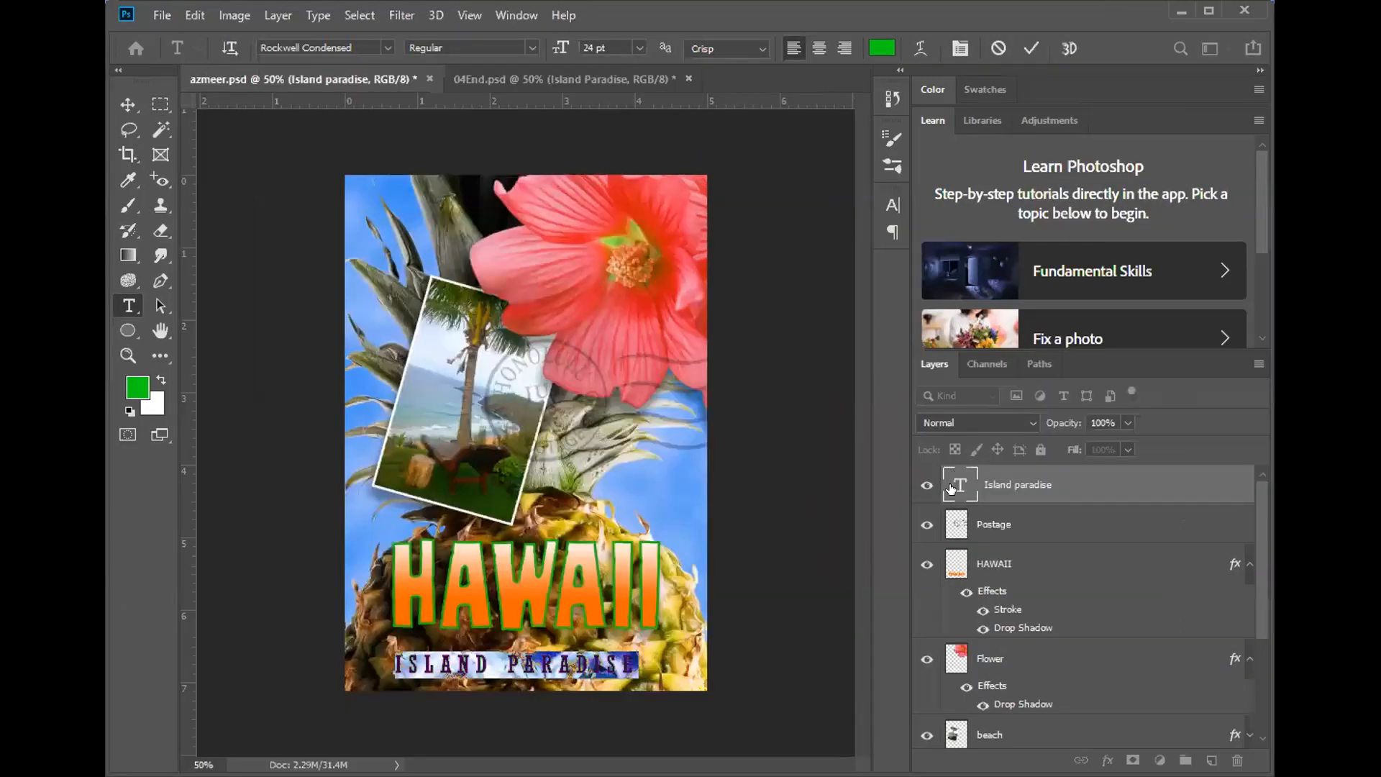
{"action": "double_click", "coordinate": [922, 432]}
{"action": "left_click", "coordinate": [950, 488]}
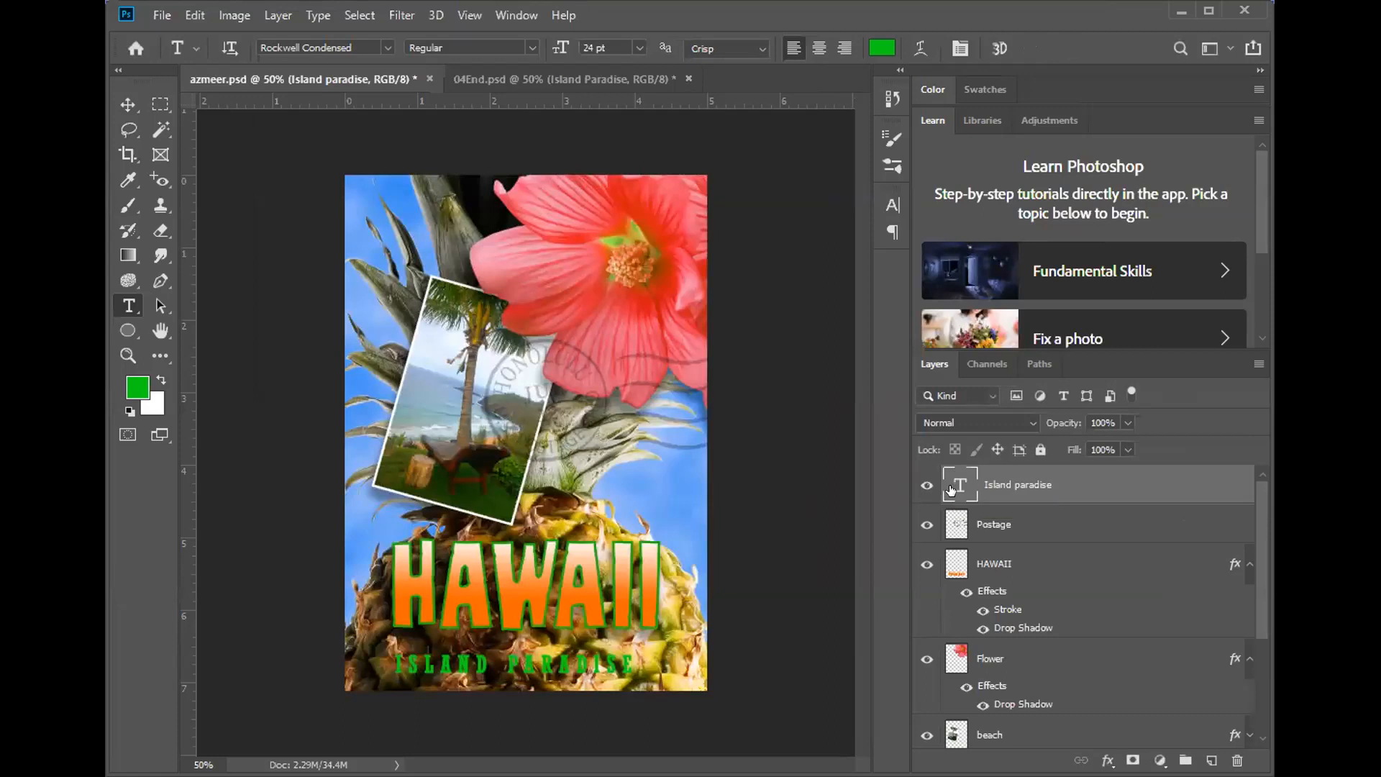
- Set the tracking of the whole ISLAND PARADISE text to 200, keeping a single space between the two words
{"action": "double_click", "coordinate": [950, 488]}
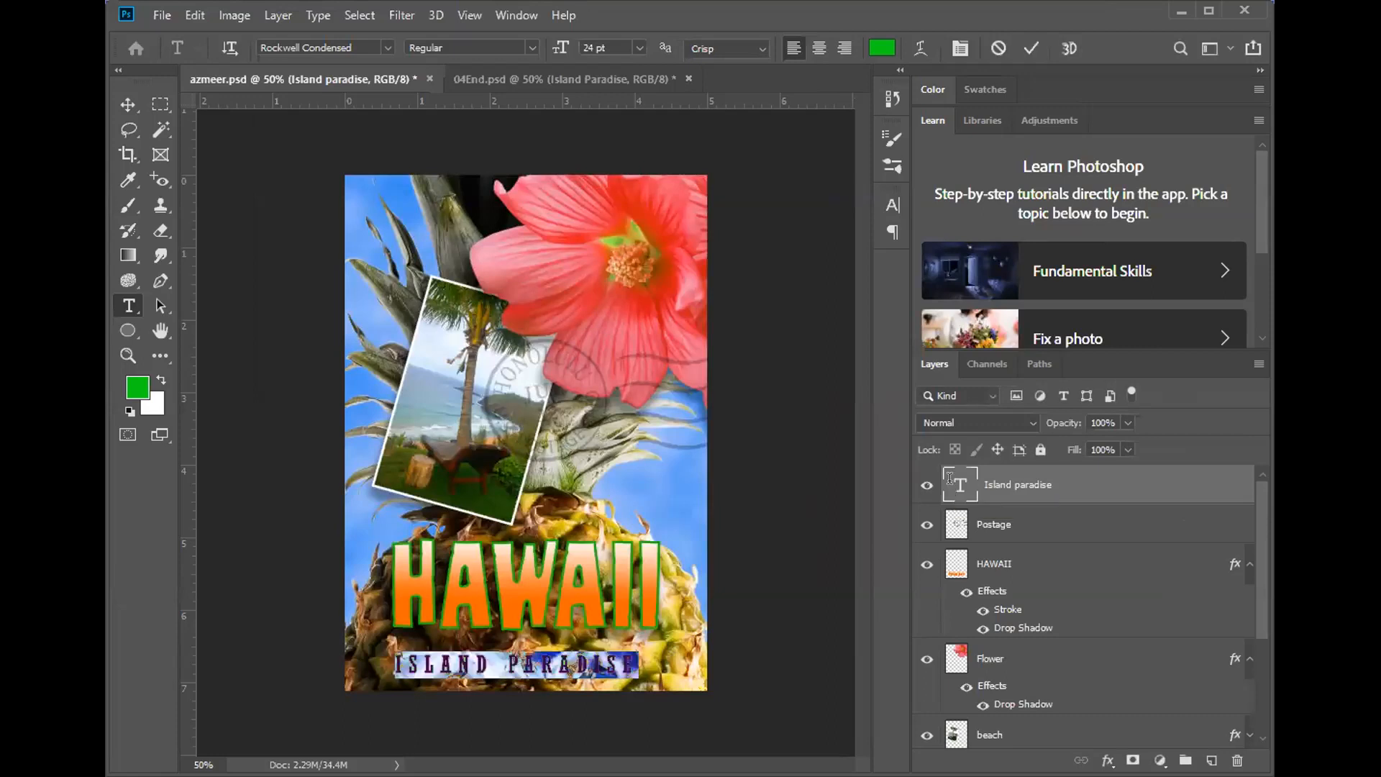
{"action": "left_click", "coordinate": [400, 660]}
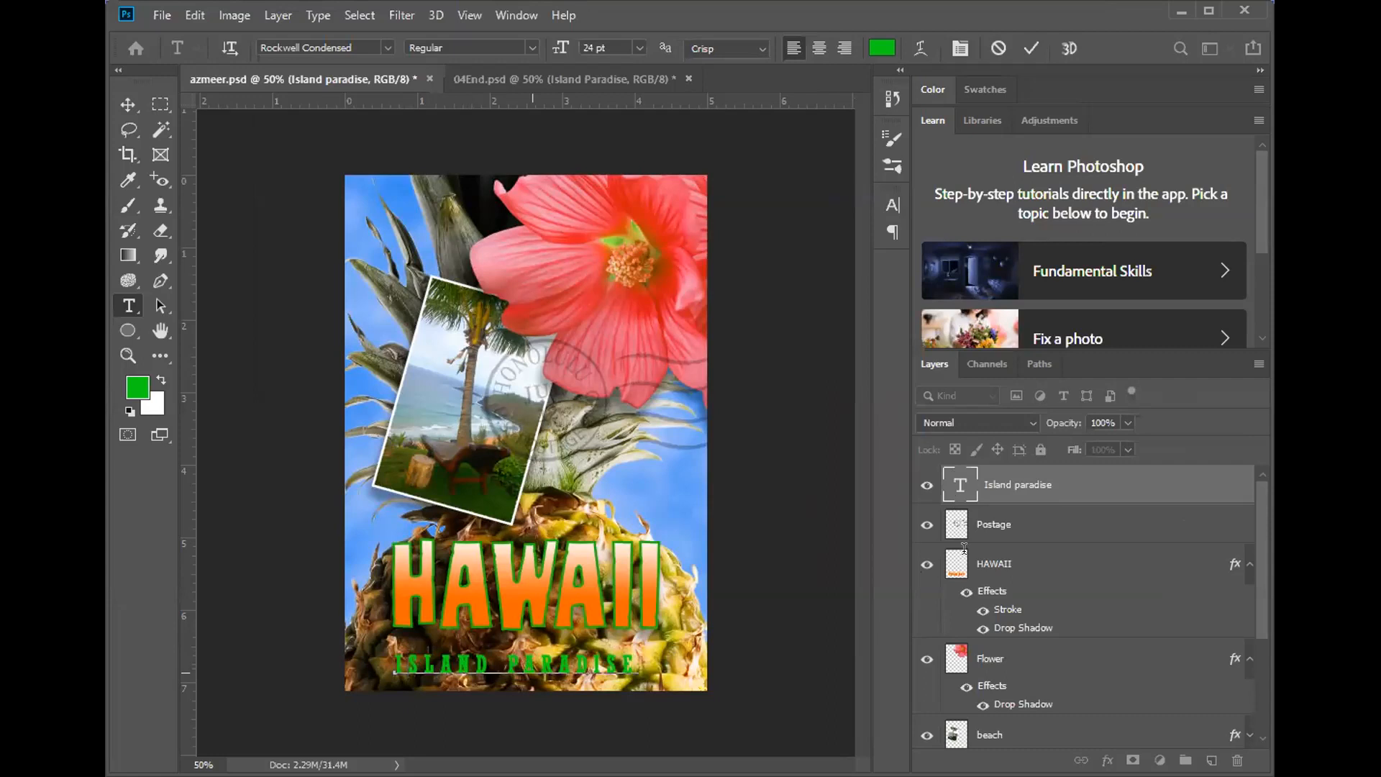
{"action": "key", "text": "ctrl+a"}
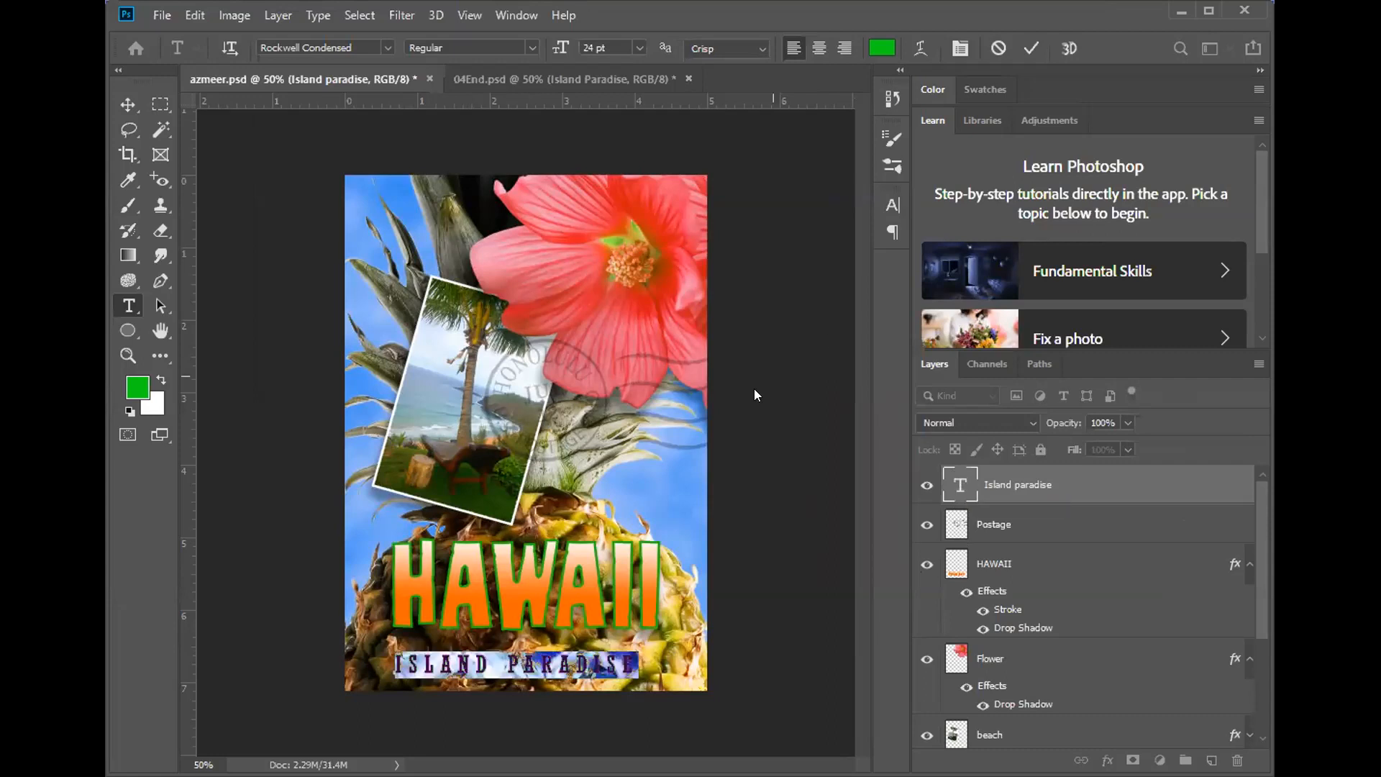
{"action": "left_click", "coordinate": [959, 49]}
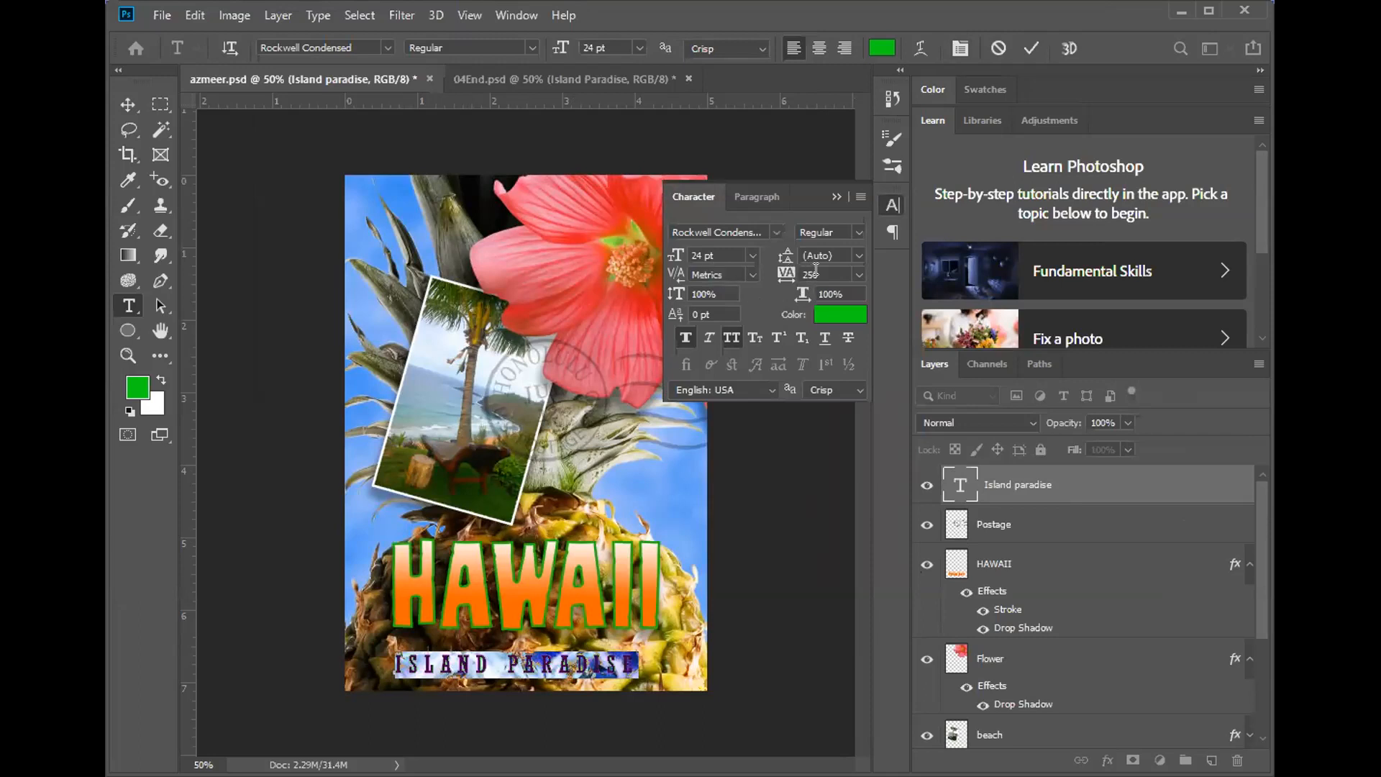
{"action": "left_click", "coordinate": [861, 274]}
{"action": "left_click", "coordinate": [861, 275]}
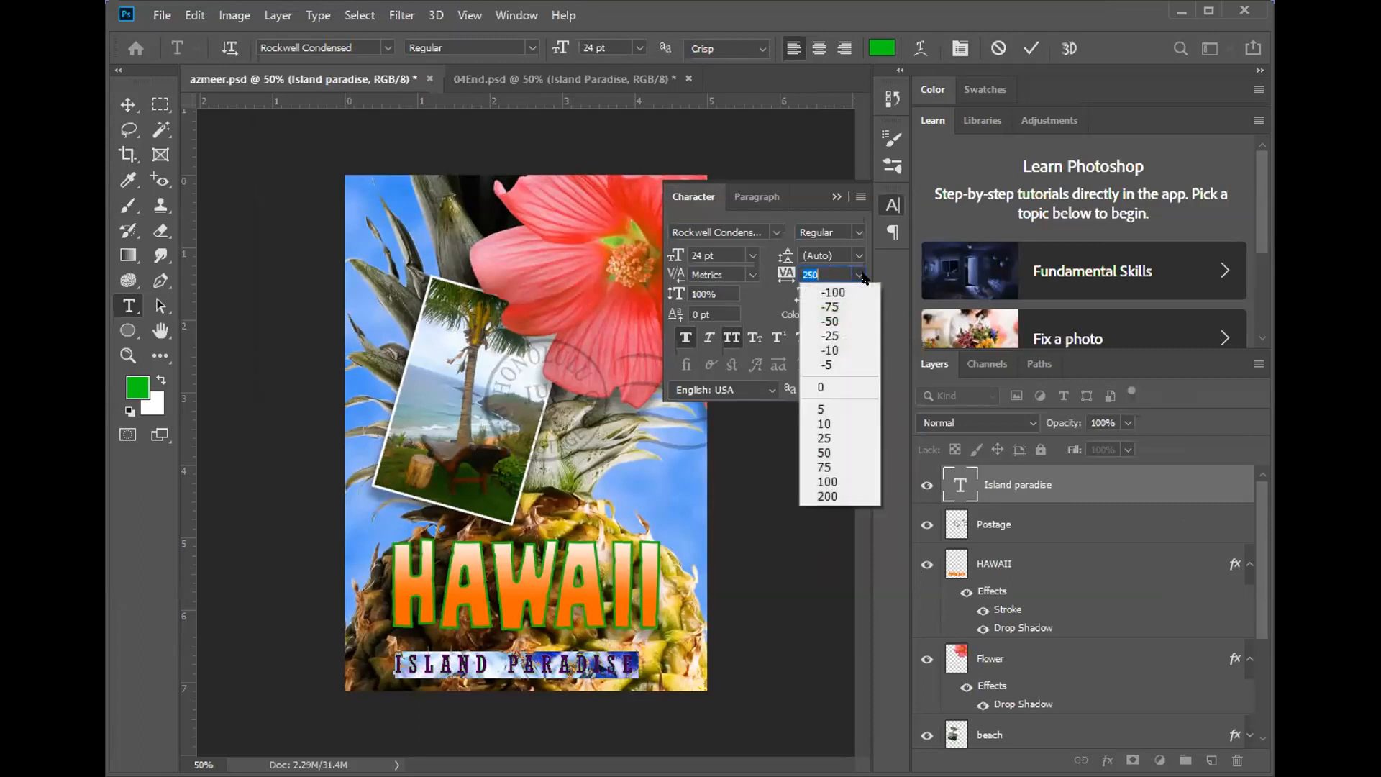
{"action": "left_click", "coordinate": [838, 381]}
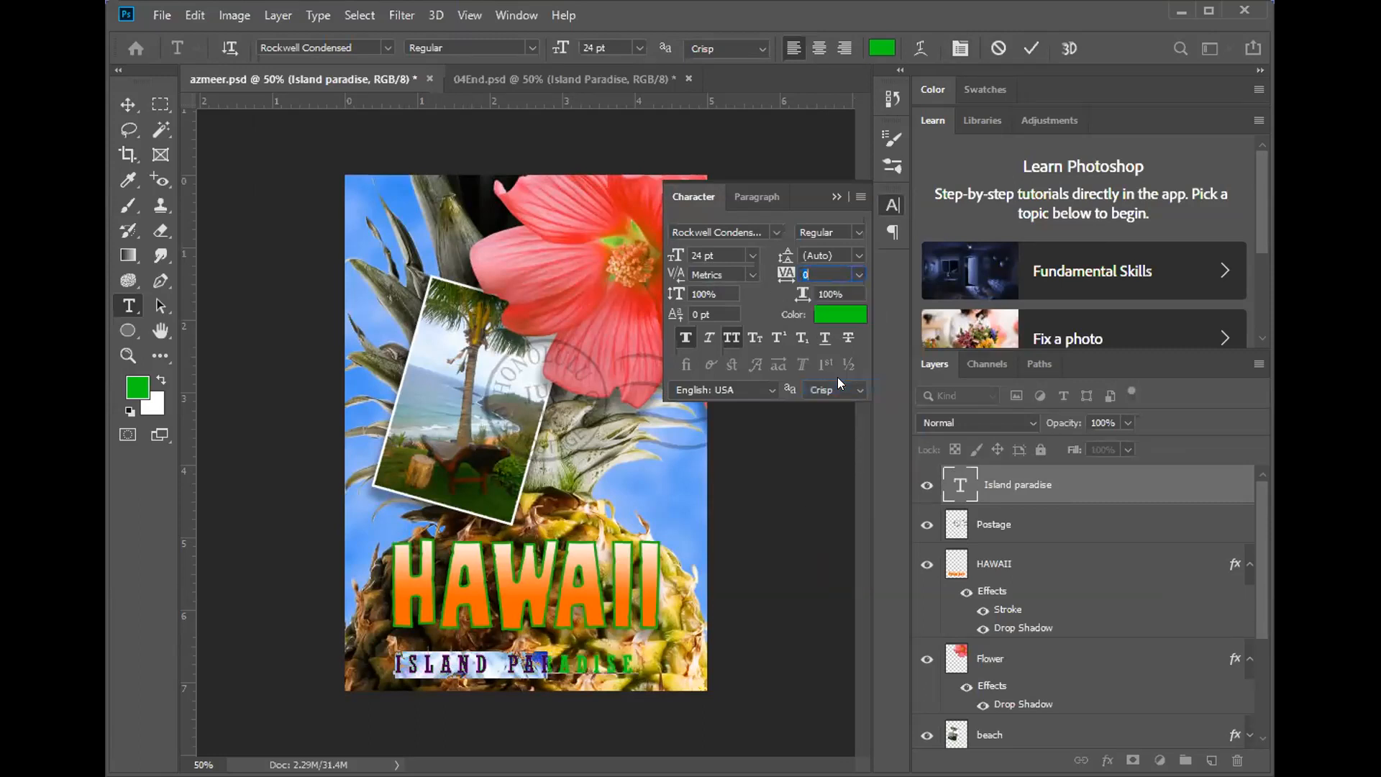
{"action": "left_click", "coordinate": [857, 276]}
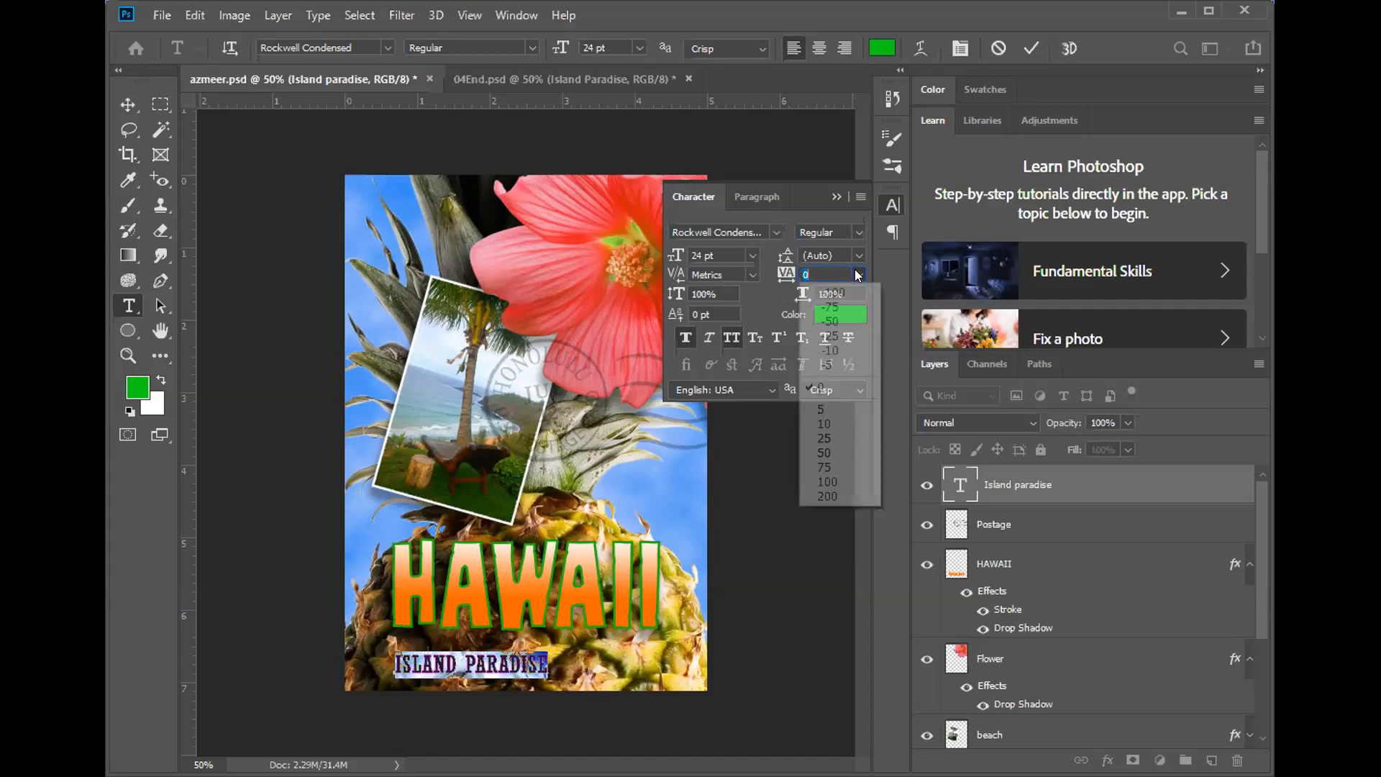
{"action": "left_click", "coordinate": [824, 496]}
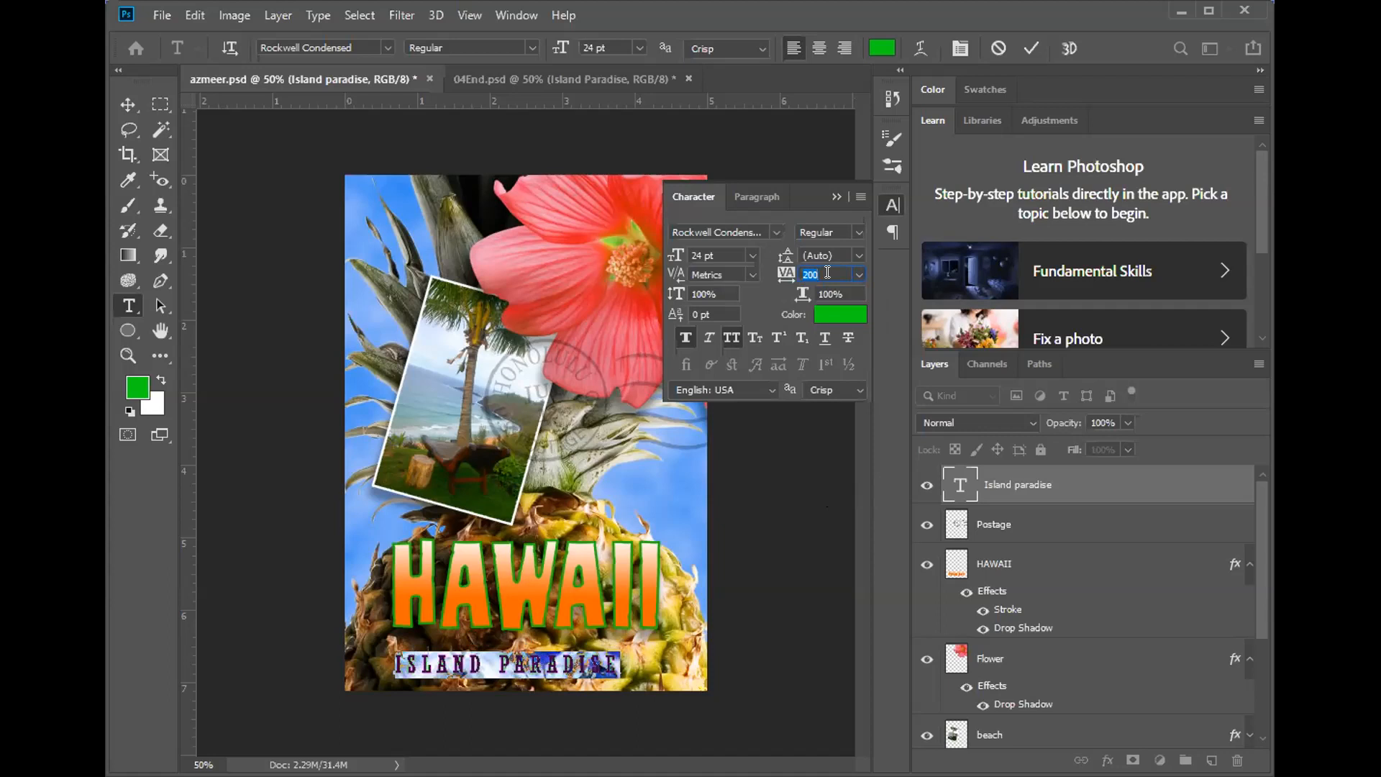
{"action": "left_click", "coordinate": [495, 660]}
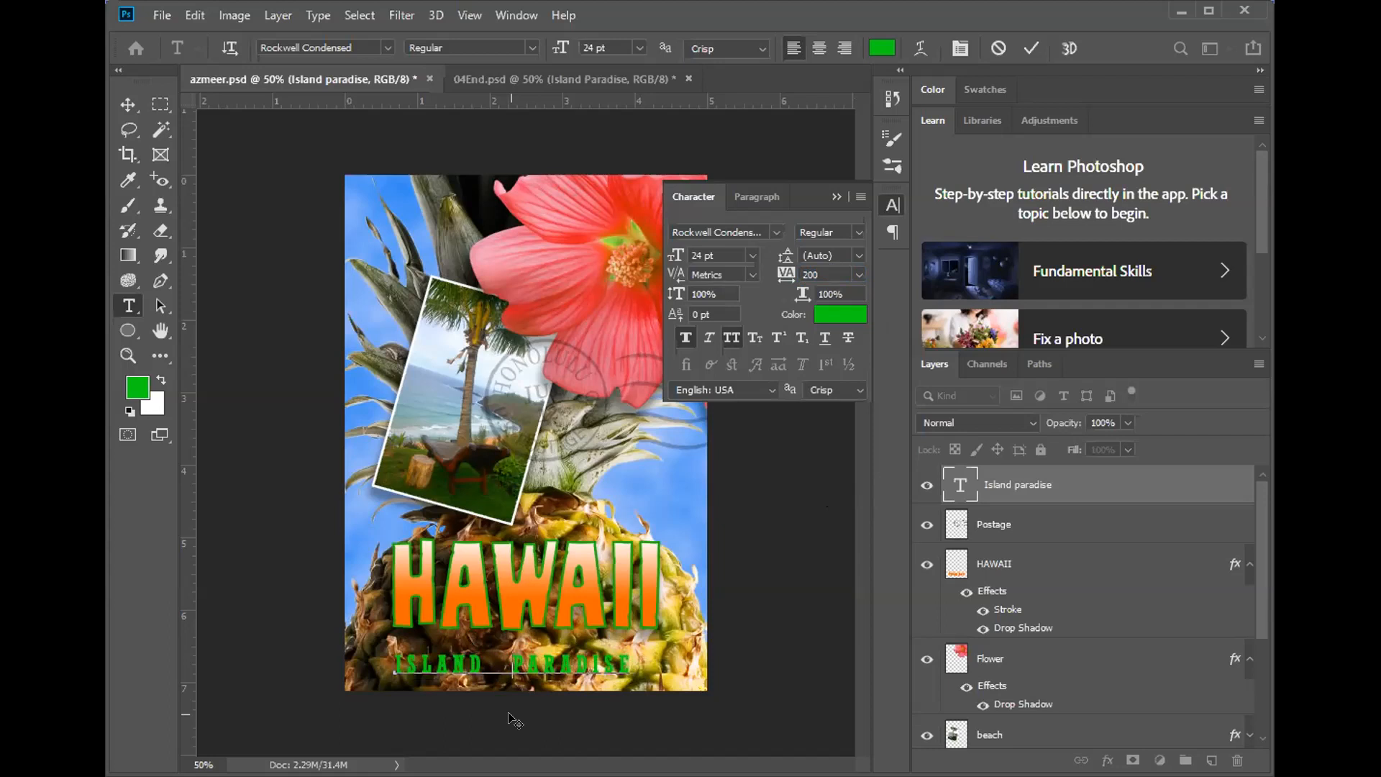
{"action": "key", "text": "BackSpace"}
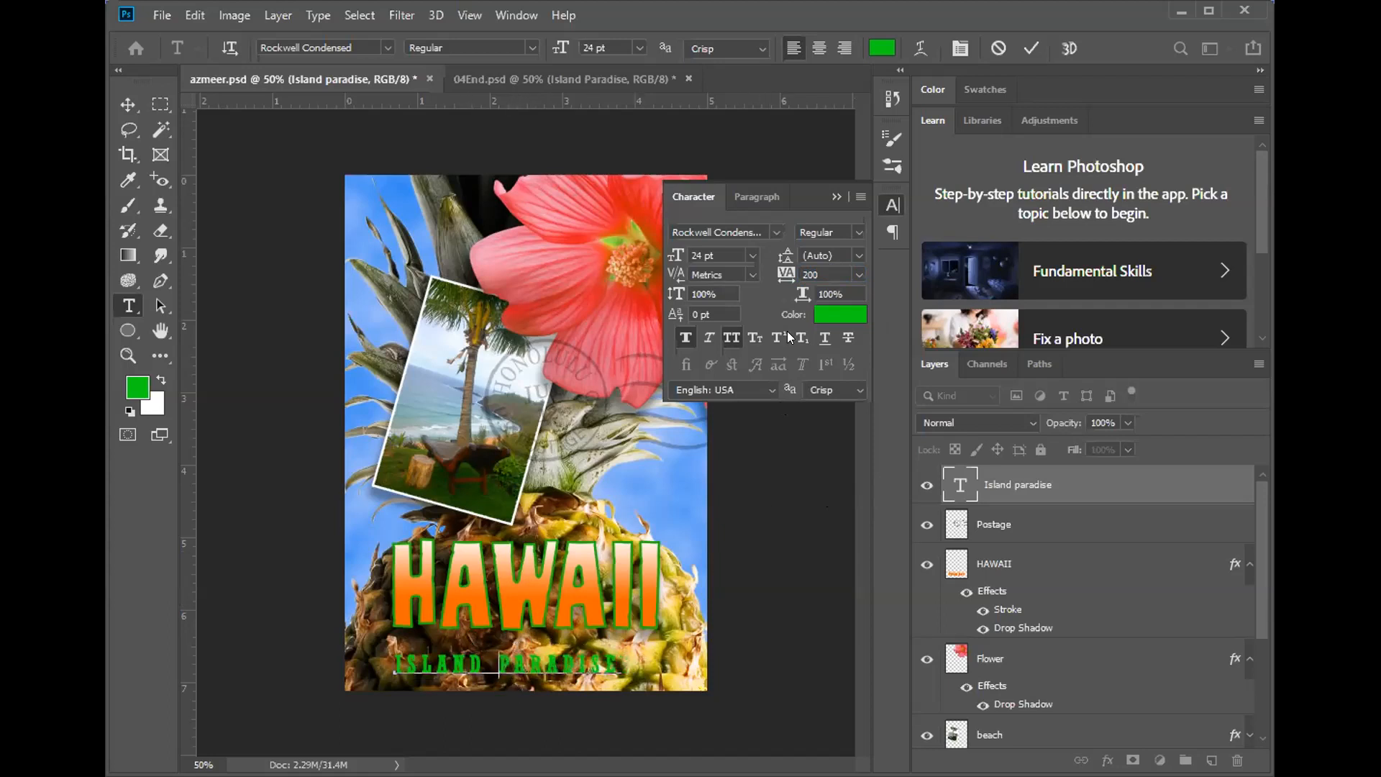
- Set the font size of the whole ISLAND PARADISE text to 28 pt after trying 30 pt
{"action": "key", "text": "ctrl+a"}
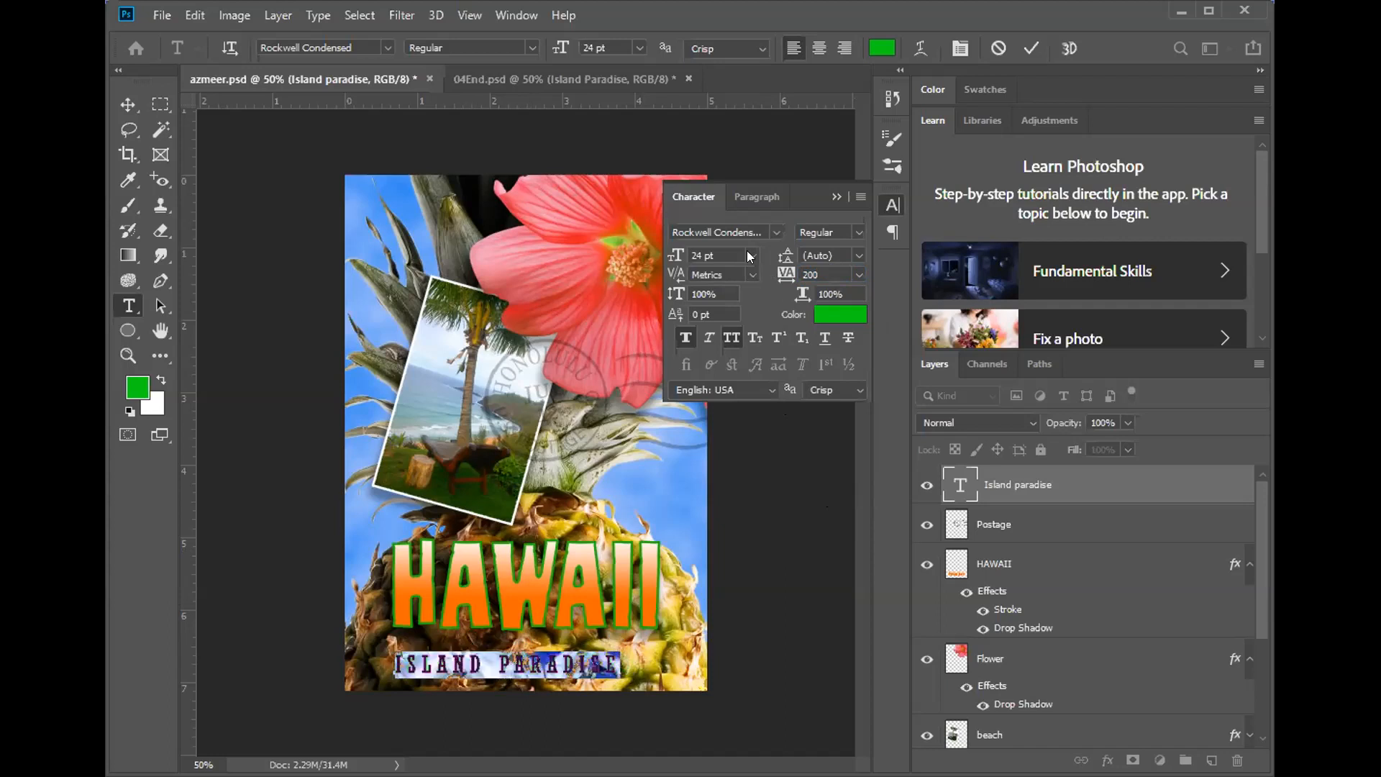
{"action": "left_click", "coordinate": [750, 255]}
{"action": "left_click", "coordinate": [740, 440]}
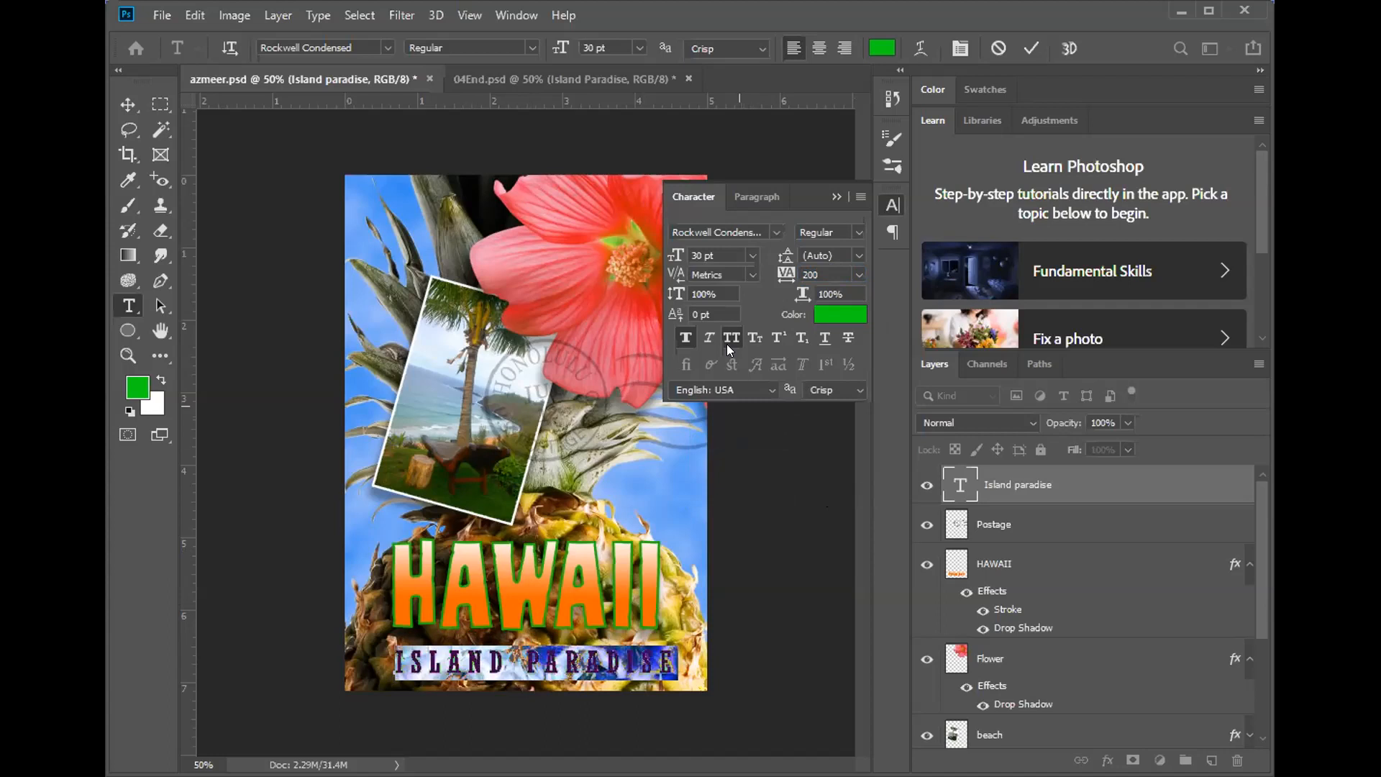
{"action": "left_click", "coordinate": [721, 255]}
{"action": "type", "text": "28"}
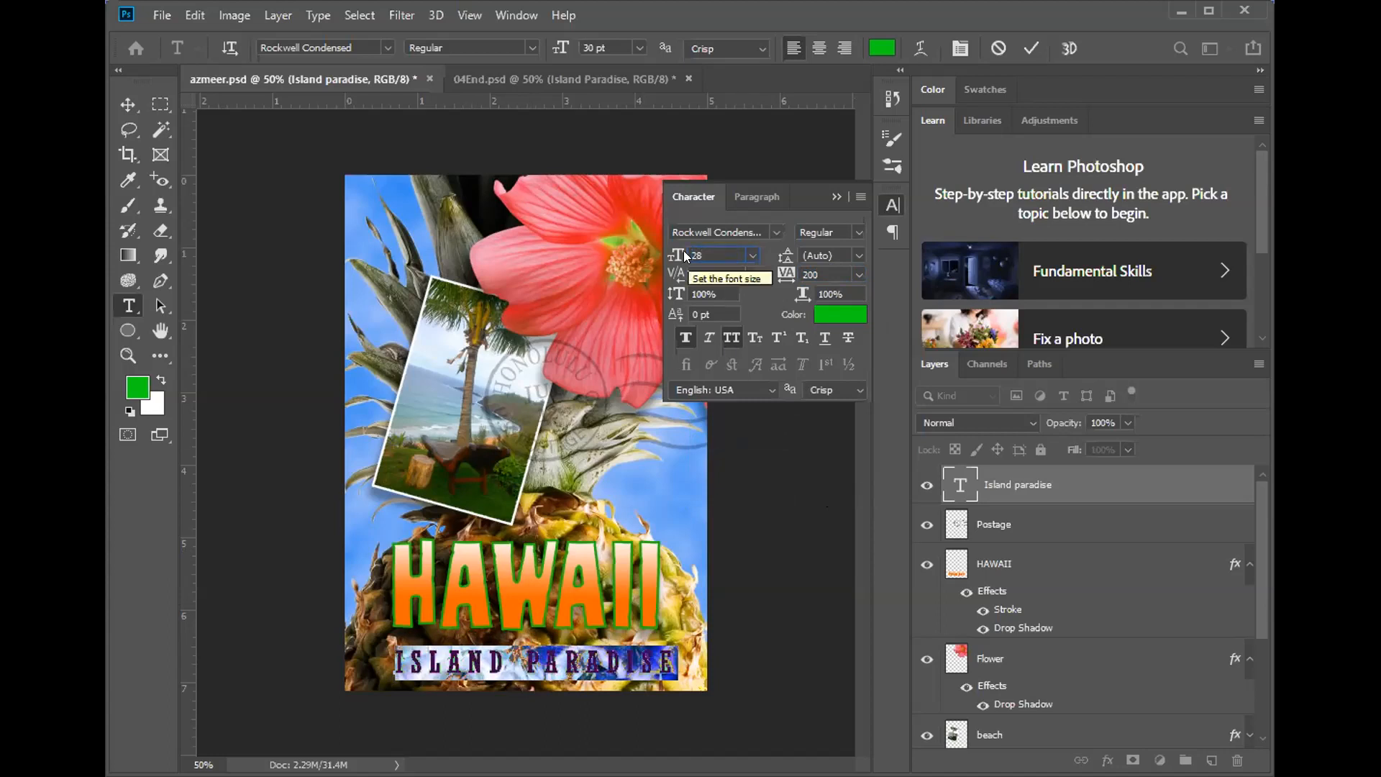
{"action": "key", "text": "Return"}
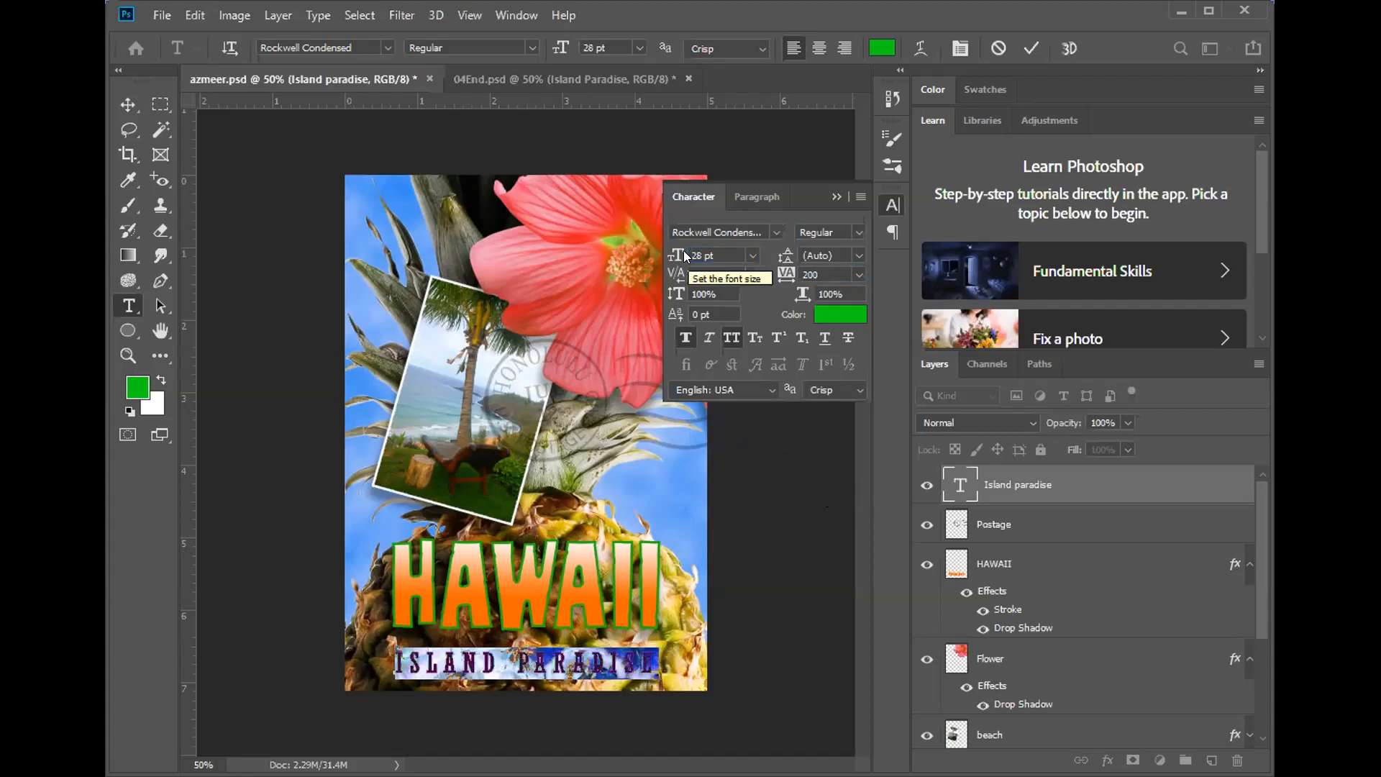
- Commit the ISLAND PARADISE text and compare its lettering up close with the same text in 04End.psd
{"action": "left_click", "coordinate": [836, 197]}
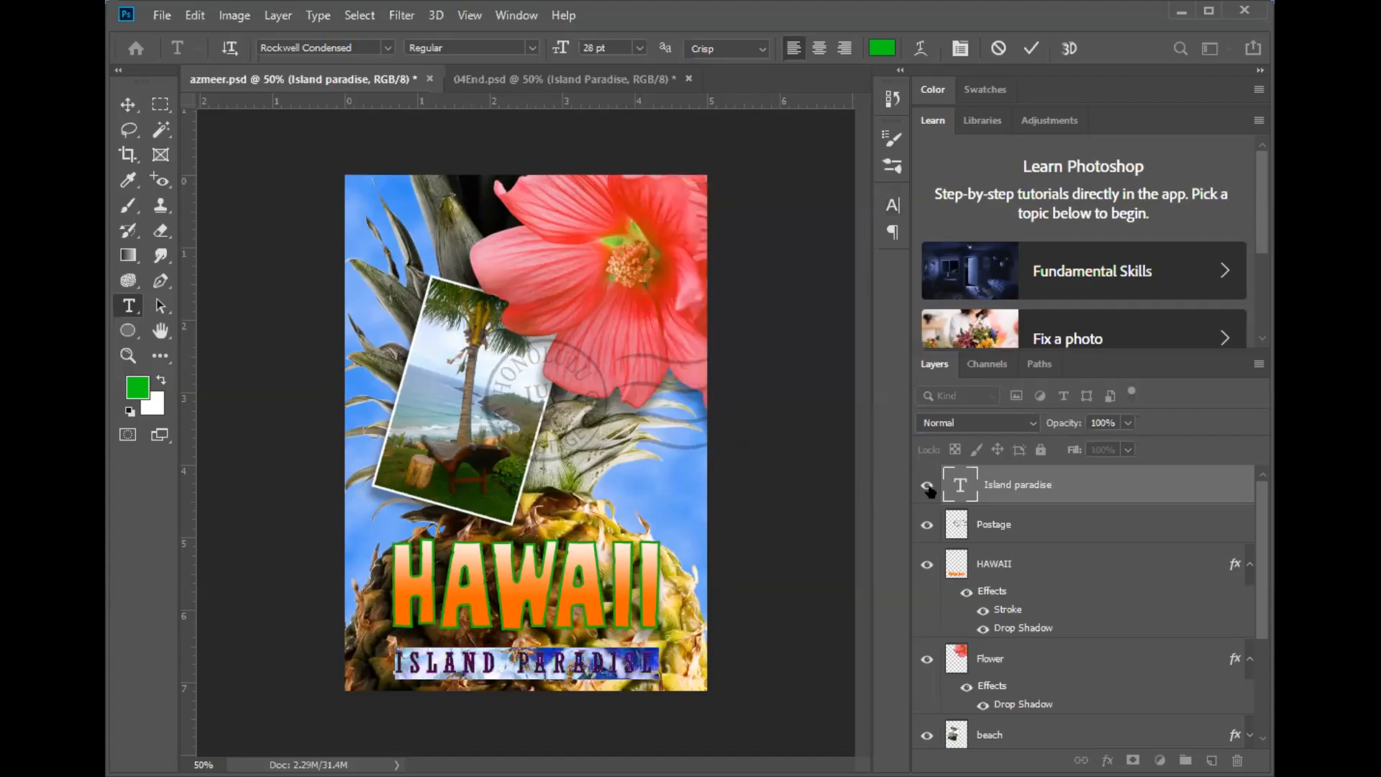
{"action": "left_click", "coordinate": [950, 489]}
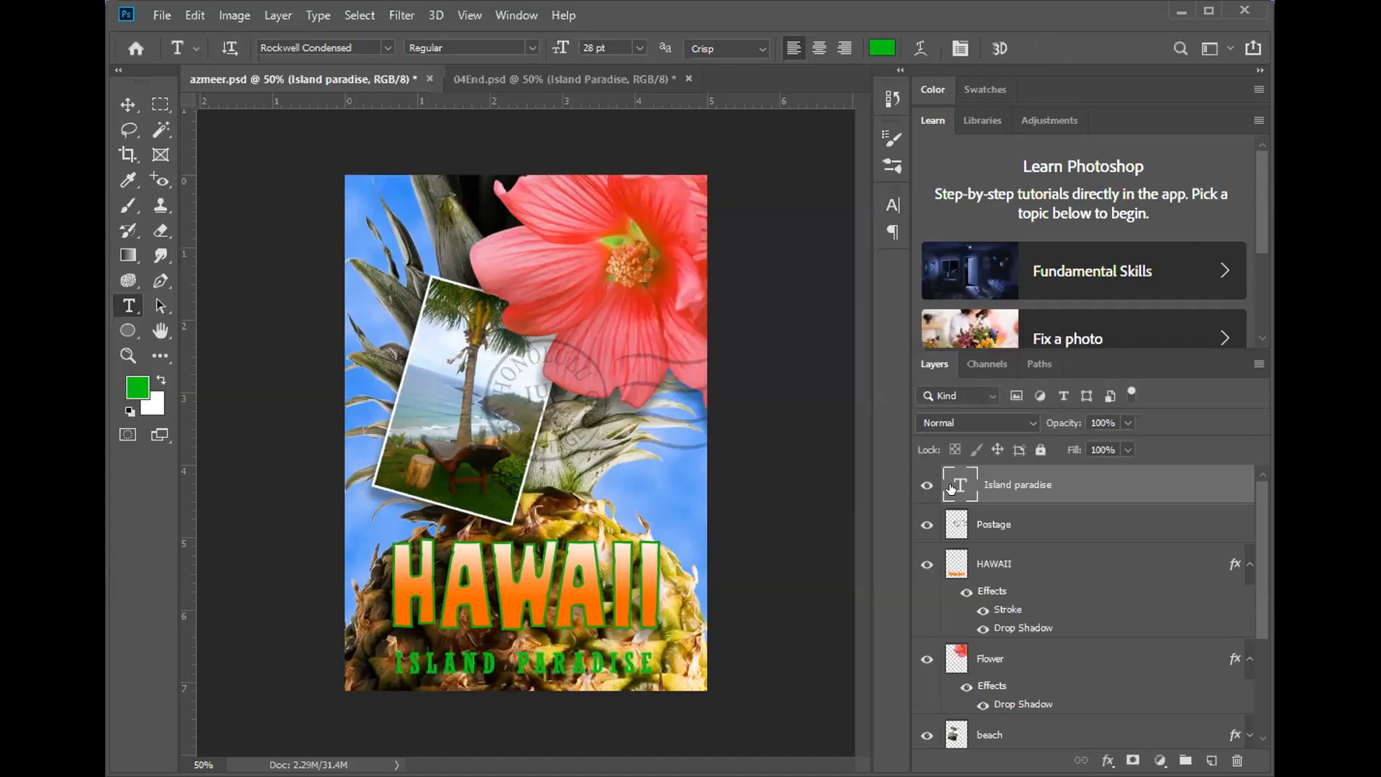
{"action": "key", "text": "z"}
{"action": "left_click", "coordinate": [579, 658]}
{"action": "scroll", "coordinate": [585, 570], "scroll_direction": "down", "scroll_amount": 1}
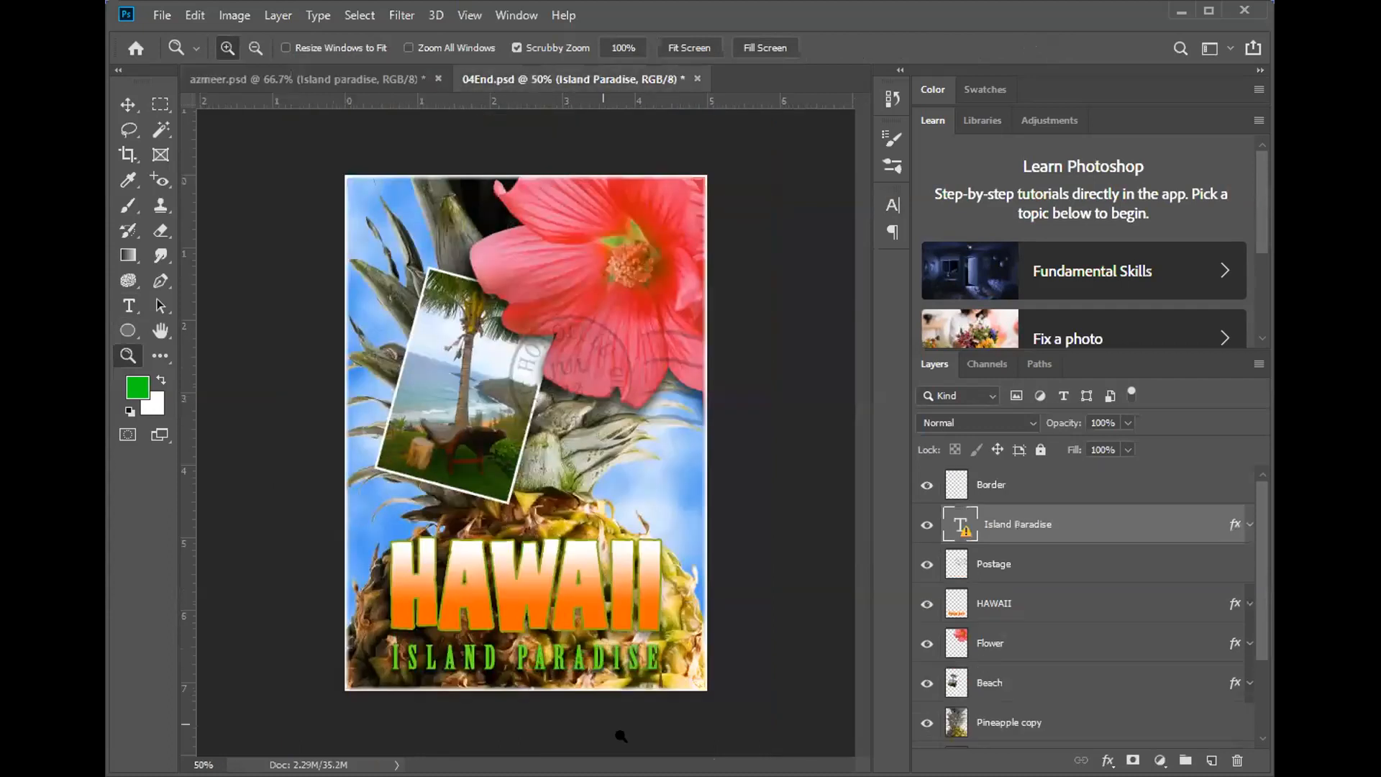
{"action": "left_click", "coordinate": [503, 649]}
{"action": "left_click", "coordinate": [517, 702]}
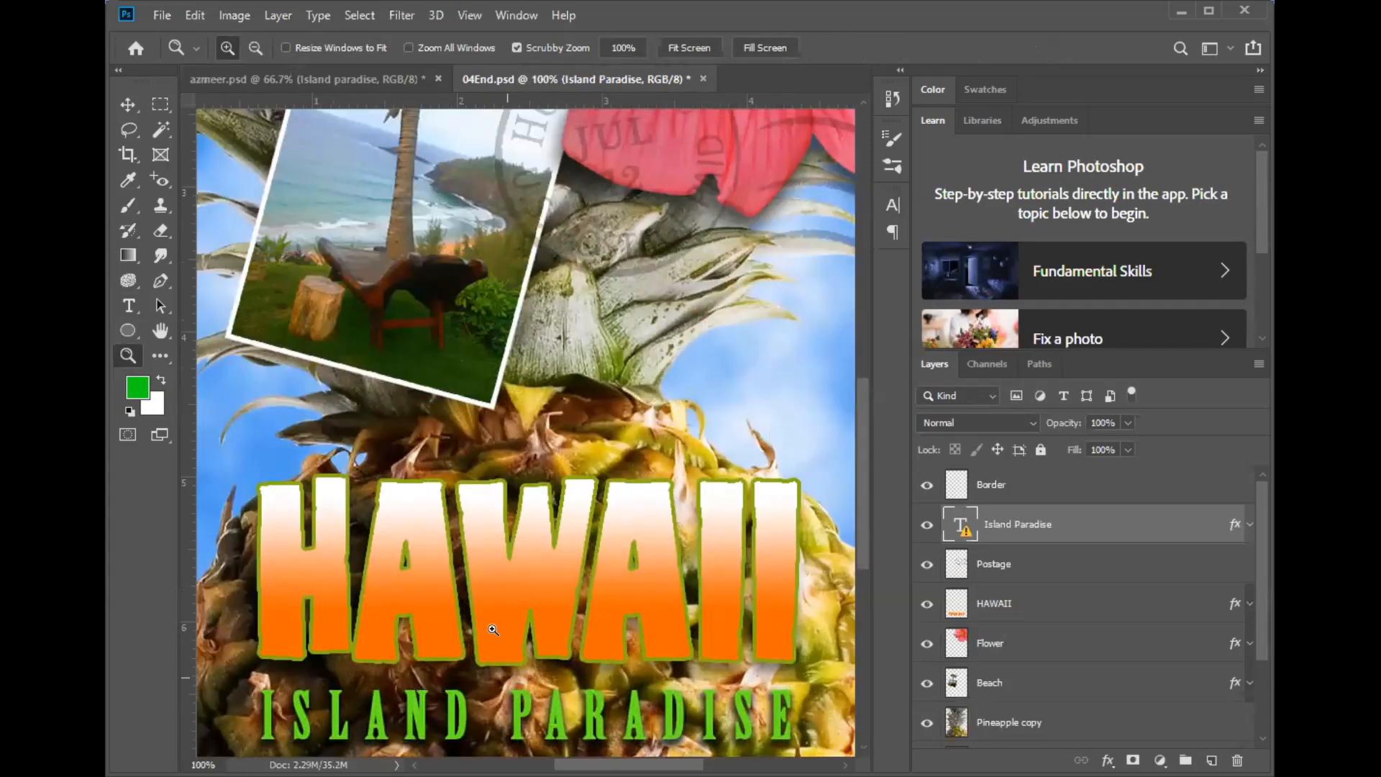
{"action": "left_click", "coordinate": [338, 78]}
{"action": "left_click", "coordinate": [553, 689]}
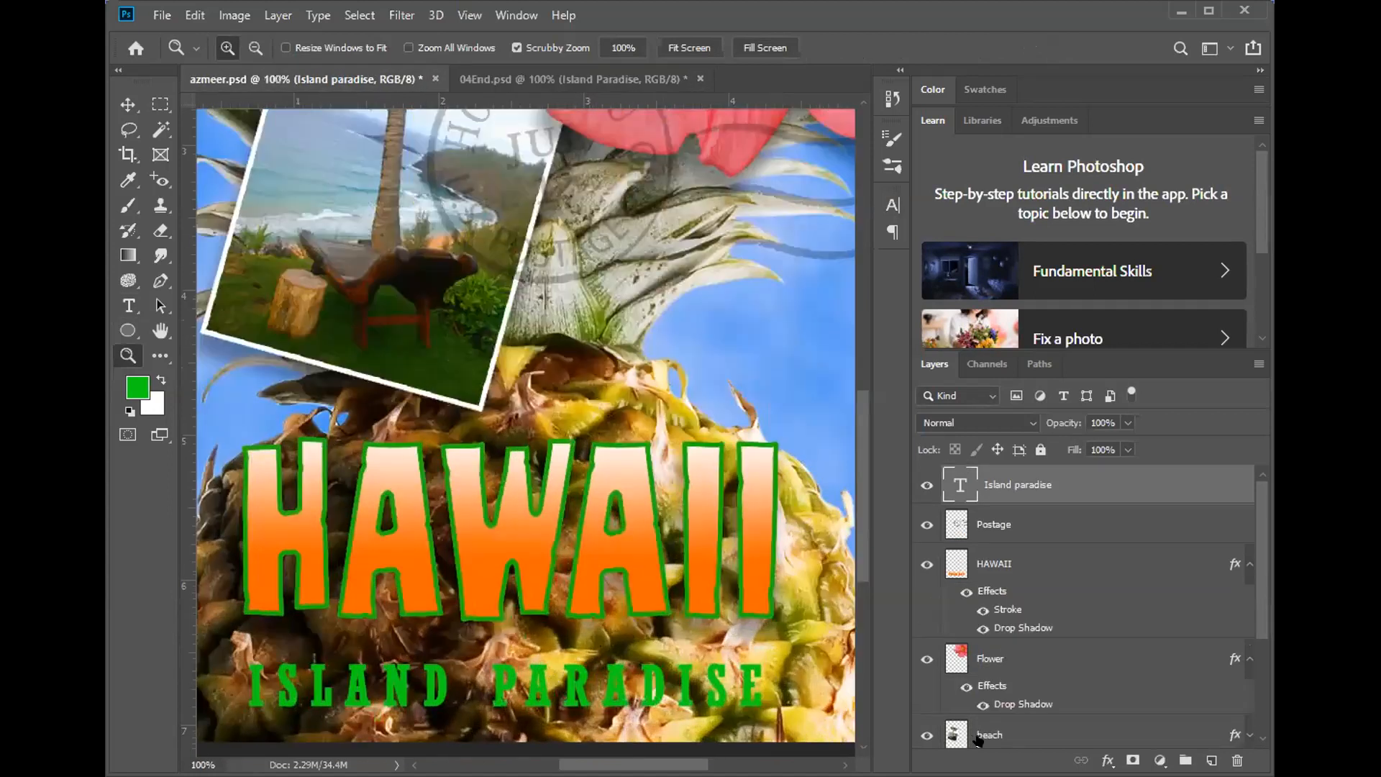
- Add a drop shadow to the Island paradise text with 96% opacity, 8 px distance, 14% spread and 8 px size
{"action": "left_click", "coordinate": [1107, 760]}
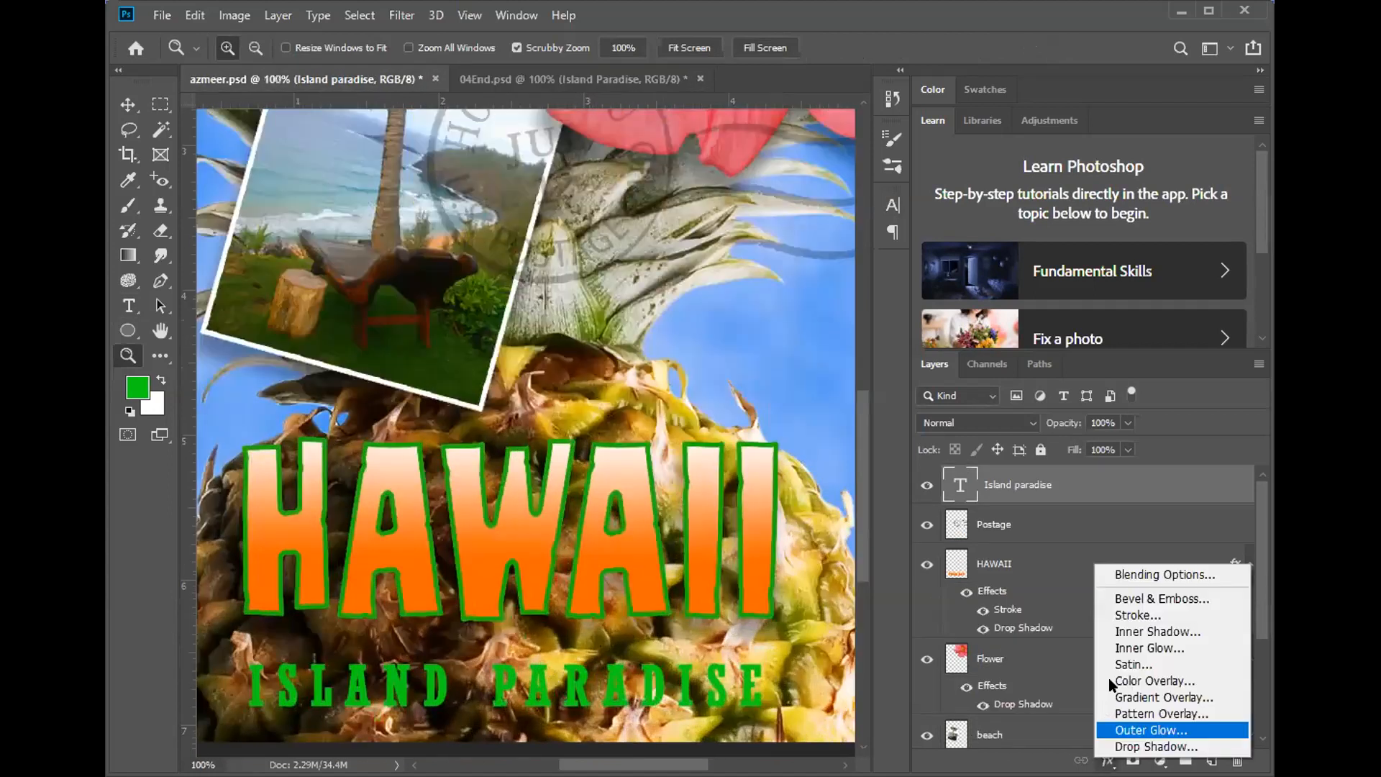
{"action": "left_click", "coordinate": [1134, 748]}
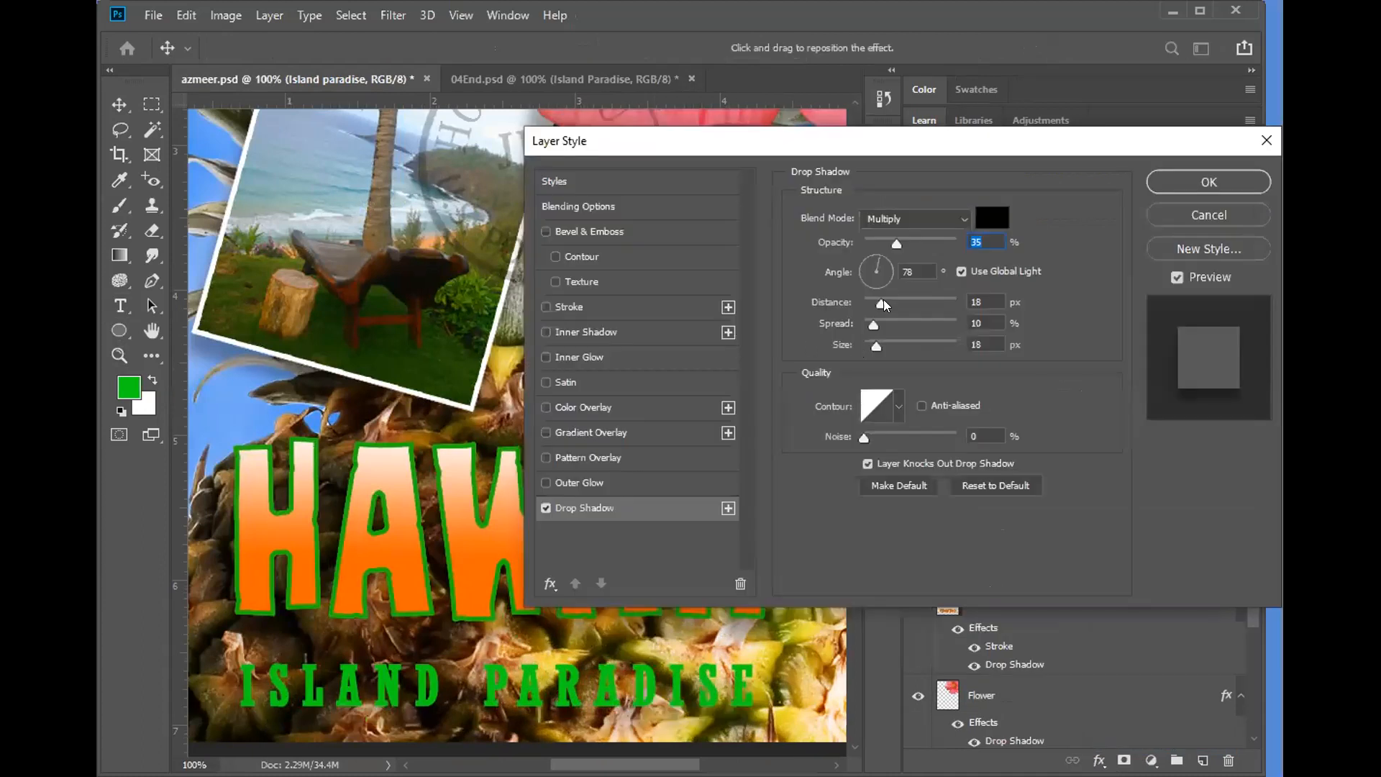
{"action": "left_click_drag", "start_coordinate": [896, 243], "coordinate": [952, 242]}
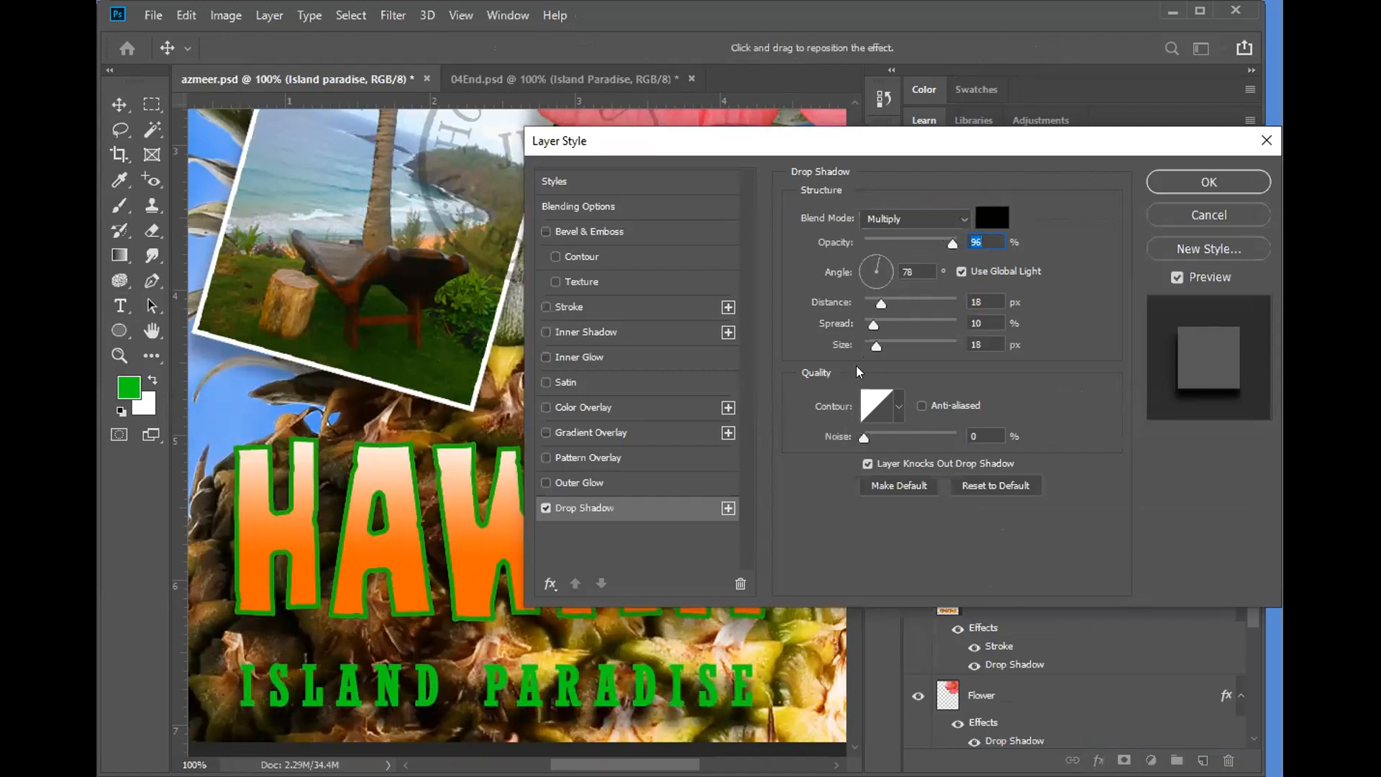
{"action": "mouse_move", "coordinate": [874, 342]}
{"action": "left_mouse_down"}
{"action": "mouse_move", "coordinate": [887, 342]}
{"action": "mouse_move", "coordinate": [870, 347]}
{"action": "left_mouse_up"}
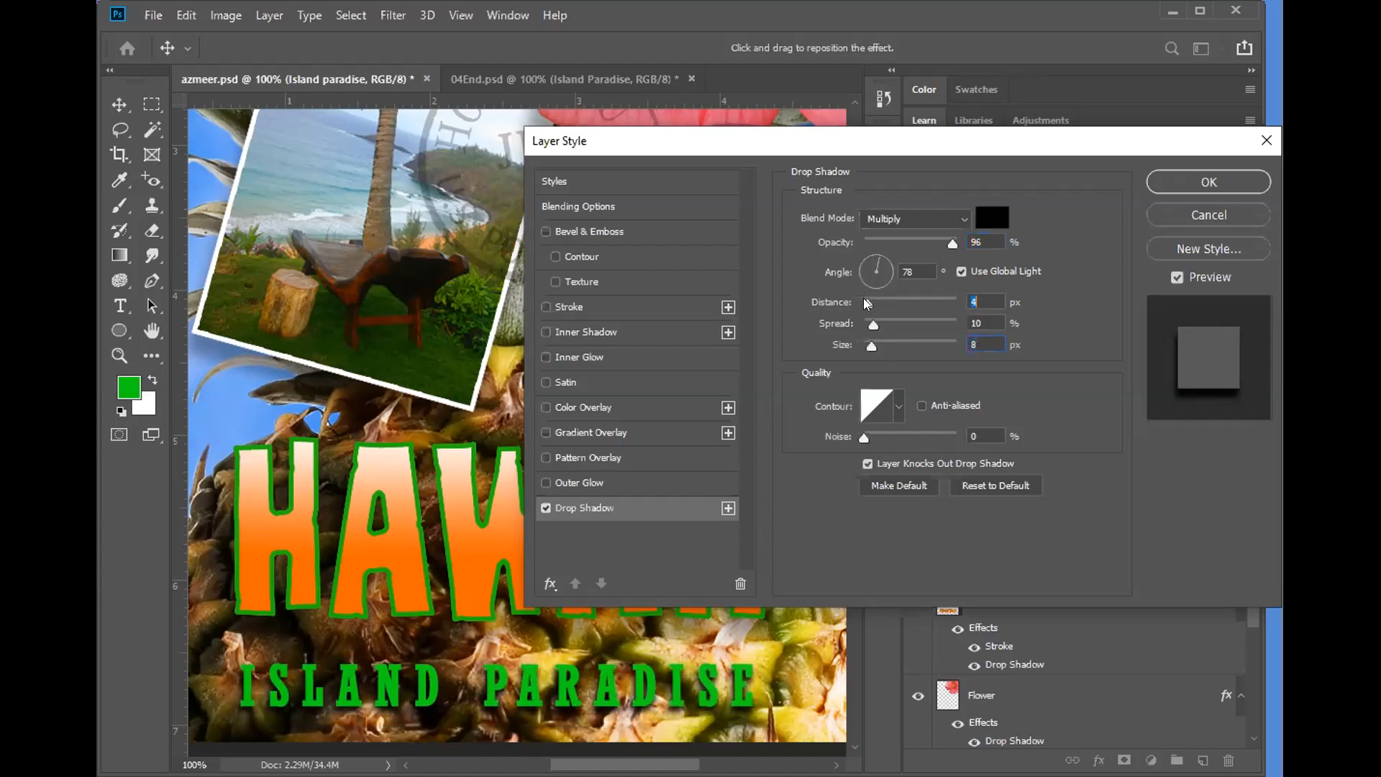
{"action": "left_click_drag", "start_coordinate": [878, 302], "coordinate": [877, 328]}
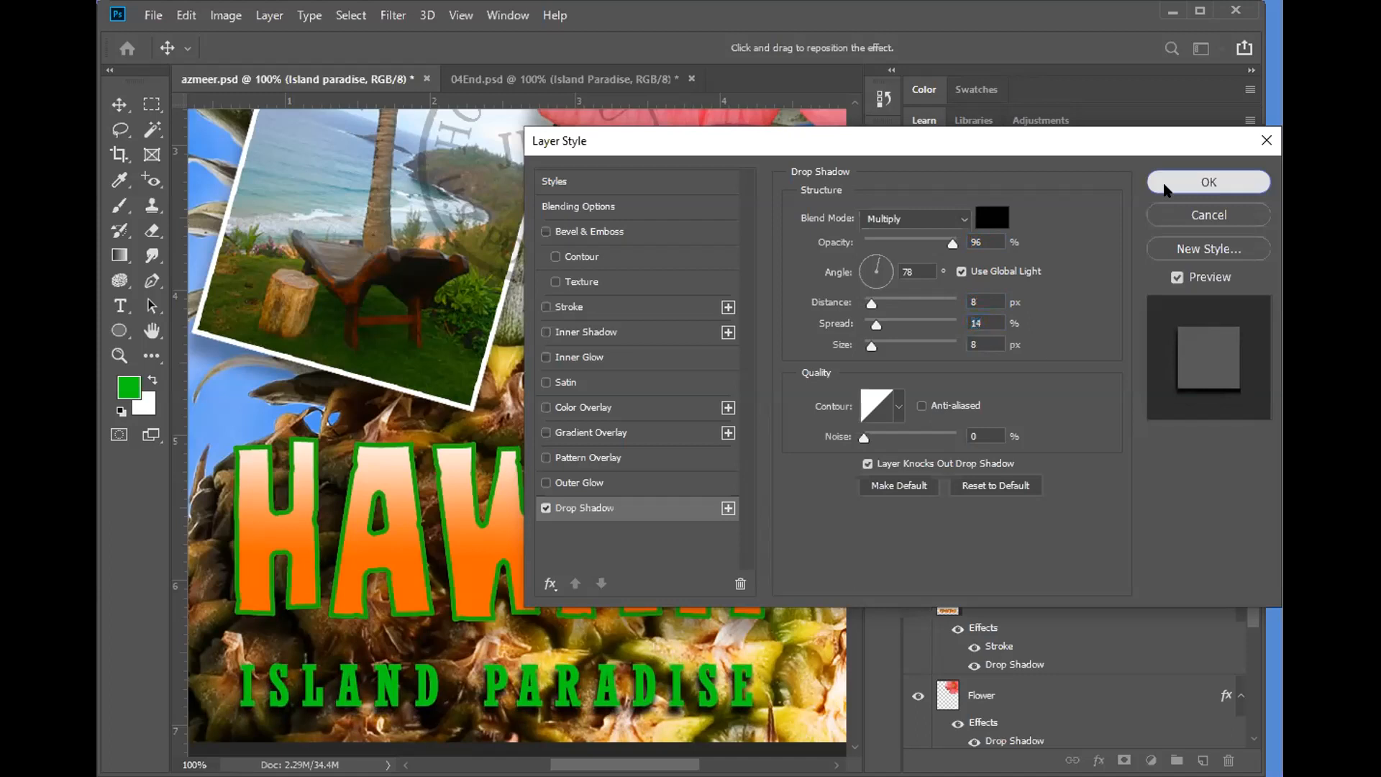
{"action": "left_click", "coordinate": [1166, 189]}
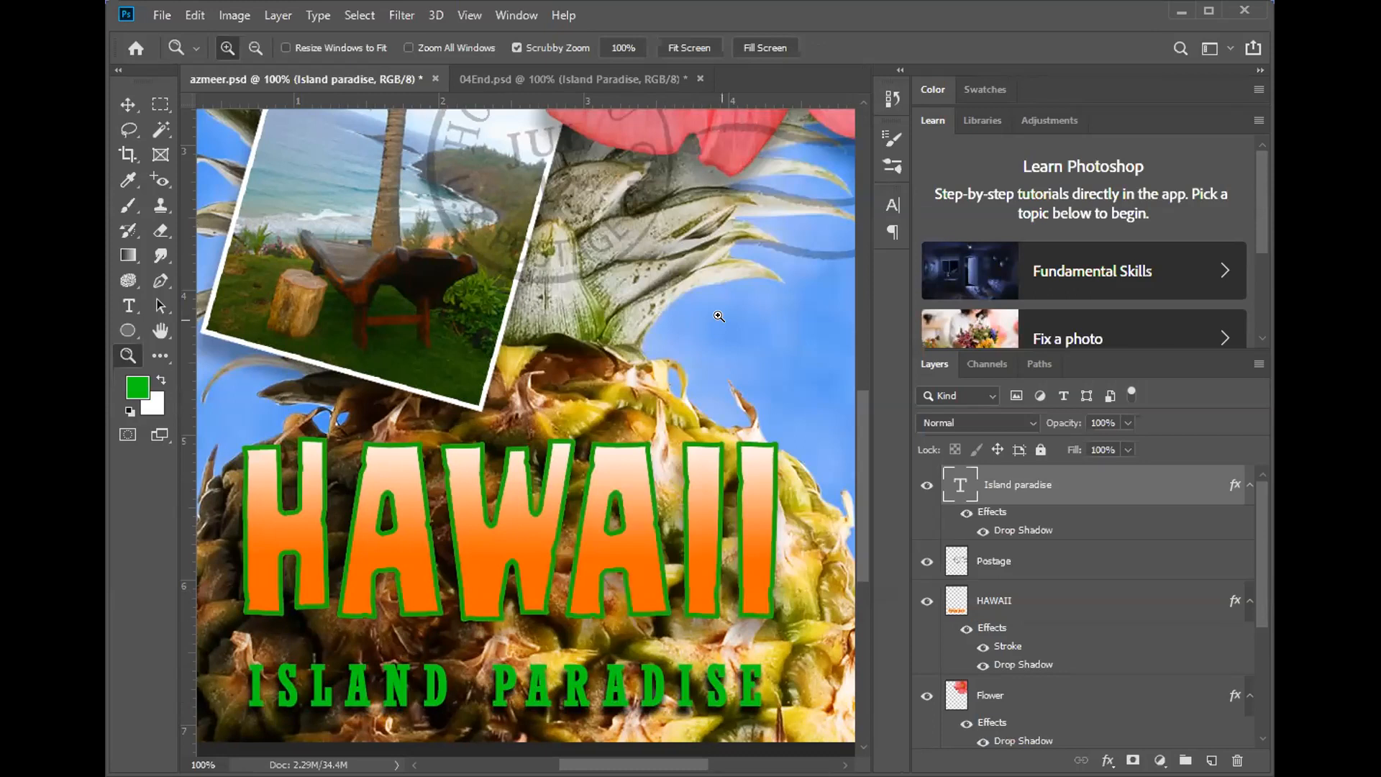
- Compare the whole postcard in azmeer.psd with 04End.psd and examine the outer edge of 04End.psd up close
{"action": "key", "text": "ctrl+0"}
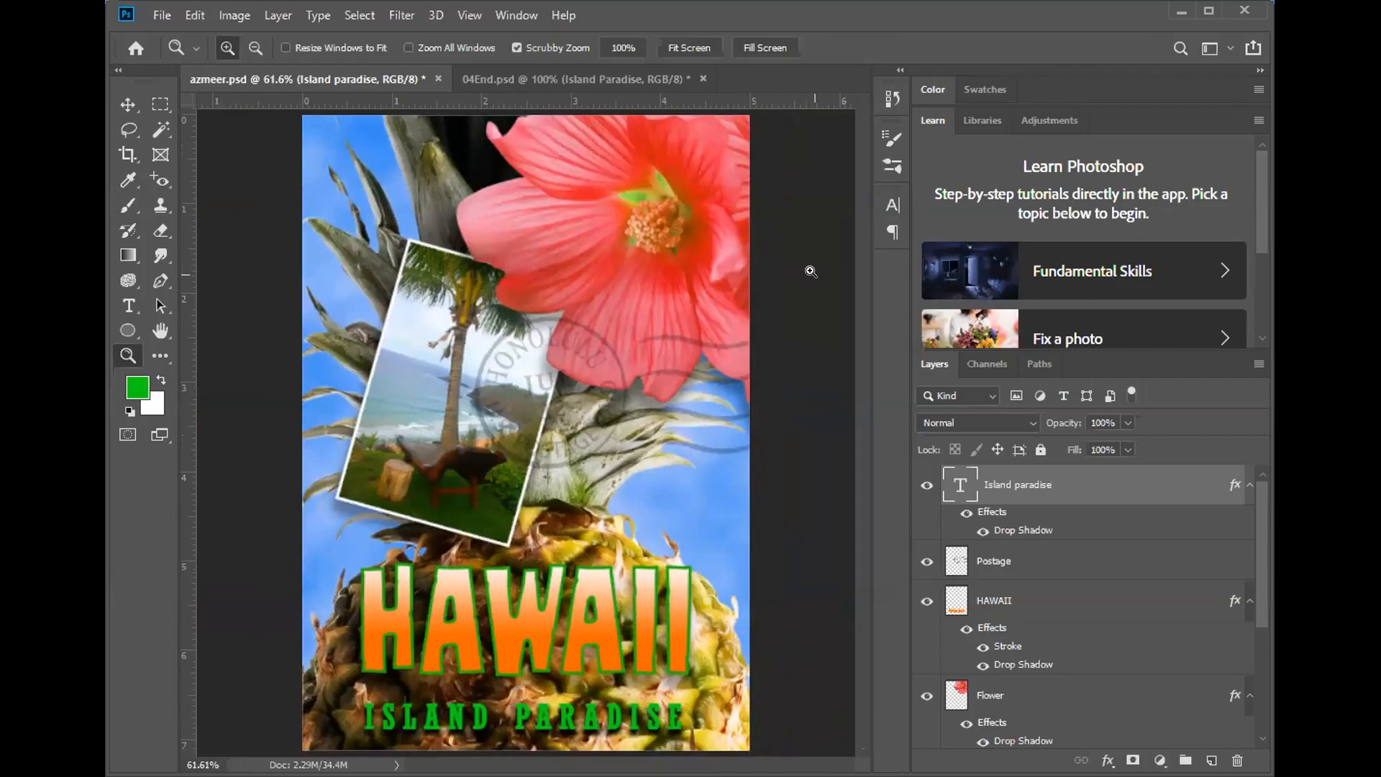
{"action": "left_click", "coordinate": [528, 69]}
{"action": "key", "text": "ctrl+0"}
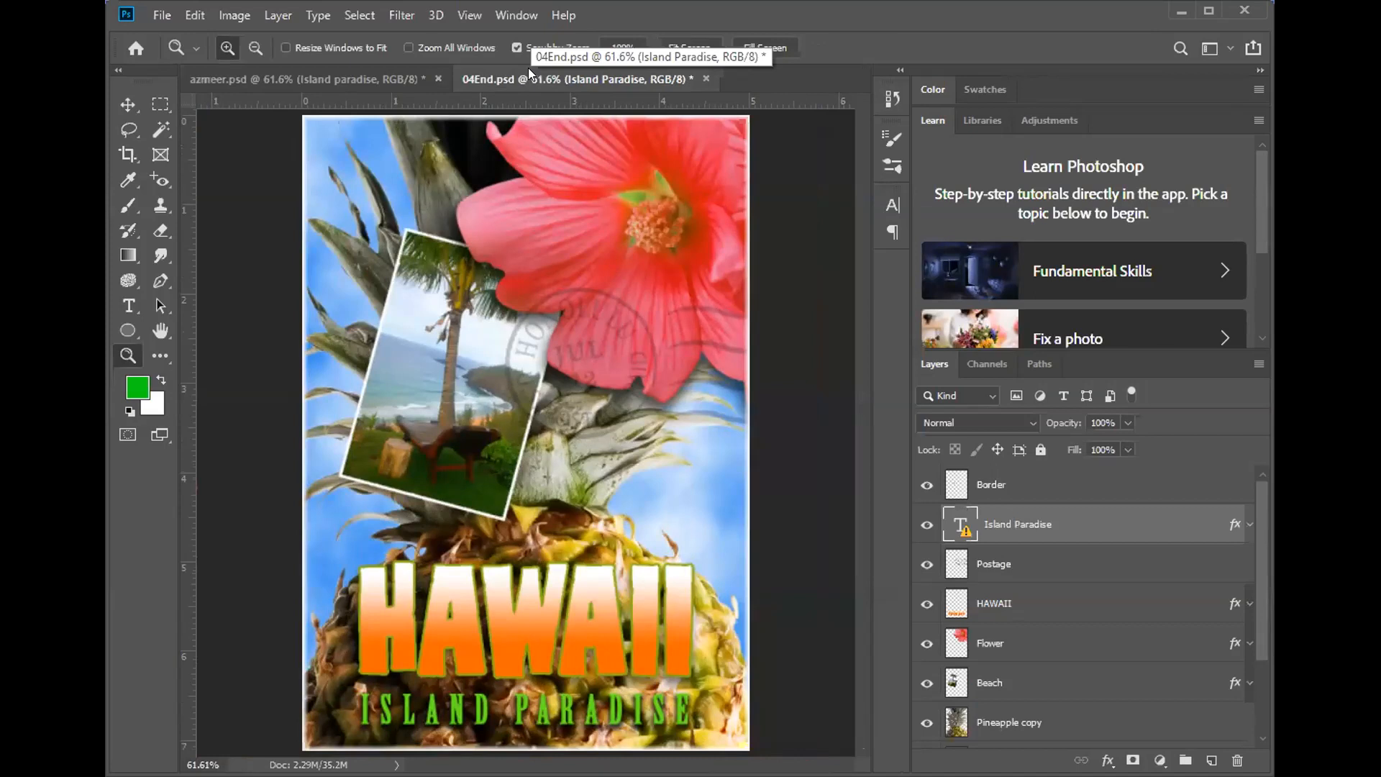
{"action": "left_click", "coordinate": [279, 79]}
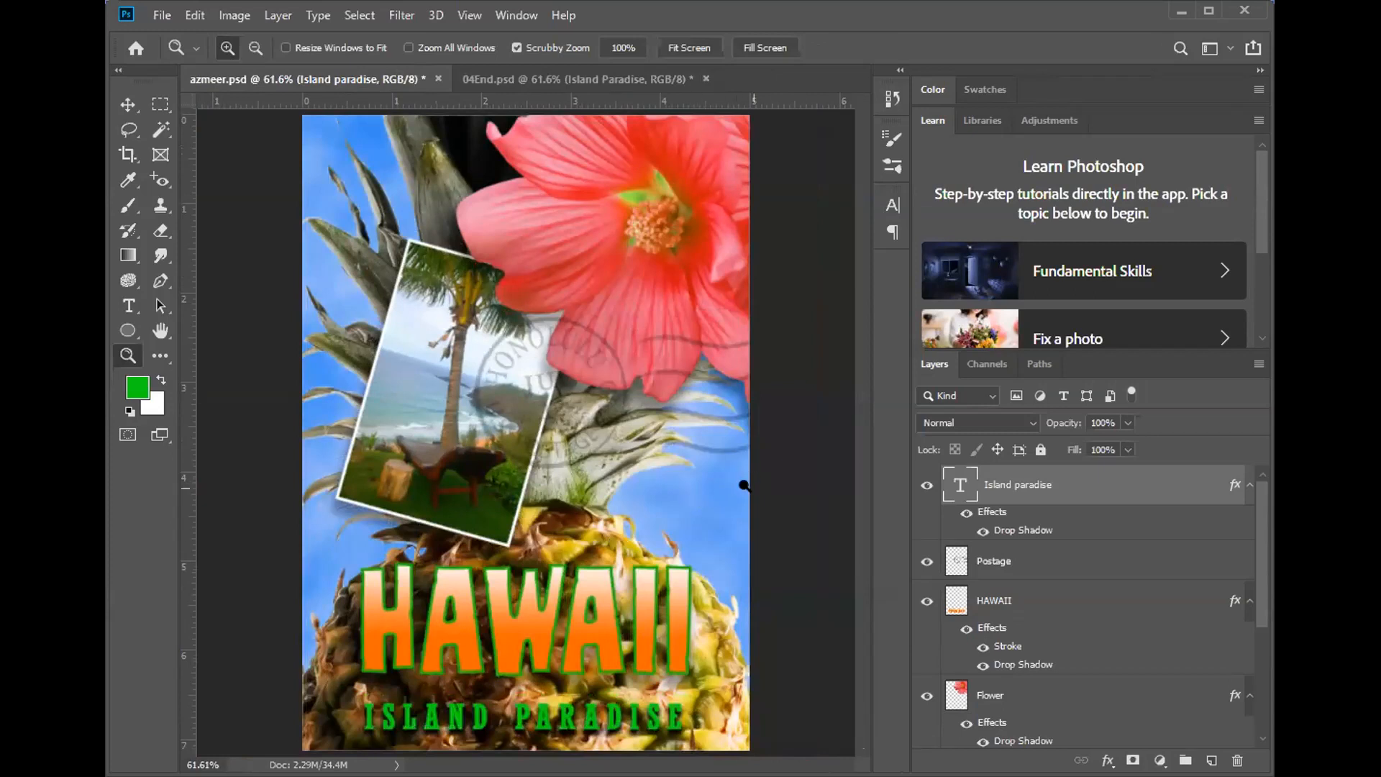
{"action": "left_click", "coordinate": [590, 80]}
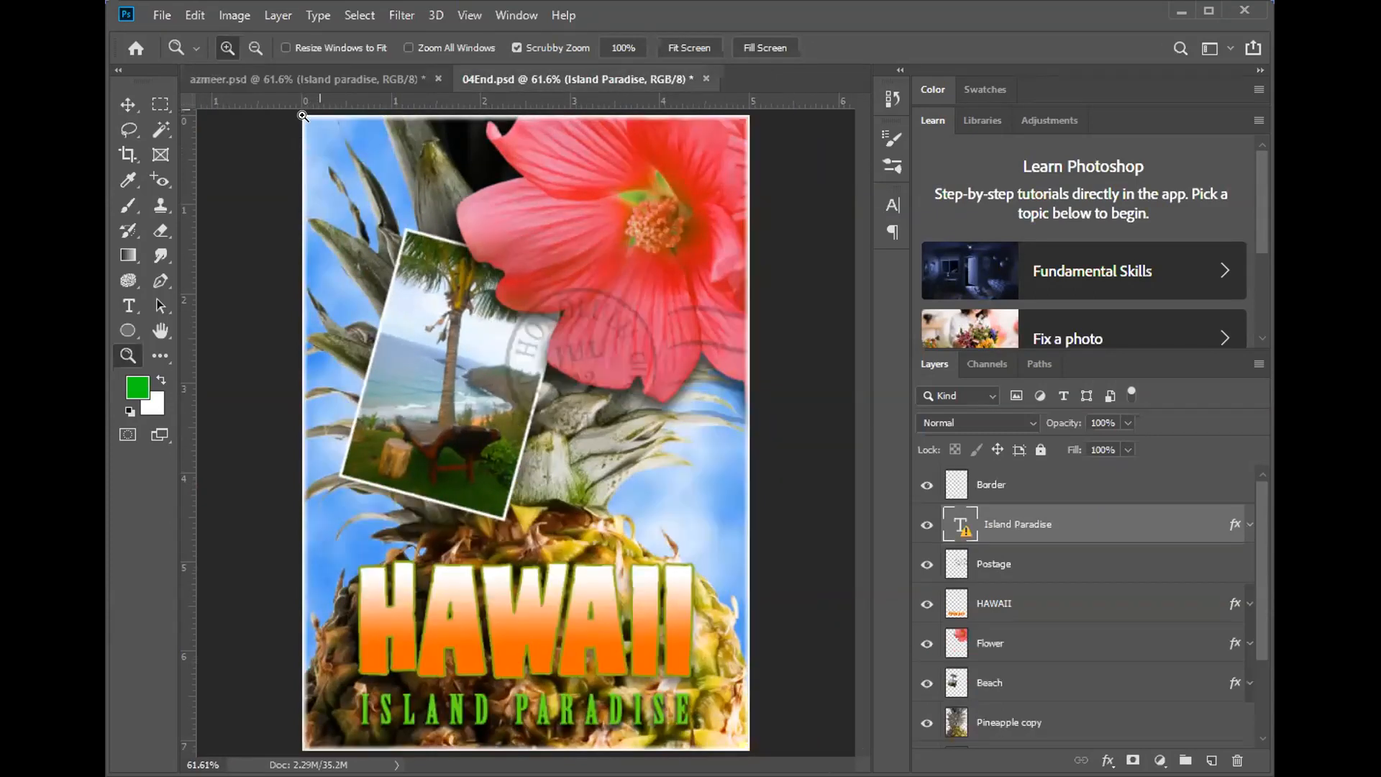
{"action": "left_click", "coordinate": [304, 474]}
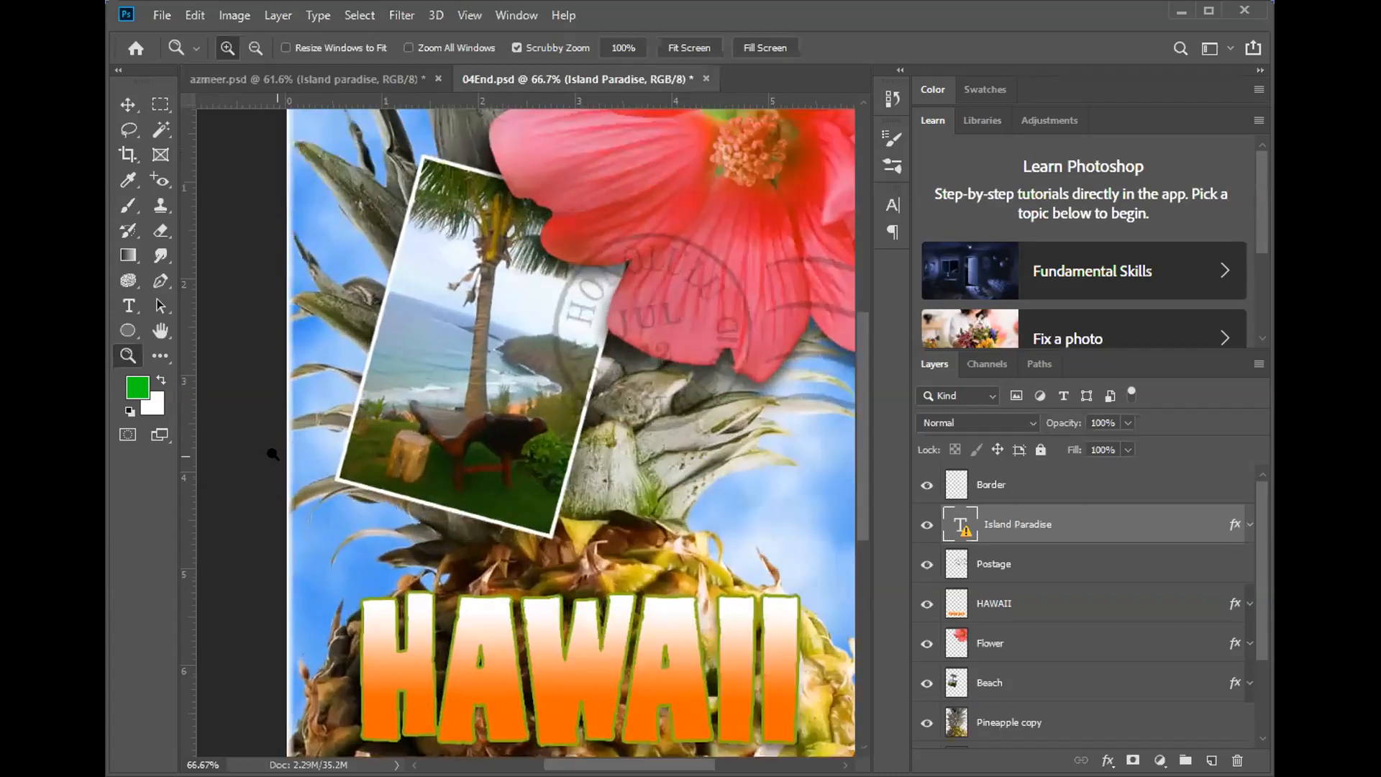
{"action": "left_click_drag", "start_coordinate": [272, 454], "coordinate": [348, 447]}
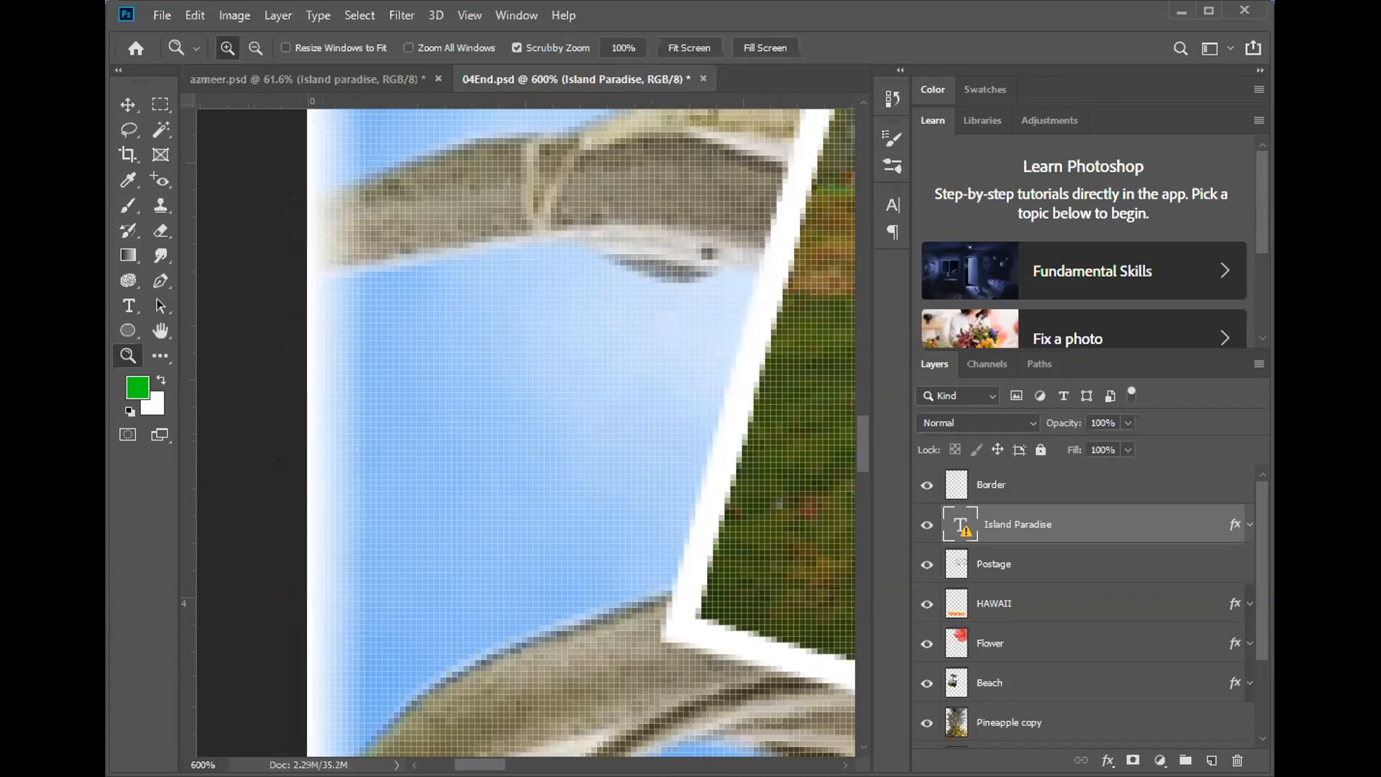
- Hide and reshow the Clouds layer in 04End.psd to check its effect on the postcard's soft white edge
{"action": "scroll", "coordinate": [1136, 608], "scroll_direction": "down", "scroll_amount": 3}
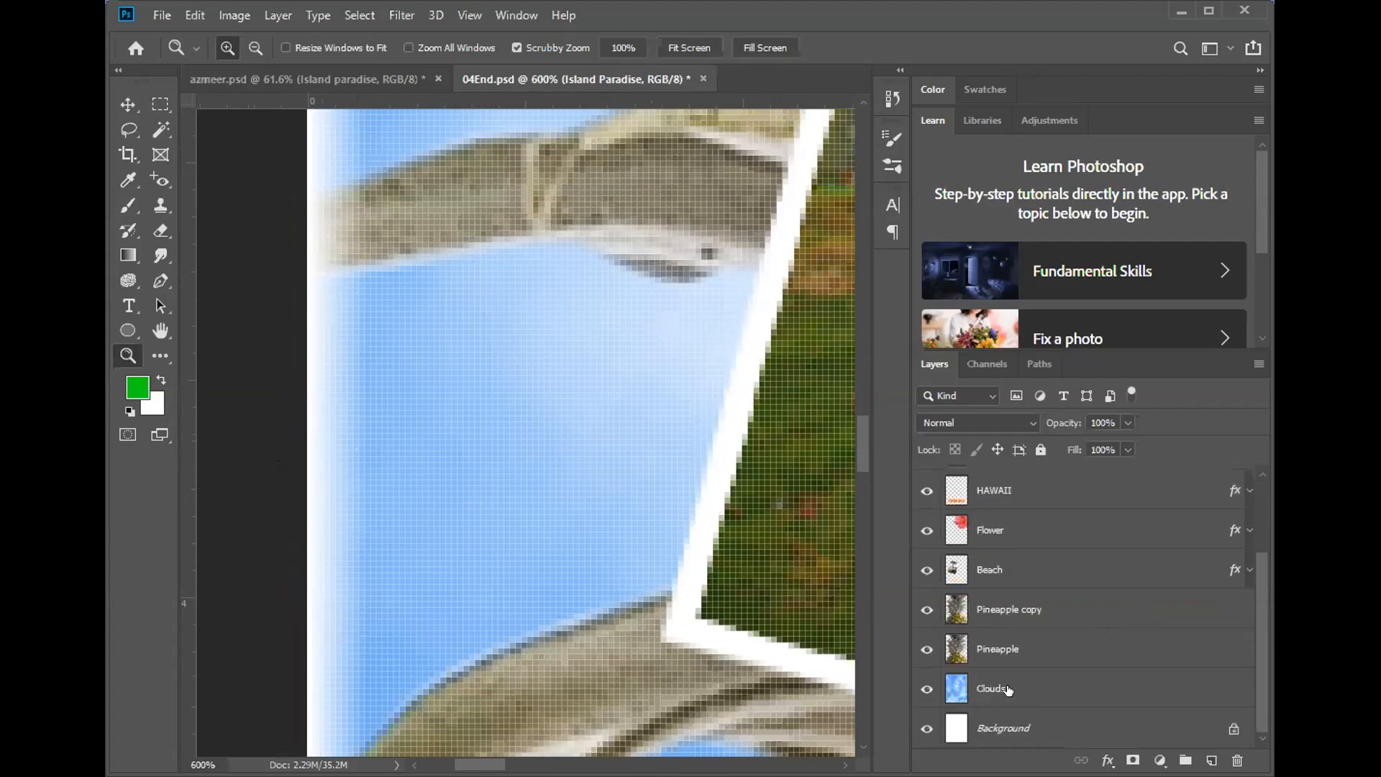
{"action": "left_click", "coordinate": [1007, 689]}
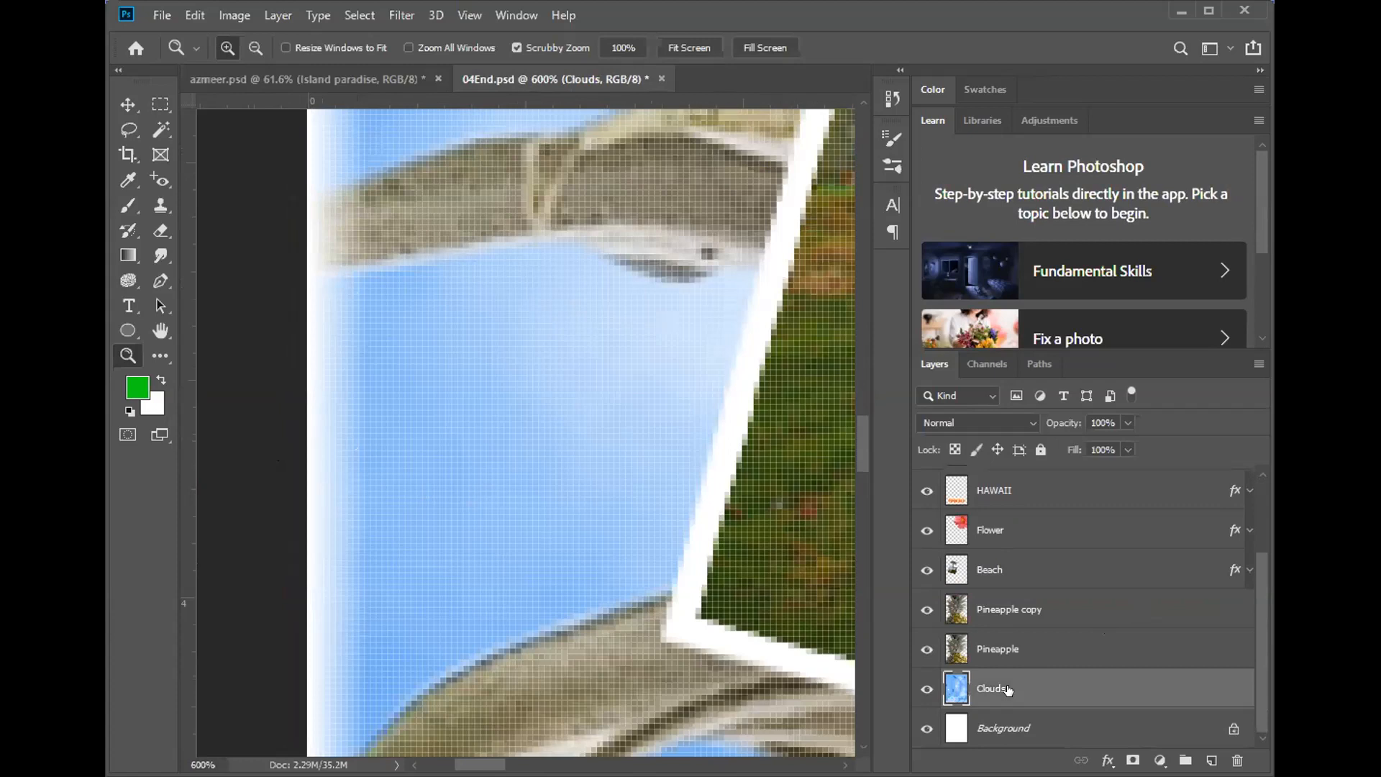
{"action": "left_click", "coordinate": [921, 689]}
{"action": "left_click", "coordinate": [921, 689]}
{"action": "left_click", "coordinate": [921, 689]}
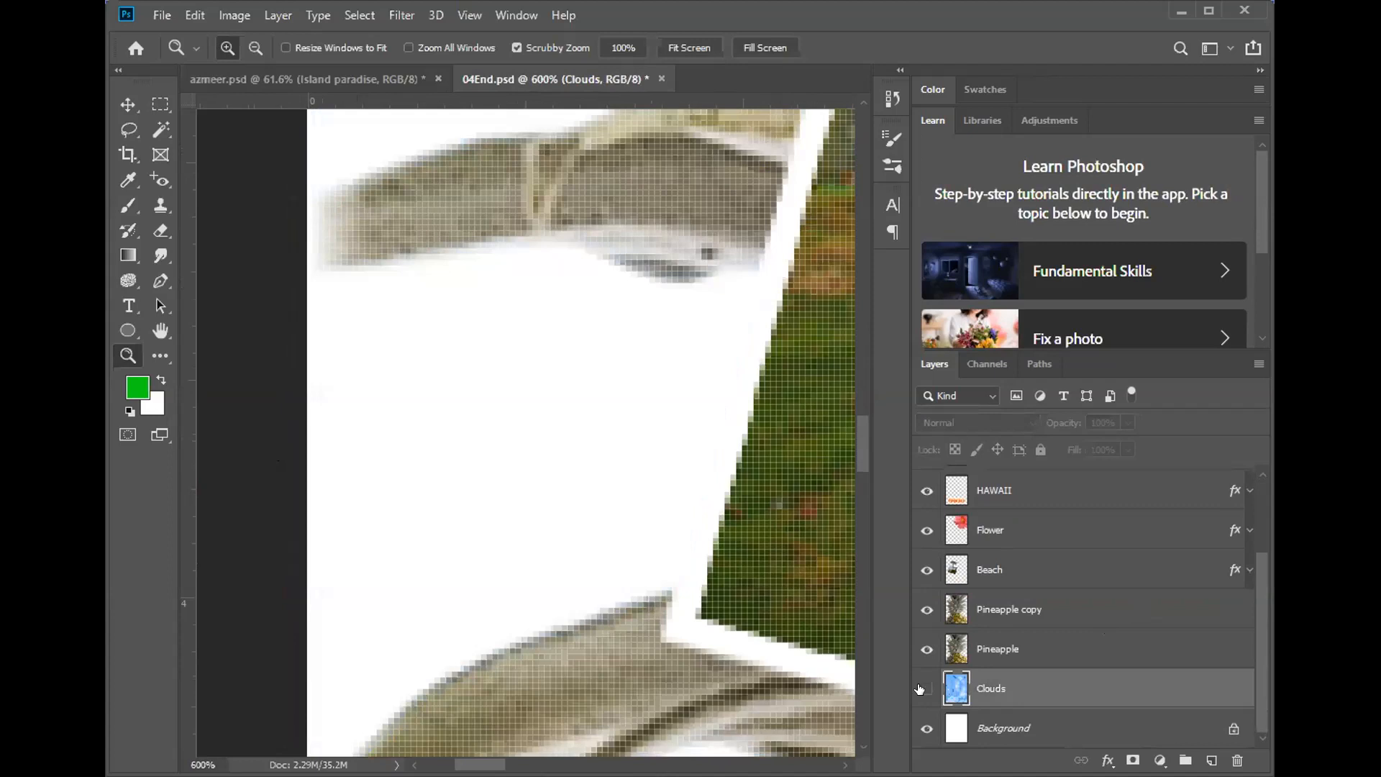
{"action": "scroll", "coordinate": [563, 462], "scroll_direction": "down", "scroll_amount": 5}
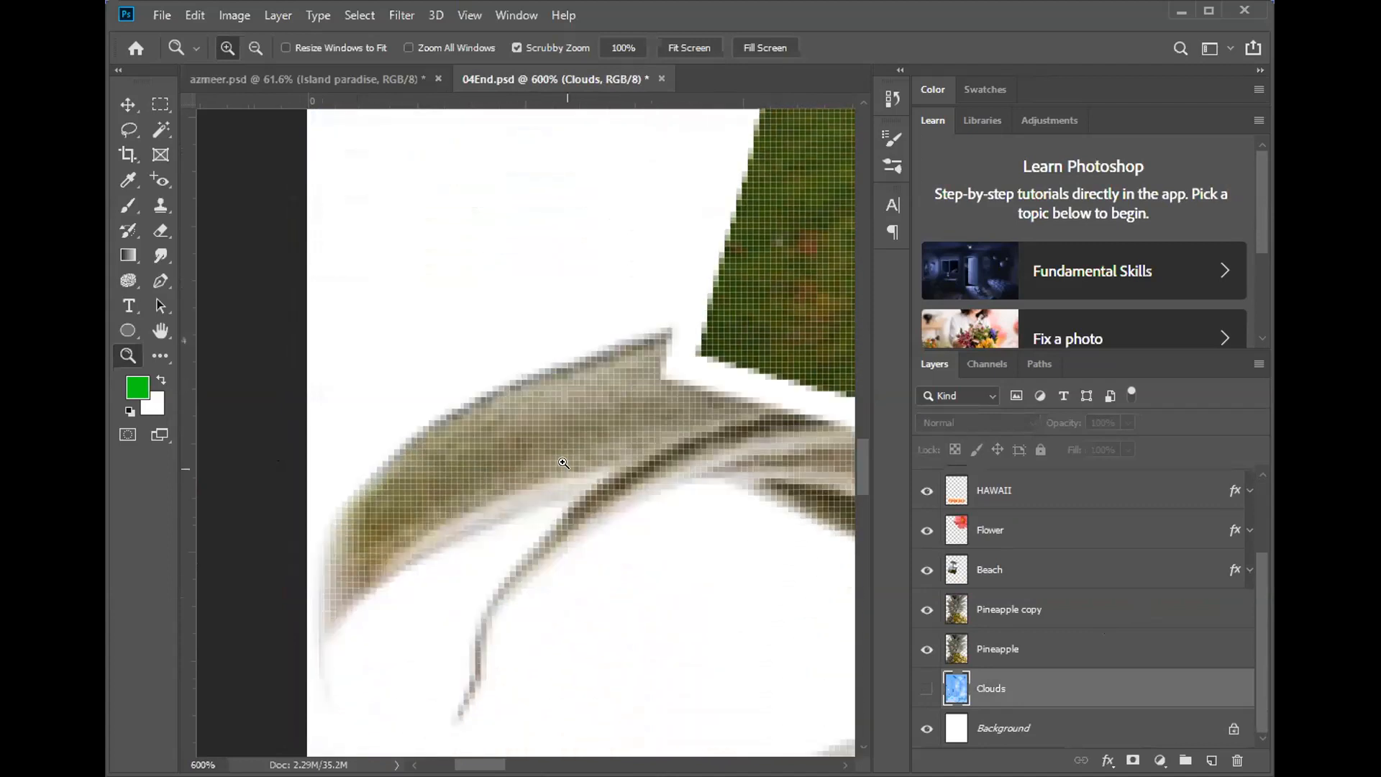
{"action": "scroll", "coordinate": [564, 462], "scroll_direction": "down", "scroll_amount": 2}
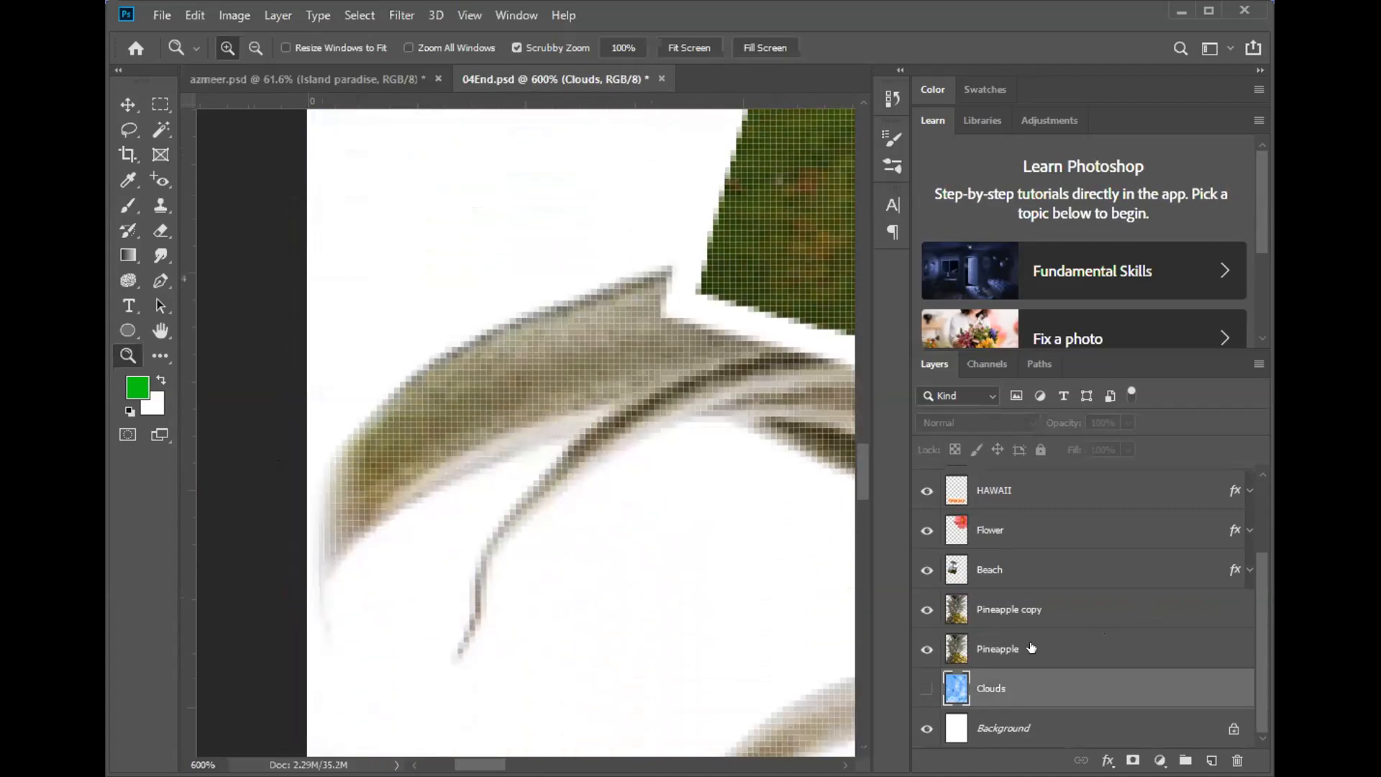
{"action": "left_click", "coordinate": [927, 689]}
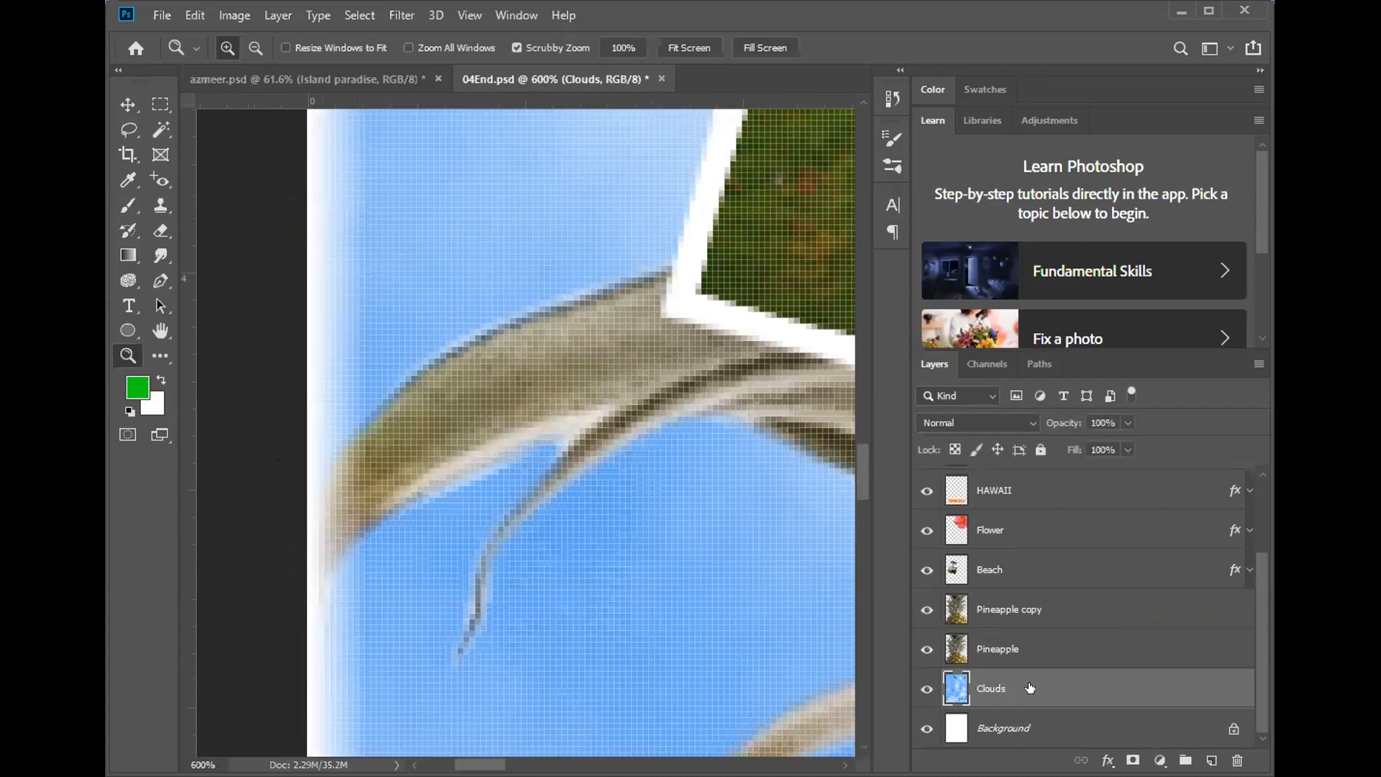
- Hide and reshow the Border layer in 04End.psd to check whether it forms the white edge
{"action": "scroll", "coordinate": [1030, 687], "scroll_direction": "up", "scroll_amount": 3}
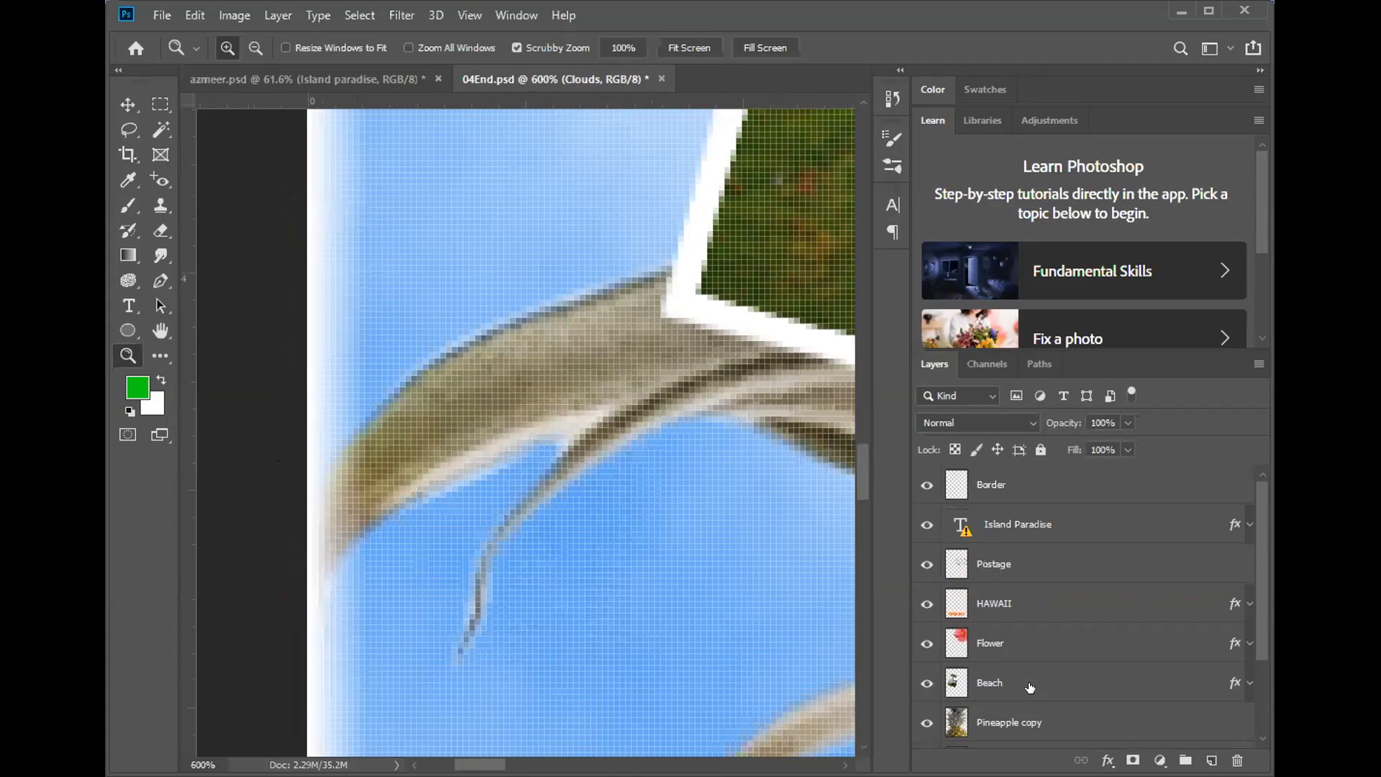
{"action": "left_click", "coordinate": [1007, 480]}
{"action": "left_click", "coordinate": [928, 486]}
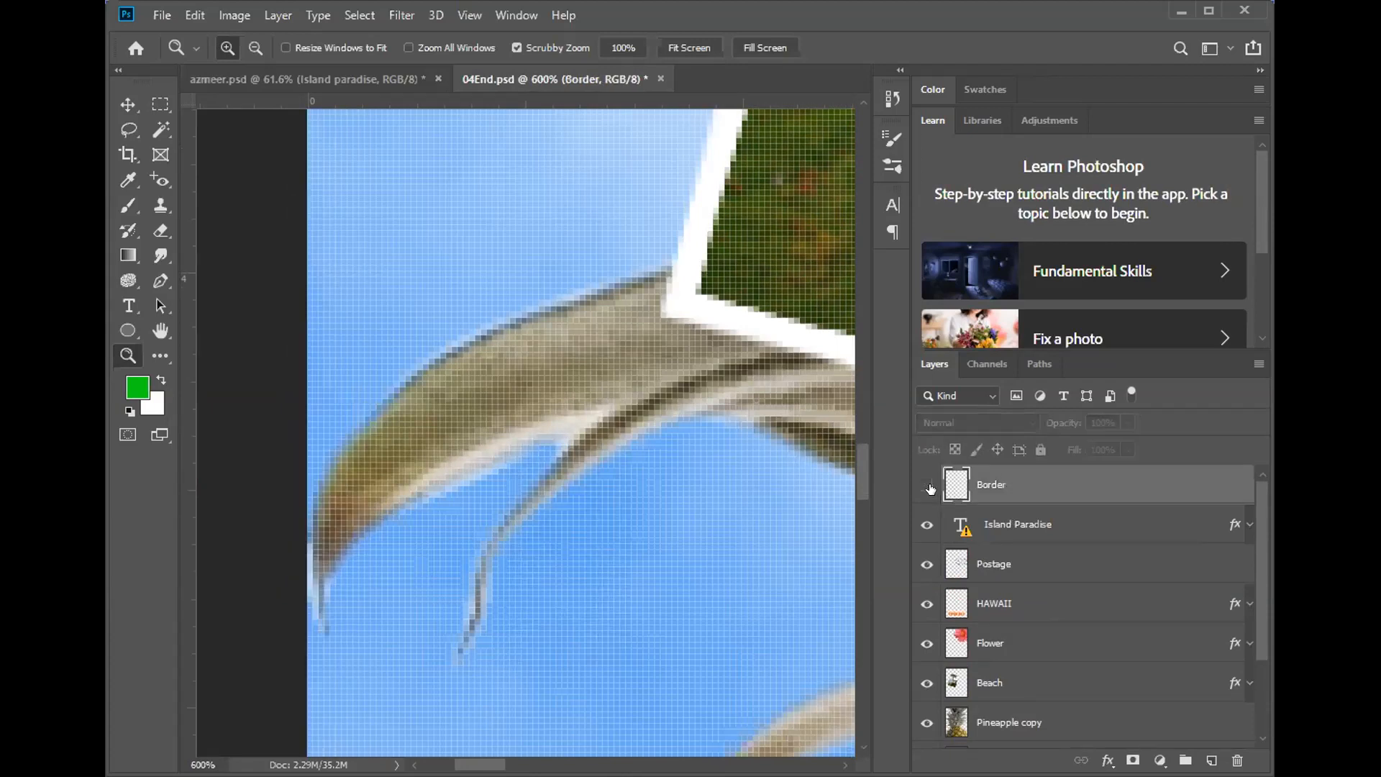
{"action": "left_click", "coordinate": [928, 486]}
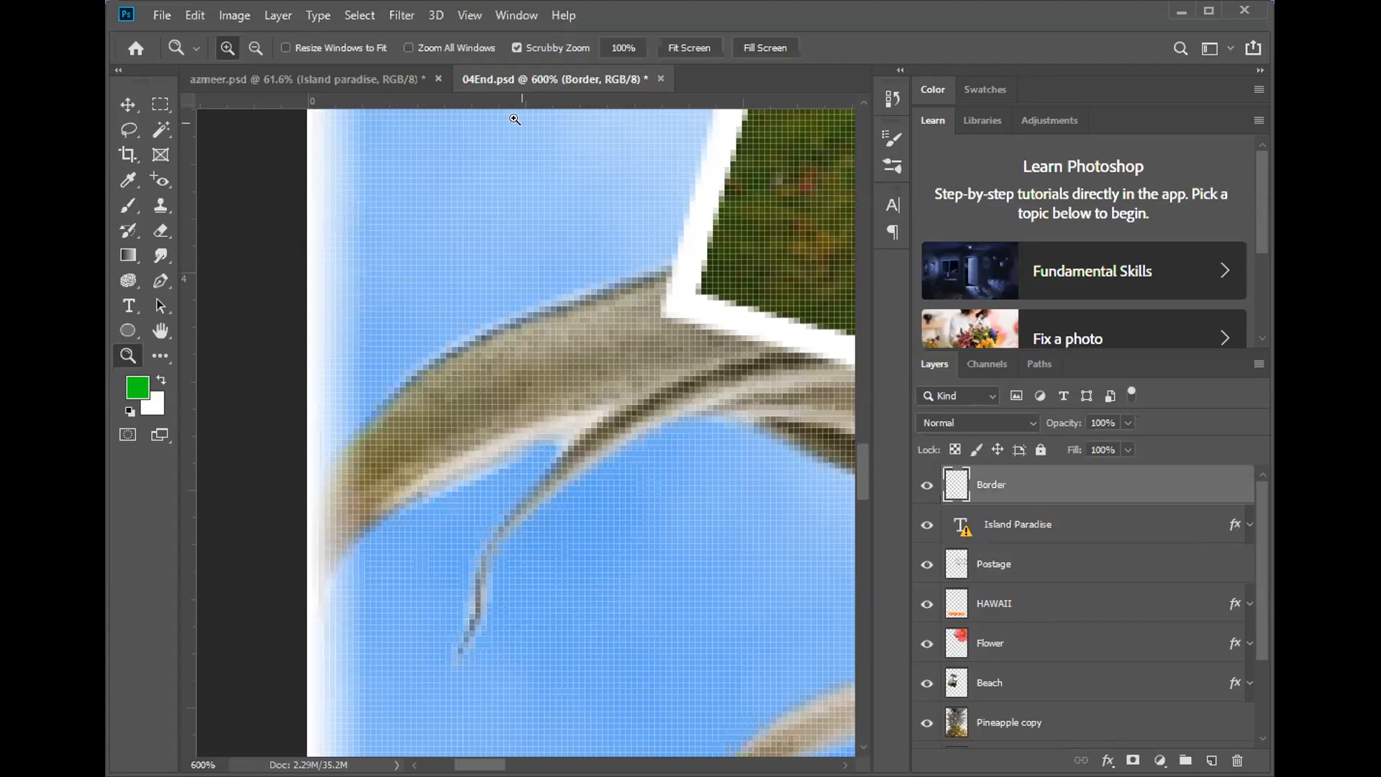
- Add a new layer above the Island paradise text in azmeer.psd and name it border
{"action": "left_click", "coordinate": [374, 78]}
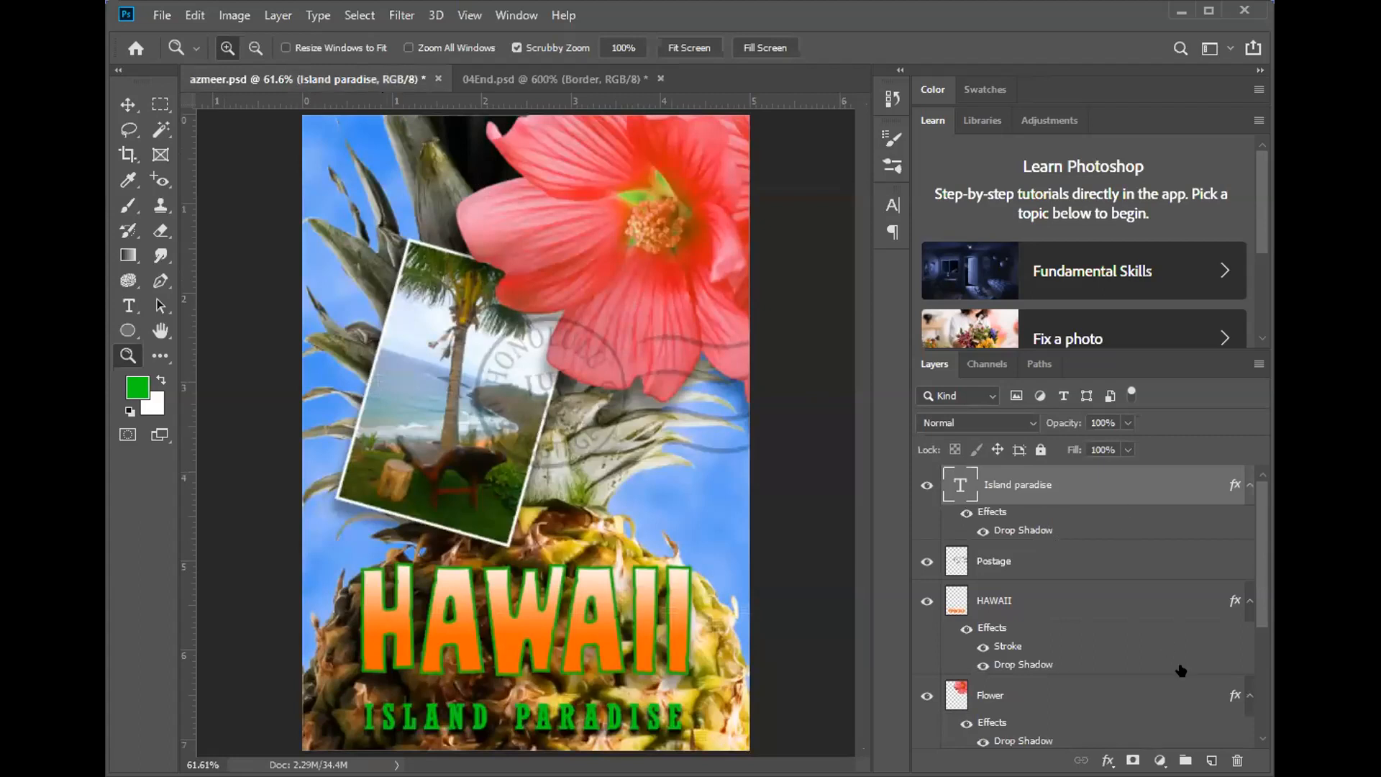
{"action": "left_click", "coordinate": [1211, 760]}
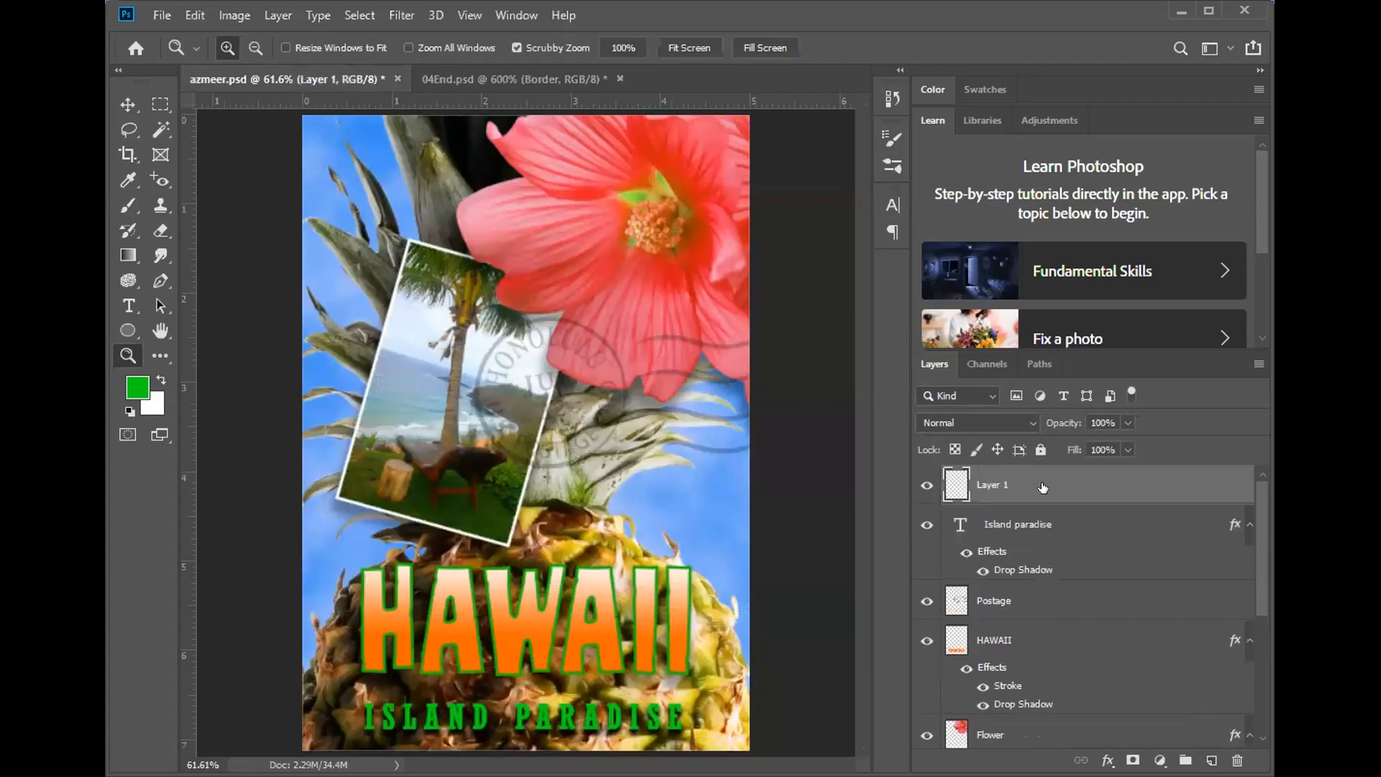
{"action": "double_click", "coordinate": [993, 487]}
{"action": "type", "text": "border"}
{"action": "key", "text": "Return"}
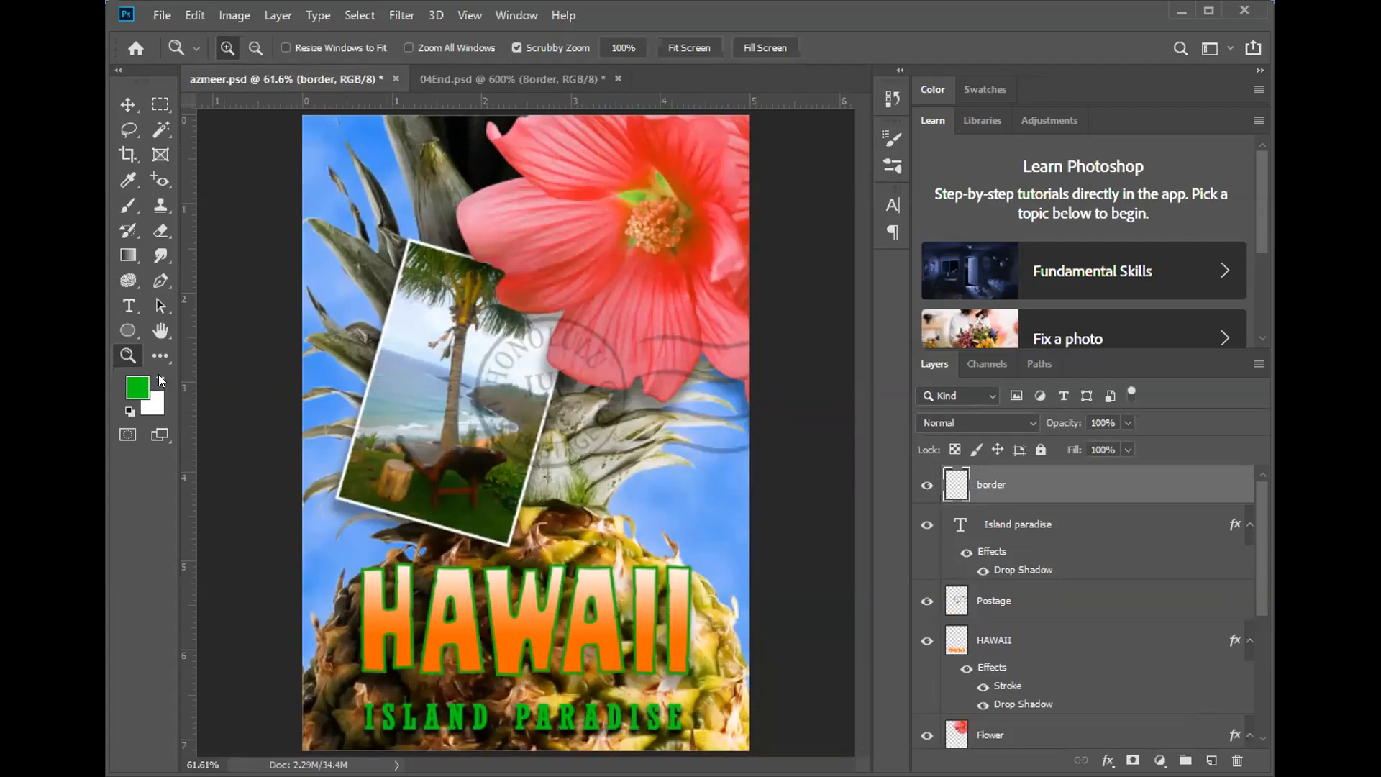
- Swap the foreground and background colors and fill the border layer with white using the Paint Bucket tool
{"action": "left_click", "coordinate": [126, 255]}
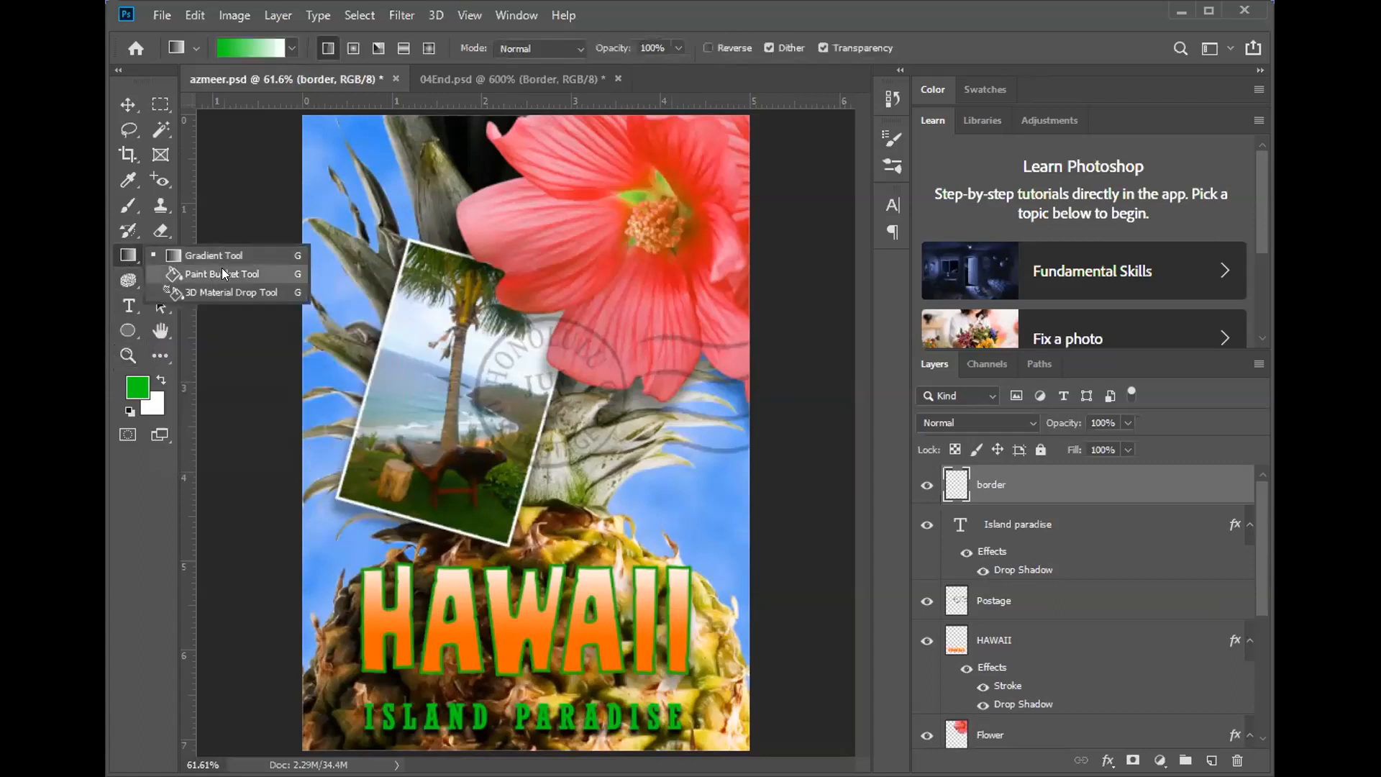
{"action": "left_click", "coordinate": [223, 273]}
{"action": "left_click", "coordinate": [160, 377]}
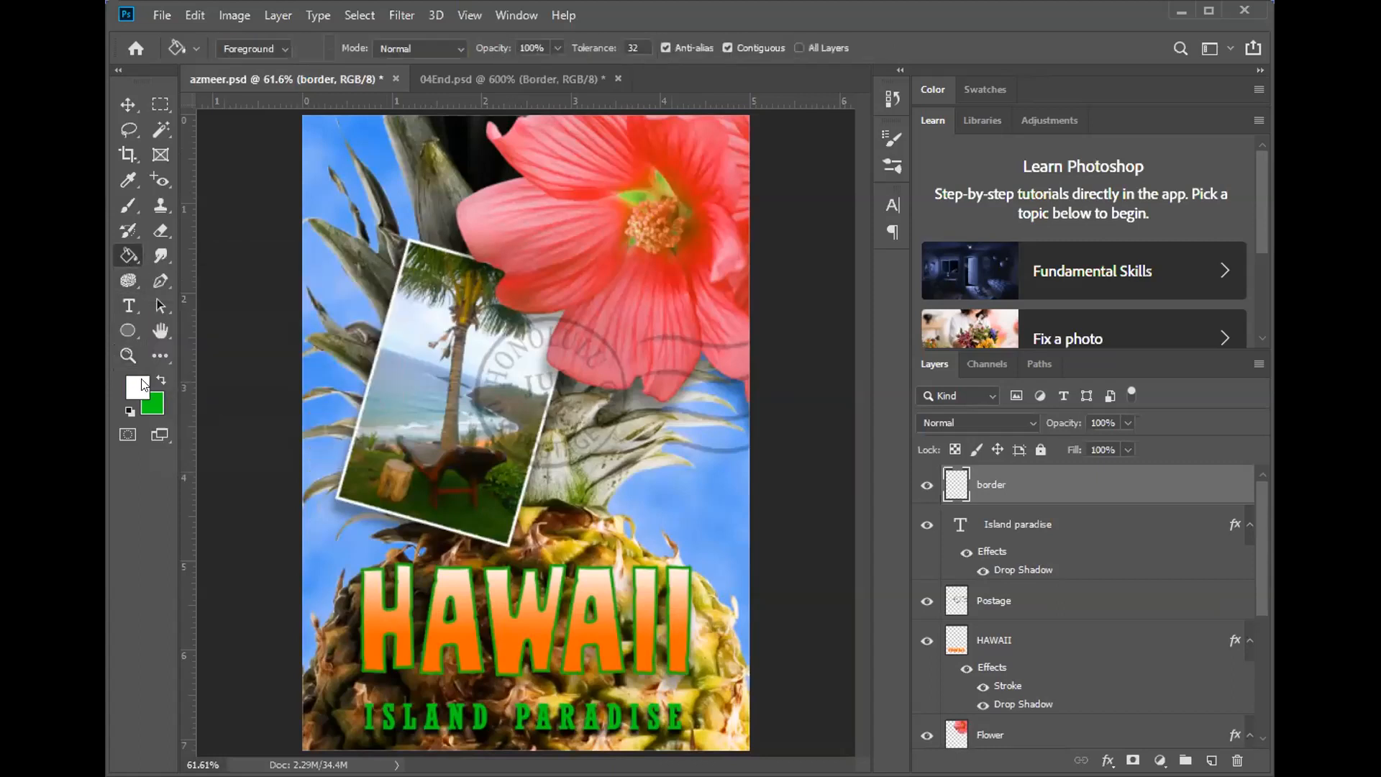
{"action": "left_click", "coordinate": [374, 248]}
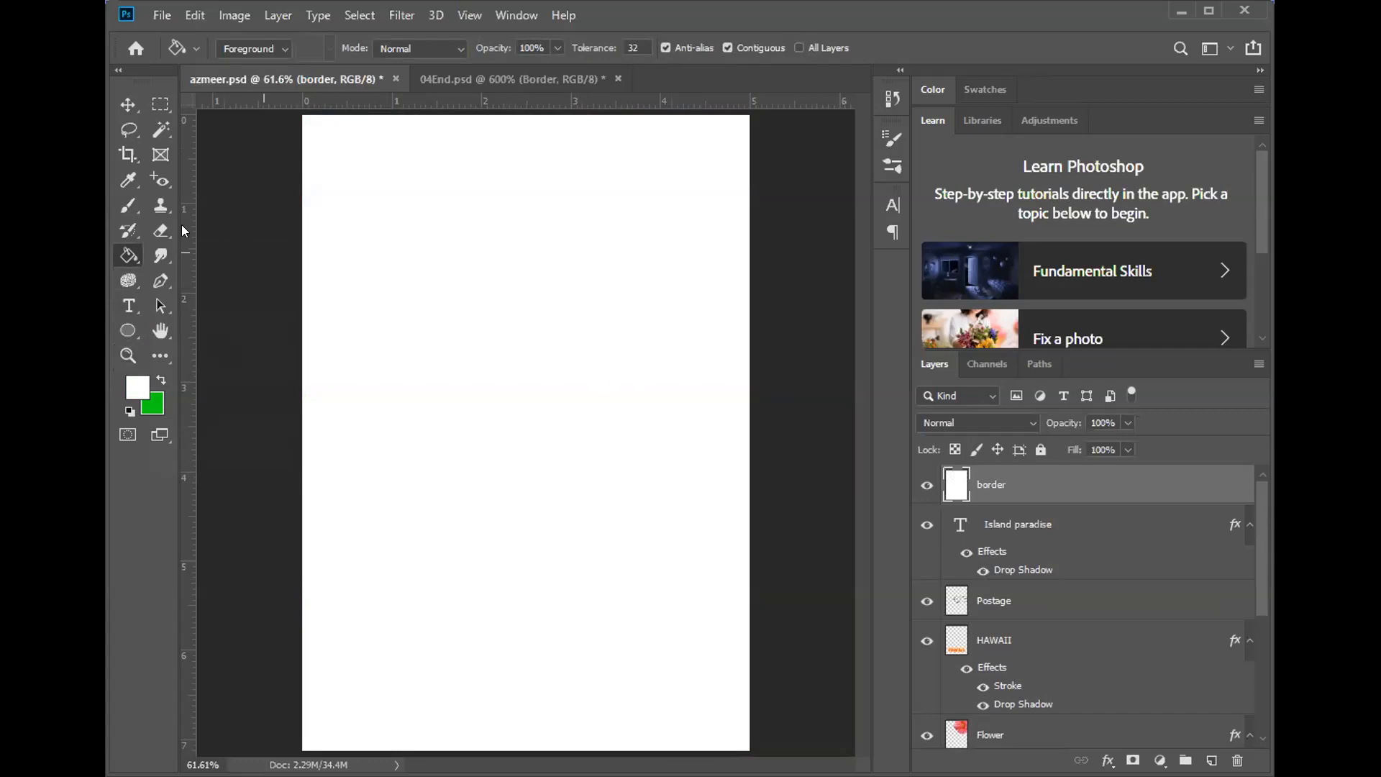
- Draw a rectangular marquee selection about 4.7 × 6.8 in just inside the canvas edges, leaving a narrow margin all around
{"action": "left_click", "coordinate": [159, 105]}
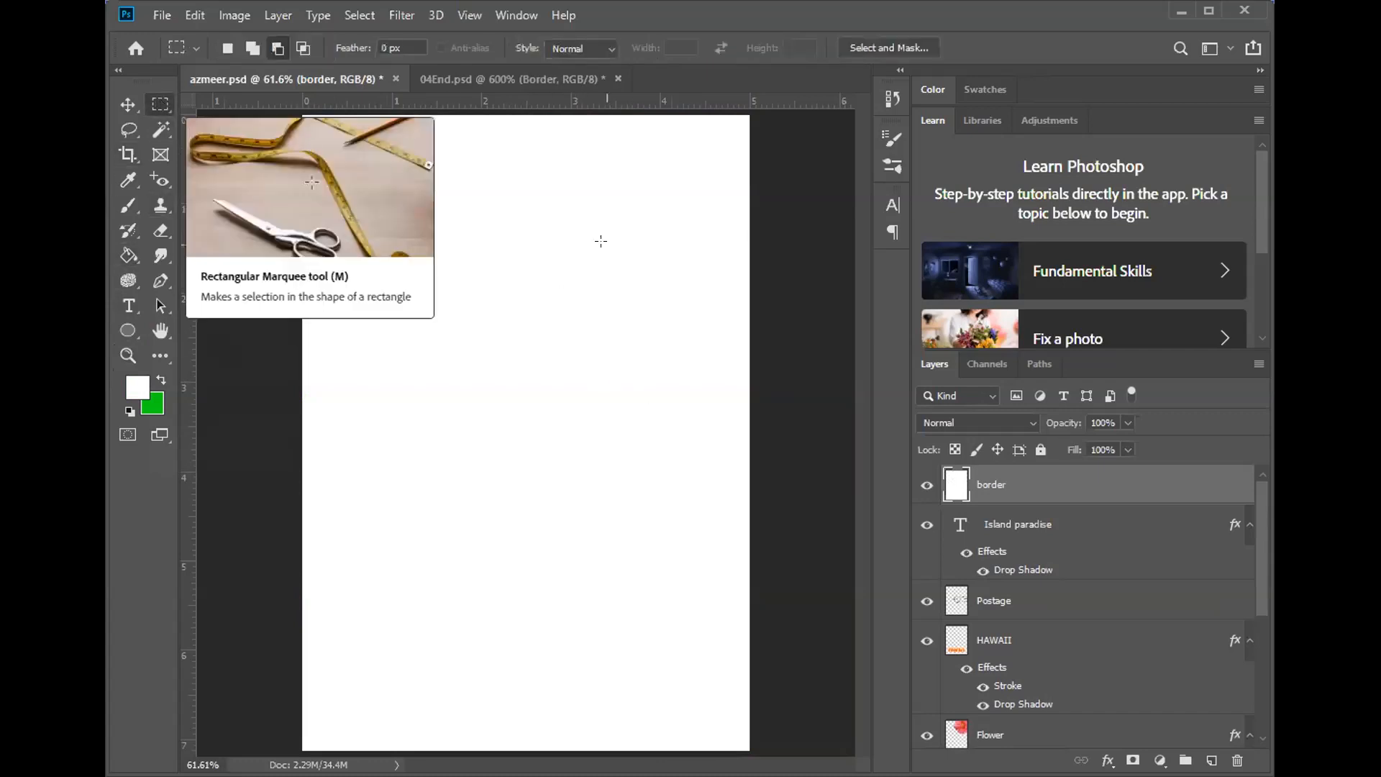
{"action": "left_click_drag", "start_coordinate": [313, 123], "coordinate": [730, 728]}
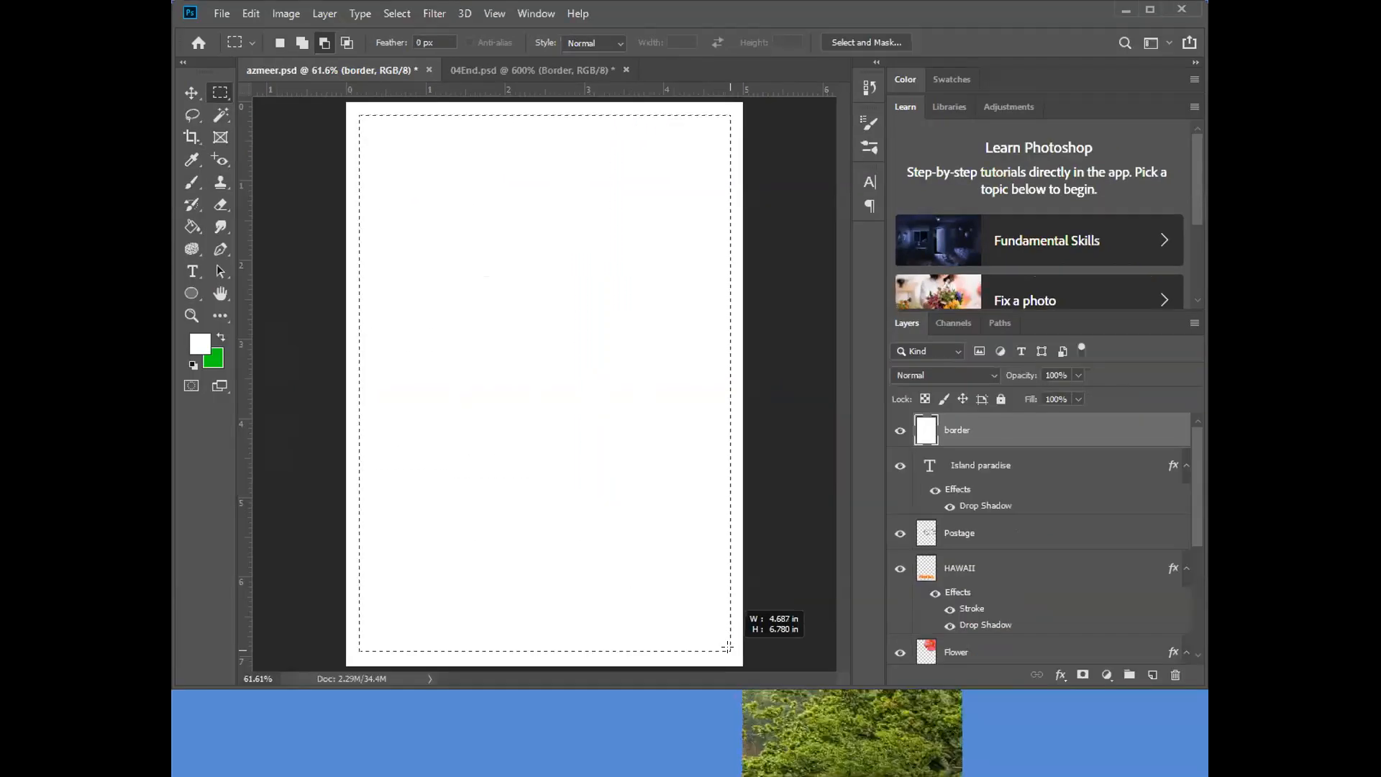
{"action": "left_click_drag", "start_coordinate": [727, 647], "coordinate": [726, 649]}
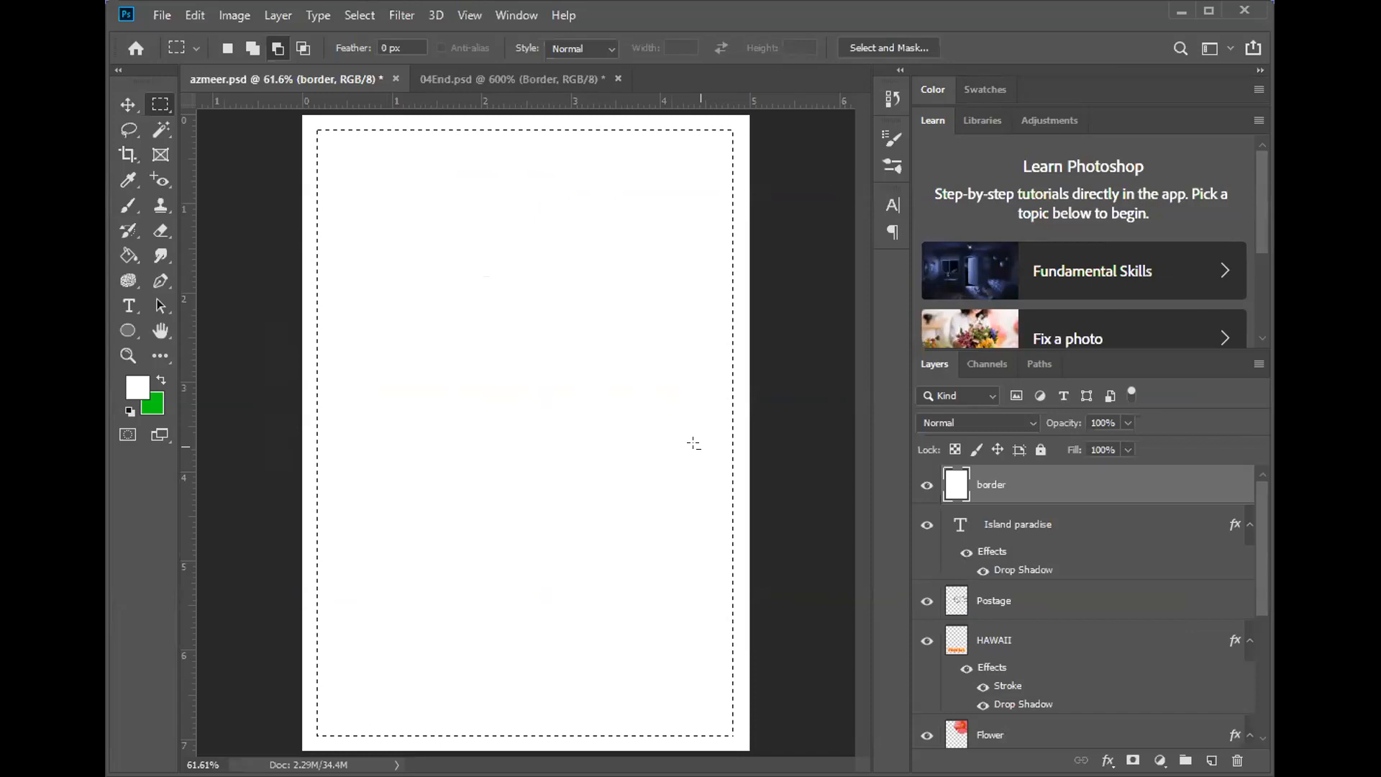
- Feather the rectangular selection on the border layer with a radius of 30 pixels
{"action": "left_click", "coordinate": [284, 20]}
{"action": "mouse_move", "coordinate": [360, 15]}
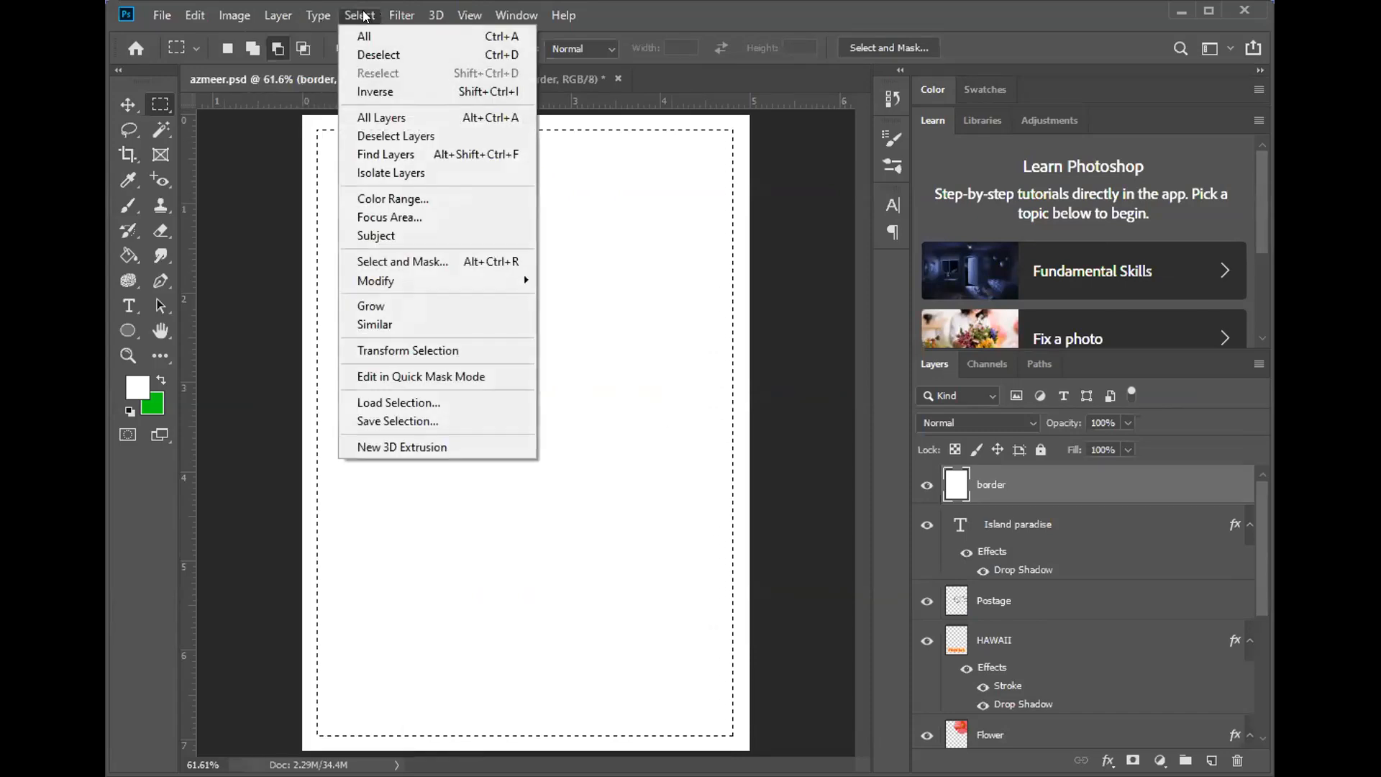
{"action": "mouse_move", "coordinate": [452, 282]}
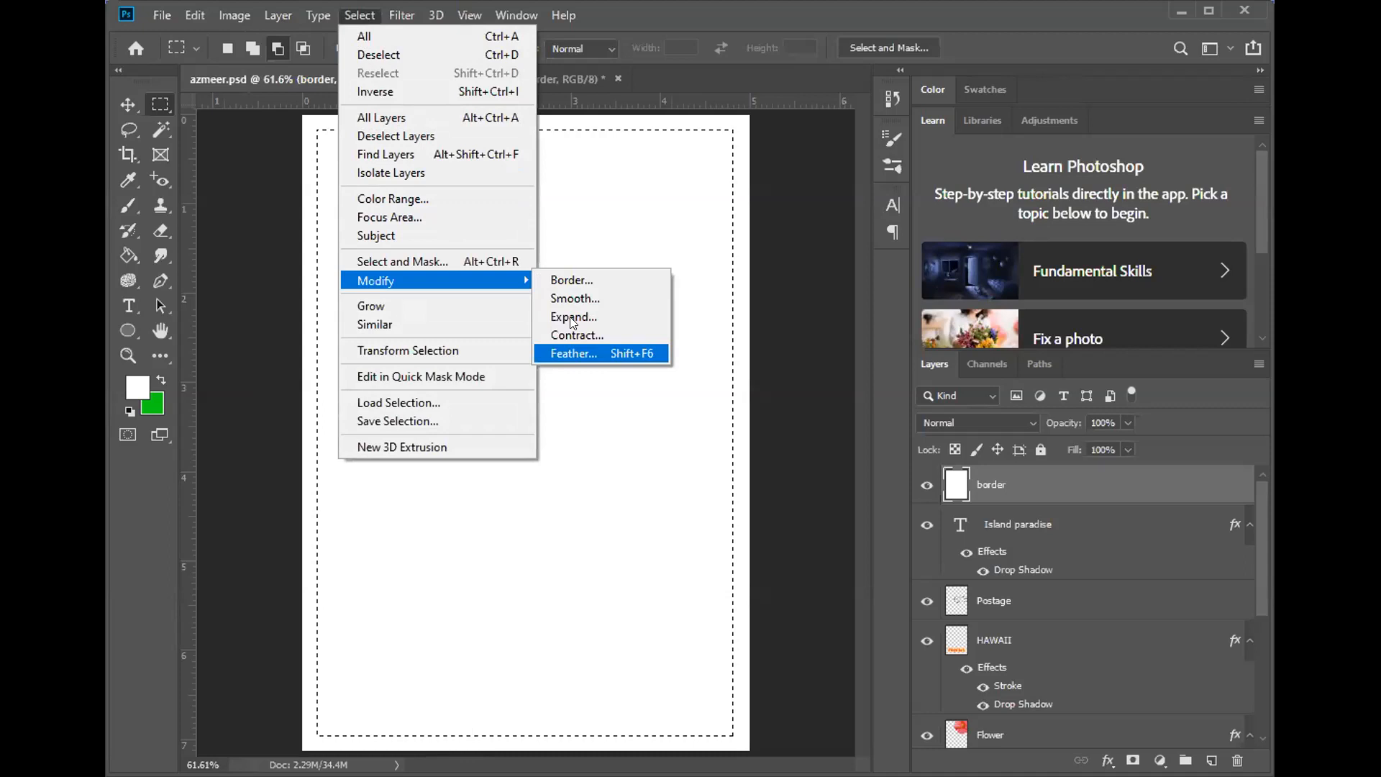
{"action": "left_click", "coordinate": [587, 353]}
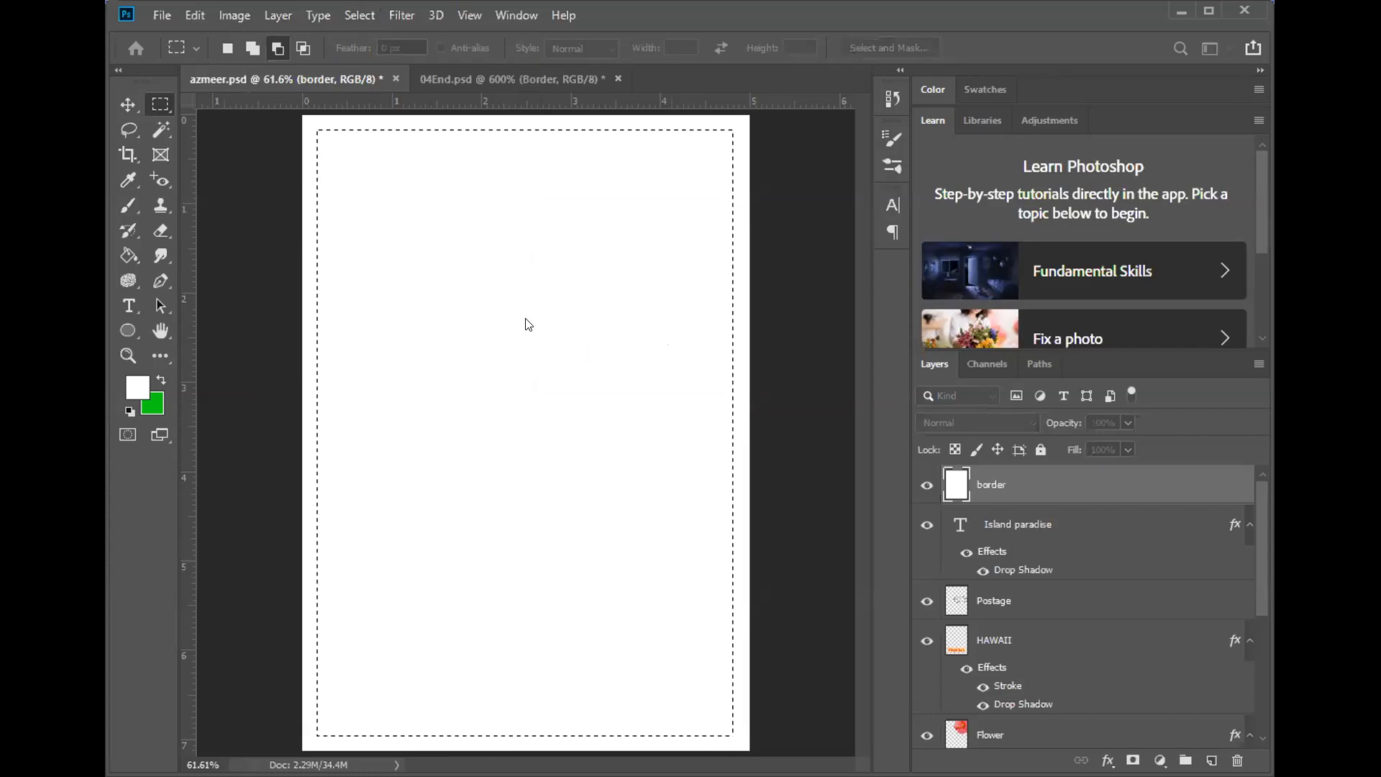
{"action": "left_click", "coordinate": [359, 15]}
{"action": "mouse_move", "coordinate": [320, 16]}
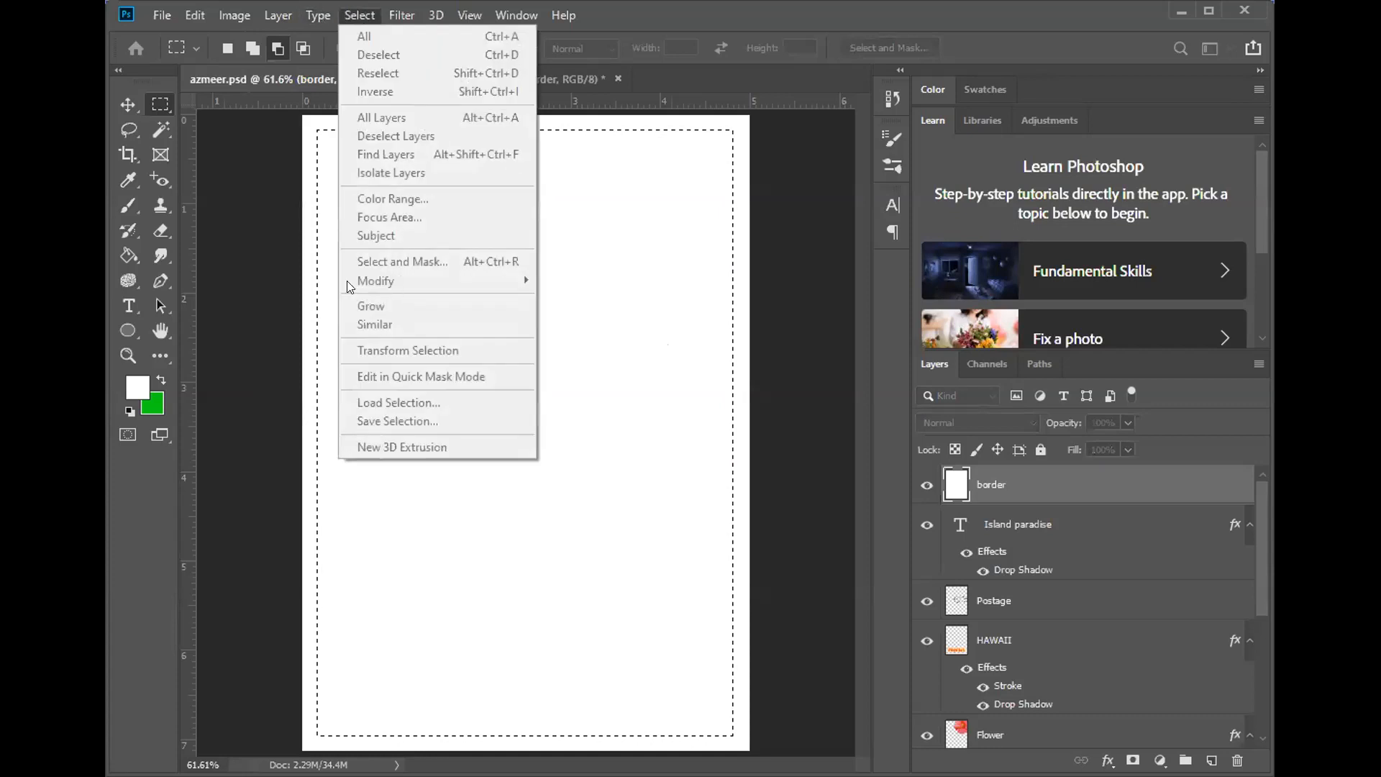
{"action": "left_click", "coordinate": [995, 471]}
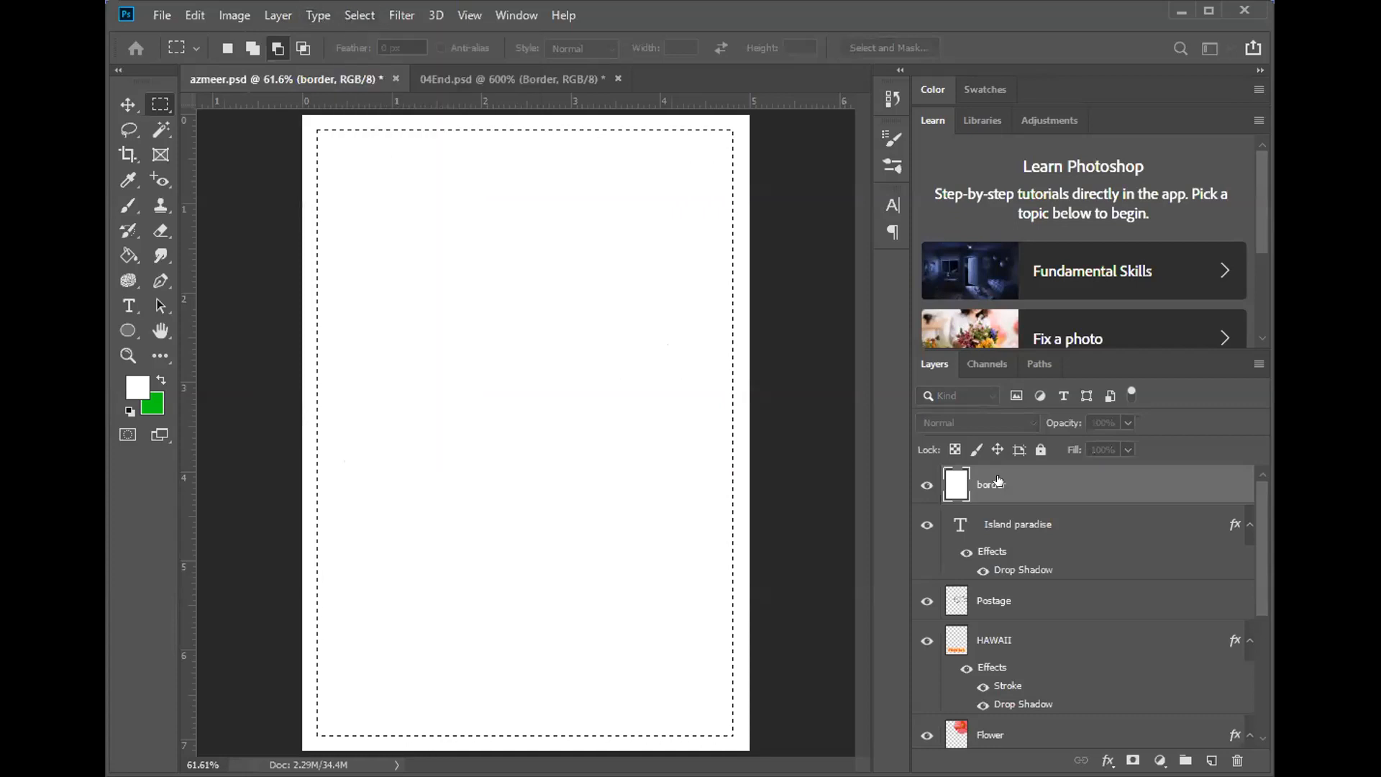
{"action": "left_click", "coordinate": [359, 15]}
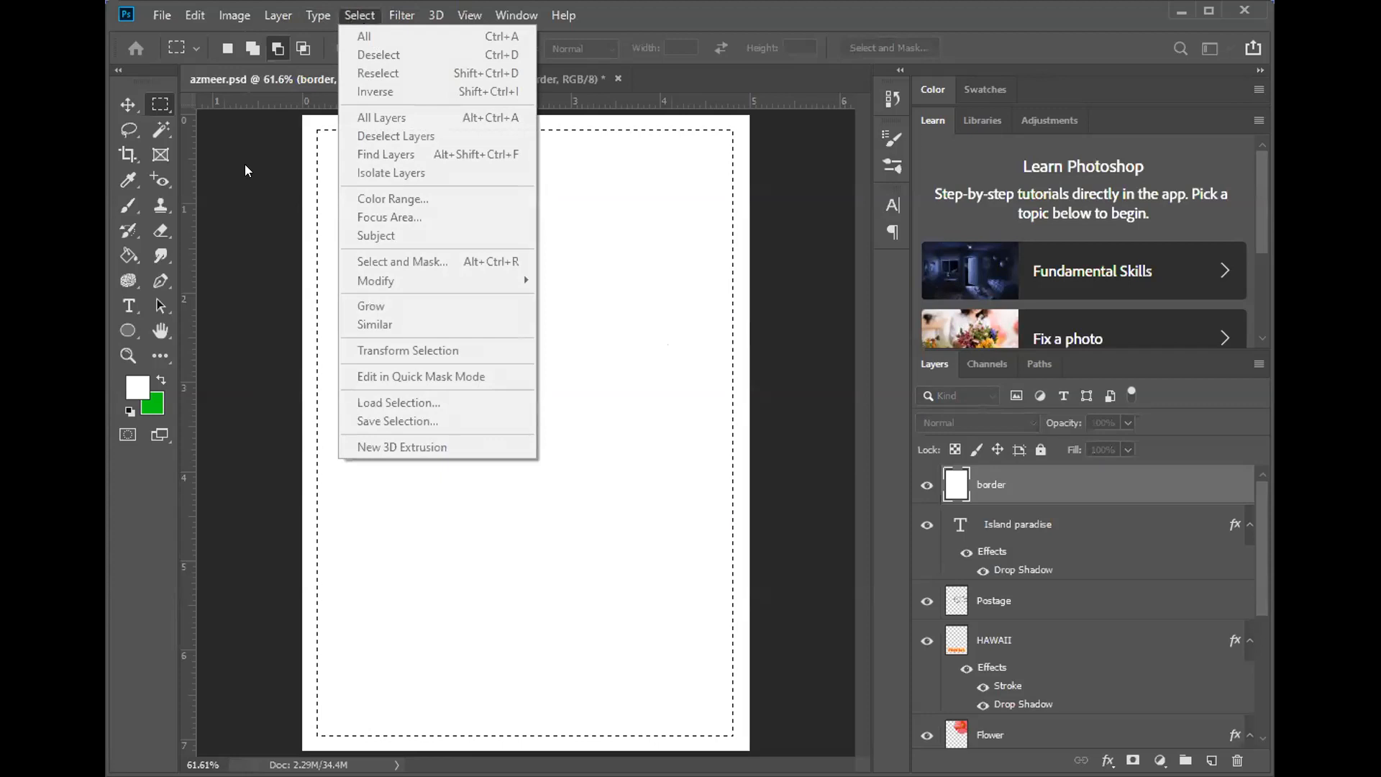
{"action": "left_click", "coordinate": [219, 176]}
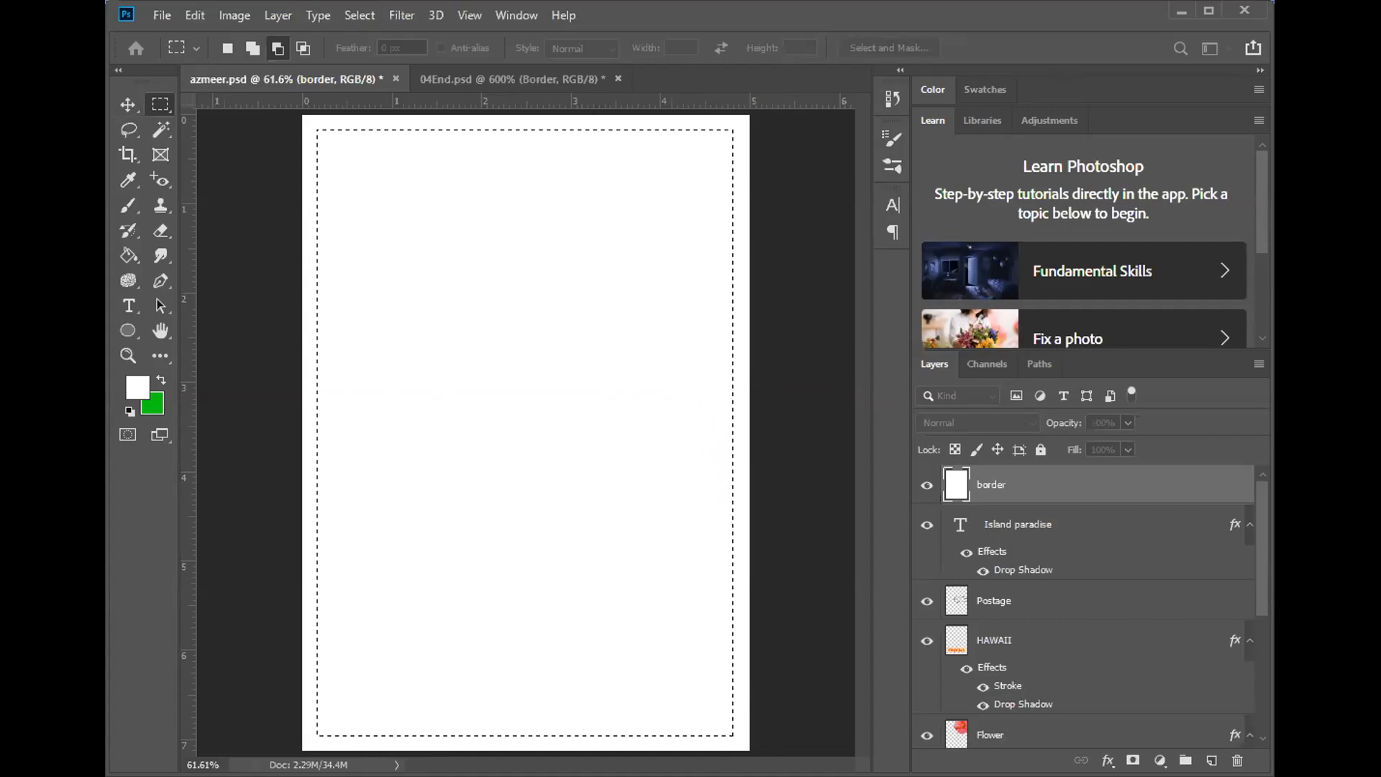
{"action": "key", "text": "shift+F6"}
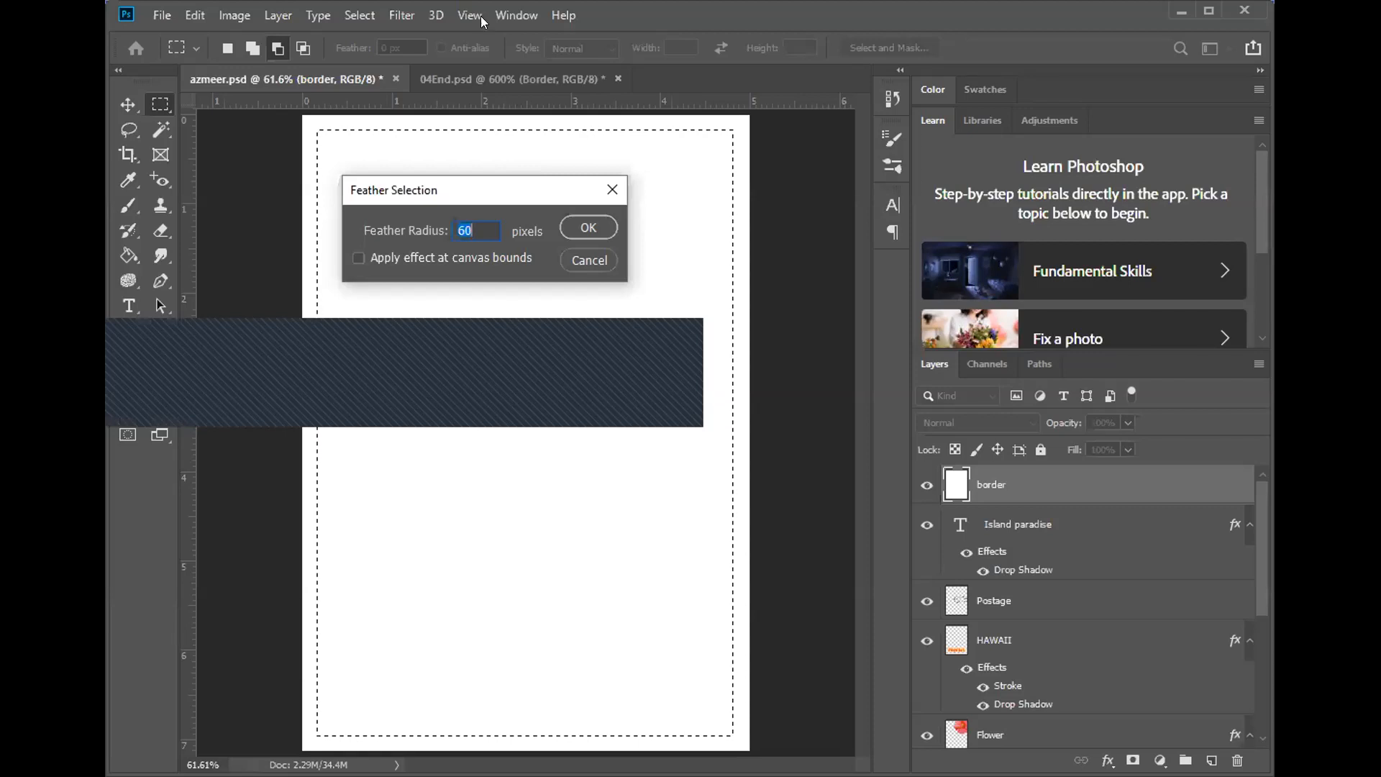
{"action": "key", "text": "Return"}
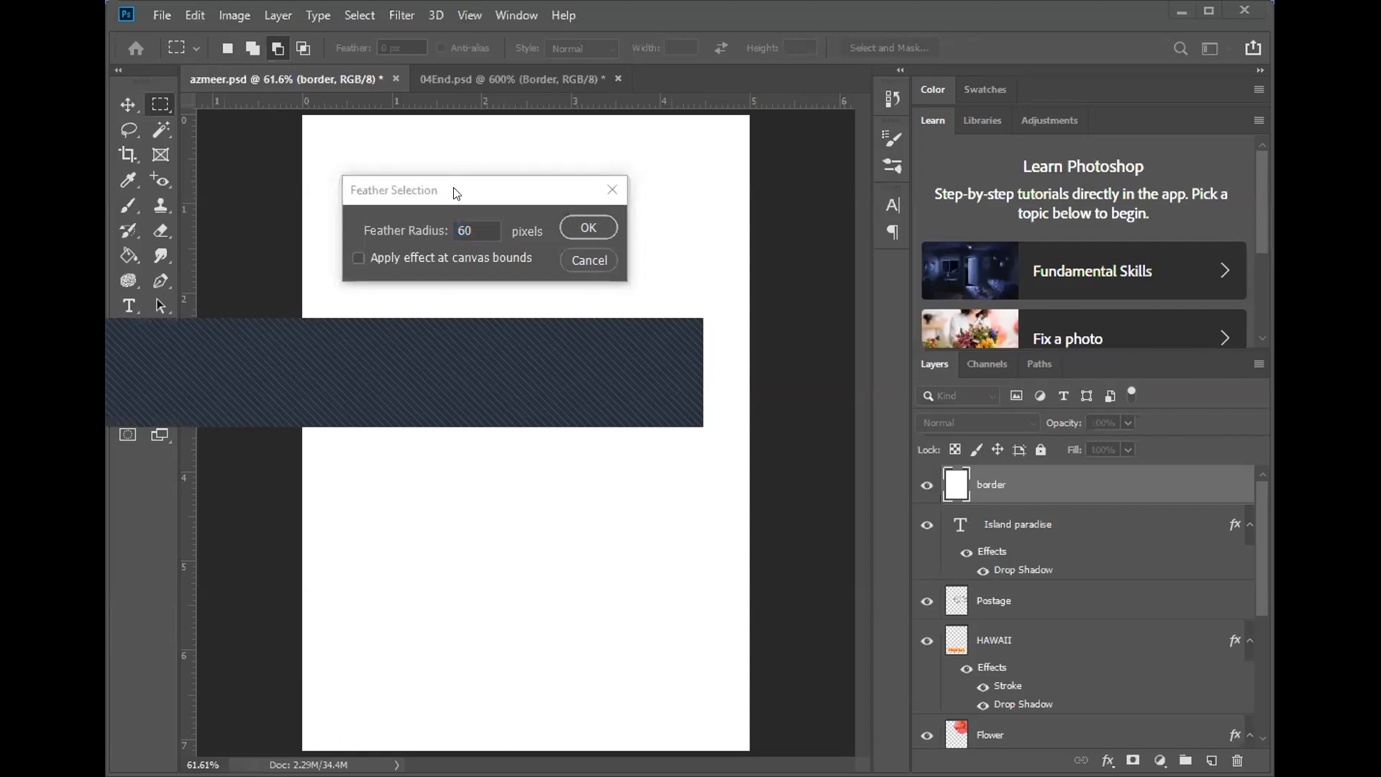
{"action": "left_click_drag", "start_coordinate": [455, 193], "coordinate": [564, 199]}
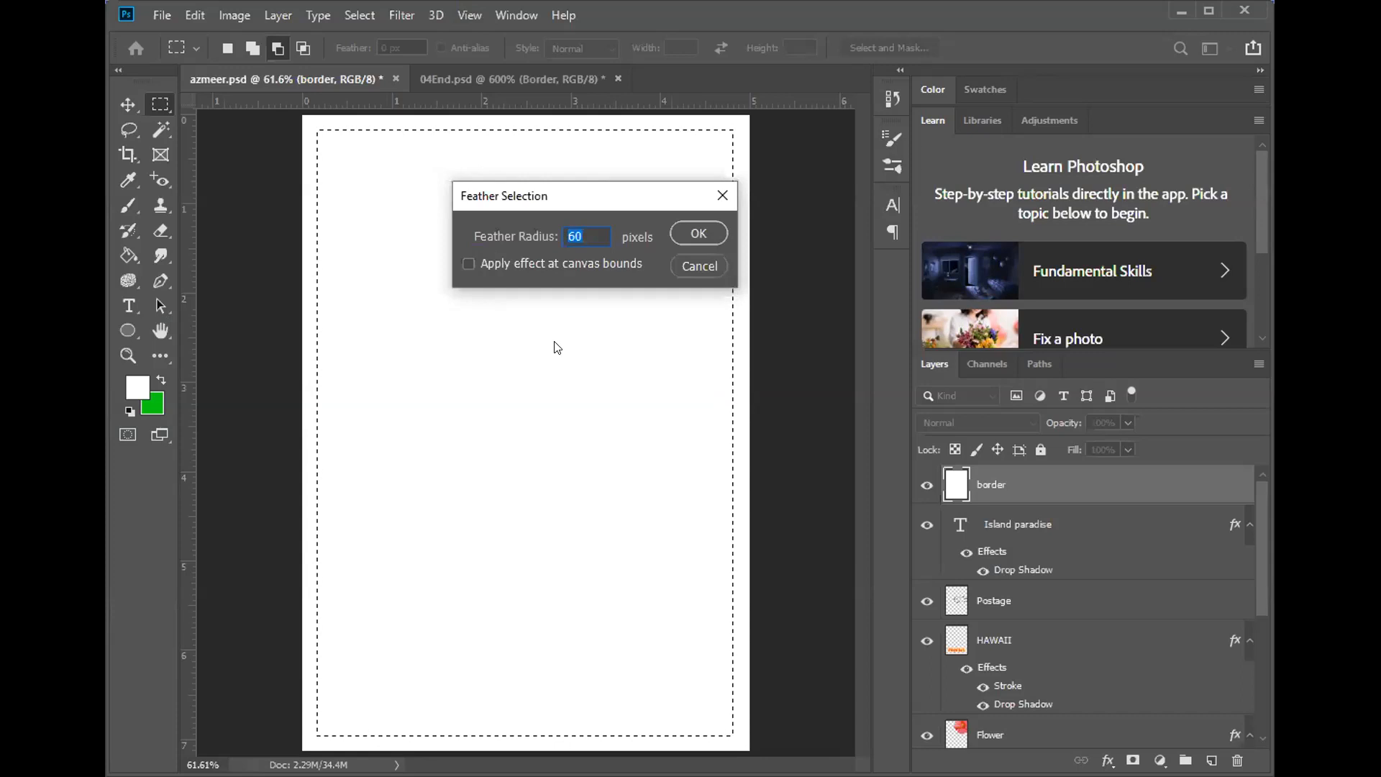
{"action": "type", "text": "30"}
{"action": "left_click", "coordinate": [694, 233]}
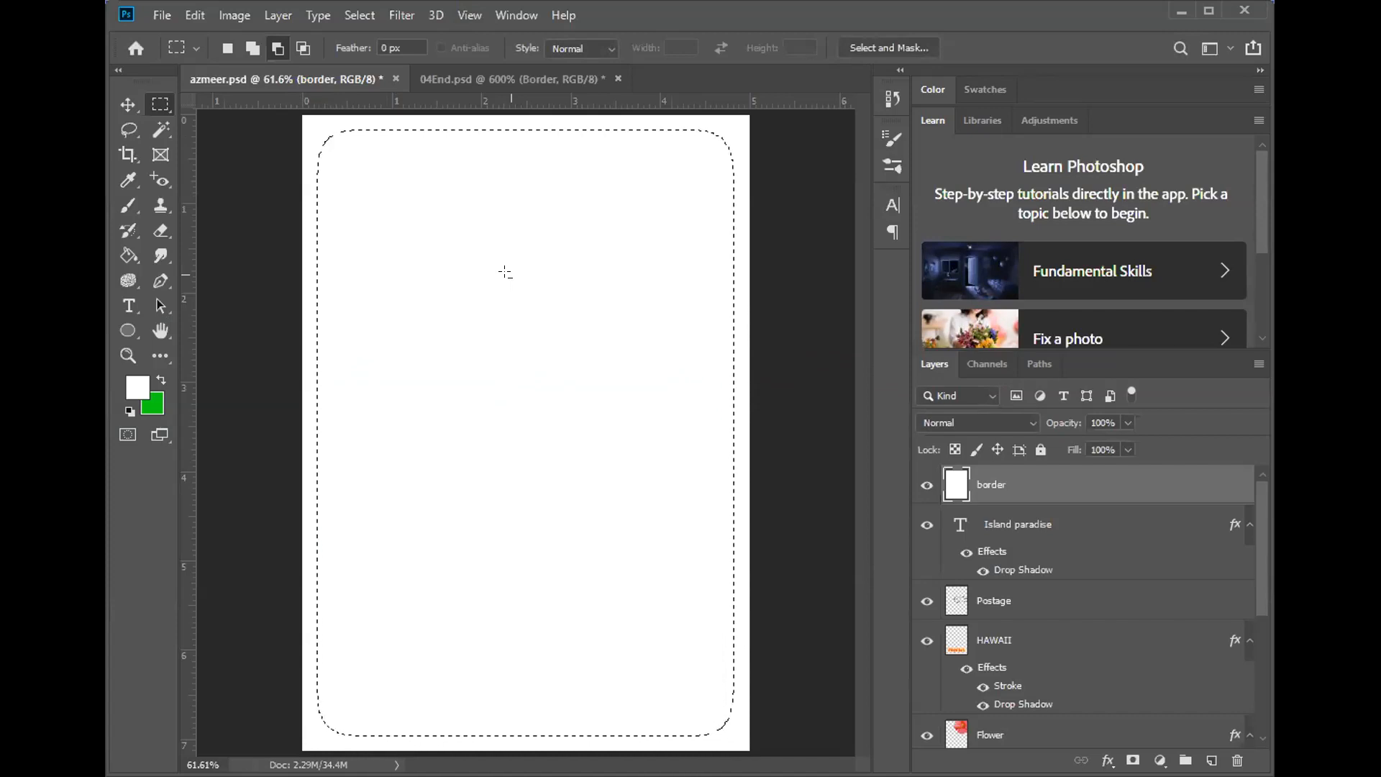
- Delete the white fill inside the feathered selection on the border layer and deselect
{"action": "key", "text": "Delete"}
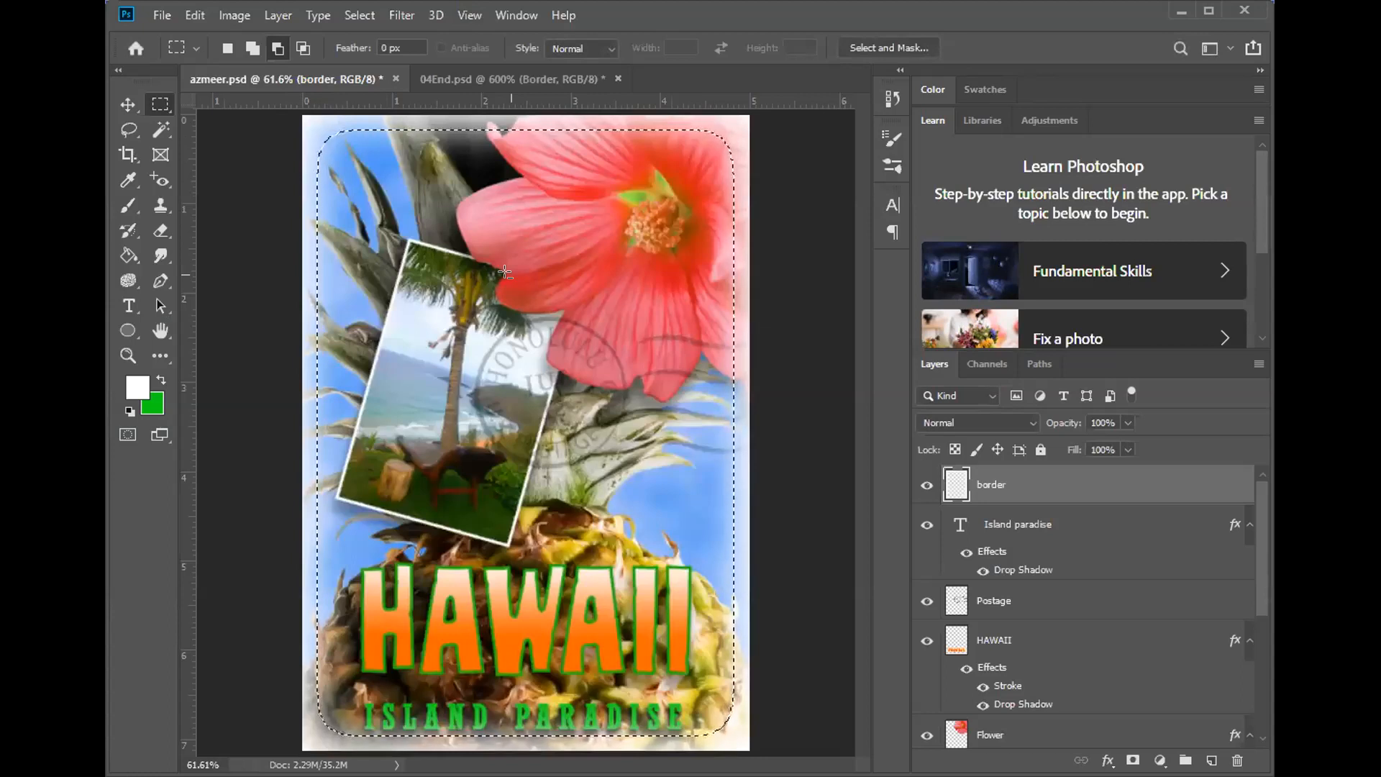
{"action": "key", "text": "ctrl+d"}
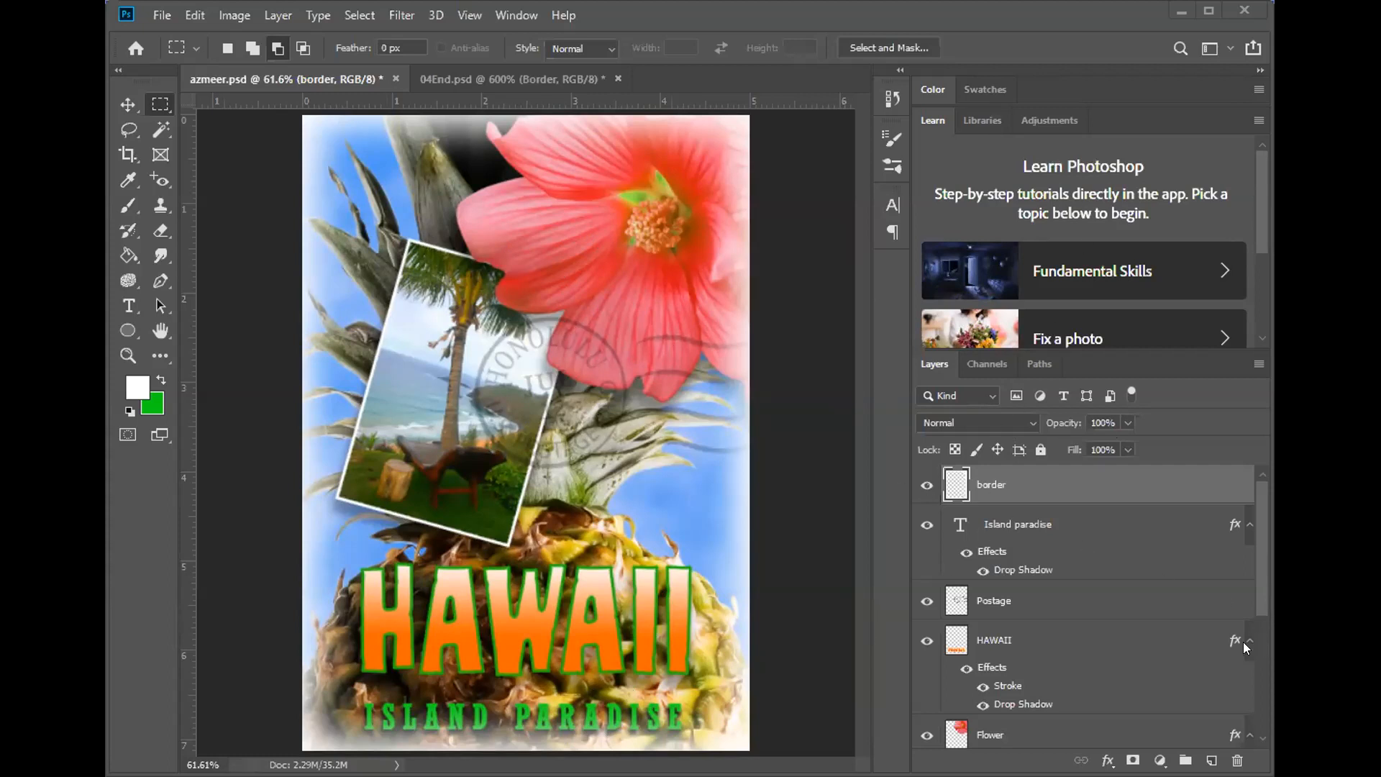
- Collapse and re-expand the effects lists of the Island paradise and HAWAII layers
{"action": "left_click", "coordinate": [1249, 525]}
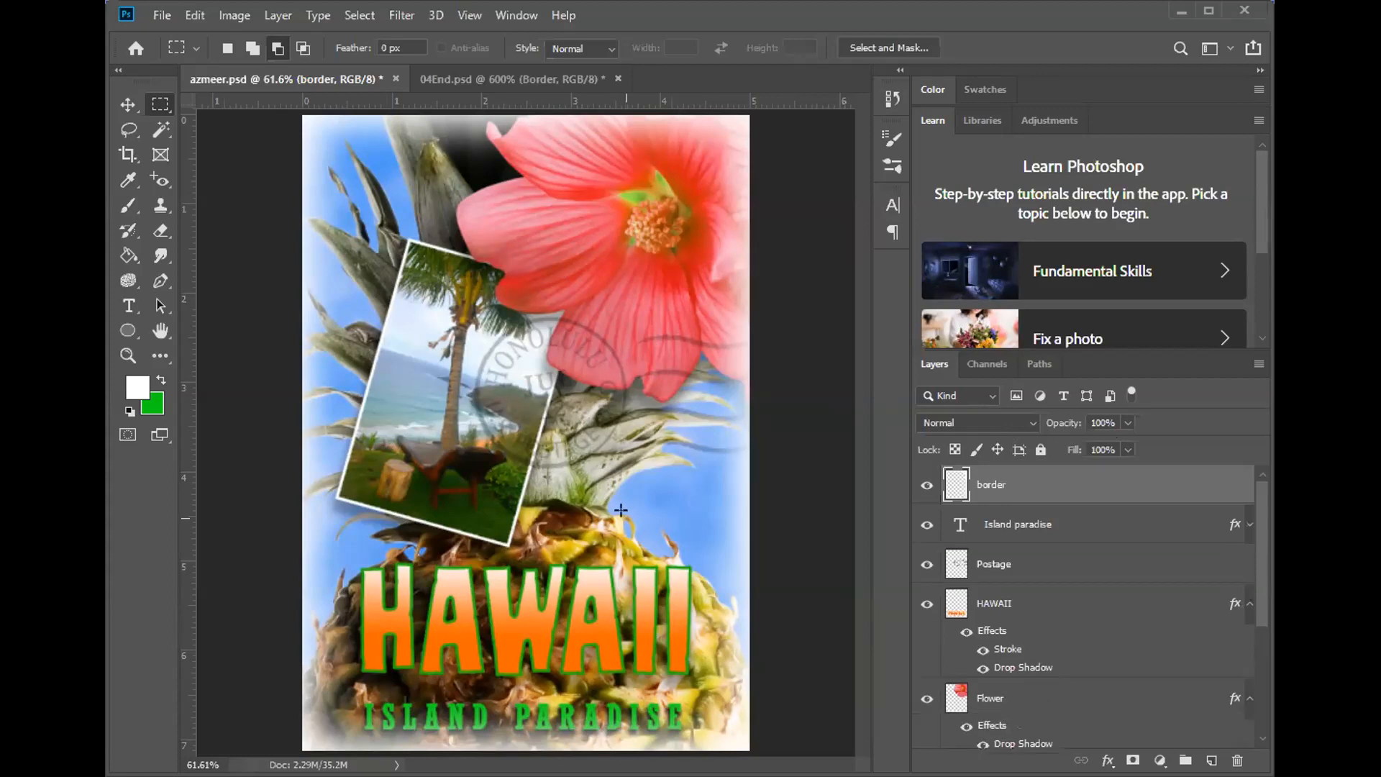
{"action": "left_click", "coordinate": [1249, 603]}
{"action": "left_click", "coordinate": [1250, 524]}
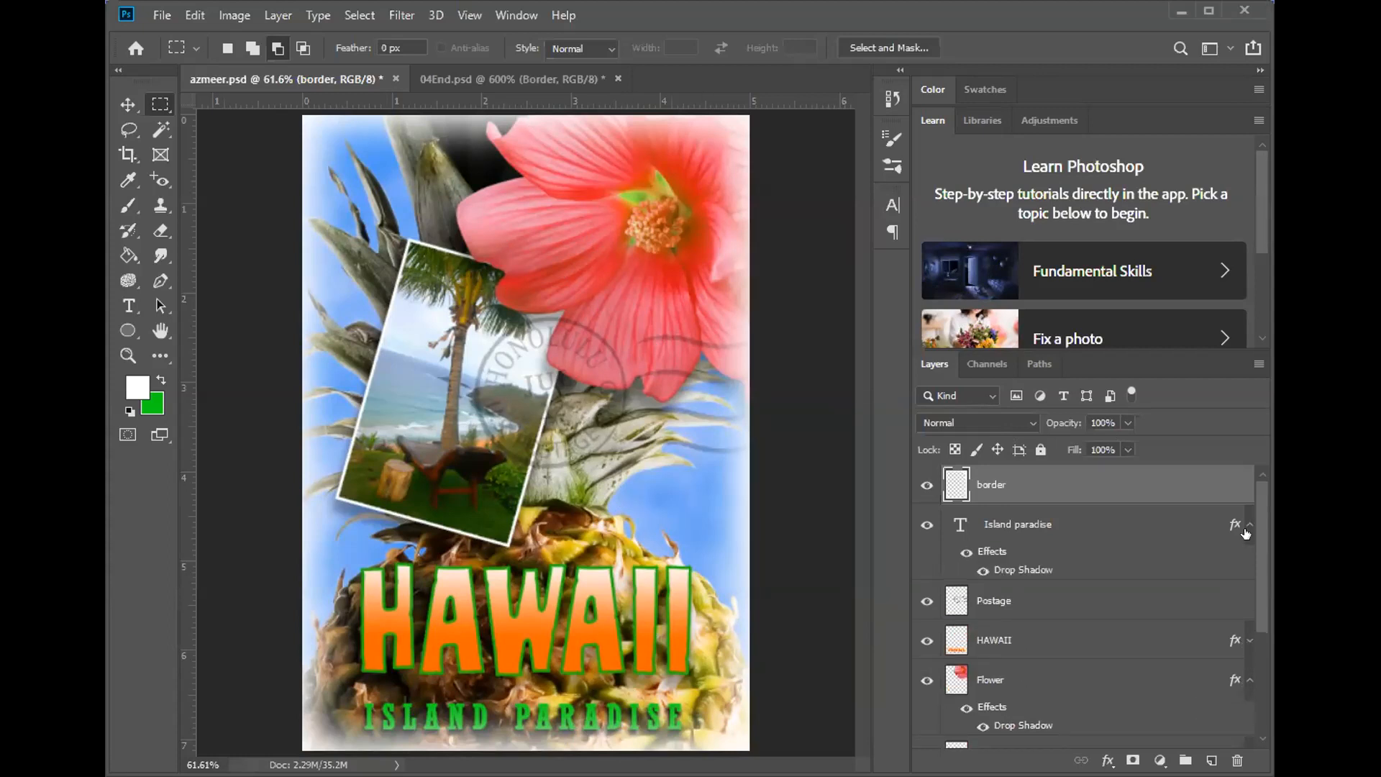
{"action": "left_click", "coordinate": [1250, 640]}
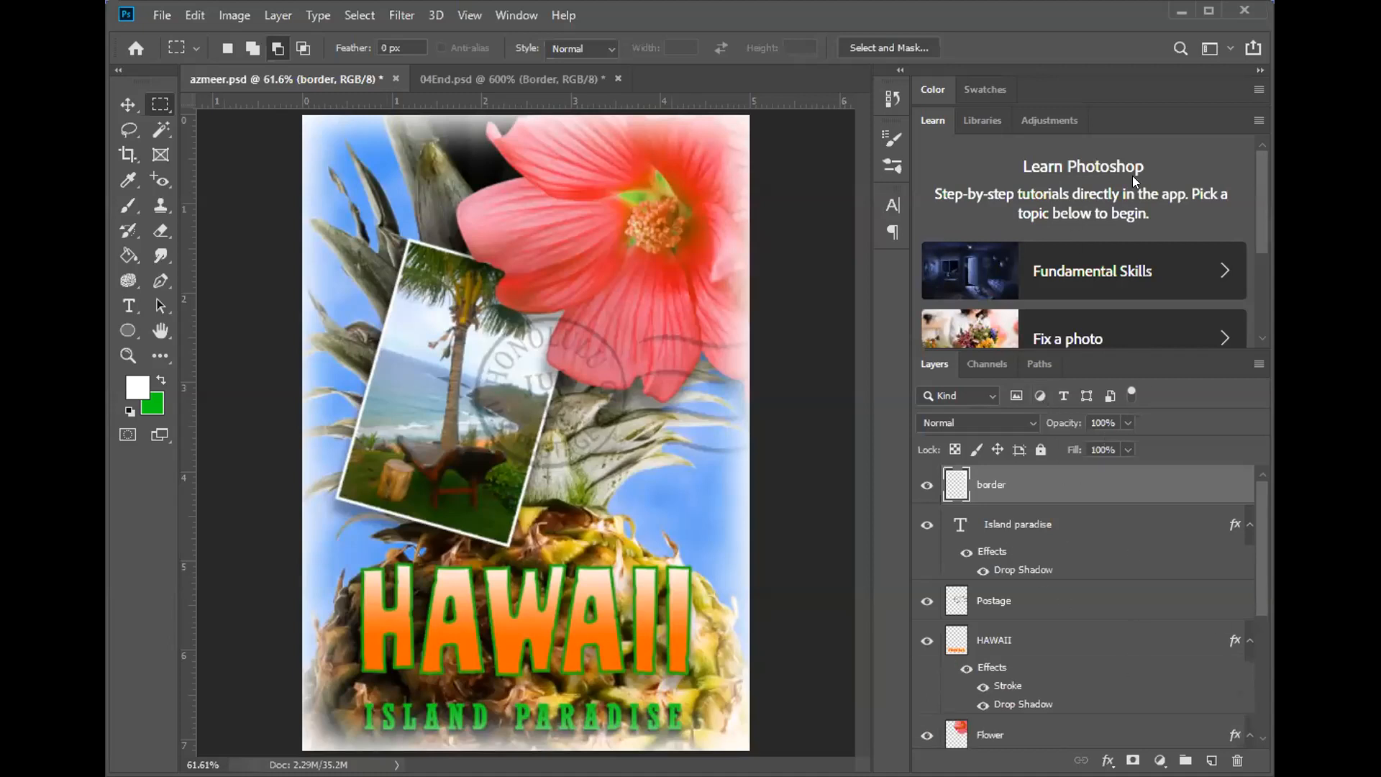
- Close the Learn panel and the Libraries and Adjustments panel group to give the layer list more room
{"action": "left_click", "coordinate": [1253, 119]}
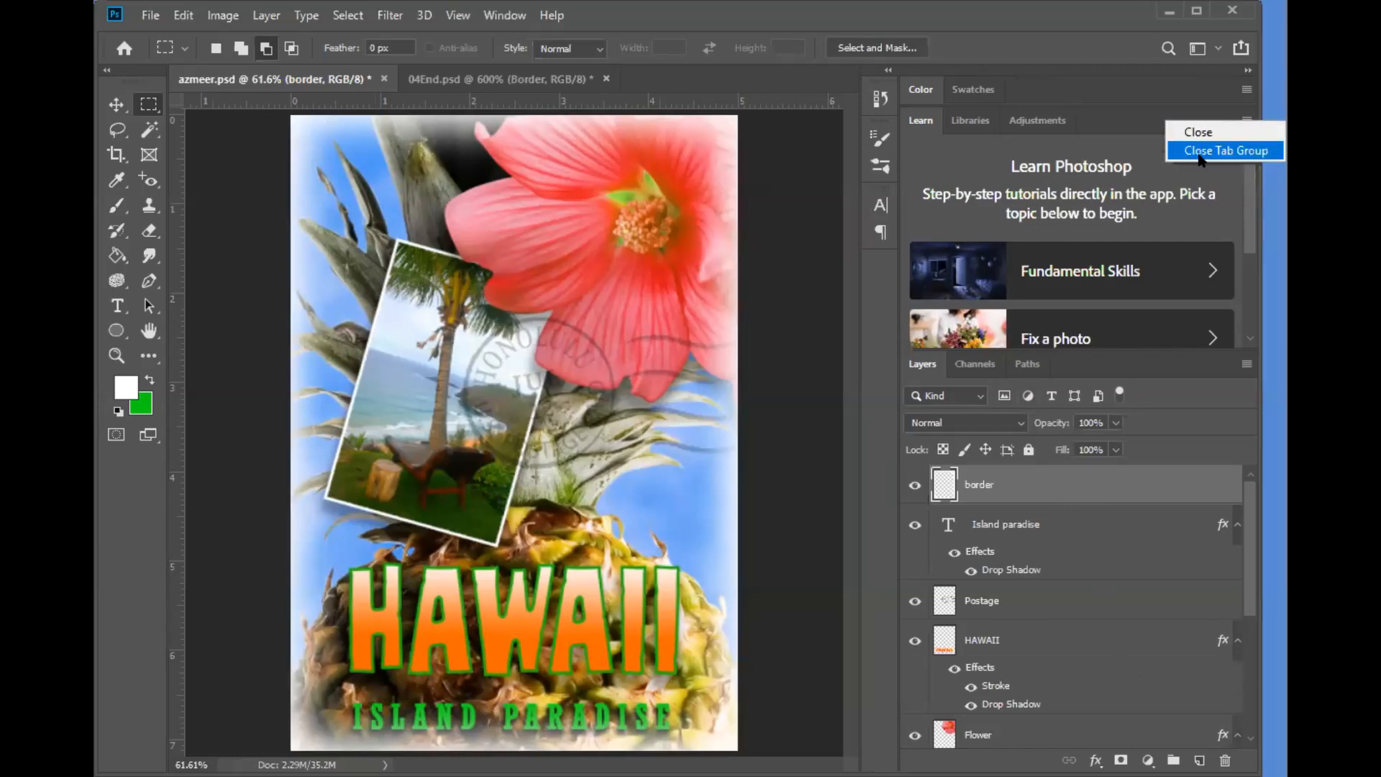
{"action": "left_click", "coordinate": [1036, 127]}
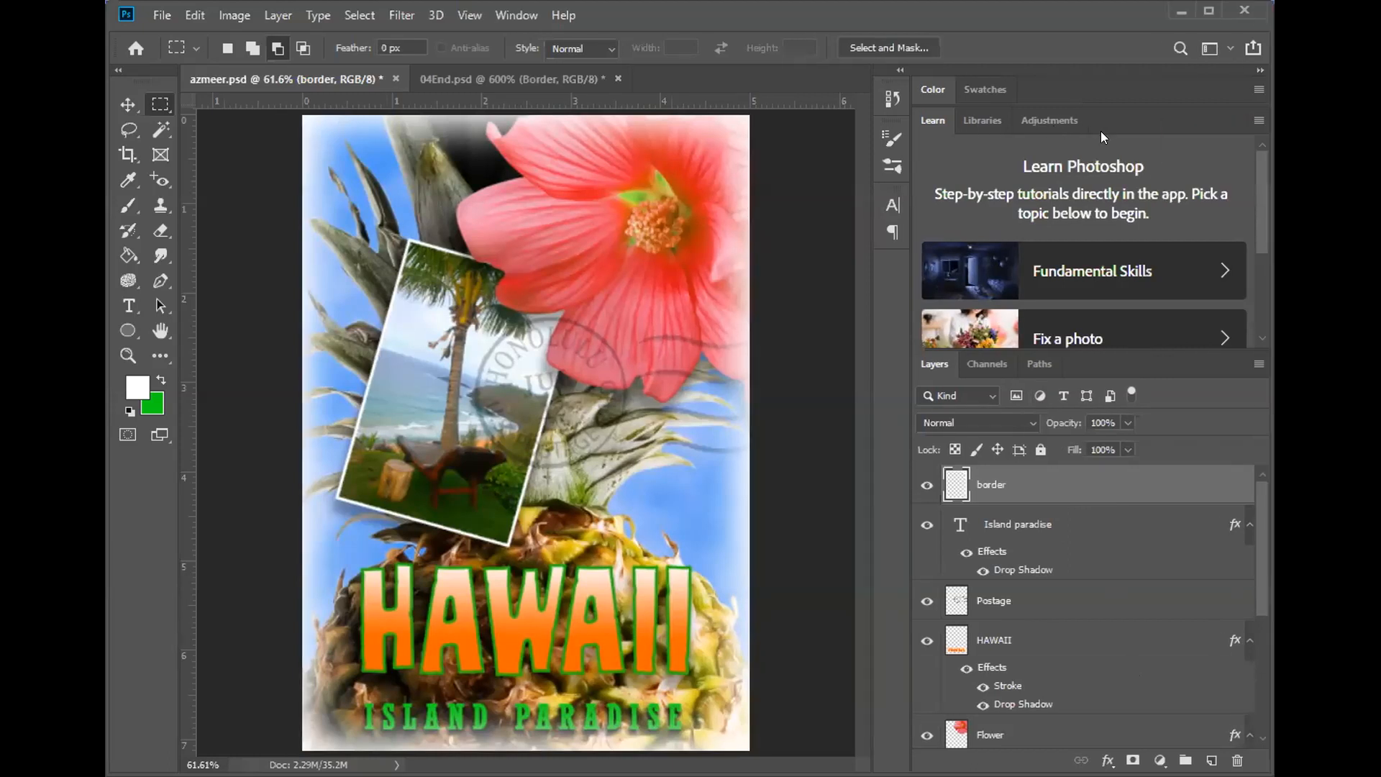
{"action": "right_click", "coordinate": [934, 121]}
{"action": "left_click", "coordinate": [965, 128]}
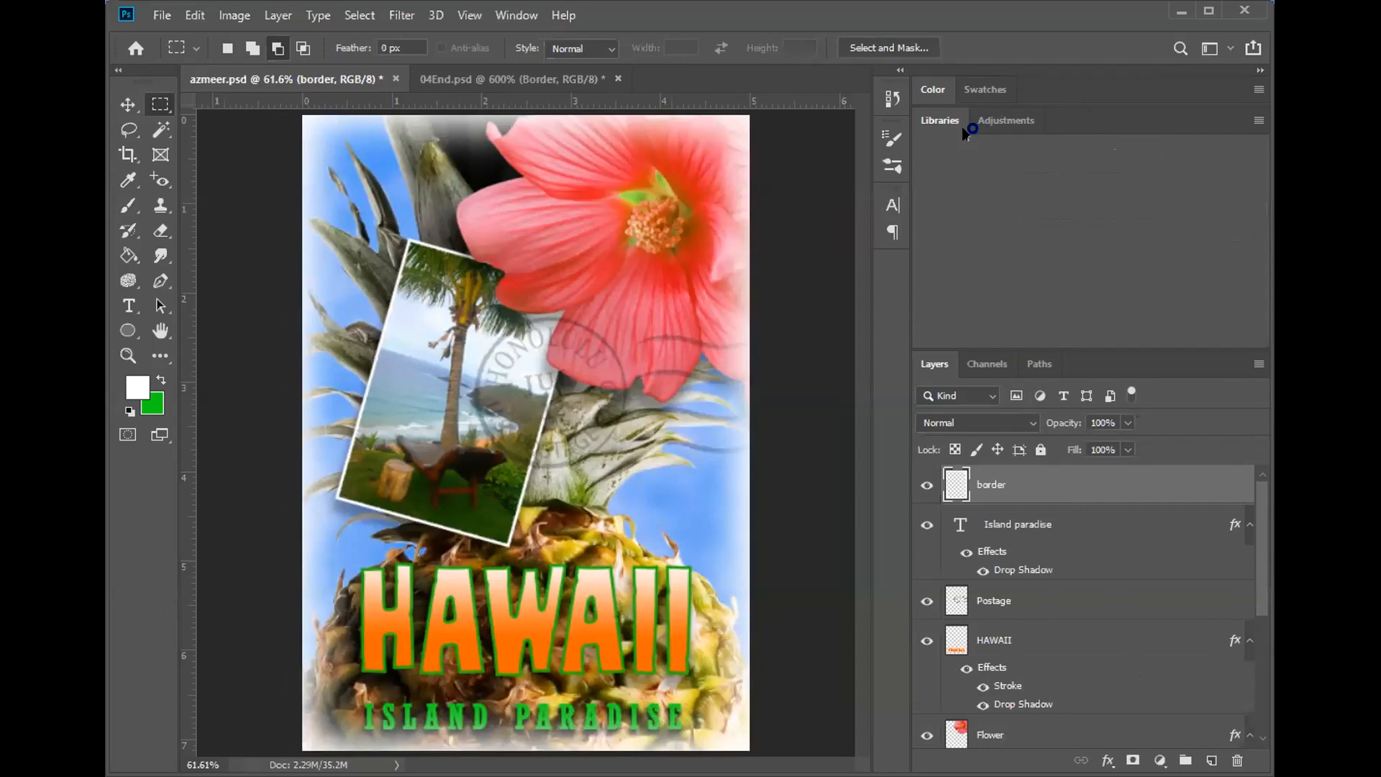
{"action": "right_click", "coordinate": [1253, 120]}
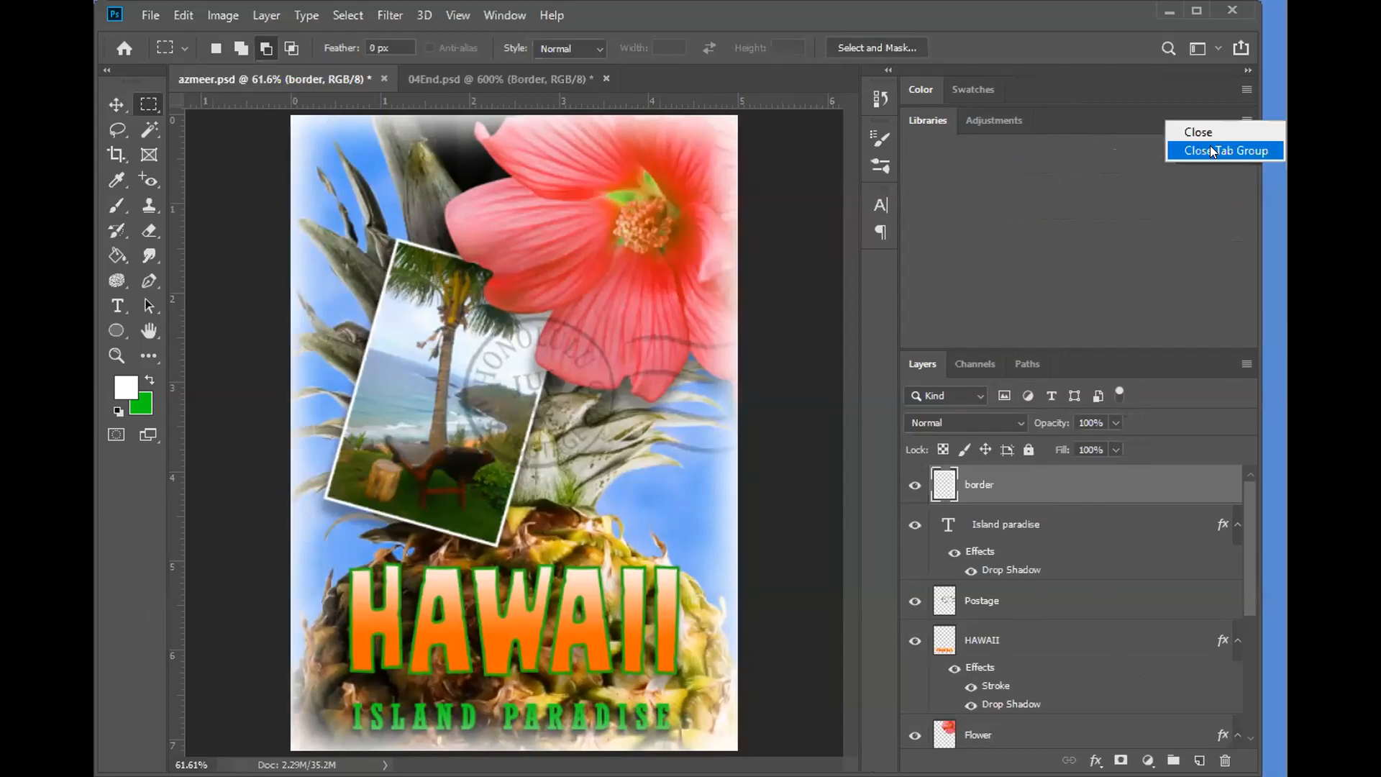
{"action": "left_click", "coordinate": [1212, 151]}
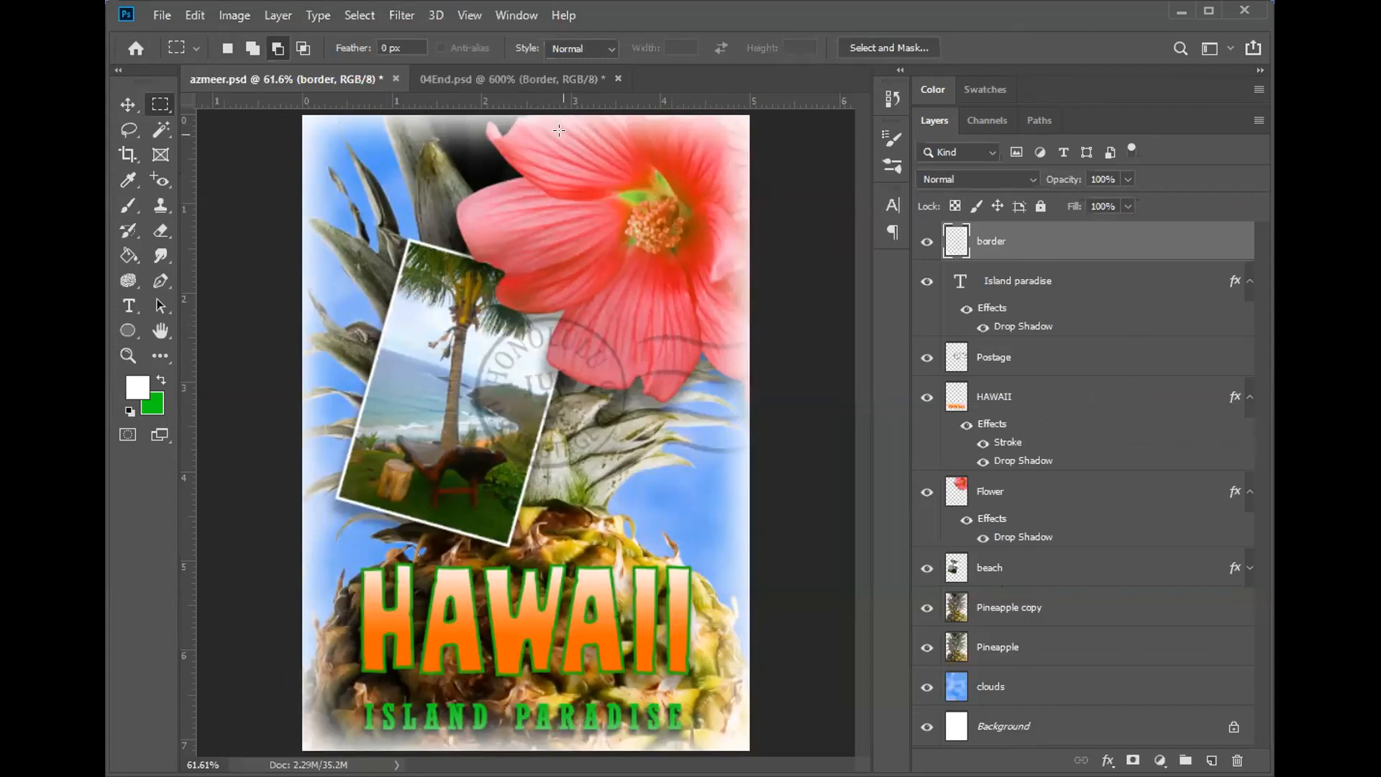
- Close 04End.psd without saving, and close azmeer.psd with its changes saved
{"action": "left_click", "coordinate": [465, 77]}
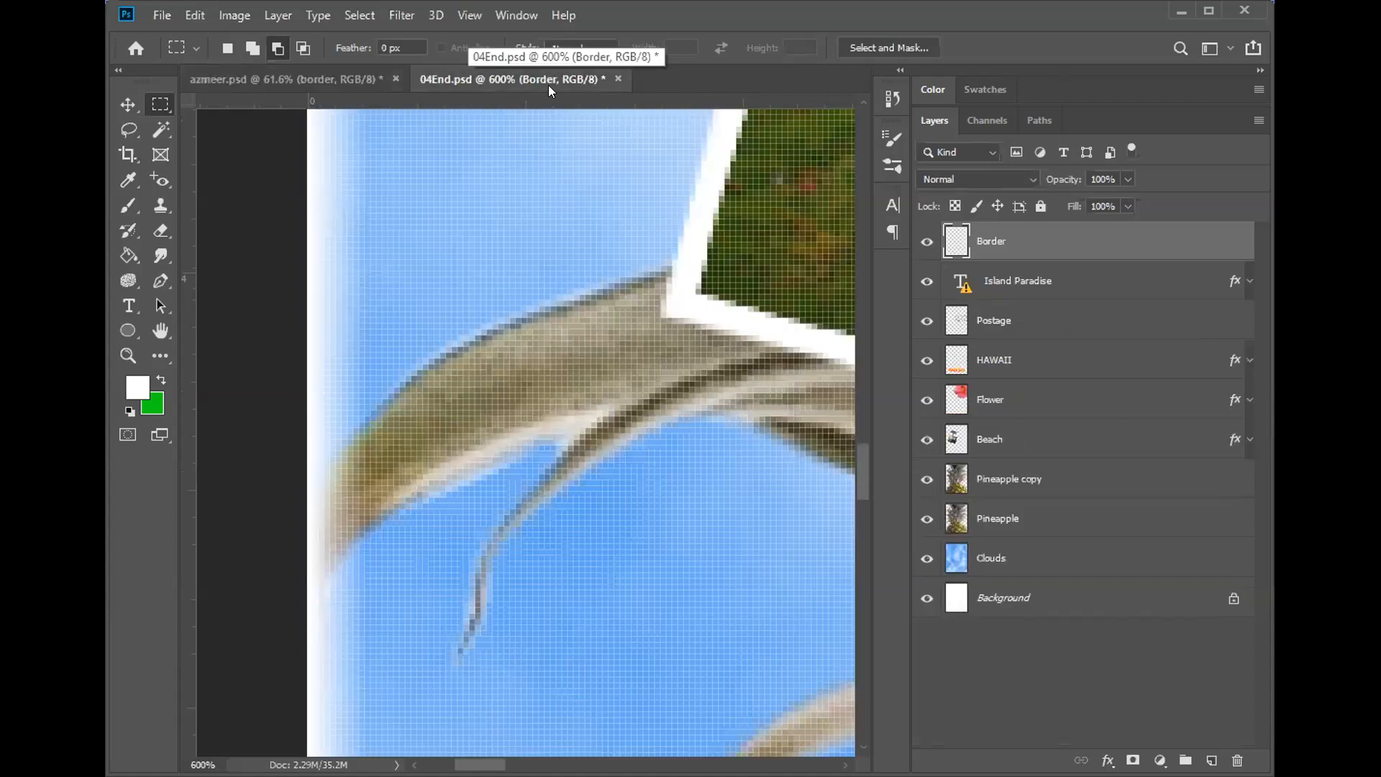
{"action": "left_click", "coordinate": [618, 78]}
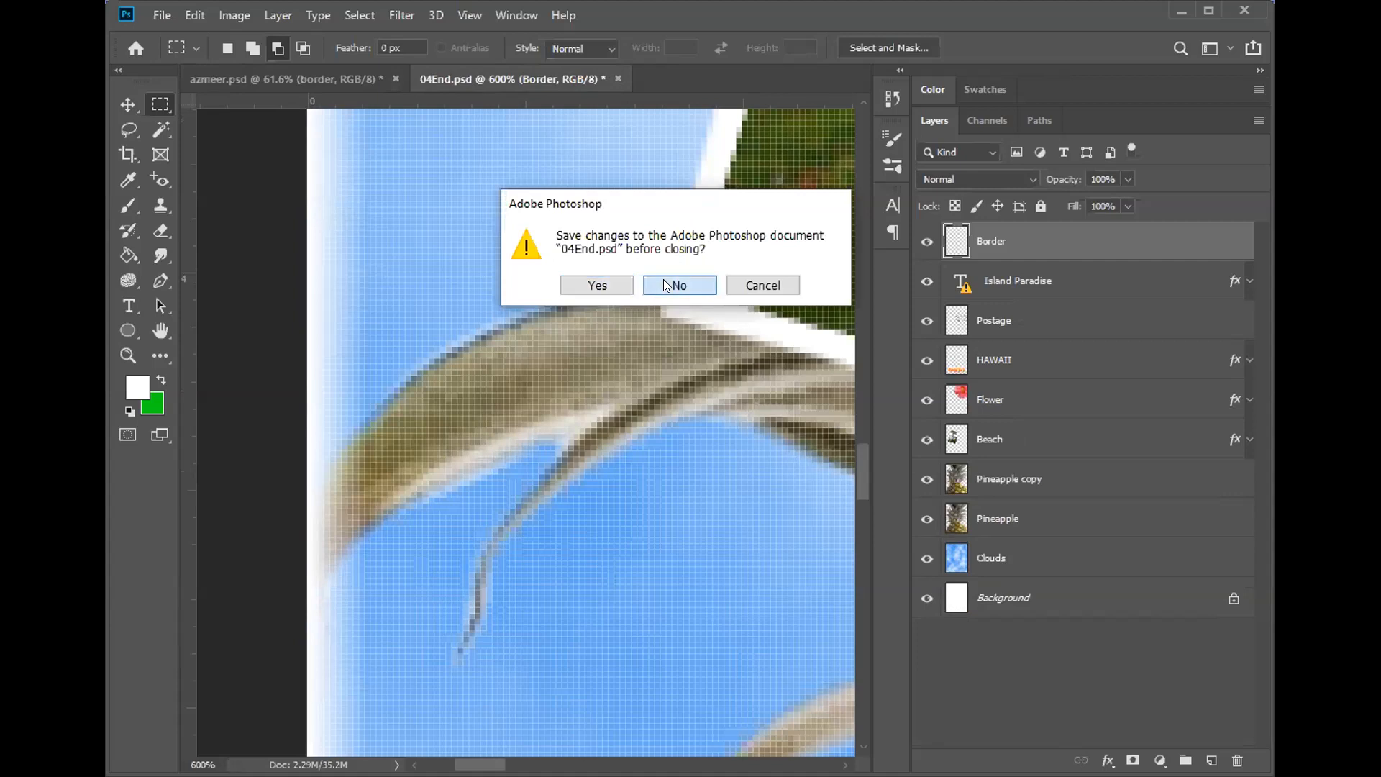
{"action": "left_click", "coordinate": [666, 286]}
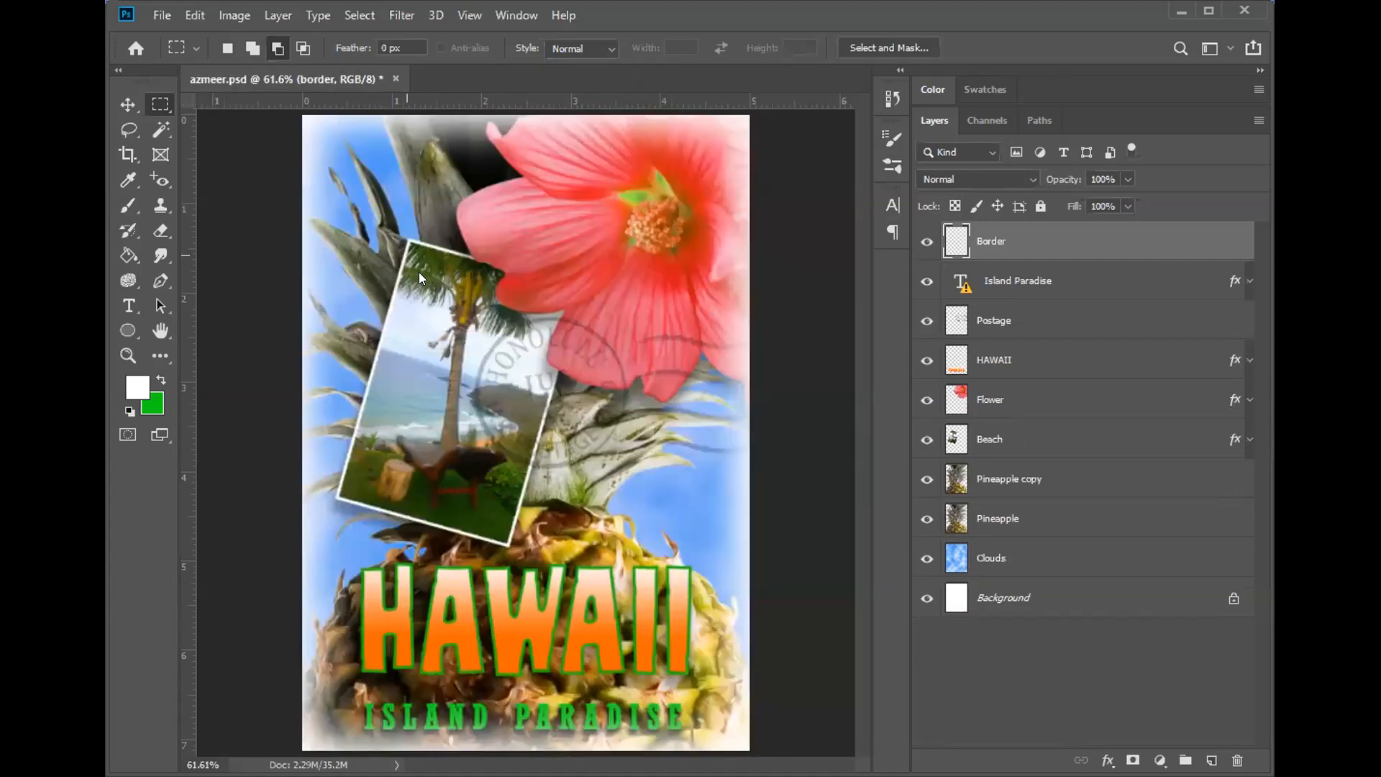
{"action": "left_click", "coordinate": [395, 79]}
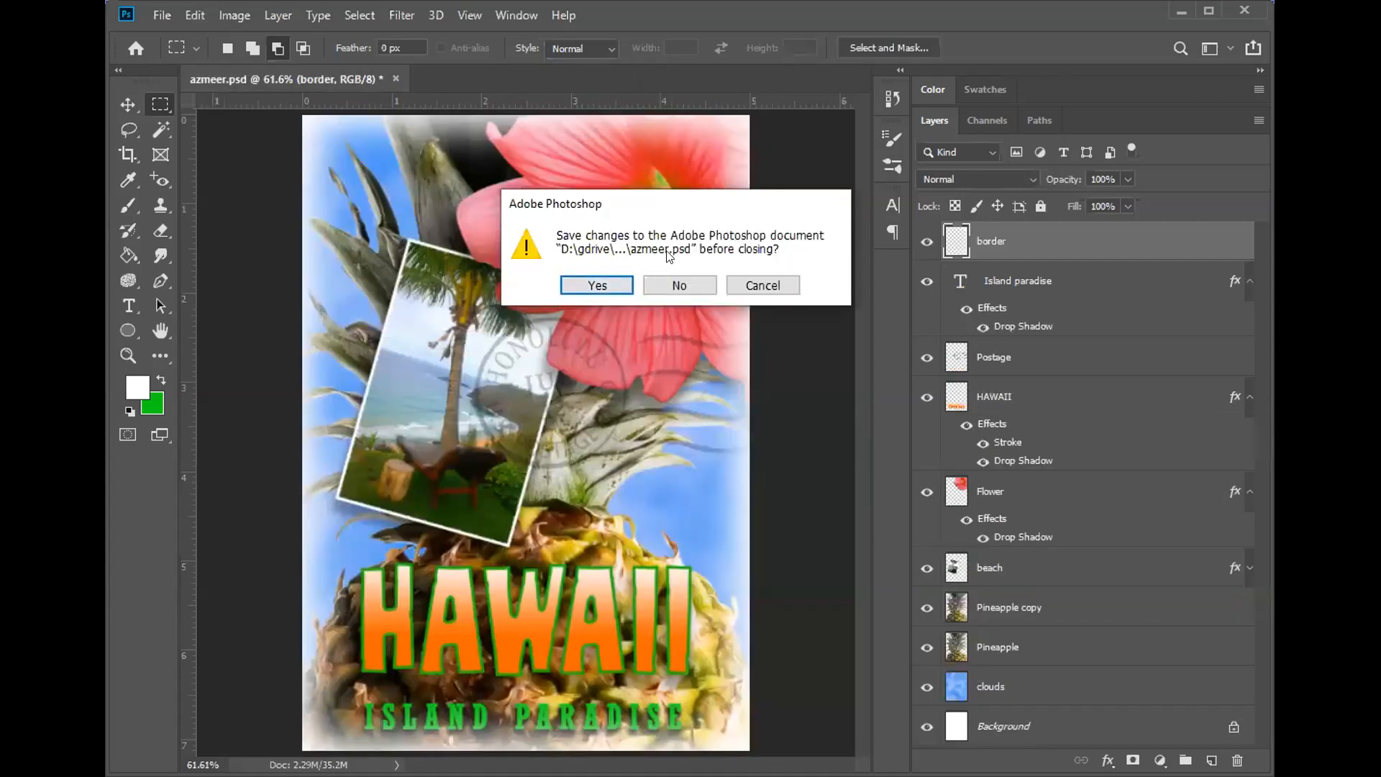
{"action": "left_click", "coordinate": [579, 286]}
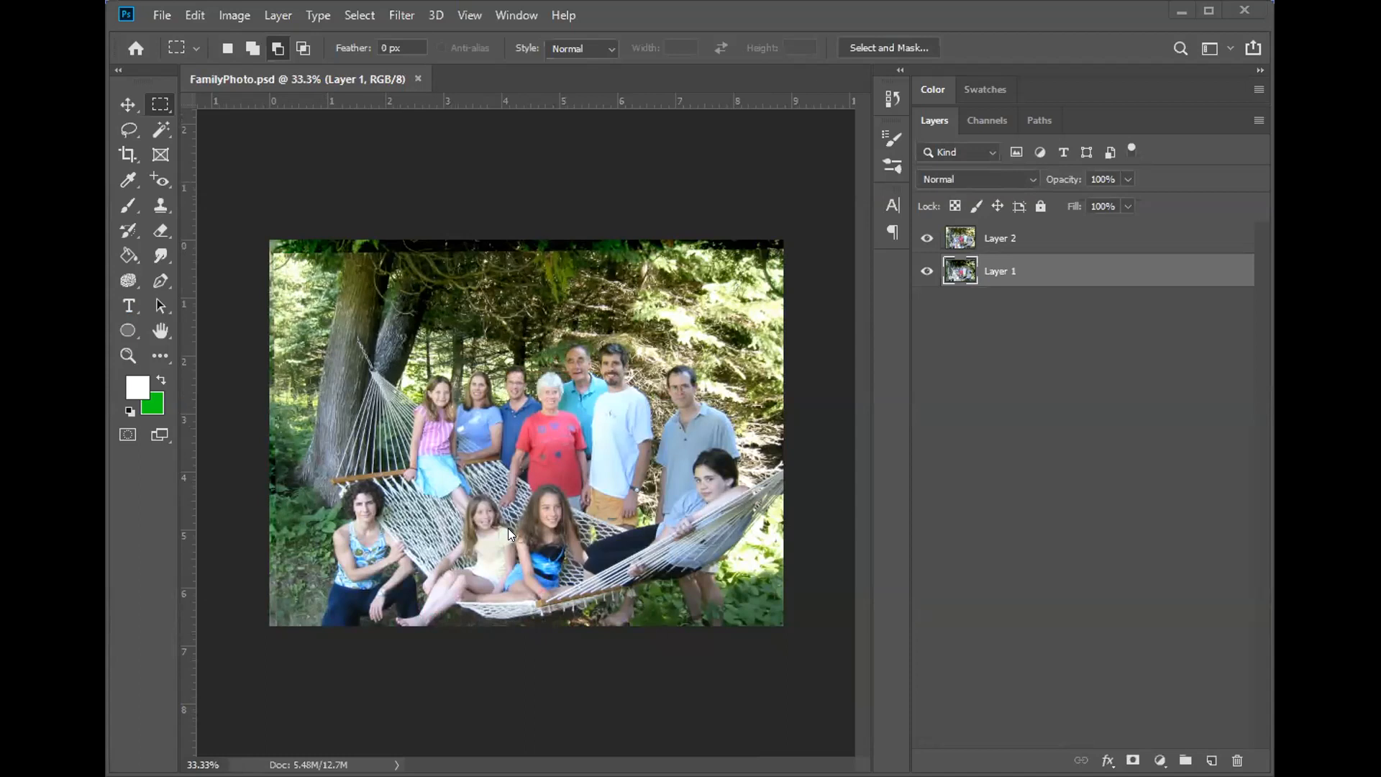
- Hide and reshow Layer 2 in FamilyPhoto.psd repeatedly to compare its group photo with the one on Layer 1
{"action": "left_click", "coordinate": [1024, 238]}
{"action": "left_click", "coordinate": [1015, 262]}
{"action": "left_click", "coordinate": [1016, 241]}
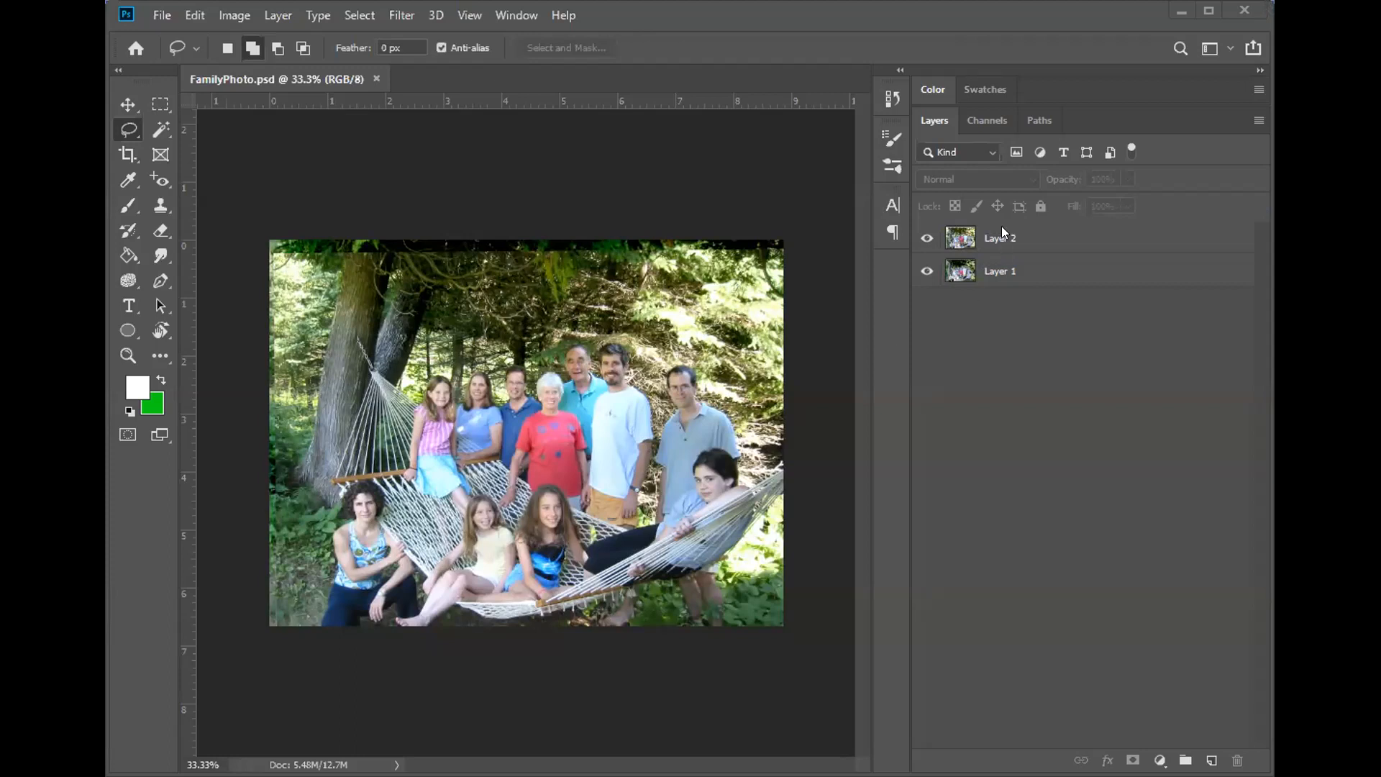
{"action": "left_click", "coordinate": [1001, 272]}
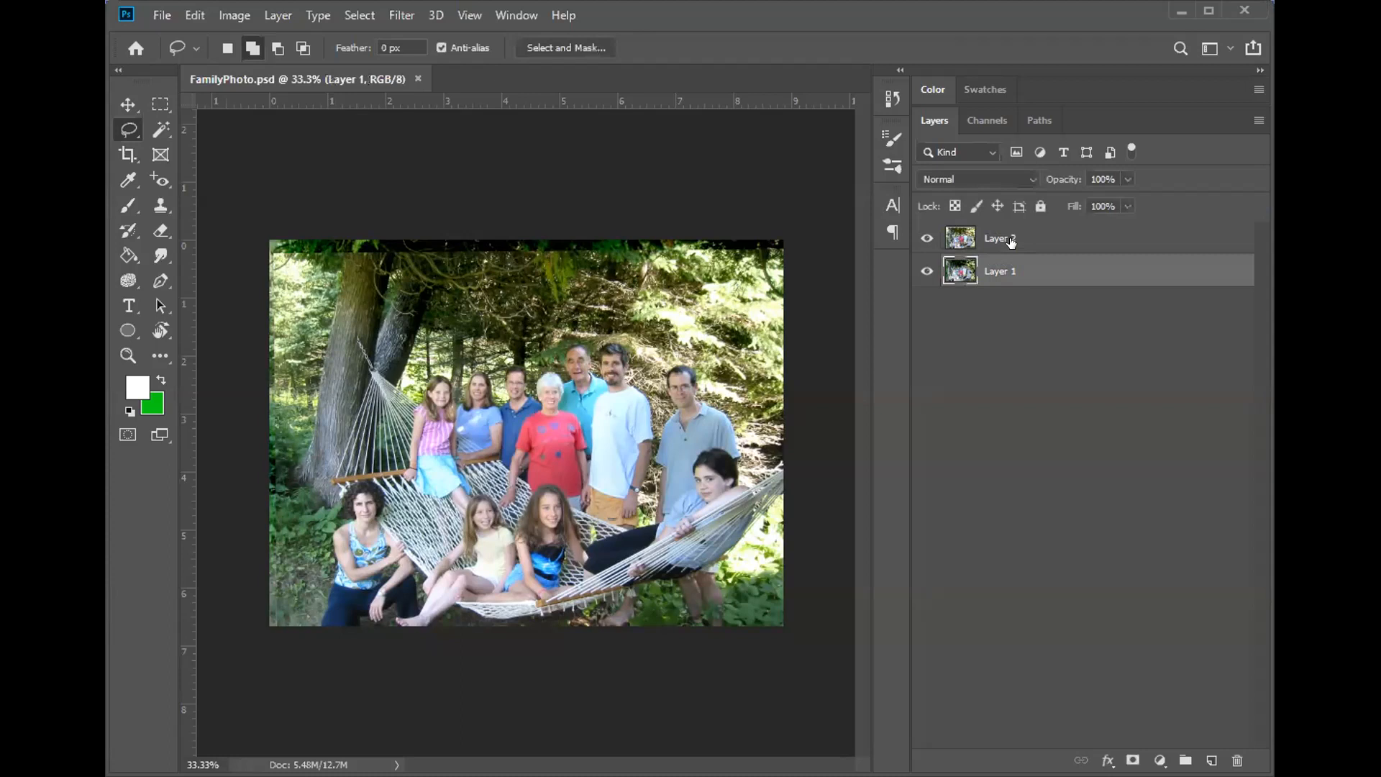
{"action": "left_click", "coordinate": [1011, 241]}
{"action": "left_click", "coordinate": [926, 238]}
{"action": "left_click", "coordinate": [926, 239]}
{"action": "left_click", "coordinate": [926, 240]}
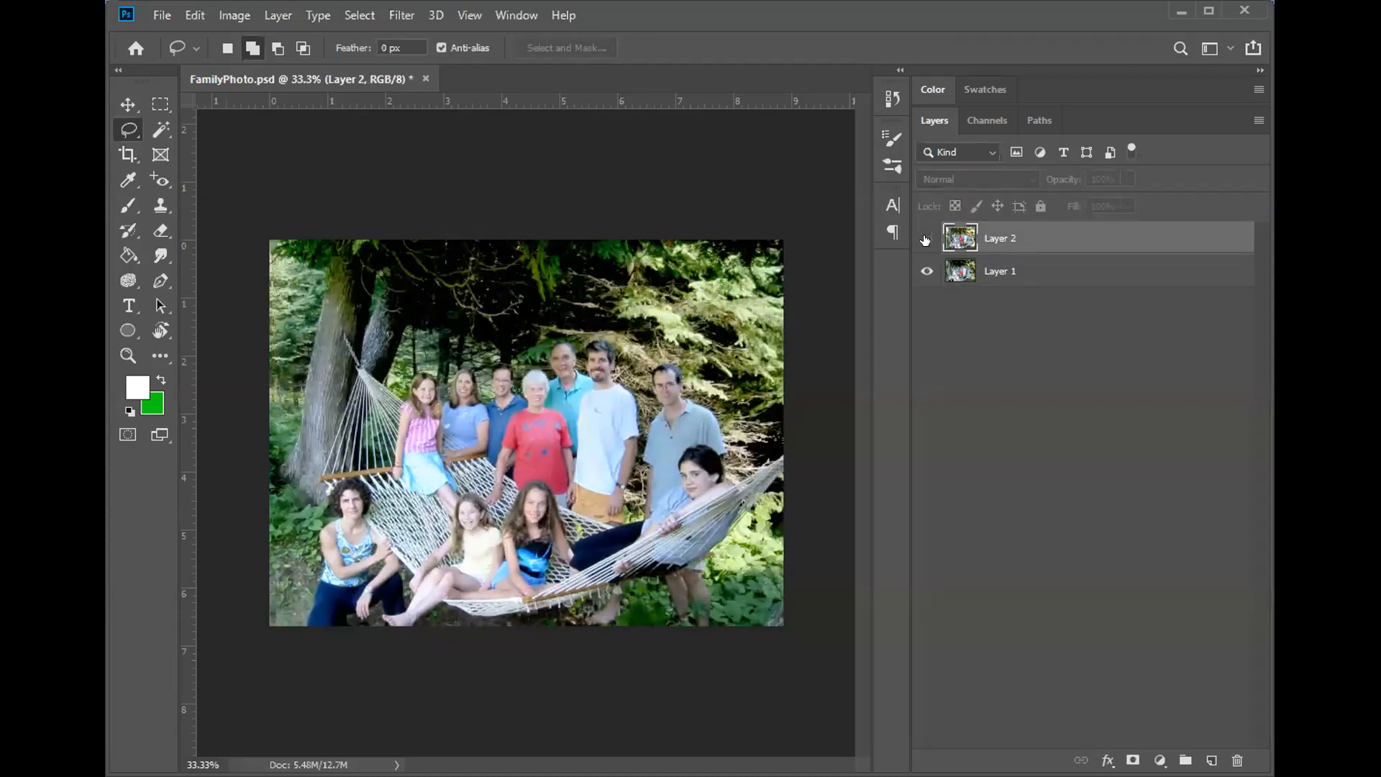
{"action": "left_click", "coordinate": [925, 240]}
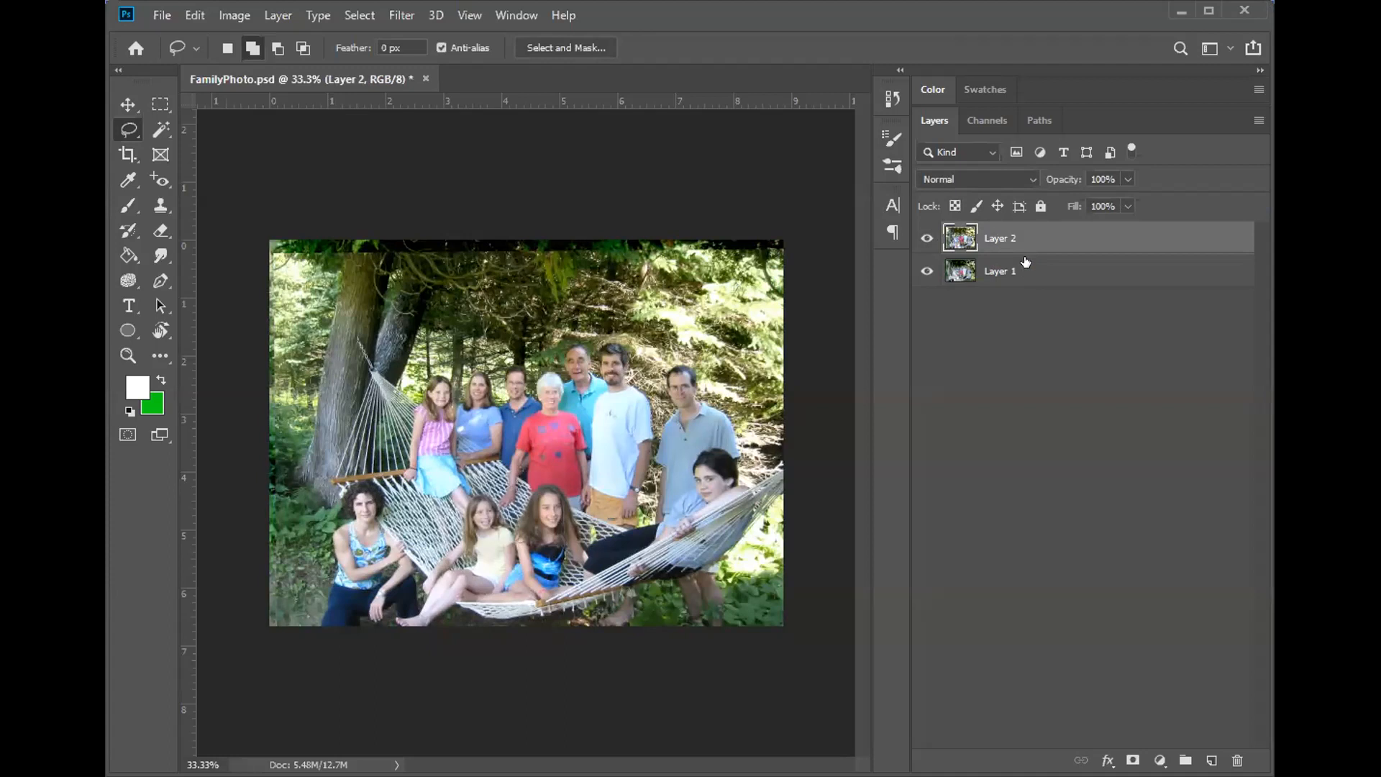
{"action": "left_click", "coordinate": [923, 243]}
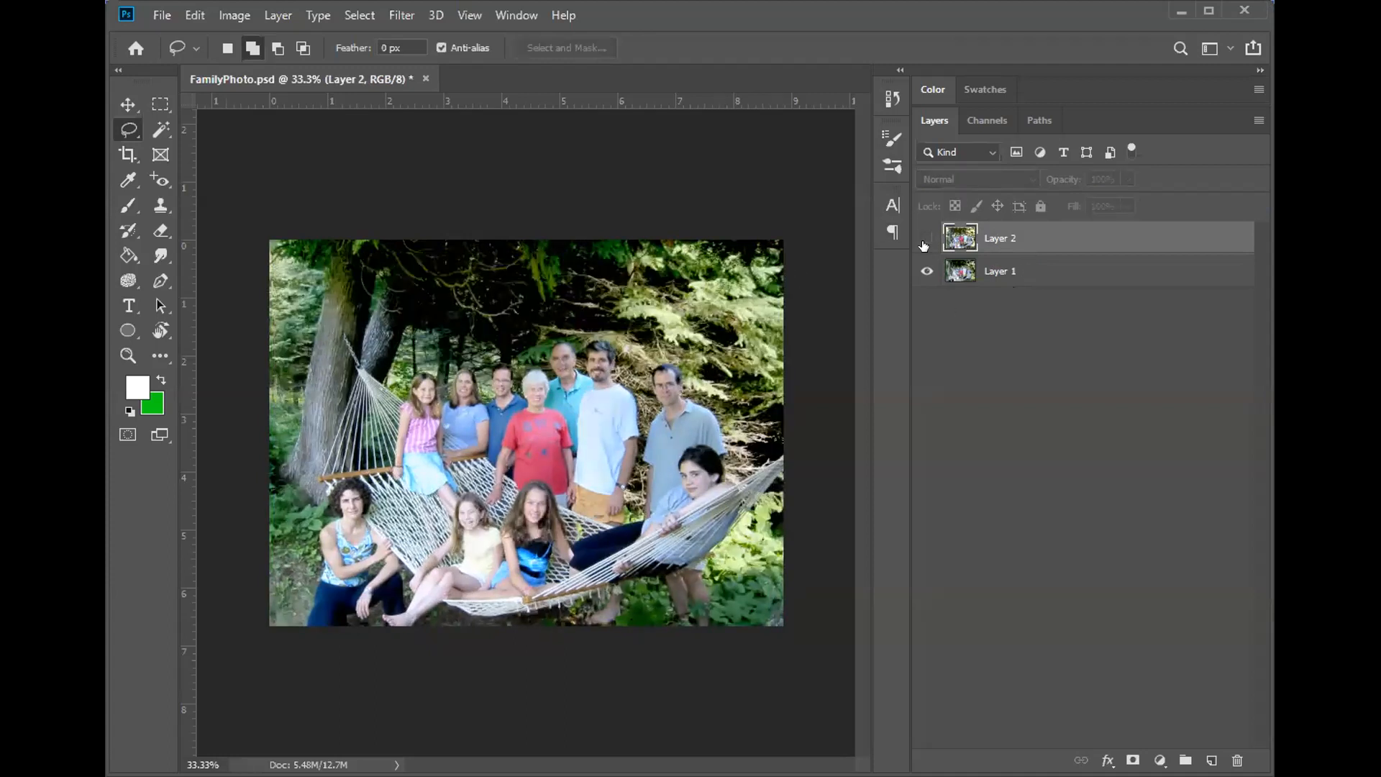
{"action": "left_click", "coordinate": [923, 242]}
{"action": "left_click", "coordinate": [926, 239]}
{"action": "left_click", "coordinate": [927, 238]}
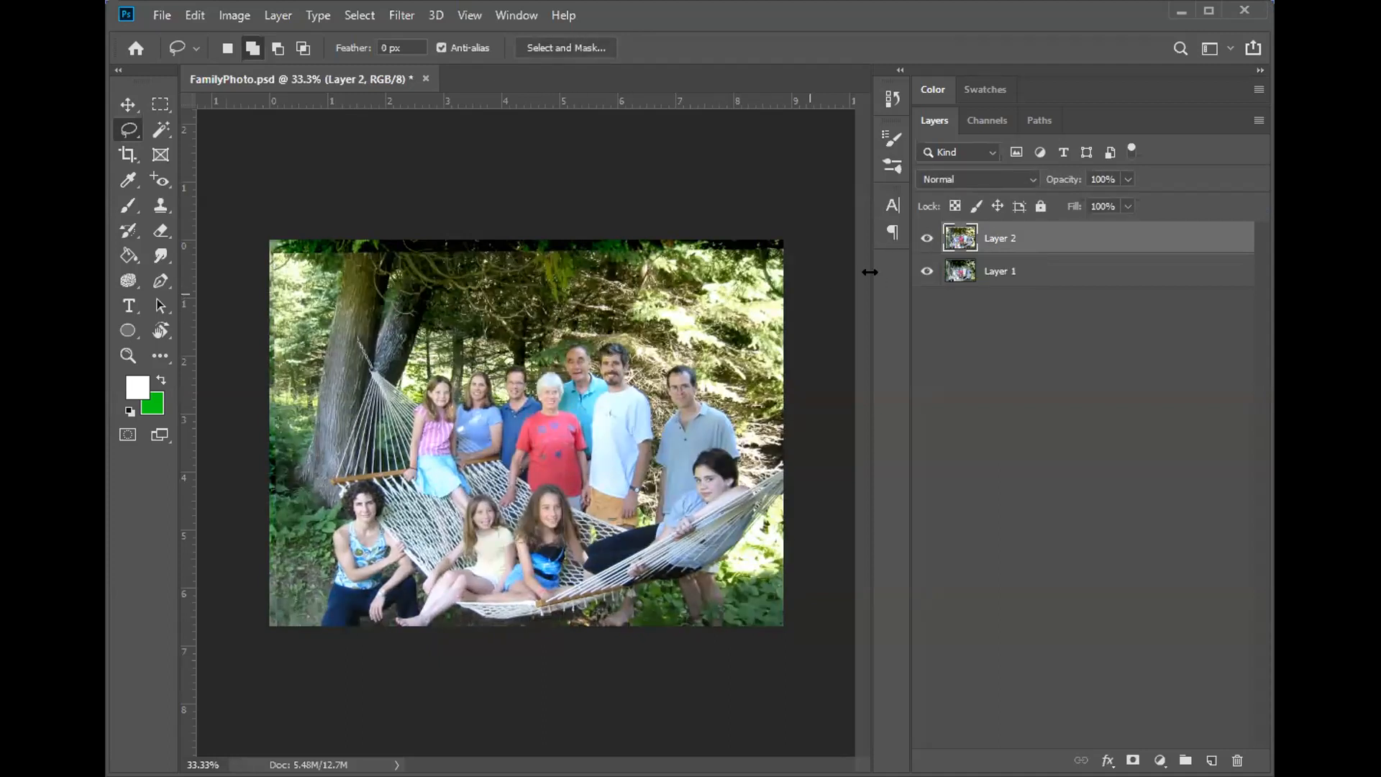
{"action": "left_click", "coordinate": [923, 239]}
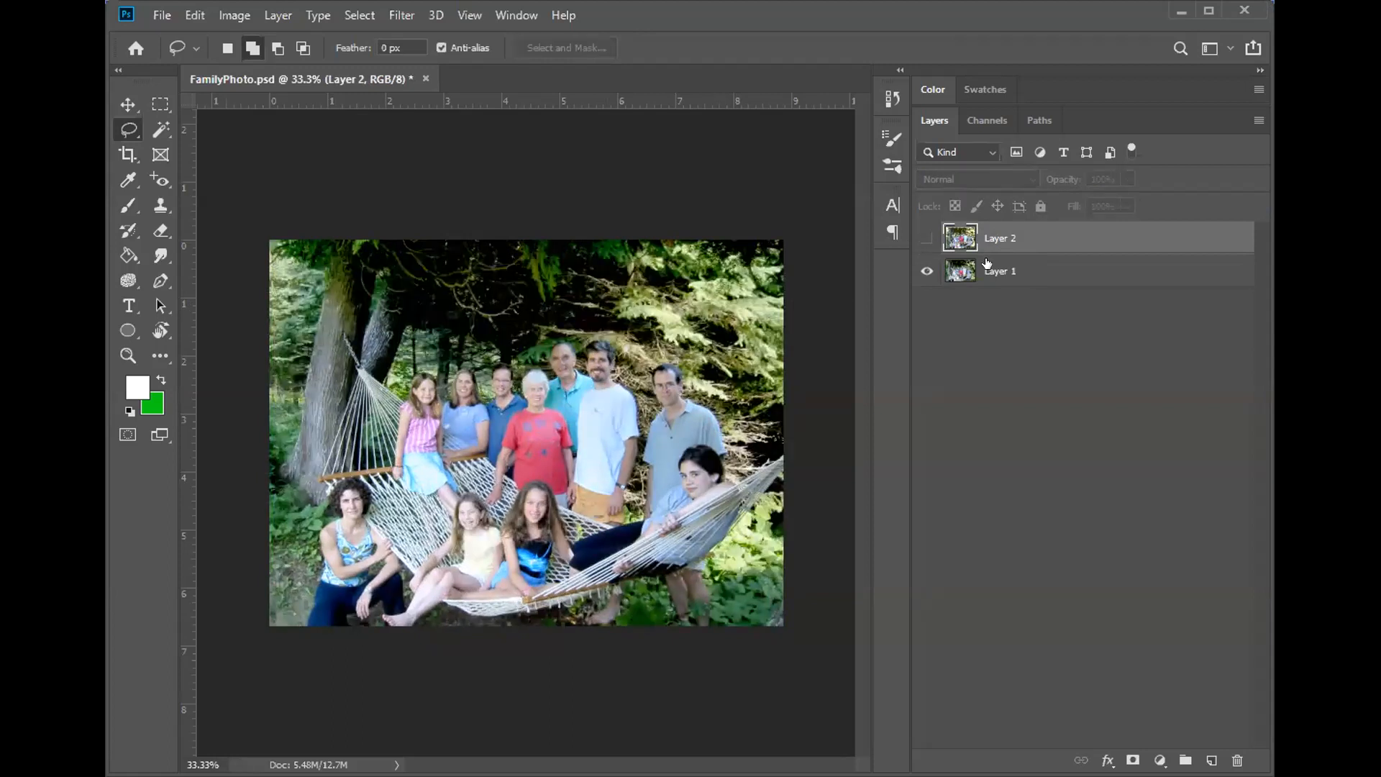
{"action": "left_click", "coordinate": [927, 238]}
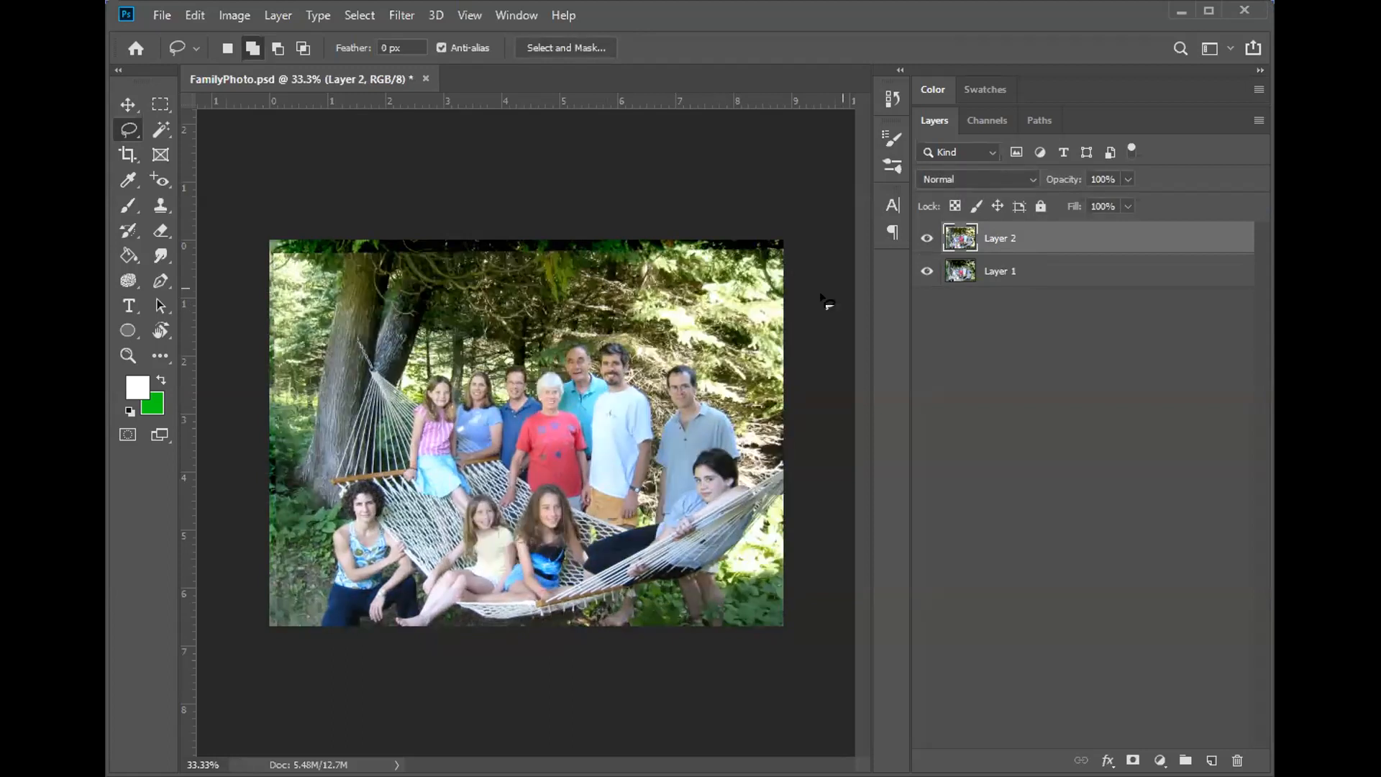
{"action": "left_click", "coordinate": [1071, 274], "text": "shift"}
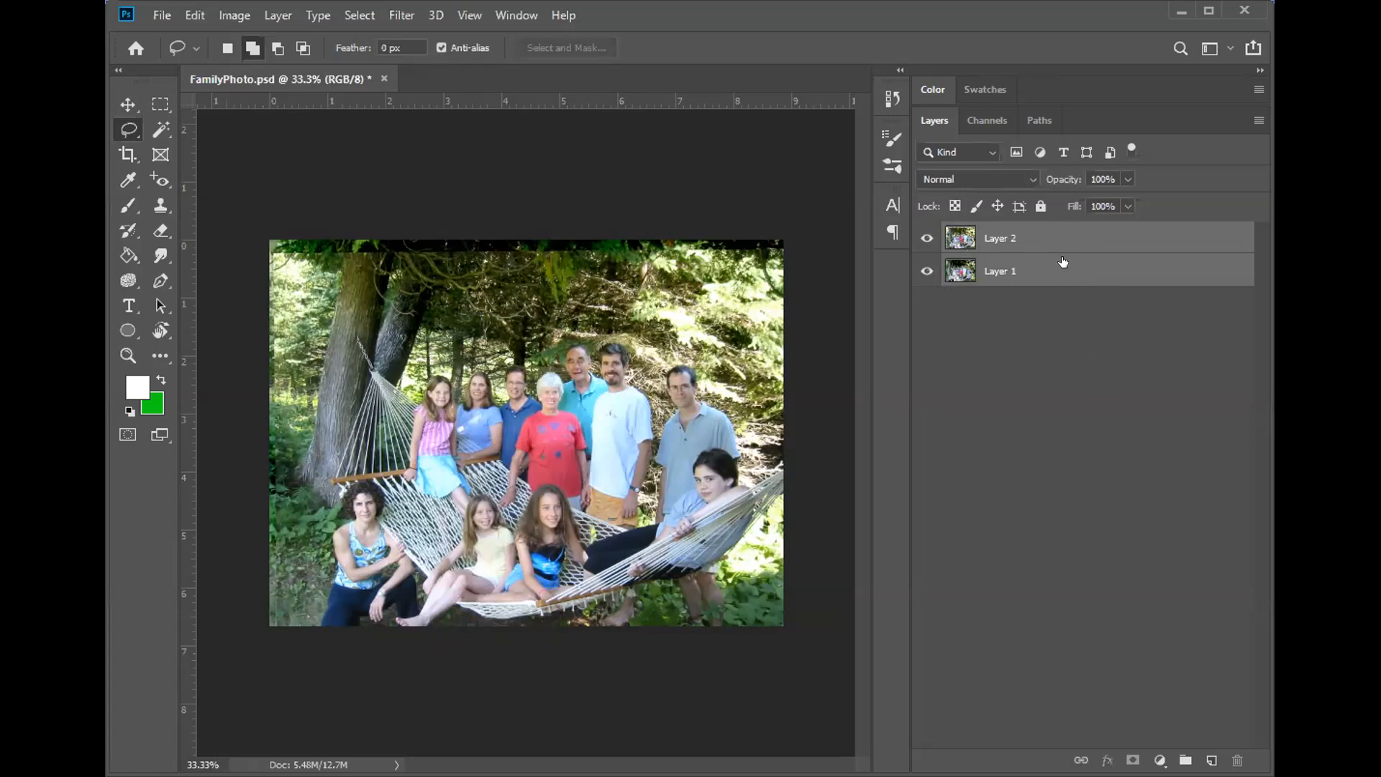
{"action": "left_click", "coordinate": [193, 16]}
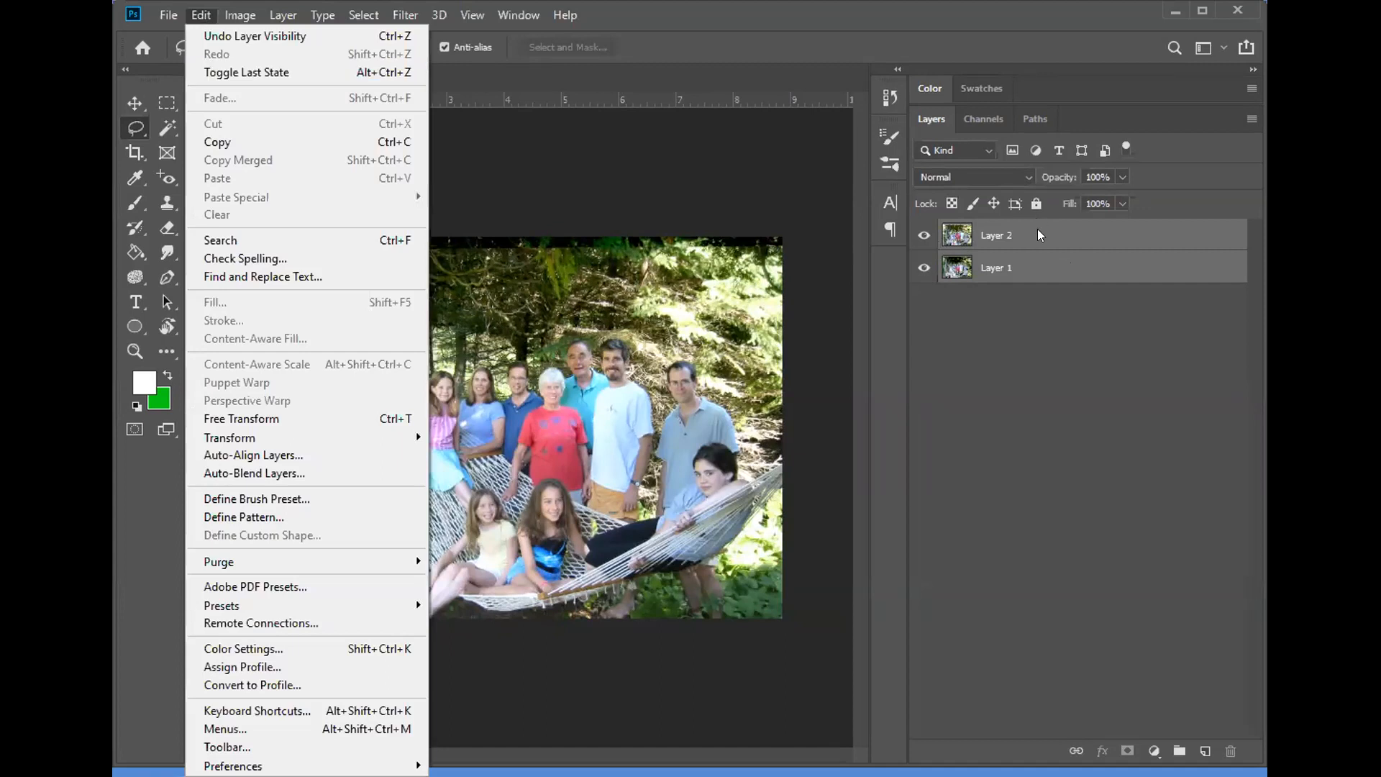
{"action": "left_click", "coordinate": [1031, 319]}
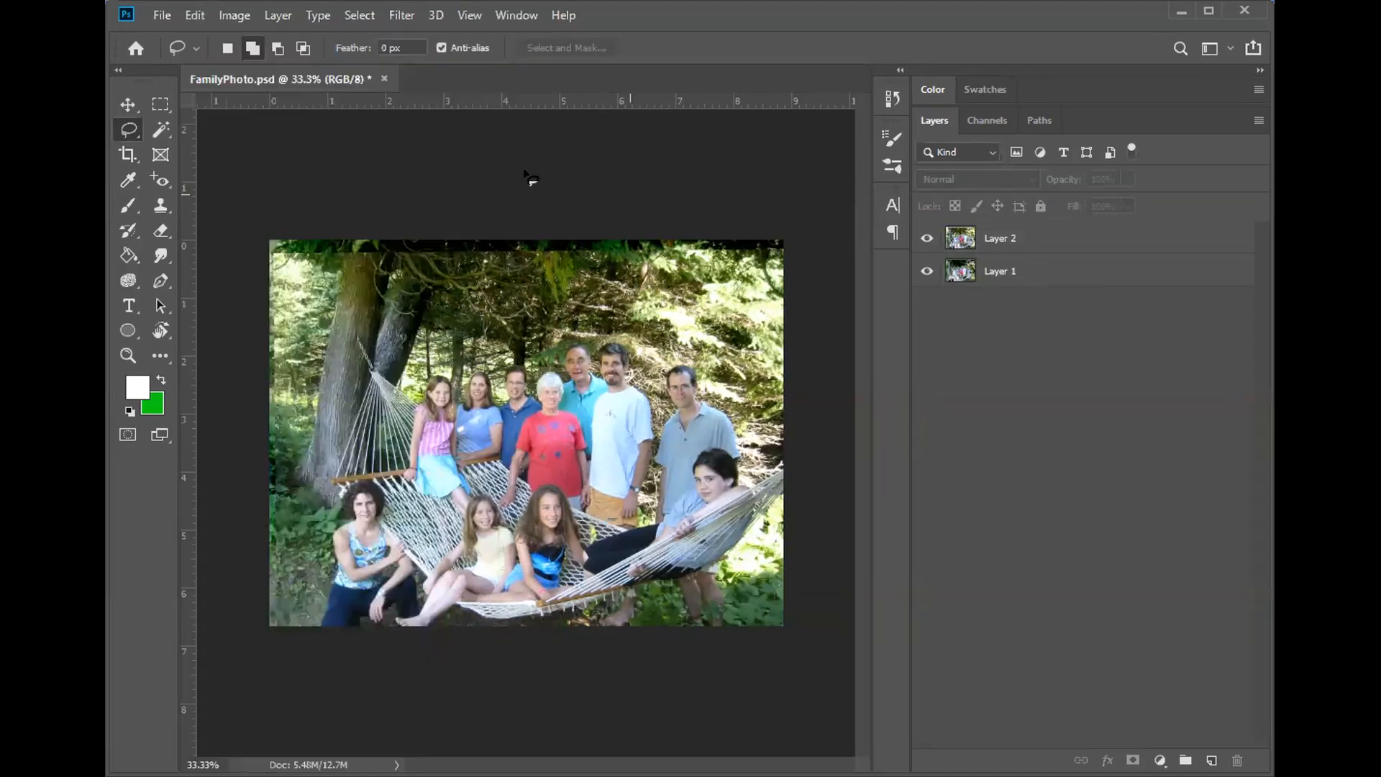
{"action": "left_click", "coordinate": [200, 14]}
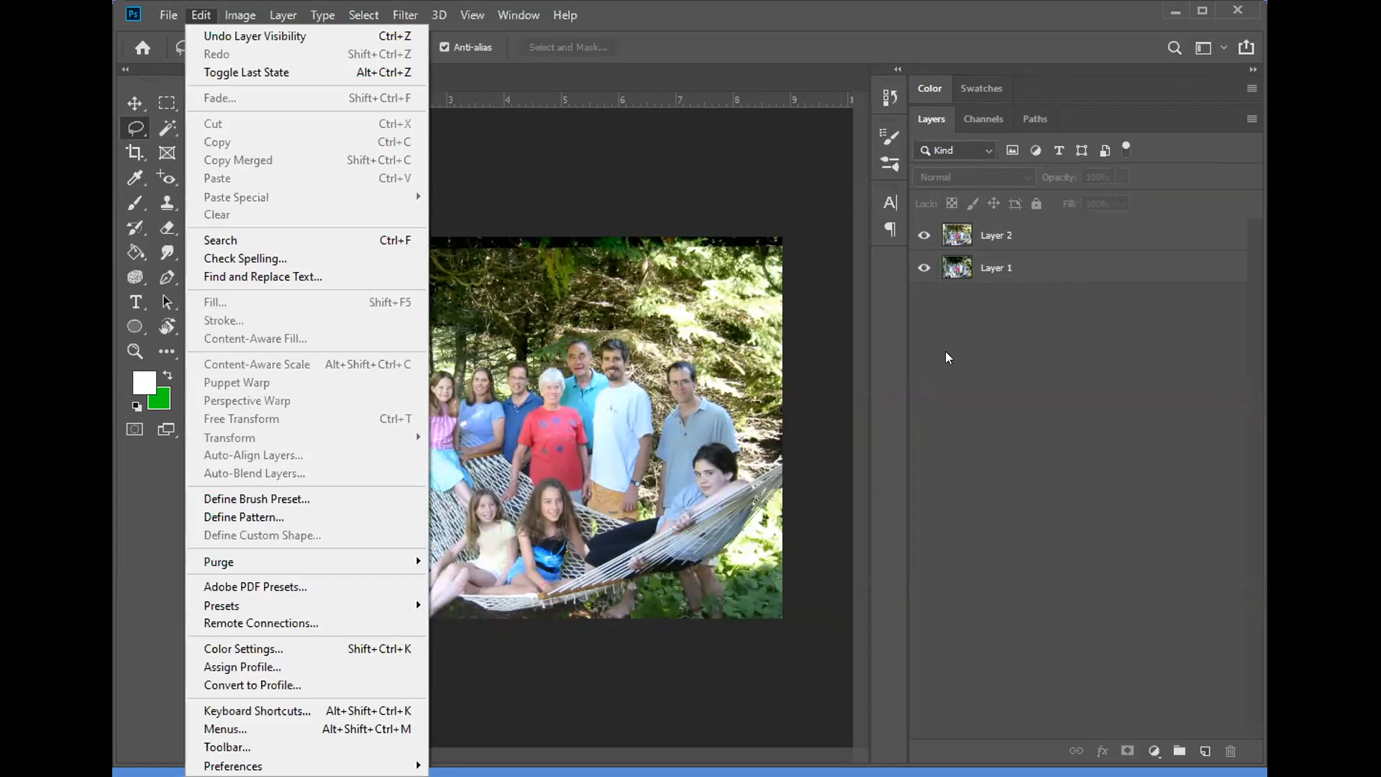
- Select Layer 1 and Layer 2 together and auto-align them with the Auto projection
{"action": "left_click", "coordinate": [1025, 267]}
{"action": "left_click", "coordinate": [1044, 229], "text": "shift"}
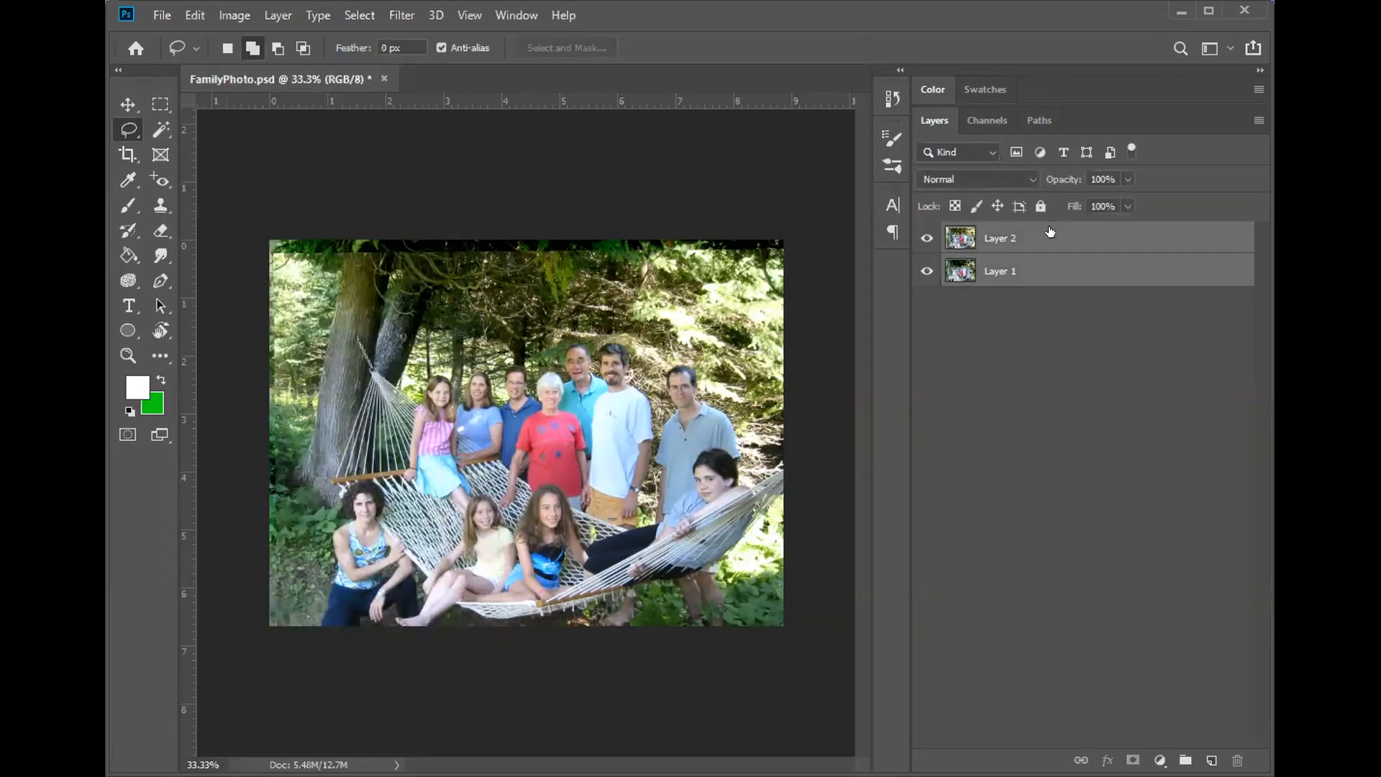
{"action": "left_click", "coordinate": [192, 15]}
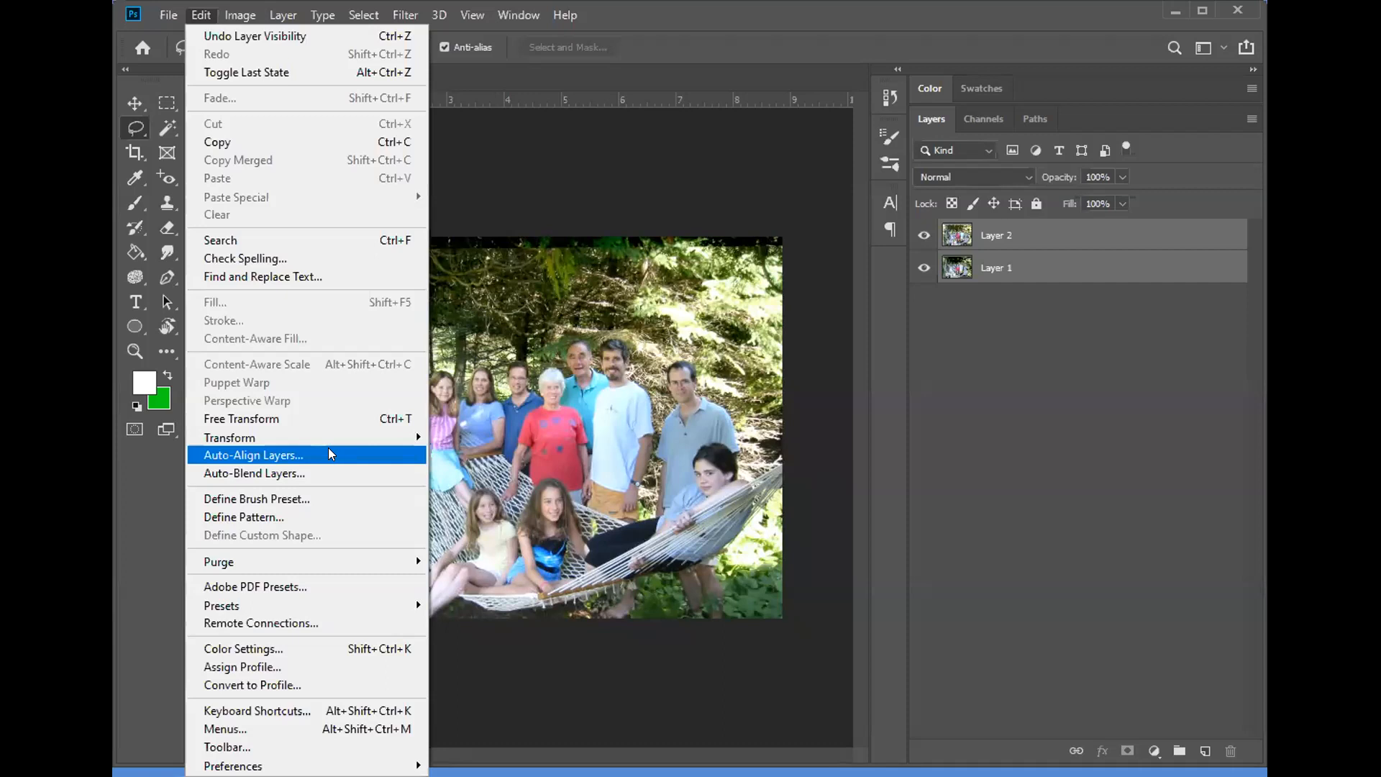
{"action": "left_click", "coordinate": [283, 453]}
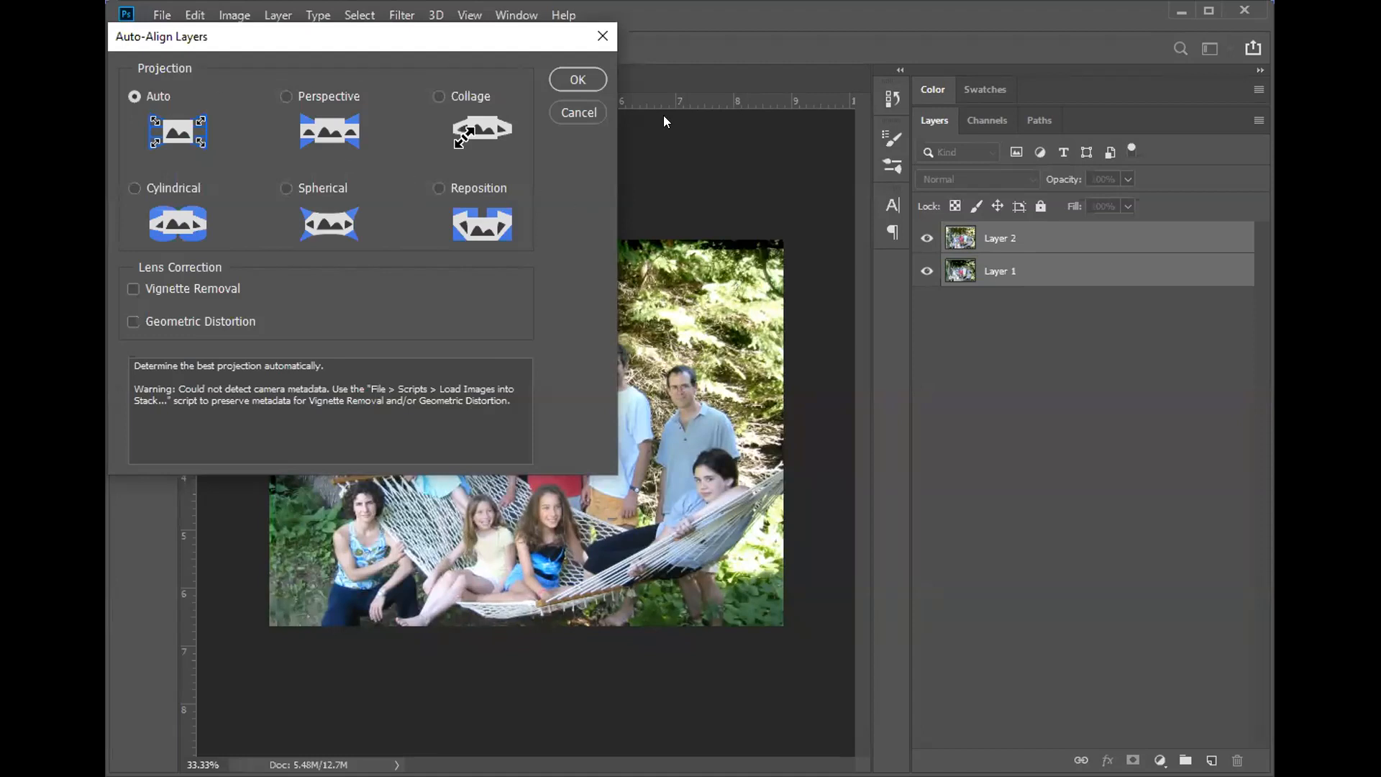
{"action": "left_click", "coordinate": [592, 78]}
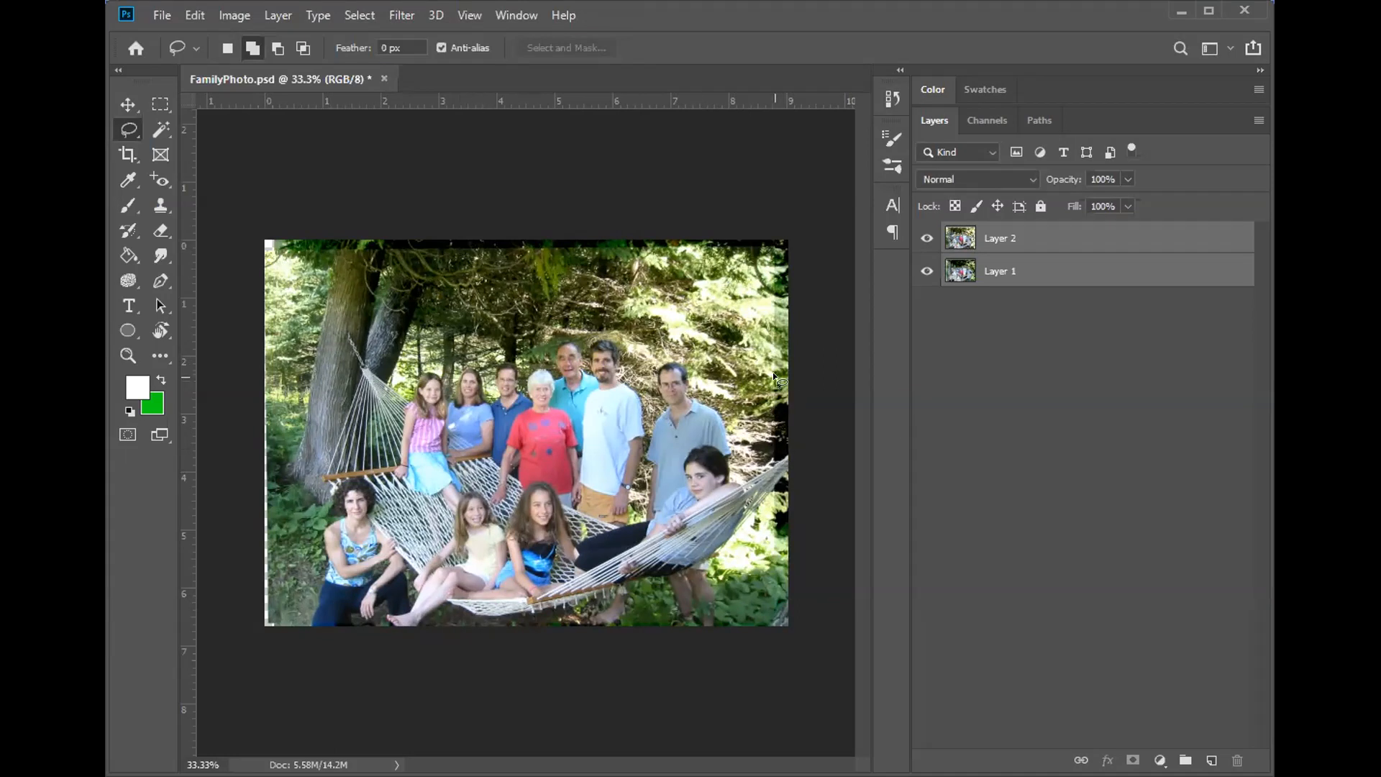
- Hide and reshow Layer 2 several times to check how well the two aligned group photos match
{"action": "left_click", "coordinate": [923, 238]}
{"action": "left_click", "coordinate": [922, 239]}
{"action": "left_click", "coordinate": [923, 239]}
{"action": "left_click", "coordinate": [922, 238]}
{"action": "left_click", "coordinate": [923, 239]}
{"action": "left_click", "coordinate": [922, 239]}
{"action": "left_click", "coordinate": [923, 239]}
{"action": "left_click", "coordinate": [922, 239]}
{"action": "left_click", "coordinate": [923, 240]}
{"action": "left_click", "coordinate": [922, 240]}
- On Layer 2, erase the face of the man in the turquoise polo shirt with a 15 px soft round eraser to reveal Layer 1
{"action": "left_click", "coordinate": [128, 354]}
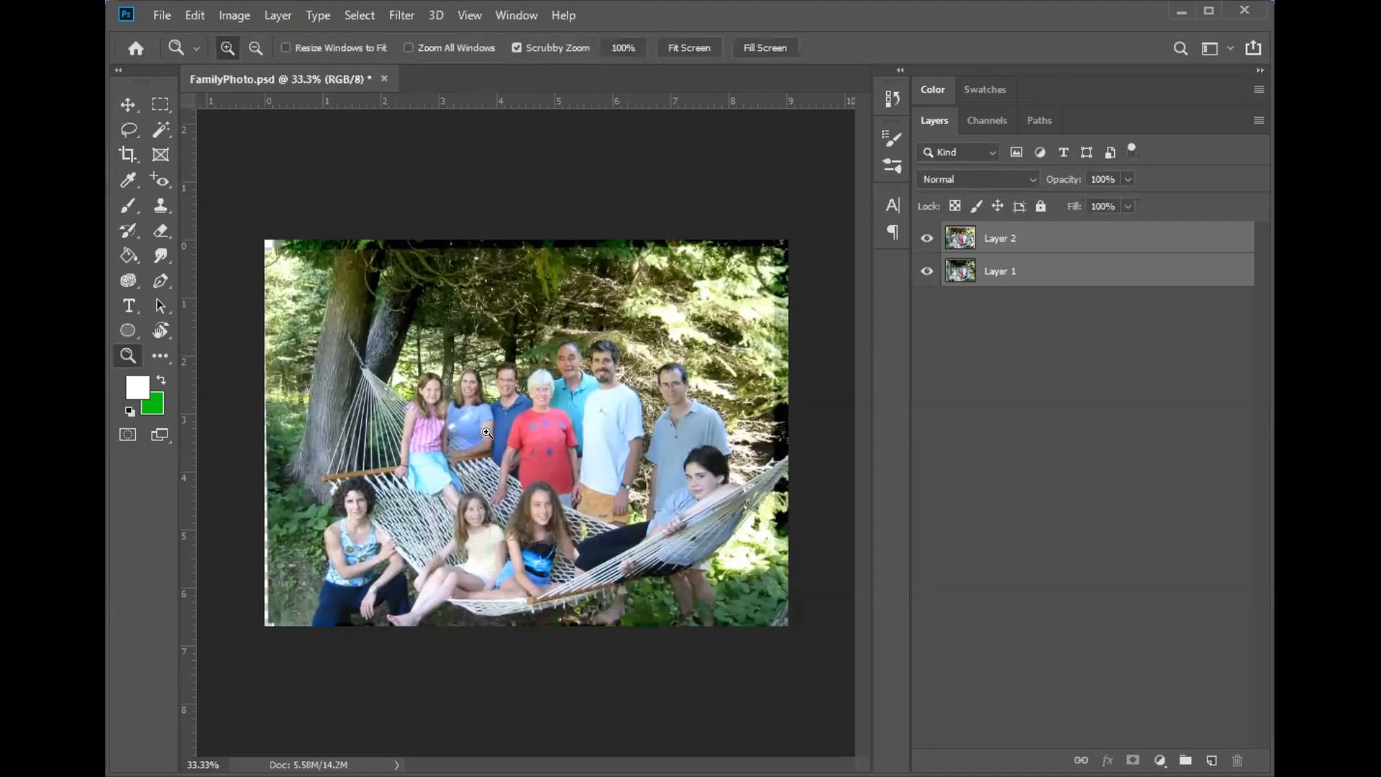
{"action": "left_click", "coordinate": [565, 367]}
{"action": "left_click", "coordinate": [566, 310]}
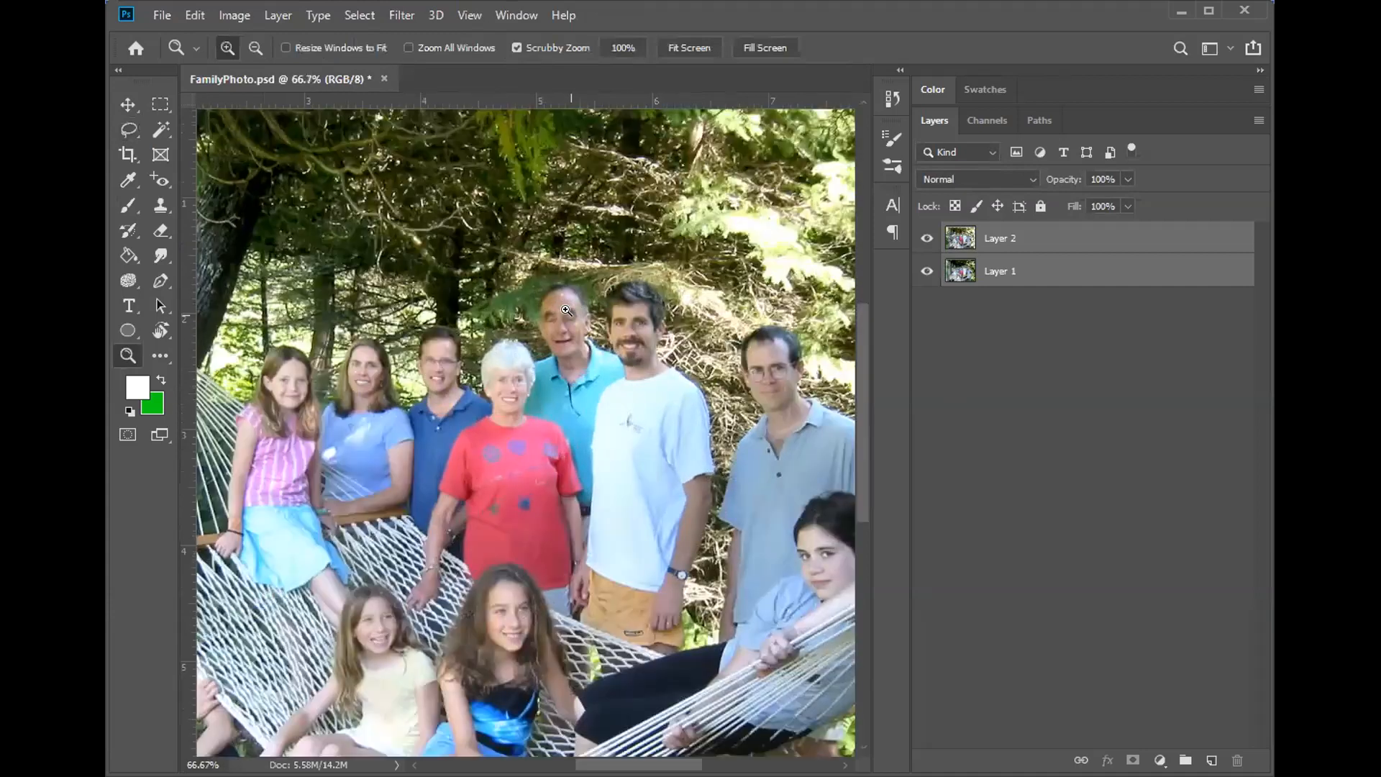
{"action": "double_click", "coordinate": [570, 317]}
{"action": "left_click", "coordinate": [1010, 241]}
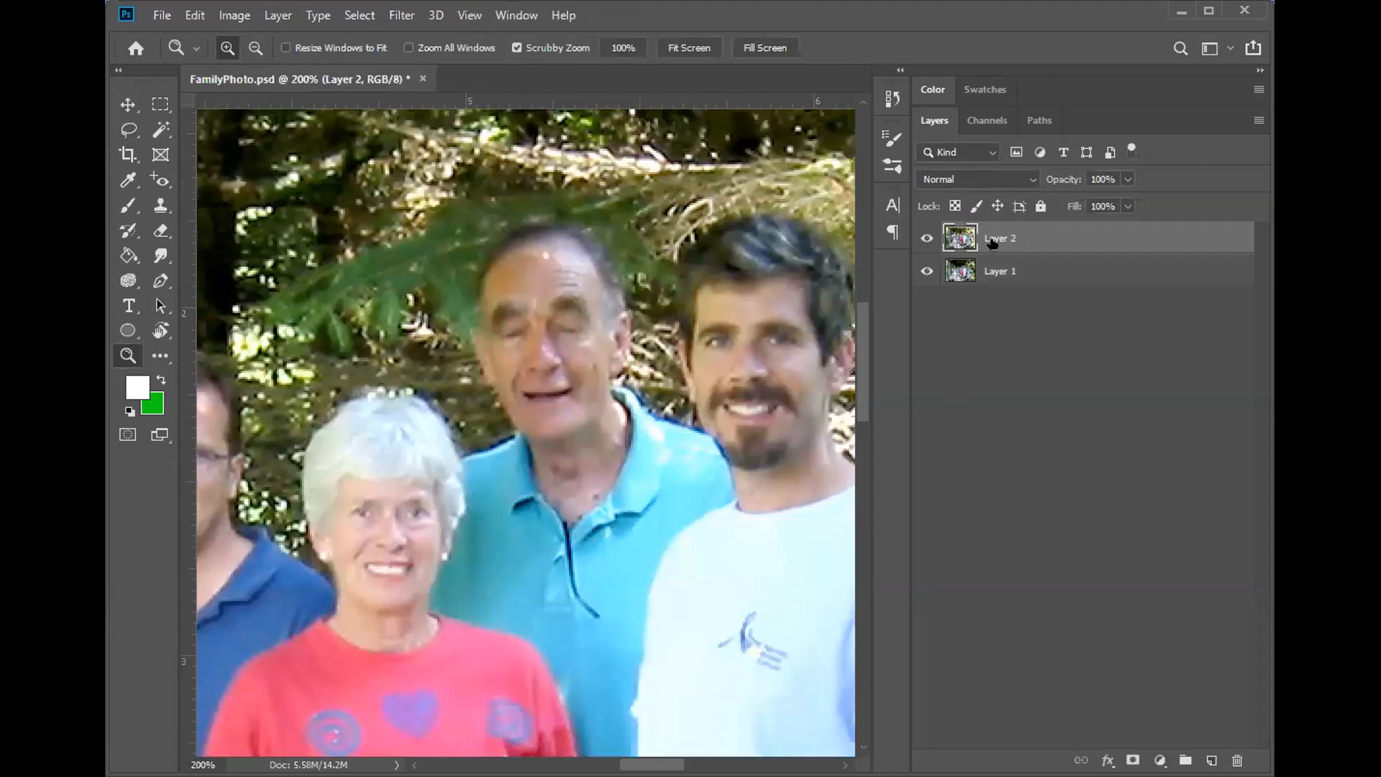
{"action": "left_click", "coordinate": [156, 226]}
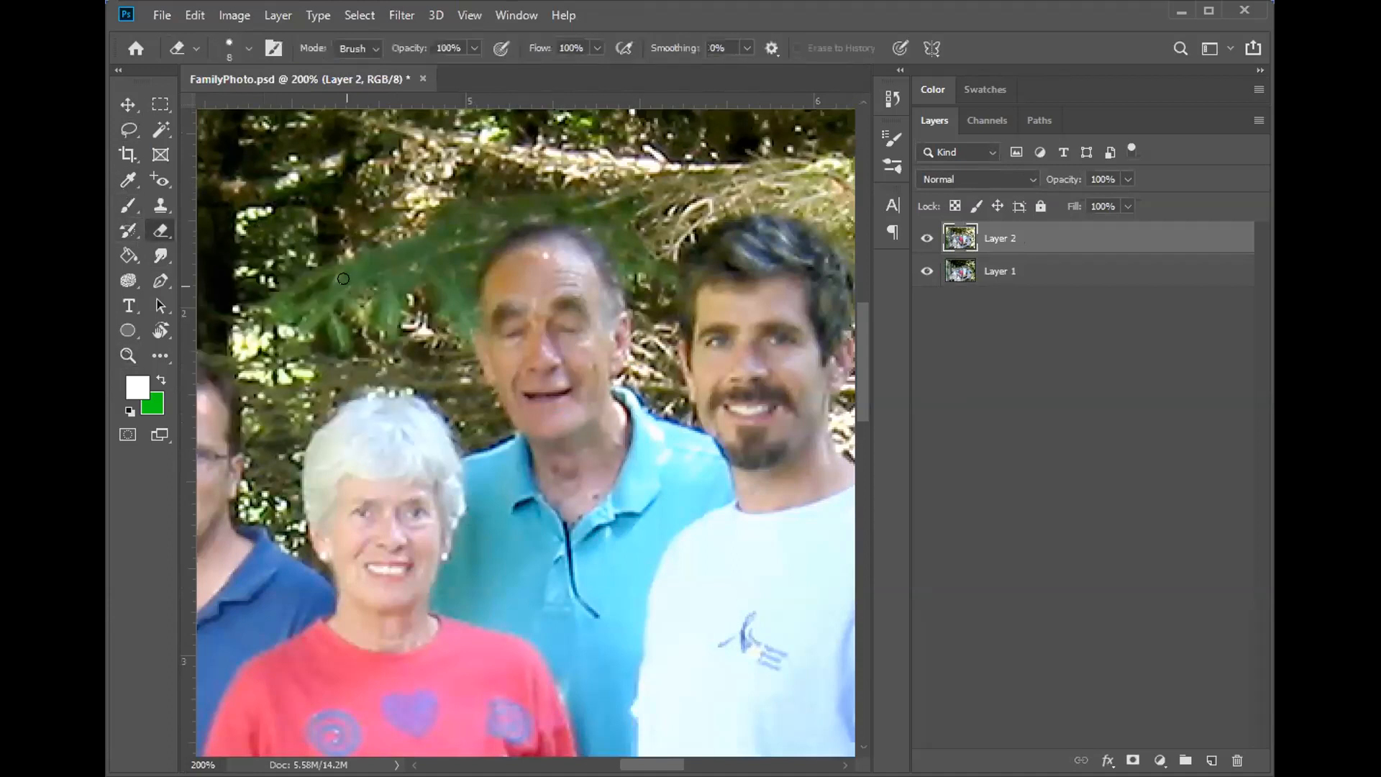
{"action": "left_click", "coordinate": [246, 46]}
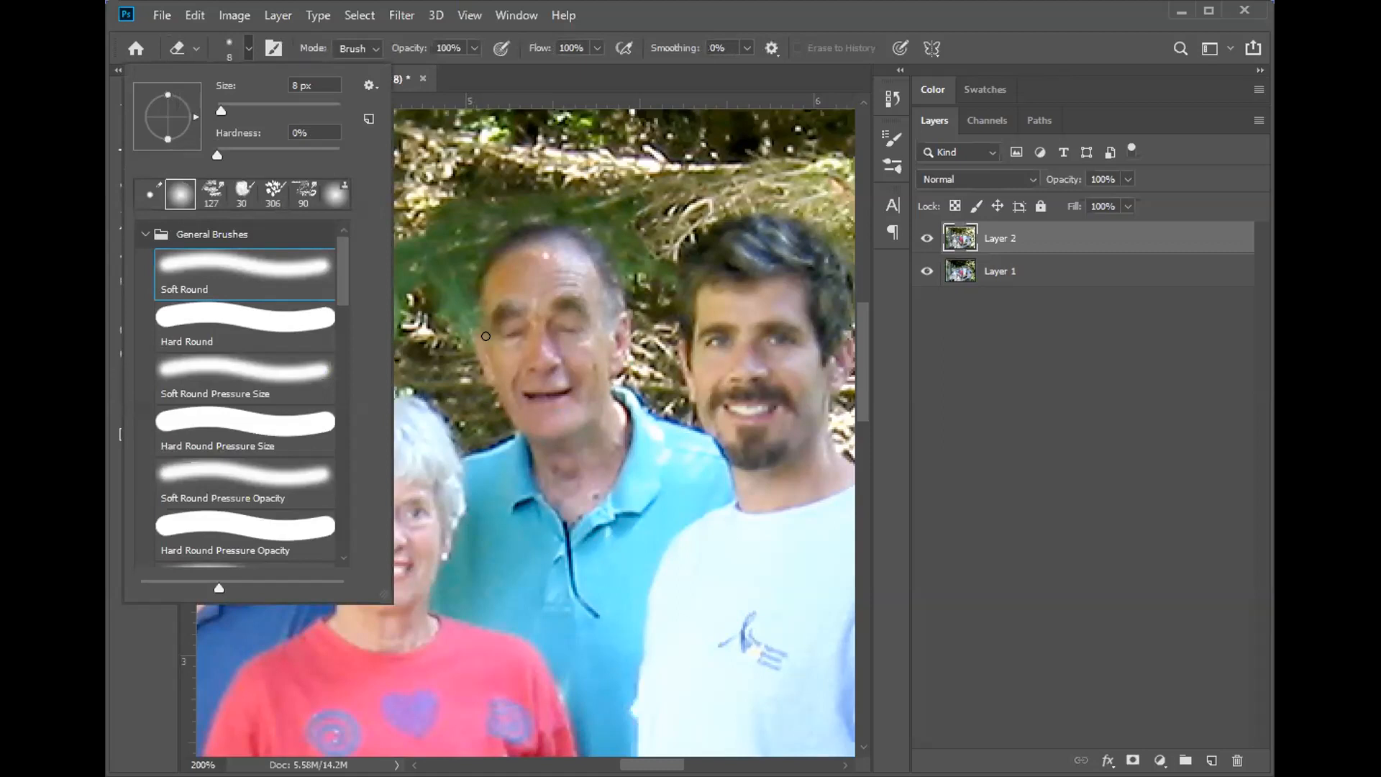
{"action": "left_click", "coordinate": [486, 283]}
{"action": "key", "text": "bracketright"}
{"action": "key", "text": "bracketright"}
{"action": "key", "text": "bracketleft"}
{"action": "key", "text": "bracketleft"}
{"action": "key", "text": "bracketright"}
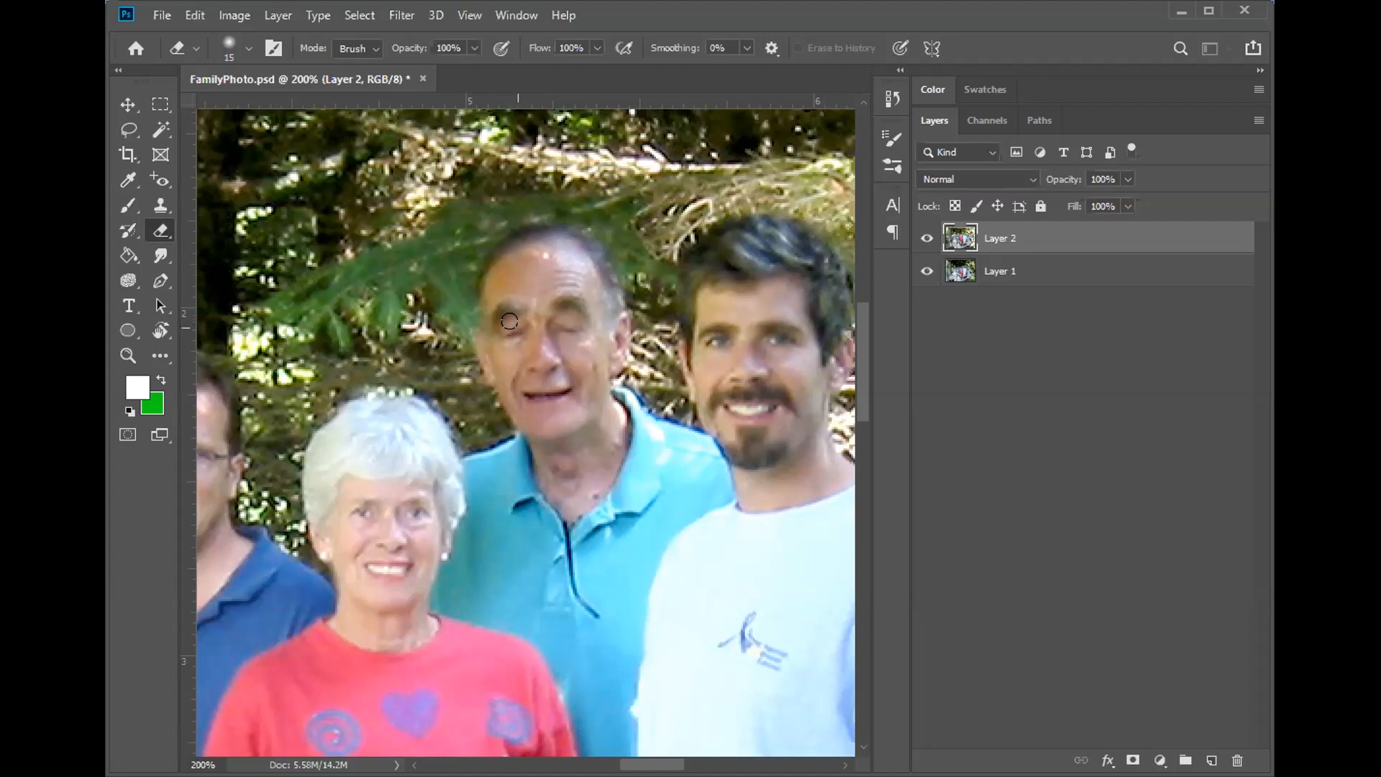
{"action": "mouse_move", "coordinate": [508, 322]}
{"action": "left_mouse_down"}
{"action": "mouse_move", "coordinate": [531, 338]}
{"action": "mouse_move", "coordinate": [518, 320]}
{"action": "mouse_move", "coordinate": [505, 321]}
{"action": "mouse_move", "coordinate": [552, 382]}
{"action": "mouse_move", "coordinate": [552, 318]}
{"action": "mouse_move", "coordinate": [569, 316]}
{"action": "mouse_move", "coordinate": [564, 335]}
{"action": "mouse_move", "coordinate": [581, 322]}
{"action": "mouse_move", "coordinate": [557, 310]}
{"action": "mouse_move", "coordinate": [632, 274]}
{"action": "mouse_move", "coordinate": [616, 394]}
{"action": "mouse_move", "coordinate": [566, 350]}
{"action": "mouse_move", "coordinate": [494, 326]}
{"action": "mouse_move", "coordinate": [516, 305]}
{"action": "mouse_move", "coordinate": [500, 332]}
{"action": "mouse_move", "coordinate": [486, 316]}
{"action": "mouse_move", "coordinate": [521, 303]}
{"action": "mouse_move", "coordinate": [525, 326]}
{"action": "mouse_move", "coordinate": [555, 309]}
{"action": "mouse_move", "coordinate": [549, 292]}
{"action": "mouse_move", "coordinate": [566, 321]}
{"action": "mouse_move", "coordinate": [569, 297]}
{"action": "mouse_move", "coordinate": [553, 334]}
{"action": "mouse_move", "coordinate": [552, 306]}
{"action": "mouse_move", "coordinate": [565, 354]}
{"action": "mouse_move", "coordinate": [523, 312]}
{"action": "mouse_move", "coordinate": [518, 367]}
{"action": "mouse_move", "coordinate": [506, 322]}
{"action": "mouse_move", "coordinate": [505, 374]}
{"action": "mouse_move", "coordinate": [492, 324]}
{"action": "mouse_move", "coordinate": [507, 402]}
{"action": "mouse_move", "coordinate": [549, 414]}
{"action": "mouse_move", "coordinate": [570, 394]}
{"action": "mouse_move", "coordinate": [503, 383]}
{"action": "mouse_move", "coordinate": [561, 370]}
{"action": "mouse_move", "coordinate": [519, 400]}
{"action": "mouse_move", "coordinate": [578, 399]}
{"action": "mouse_move", "coordinate": [540, 413]}
{"action": "mouse_move", "coordinate": [581, 394]}
{"action": "mouse_move", "coordinate": [593, 294]}
{"action": "mouse_move", "coordinate": [581, 337]}
{"action": "mouse_move", "coordinate": [563, 275]}
{"action": "mouse_move", "coordinate": [479, 278]}
{"action": "mouse_move", "coordinate": [488, 257]}
{"action": "mouse_move", "coordinate": [554, 232]}
{"action": "mouse_move", "coordinate": [579, 270]}
{"action": "mouse_move", "coordinate": [492, 263]}
{"action": "mouse_move", "coordinate": [479, 353]}
{"action": "mouse_move", "coordinate": [499, 274]}
{"action": "mouse_move", "coordinate": [555, 227]}
{"action": "mouse_move", "coordinate": [613, 284]}
{"action": "mouse_move", "coordinate": [598, 255]}
{"action": "mouse_move", "coordinate": [514, 229]}
{"action": "mouse_move", "coordinate": [481, 264]}
{"action": "mouse_move", "coordinate": [600, 273]}
{"action": "mouse_move", "coordinate": [616, 356]}
{"action": "mouse_move", "coordinate": [612, 312]}
{"action": "mouse_move", "coordinate": [578, 404]}
{"action": "mouse_move", "coordinate": [515, 415]}
{"action": "mouse_move", "coordinate": [474, 311]}
{"action": "left_mouse_up"}
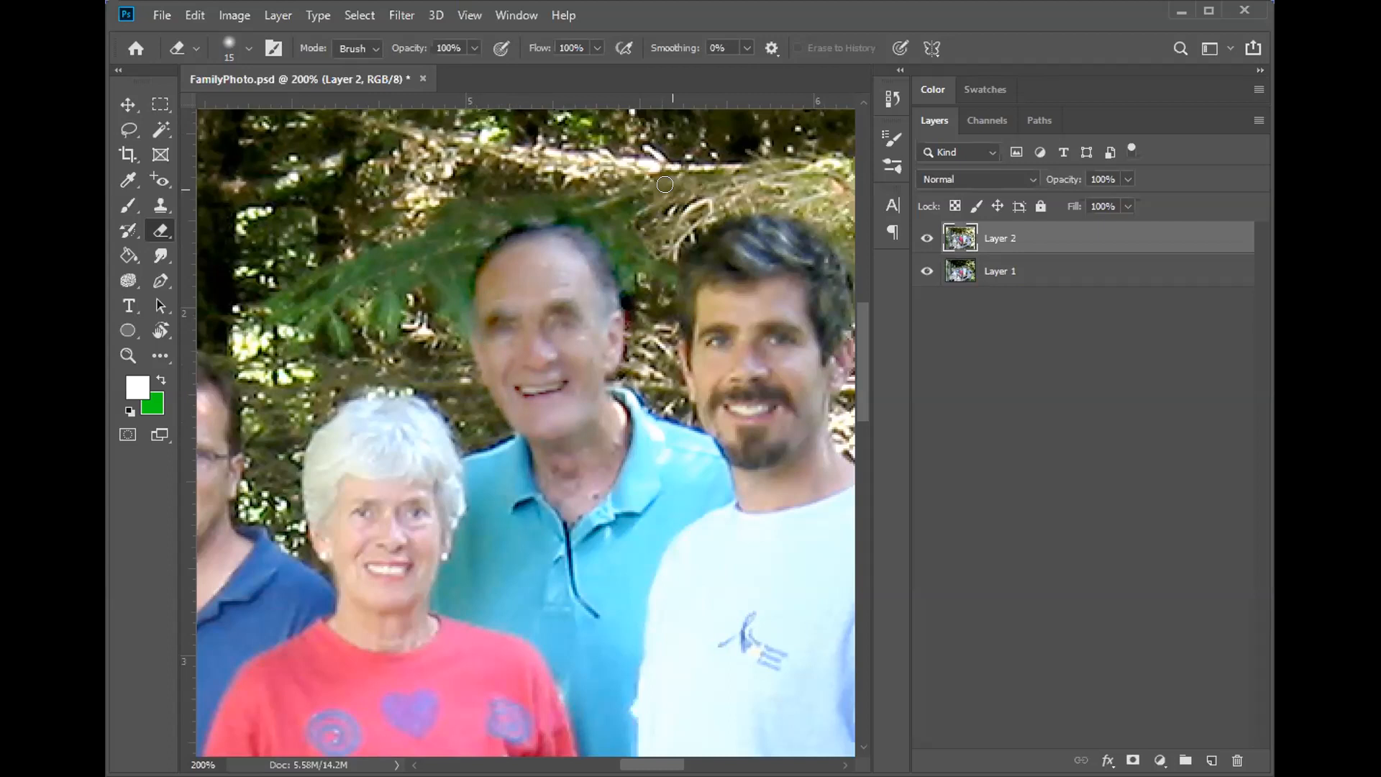
- Erase the faces of the two girls sitting at the front of the hammock on Layer 2 with a 25 px soft eraser
{"action": "left_click_drag", "start_coordinate": [856, 329], "coordinate": [847, 489]}
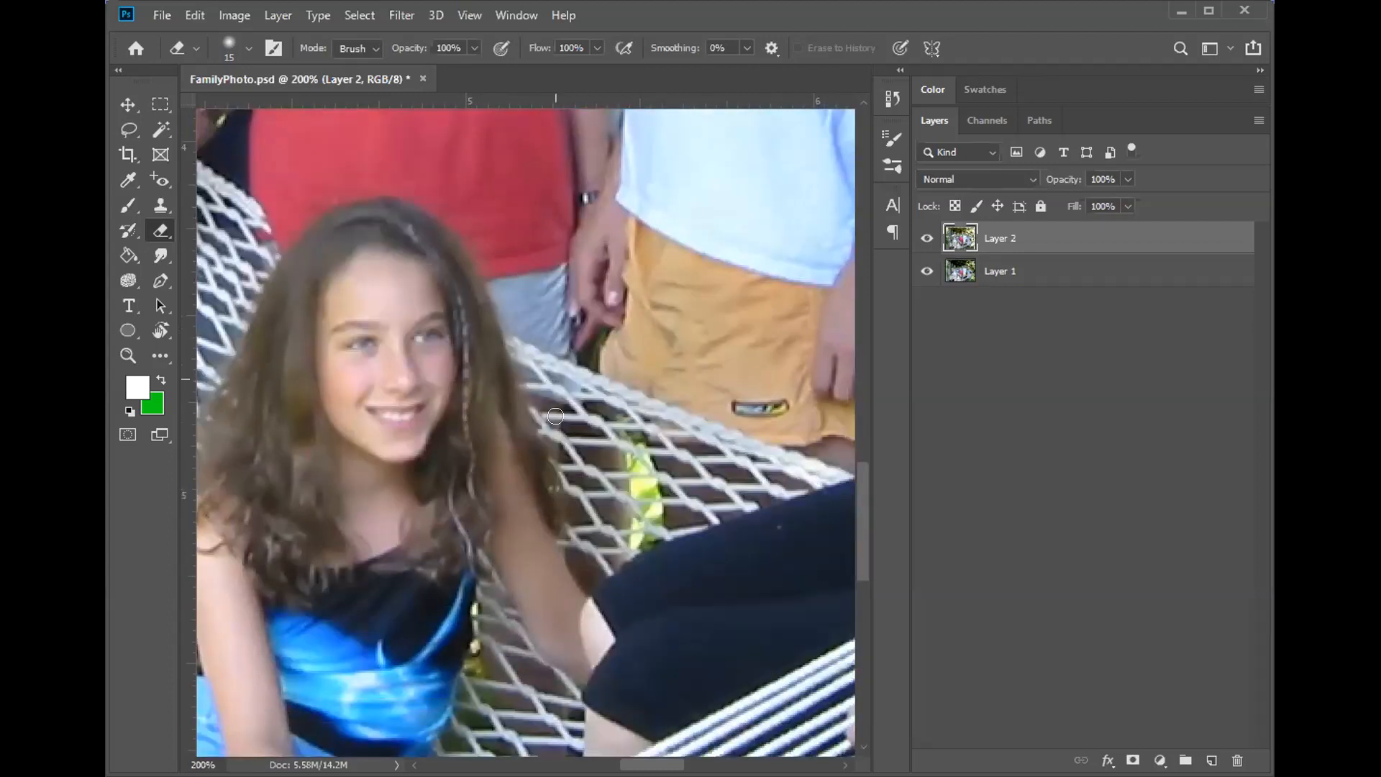
{"action": "left_click_drag", "start_coordinate": [652, 764], "coordinate": [618, 764]}
{"action": "key", "text": "z"}
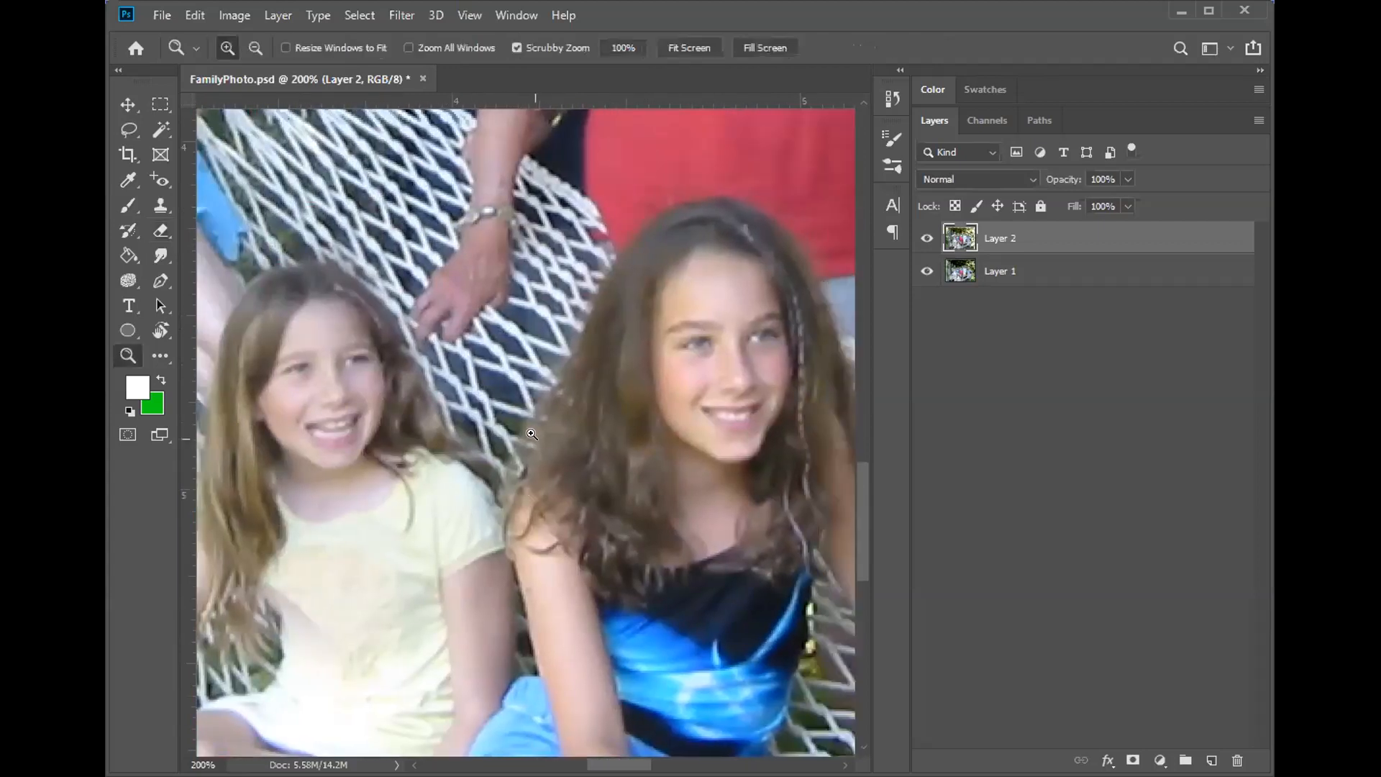
{"action": "left_click", "coordinate": [515, 371], "text": "alt"}
{"action": "left_click", "coordinate": [516, 370], "text": "alt"}
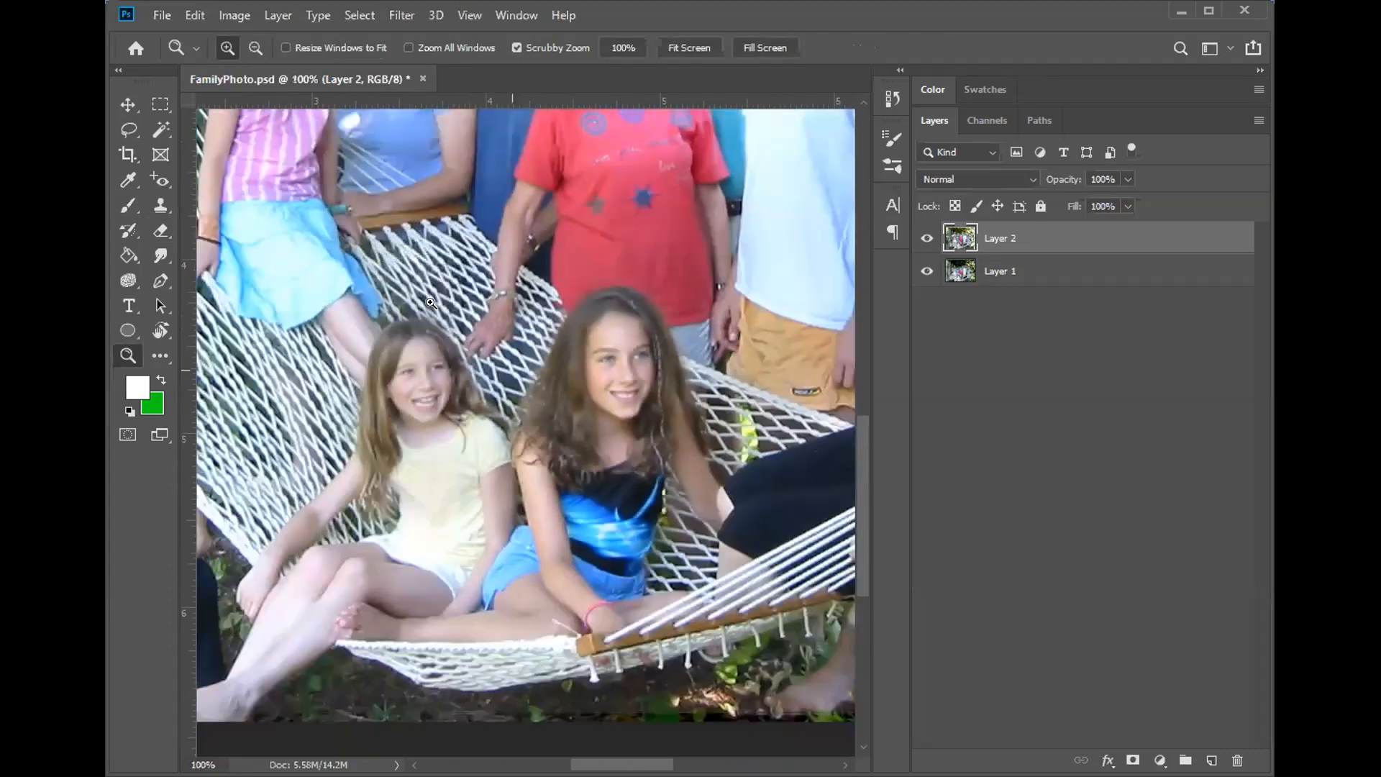
{"action": "left_click", "coordinate": [155, 234]}
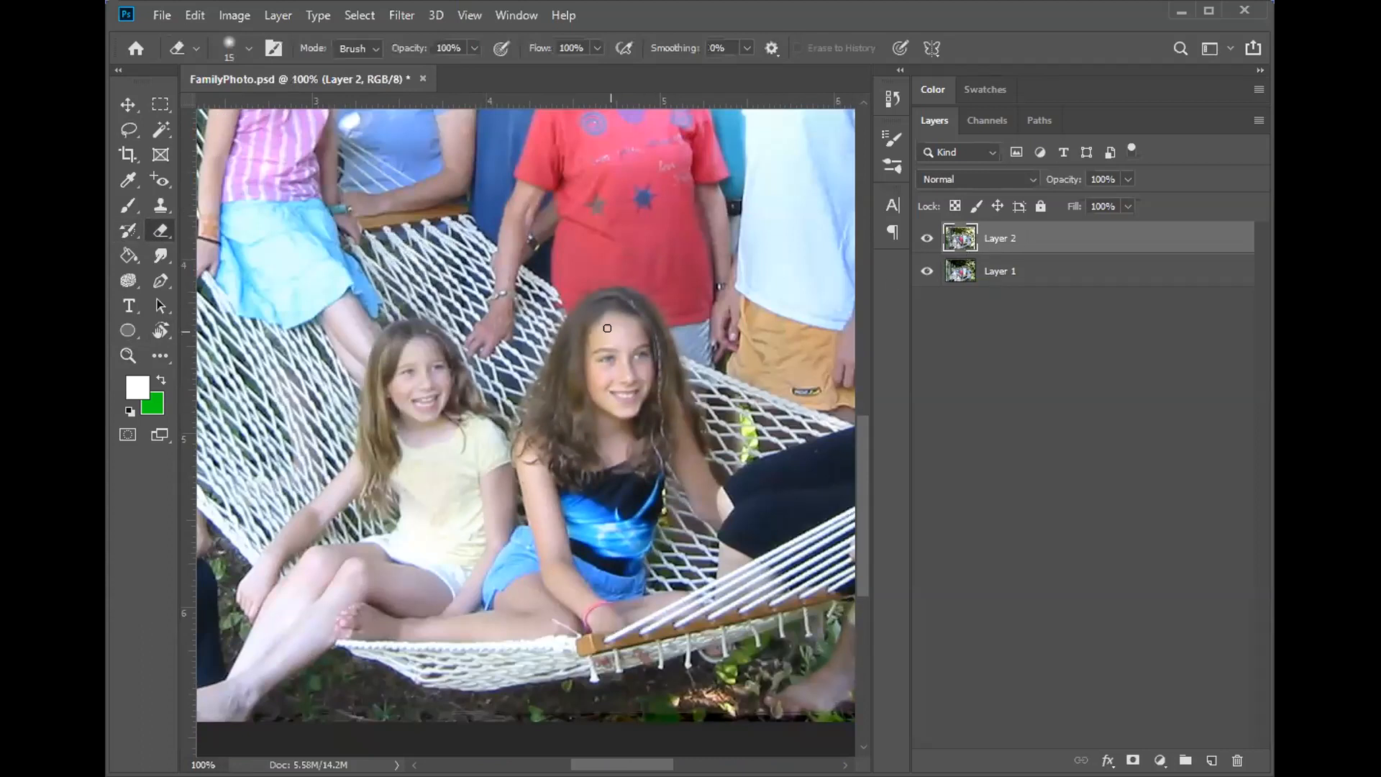
{"action": "key", "text": "bracketright"}
{"action": "mouse_move", "coordinate": [594, 330]}
{"action": "left_mouse_down"}
{"action": "mouse_move", "coordinate": [586, 400]}
{"action": "mouse_move", "coordinate": [607, 348]}
{"action": "mouse_move", "coordinate": [599, 401]}
{"action": "mouse_move", "coordinate": [615, 373]}
{"action": "mouse_move", "coordinate": [623, 336]}
{"action": "mouse_move", "coordinate": [617, 413]}
{"action": "mouse_move", "coordinate": [640, 340]}
{"action": "mouse_move", "coordinate": [627, 322]}
{"action": "mouse_move", "coordinate": [584, 332]}
{"action": "mouse_move", "coordinate": [595, 307]}
{"action": "mouse_move", "coordinate": [639, 321]}
{"action": "mouse_move", "coordinate": [627, 394]}
{"action": "mouse_move", "coordinate": [585, 397]}
{"action": "mouse_move", "coordinate": [591, 365]}
{"action": "mouse_move", "coordinate": [621, 348]}
{"action": "mouse_move", "coordinate": [611, 462]}
{"action": "left_mouse_up"}
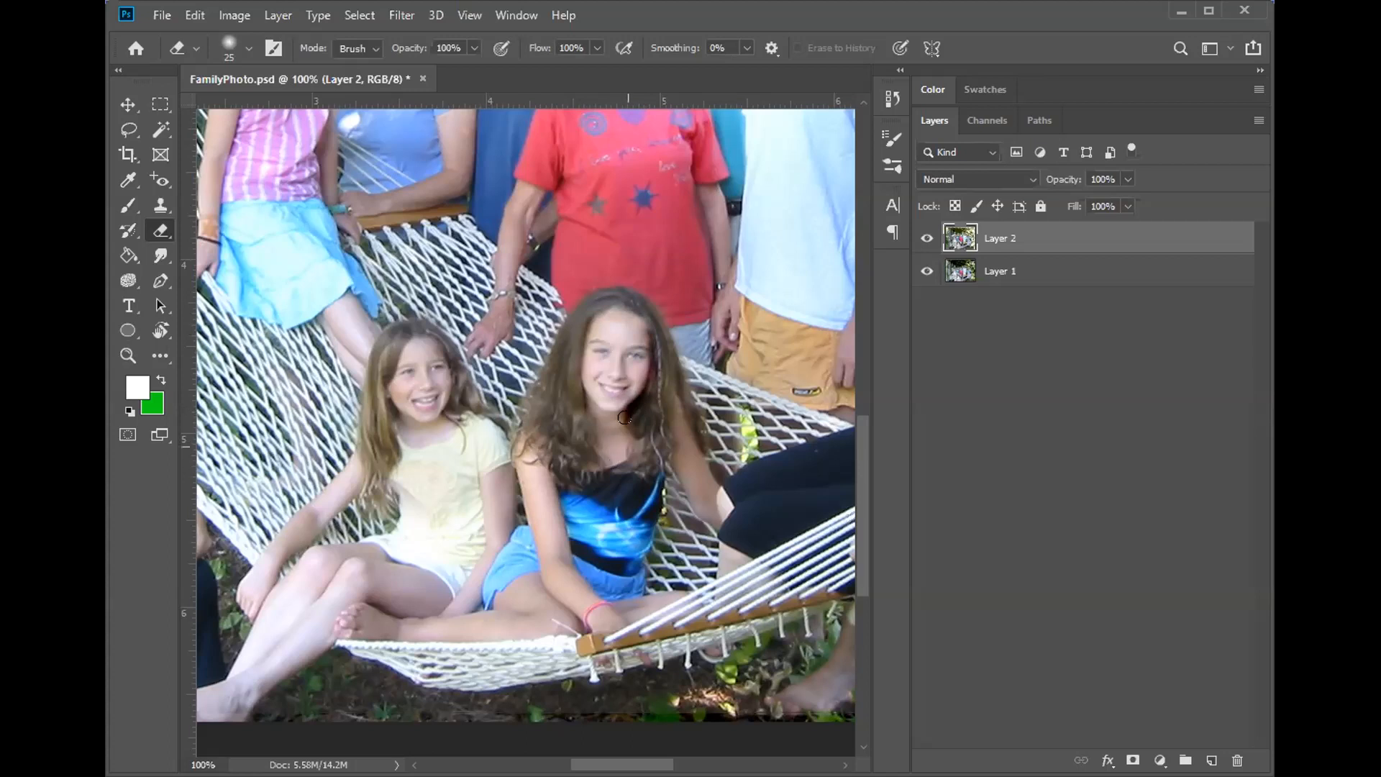
{"action": "mouse_move", "coordinate": [568, 316]}
{"action": "left_mouse_down"}
{"action": "mouse_move", "coordinate": [673, 384]}
{"action": "mouse_move", "coordinate": [663, 448]}
{"action": "mouse_move", "coordinate": [676, 414]}
{"action": "mouse_move", "coordinate": [669, 447]}
{"action": "mouse_move", "coordinate": [662, 384]}
{"action": "mouse_move", "coordinate": [670, 408]}
{"action": "mouse_move", "coordinate": [671, 392]}
{"action": "mouse_move", "coordinate": [641, 325]}
{"action": "mouse_move", "coordinate": [584, 311]}
{"action": "mouse_move", "coordinate": [568, 349]}
{"action": "mouse_move", "coordinate": [594, 383]}
{"action": "mouse_move", "coordinate": [617, 335]}
{"action": "mouse_move", "coordinate": [594, 393]}
{"action": "mouse_move", "coordinate": [637, 368]}
{"action": "mouse_move", "coordinate": [622, 330]}
{"action": "mouse_move", "coordinate": [583, 455]}
{"action": "left_mouse_up"}
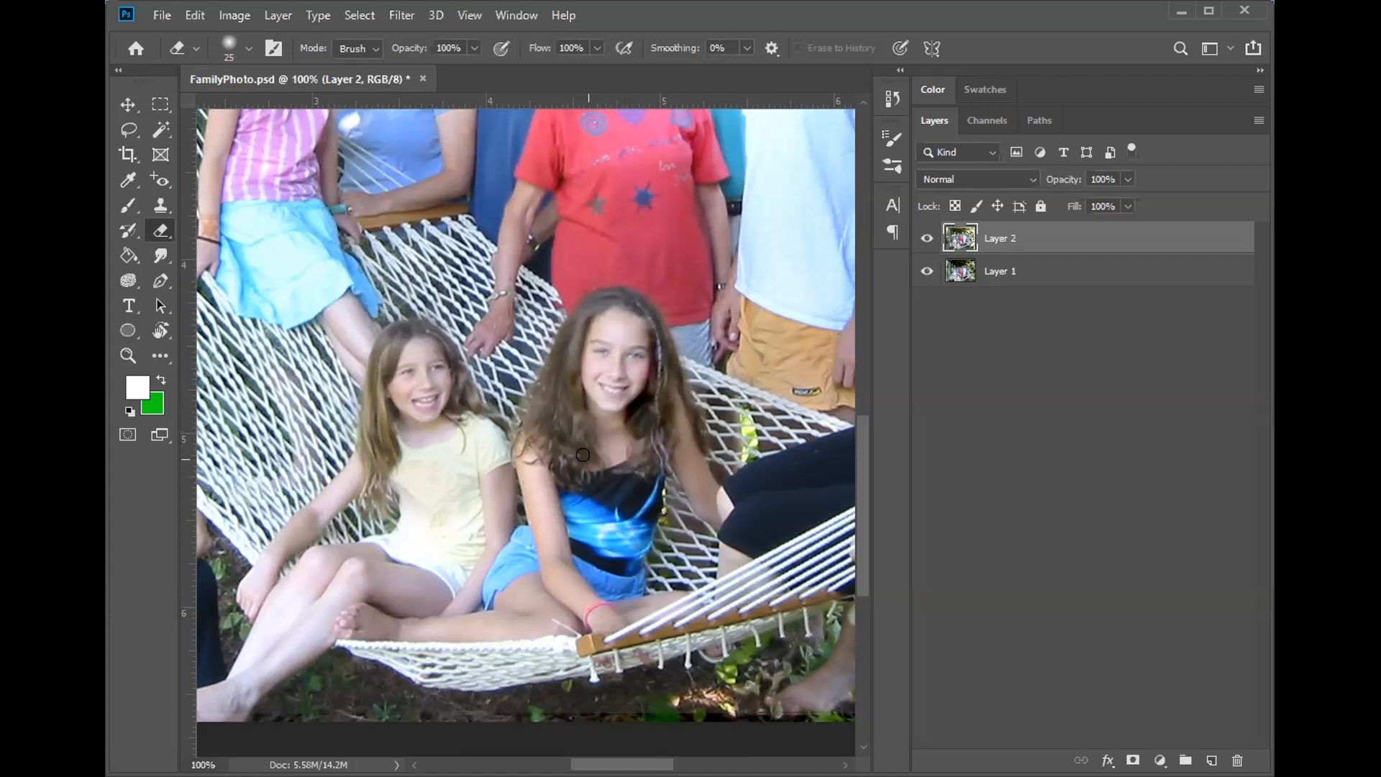
{"action": "mouse_move", "coordinate": [414, 415]}
{"action": "left_mouse_down"}
{"action": "mouse_move", "coordinate": [410, 353]}
{"action": "mouse_move", "coordinate": [410, 396]}
{"action": "mouse_move", "coordinate": [407, 362]}
{"action": "mouse_move", "coordinate": [390, 392]}
{"action": "mouse_move", "coordinate": [406, 413]}
{"action": "mouse_move", "coordinate": [424, 382]}
{"action": "mouse_move", "coordinate": [399, 414]}
{"action": "mouse_move", "coordinate": [432, 412]}
{"action": "mouse_move", "coordinate": [452, 379]}
{"action": "mouse_move", "coordinate": [439, 348]}
{"action": "mouse_move", "coordinate": [429, 409]}
{"action": "mouse_move", "coordinate": [436, 365]}
{"action": "mouse_move", "coordinate": [416, 336]}
{"action": "mouse_move", "coordinate": [400, 341]}
{"action": "mouse_move", "coordinate": [428, 334]}
{"action": "mouse_move", "coordinate": [437, 412]}
{"action": "mouse_move", "coordinate": [398, 433]}
{"action": "mouse_move", "coordinate": [430, 438]}
{"action": "mouse_move", "coordinate": [446, 414]}
{"action": "mouse_move", "coordinate": [414, 445]}
{"action": "mouse_move", "coordinate": [471, 426]}
{"action": "mouse_move", "coordinate": [462, 417]}
{"action": "mouse_move", "coordinate": [431, 449]}
{"action": "mouse_move", "coordinate": [467, 435]}
{"action": "mouse_move", "coordinate": [444, 362]}
{"action": "mouse_move", "coordinate": [460, 400]}
{"action": "mouse_move", "coordinate": [441, 446]}
{"action": "mouse_move", "coordinate": [476, 418]}
{"action": "mouse_move", "coordinate": [423, 322]}
{"action": "mouse_move", "coordinate": [376, 380]}
{"action": "mouse_move", "coordinate": [395, 443]}
{"action": "mouse_move", "coordinate": [493, 395]}
{"action": "left_mouse_up"}
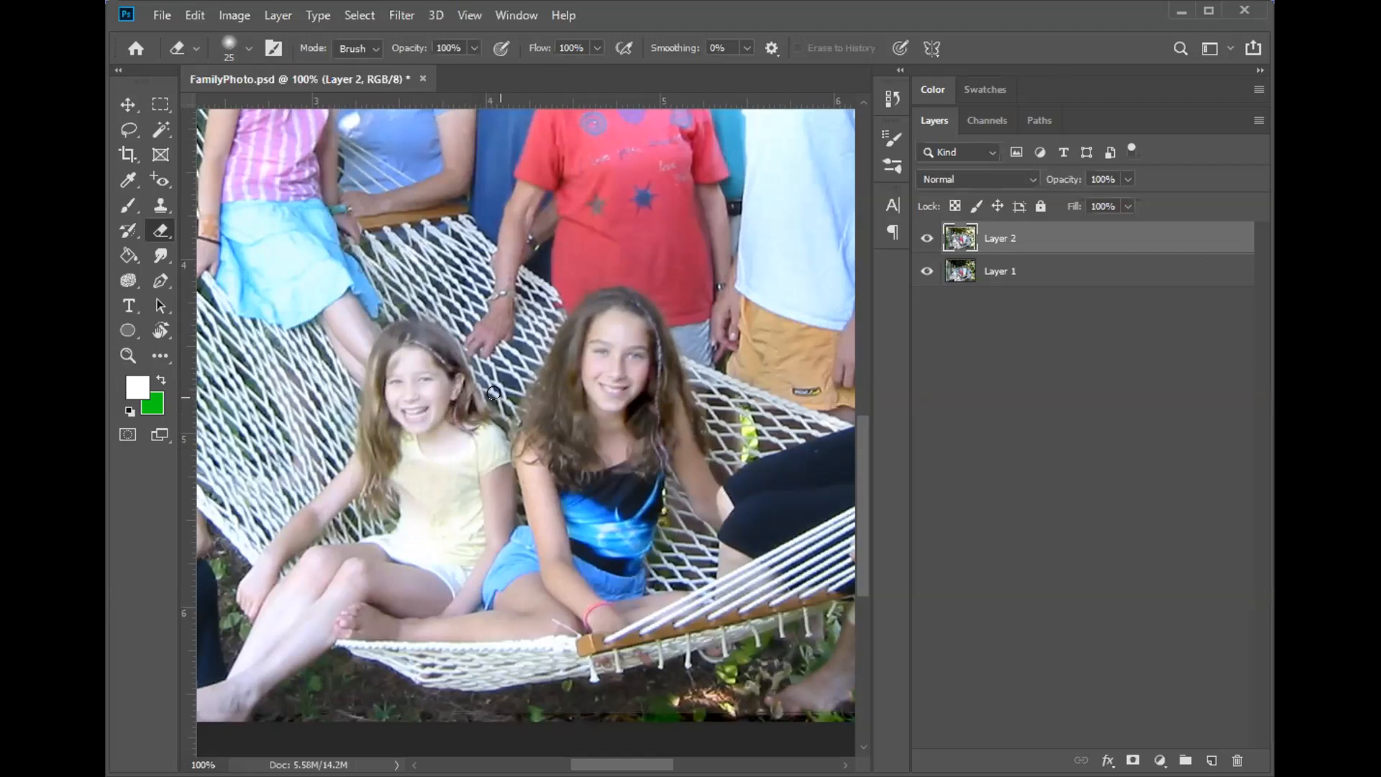
- Crop the group photo, trimming the trees above the people and a narrow strip along both sides
{"action": "key", "text": "ctrl+0"}
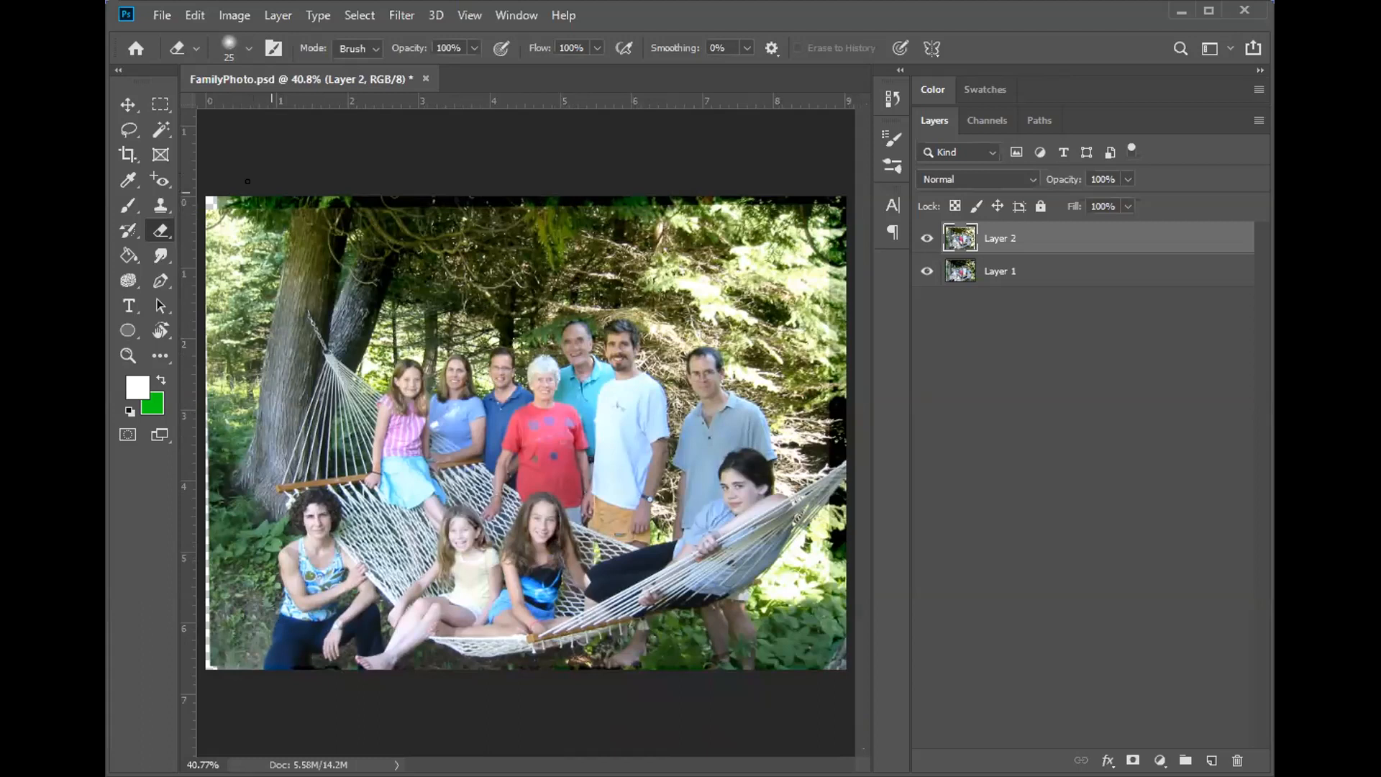
{"action": "left_click", "coordinate": [129, 155]}
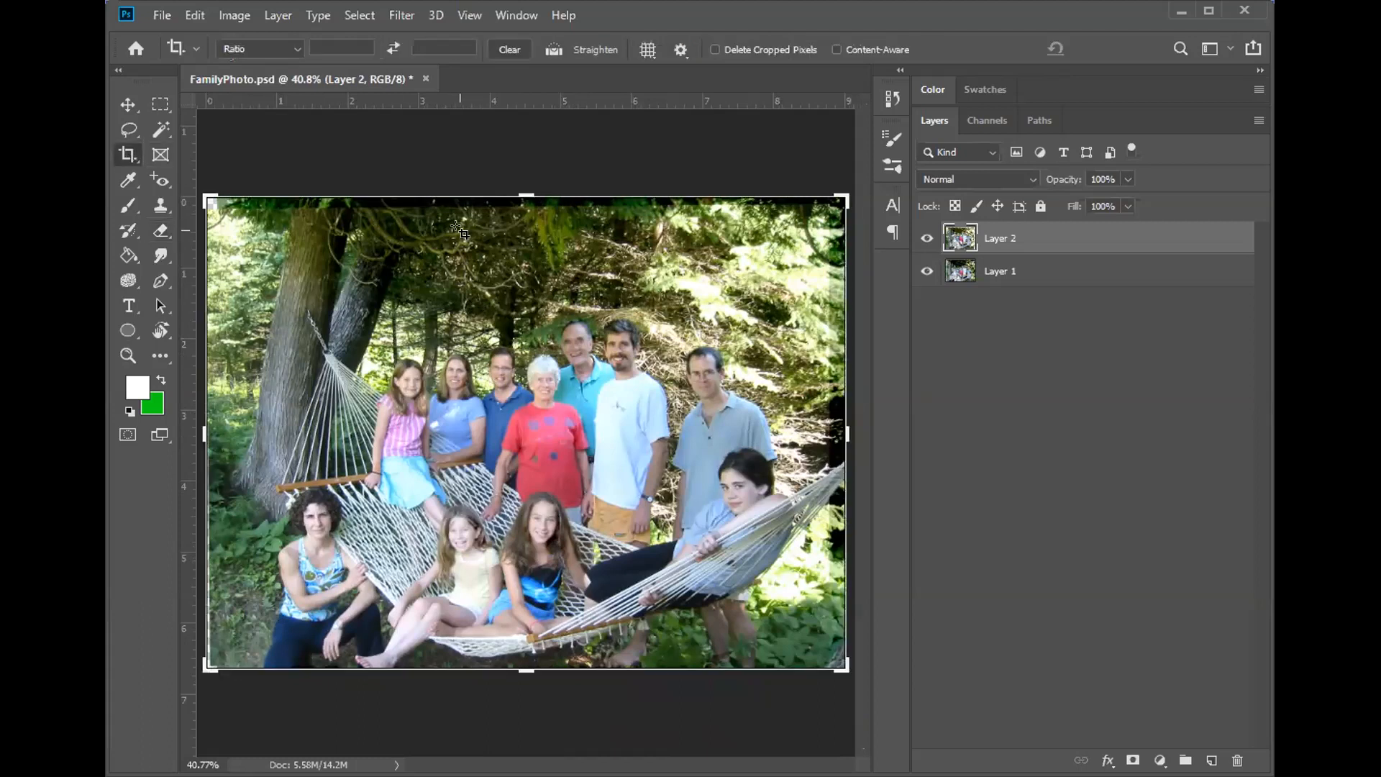
{"action": "left_click_drag", "start_coordinate": [516, 194], "coordinate": [515, 245]}
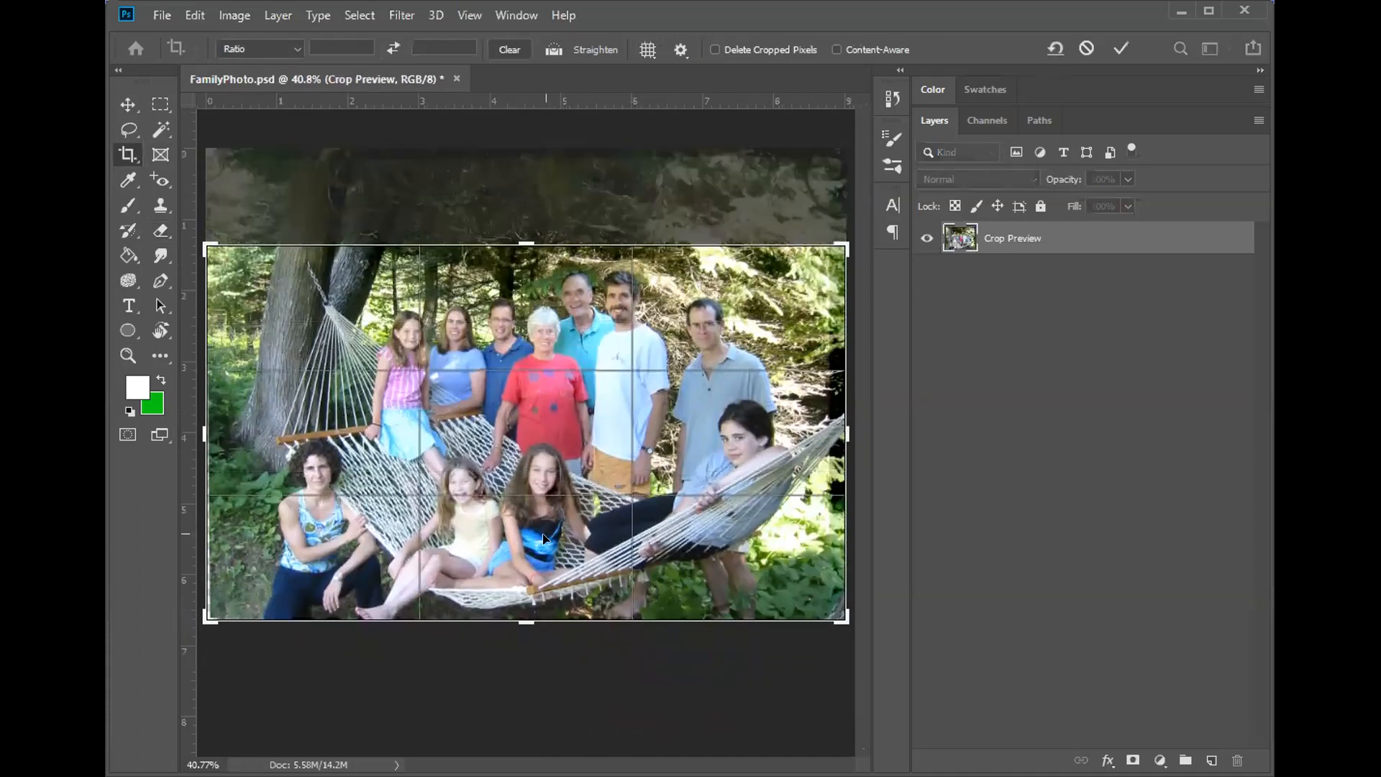
{"action": "left_click_drag", "start_coordinate": [205, 433], "coordinate": [225, 430]}
{"action": "left_click_drag", "start_coordinate": [825, 433], "coordinate": [816, 432]}
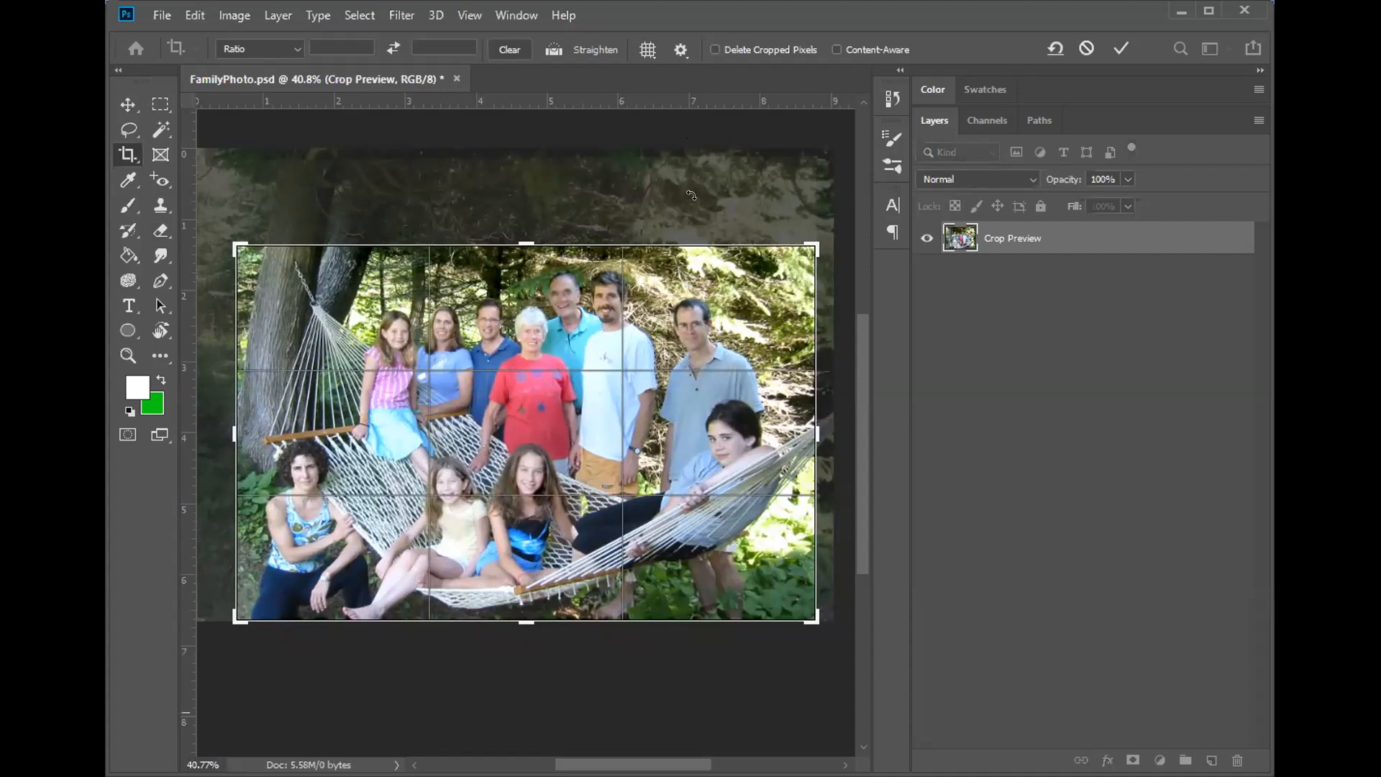
{"action": "double_click", "coordinate": [696, 299]}
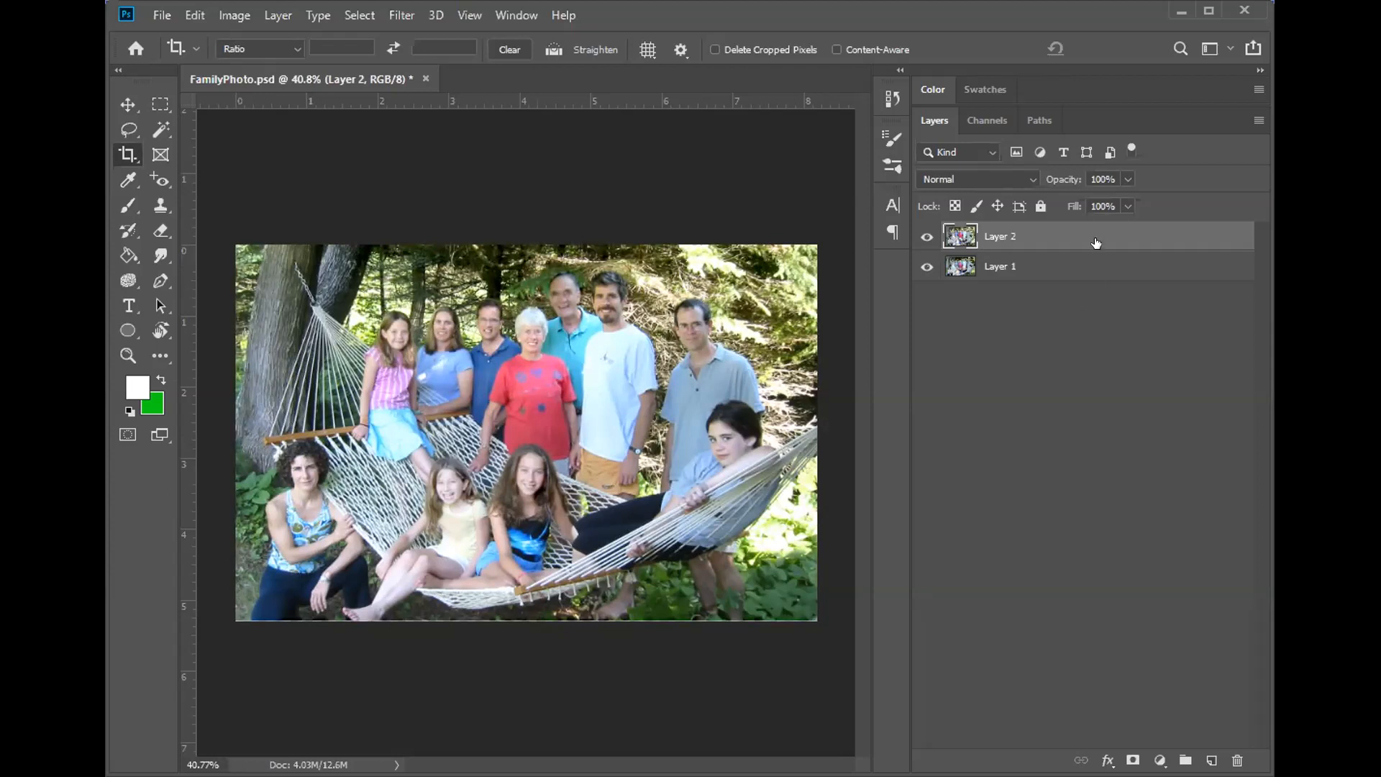
{"action": "left_click", "coordinate": [197, 19]}
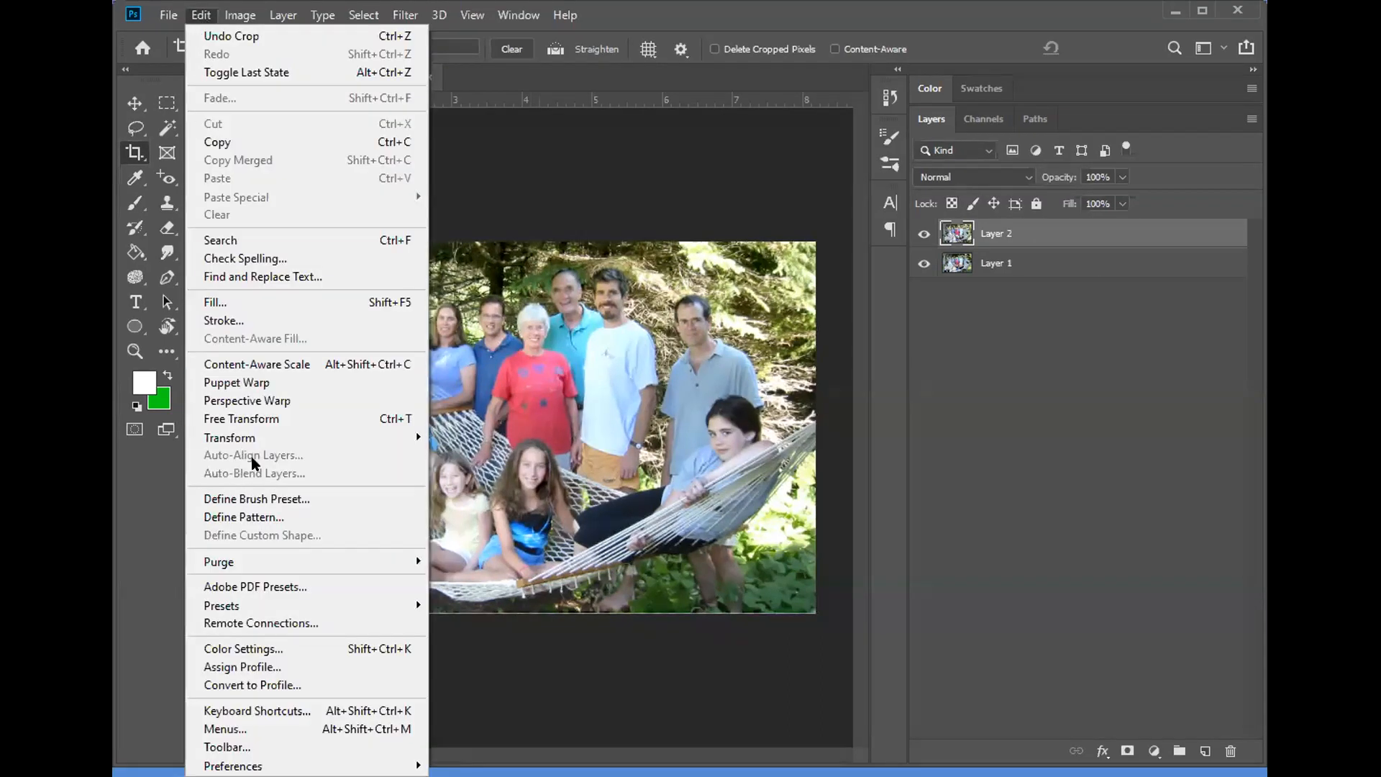
{"action": "left_click", "coordinate": [998, 239]}
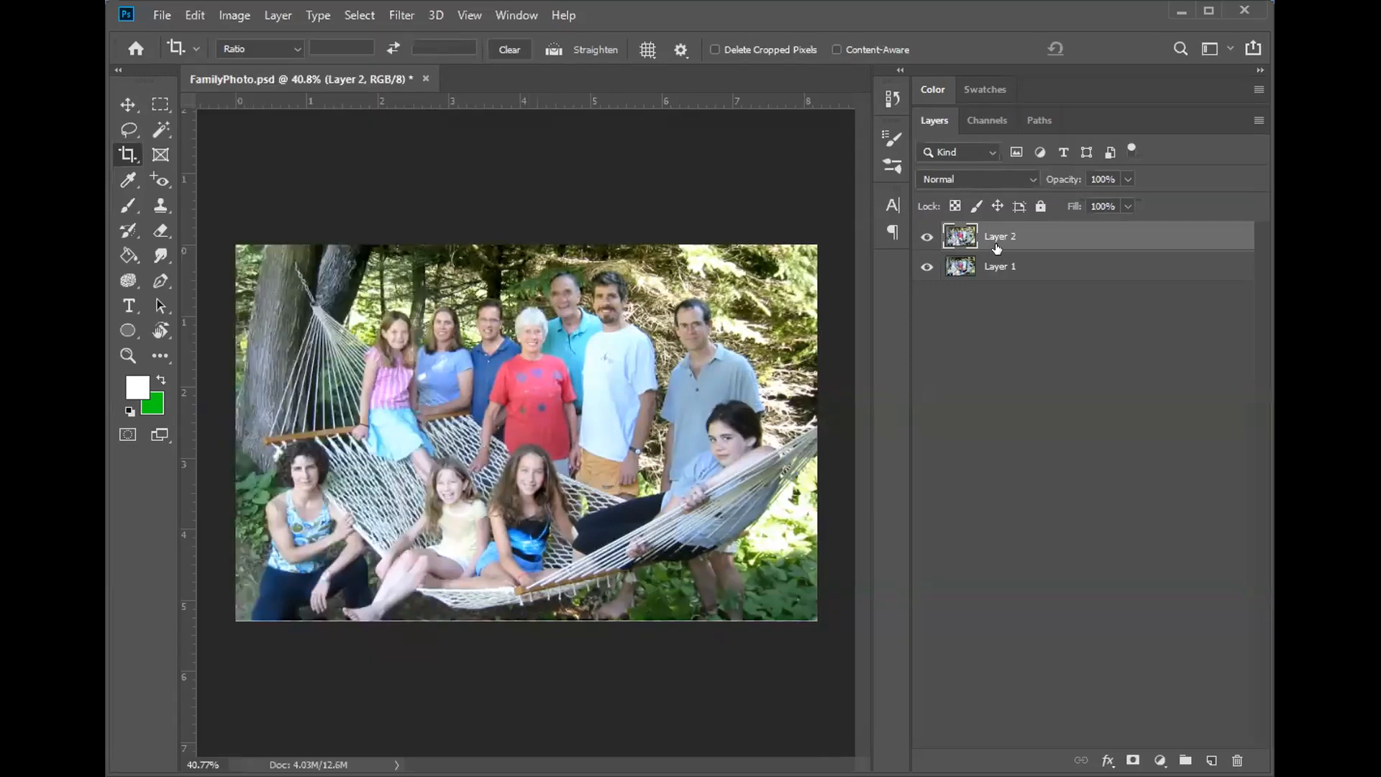